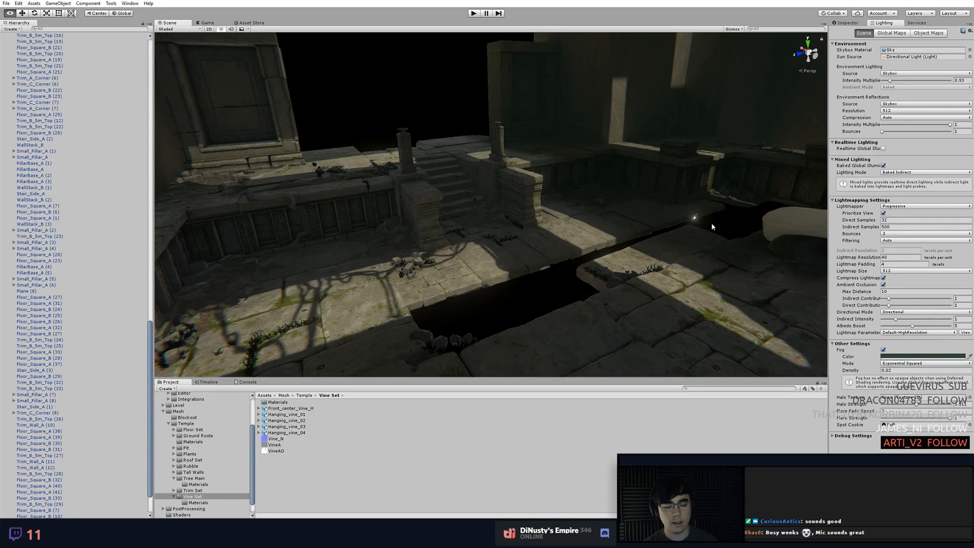
Examine the floor slabs, rubble and stair base along the edge of the pit in the temple scene
click(519, 261)
key(f)
click(613, 233)
middle_drag(613, 233, 553, 303)
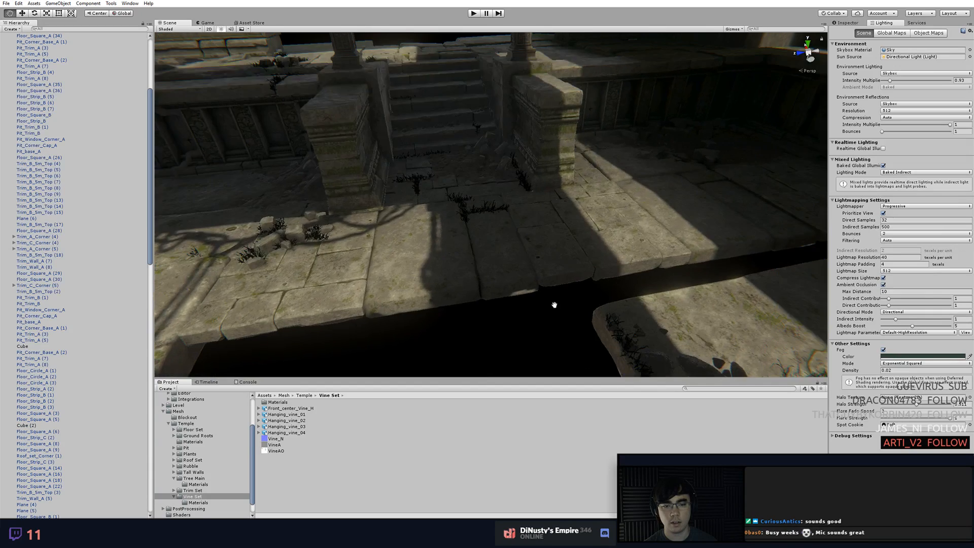
scroll(553, 303, up, 3)
alt+drag(634, 284, 741, 270)
alt+drag(539, 241, 502, 248)
middle_drag(503, 248, 467, 242)
alt+drag(467, 242, 563, 238)
alt+drag(398, 257, 529, 240)
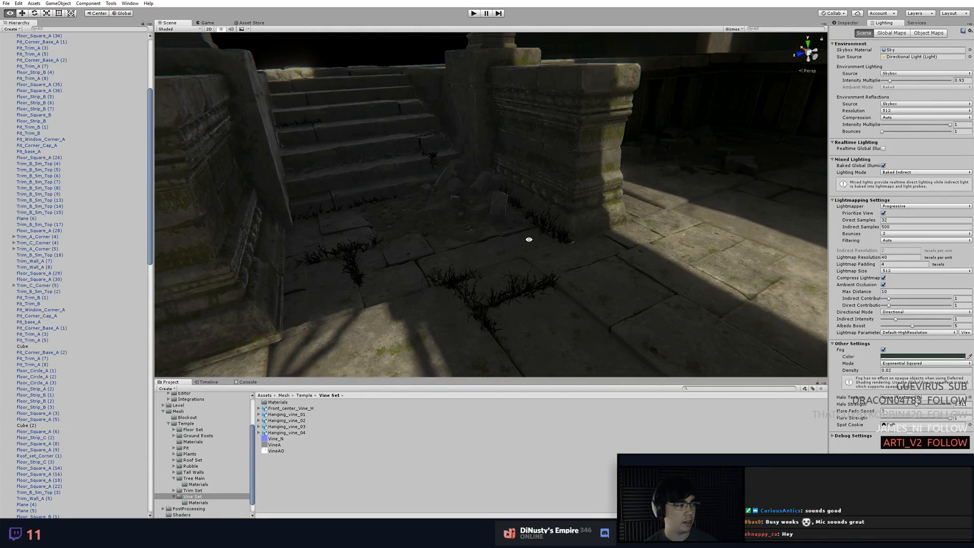
middle_drag(509, 246, 562, 233)
alt+drag(562, 233, 475, 223)
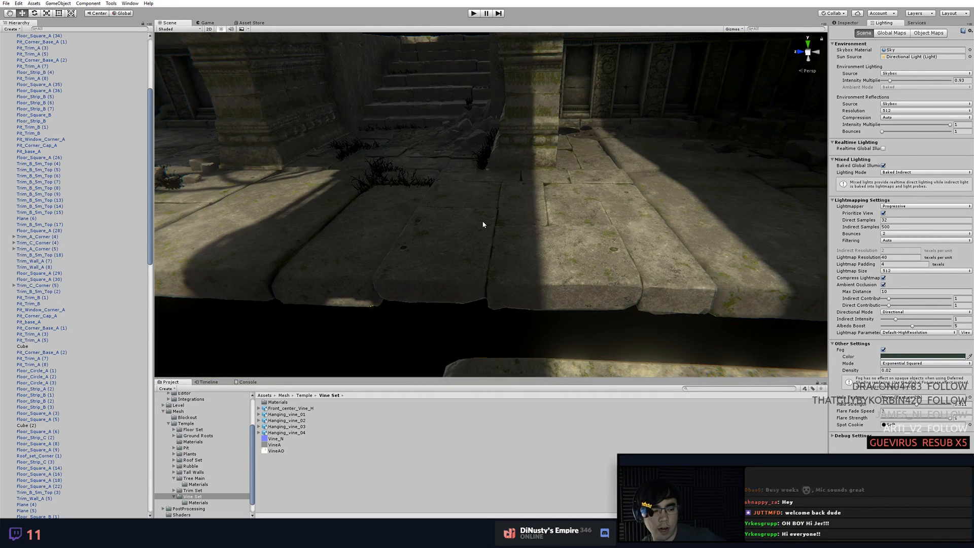
mouse_move(475, 231)
alt+mouse_down()
mouse_move(466, 232)
mouse_move(491, 226)
alt+mouse_up()
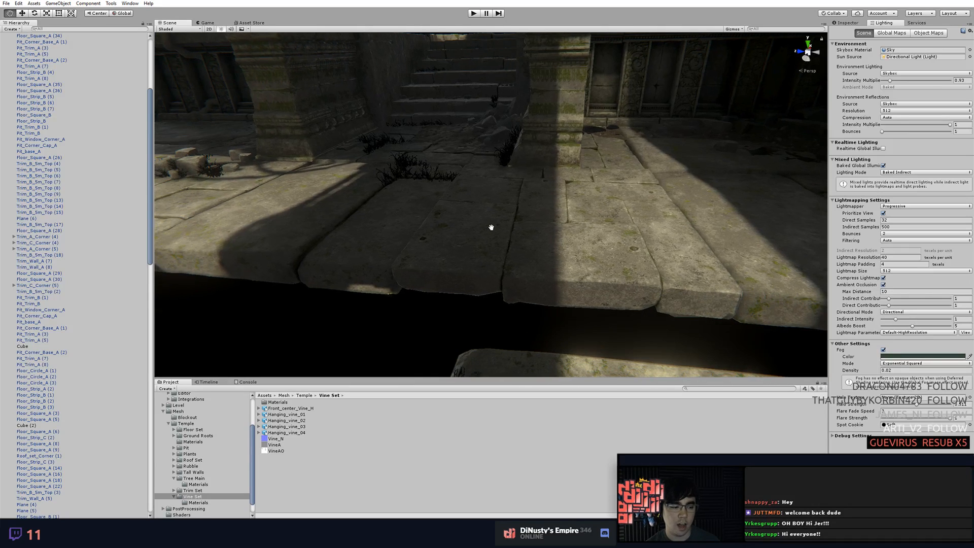
middle_drag(500, 196, 623, 213)
alt+drag(622, 213, 651, 246)
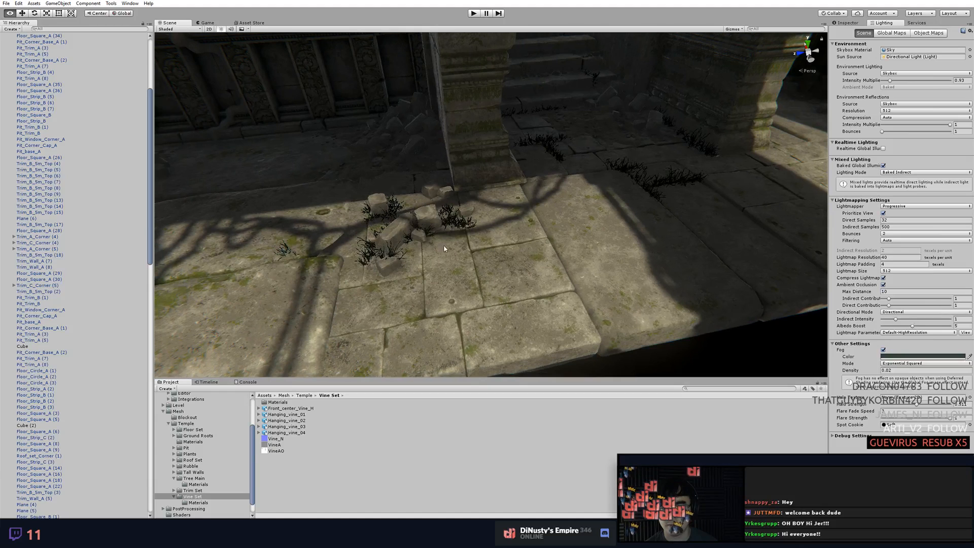
Select the small cracked floor tile under the rubble, show its component properties and turn on Selection Outline
click(496, 240)
middle_drag(576, 263, 660, 227)
alt+right_drag(659, 227, 417, 226)
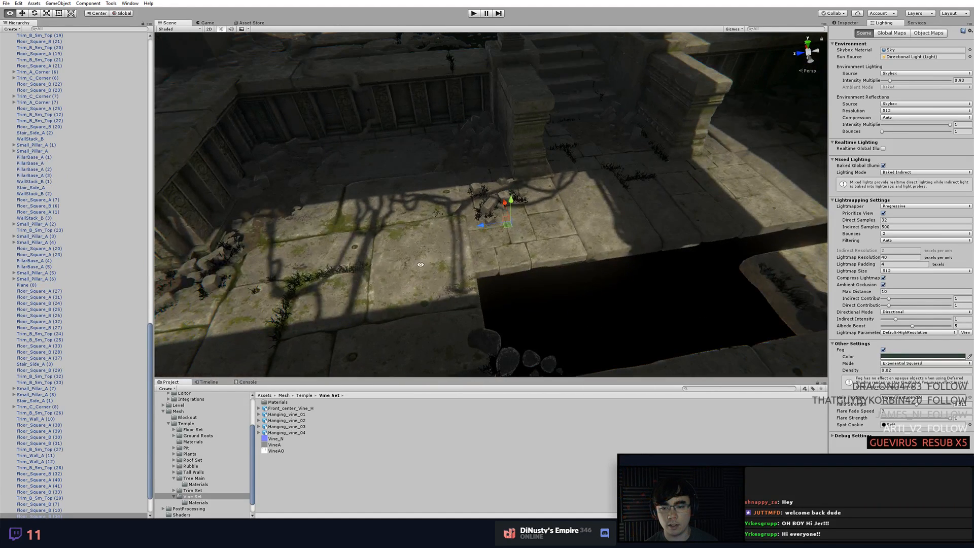
click(421, 236)
middle_drag(518, 268, 572, 242)
click(641, 245)
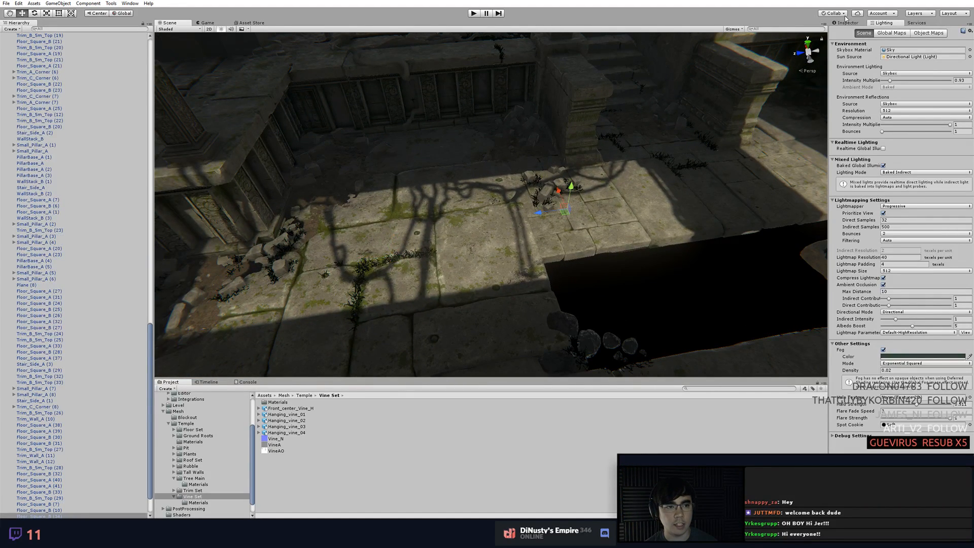
click(847, 22)
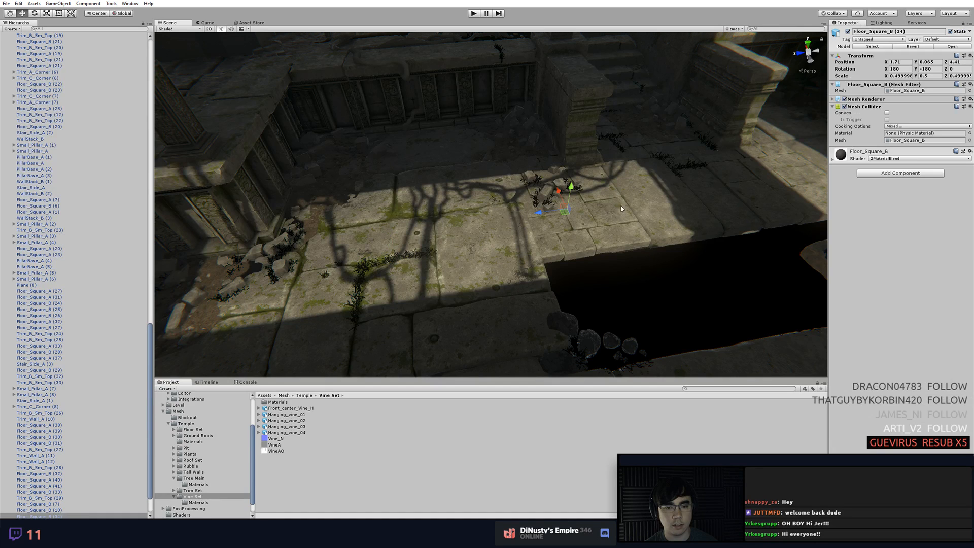
click(737, 28)
click(739, 54)
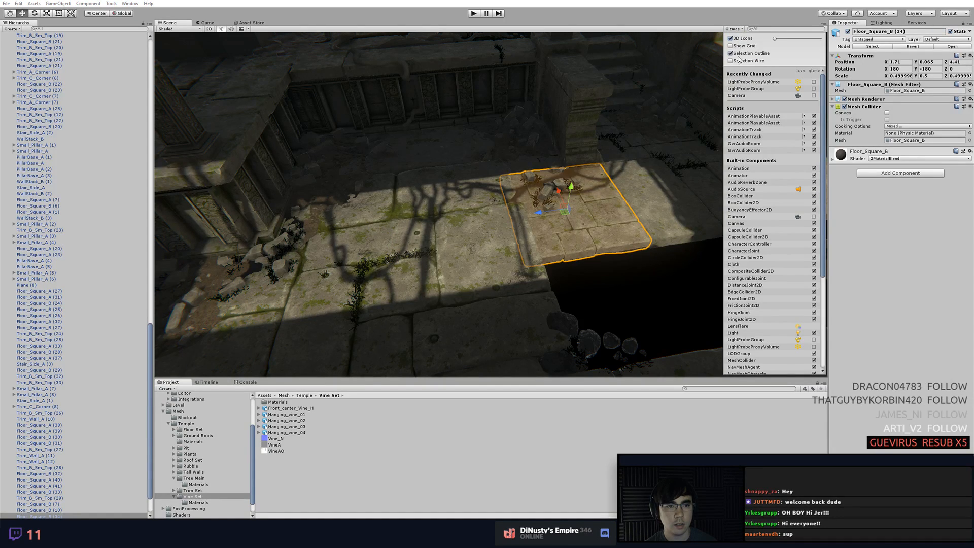
Set the X scale of the cracked floor tile Floor_Square_B (34) to 0.5
click(687, 226)
click(688, 227)
click(607, 247)
click(473, 251)
click(601, 231)
drag(887, 76, 796, 206)
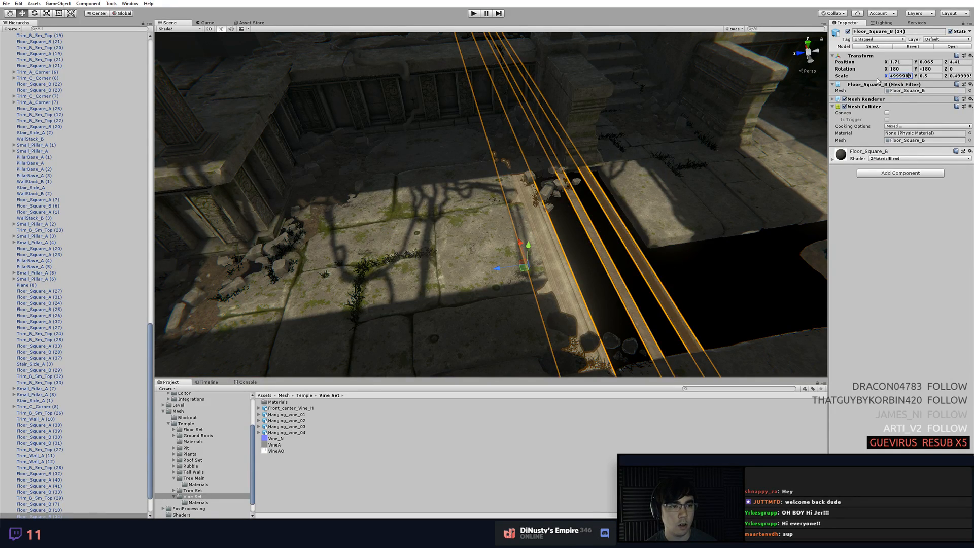
key(ctrl+a)
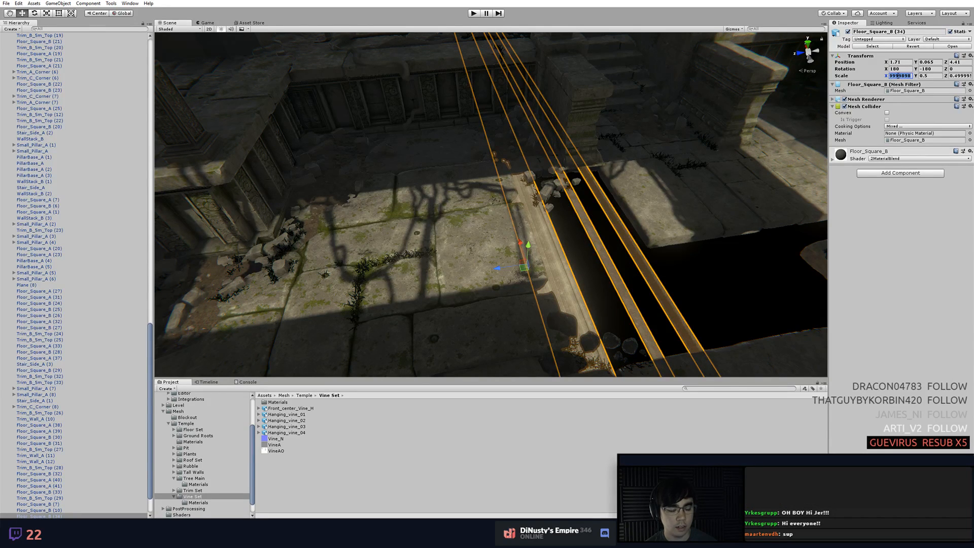
text(0.5)
Examine the cracked tile's seams with the surrounding slabs and the pit edge from several angles
click(669, 192)
middle_drag(668, 192, 547, 191)
right_drag(547, 191, 611, 226)
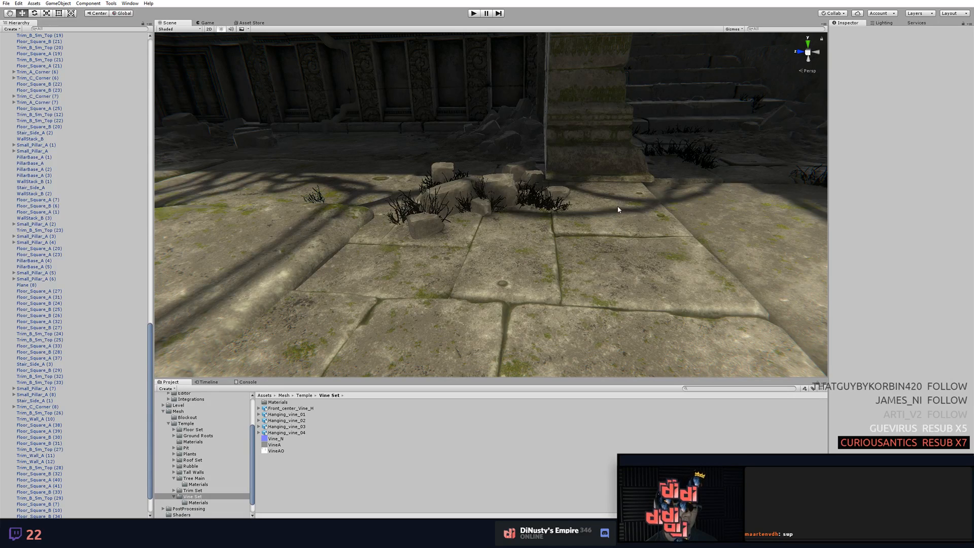
right_drag(618, 204, 610, 232)
right_click(607, 215)
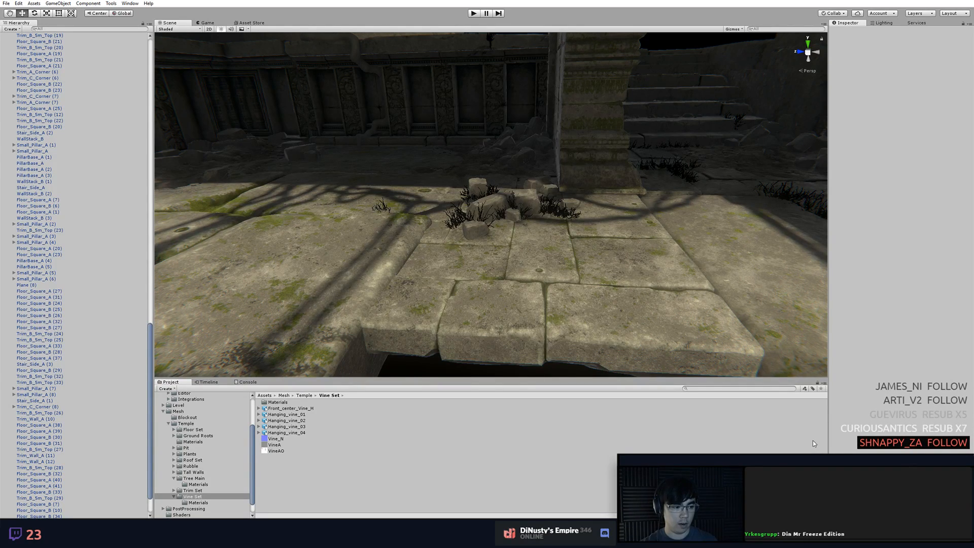
key(super)
click(661, 351)
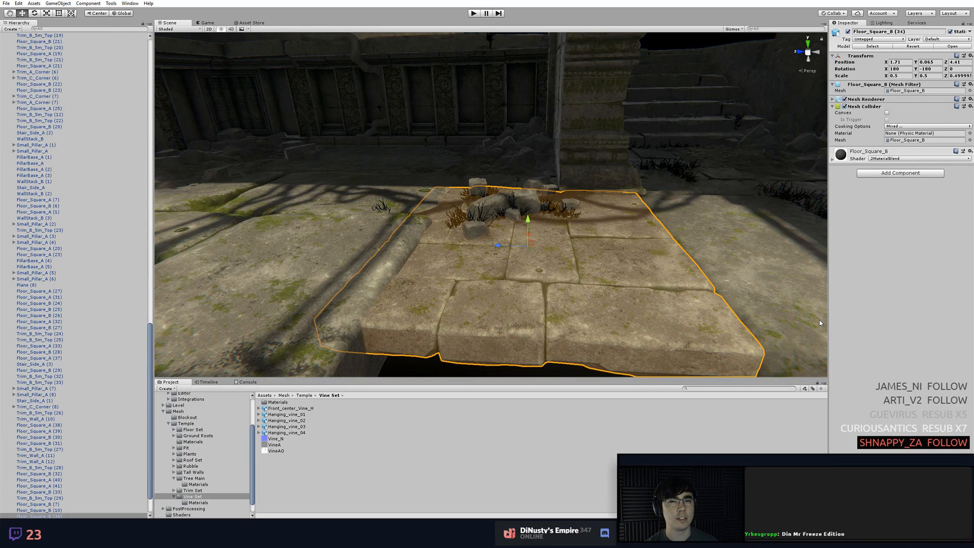
alt+drag(690, 306, 686, 339)
middle_drag(687, 339, 648, 278)
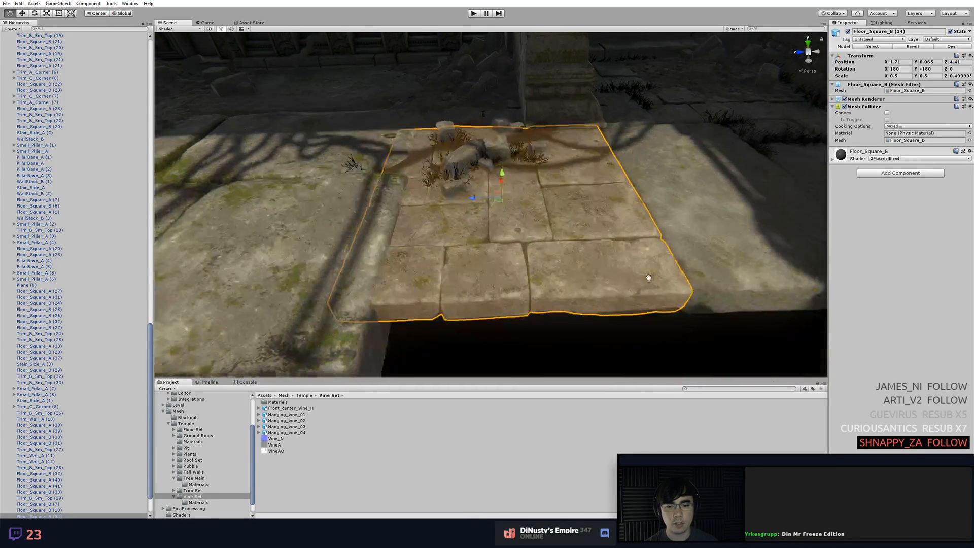
click(655, 311)
click(529, 271)
middle_drag(518, 284, 543, 278)
click(629, 324)
alt+drag(539, 301, 480, 334)
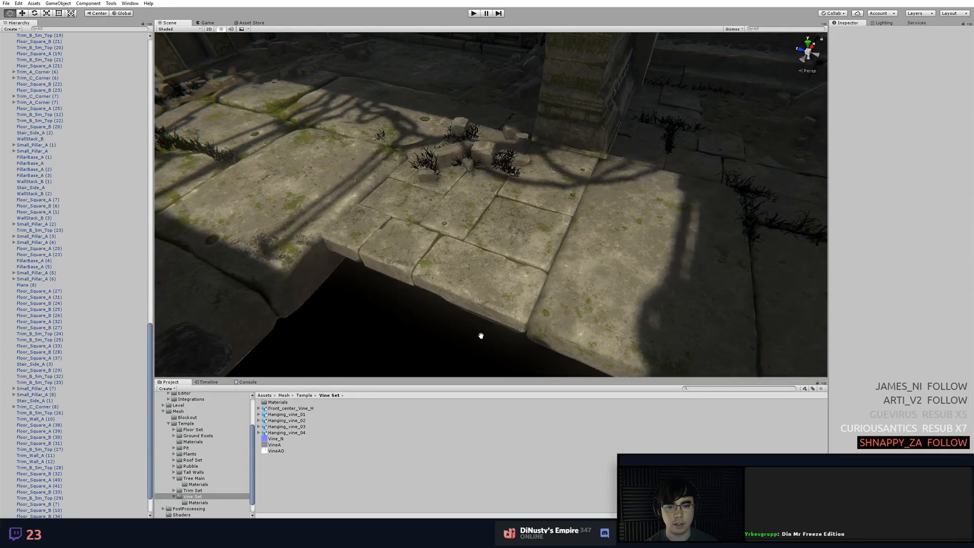
scroll(622, 192, up, 2)
middle_drag(581, 225, 572, 190)
alt+drag(572, 189, 475, 242)
Compare the transform values of the large slab by the stairs with those of the adjoining cracked tile
click(664, 220)
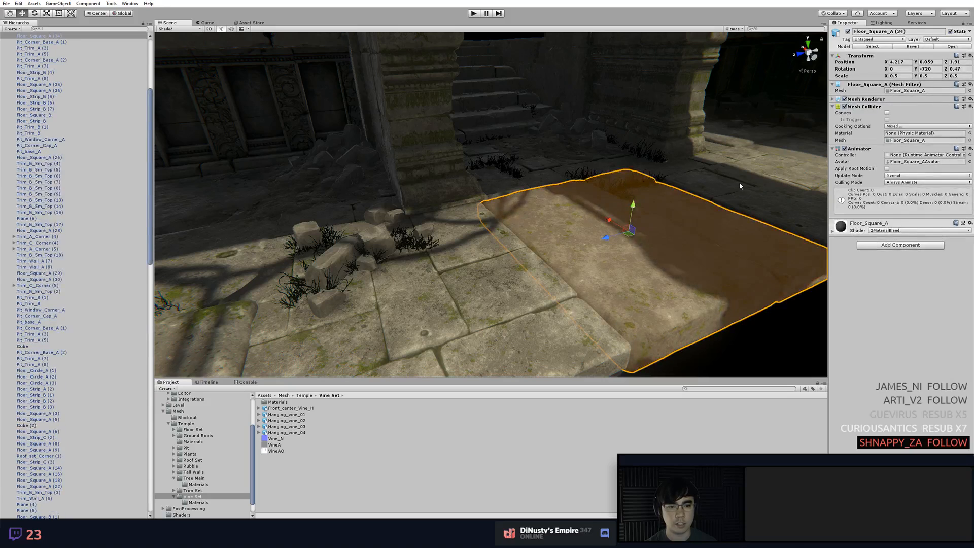
click(739, 183)
click(511, 305)
middle_drag(650, 323, 615, 308)
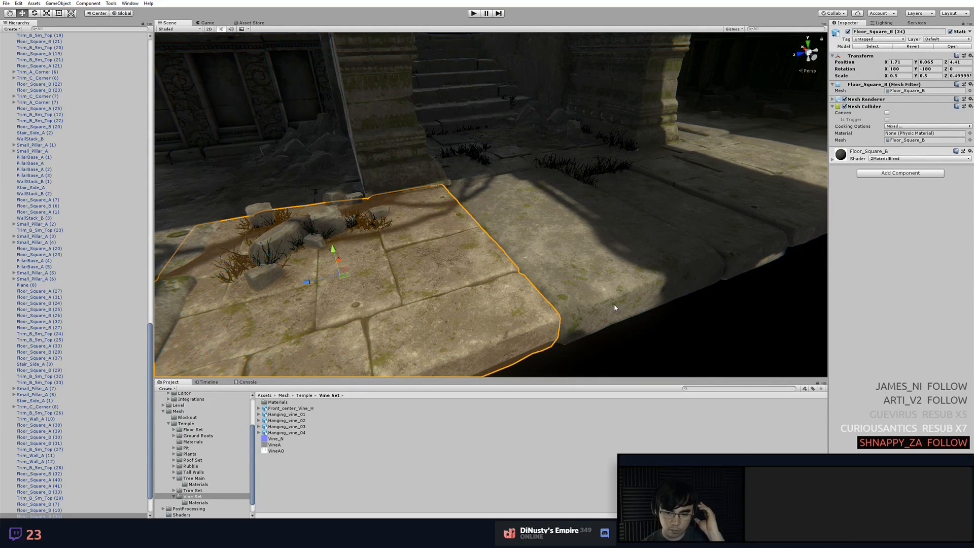
alt+drag(651, 270, 605, 256)
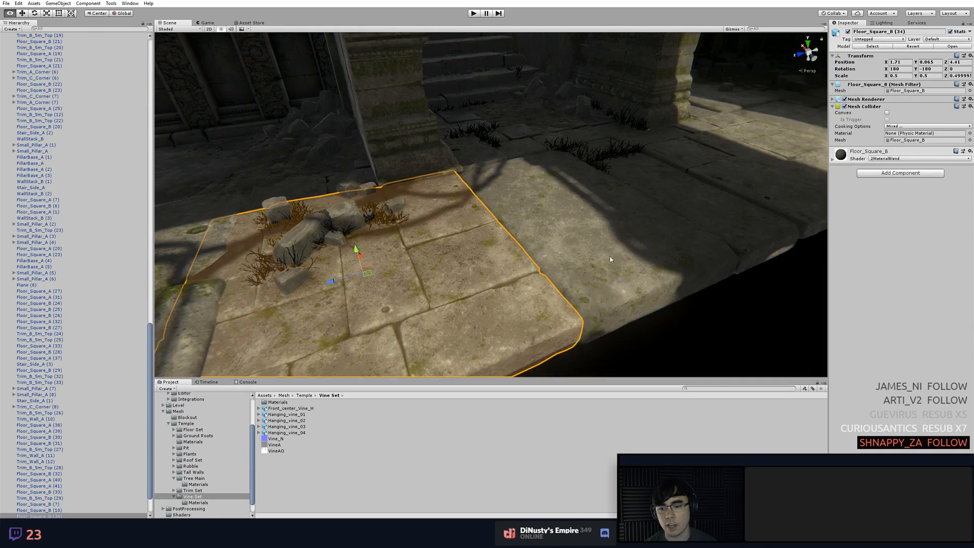
alt+right_drag(632, 263, 517, 261)
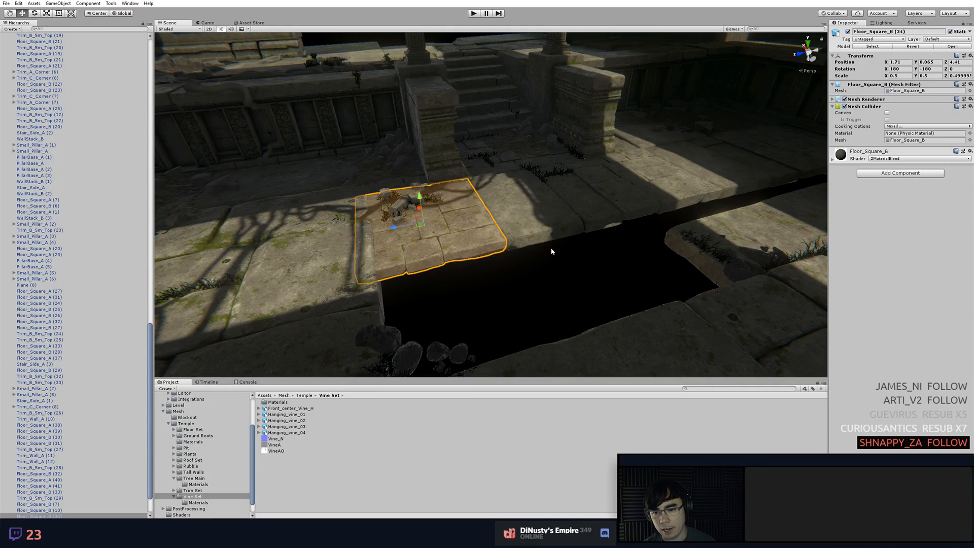
Try a scale of 1 on all axes for the slab Floor_Square_A (34) in front of the stairs
click(513, 214)
click(900, 75)
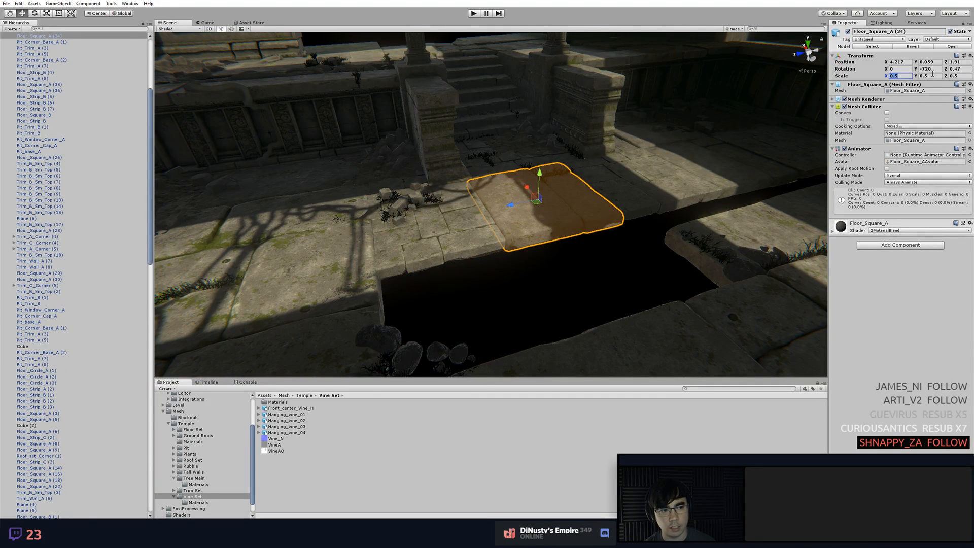
text(1)
key(Tab)
text(1)
key(Tab)
text(1)
click(695, 212)
click(618, 297)
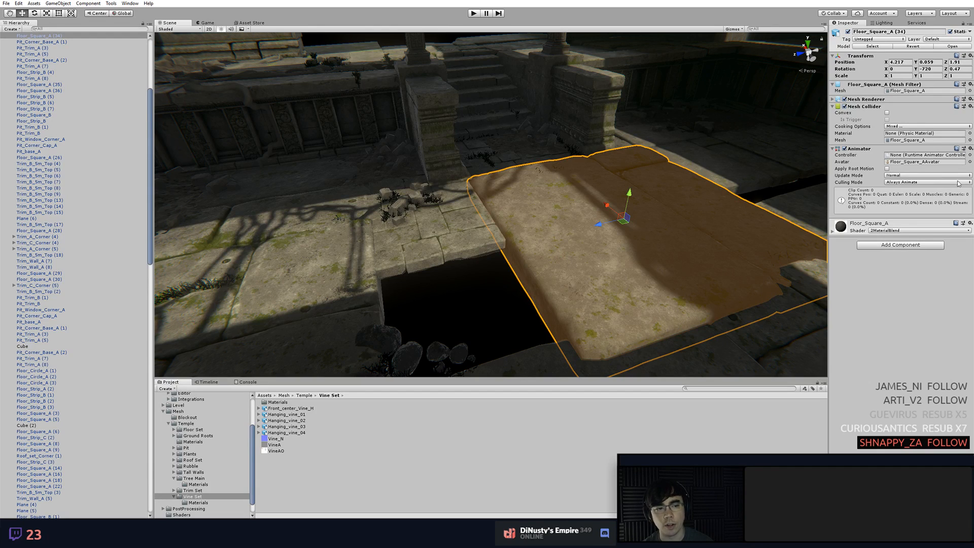
Set the X, Y and Z scale of the slab in front of the stairs to 0.5
click(902, 76)
text(.5)
key(Tab)
text(.5)
key(Tab)
text(.5)
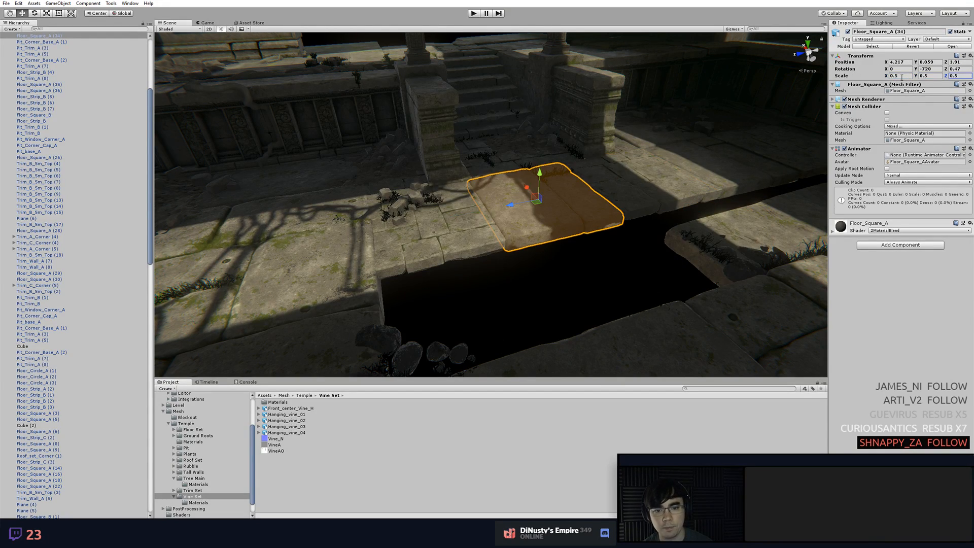
Set the Z scale of the cracked floor tile beside the pit, Floor_Square_B (34), to 0.5
click(532, 289)
alt+drag(496, 289, 550, 228)
click(449, 261)
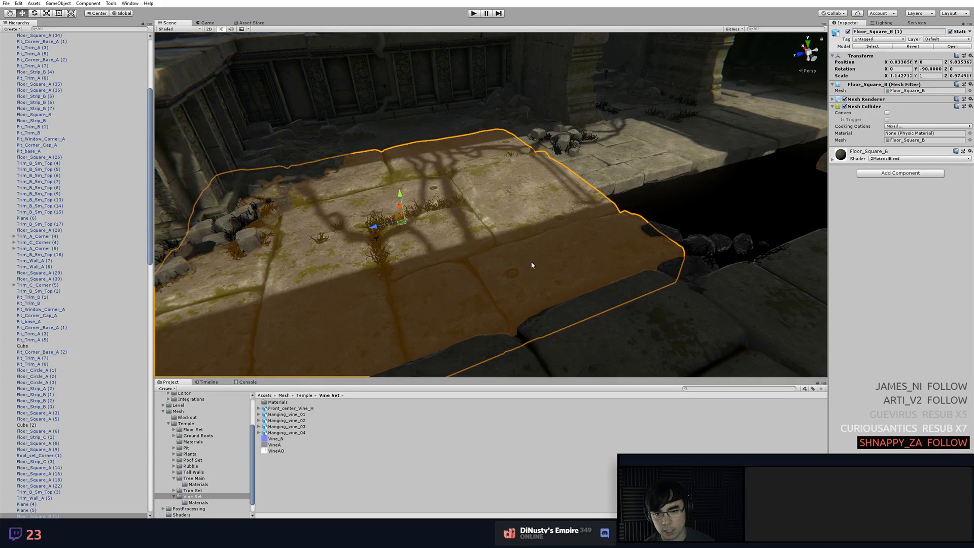
click(619, 192)
click(672, 196)
click(617, 188)
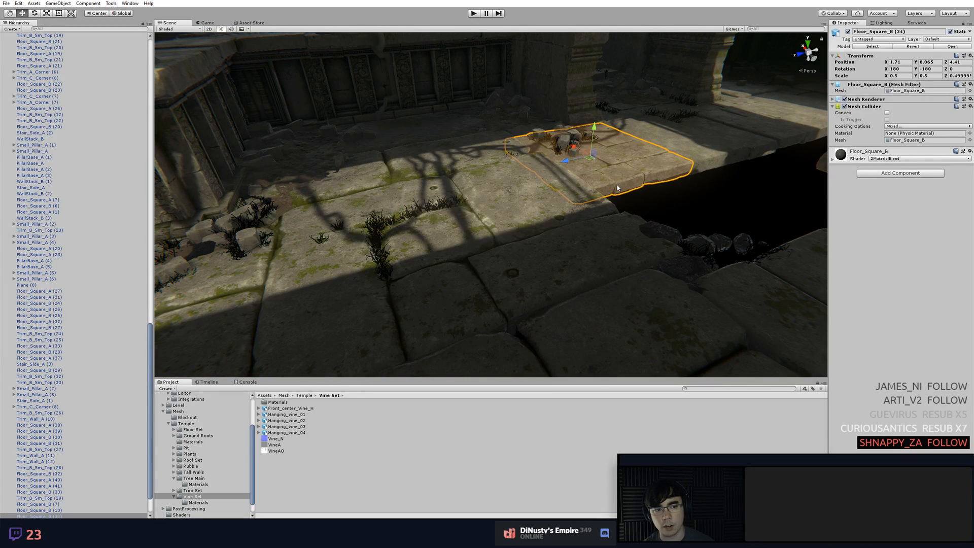
click(961, 75)
text(.)
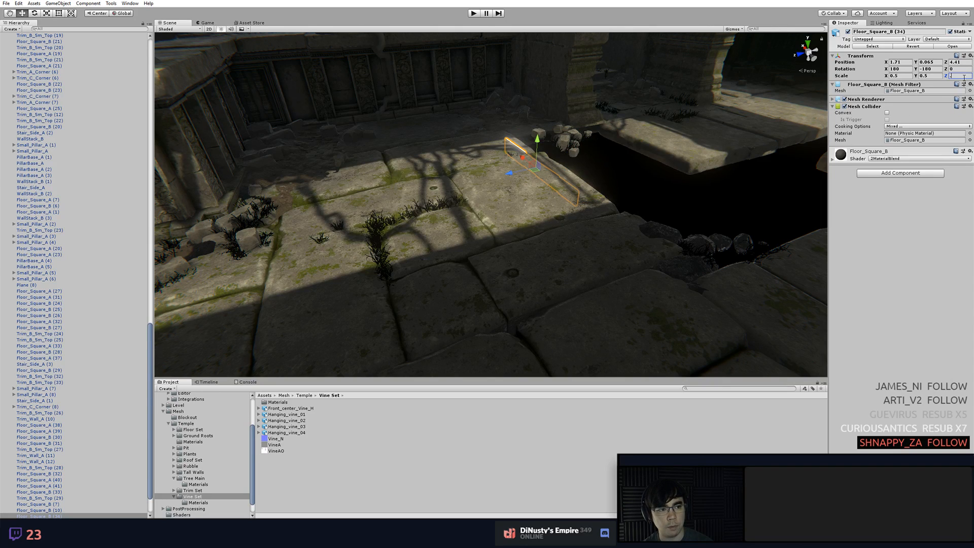
text(5)
click(685, 145)
Examine the paving around the stairs and side pillars for consistent texture density
key(f)
click(711, 234)
middle_drag(621, 256, 609, 303)
click(579, 264)
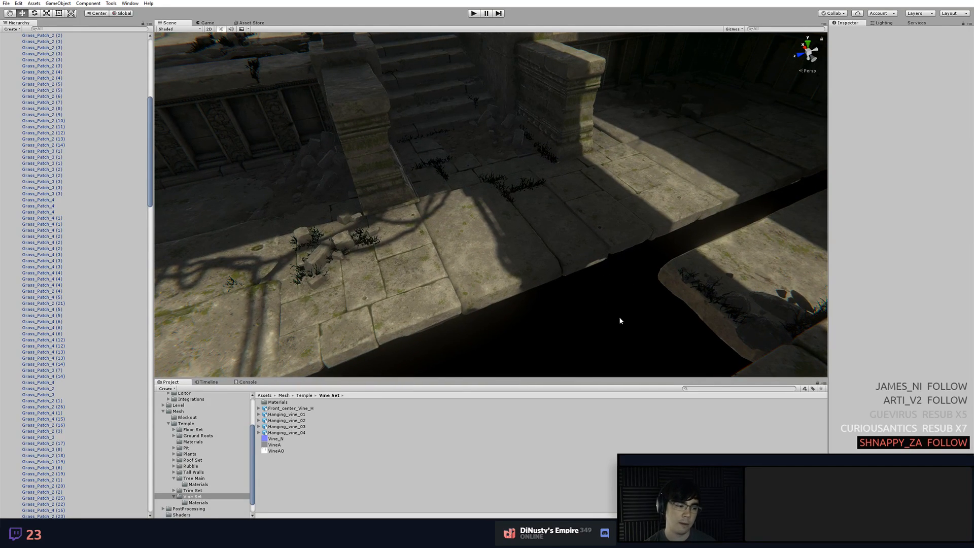
middle_drag(512, 260, 539, 276)
alt+drag(525, 270, 433, 301)
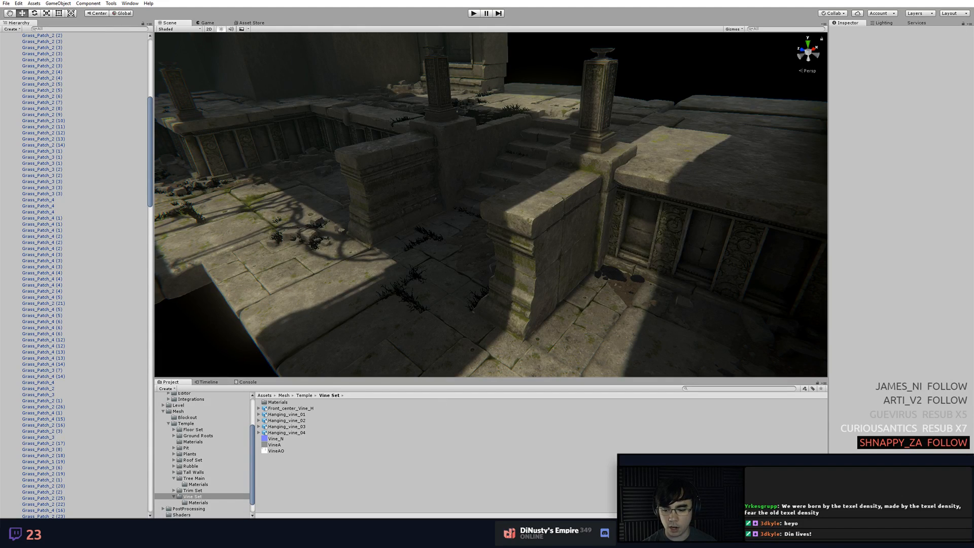
Switch to Modo and examine the modelled vine strands lying on the flat planes
key(alt+Tab)
alt+drag(548, 186, 500, 195)
ctrl+alt+drag(500, 196, 537, 239)
click(453, 160)
key(ctrl+3)
click(538, 265)
alt+shift+drag(555, 308, 530, 305)
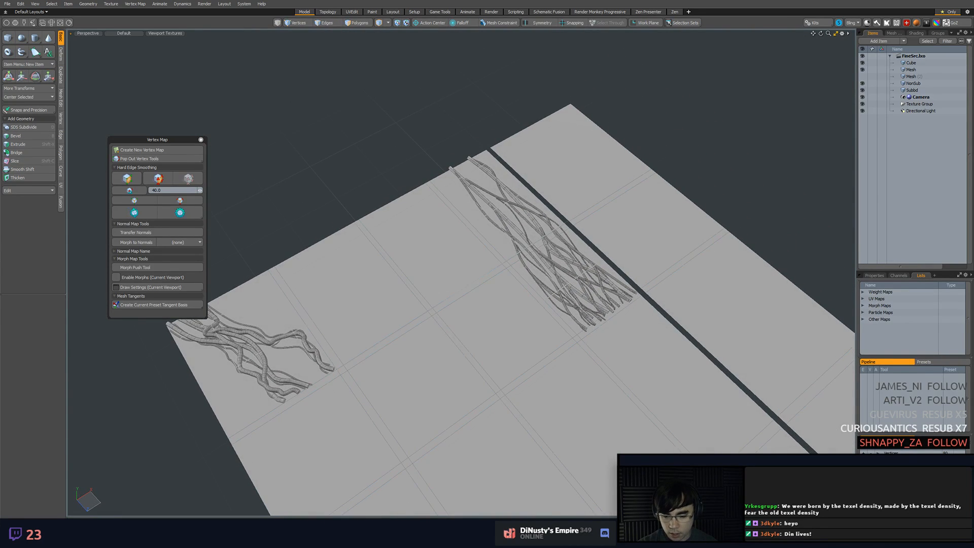
Switch back to Unity and examine the temple scene around the tree trunk and its roots
key(alt+Tab)
alt+drag(523, 232, 590, 228)
alt+middle_drag(590, 228, 546, 235)
alt+drag(545, 235, 546, 230)
alt+right_drag(546, 230, 452, 248)
alt+drag(452, 248, 528, 263)
alt+right_drag(528, 263, 509, 272)
alt+middle_drag(509, 272, 506, 267)
alt+right_drag(507, 267, 343, 254)
alt+drag(344, 254, 419, 242)
alt+drag(656, 283, 553, 170)
Select the tree blockout, examine its roots from several sides, and select its Vine_LOD0 mesh
click(555, 186)
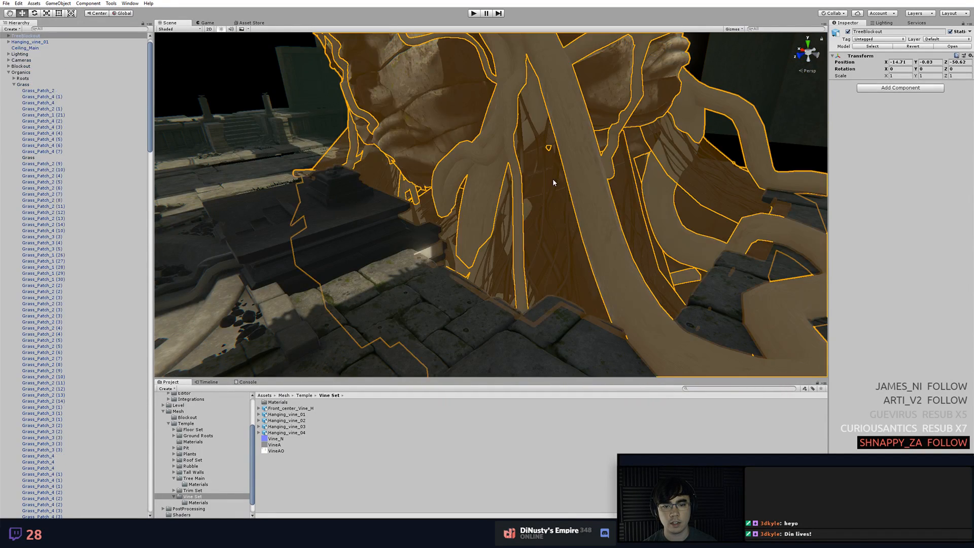
click(554, 181)
click(553, 182)
alt+drag(554, 189, 565, 202)
alt+right_drag(565, 203, 699, 222)
click(699, 222)
alt+drag(699, 222, 670, 245)
alt+middle_drag(669, 246, 650, 219)
alt+right_drag(650, 220, 611, 215)
click(459, 264)
click(458, 263)
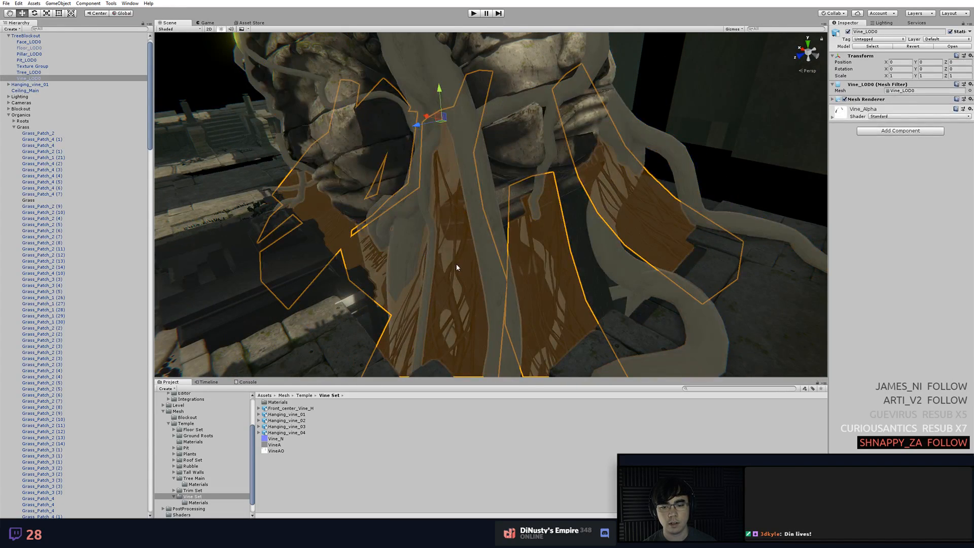
Frame the Vine_LOD0 mesh and examine the hanging vines between the roots up close
key(f)
alt+drag(513, 237, 482, 248)
alt+right_drag(483, 248, 695, 263)
alt+drag(695, 262, 561, 261)
click(649, 258)
alt+right_drag(561, 261, 749, 291)
alt+drag(749, 290, 580, 267)
alt+middle_drag(581, 267, 544, 244)
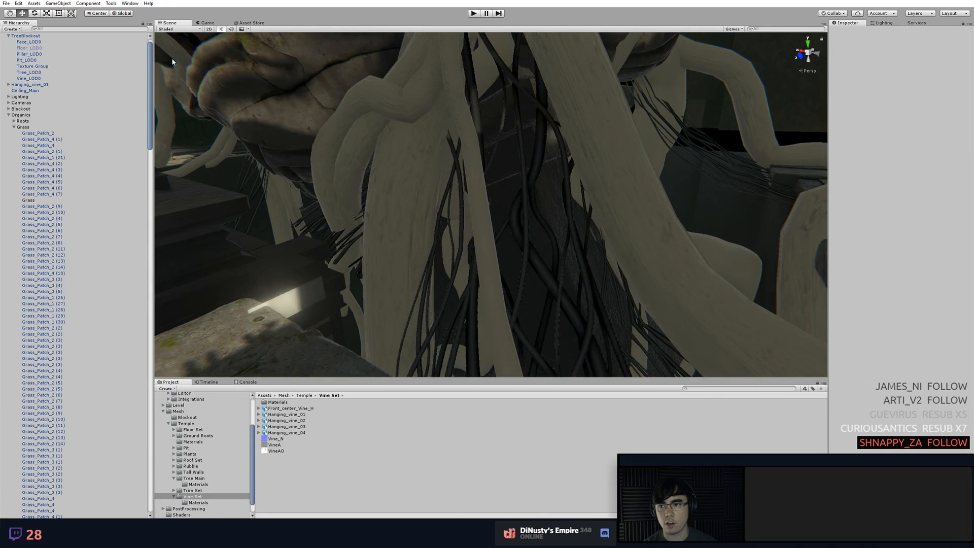
Preview the tree and vines in the Albedo, Specular and Normal draw modes, ending on Smoothness
click(170, 29)
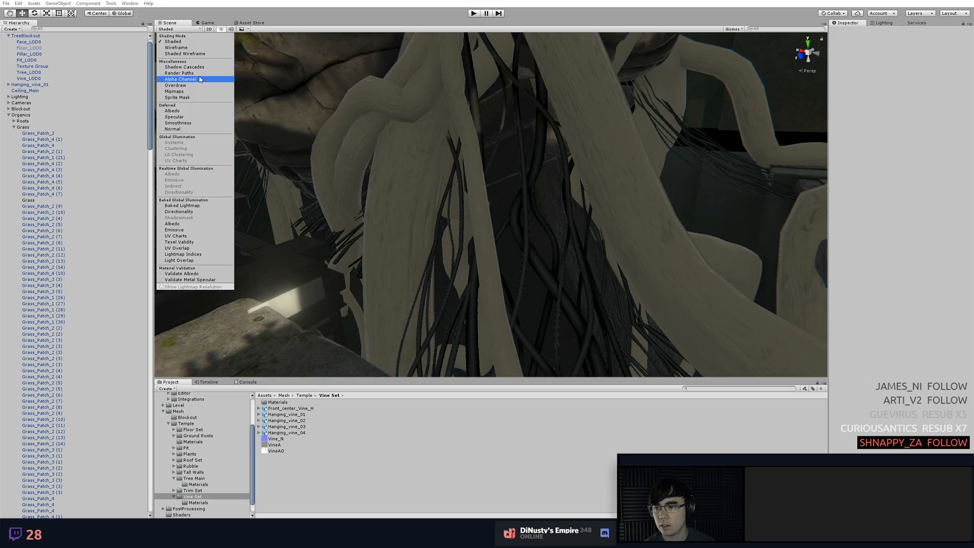
click(197, 111)
click(194, 116)
click(194, 124)
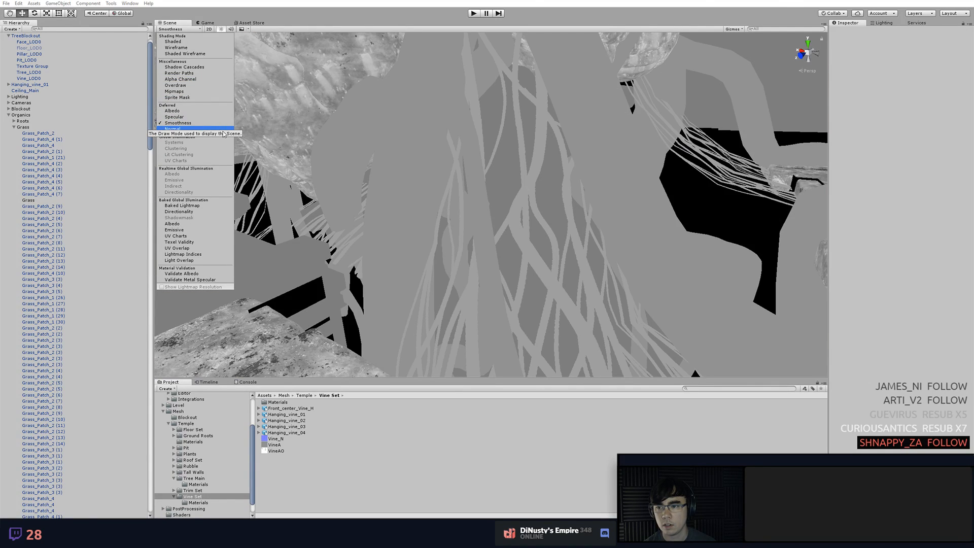
click(212, 130)
click(194, 124)
click(305, 136)
alt+drag(306, 136, 429, 232)
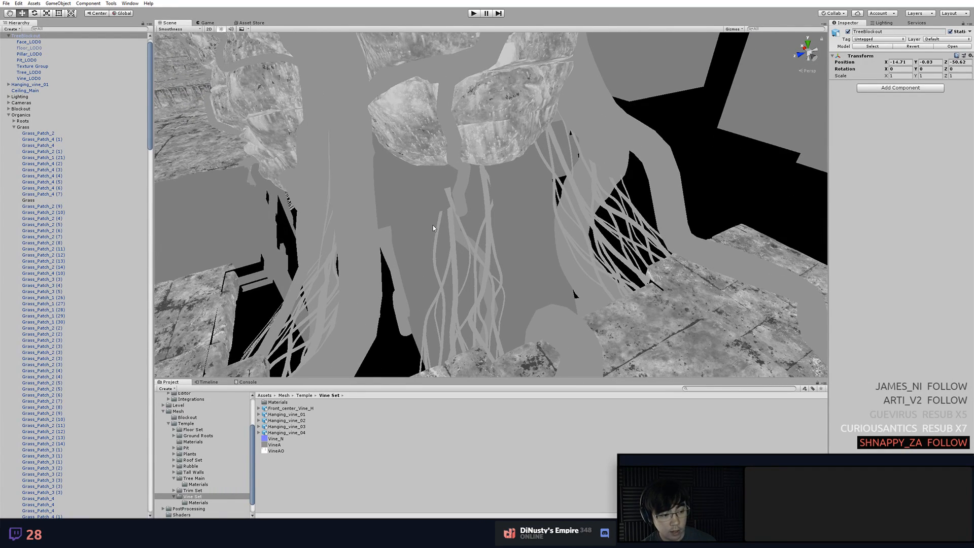
Examine the tree roots and hanging vines from several angles in the Smoothness draw mode
alt+right_drag(429, 186, 469, 200)
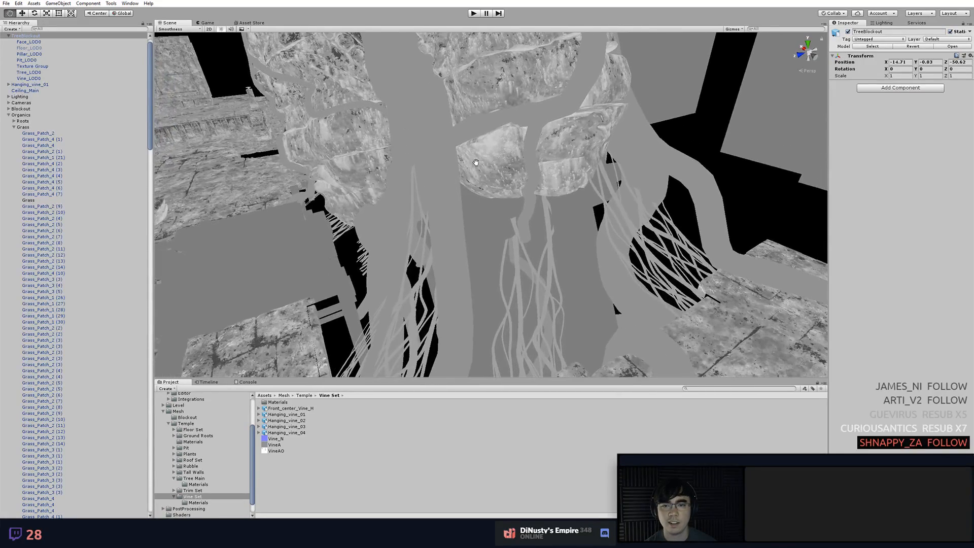
alt+middle_drag(475, 163, 498, 196)
alt+drag(497, 196, 515, 149)
alt+middle_drag(515, 150, 555, 151)
alt+drag(554, 152, 448, 208)
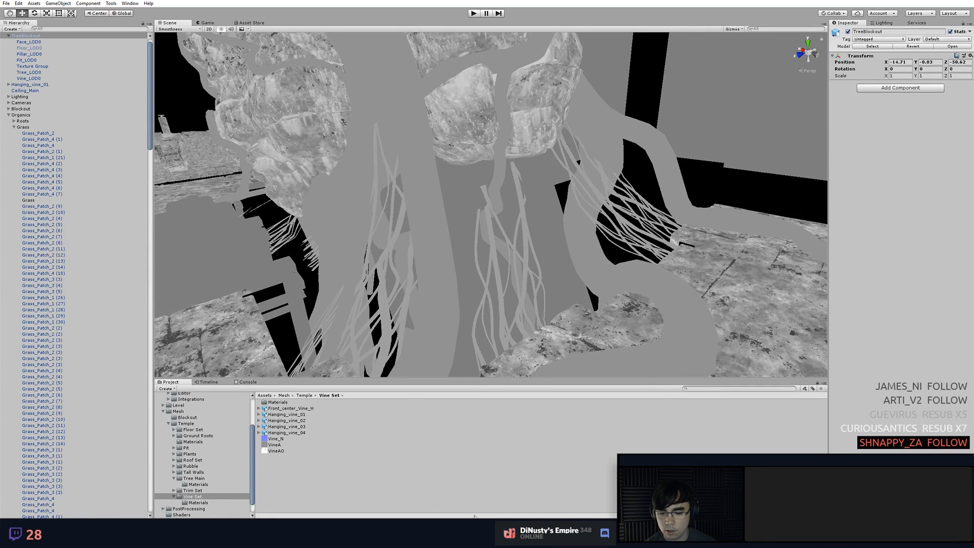
Switch to Modo and show the vine source layout in the top view with polygon selection active
key(alt+Tab)
alt+drag(396, 439, 480, 234)
click(474, 250)
key(3)
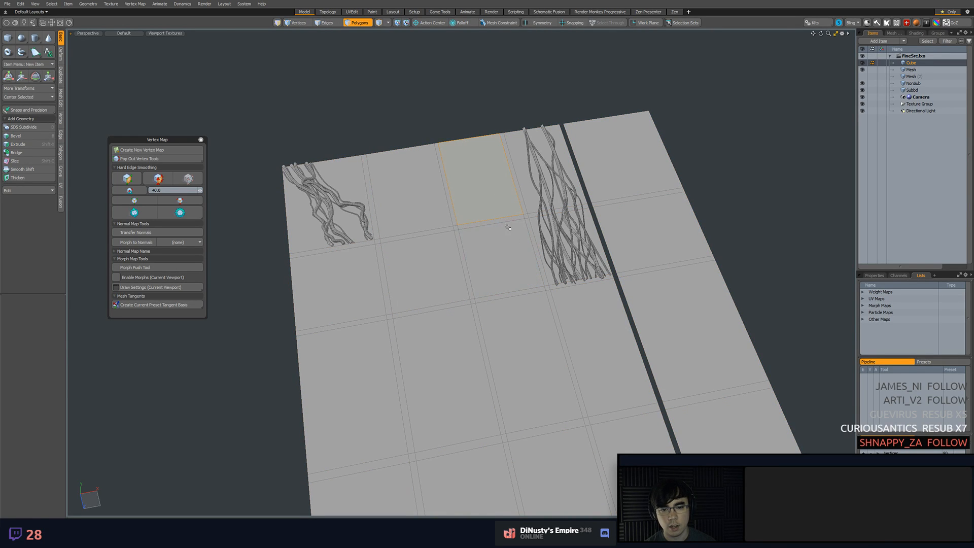
key(Escape)
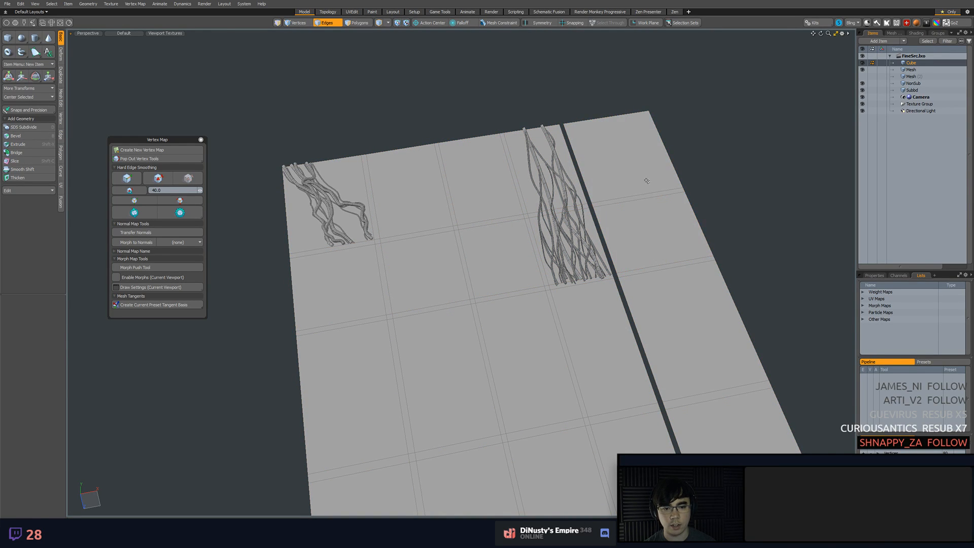
alt+shift+drag(755, 322, 637, 285)
key(3)
drag(526, 147, 606, 389)
mouse_move(637, 339)
alt+mouse_down()
mouse_move(653, 307)
mouse_move(502, 303)
alt+mouse_up()
key(KP_1)
Examine the two vine clusters against the grid plane, from the full layout to close-up strands
alt+shift+drag(619, 308, 537, 299)
ctrl+alt+drag(537, 299, 624, 311)
alt+shift+drag(466, 301, 623, 314)
drag(338, 111, 663, 409)
click(662, 409)
double_click(624, 409)
shift+double_click(533, 399)
mouse_move(706, 361)
alt+shift+mouse_down()
mouse_move(718, 367)
mouse_move(706, 375)
alt+shift+mouse_up()
click(705, 375)
ctrl+alt+drag(579, 177, 601, 186)
alt+shift+drag(600, 186, 621, 157)
ctrl+alt+drag(462, 265, 496, 254)
mouse_move(497, 248)
mouse_down()
mouse_move(436, 249)
mouse_move(475, 250)
mouse_up()
click(517, 247)
alt+shift+drag(562, 247, 518, 260)
alt+shift+drag(430, 168, 448, 248)
drag(495, 228, 508, 139)
alt+shift+drag(508, 139, 511, 216)
alt+shift+drag(518, 159, 532, 291)
ctrl+alt+drag(543, 133, 583, 145)
ctrl+alt+drag(577, 188, 538, 189)
Highlight the grid polygons behind the hanging vines, check how far the vine ends reach, and clear the selection
alt+shift+drag(542, 349, 488, 131)
ctrl+alt+drag(486, 304, 512, 306)
alt+shift+drag(514, 306, 525, 297)
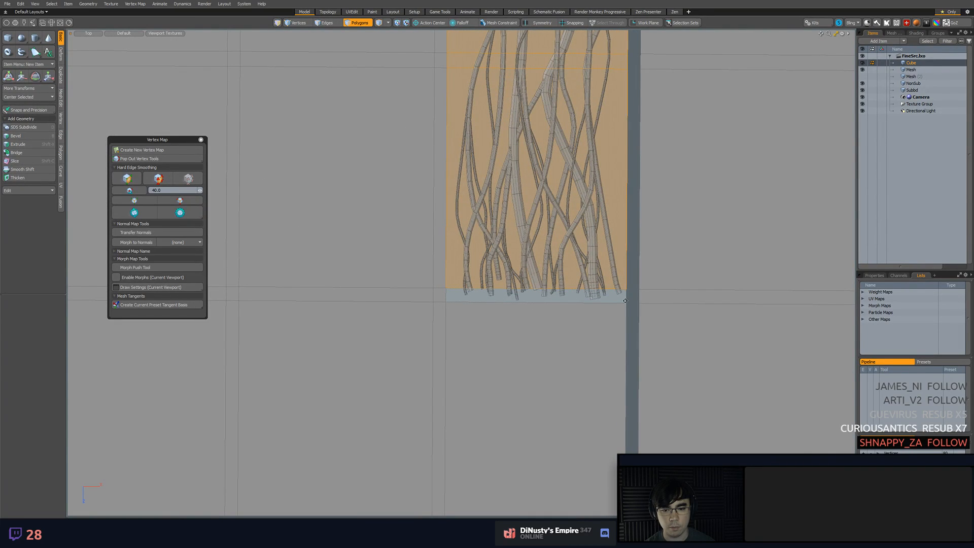
ctrl+alt+drag(599, 300, 592, 300)
alt+shift+drag(623, 296, 552, 302)
alt+shift+drag(639, 280, 553, 278)
click(552, 278)
alt+shift+drag(608, 231, 530, 268)
double_click(591, 271)
alt+shift+drag(668, 286, 592, 246)
ctrl+alt+drag(592, 246, 632, 247)
alt+shift+drag(507, 248, 637, 280)
click(646, 274)
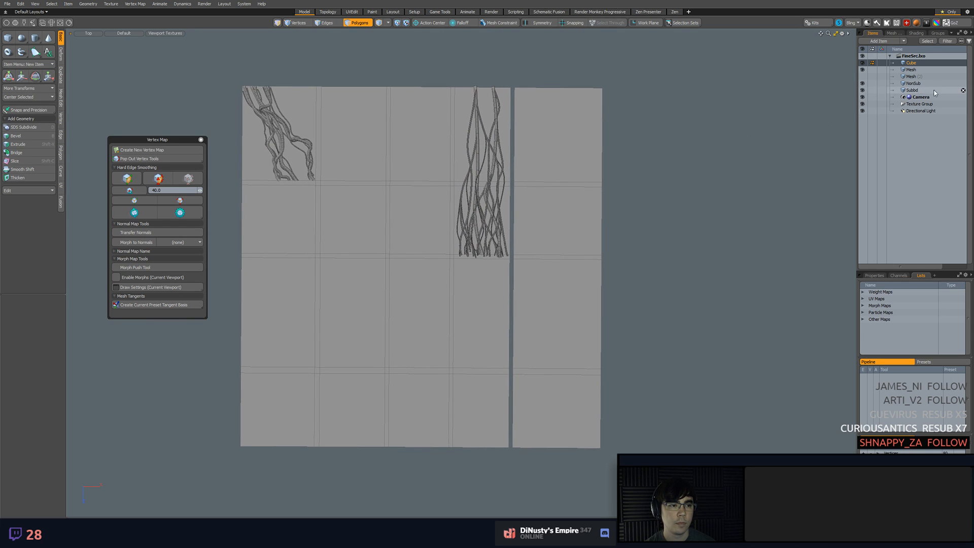
Rename the NonSub mesh item as "Vines non Sub" and clear the selection
click(913, 84)
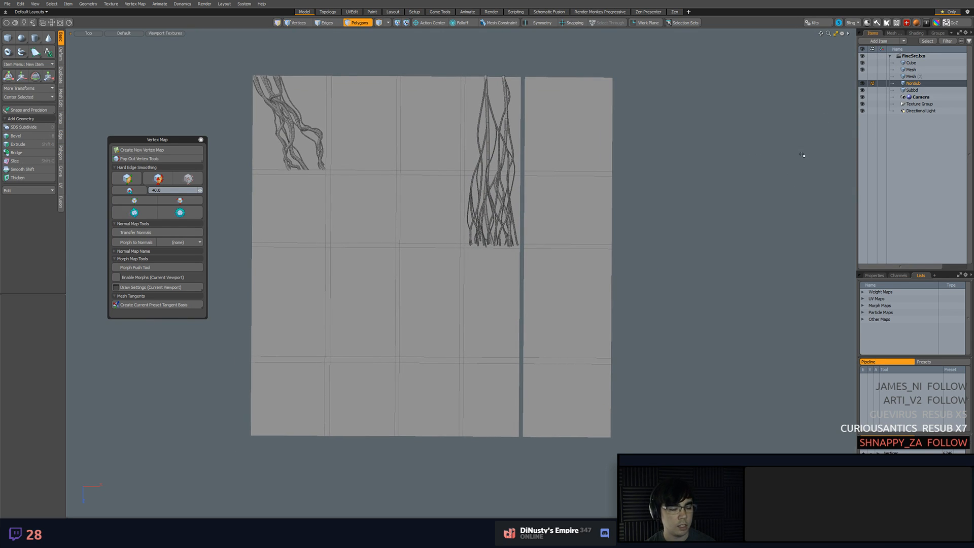
mouse_move(713, 226)
alt+shift+mouse_down()
mouse_move(711, 243)
mouse_move(723, 223)
alt+shift+mouse_up()
key(w)
key(q)
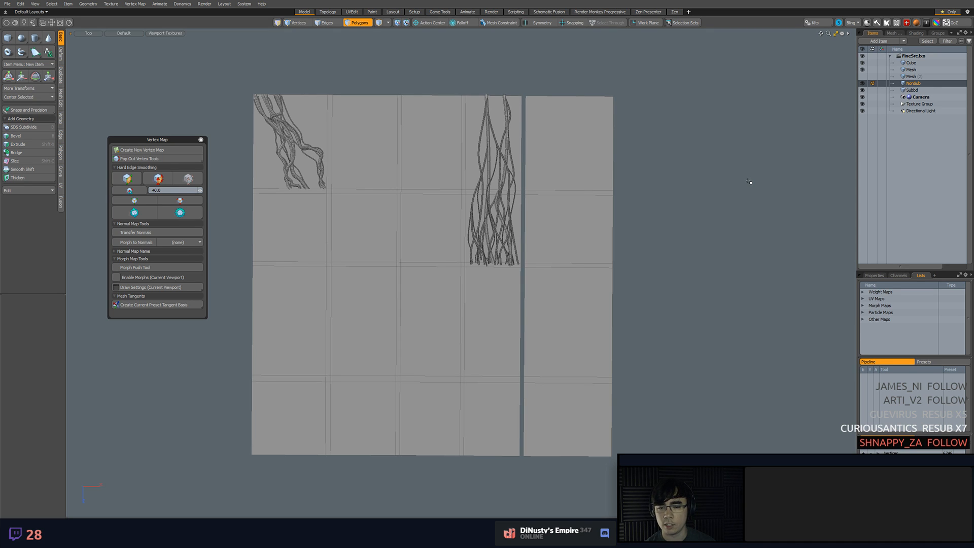
alt+shift+drag(750, 181, 749, 163)
scroll(750, 189, up, 1)
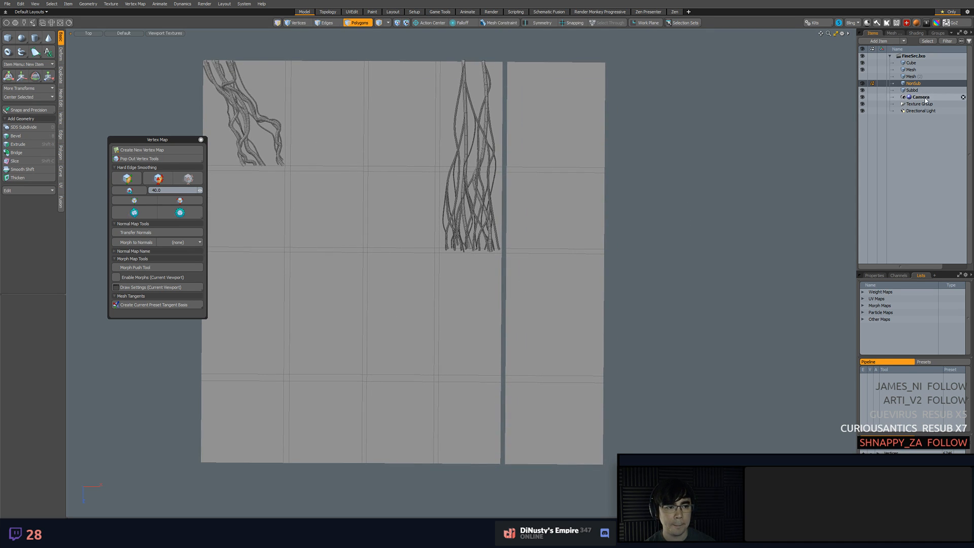
key(5)
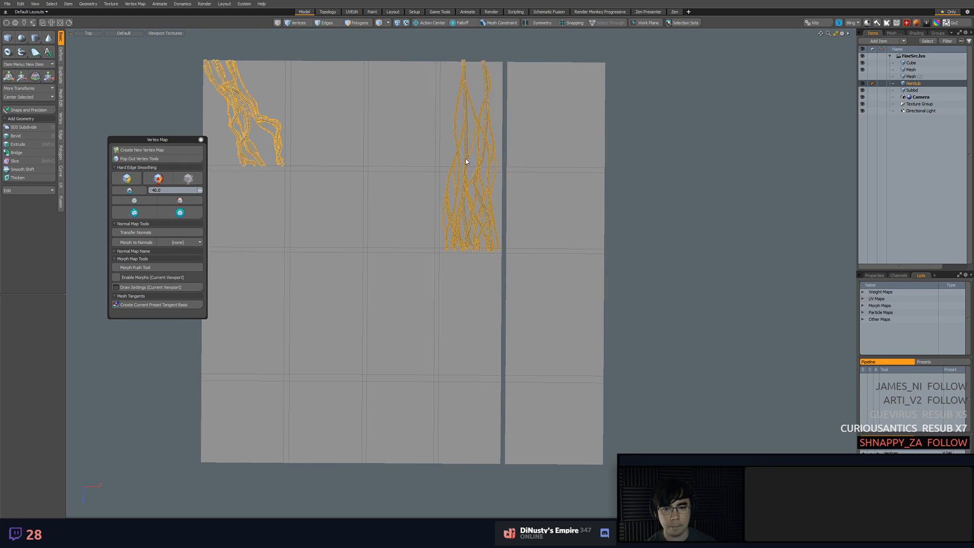
double_click(913, 84)
text(Vines)
key(Return)
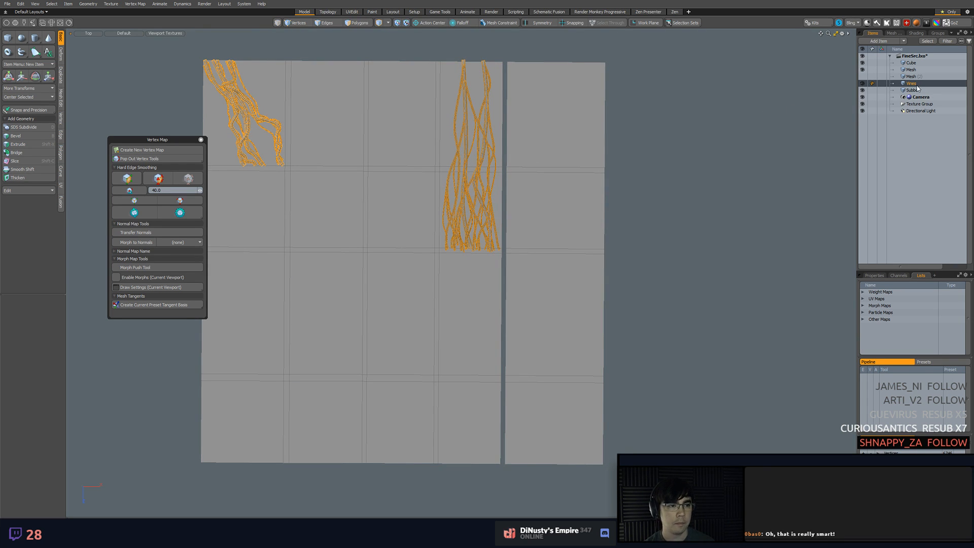
double_click(913, 83)
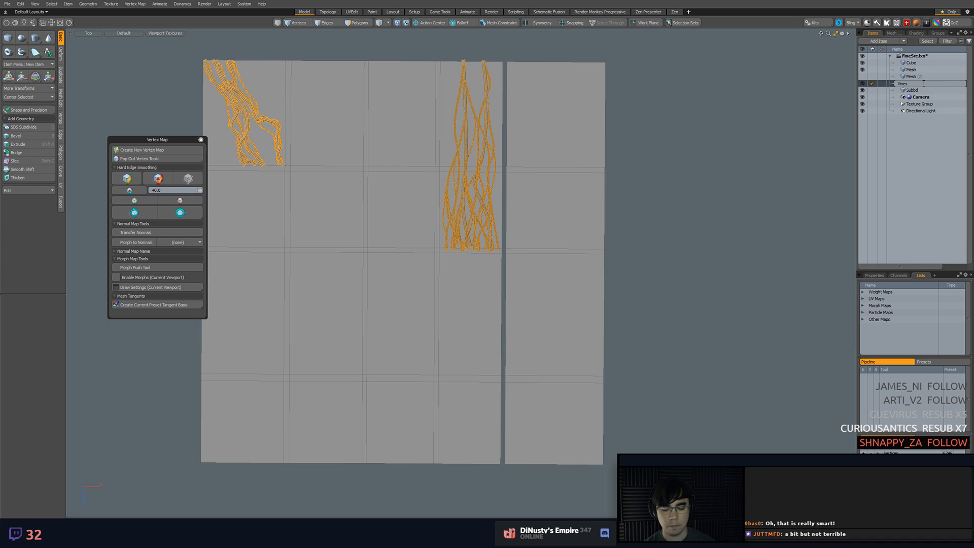
text(non Su)
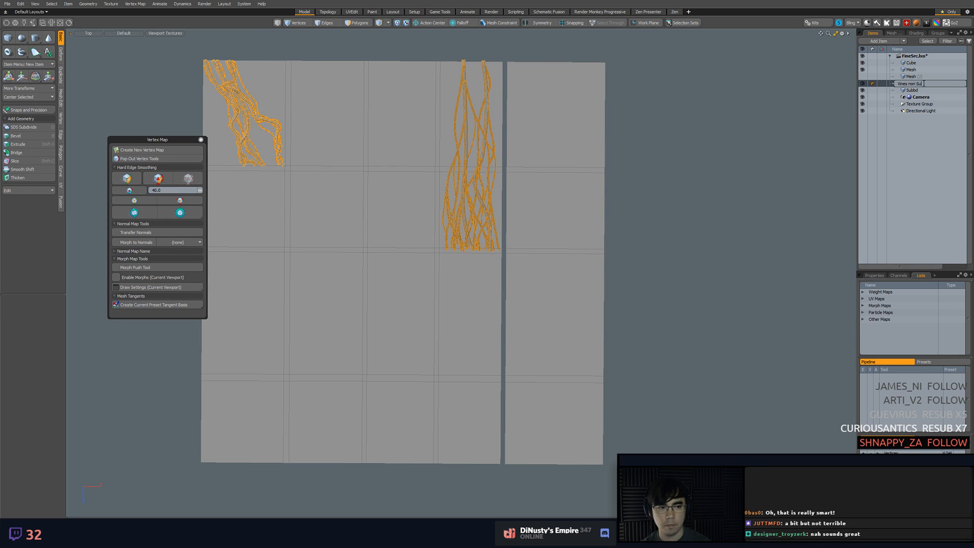
text(b)
key(Return)
click(712, 192)
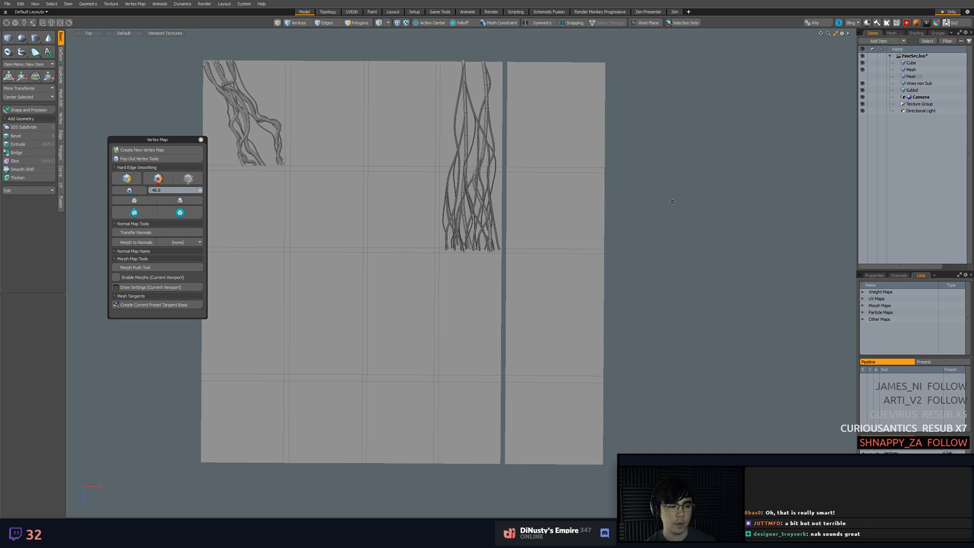
Inspect the empty strip and the hanging vines up close, and select the hanging vines' Mesh item
alt+drag(634, 202, 633, 260)
scroll(638, 225, up, 2)
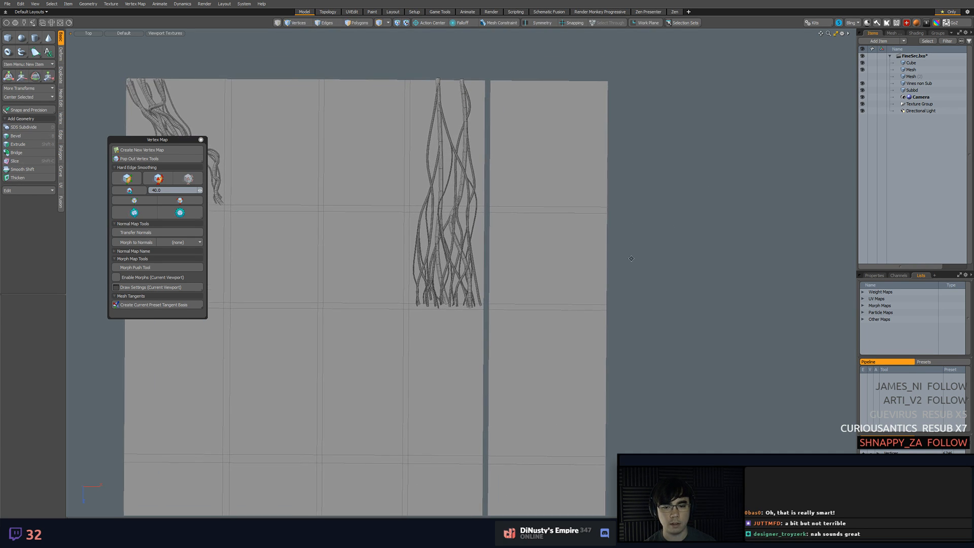
click(561, 229)
key(3)
drag(557, 188, 553, 222)
alt+drag(540, 192, 546, 155)
key(2)
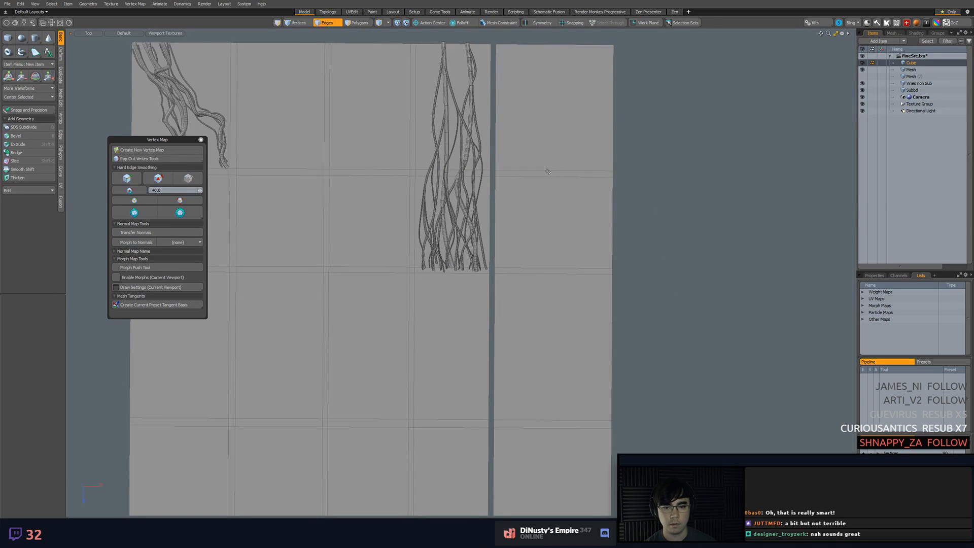
alt+shift+drag(702, 399, 722, 298)
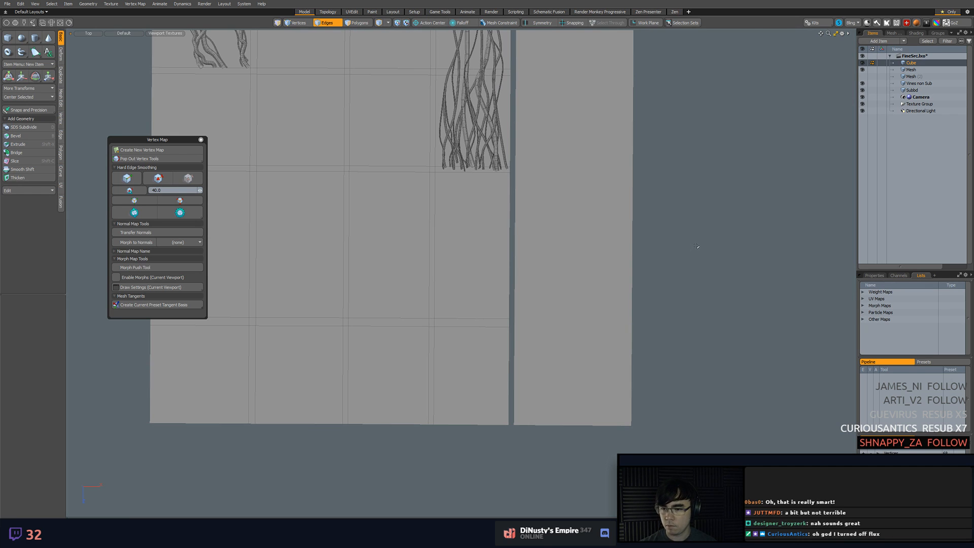
alt+shift+drag(606, 168, 662, 351)
scroll(557, 321, up, 3)
alt+shift+drag(557, 320, 563, 327)
scroll(562, 327, up, 3)
key(5)
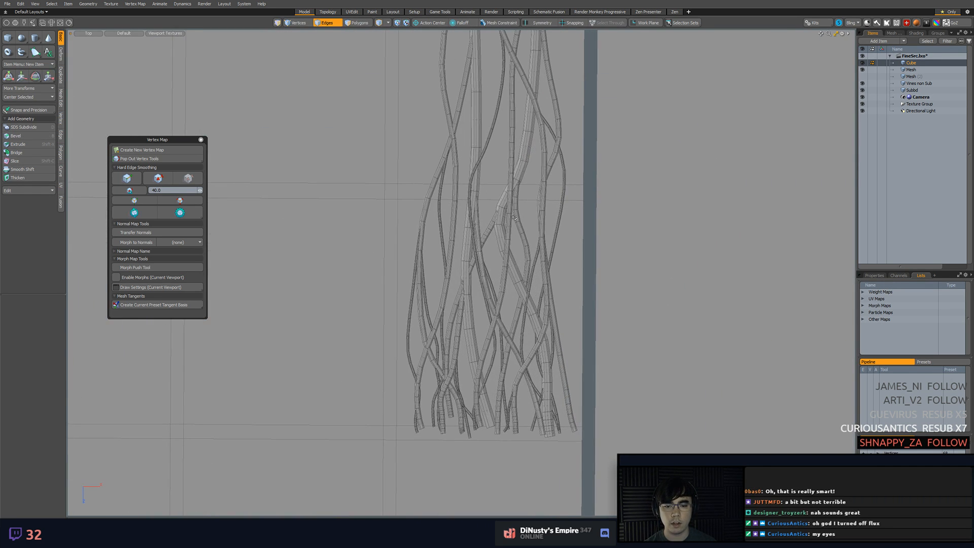
click(508, 218)
click(501, 216)
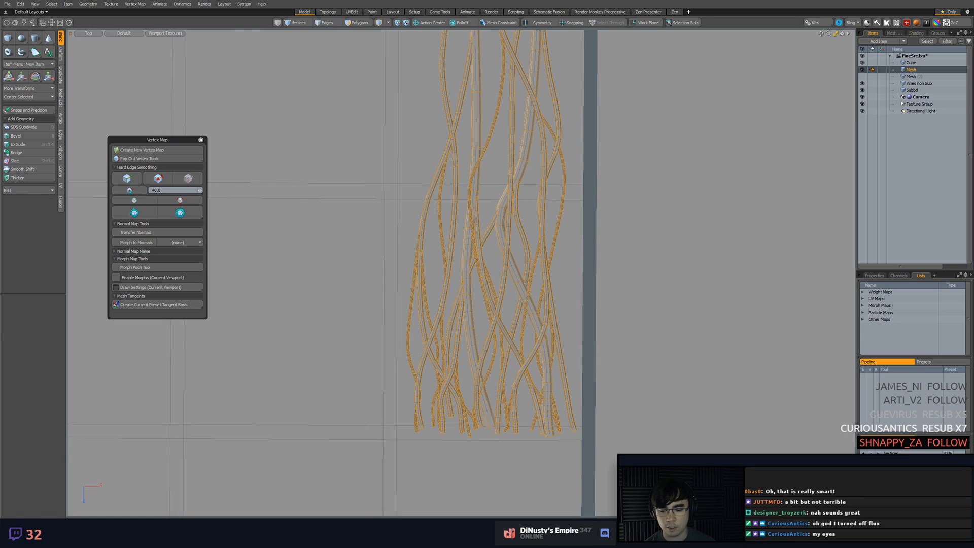
Switch to Unity and examine the vines around the tree base, comparing them with the source vines in Modo
click(361, 535)
alt+drag(522, 296, 667, 277)
alt+drag(620, 216, 538, 297)
middle_drag(530, 285, 536, 289)
alt+drag(536, 290, 489, 240)
key(alt+Tab)
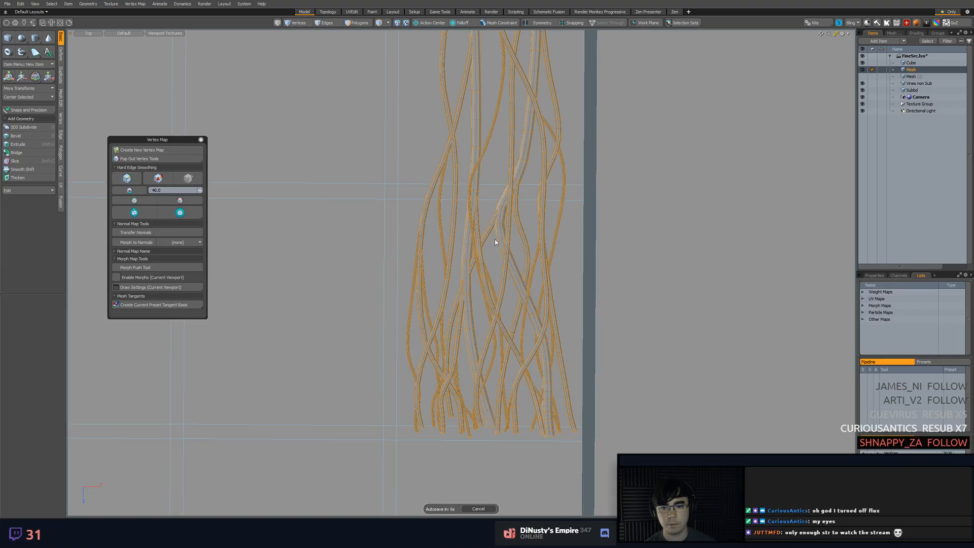
key(alt+Tab)
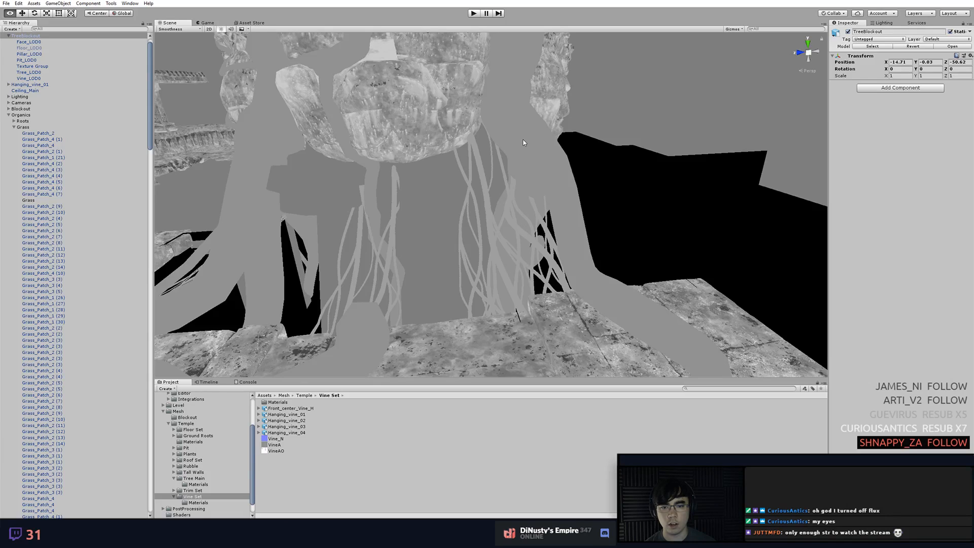
Set the scene view to the Shaded draw mode, select the Tree_LOD0 mesh, and view its roots beside the vines
click(554, 179)
click(732, 29)
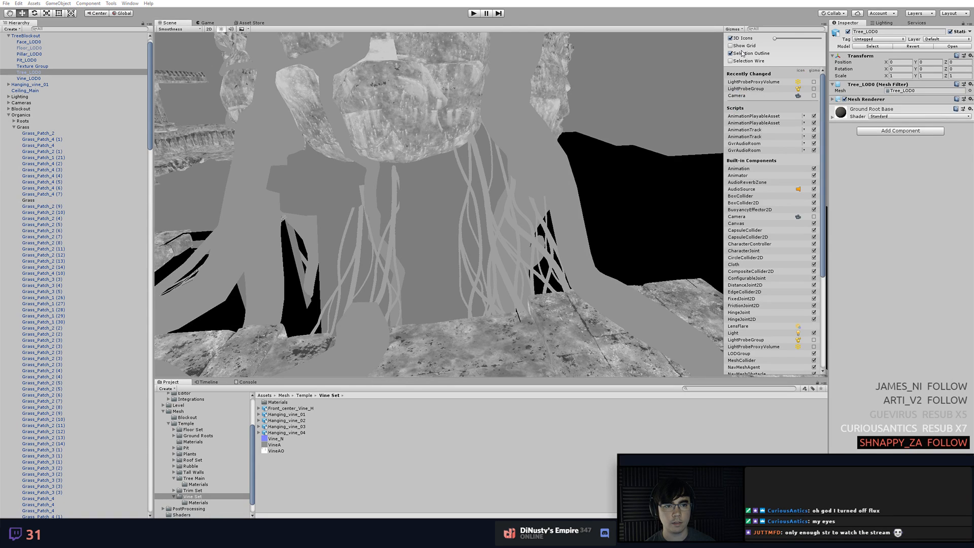
click(535, 145)
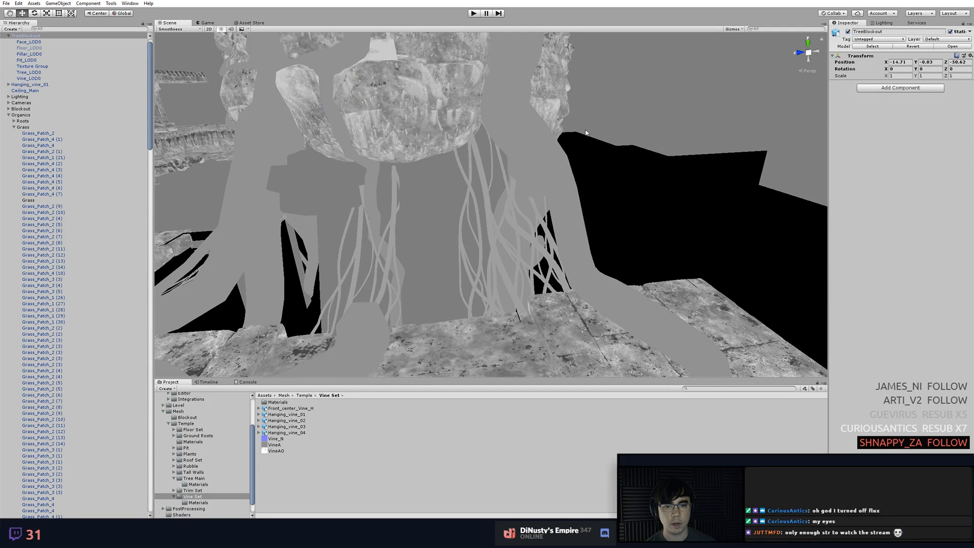
click(179, 30)
click(180, 41)
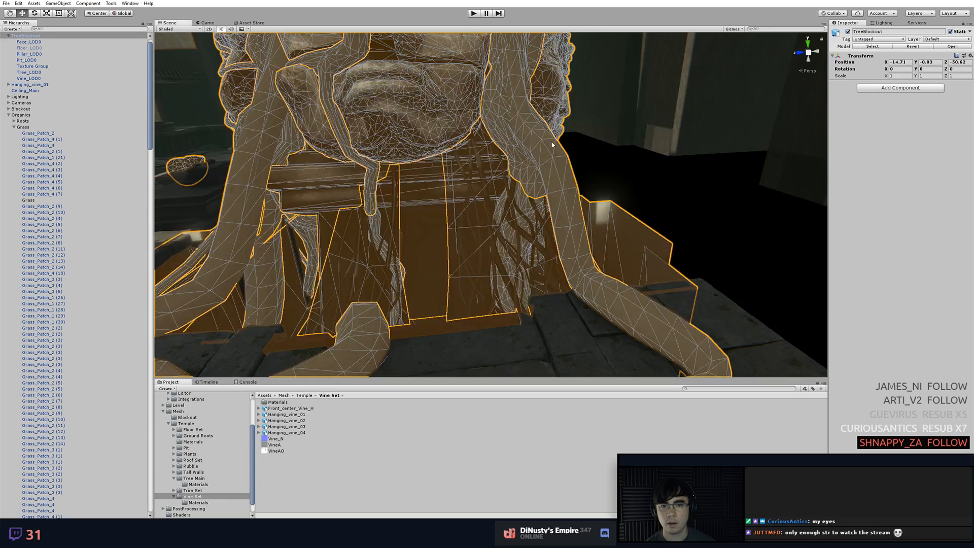
click(551, 159)
mouse_move(592, 158)
alt+mouse_down()
mouse_move(572, 189)
mouse_move(536, 187)
mouse_move(460, 145)
alt+mouse_up()
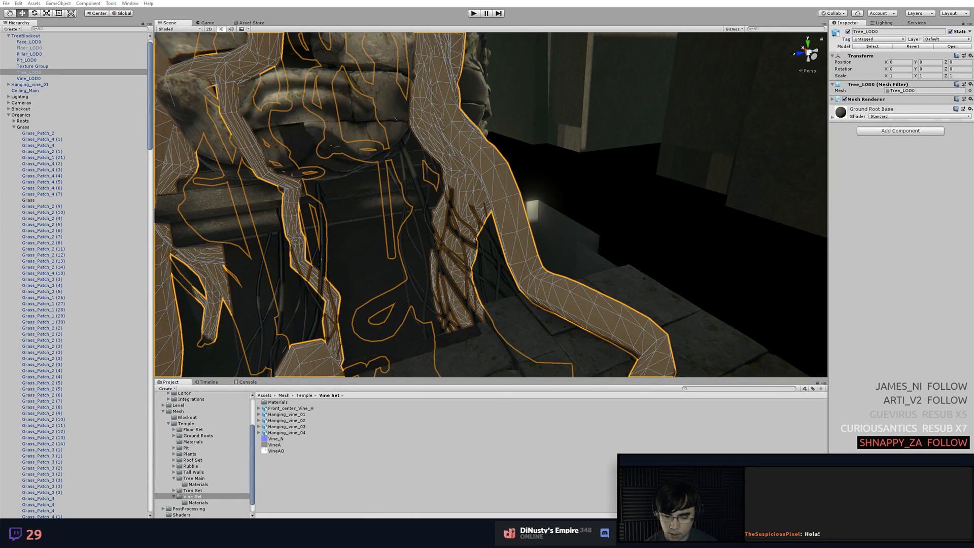
Switch back to Modo and select the tall separate strip polygon of the Cube mesh
key(alt+Tab)
alt+shift+drag(548, 235, 530, 323)
scroll(538, 321, down, 2)
alt+shift+drag(607, 325, 593, 192)
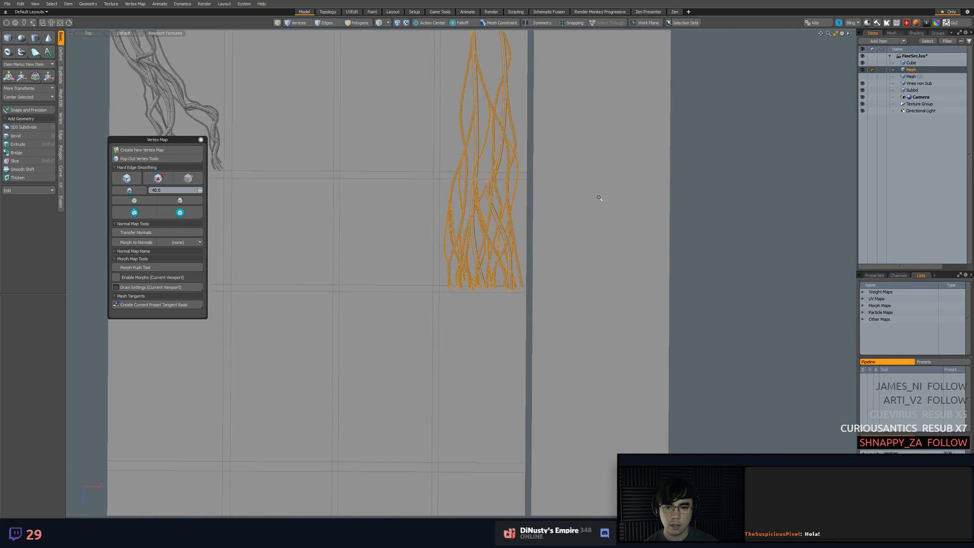
scroll(599, 230, down, 3)
alt+shift+drag(599, 242, 595, 220)
click(595, 220)
key(3)
alt+shift+drag(680, 222, 658, 223)
scroll(680, 267, up, 1)
click(683, 260)
click(603, 292)
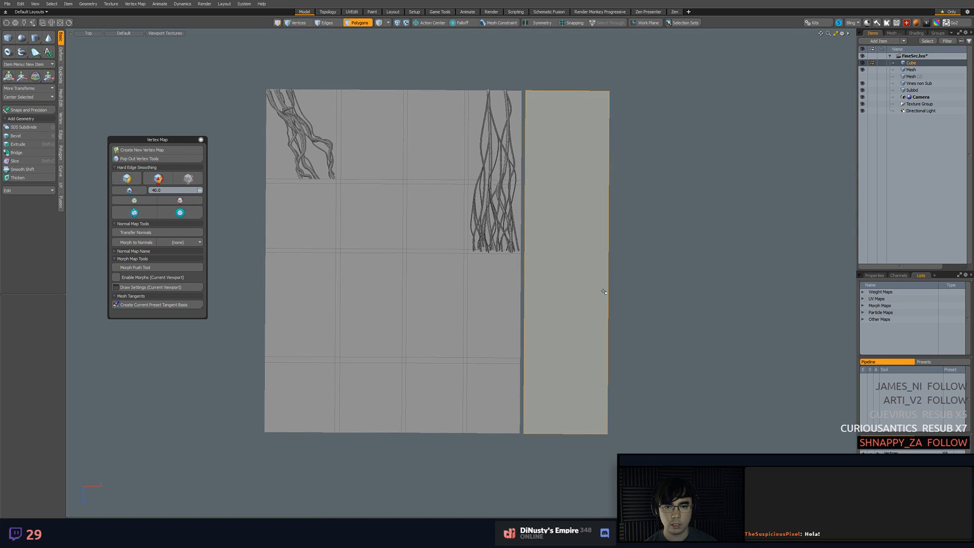
mouse_move(659, 266)
alt+shift+mouse_down()
mouse_move(659, 286)
mouse_move(662, 259)
alt+shift+mouse_up()
Activate the Tube tool and add a new Mesh item placed above Cube in the item list
click(21, 52)
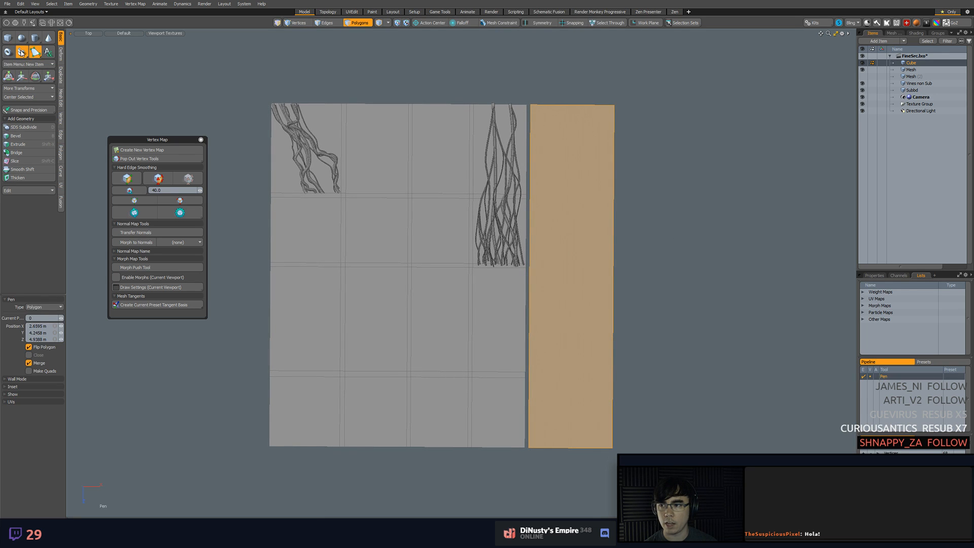
alt+shift+drag(587, 160, 547, 143)
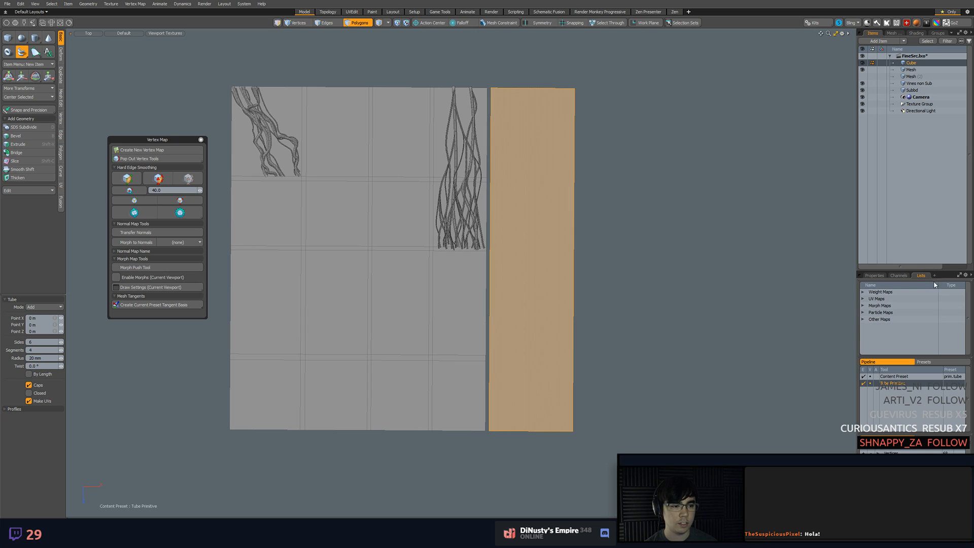
click(880, 41)
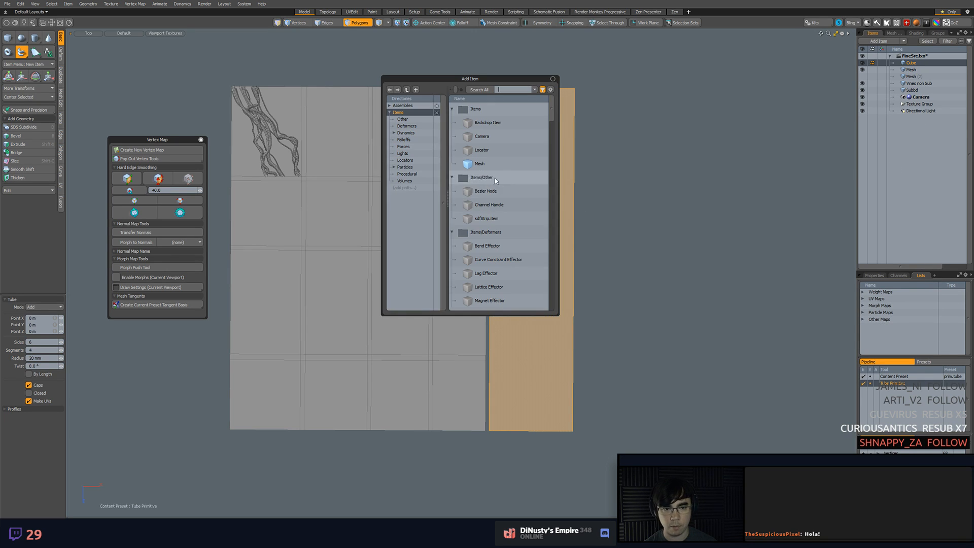
double_click(480, 164)
drag(919, 118, 924, 64)
scroll(583, 143, up, 1)
alt+shift+drag(591, 135, 608, 120)
key(3)
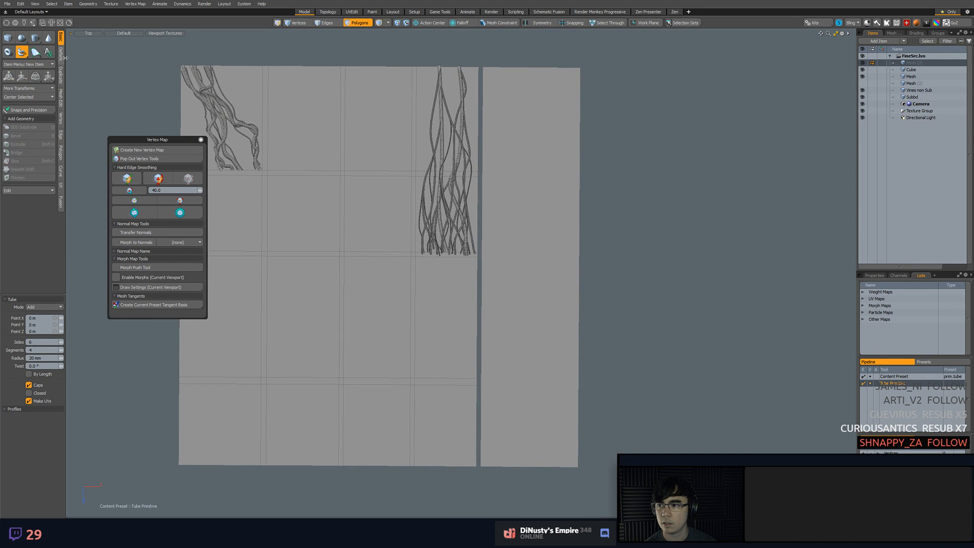
Draw a gently curving vine tube down the full length of the tall strip, with 6 sides and a 20 mm radius
click(513, 59)
click(505, 122)
click(518, 212)
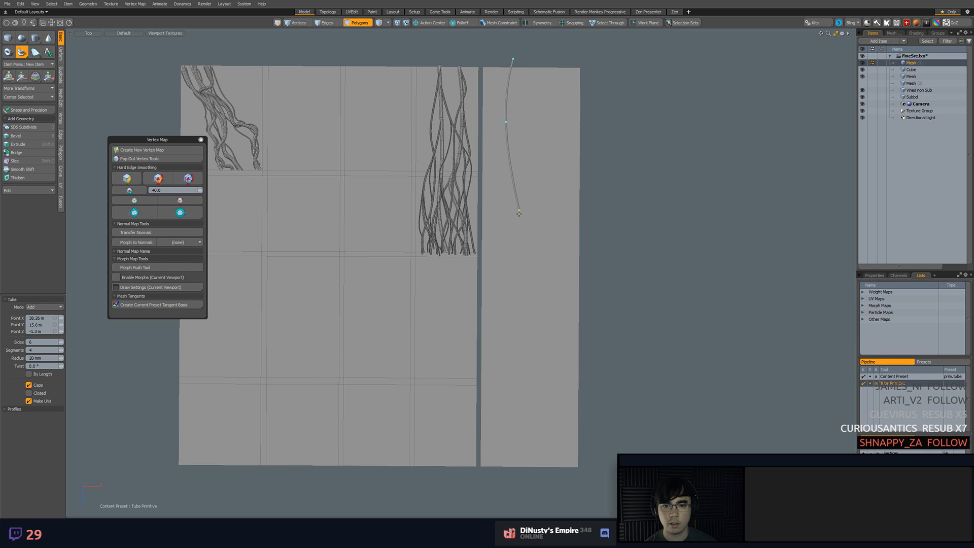
click(516, 218)
click(516, 236)
click(515, 284)
click(519, 389)
click(515, 436)
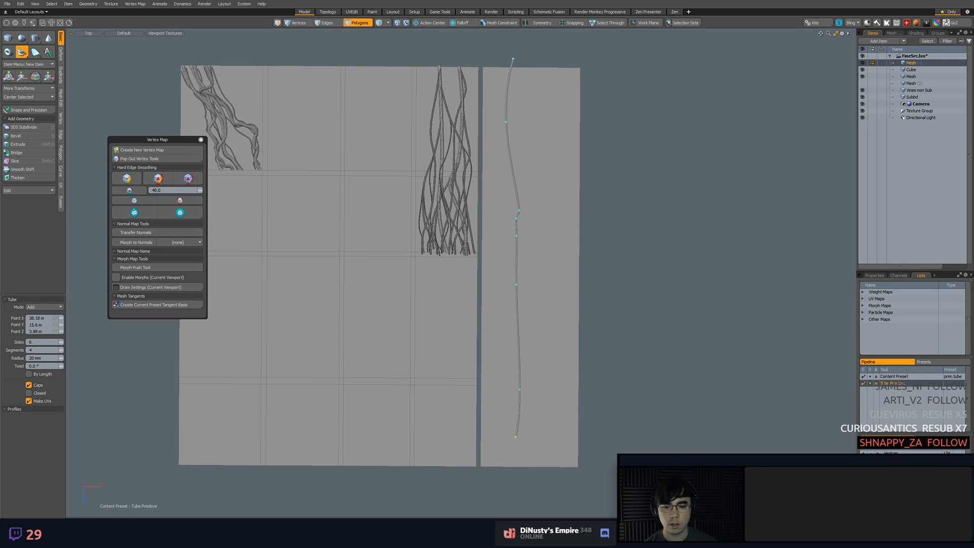
click(515, 461)
Refine the tube's ends by straightening its top with an extra point and adjusting its lower end at the strip's edge
alt+drag(539, 336, 542, 374)
scroll(539, 102, up, 3)
mouse_move(533, 102)
alt+mouse_down()
mouse_move(543, 103)
mouse_move(514, 96)
alt+mouse_up()
click(514, 118)
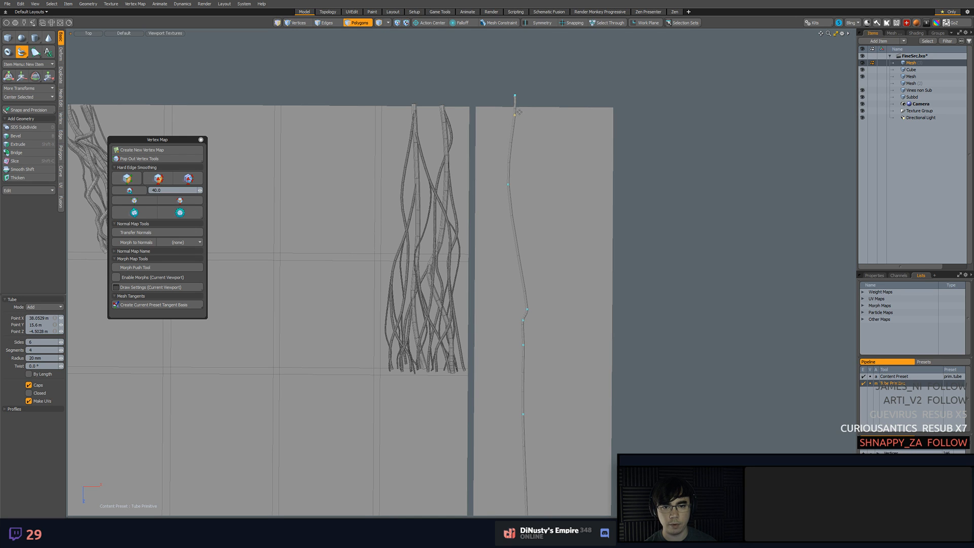
alt+drag(512, 135, 541, 284)
scroll(527, 391, up, 2)
mouse_move(522, 381)
mouse_down()
mouse_move(509, 375)
mouse_move(518, 382)
mouse_up()
scroll(522, 375, down, 3)
alt+drag(584, 279, 591, 345)
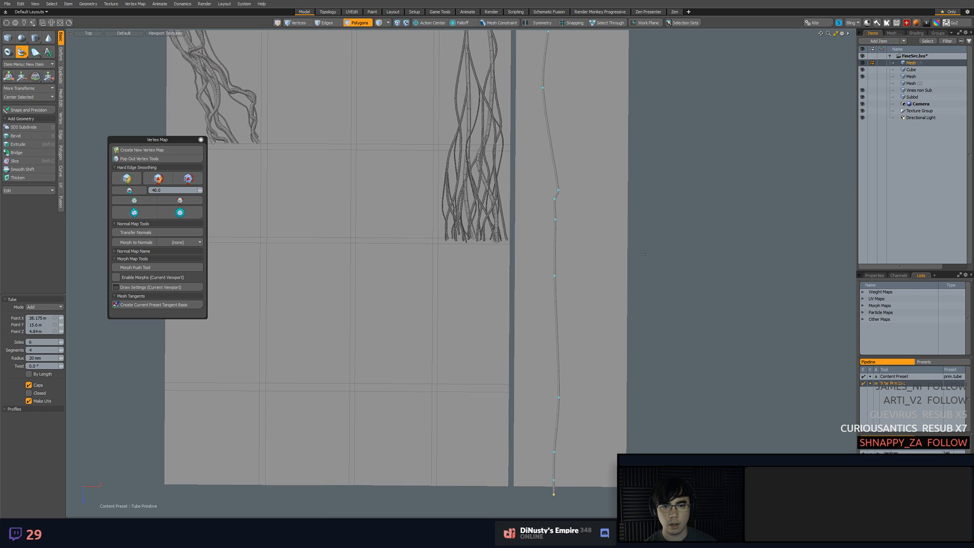
Complete the long vine on the tall strip by finishing the Tube tool
key(space)
click(557, 183)
alt+drag(556, 183, 678, 225)
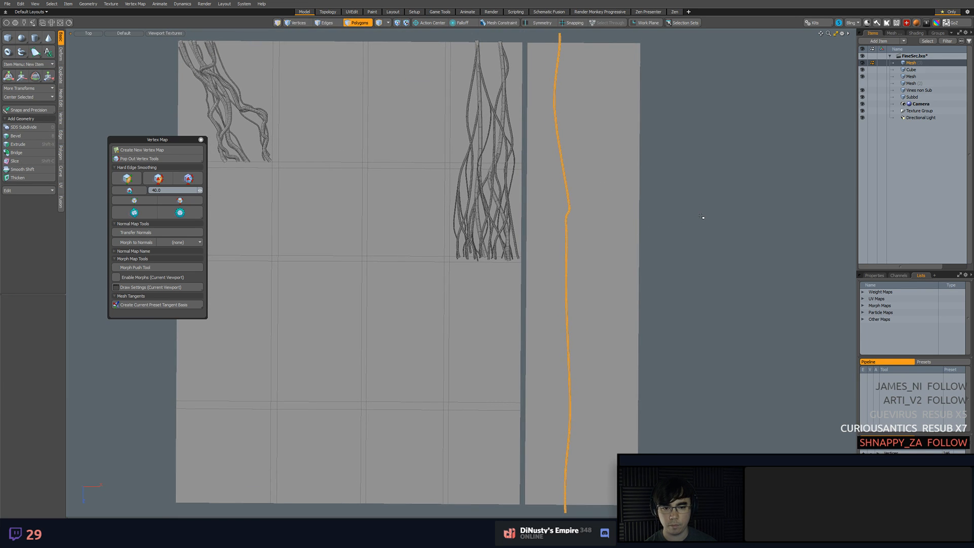
Add a new Mesh item with a copy of the vine and snap it upward by the layout's full height
key(shift+a)
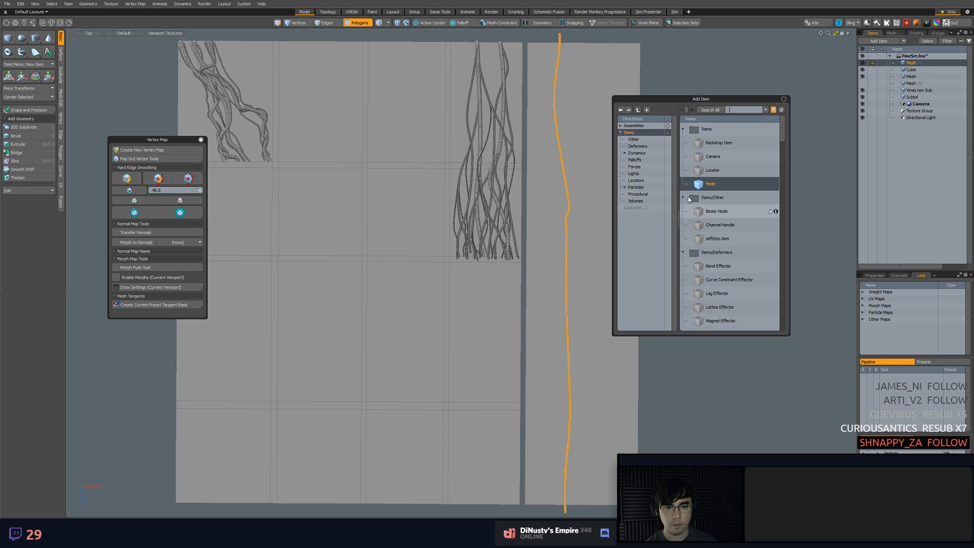
double_click(693, 185)
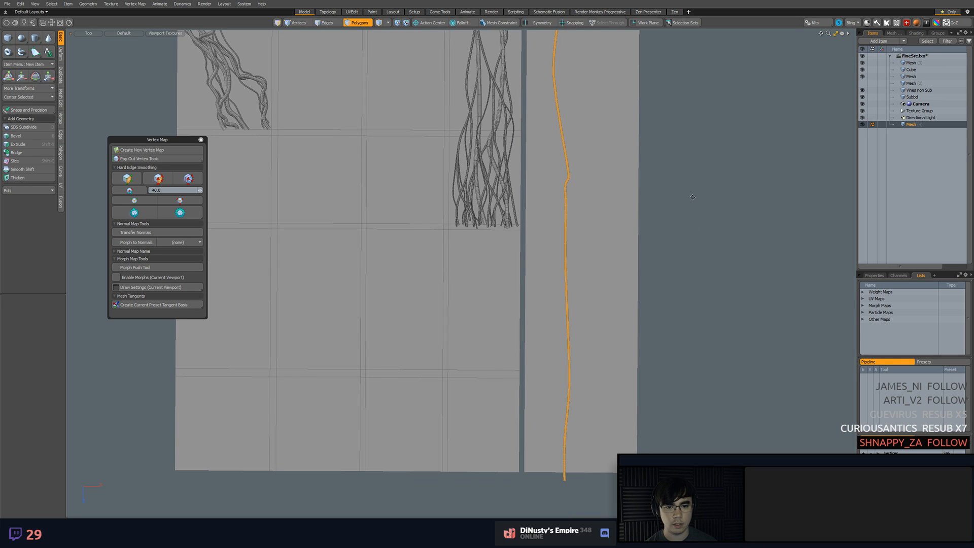
middle_drag(692, 197, 761, 241)
key(w)
key(F11)
scroll(261, 490, down, 3)
drag(326, 461, 327, 193)
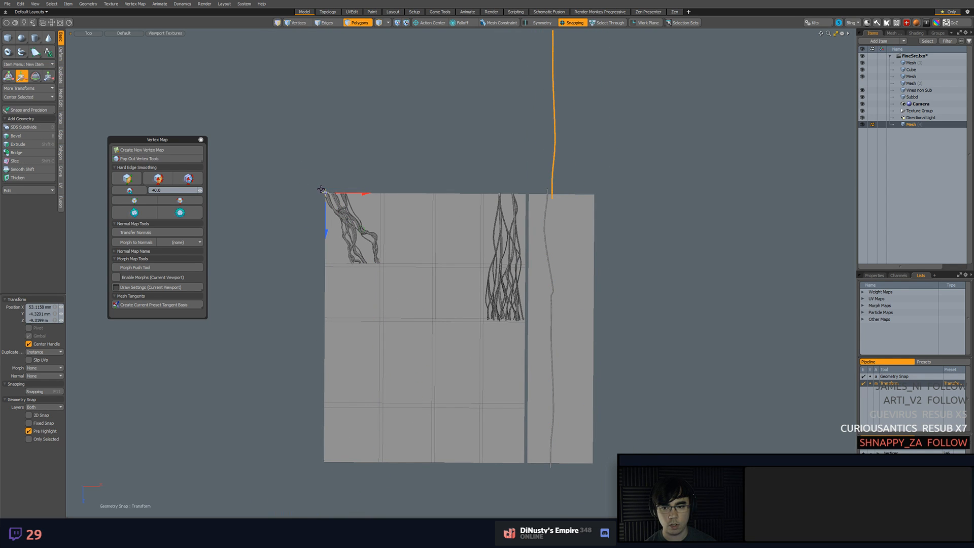
middle_drag(437, 169, 384, 181)
scroll(532, 210, up, 8)
Try to move the original vine's top end vertices to meet the lower end of the copied vine
key(5)
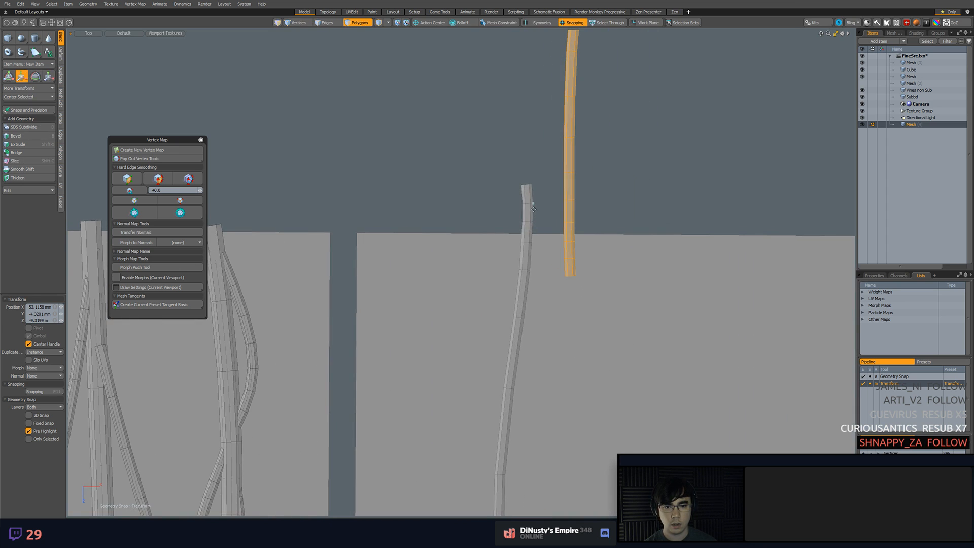
click(528, 203)
key(1)
middle_drag(528, 202, 521, 175)
mouse_move(491, 139)
right_down()
mouse_move(536, 234)
mouse_move(508, 137)
right_up()
key(w)
mouse_move(541, 217)
alt+shift+mouse_down()
mouse_move(539, 203)
mouse_move(600, 315)
mouse_move(525, 235)
mouse_move(537, 203)
alt+shift+mouse_up()
key(x)
key(ctrl+z)
key(a)
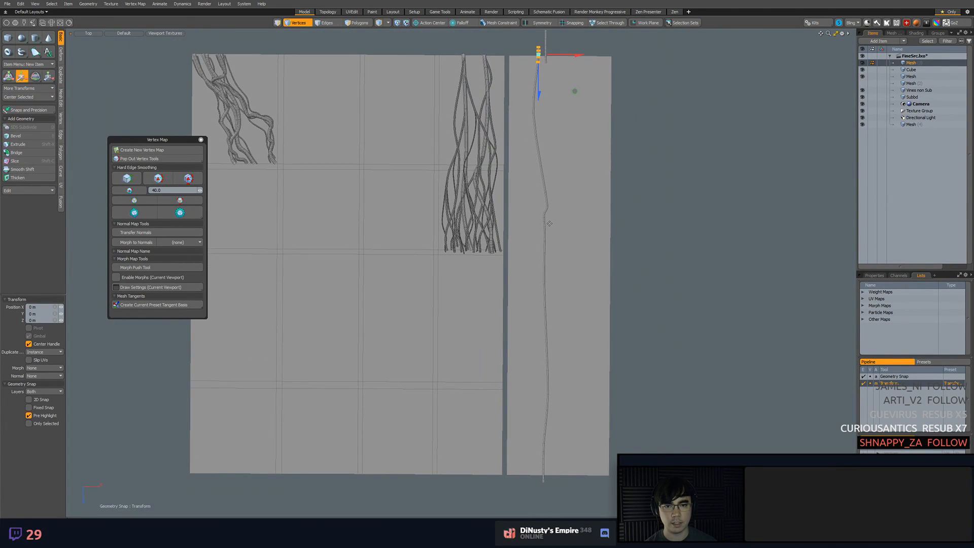
Delete the extra Mesh item that holds the vine copy above the strip
key(Delete)
key(ctrl+z)
key(ctrl+z)
click(913, 70)
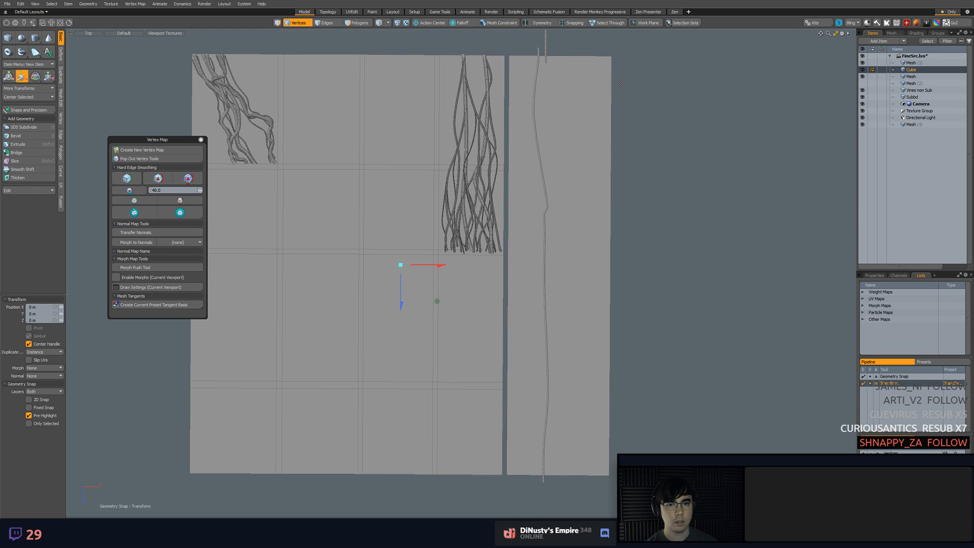
key(5)
click(546, 44)
key(3)
double_click(545, 45)
click(554, 45)
click(910, 118)
click(912, 125)
key(Delete)
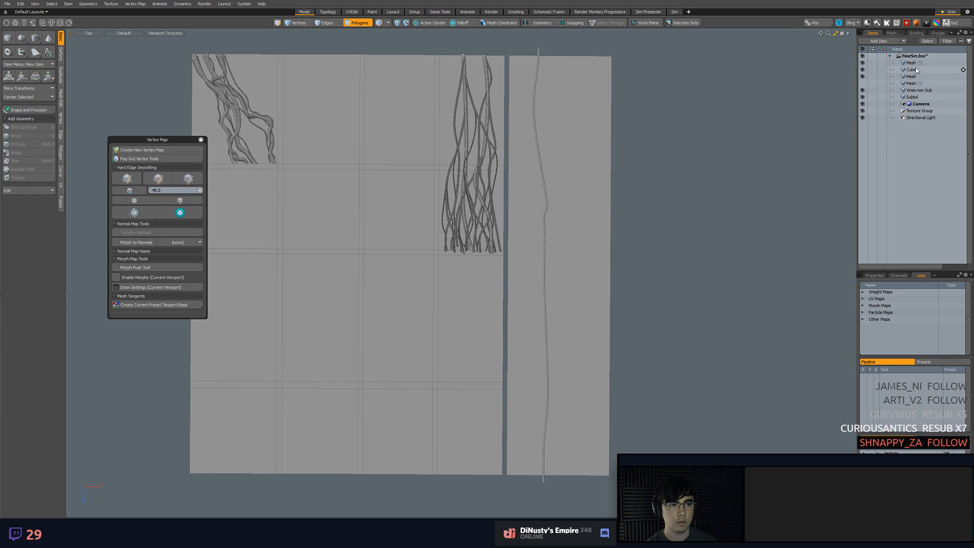
click(919, 64)
right_click(910, 67)
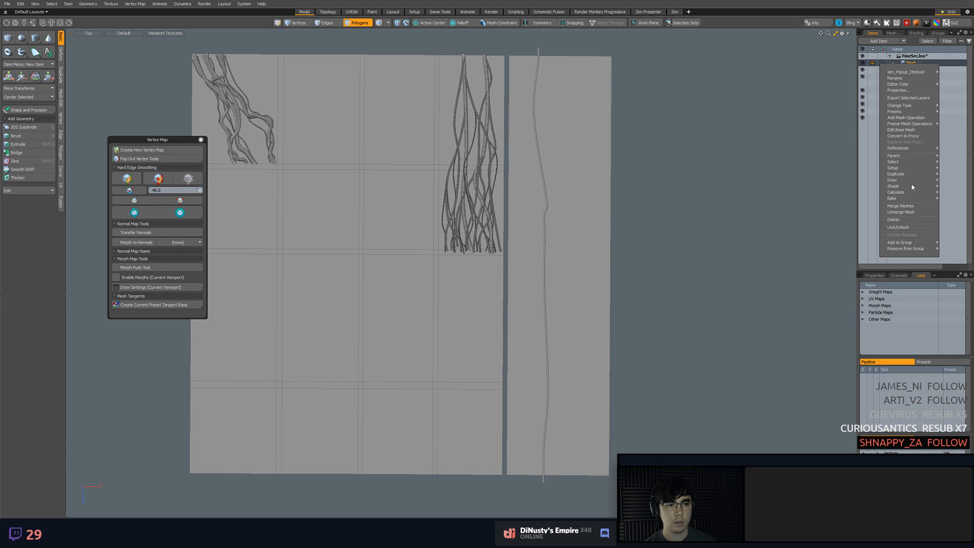
click(751, 151)
scroll(714, 158, up, 2)
alt+drag(452, 204, 463, 224)
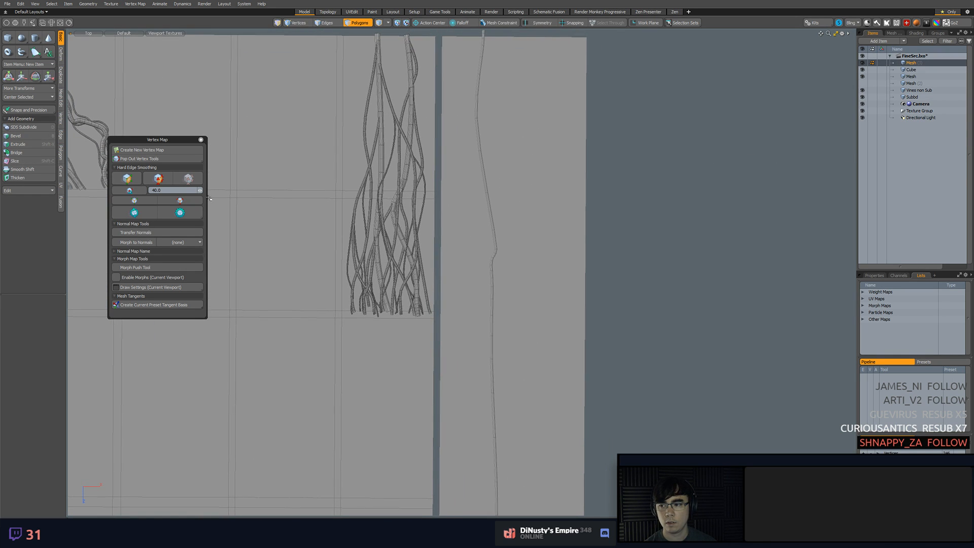
click(61, 135)
click(61, 120)
click(63, 102)
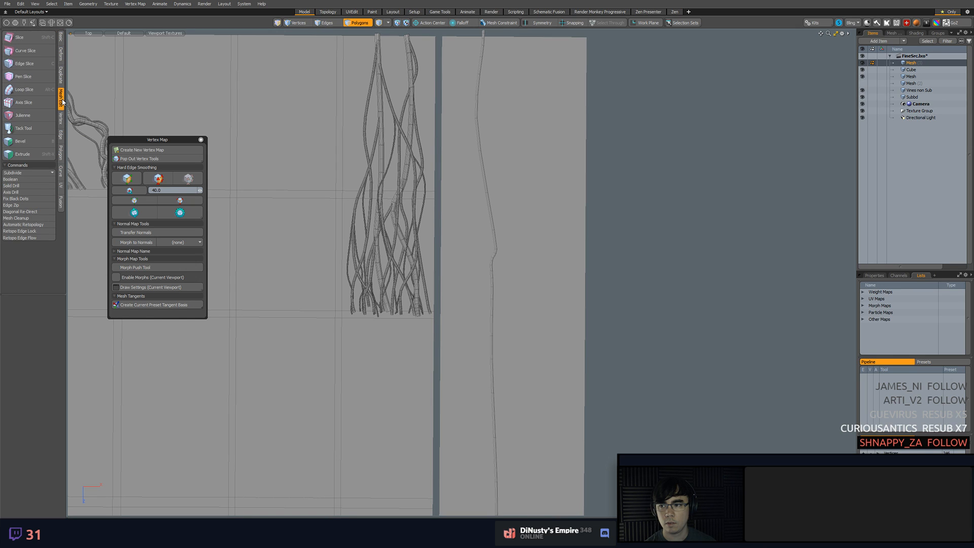
key(F2)
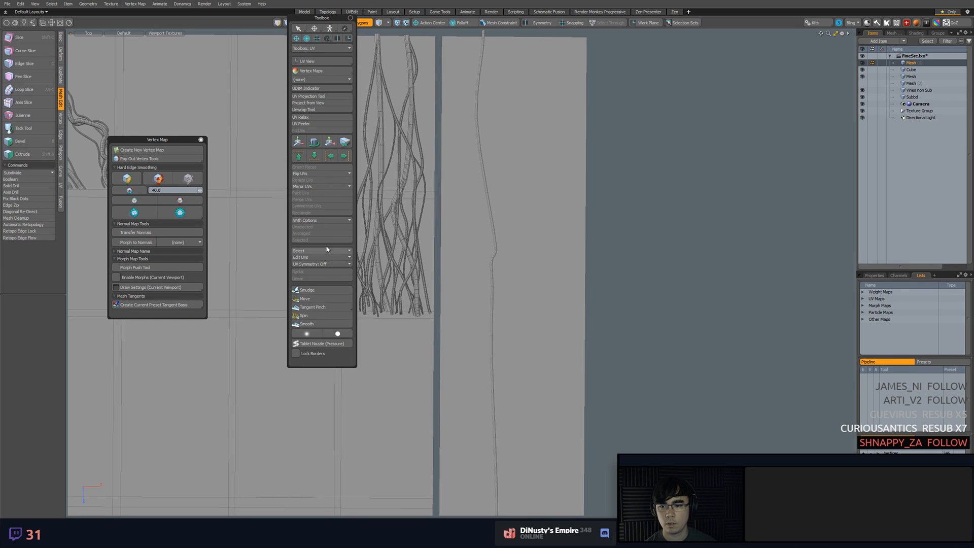
Create one instance clone of the long vine mesh and select the new instance
click(483, 133)
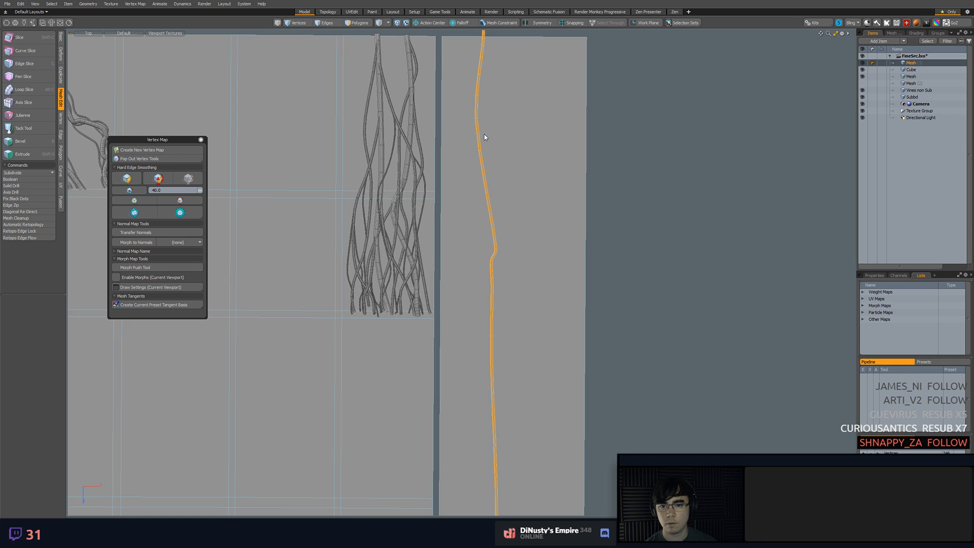
key(F2)
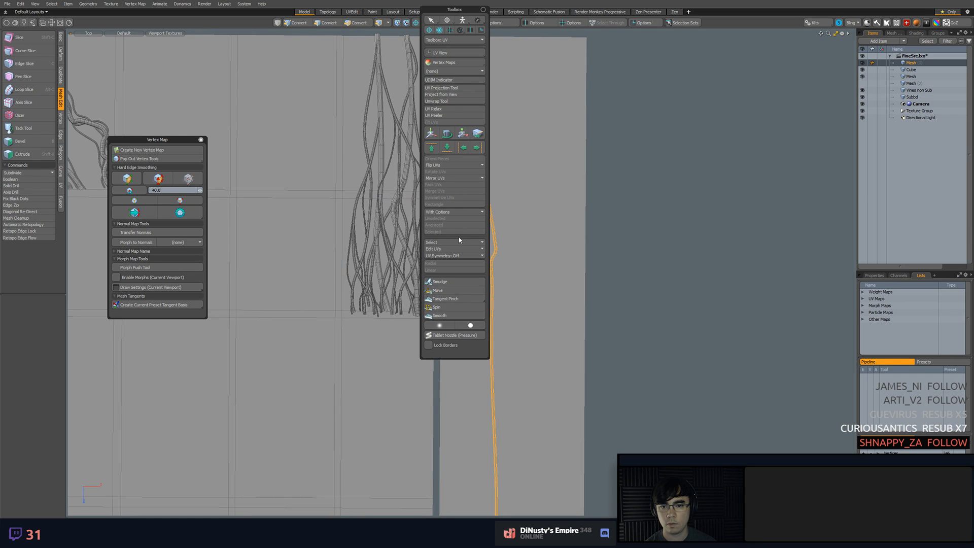
click(61, 135)
click(60, 153)
click(61, 171)
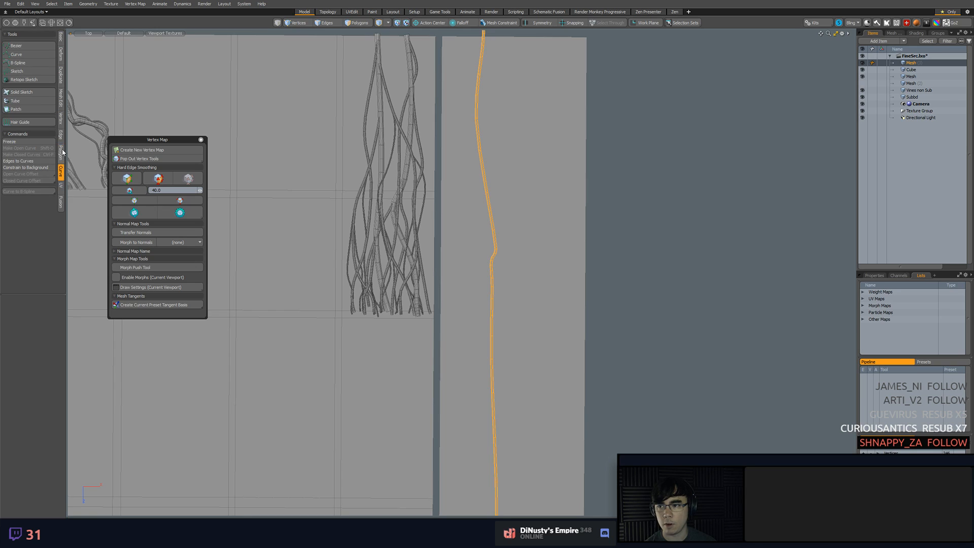
click(61, 70)
key(alt)
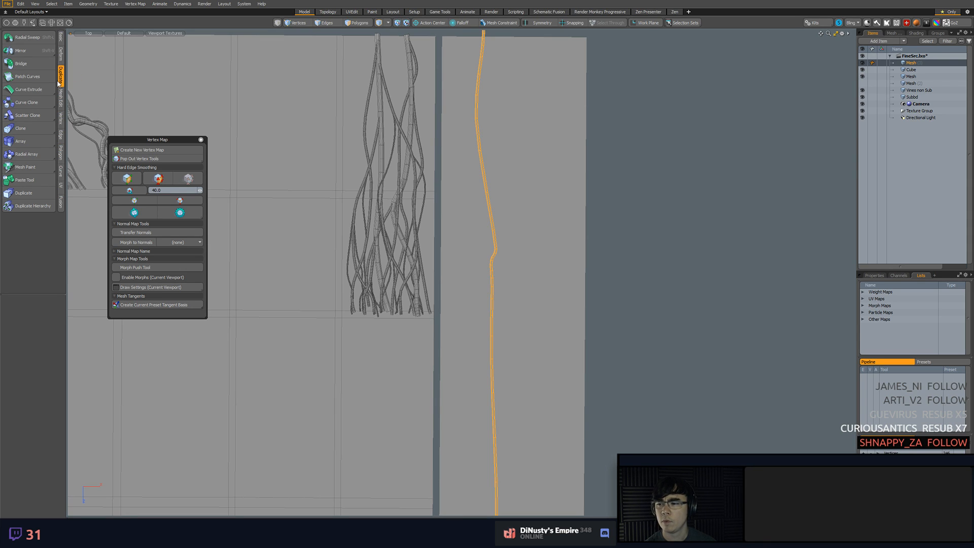
ctrl+click(45, 129)
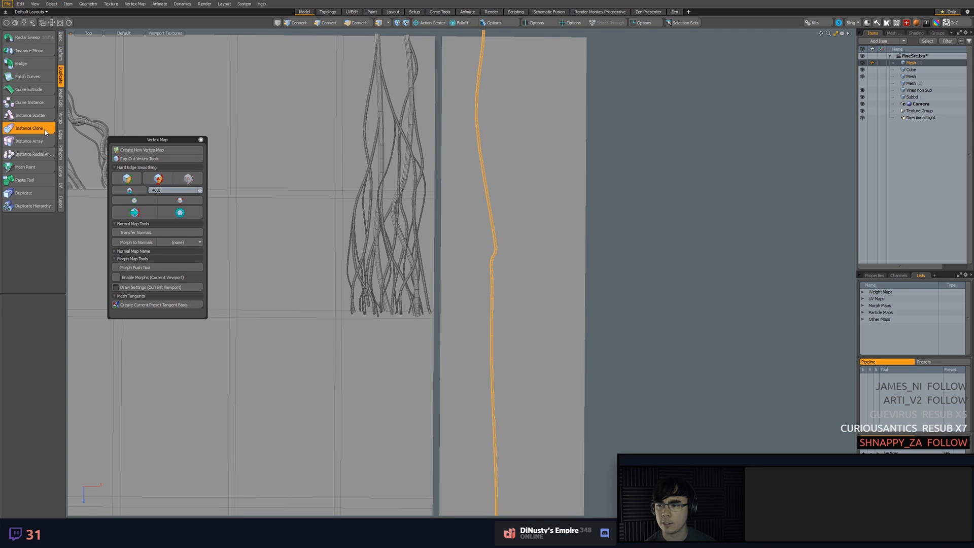
scroll(480, 321, down, 4)
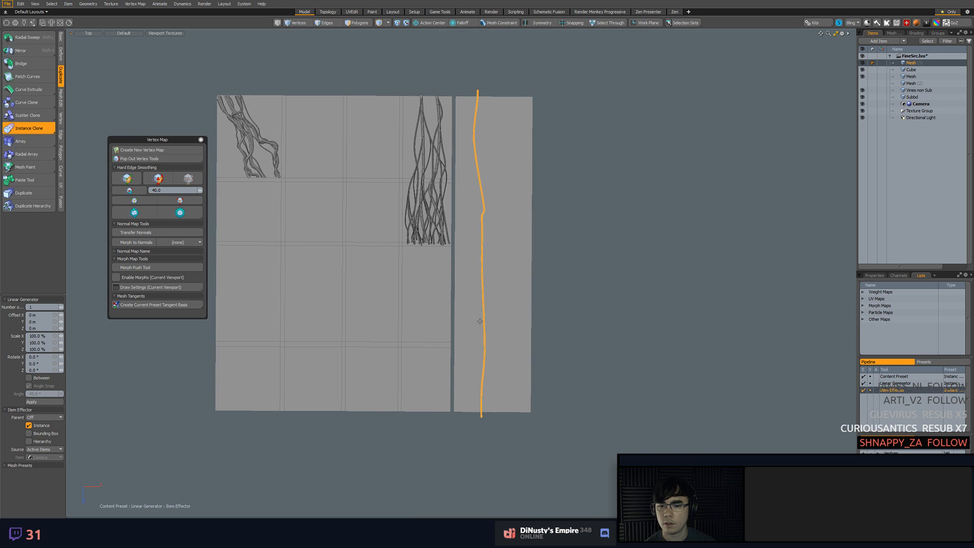
key(w)
alt+drag(408, 262, 471, 231)
click(912, 126)
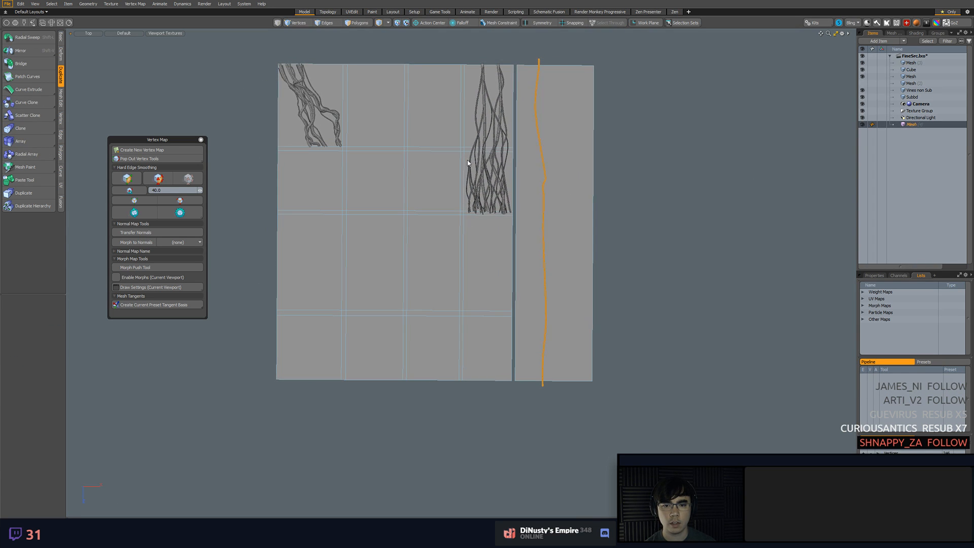
Move the vine instance down by the layout's full height, snapping from the layout's upper corner to its lower corner
key(w)
scroll(434, 148, down, 2)
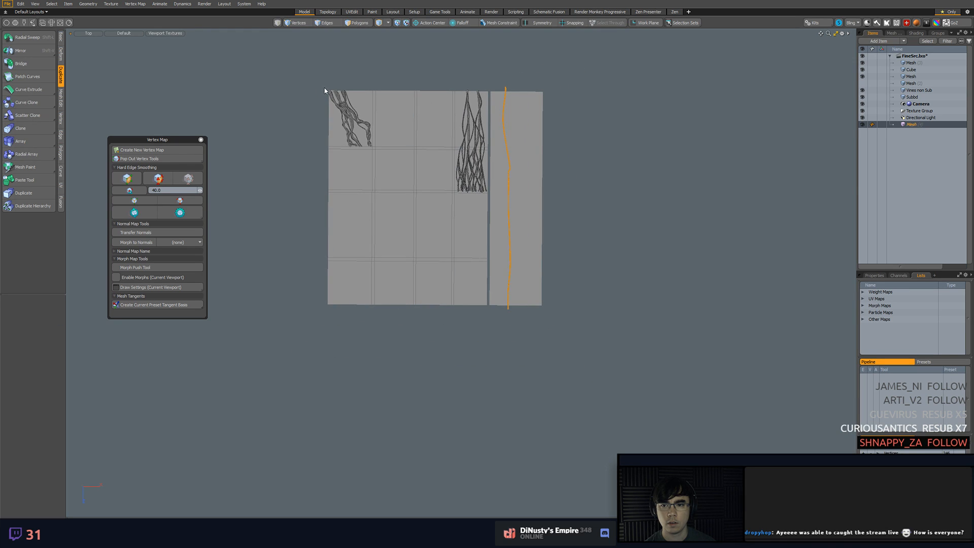
click(329, 86)
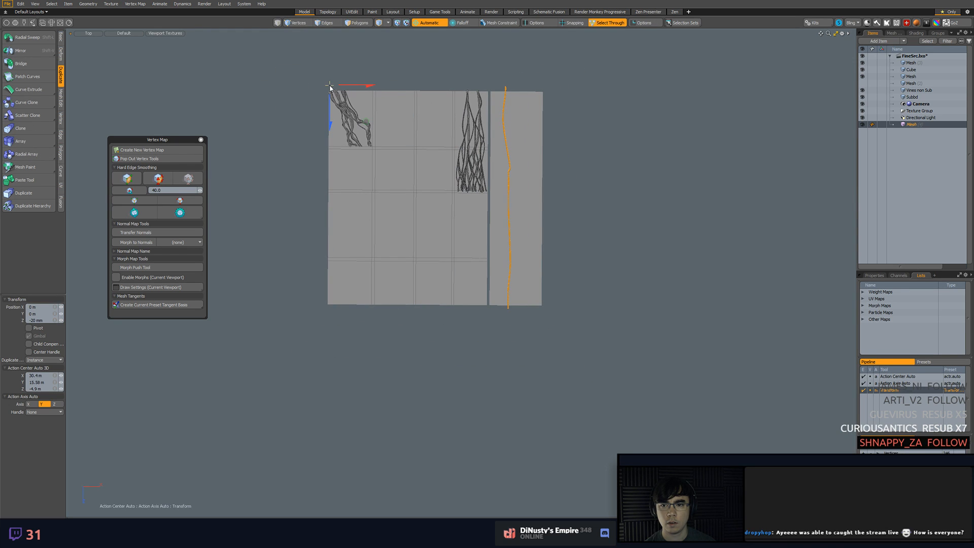
click(350, 65)
key(x)
click(329, 91)
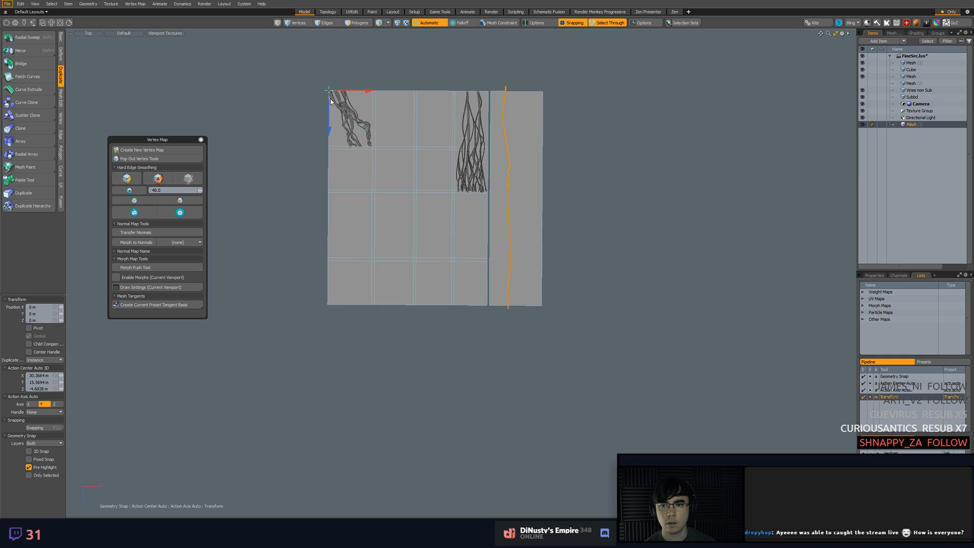
drag(329, 90, 440, 337)
key(space)
click(536, 324)
ctrl+alt+drag(518, 309, 567, 321)
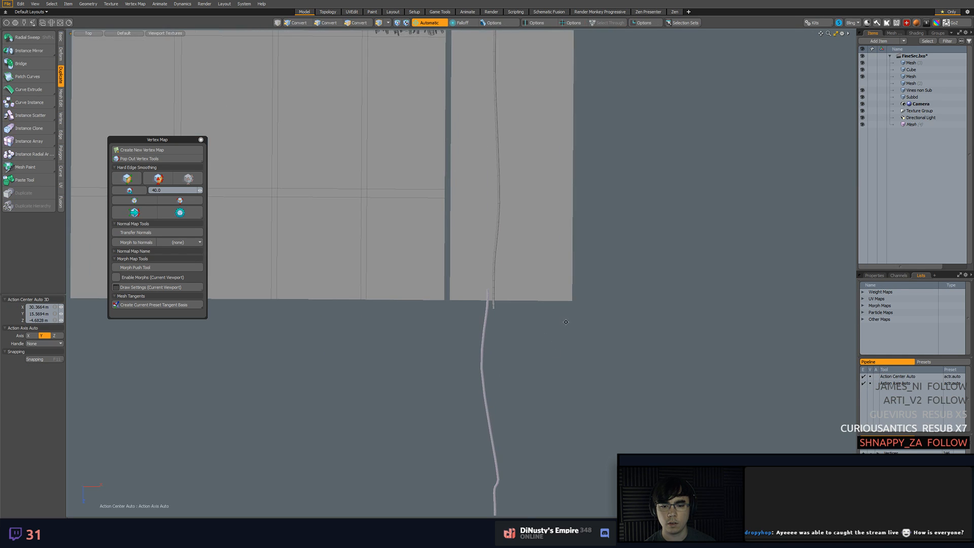
Try to snap the original vine's lower end vertices onto the top end of the instance
key(1)
drag(494, 306, 493, 308)
ctrl+alt+drag(493, 306, 558, 326)
middle_drag(478, 326, 521, 299)
ctrl+alt+drag(524, 296, 492, 293)
alt+shift+drag(523, 288, 505, 192)
ctrl+alt+drag(505, 192, 511, 159)
key(w)
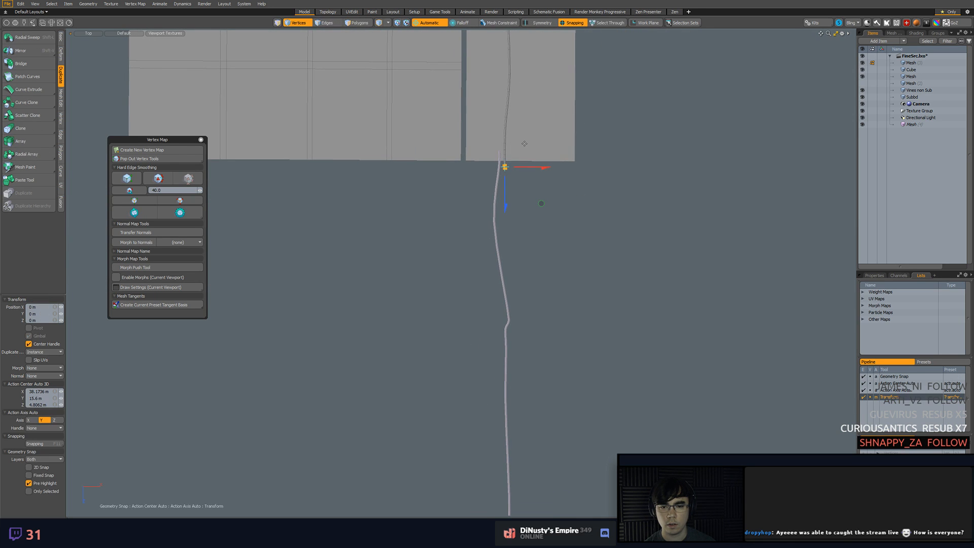
key(x)
drag(541, 202, 567, 284)
key(ctrl+z)
ctrl+alt+drag(567, 284, 549, 278)
mouse_move(549, 278)
alt+shift+mouse_down()
mouse_move(525, 192)
mouse_move(548, 286)
alt+shift+mouse_up()
key(ctrl+z)
Move the original vine's lower end vertices sideways to line up with the top of the instance
alt+shift+drag(535, 224, 615, 277)
mouse_move(515, 212)
alt+shift+mouse_down()
mouse_move(526, 268)
mouse_move(598, 323)
mouse_move(553, 306)
alt+shift+mouse_up()
key(space)
right_drag(498, 203, 583, 152)
alt+shift+drag(561, 242, 585, 297)
key(w)
key(space)
right_drag(525, 97, 610, 95)
mouse_move(607, 137)
alt+shift+mouse_down()
mouse_move(592, 148)
mouse_move(607, 190)
mouse_move(588, 245)
alt+shift+mouse_up()
key(w)
key(space)
Shift the vertices around the vine's lower bend to smooth its run into the instance below the strip
click(611, 147)
mouse_move(586, 117)
alt+shift+mouse_down()
mouse_move(591, 309)
mouse_move(575, 130)
alt+shift+mouse_up()
mouse_move(546, 103)
right_down()
mouse_move(569, 193)
mouse_move(600, 122)
right_up()
scroll(602, 196, down, 8)
mouse_move(601, 293)
alt+shift+mouse_down()
mouse_move(561, 224)
mouse_move(596, 300)
alt+shift+mouse_up()
scroll(563, 223, up, 1)
scroll(563, 223, up, 4)
scroll(564, 239, down, 1)
scroll(564, 239, up, 3)
alt+shift+drag(595, 388, 609, 219)
scroll(581, 262, up, 3)
key(w)
scroll(604, 224, up, 2)
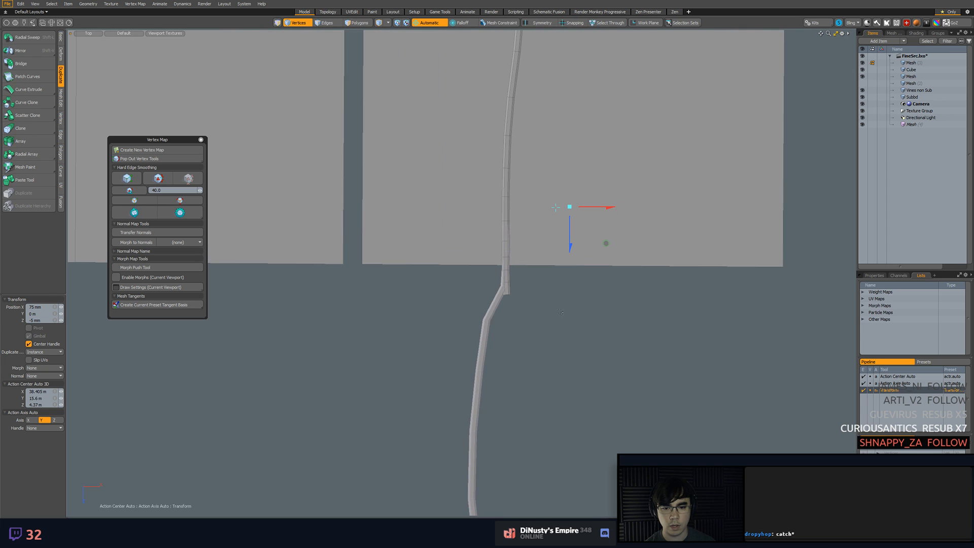
Move the original vine's vertices just below its top end 70 mm along X to soften the bend at the joint
key(q)
key(w)
key(3)
key(1)
scroll(525, 313, down, 3)
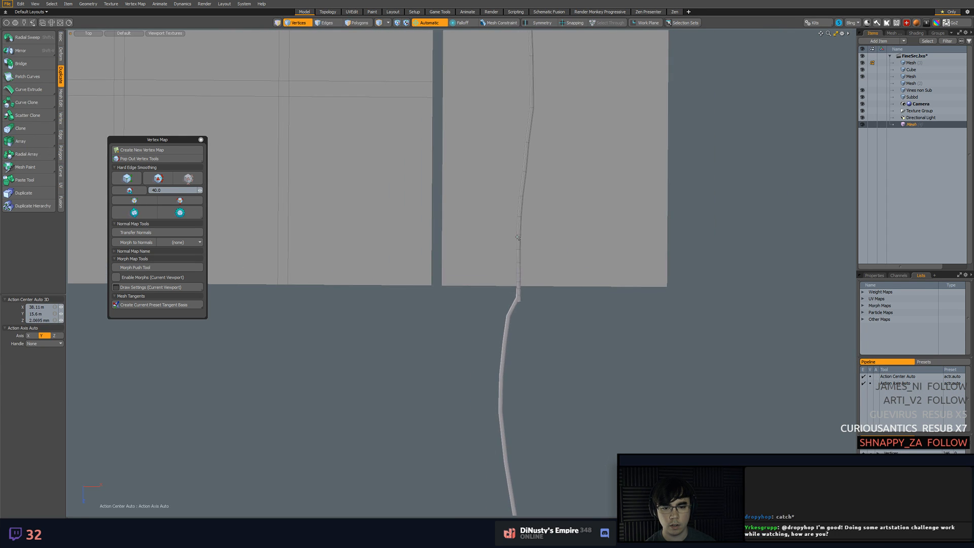
key(5)
click(526, 183)
alt+shift+drag(531, 183, 555, 331)
scroll(555, 331, down, 4)
alt+shift+drag(551, 161, 552, 310)
key(1)
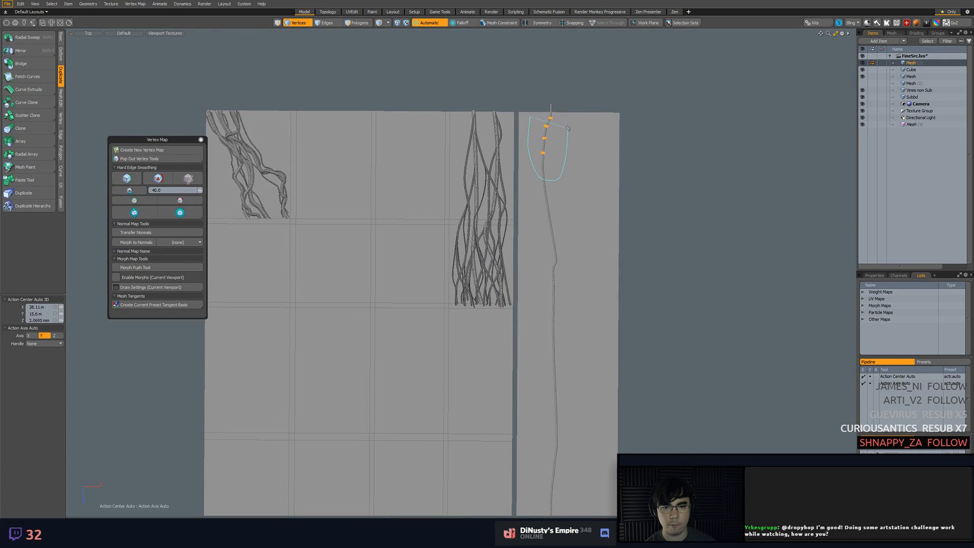
key(w)
drag(559, 147, 562, 147)
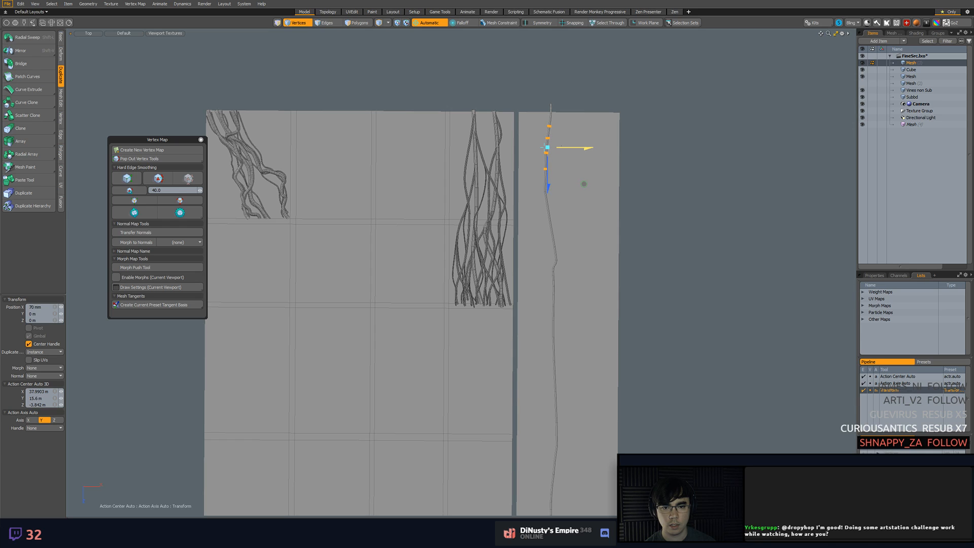
key(q)
Examine how the vine's lower end continues into the top of the instance at the strip's lower edge
click(578, 170)
alt+shift+drag(603, 291, 594, 188)
alt+shift+drag(578, 334, 554, 246)
scroll(544, 325, up, 8)
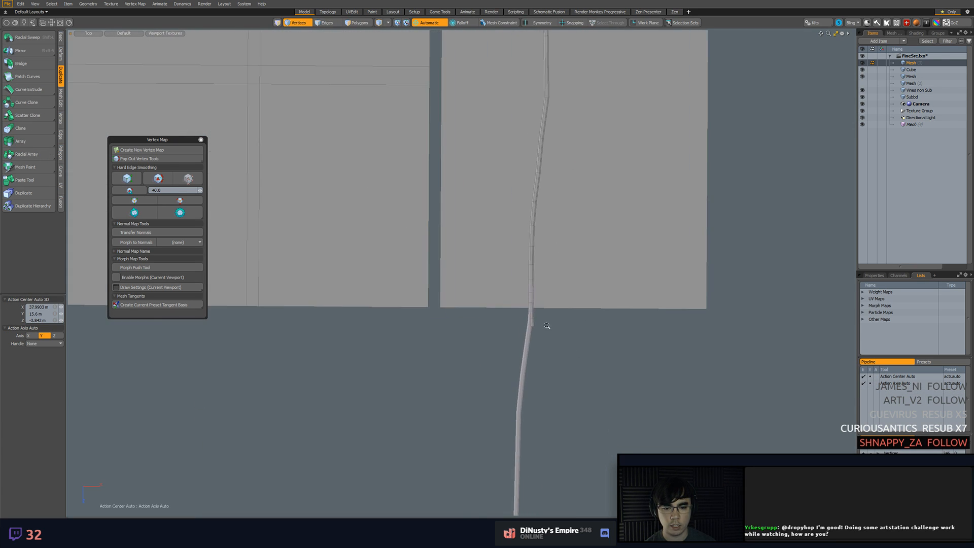
key(5)
alt+shift+drag(531, 277, 544, 311)
click(516, 360)
click(521, 362)
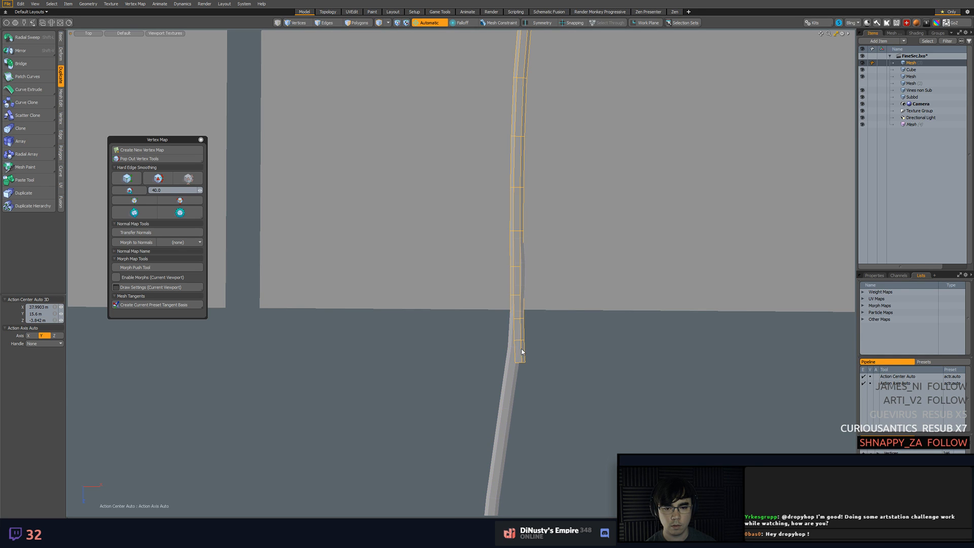
ctrl+alt+drag(614, 330, 574, 300)
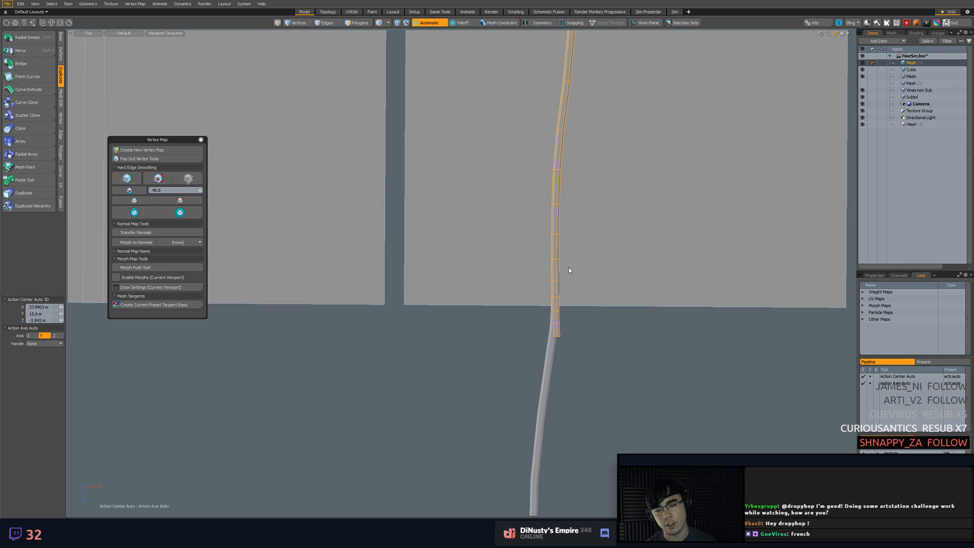
mouse_move(569, 271)
ctrl+alt+mouse_down()
mouse_move(548, 297)
mouse_move(563, 276)
ctrl+alt+mouse_up()
alt+shift+drag(563, 276, 605, 339)
alt+shift+drag(605, 339, 590, 290)
alt+shift+drag(593, 248, 593, 275)
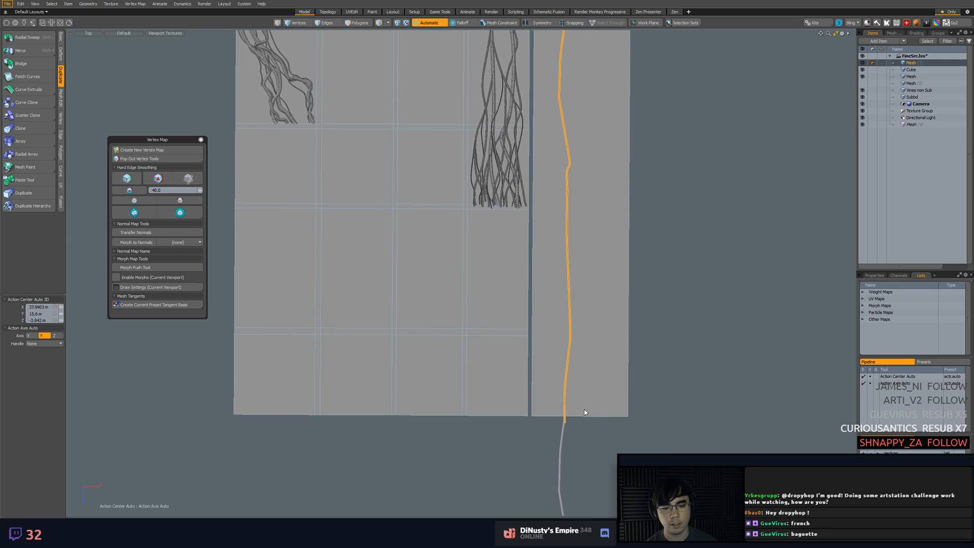
Delete the vine instance below the strip and save the scene
click(562, 438)
key(Delete)
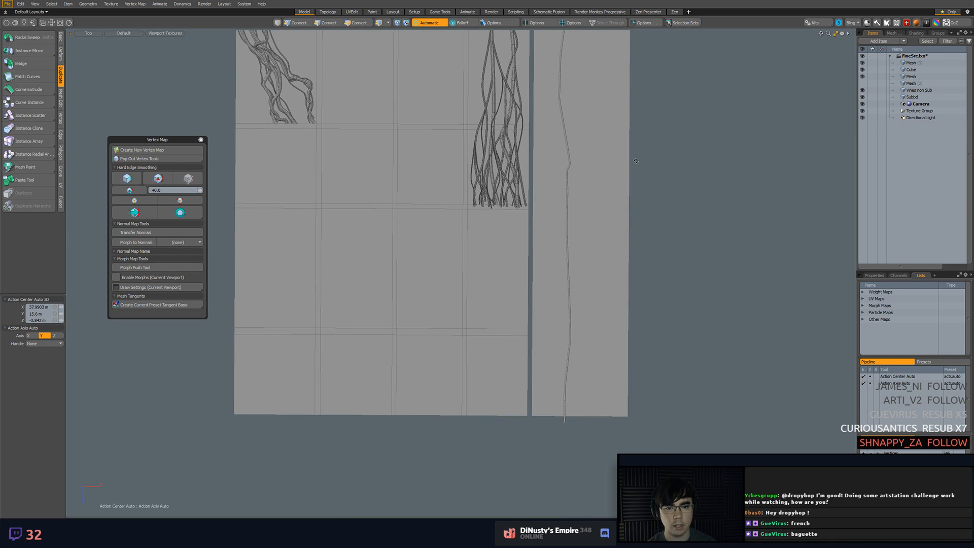
alt+shift+drag(634, 180, 637, 240)
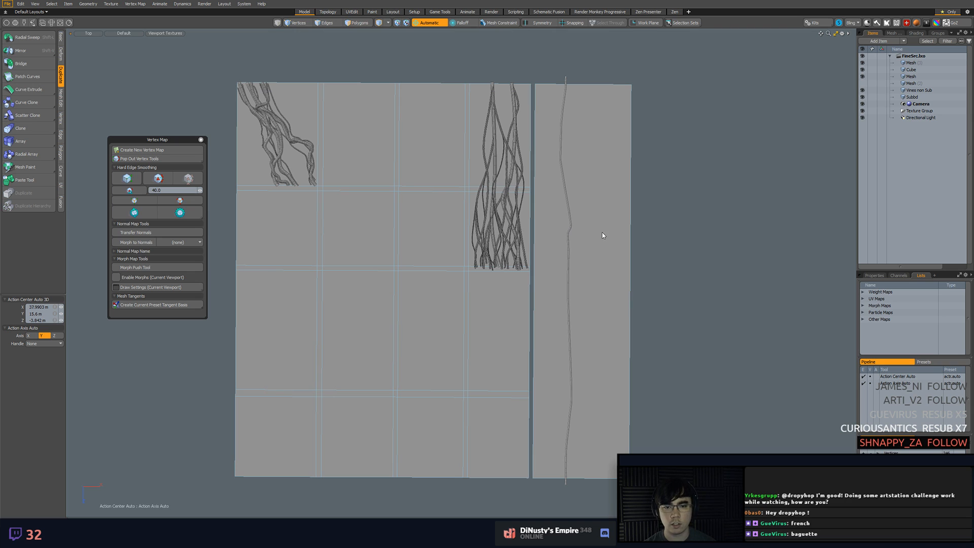
alt+shift+drag(668, 264, 669, 243)
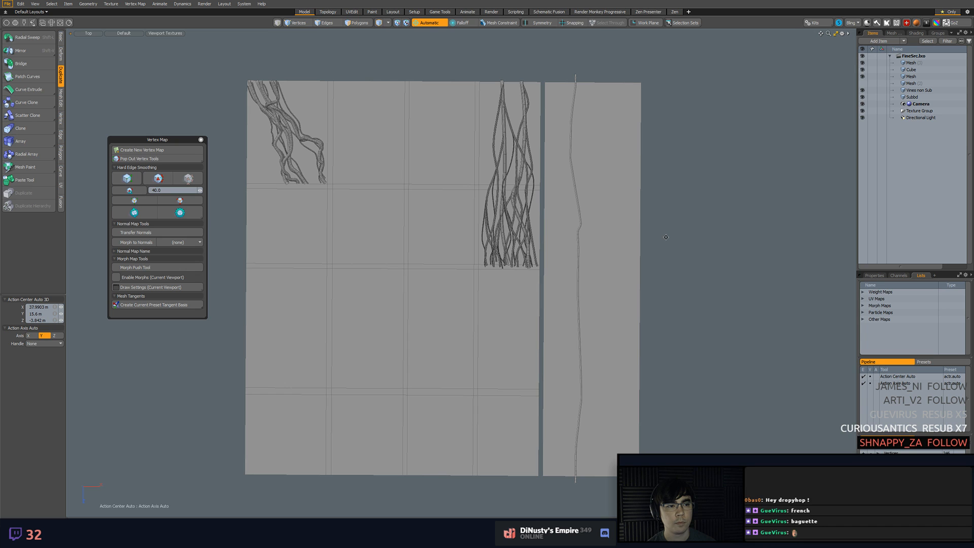
Create two instances of the tall strip's vine in place with Instance Clone, keeping the offset at 0 m
mouse_move(666, 237)
alt+shift+mouse_down()
mouse_move(680, 281)
mouse_move(642, 203)
mouse_move(594, 172)
mouse_move(558, 265)
alt+shift+mouse_up()
alt+shift+drag(596, 237, 574, 292)
scroll(574, 293, up, 3)
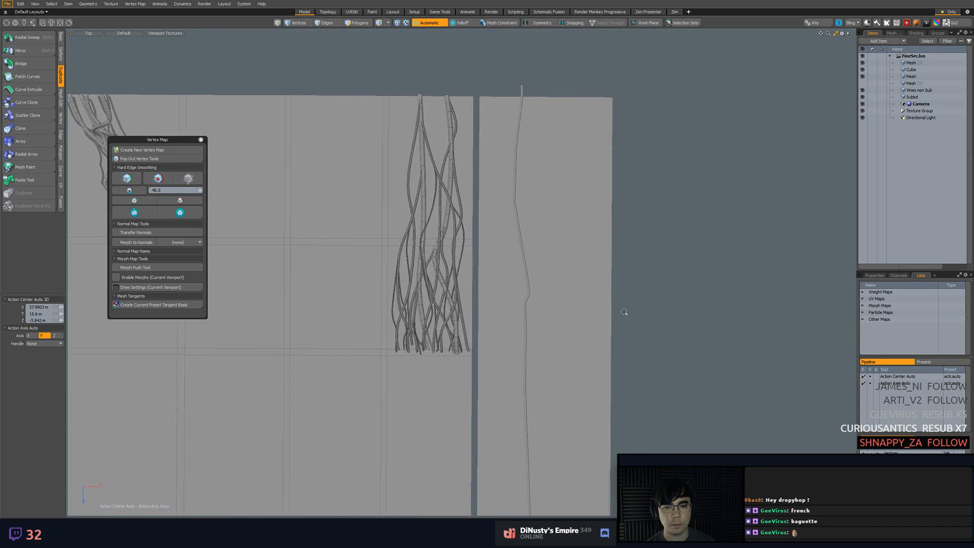
alt+shift+drag(619, 320, 631, 308)
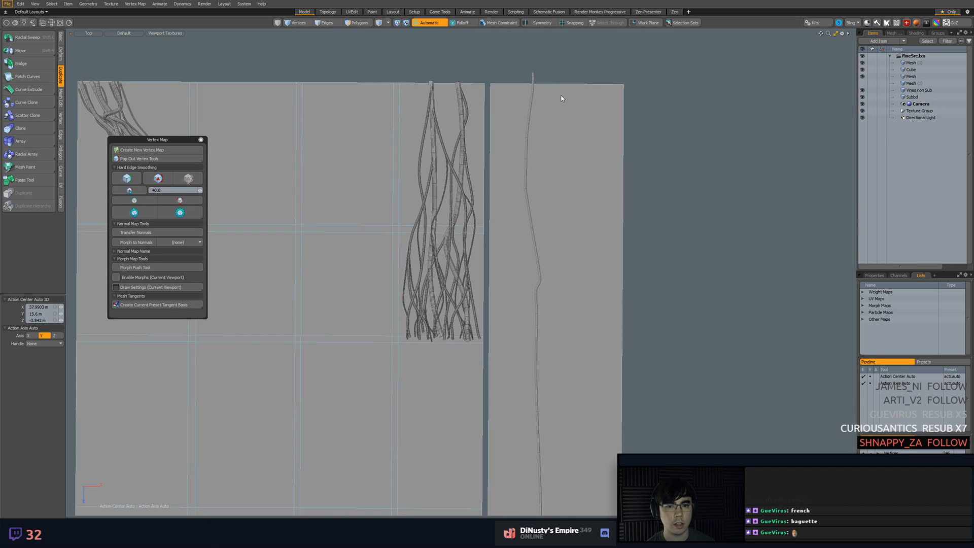
click(533, 78)
alt+shift+drag(697, 208, 704, 163)
scroll(698, 180, down, 2)
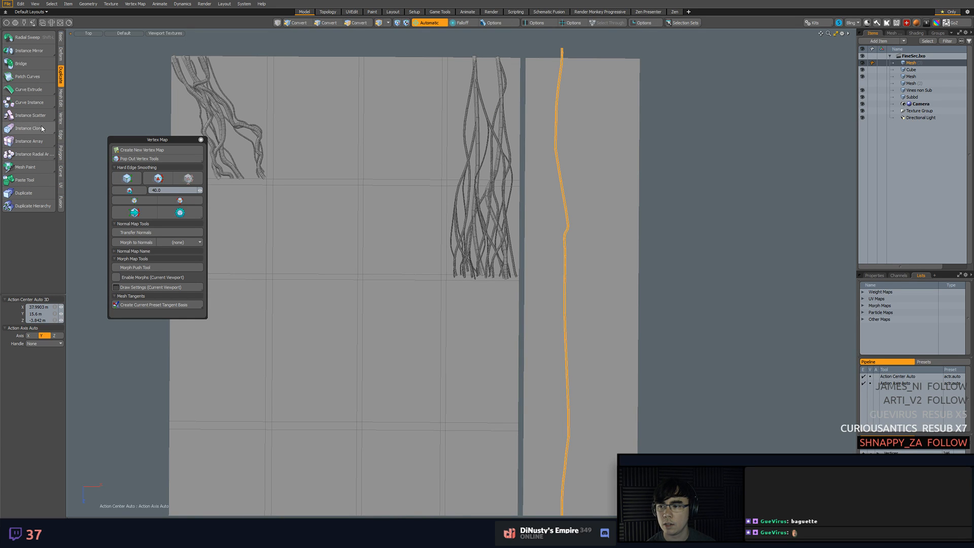
ctrl+click(46, 129)
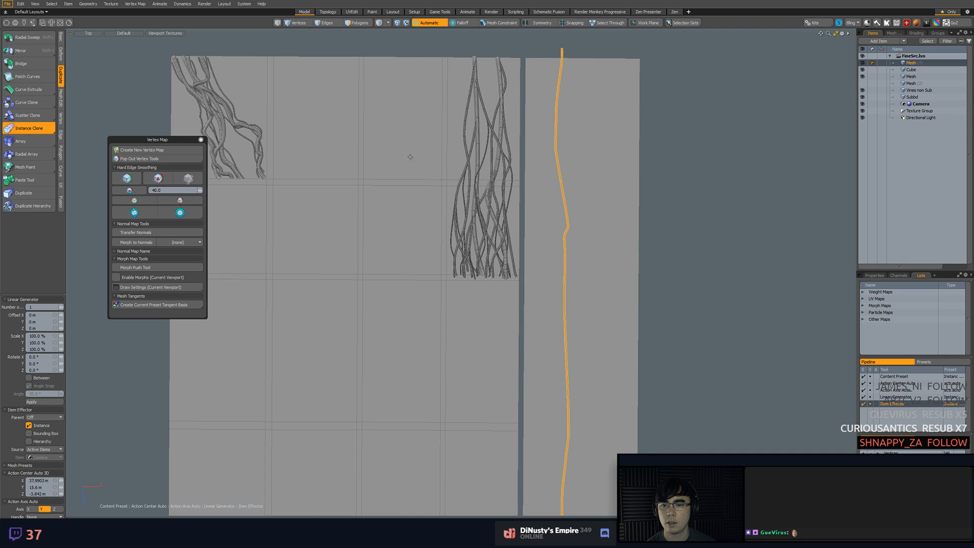
scroll(411, 155, down, 3)
click(414, 229)
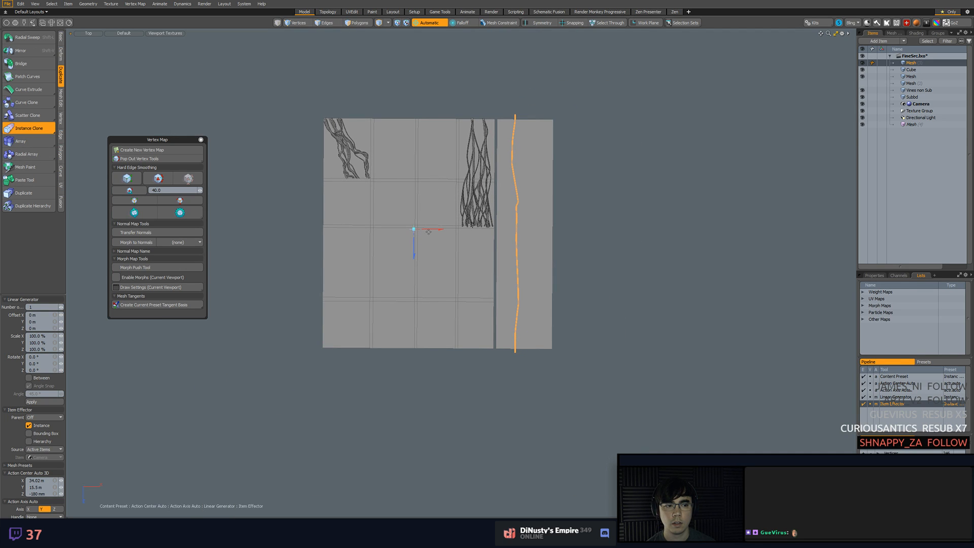
click(448, 236)
Try to move the first vine instance with geometry snapping enabled, using a handle placed beside the vine
click(912, 124)
key(w)
key(x)
key(space)
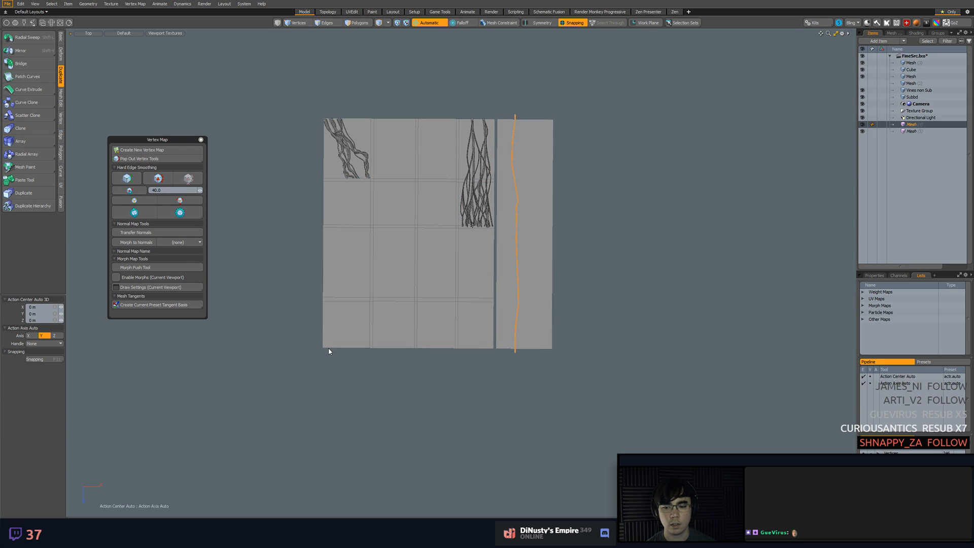
key(w)
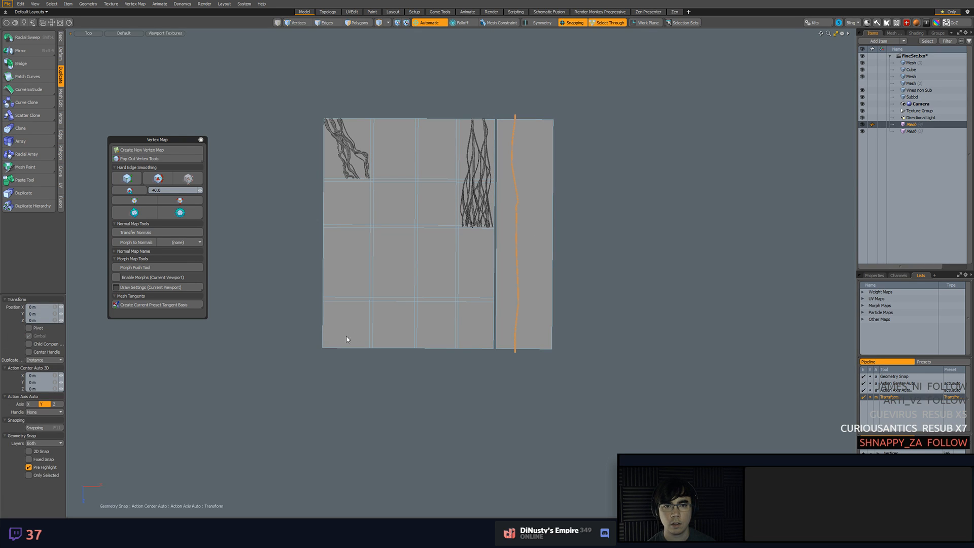
click(520, 261)
key(alt+a)
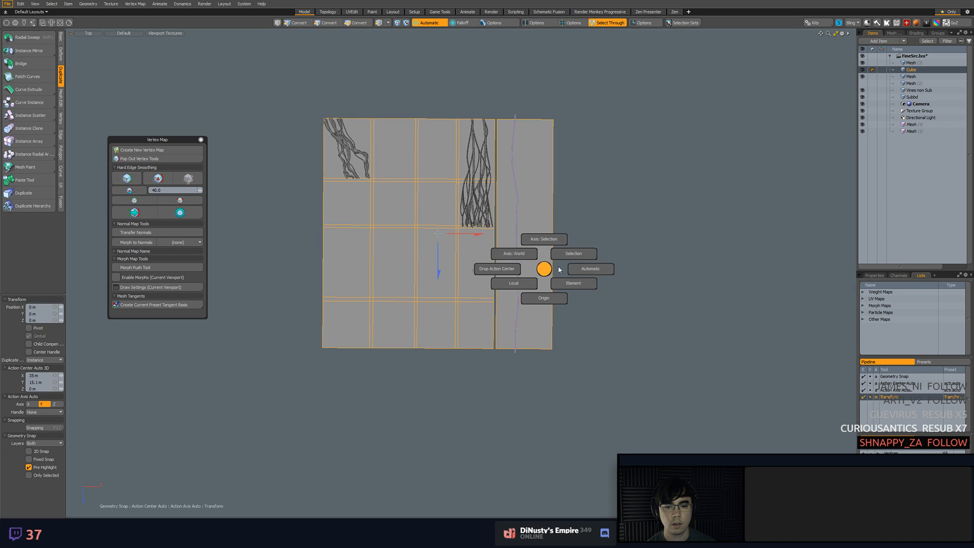
click(591, 269)
Try to place the first instance's move handle on the layout's lower-left corner with the automatic action center
click(911, 124)
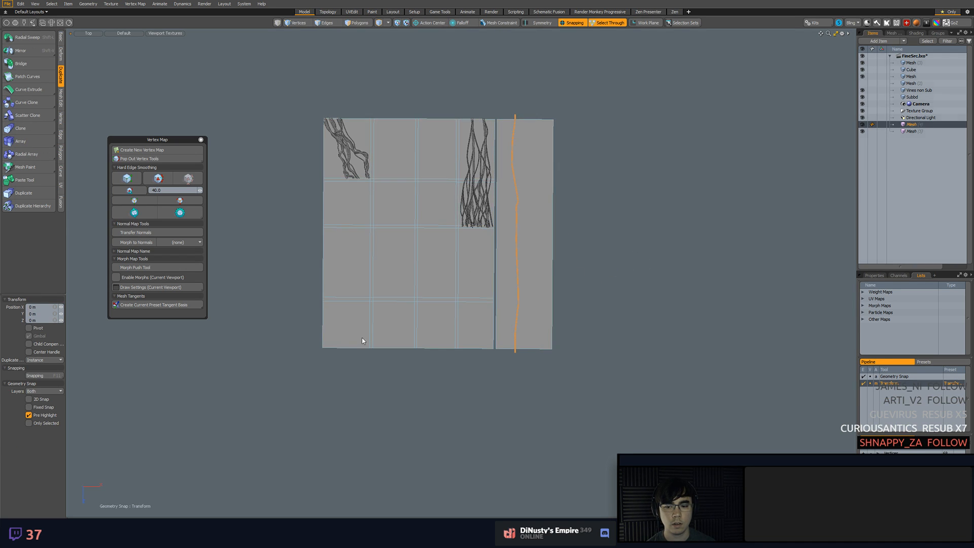
key(space)
click(330, 369)
key(alt+a)
click(373, 368)
click(326, 349)
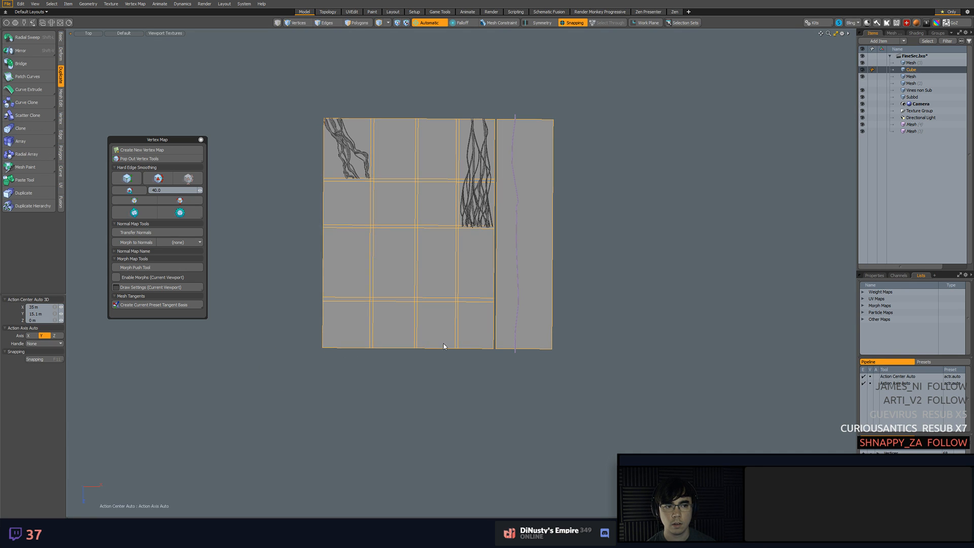
click(911, 124)
key(w)
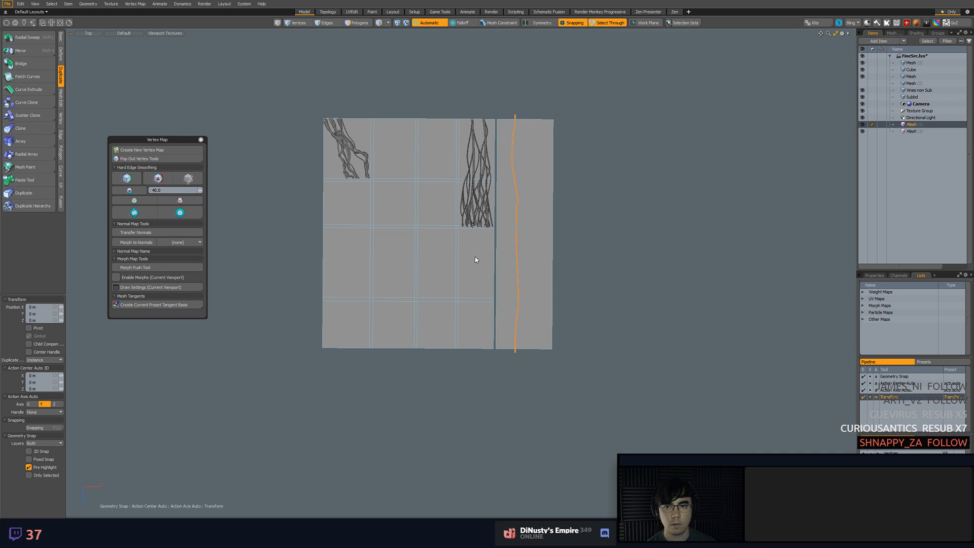
Try to move the first vine instance by snapping from the layout's lower-left corner in polygon selection mode
key(3)
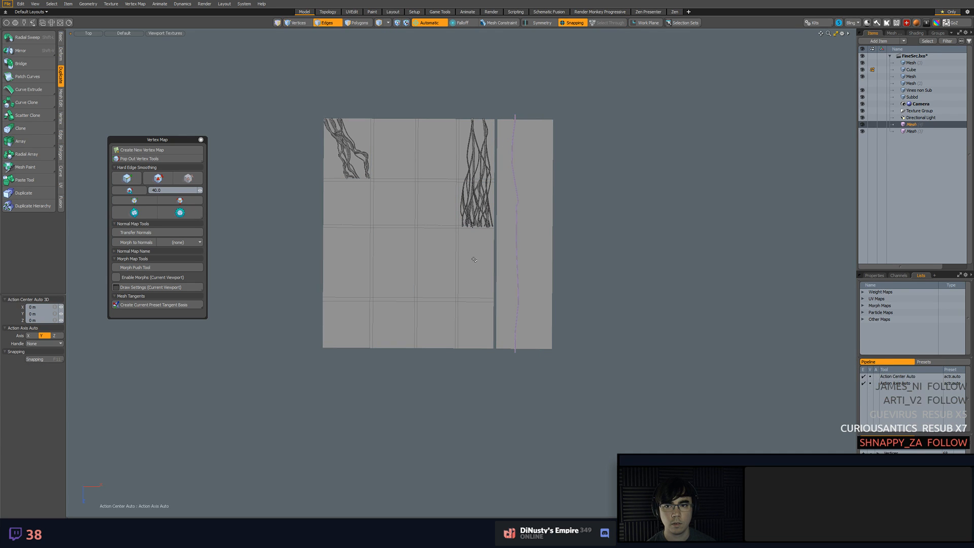
click(325, 349)
click(323, 348)
drag(324, 348, 359, 220)
key(ctrl+z)
click(902, 128)
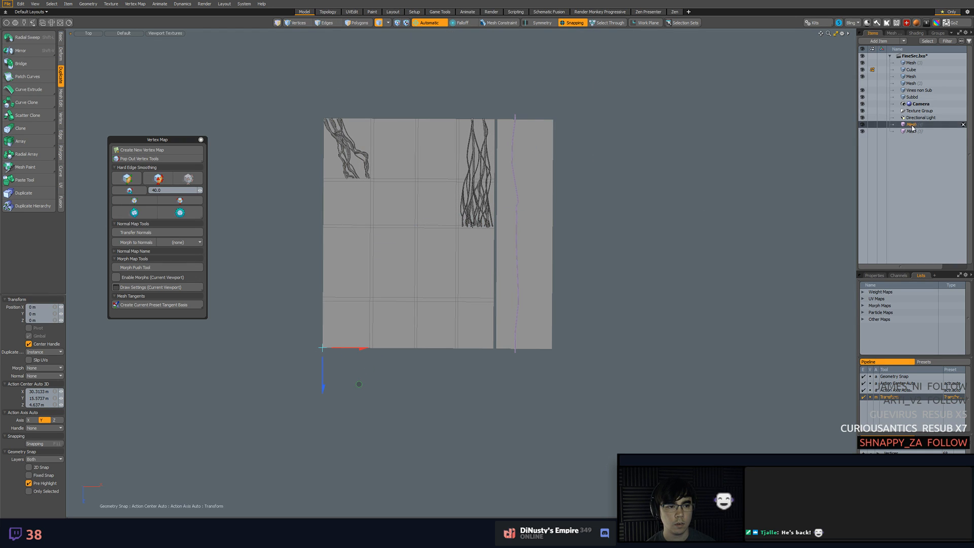
click(324, 348)
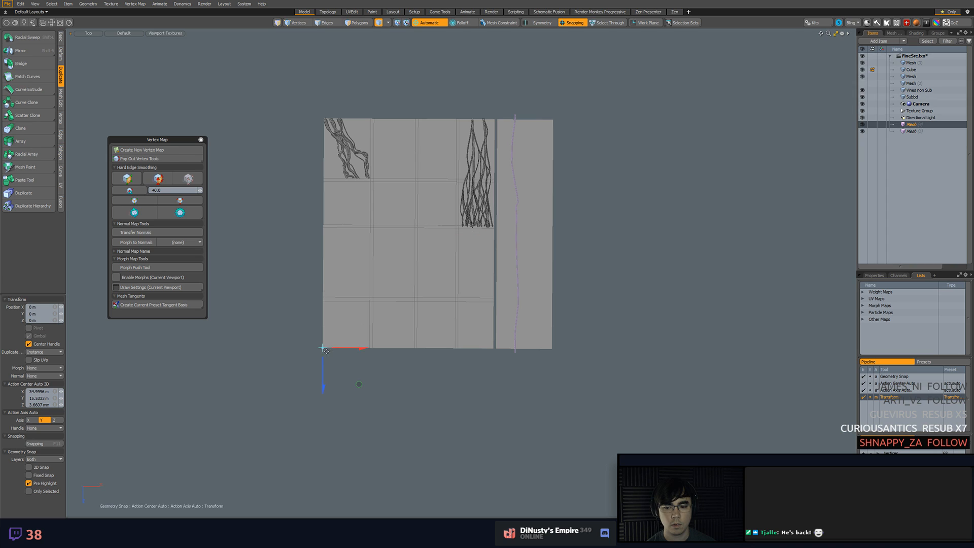
drag(330, 345, 377, 310)
key(ctrl+z)
key(q)
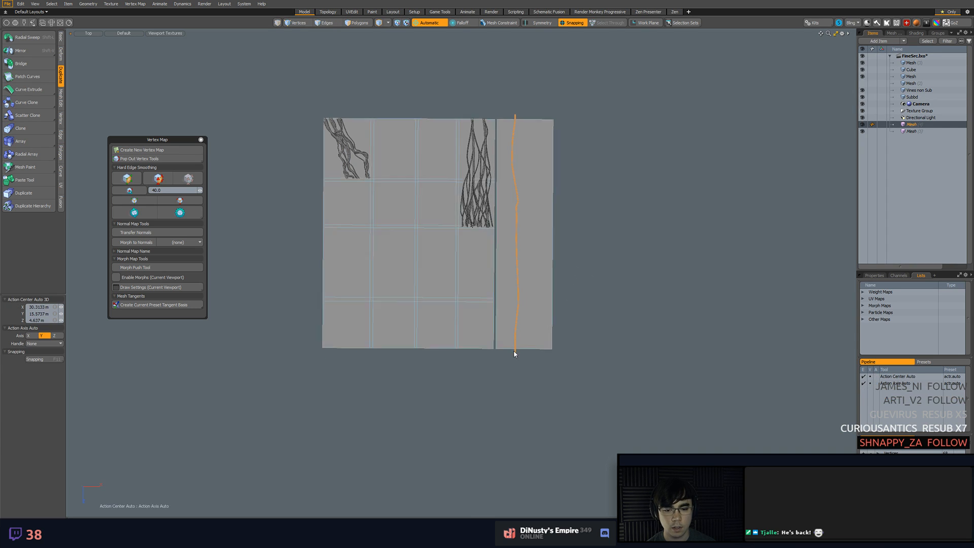
click(517, 355)
click(902, 124)
key(w)
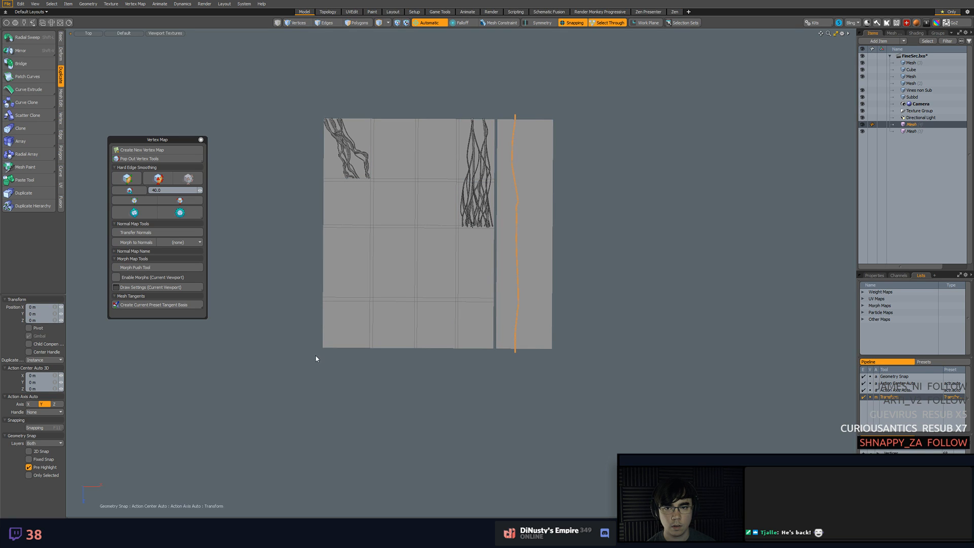
click(388, 23)
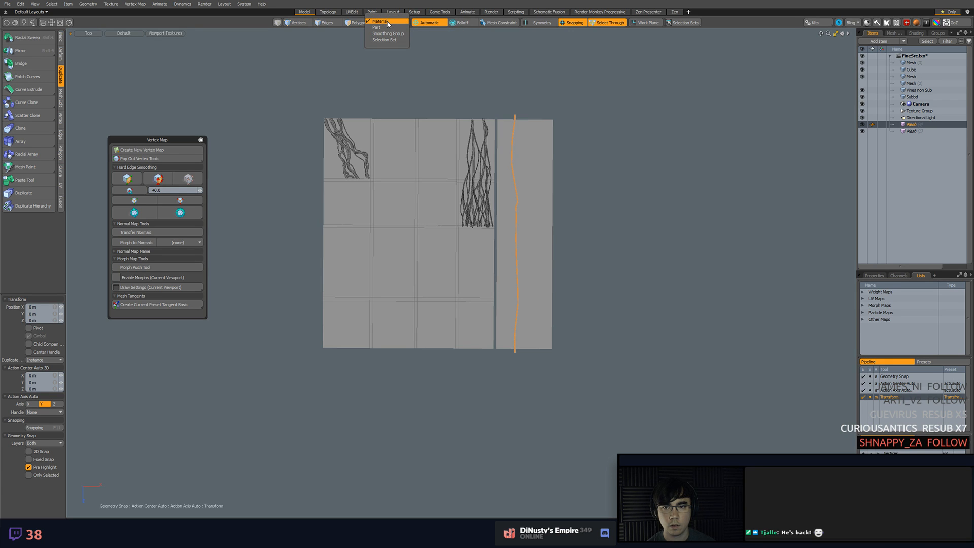
click(388, 24)
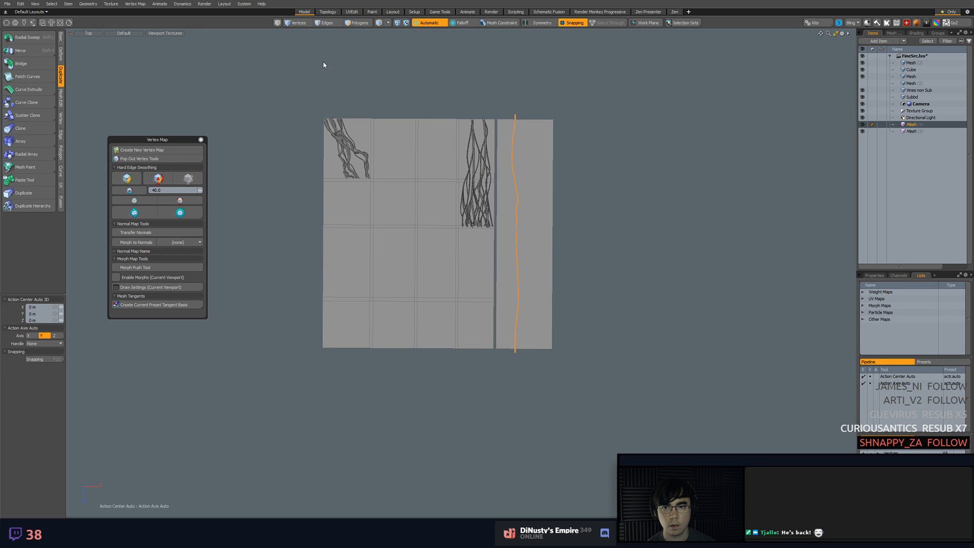
key(w)
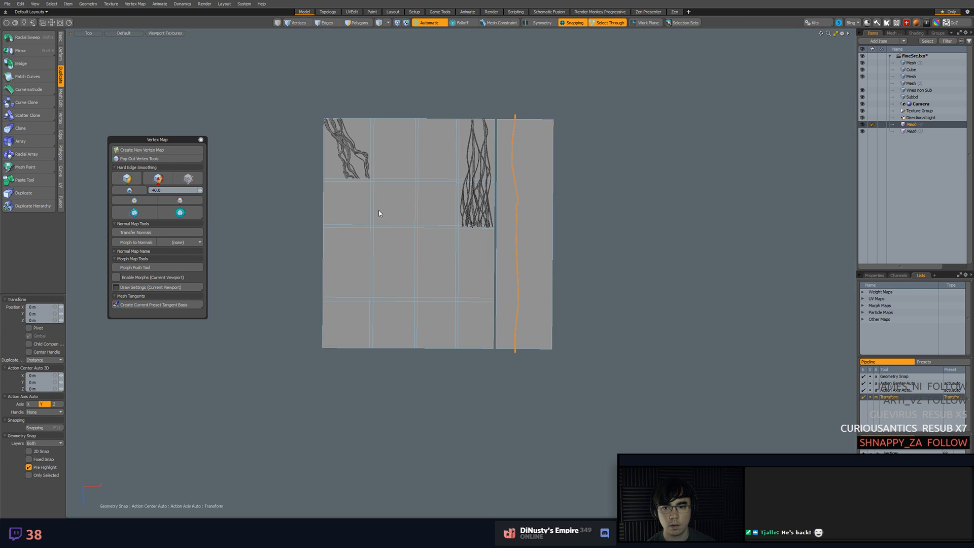
key(space)
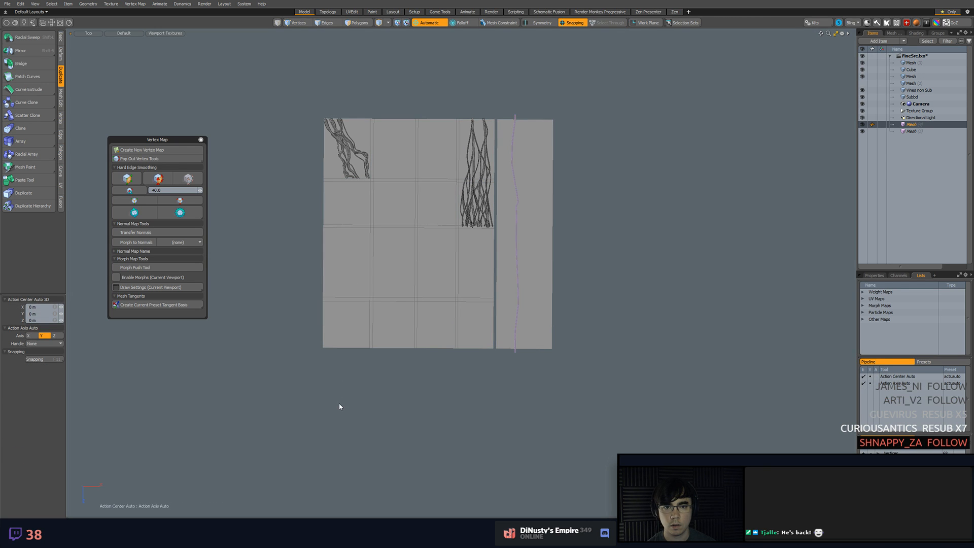
Try to anchor the first vine instance's move at the layout's lower-left corner with Select Through turned off
click(340, 406)
click(912, 125)
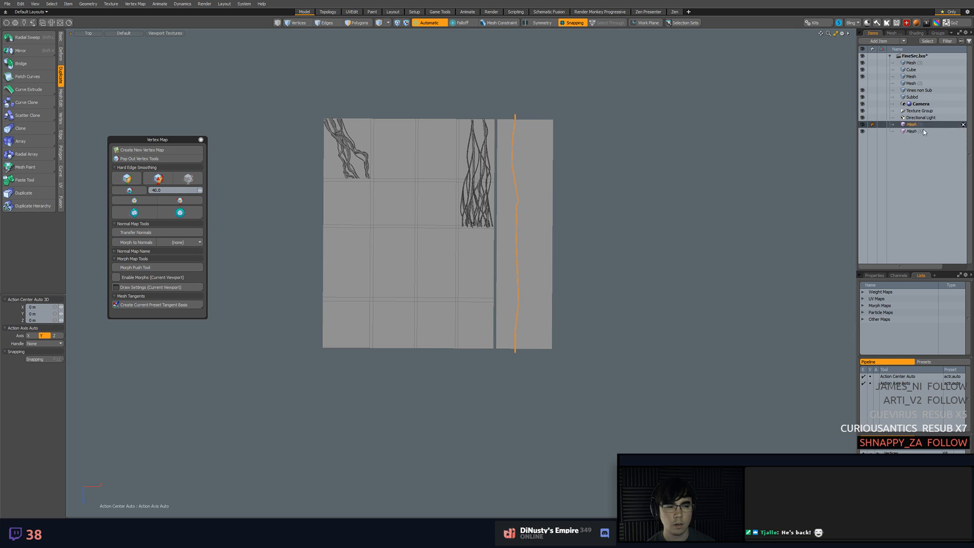
key(w)
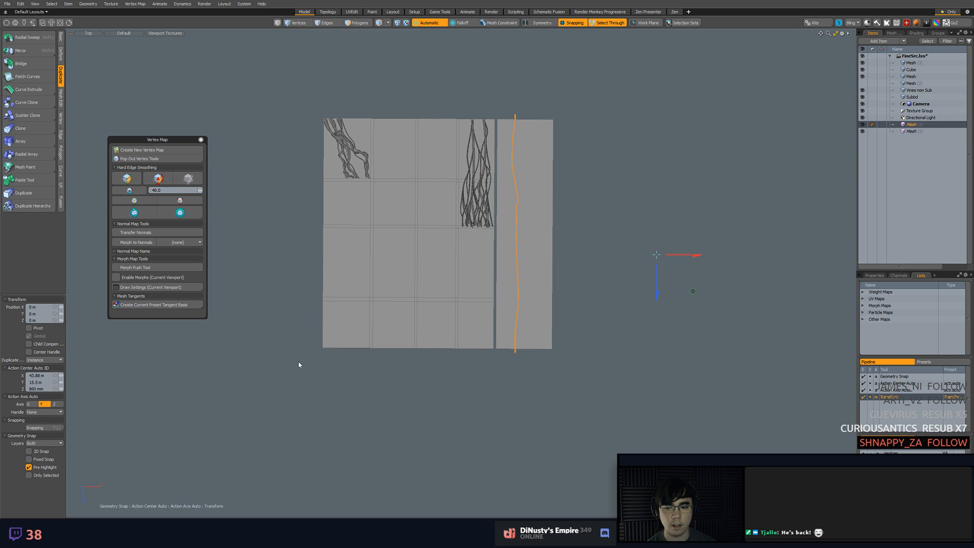
click(324, 348)
click(508, 316)
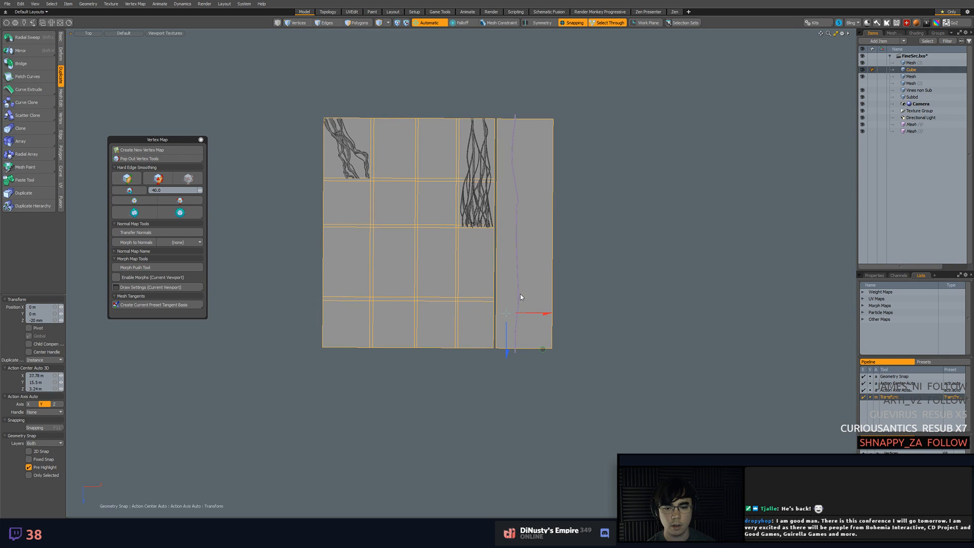
click(511, 256)
click(605, 24)
click(508, 170)
click(513, 160)
key(q)
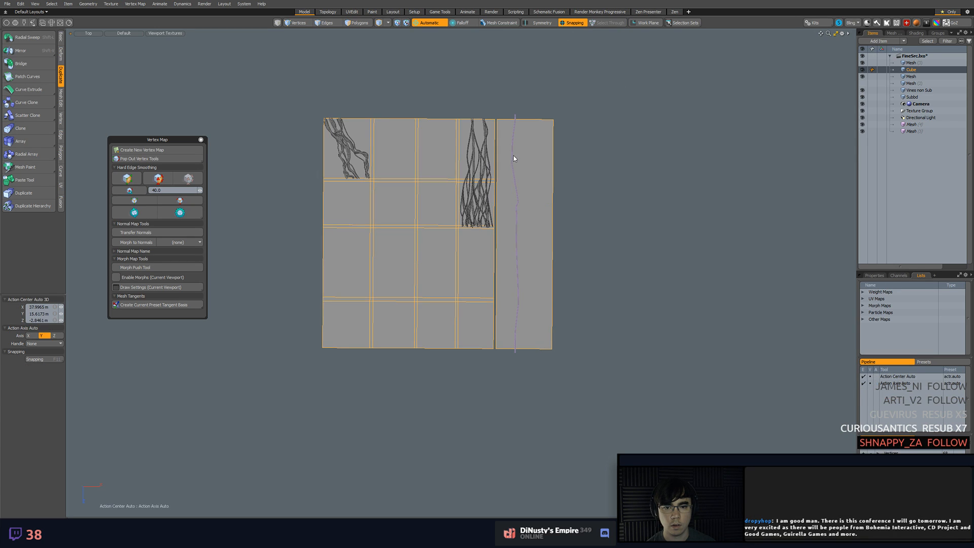
Try to snap the second vine instance from the layout's lower-left corner to its upper-left corner, then undo it
click(513, 156)
key(w)
click(323, 348)
drag(330, 347, 313, 87)
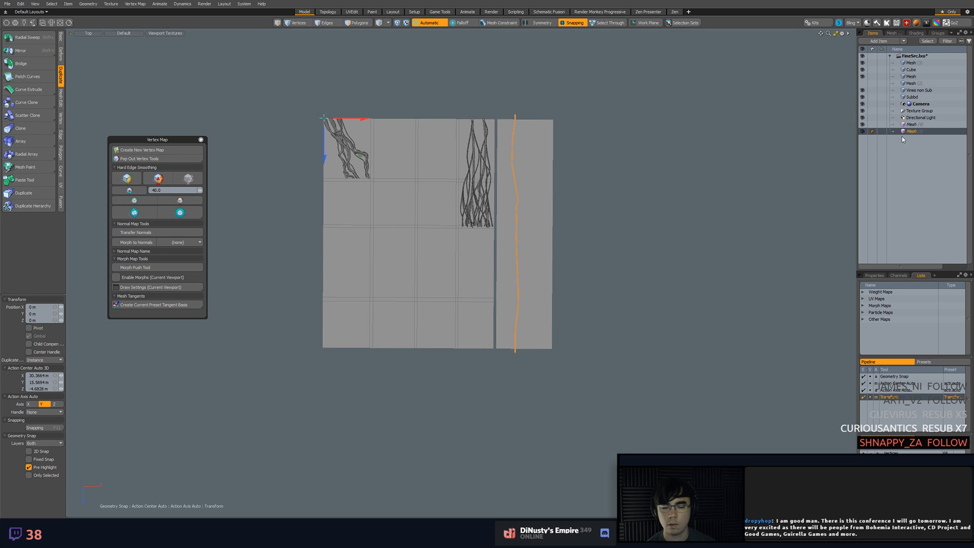
key(ctrl+z)
key(q)
Try to move the first vine instance freely and along Z from the layout's lower-left corner, undoing both moves
click(644, 173)
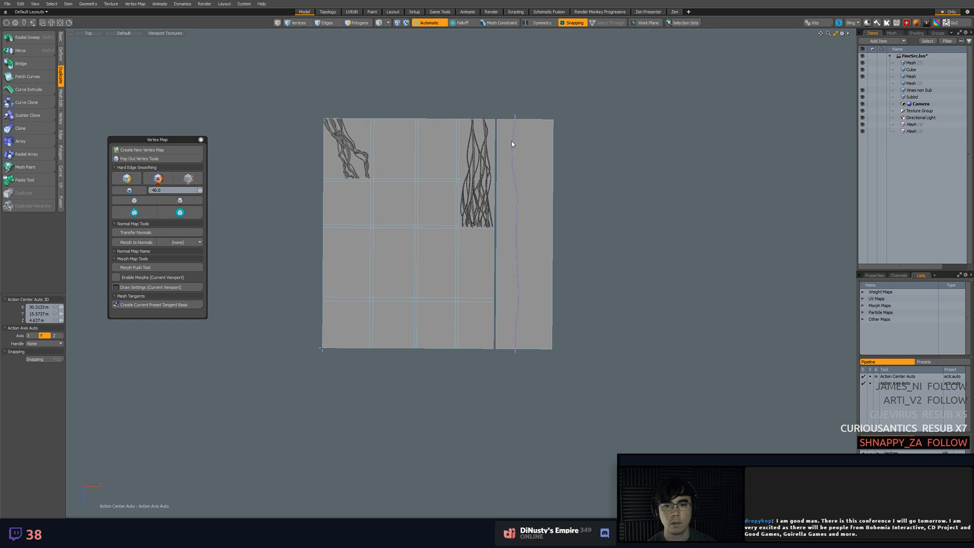
click(512, 141)
key(w)
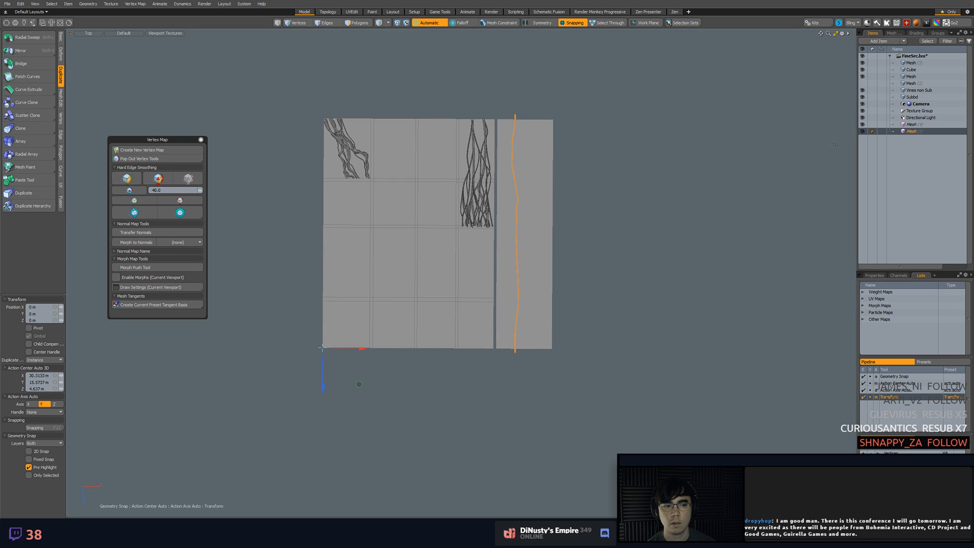
click(406, 339)
click(402, 347)
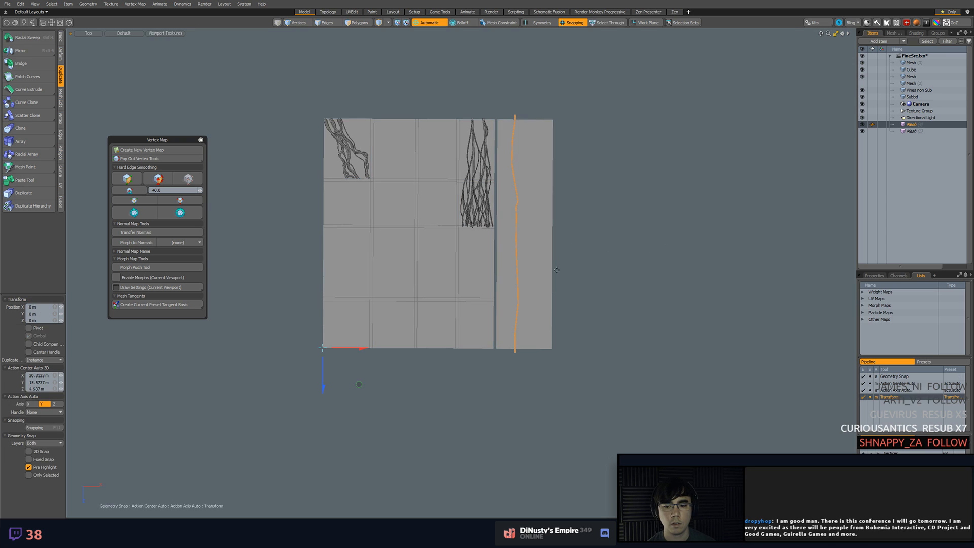
key(x)
drag(364, 380, 445, 399)
key(ctrl+z)
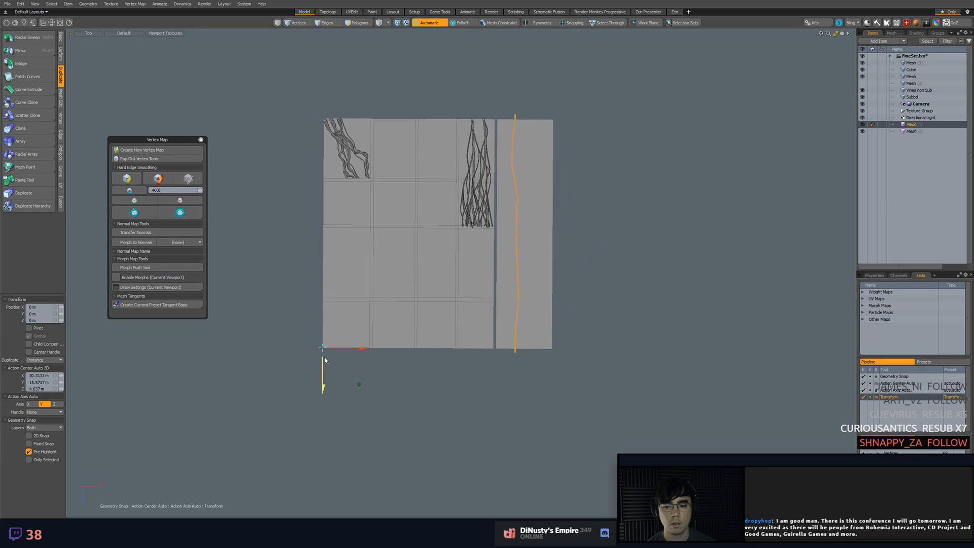
drag(323, 384, 323, 404)
key(ctrl+z)
key(q)
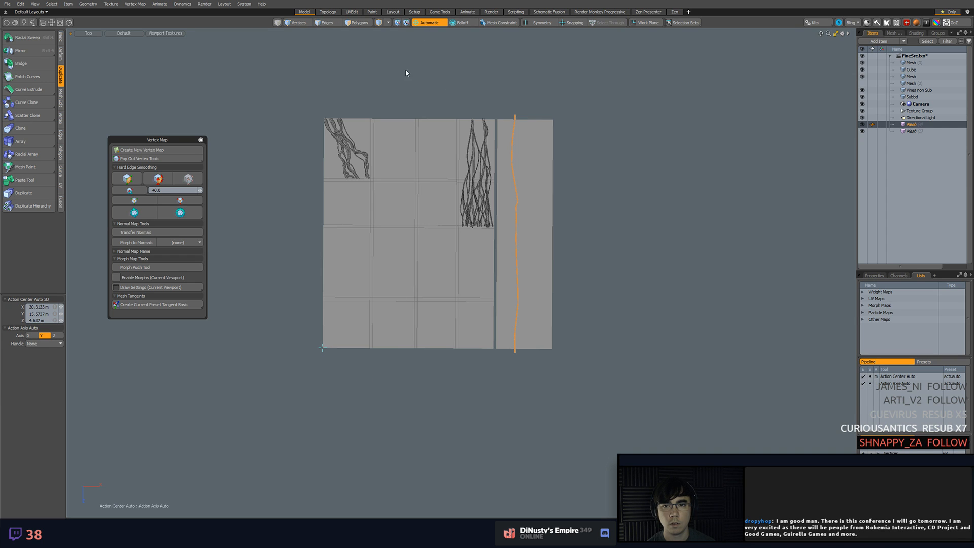
Clear the action center and snap-move the first vine instance from the layout's lower-left corner to its upper-left corner, above the strip
click(447, 72)
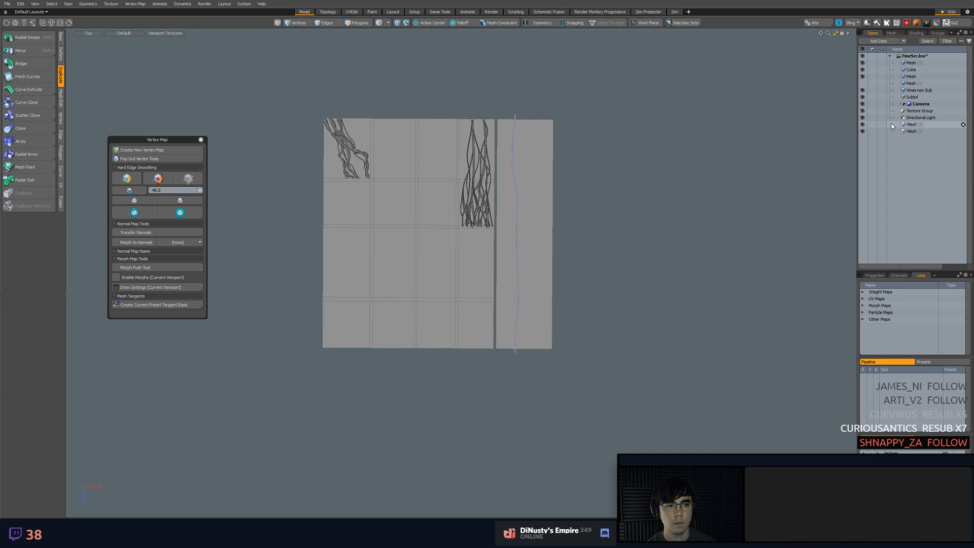
click(513, 148)
key(w)
key(F11)
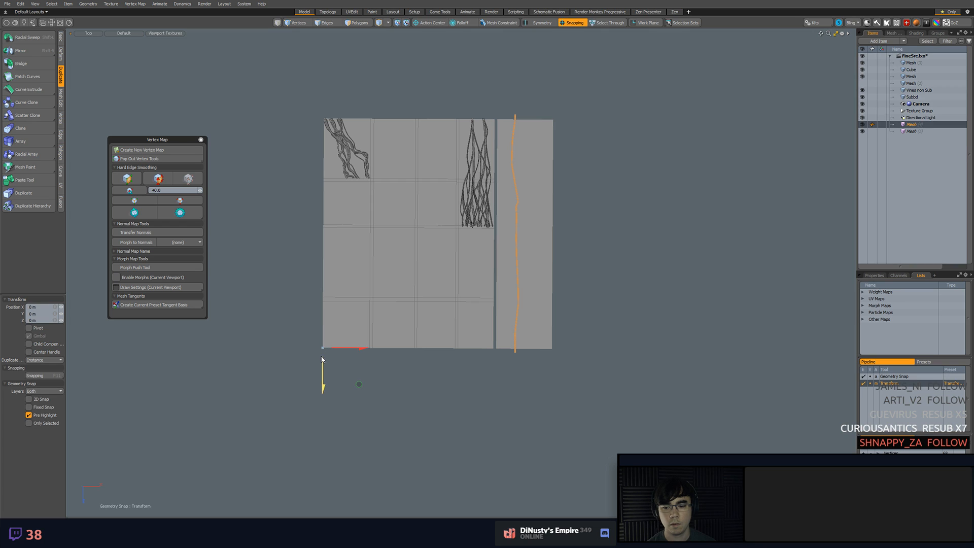
drag(325, 347, 321, 117)
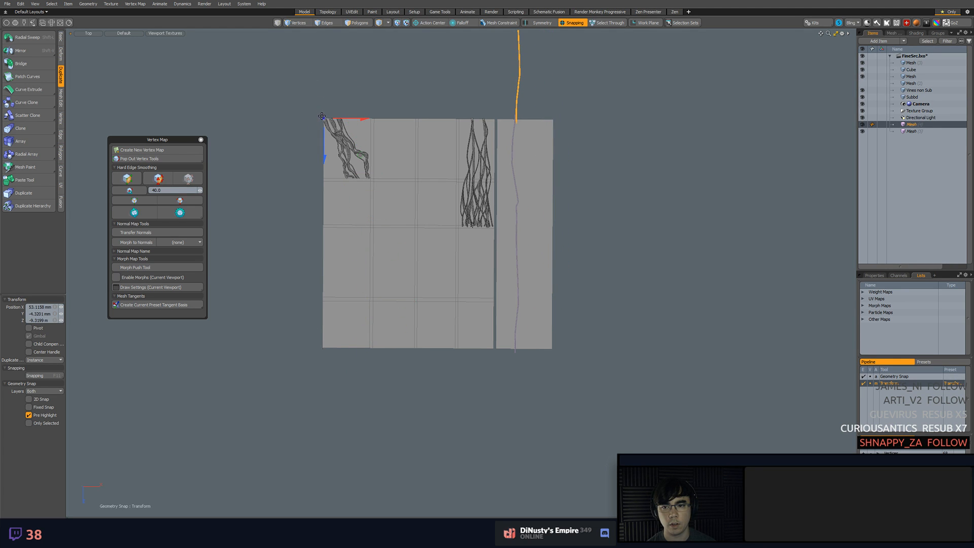
Snap-move the second vine instance from the layout's upper-left corner to its lower-left corner, below the strip
click(911, 131)
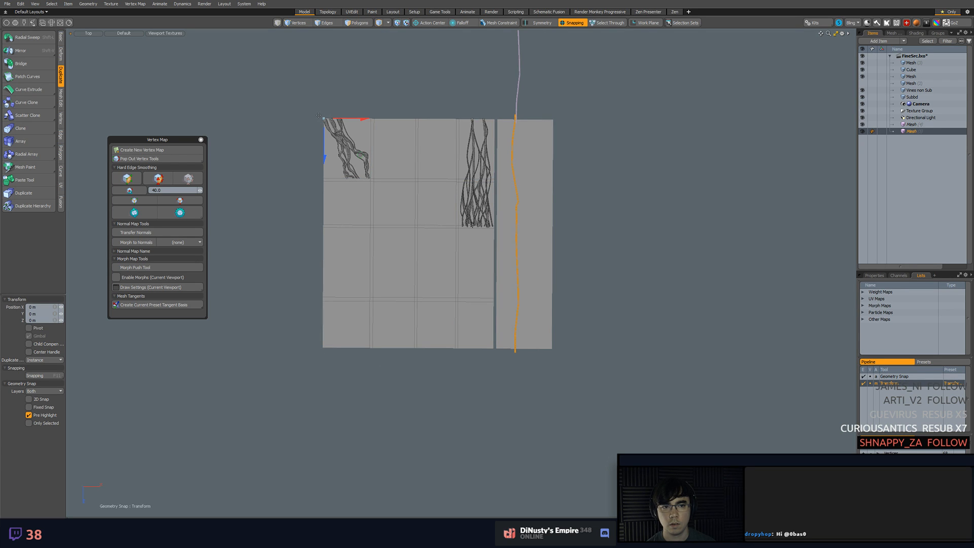
drag(319, 115, 323, 348)
key(q)
Try to snap the original vine's lower end vertices onto the overlapping tip of the lower instance, then undo the move
click(600, 237)
scroll(600, 236, up, 4)
alt+shift+drag(478, 425, 573, 287)
scroll(578, 320, up, 4)
scroll(560, 259, up, 1)
scroll(561, 259, up, 3)
click(499, 283)
click(493, 277)
scroll(575, 287, up, 2)
key(1)
middle_drag(509, 273, 589, 397)
key(w)
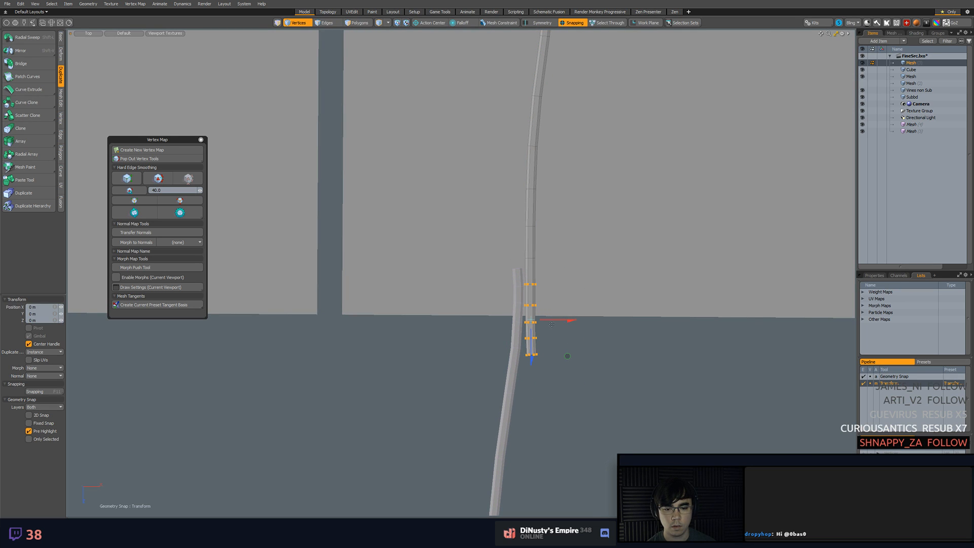
key(F11)
key(F11)
drag(538, 355, 523, 354)
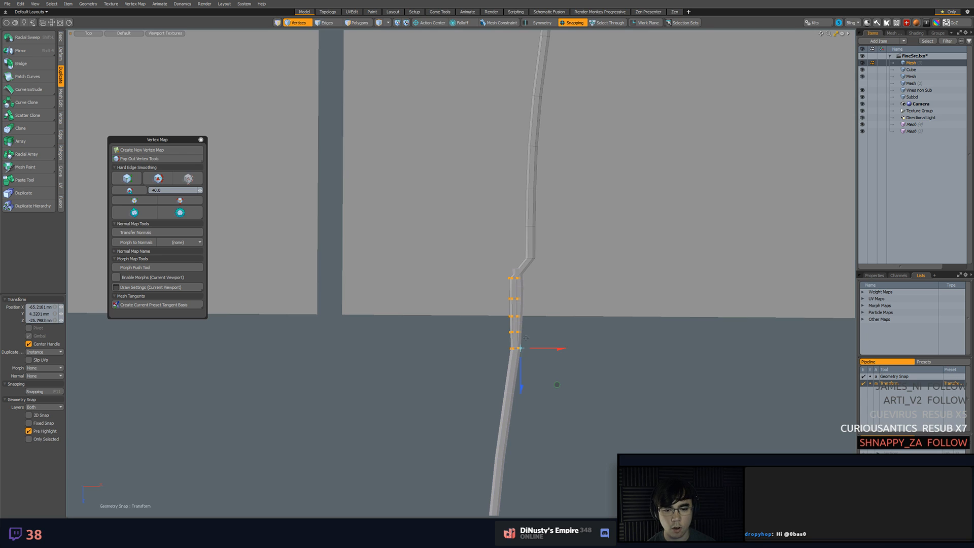
key(ctrl+z)
Delete the end polygons at the lower tip of the original vine
alt+shift+drag(565, 301, 565, 328)
scroll(558, 324, down, 1)
key(3)
mouse_move(517, 327)
right_down()
mouse_move(526, 425)
mouse_move(565, 328)
mouse_move(553, 286)
mouse_move(538, 291)
mouse_move(564, 304)
mouse_move(543, 297)
right_up()
key(Delete)
Try to snap the shortened vine's last vertex rings onto the lower instance's tip, then undo the move
key(1)
key(w)
key(q)
key(w)
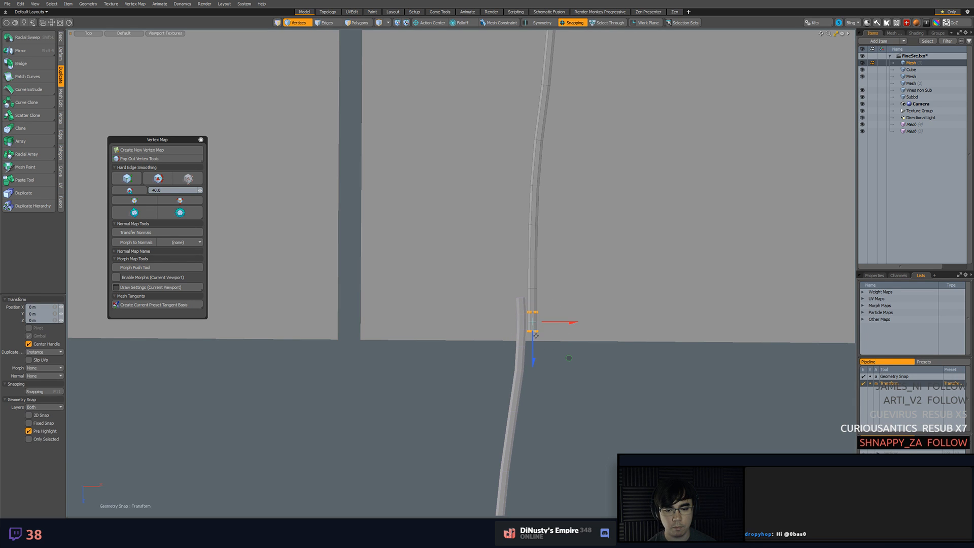
alt+drag(537, 333, 517, 201)
scroll(527, 322, up, 4)
key(q)
key(w)
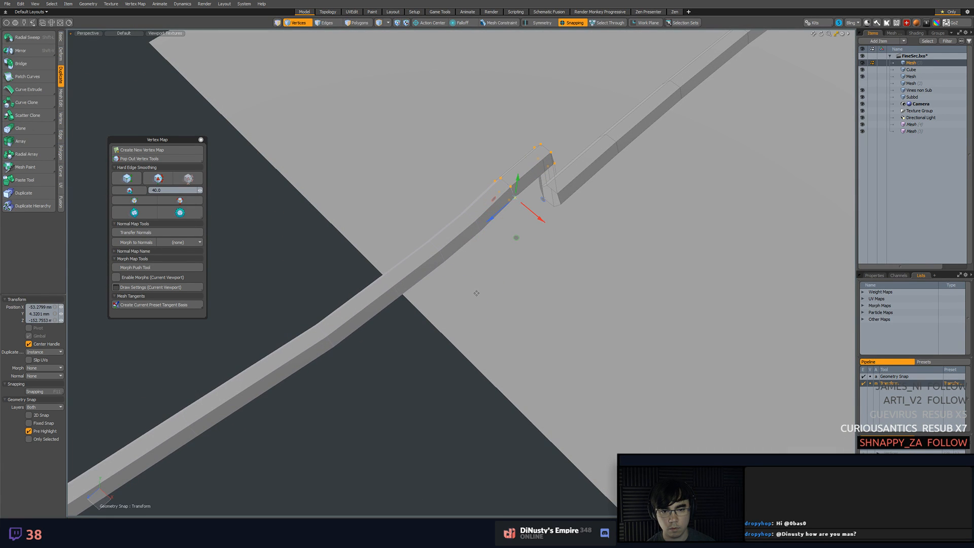
key(ctrl+z)
Delete the vertex rings at the vine's upper end that overlap the upper instance
scroll(474, 292, down, 4)
alt+drag(474, 292, 528, 304)
scroll(517, 249, down, 3)
scroll(516, 249, down, 6)
scroll(529, 272, up, 7)
scroll(516, 225, up, 1)
alt+drag(592, 272, 490, 360)
scroll(516, 226, up, 2)
key(space)
right_drag(494, 189, 554, 213)
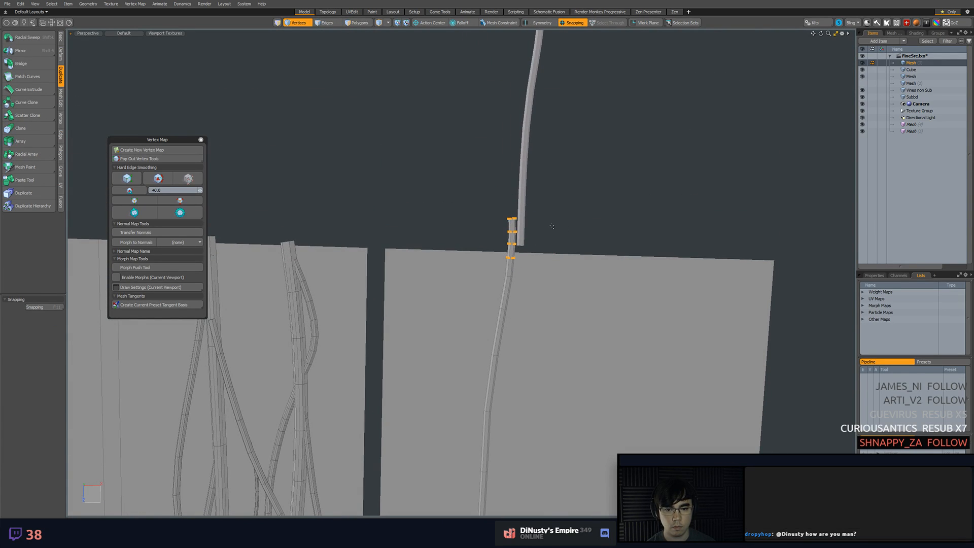
key(Delete)
Snap-move the vine's three lowest vertex rings so its lower end meets the tip of the lower instance
scroll(578, 295, down, 5)
alt+shift+drag(590, 373, 573, 137)
alt+shift+drag(583, 305, 558, 97)
alt+shift+drag(588, 367, 610, 185)
ctrl+alt+drag(500, 325, 508, 366)
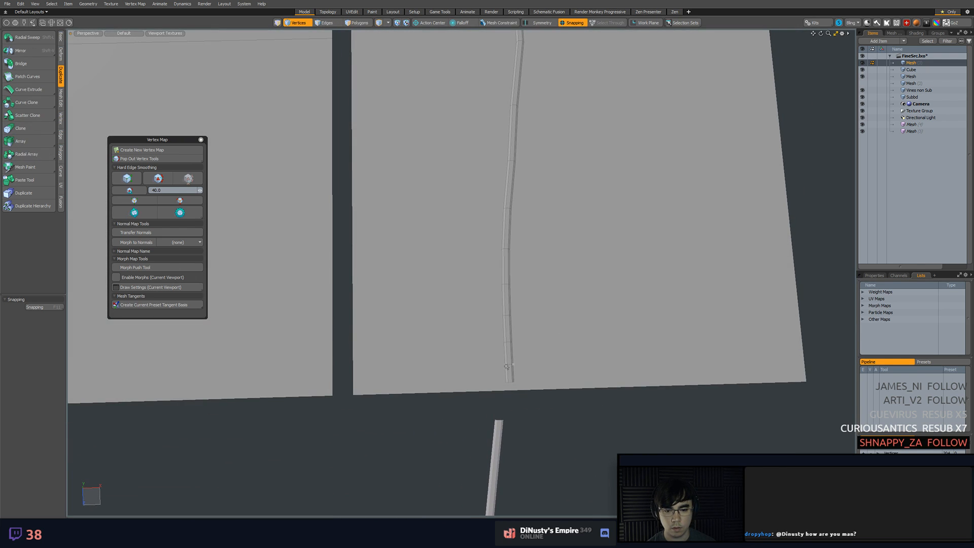
key(w)
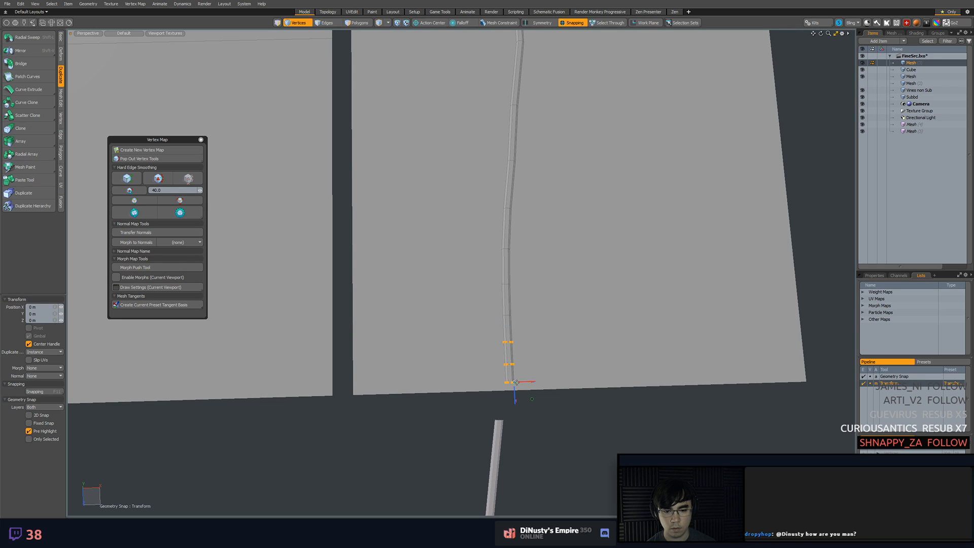
drag(515, 388, 509, 425)
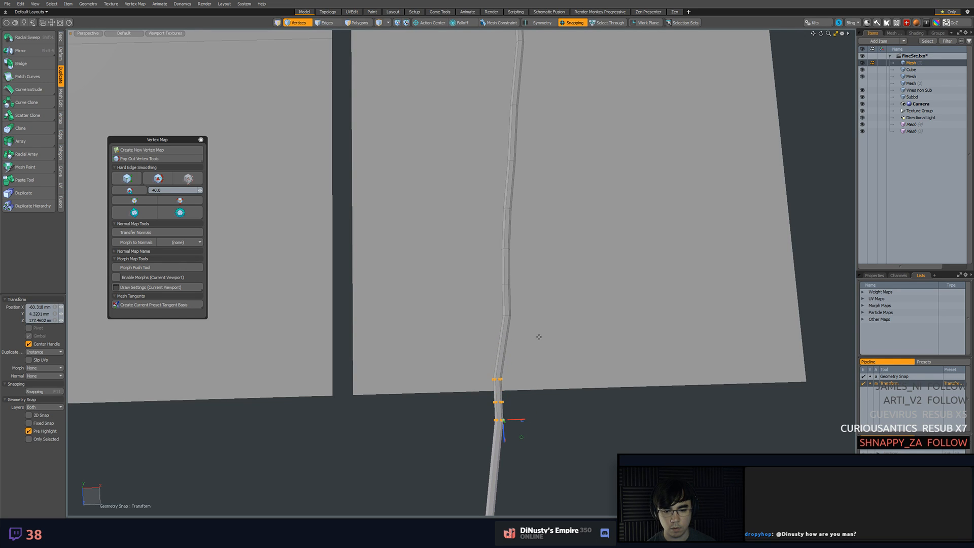
Turn off snapping and shift the vertex rings above the lower joint to soften the vine's bend
key(space)
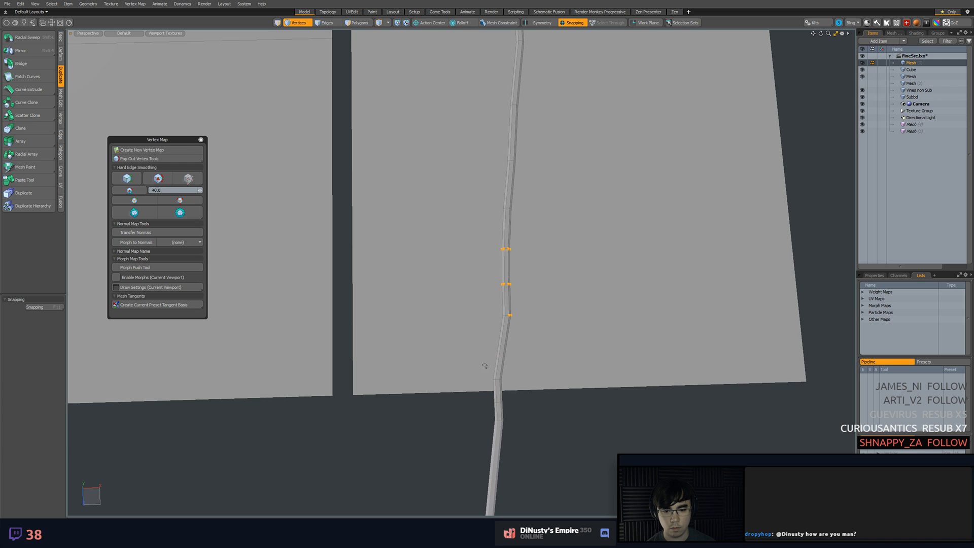
right_drag(516, 373, 518, 371)
key(w)
key(x)
drag(518, 394, 521, 379)
key(space)
click(568, 386)
scroll(568, 386, down, 8)
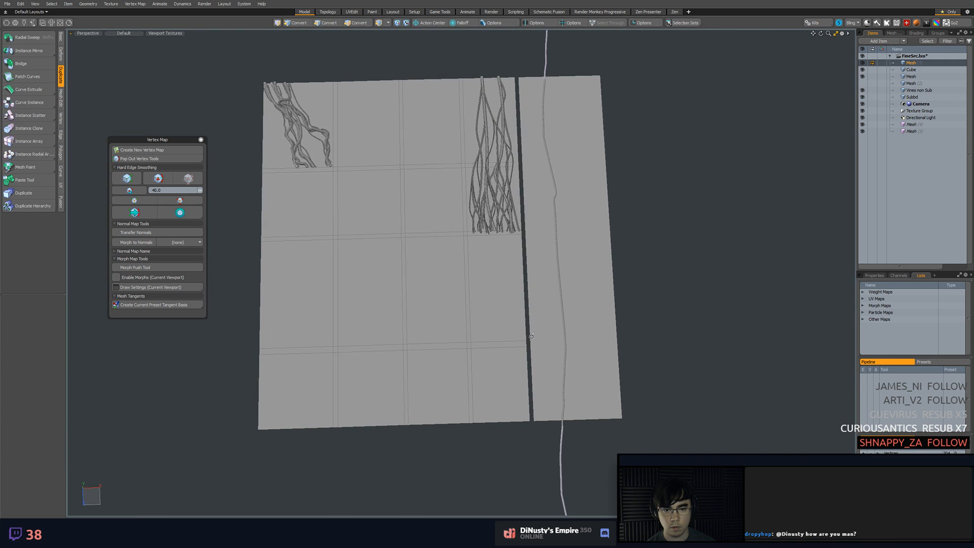
scroll(595, 219, up, 10)
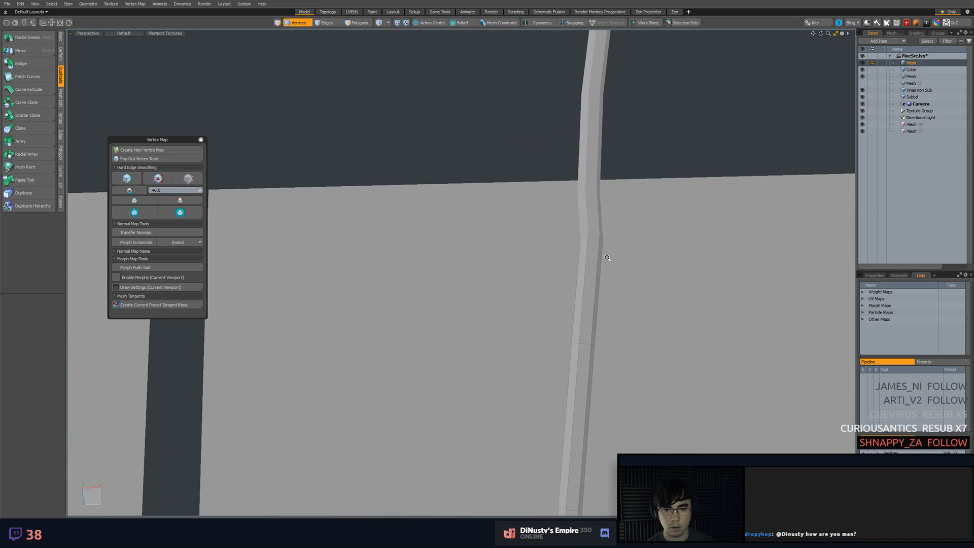
Select the original vine mesh on the tall strip in item mode
ctrl+alt+drag(607, 257, 505, 370)
alt+shift+drag(505, 371, 425, 214)
alt+drag(403, 229, 522, 263)
alt+shift+drag(522, 263, 484, 218)
click(484, 219)
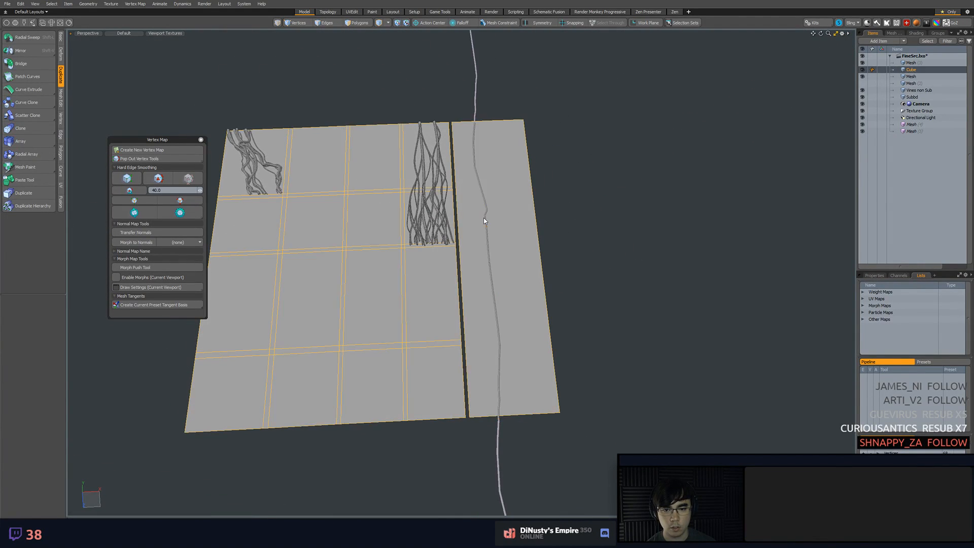
click(487, 209)
alt+drag(609, 196, 528, 254)
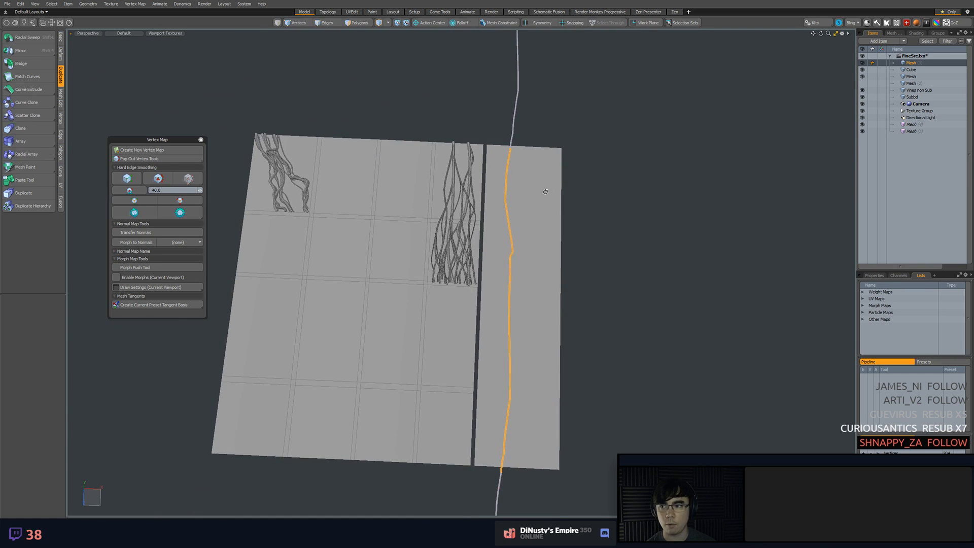
Try to draw a second vine down the tall strip with the Tube tool, then undo the tube
click(61, 37)
click(20, 53)
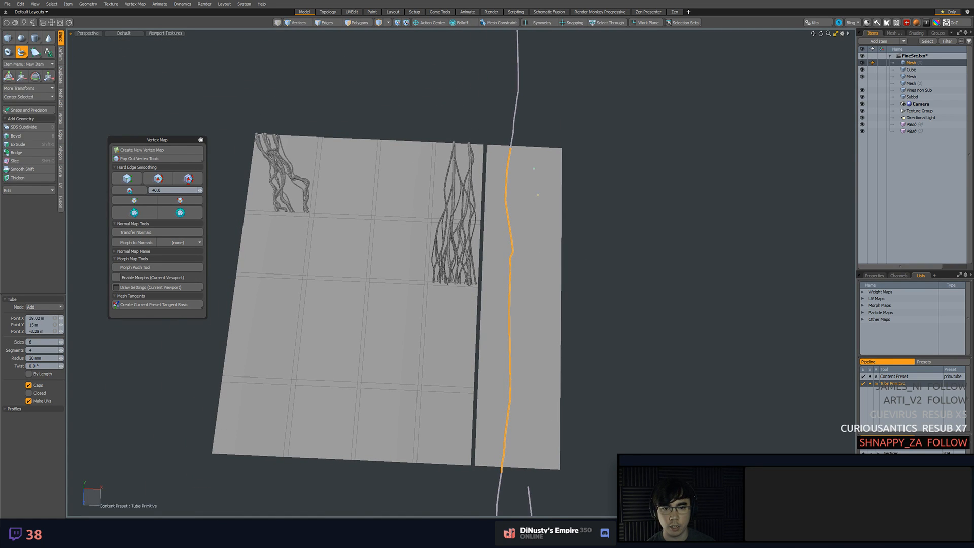
alt+shift+drag(544, 372, 522, 261)
scroll(515, 322, down, 3)
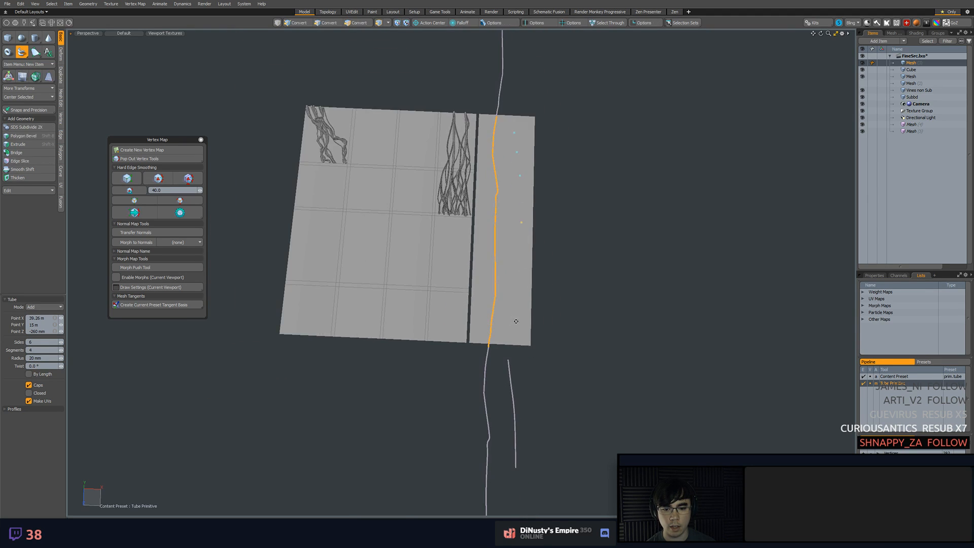
alt+shift+drag(516, 322, 514, 273)
click(510, 230)
alt+shift+drag(534, 323, 464, 229)
scroll(541, 327, up, 5)
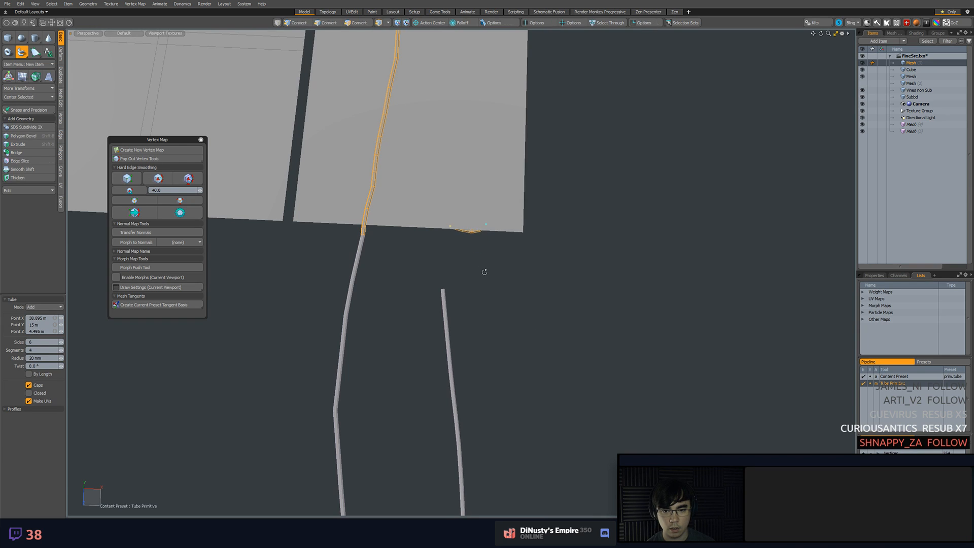
alt+drag(483, 272, 475, 190)
key(ctrl+z)
key(ctrl+z)
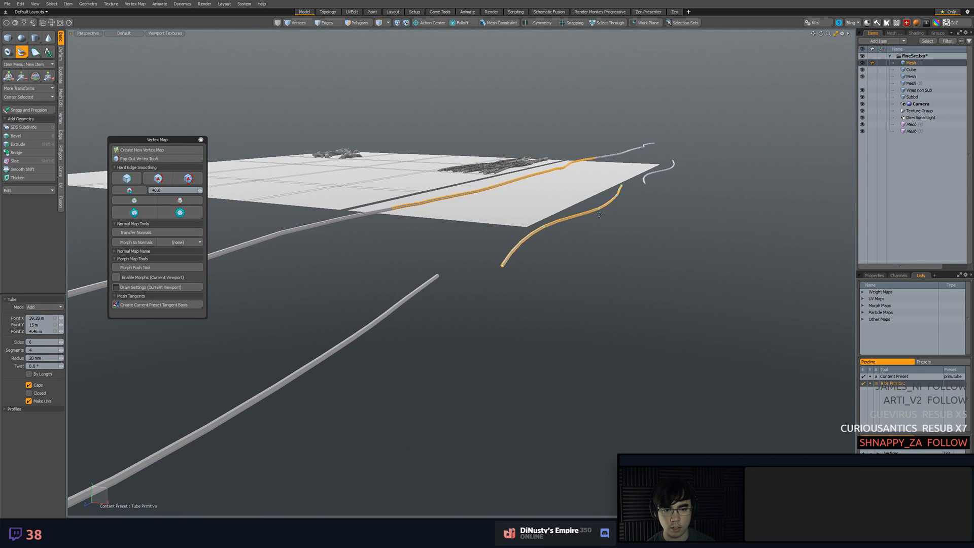
key(ctrl+z)
key(ctrl+z)
key(ctrl+z)
key(ctrl+z)
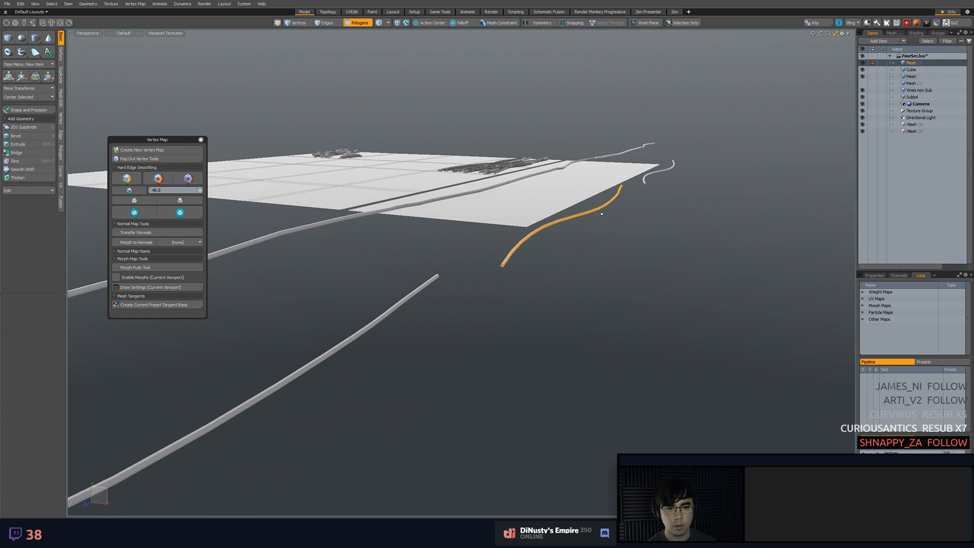
Try to start a tube at the strip's upper edge in the top view, then undo its first point
key(KP_1)
scroll(547, 193, down, 10)
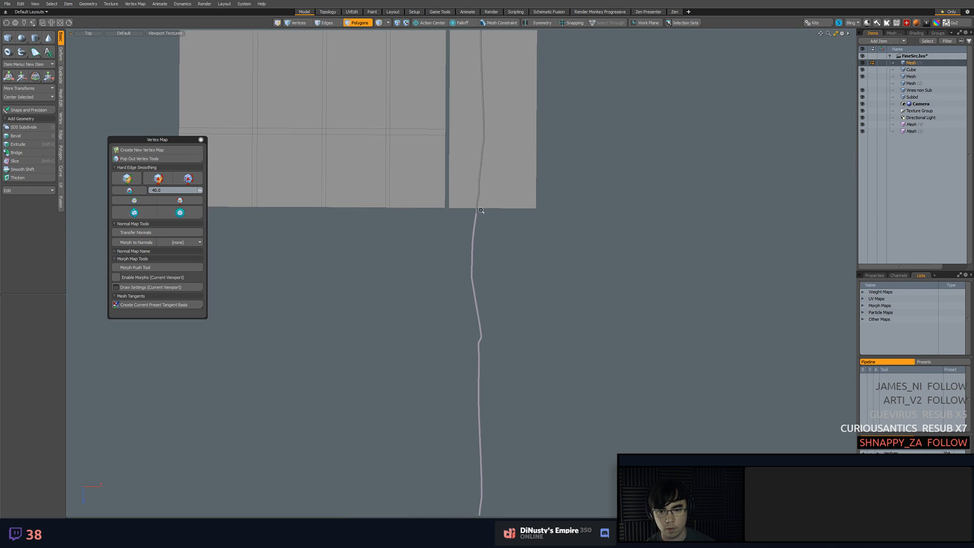
alt+shift+drag(538, 196, 516, 321)
scroll(523, 264, up, 2)
alt+shift+drag(530, 268, 542, 243)
alt+shift+drag(542, 244, 550, 263)
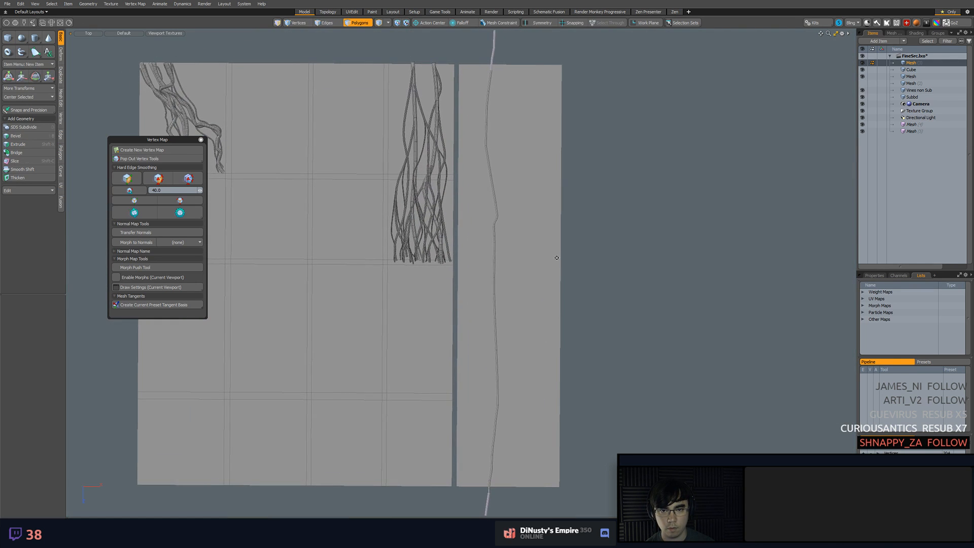
click(22, 52)
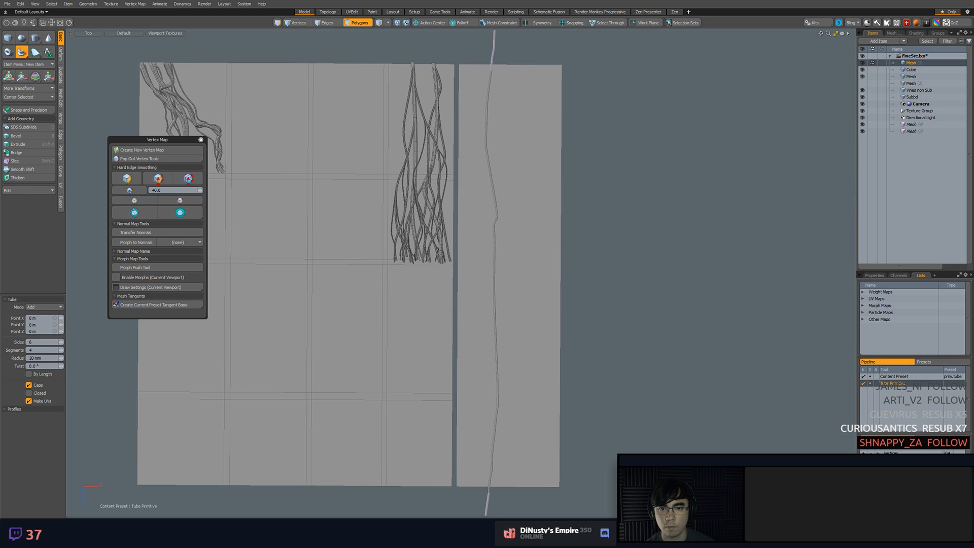
key(ctrl+z)
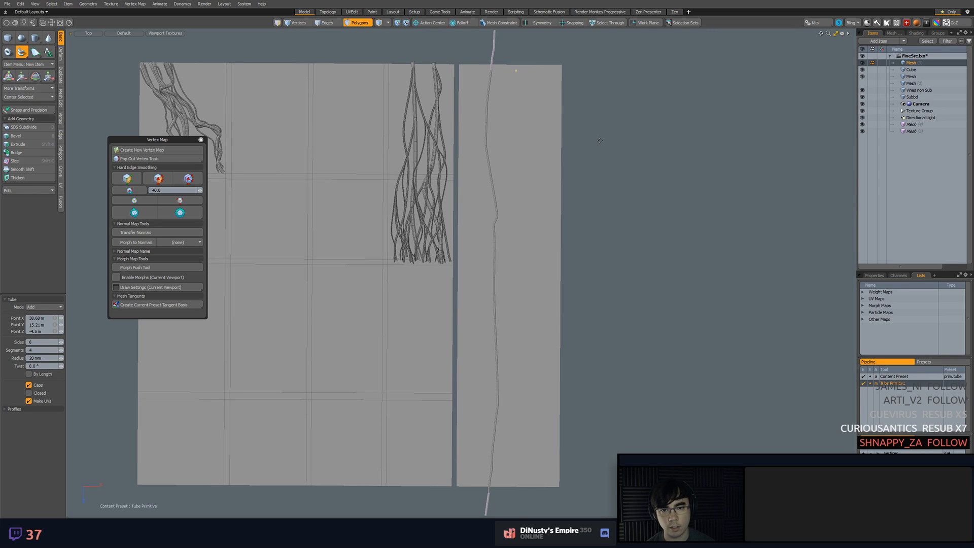
Drop the Tube tool and set the action center to Automatic
key(space)
key(alt+a)
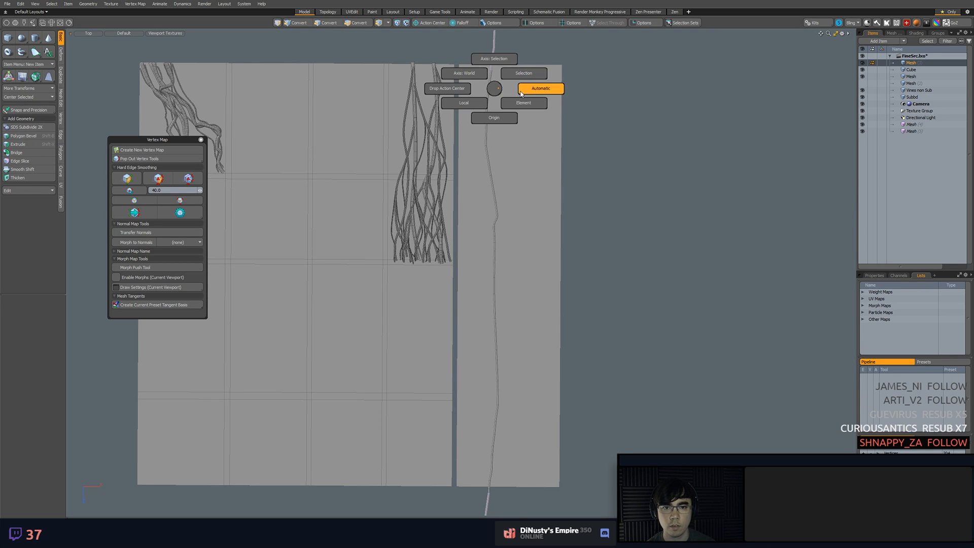
click(540, 90)
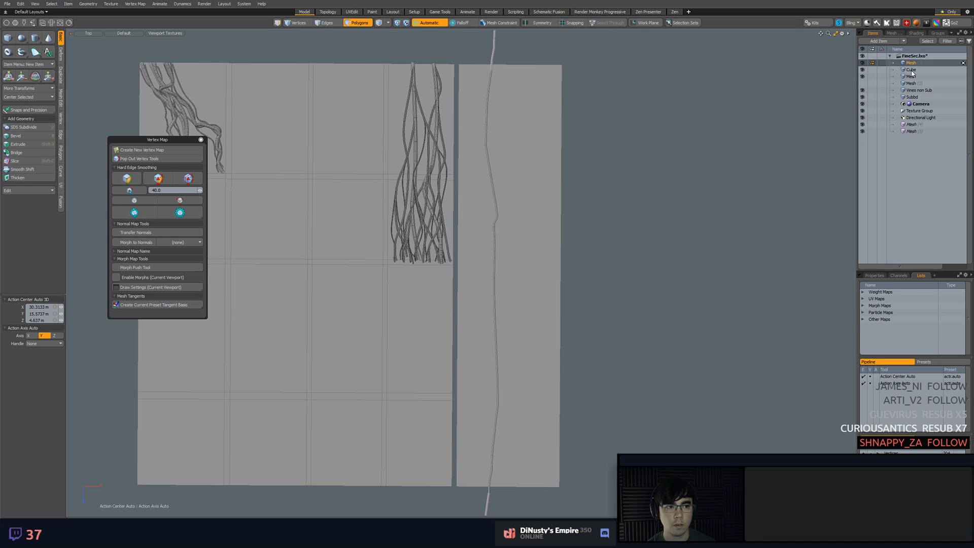
Try to draw a tube on the strip with the Automatic action center in the orthographic views, then undo the placed points
click(21, 52)
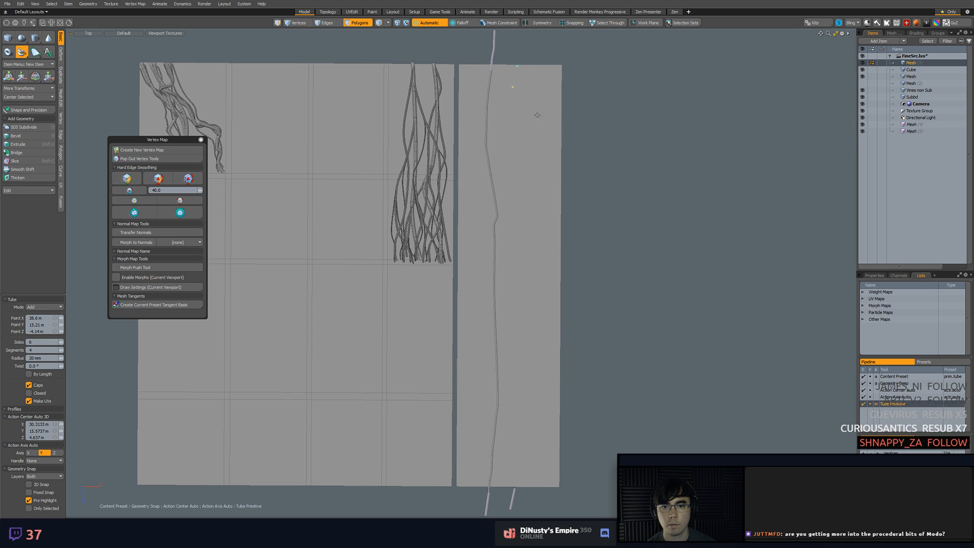
key(KP_1)
key(KP_1)
key(KP_2)
key(KP_2)
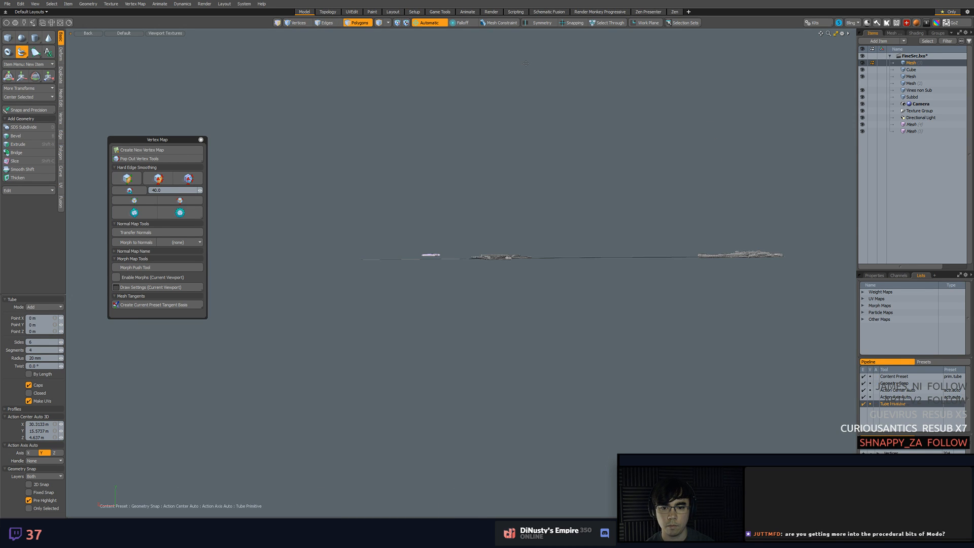
key(KP_1)
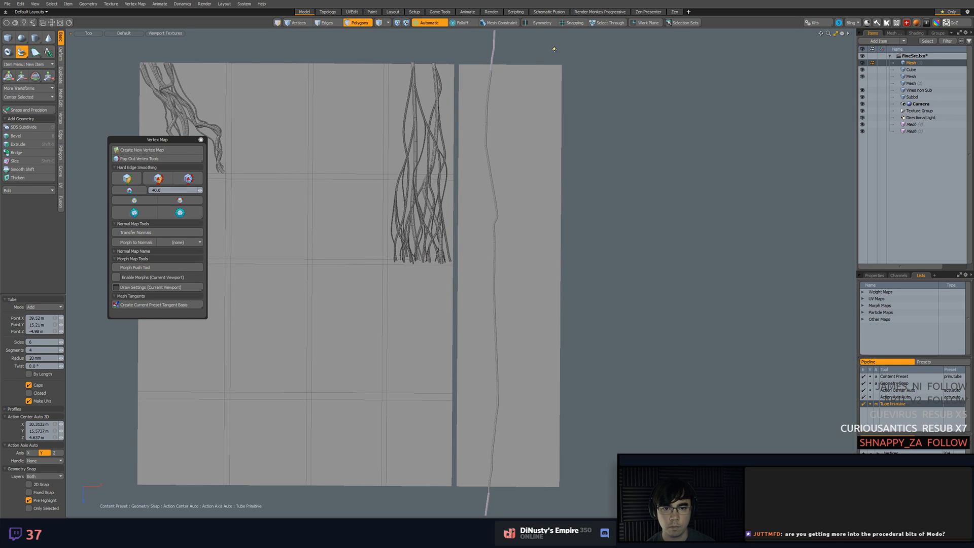
alt+shift+drag(576, 142, 539, 130)
key(ctrl+z)
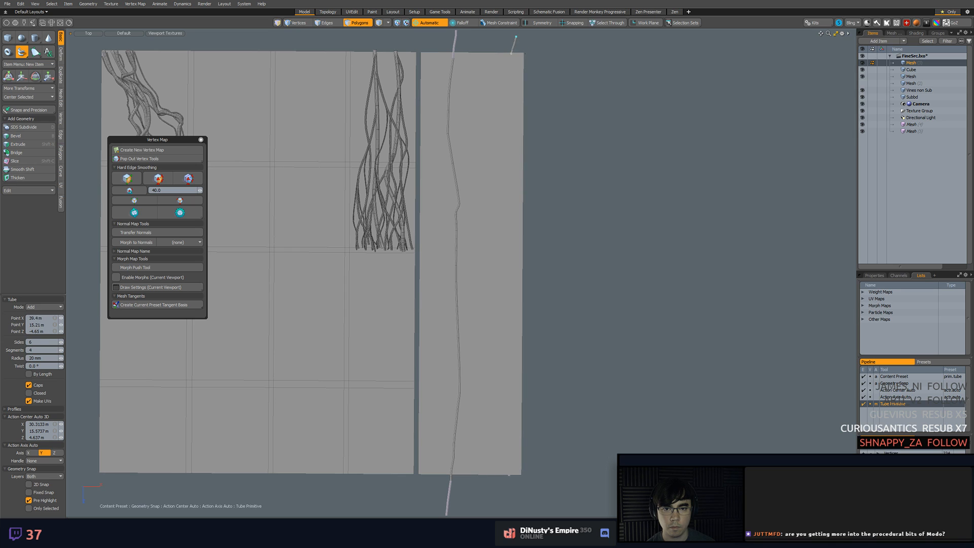
key(ctrl+z)
click(526, 54)
alt+shift+drag(524, 72, 559, 141)
scroll(563, 142, up, 3)
key(ctrl+z)
Select the Cube layout mesh in item mode and switch to the perspective view
key(5)
click(502, 139)
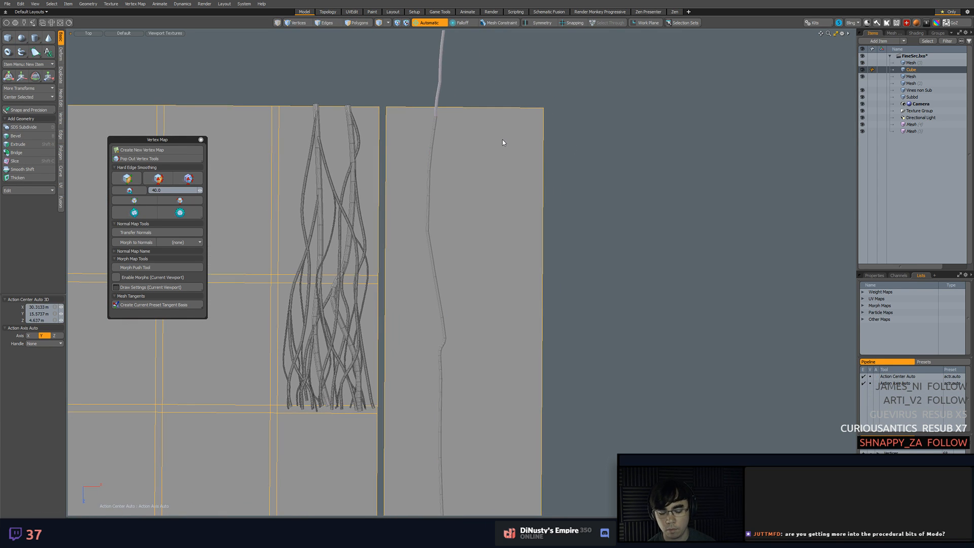
key(KP_Decimal)
scroll(645, 263, up, 3)
alt+drag(584, 195, 561, 233)
alt+drag(452, 178, 491, 244)
Try to draw a tube vine from the strip's upper edge inside the Cube mesh, then discard it and switch to polygon selection
click(21, 50)
alt+shift+drag(453, 125, 437, 220)
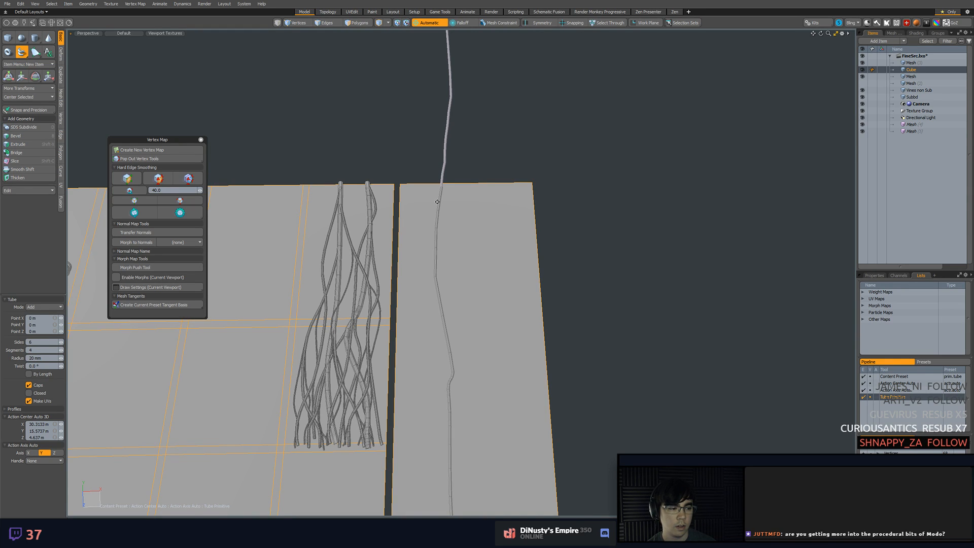
key(ctrl)
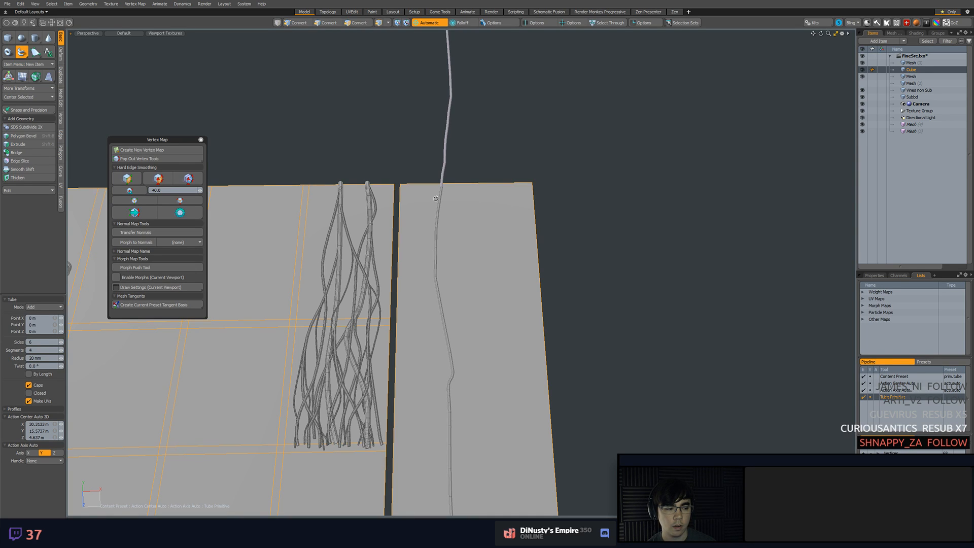
alt+drag(436, 198, 414, 218)
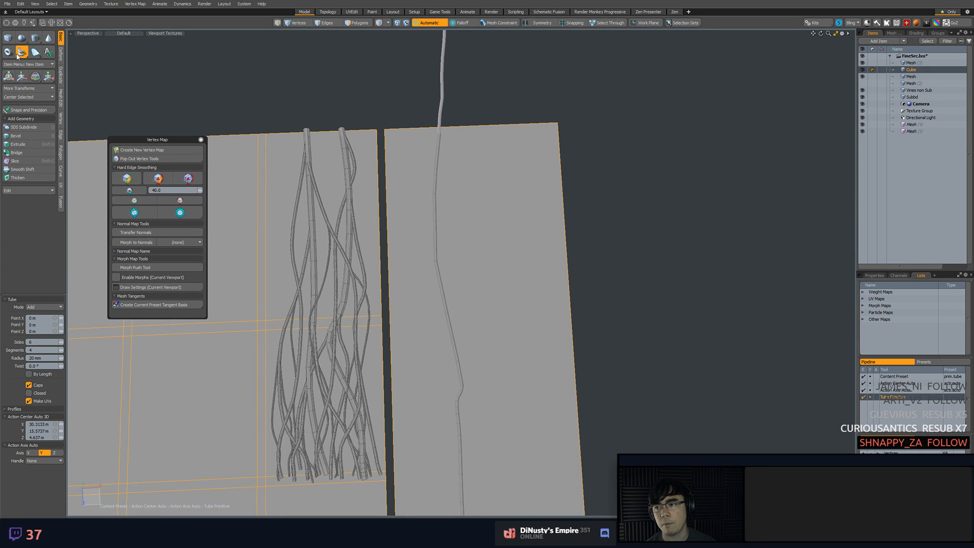
alt+drag(477, 116, 483, 113)
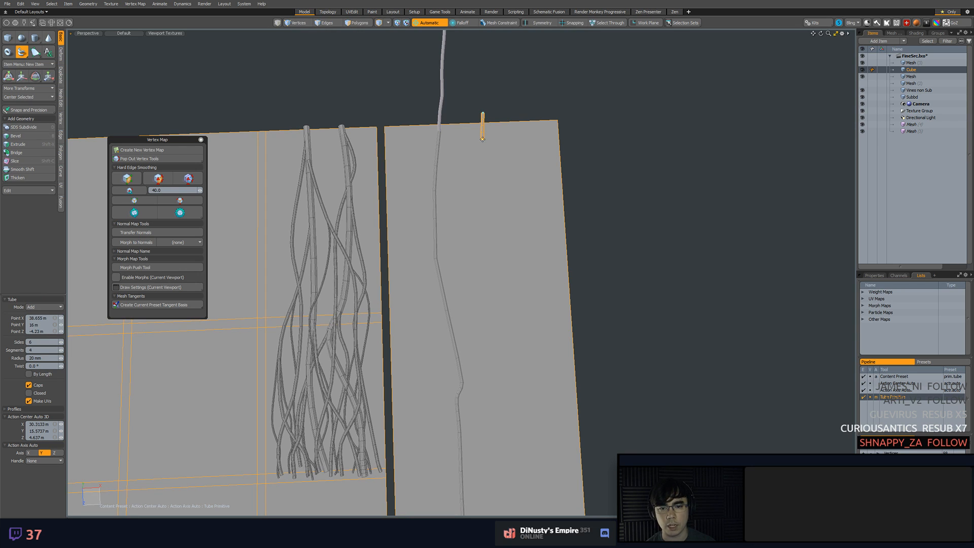
alt+drag(506, 277, 455, 104)
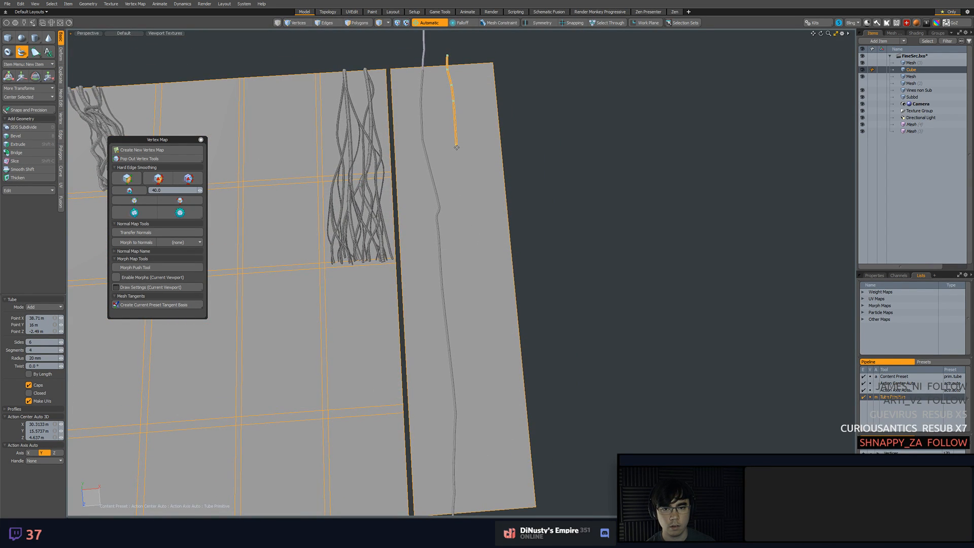
key(3)
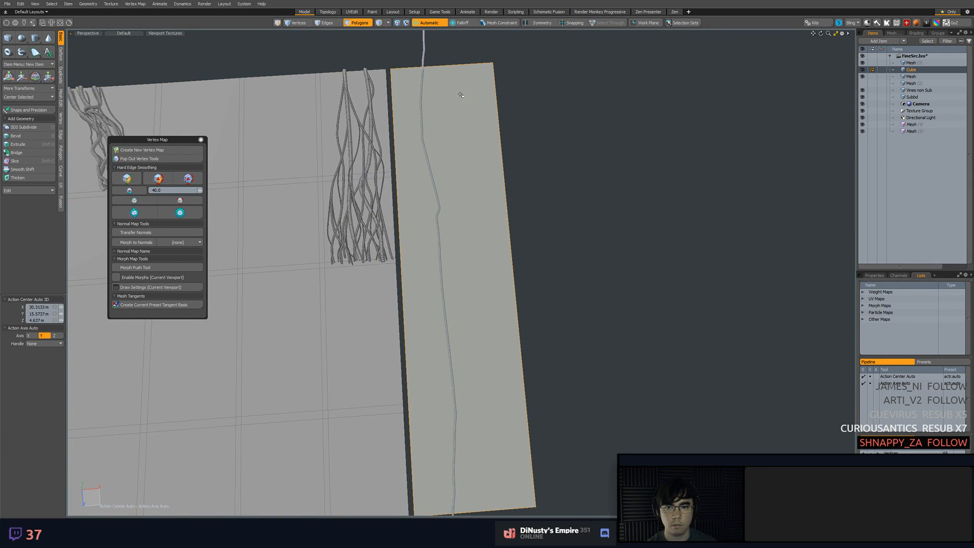
Switch the active mesh from the Cube layout to the long vine mesh on the tall strip
alt+drag(527, 151, 535, 206)
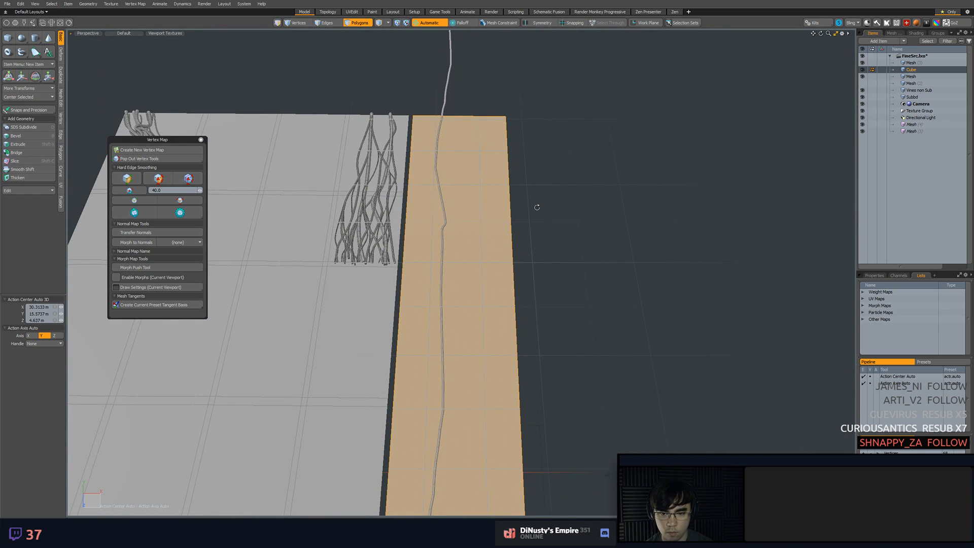
alt+drag(537, 207, 427, 256)
key(ctrl+space)
click(514, 201)
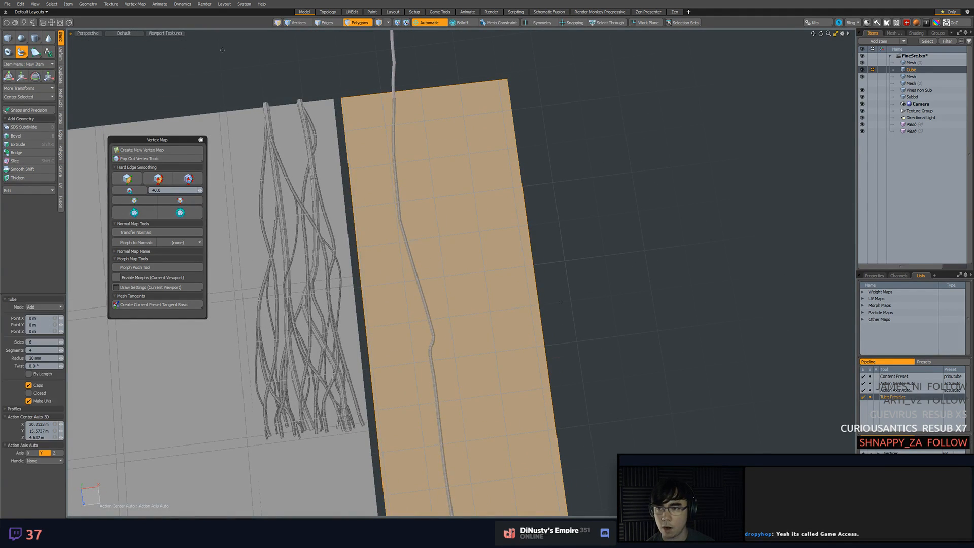
click(394, 111)
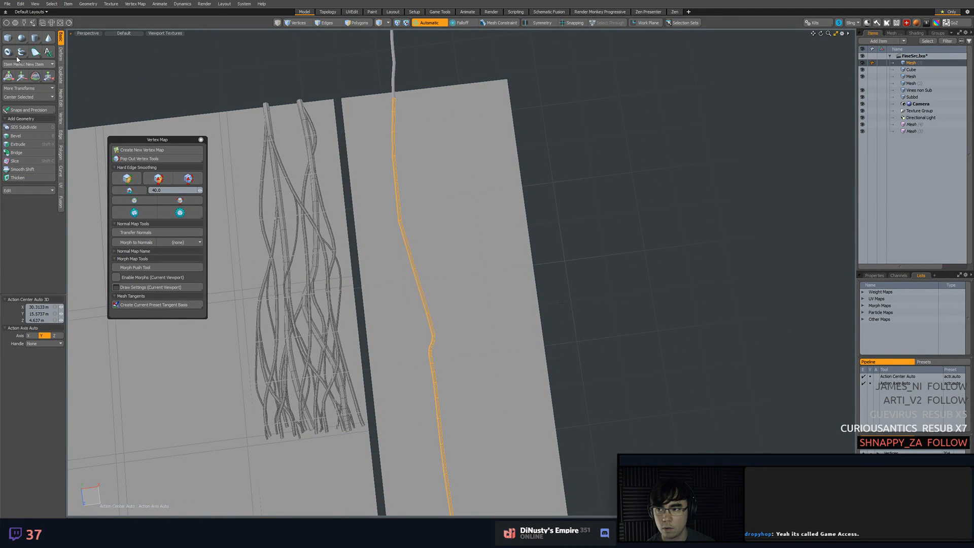
key(t)
alt+drag(425, 167, 500, 321)
key(ctrl+z)
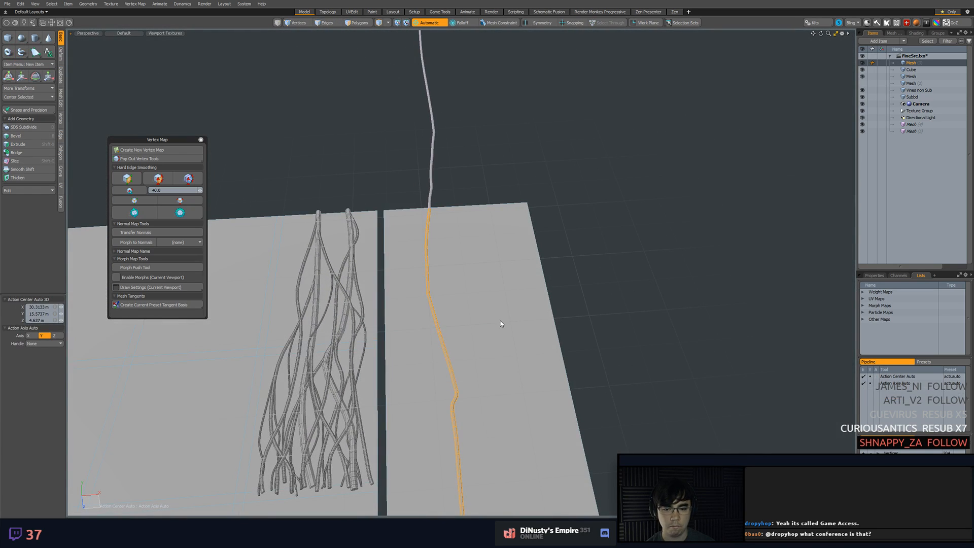
Turn on the Background mesh constraint and keep its floating options palette above the Vertex Map palette, clear of the strip
click(27, 94)
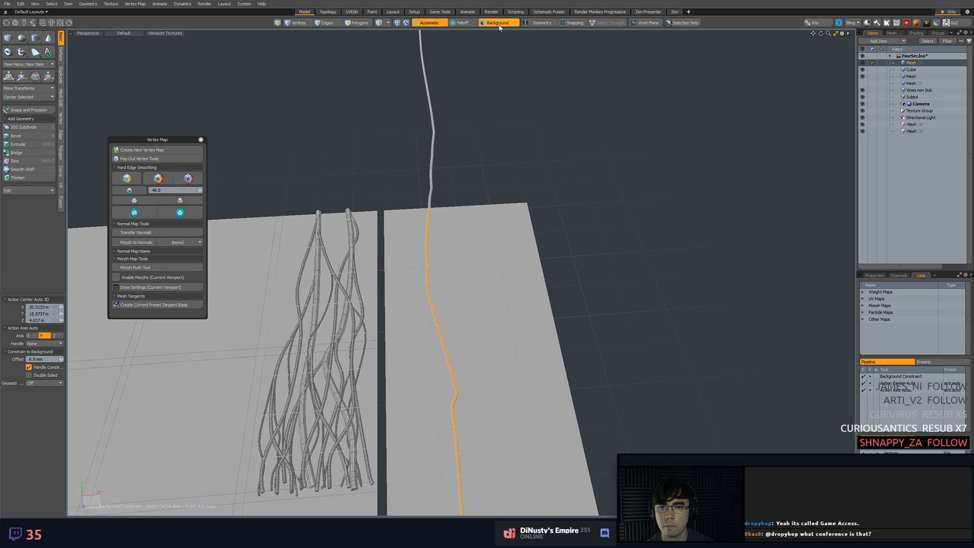
ctrl+click(500, 24)
drag(496, 34, 201, 37)
click(306, 95)
alt+drag(437, 140, 394, 224)
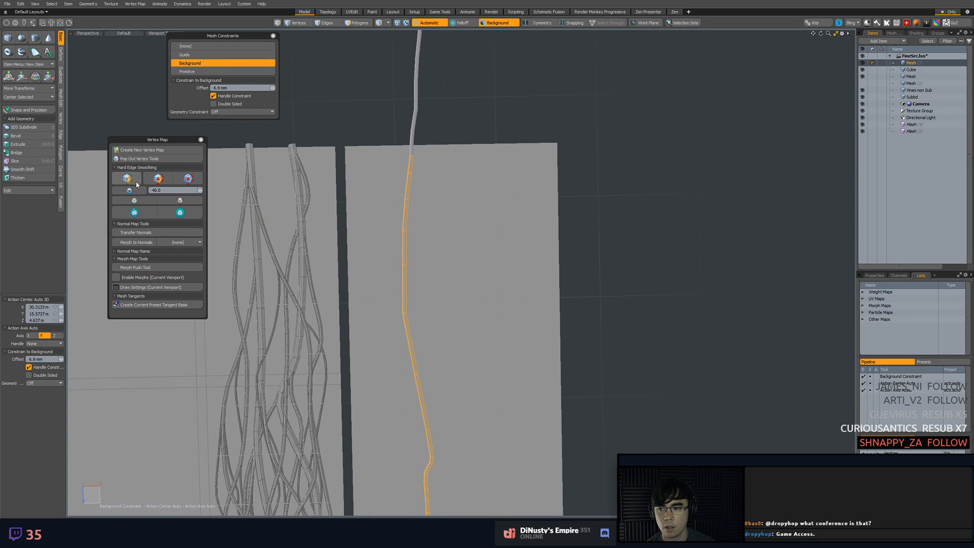
alt+shift+drag(470, 202, 447, 192)
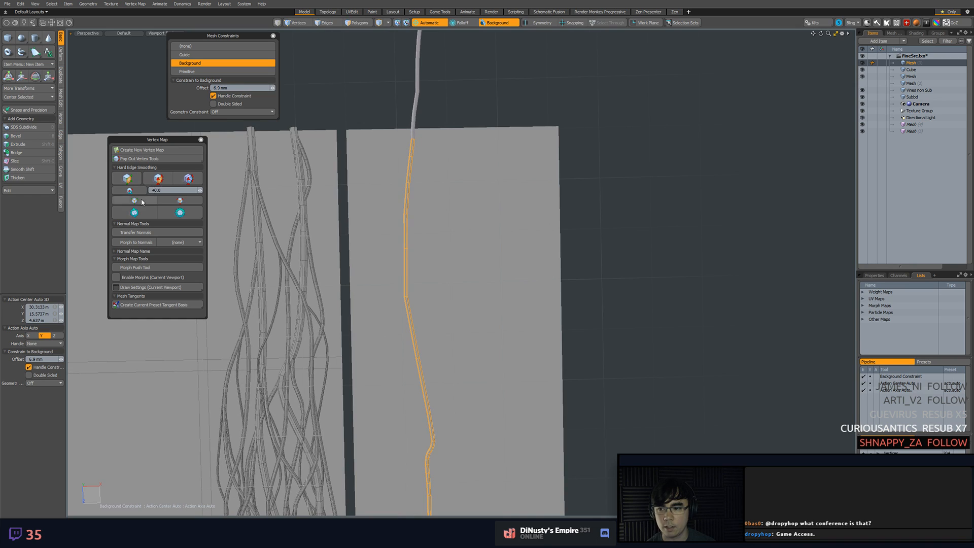
drag(157, 140, 129, 137)
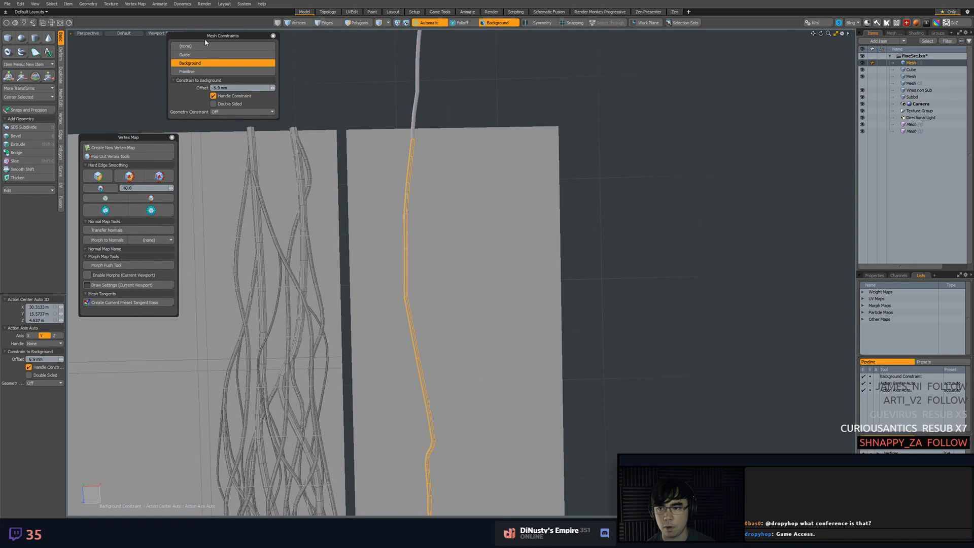
drag(205, 39, 119, 44)
Try to draw a tube beside the long vine with the Background constraint on, then undo the placed points
click(911, 69)
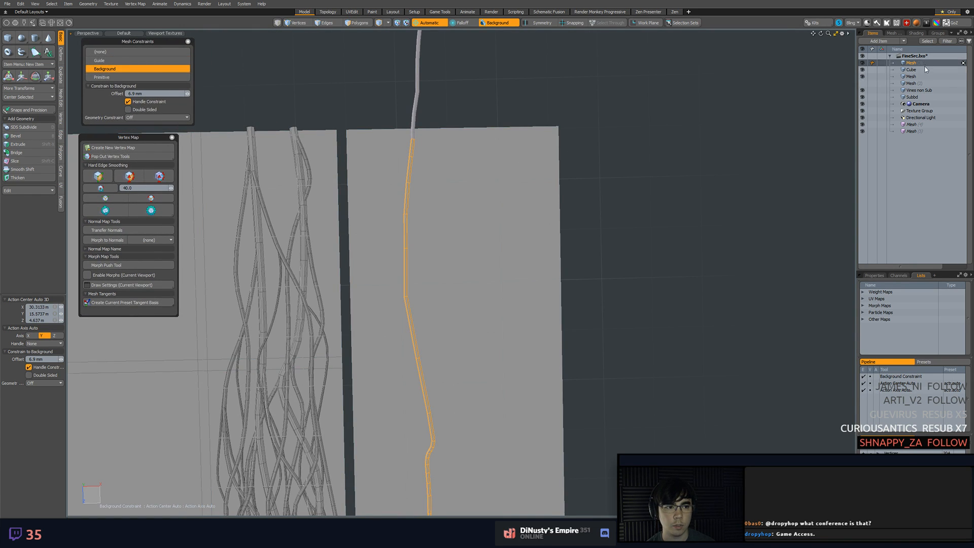
click(411, 157)
click(21, 51)
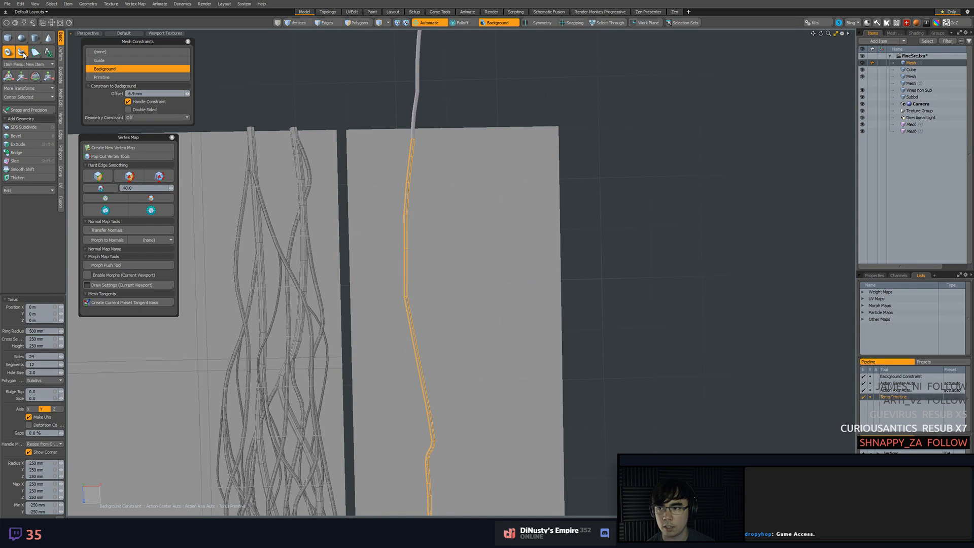
click(439, 164)
alt+shift+drag(465, 246, 464, 151)
click(454, 155)
click(448, 219)
alt+shift+drag(466, 256, 484, 211)
key(ctrl+z)
key(ctrl+z)
key(ctrl+z)
Draw a second tube vine with gentle bends beside the long vine, from near the strip's upper edge to near its lower edge
alt+drag(424, 117, 380, 188)
click(21, 52)
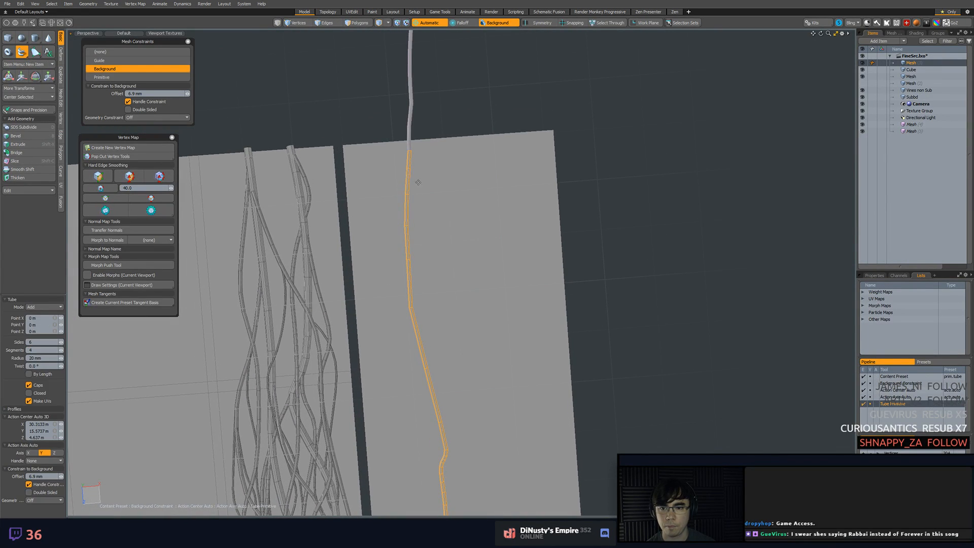
alt+drag(484, 336, 419, 164)
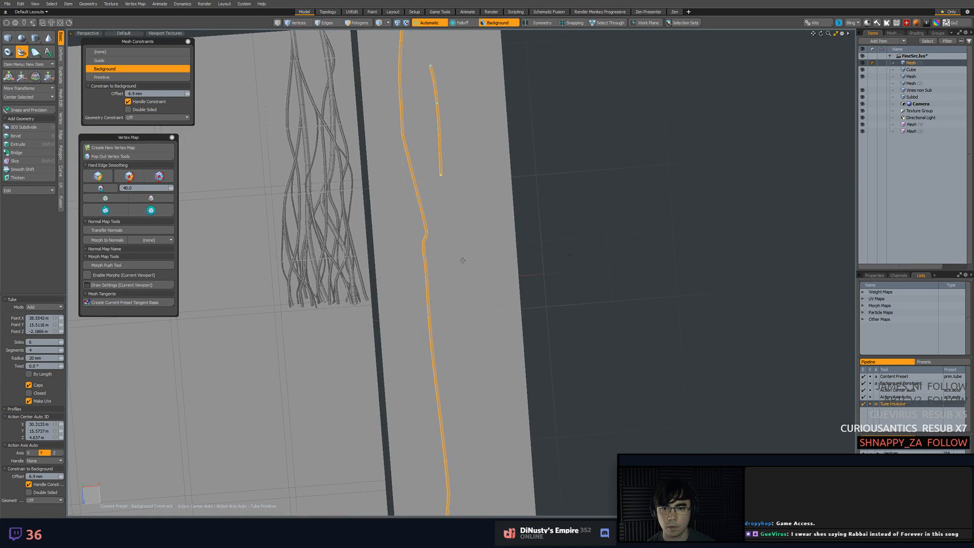
alt+shift+drag(457, 352, 456, 253)
scroll(460, 289, down, 3)
alt+shift+drag(460, 289, 459, 265)
click(456, 224)
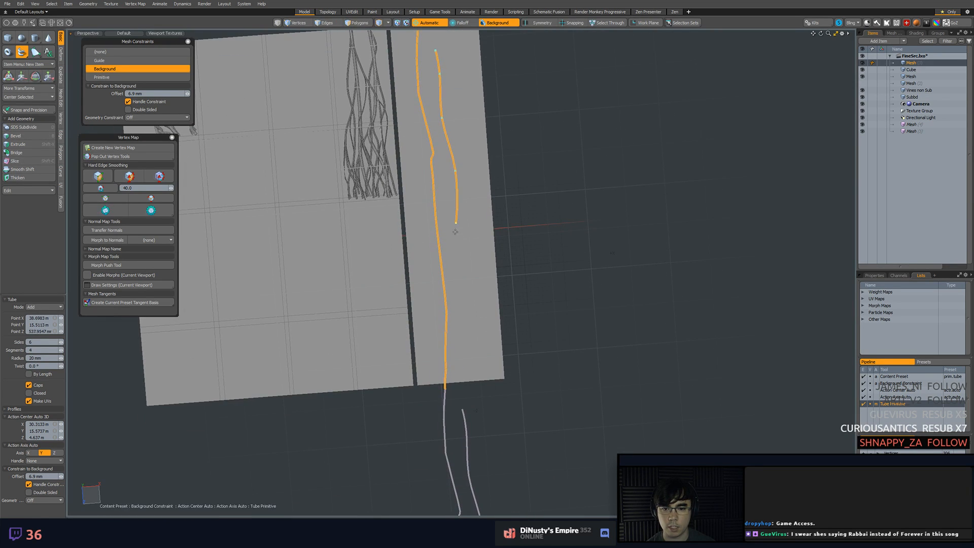
click(461, 366)
alt+shift+drag(461, 366, 480, 258)
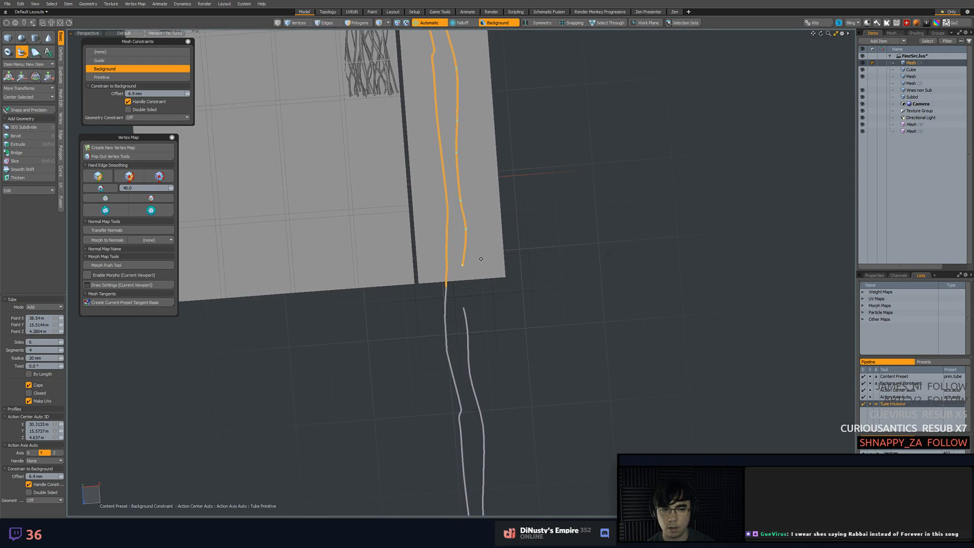
Drop the Tube tool and delete the vine instance below the strip in item mode
alt+shift+drag(472, 186, 464, 86)
ctrl+alt+drag(522, 209, 489, 205)
alt+shift+drag(474, 46, 496, 168)
ctrl+alt+drag(496, 167, 517, 176)
mouse_move(497, 128)
alt+shift+mouse_down()
mouse_move(505, 185)
mouse_move(482, 106)
mouse_move(491, 126)
alt+shift+mouse_up()
ctrl+alt+drag(490, 126, 472, 127)
alt+shift+drag(506, 182, 505, 140)
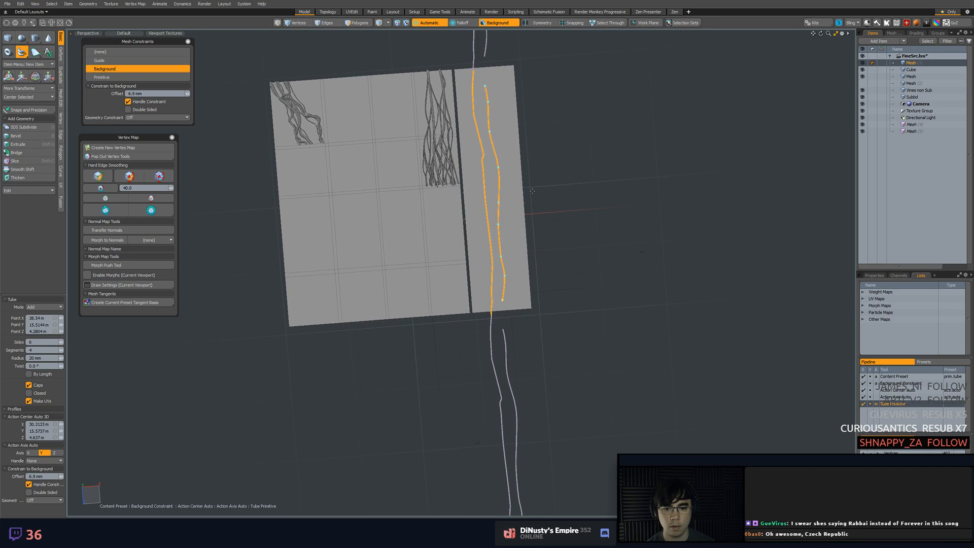
key(space)
key(5)
click(488, 365)
click(506, 365)
key(Delete)
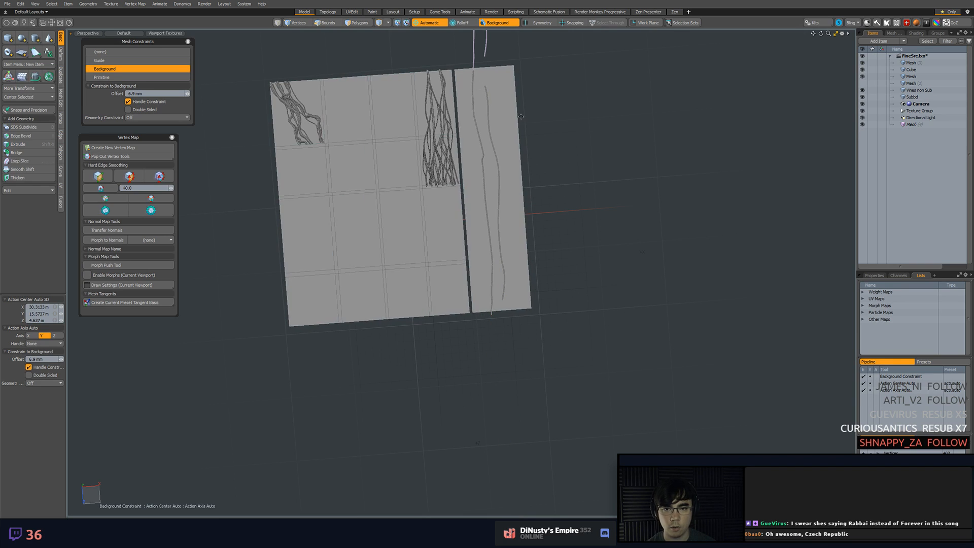
Move the vine mesh and its upper instance together 5 m along Z, towards the strip's lower edge
alt+shift+drag(481, 81, 492, 122)
click(484, 117)
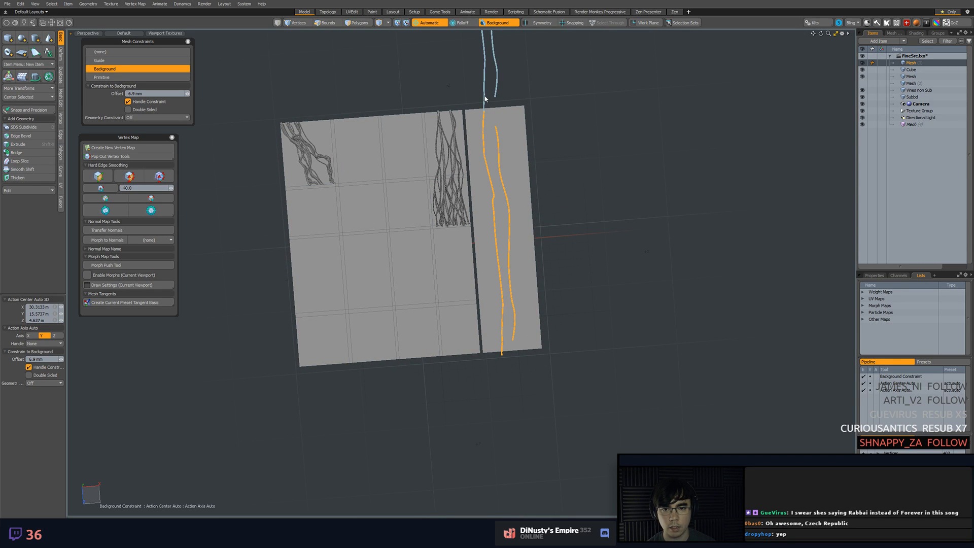
shift+click(485, 99)
key(y)
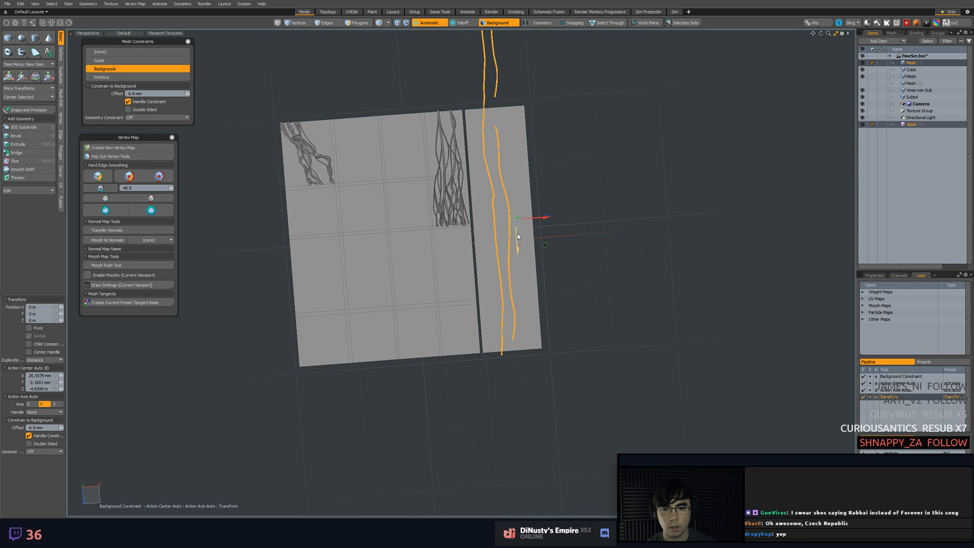
key(x)
drag(517, 236, 522, 304)
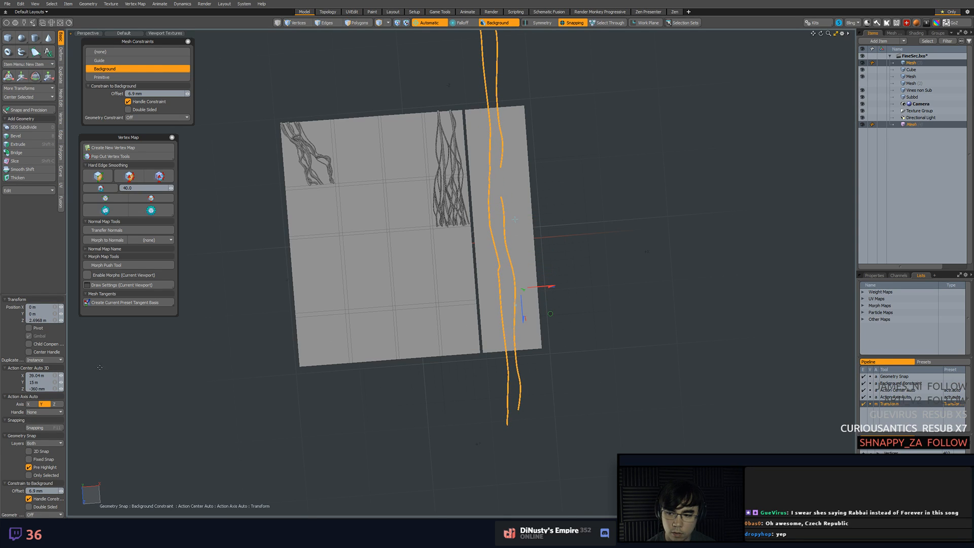
key(Return)
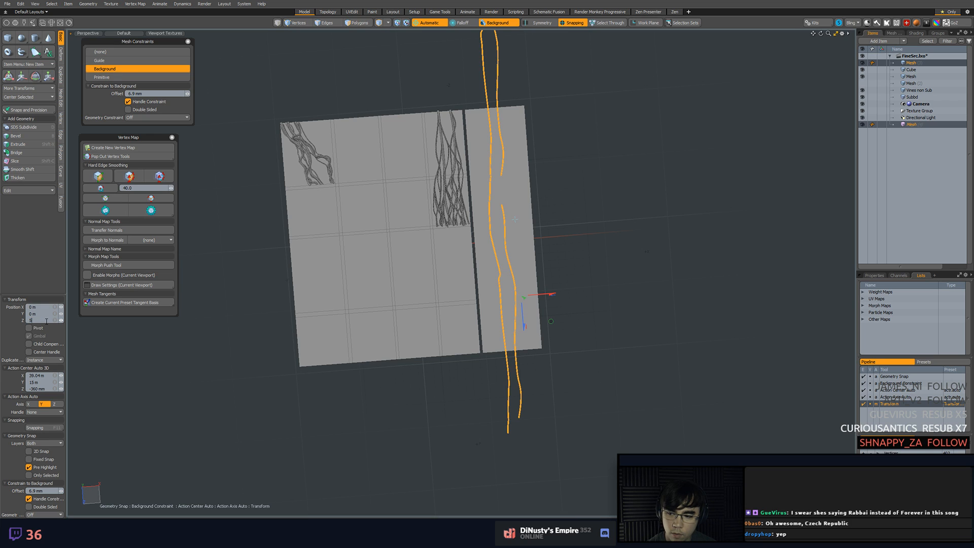
key(Return)
key(space)
Clear the item selection and make the shifted vine mesh the active mesh for polygon editing
click(551, 293)
scroll(528, 229, up, 3)
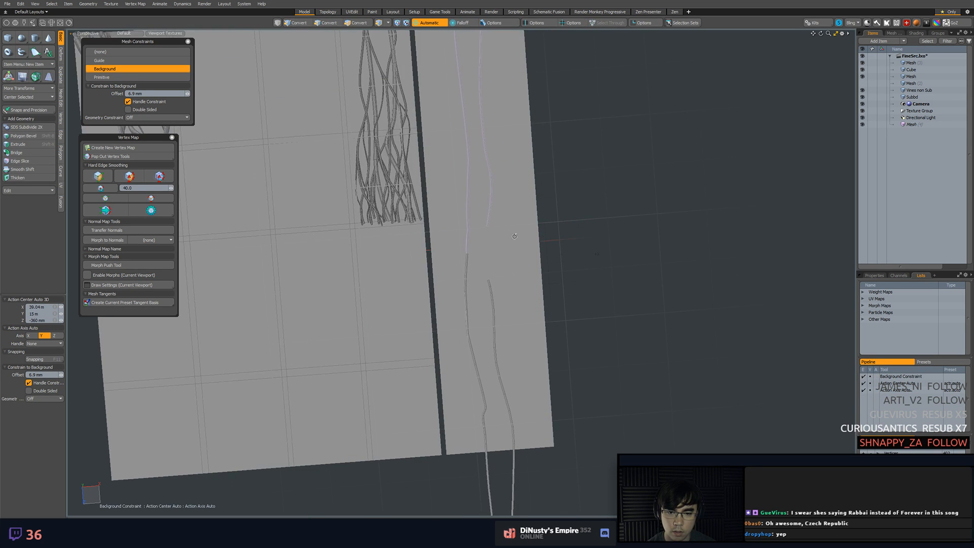
click(494, 309)
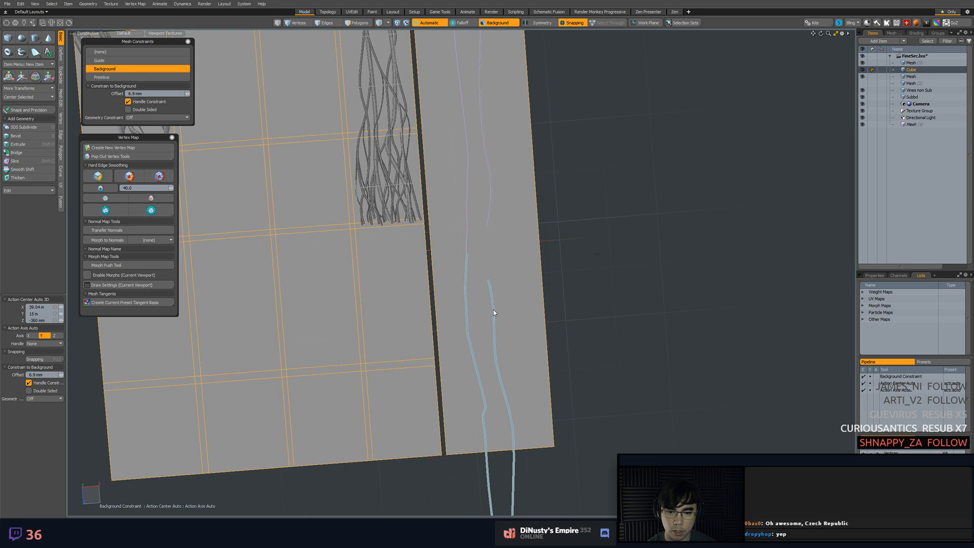
click(493, 310)
alt+shift+drag(519, 291, 534, 256)
scroll(534, 248, down, 3)
alt+shift+drag(527, 216, 496, 176)
alt+shift+drag(524, 358, 522, 299)
scroll(532, 319, up, 3)
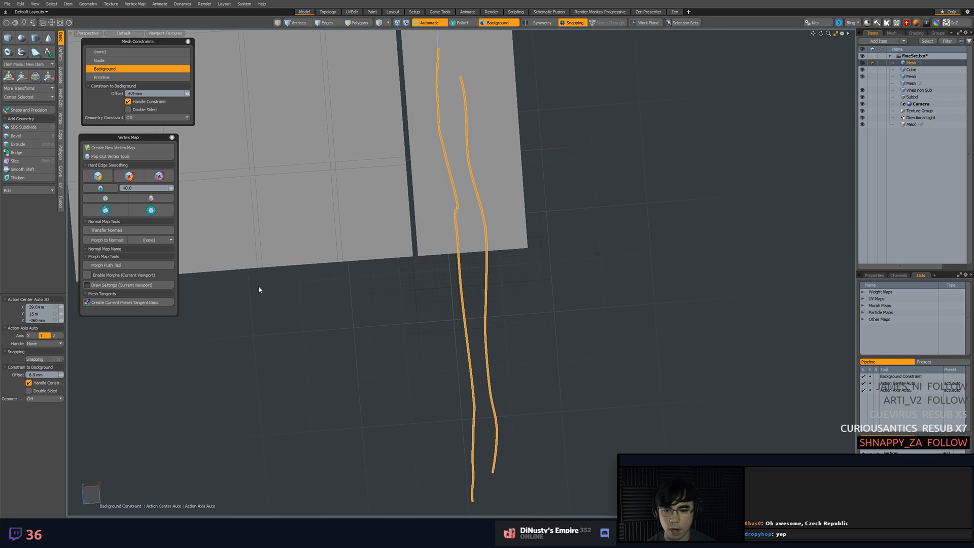
Try to draw a third tube vine from below the strip up beside the other two, then undo its points
click(22, 55)
click(543, 419)
click(501, 307)
click(502, 234)
click(497, 172)
alt+shift+drag(492, 93, 506, 242)
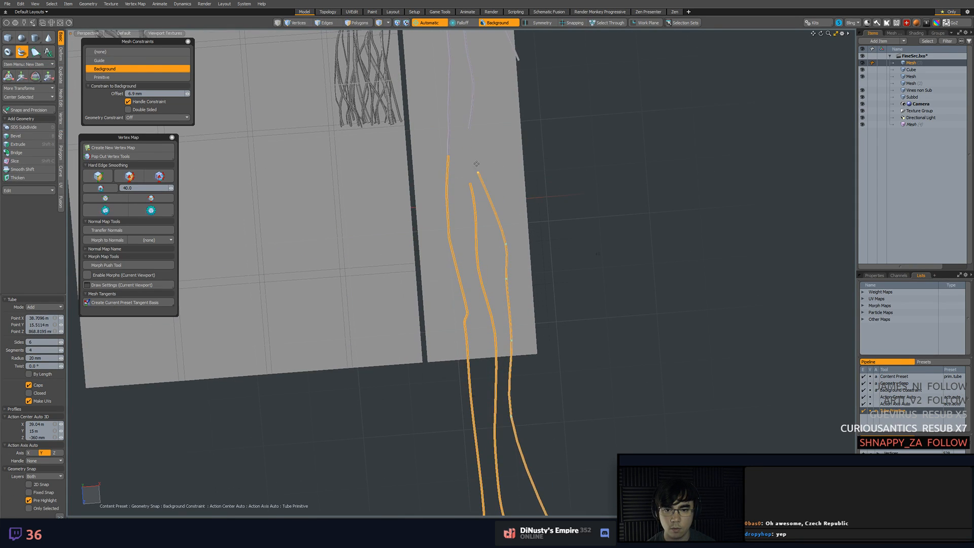
alt+shift+drag(483, 95, 495, 180)
click(498, 184)
click(495, 147)
scroll(497, 110, down, 5)
alt+shift+drag(450, 113, 458, 191)
key(ctrl+z)
key(ctrl+z)
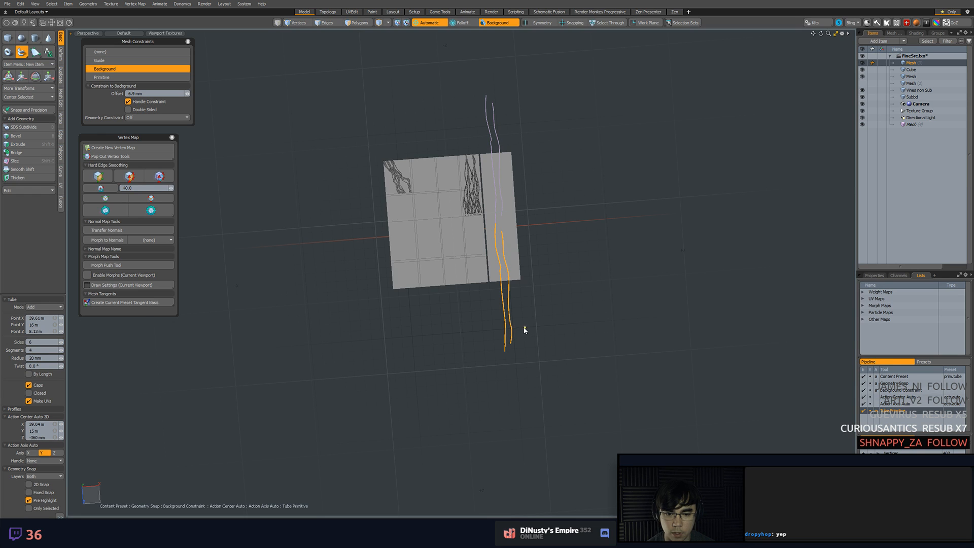
Try again to draw a third tube vine beside the shifted pair, starting below the strip
scroll(517, 302, up, 3)
mouse_move(556, 329)
alt+mouse_down()
mouse_move(576, 312)
mouse_move(565, 315)
alt+mouse_up()
click(500, 333)
click(495, 307)
click(498, 266)
alt+drag(514, 172, 528, 234)
alt+shift+drag(523, 243, 524, 299)
click(502, 311)
click(499, 271)
click(507, 224)
Undo the placed tube points, leave the Tube tool and turn snapping off
key(ctrl+z)
key(ctrl+z)
key(ctrl+z)
key(ctrl+z)
key(ctrl+z)
key(ctrl+z)
scroll(534, 216, down, 5)
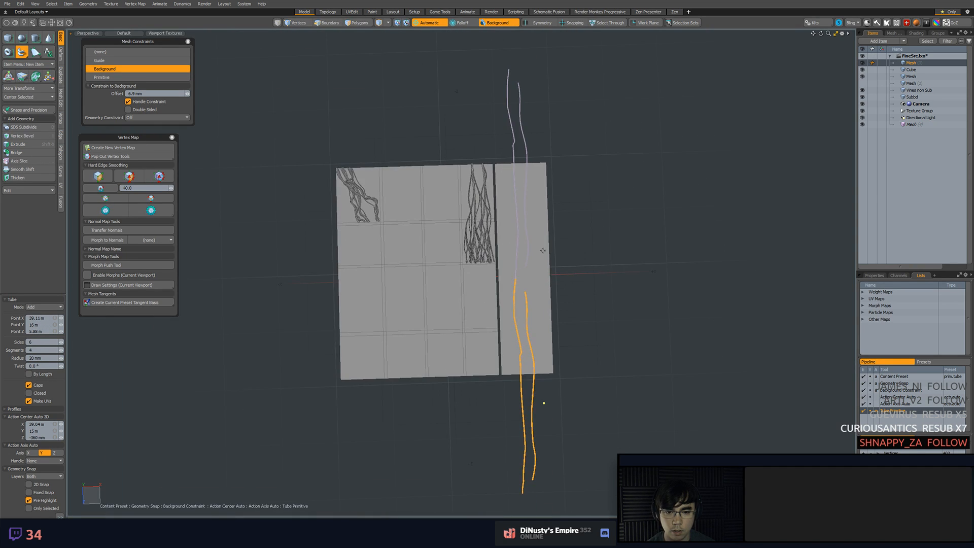
key(q)
scroll(566, 270, up, 2)
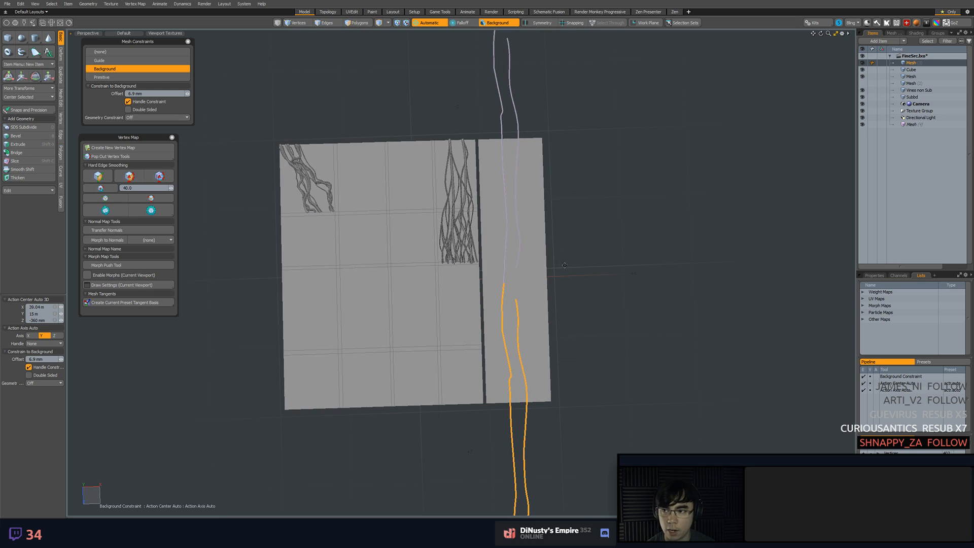
Try a tube vine down the strip's outer side, repositioning its middle and end points to straighten and lengthen it
click(21, 52)
click(535, 164)
click(532, 190)
click(538, 245)
click(544, 296)
click(532, 315)
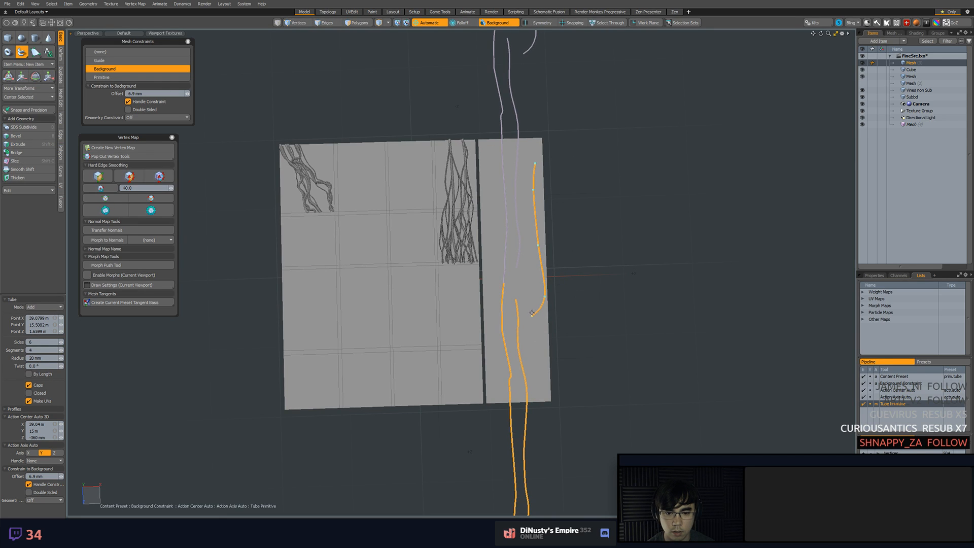
drag(531, 319, 538, 364)
drag(545, 299, 532, 293)
drag(533, 165, 530, 111)
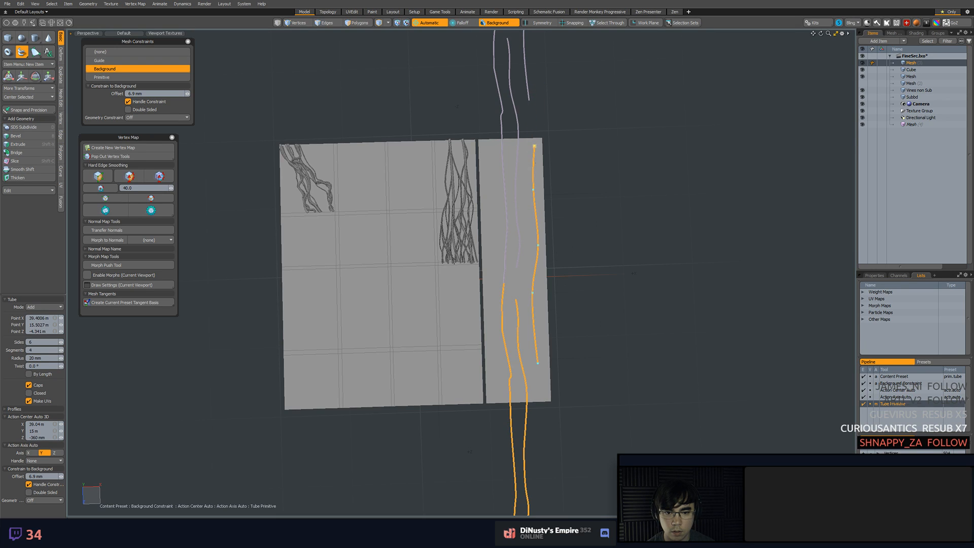
drag(534, 146, 534, 144)
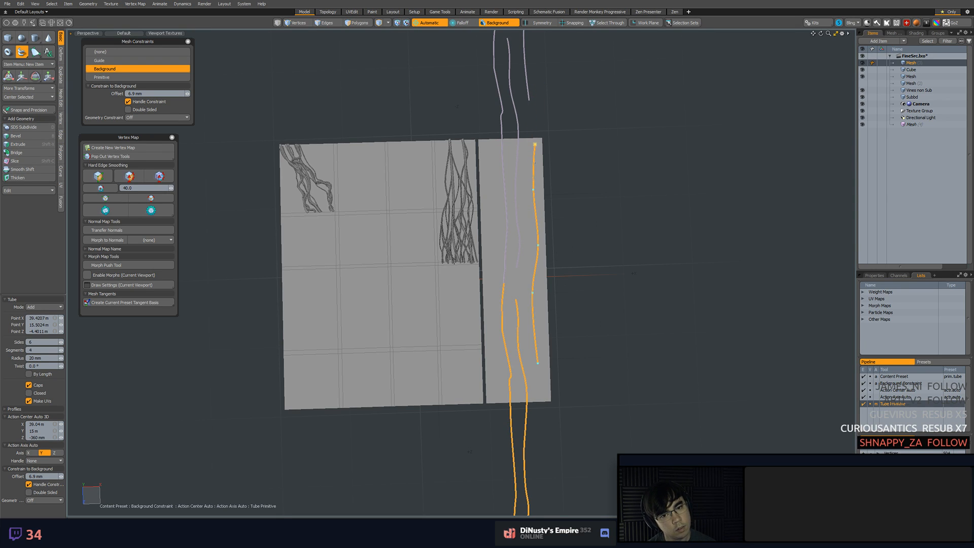
Undo the point moves and the outer tube vine, then drop the Tube tool
key(ctrl+z)
key(ctrl+z)
key(ctrl+z)
key(ctrl+z)
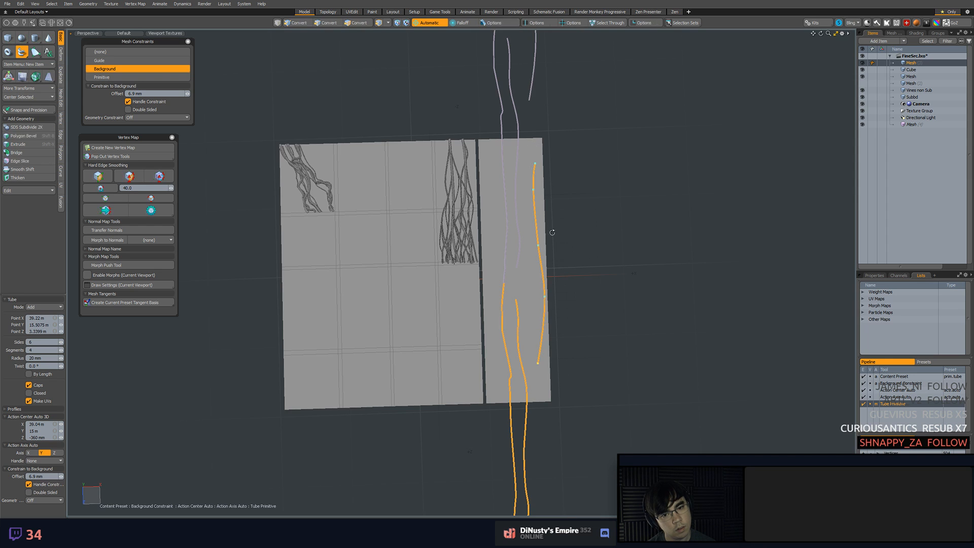
alt+shift+drag(548, 204, 551, 174)
key(ctrl+z)
key(ctrl+z)
key(ctrl+z)
key(ctrl+z)
key(space)
Try to draw the outer tube vine again along the strip and past its lower edge, then discard it
alt+shift+drag(529, 115, 517, 95)
scroll(523, 152, up, 2)
alt+shift+drag(535, 278, 533, 227)
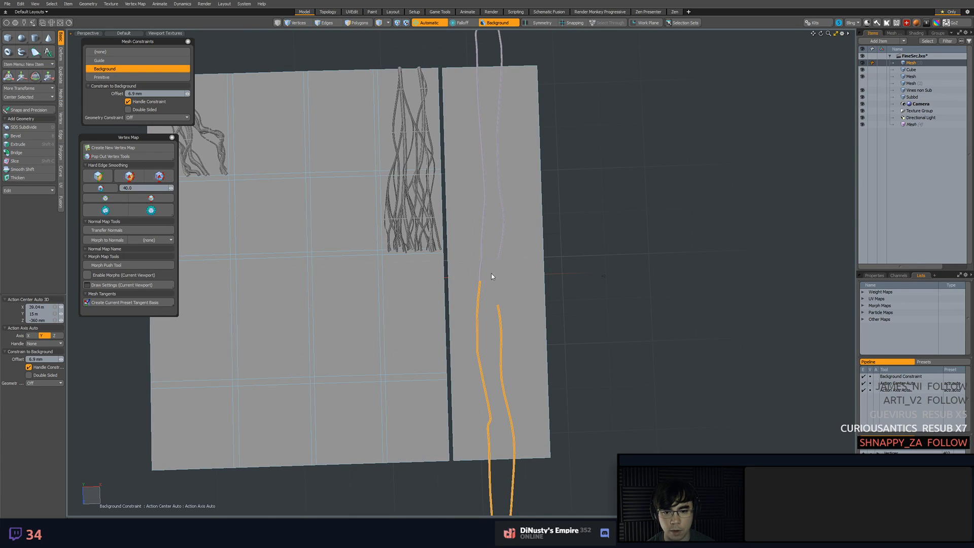
click(21, 52)
drag(518, 50, 518, 99)
click(529, 217)
click(526, 258)
alt+shift+drag(536, 298, 520, 200)
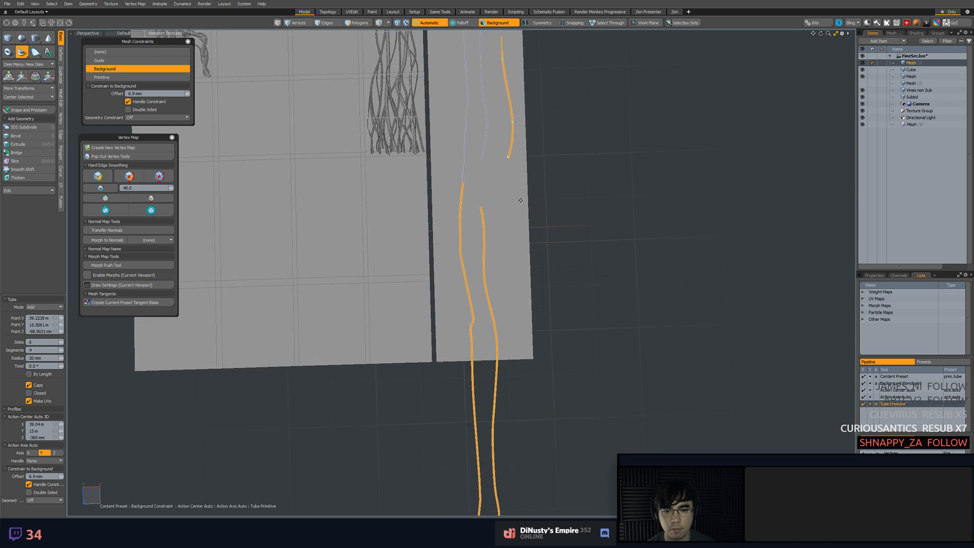
shift+click(521, 425)
click(511, 361)
click(500, 305)
click(502, 227)
click(506, 183)
alt+drag(527, 151, 568, 274)
scroll(582, 246, down, 5)
key(space)
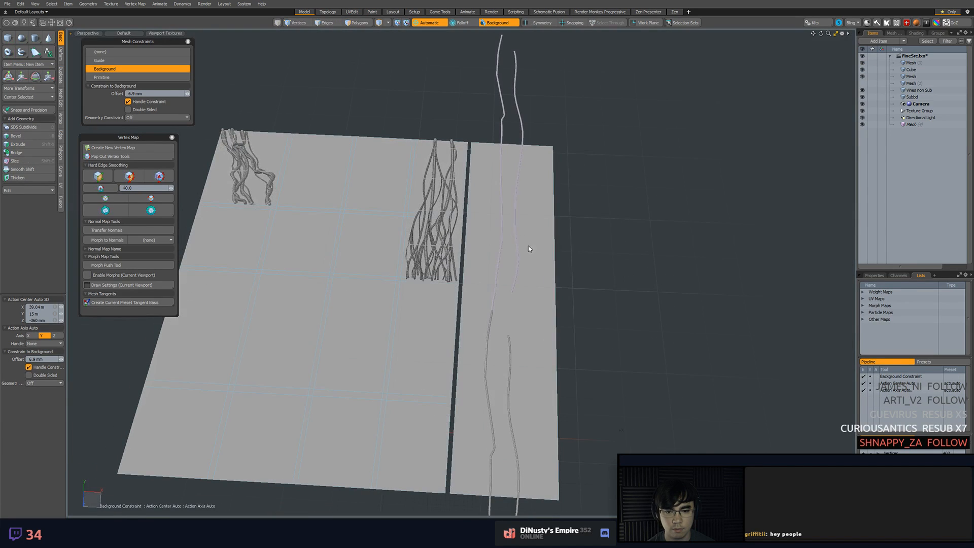
Select the instanced vines extending above the strip and switch the viewport to the Top view
click(519, 245)
alt+drag(519, 245, 555, 302)
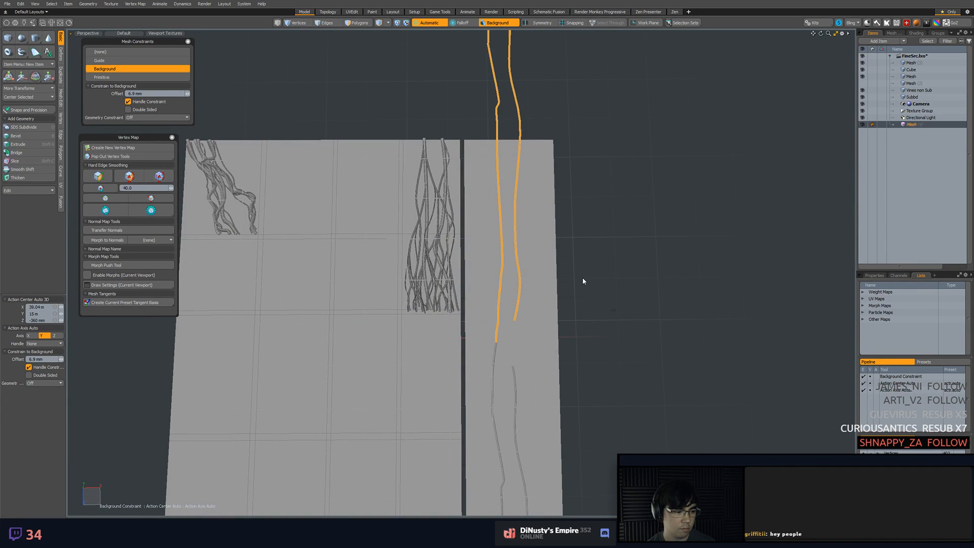
key(KP_1)
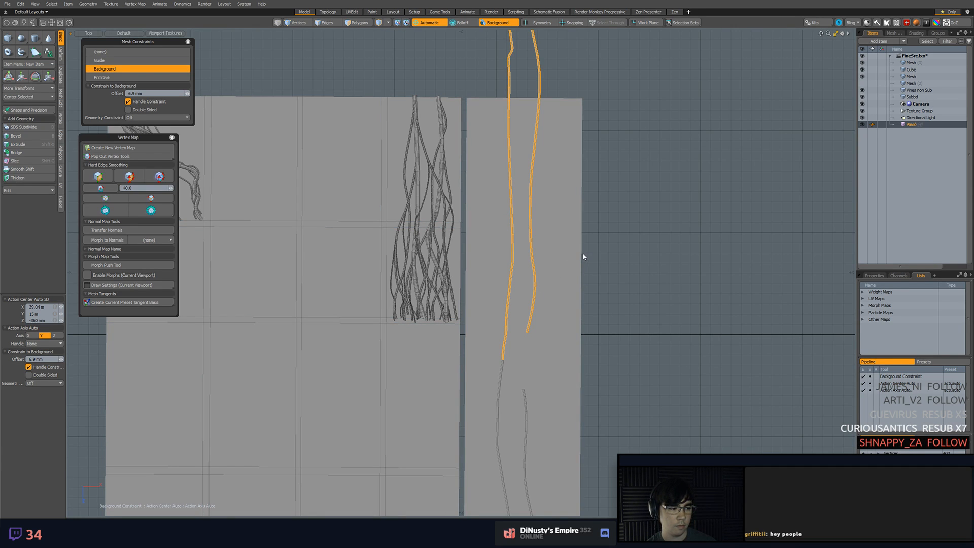
scroll(583, 257, up, 2)
middle_drag(583, 257, 482, 355)
click(21, 52)
middle_drag(426, 190, 414, 215)
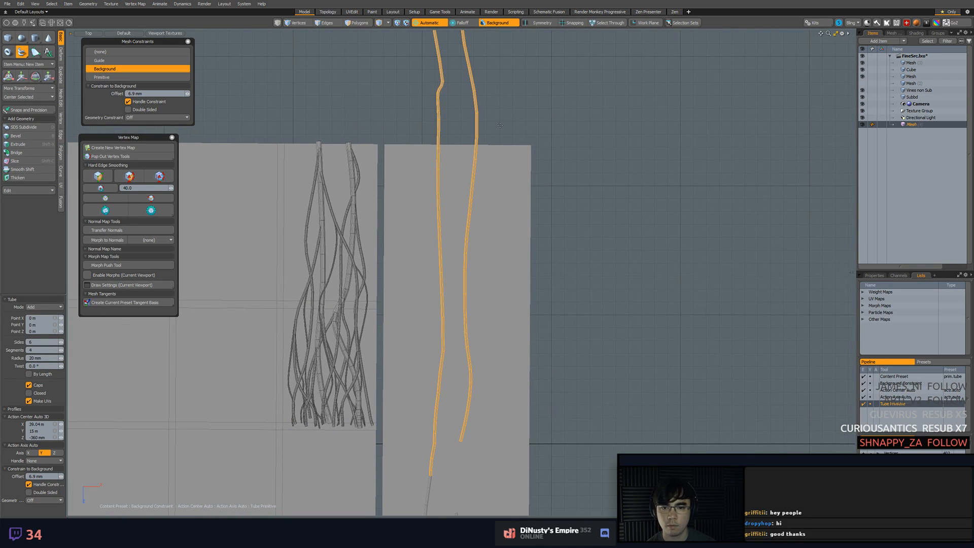
scroll(499, 218, down, 2)
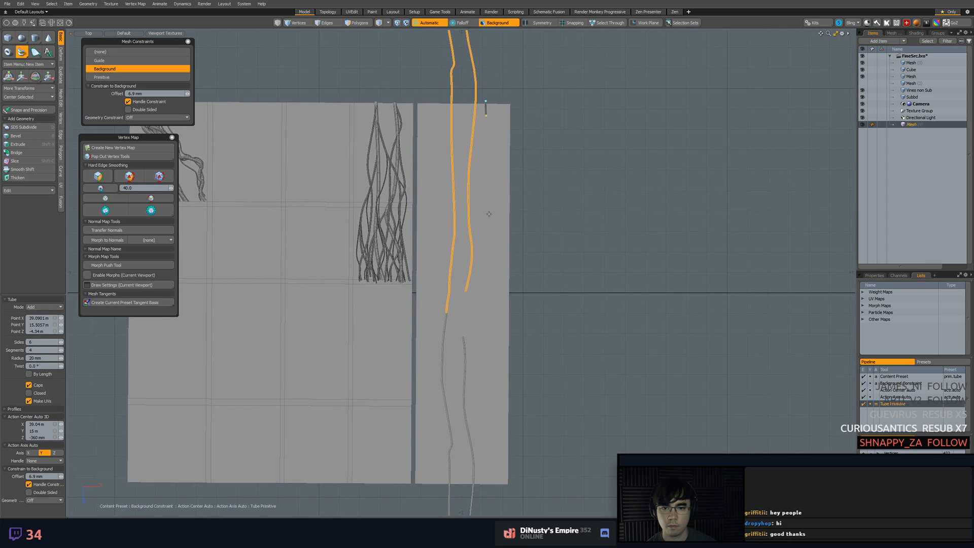
key(space)
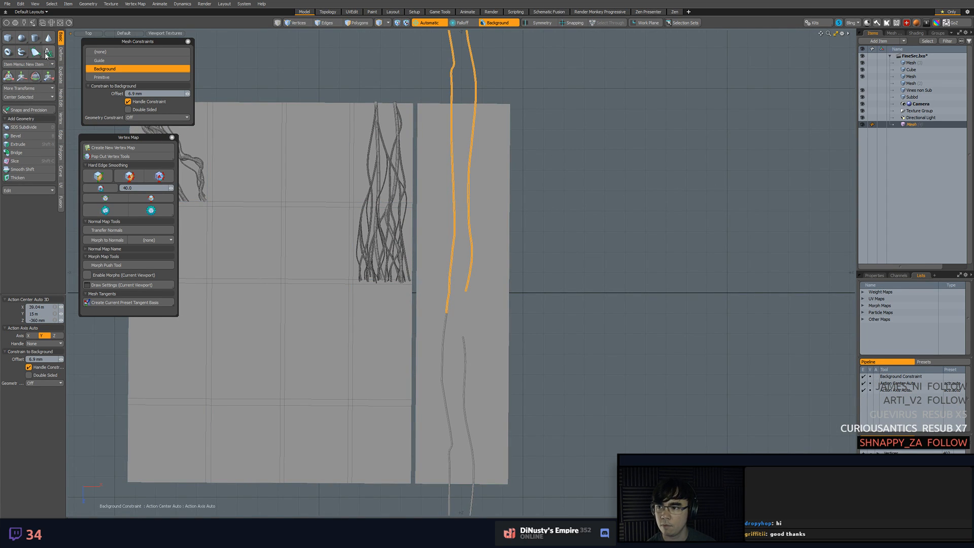
Start a tube vine at the strip's lower outer corner, extending its lower end past the edge and angling its upper point inward
click(21, 52)
middle_drag(496, 479, 493, 426)
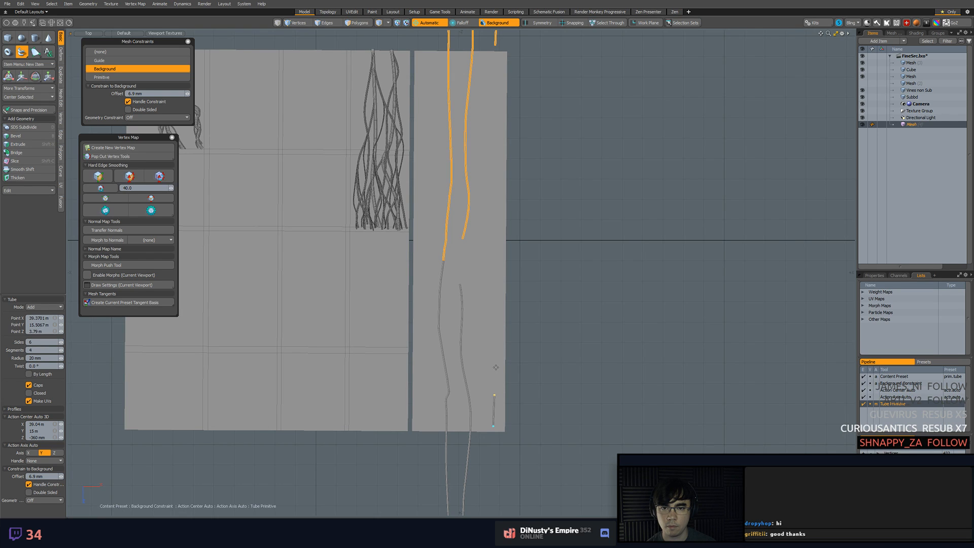
middle_drag(495, 360, 515, 429)
drag(511, 427, 510, 449)
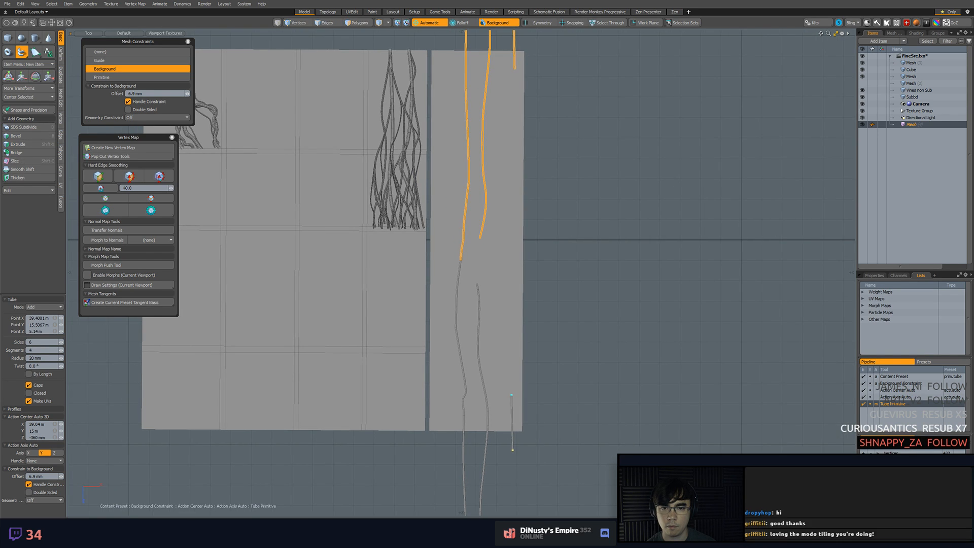
drag(512, 396, 503, 404)
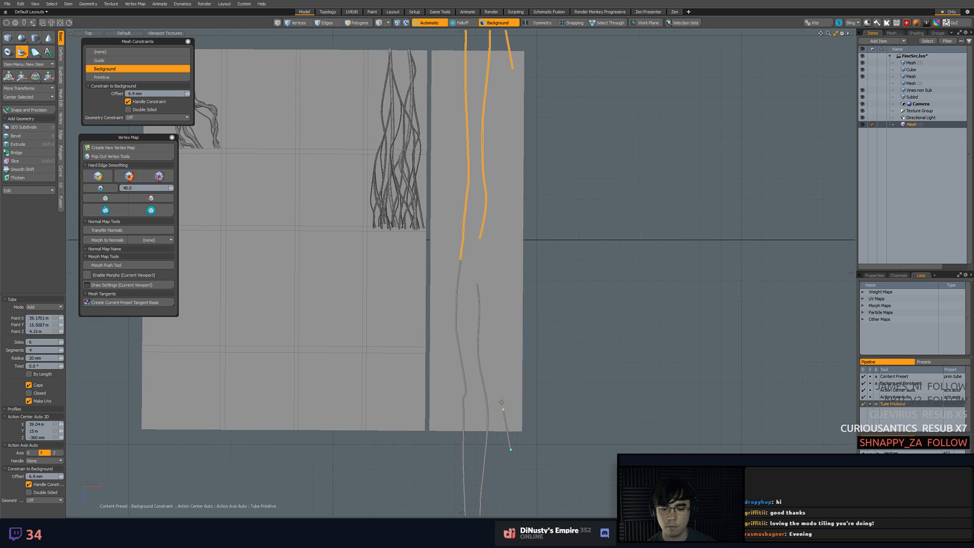
Continue the outer tube vine up to the strip's upper edge, align its end with the instanced vine, then drop the Tube tool and deselect
middle_drag(490, 263, 500, 300)
click(501, 278)
click(497, 242)
click(496, 197)
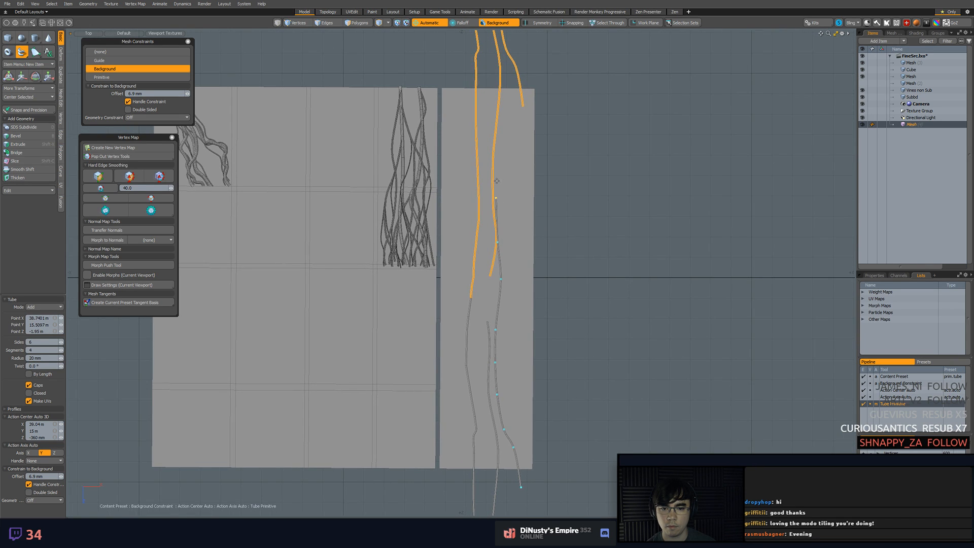
scroll(523, 107, up, 4)
click(518, 111)
alt+drag(536, 174, 504, 171)
drag(518, 113, 526, 65)
scroll(528, 57, down, 3)
alt+drag(530, 167, 538, 189)
key(q)
click(580, 248)
Select the vertex at the outer vine's upper end, turn snapping on with the Move transform active, then drop the transform
ctrl+alt+drag(546, 84, 551, 150)
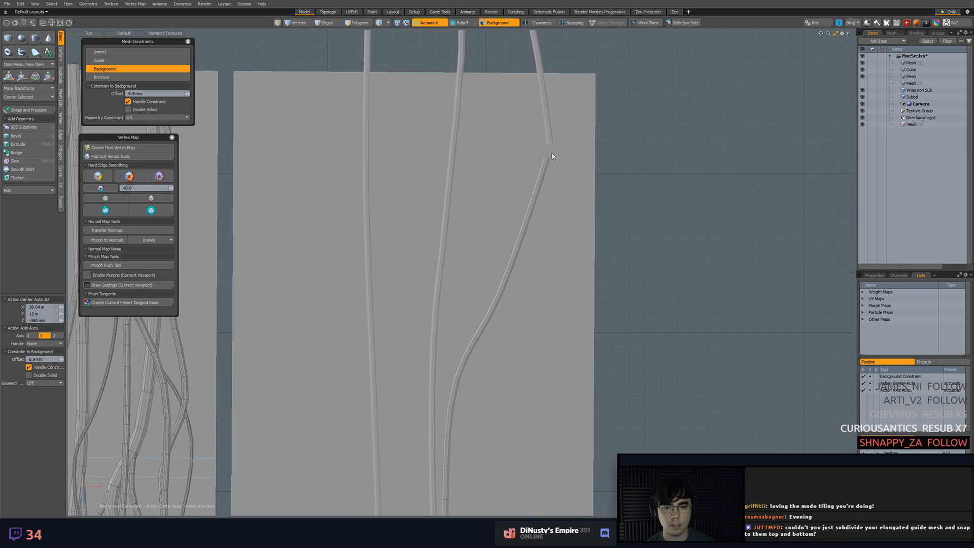
click(551, 152)
key(1)
click(547, 157)
key(w)
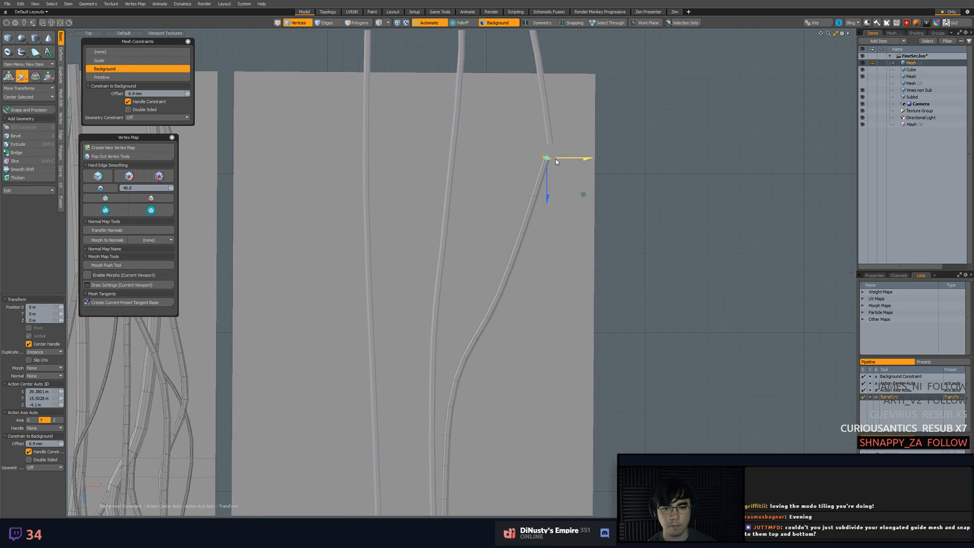
key(F11)
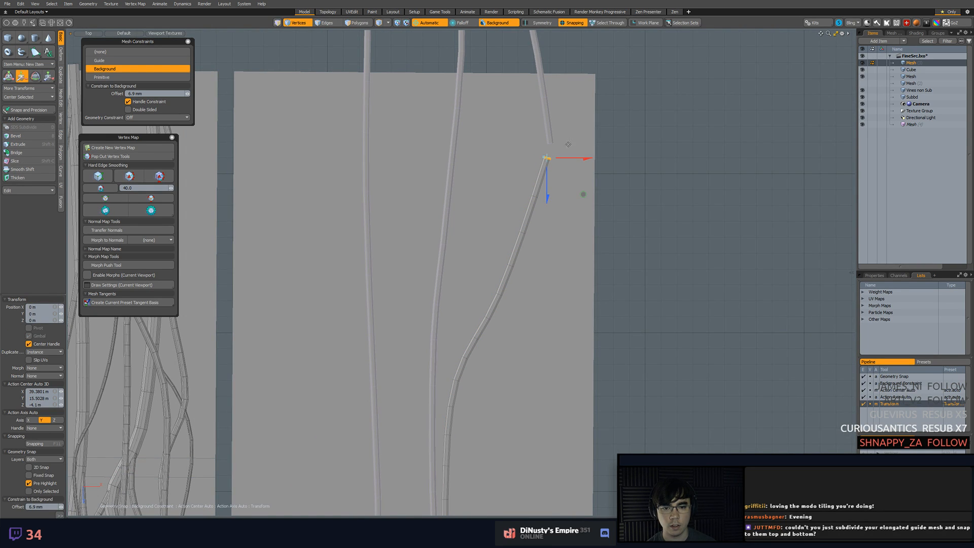
key(space)
scroll(582, 157, down, 5)
scroll(567, 151, up, 5)
scroll(546, 205, down, 6)
alt+shift+drag(546, 205, 555, 165)
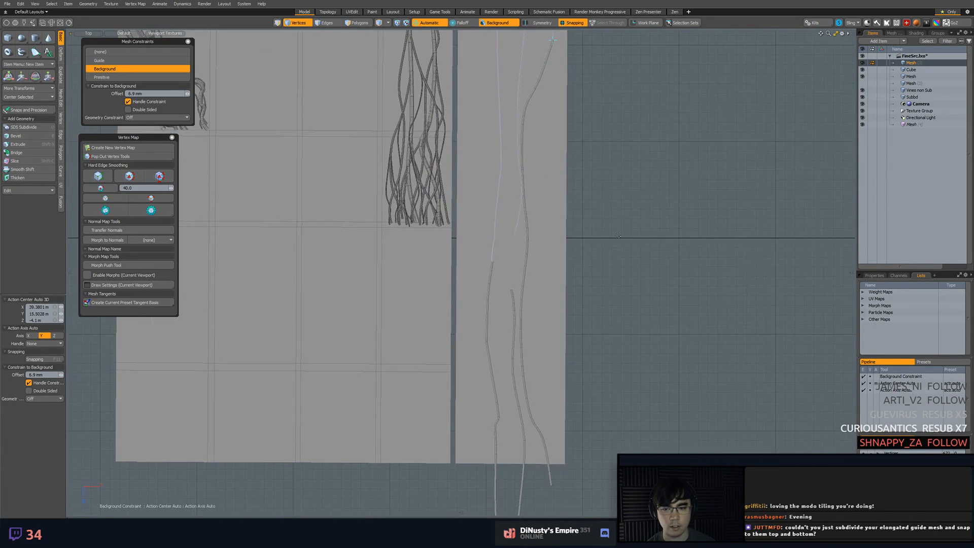
Start a new tube vine near the strip's lower edge and place its points up along the strip's inner side
click(21, 52)
alt+shift+drag(510, 466, 509, 456)
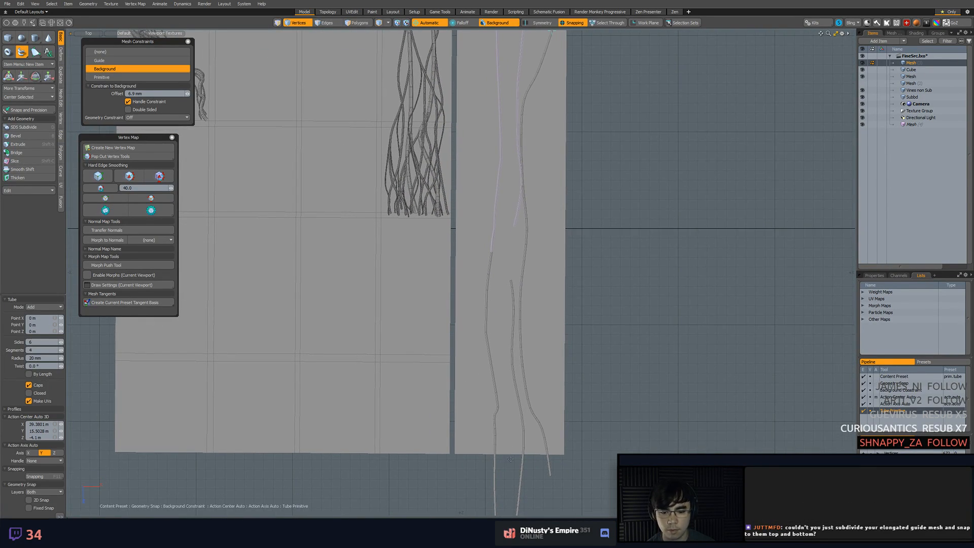
click(465, 430)
click(470, 329)
click(470, 286)
click(479, 237)
click(486, 191)
Continue the inner tube vine to the strip's upper edge and bring its end to the instanced vine's lower end
alt+shift+drag(496, 128, 517, 252)
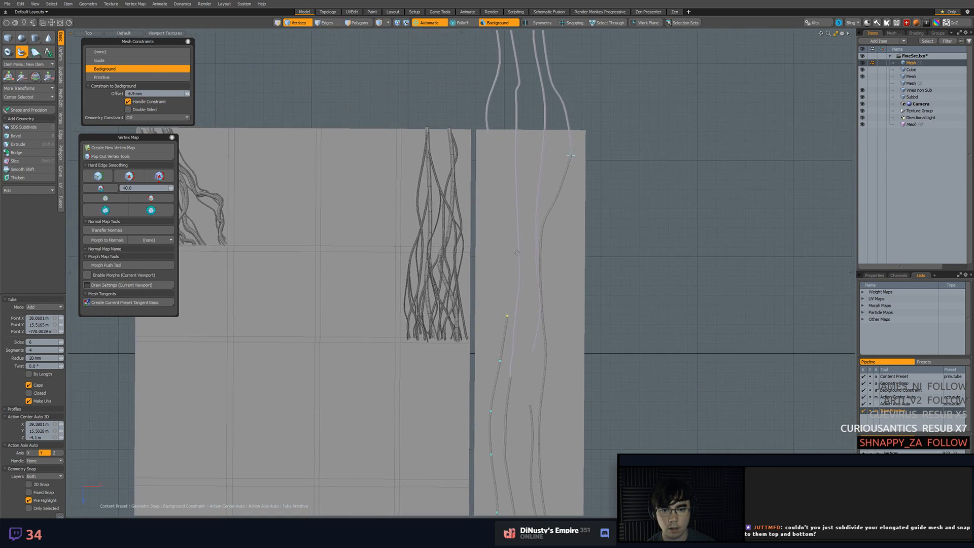
click(523, 220)
click(521, 180)
ctrl+alt+drag(500, 135, 548, 172)
alt+shift+drag(548, 173, 463, 148)
key(F11)
Reposition the inner tube vine's points near the upper edge to smooth its bend into the instanced vine
drag(493, 177, 527, 235)
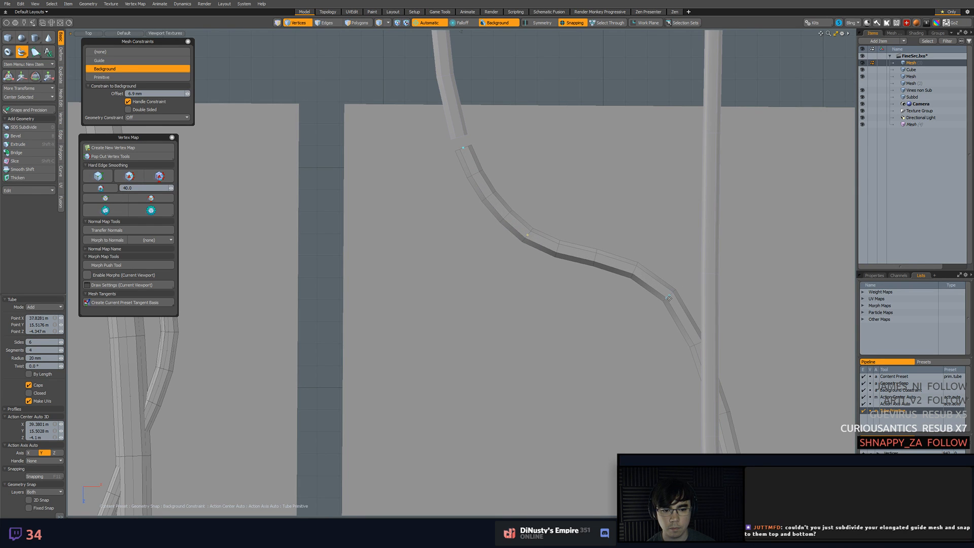
drag(670, 298, 584, 359)
alt+shift+drag(583, 359, 439, 47)
ctrl+alt+drag(538, 335, 512, 345)
alt+shift+drag(512, 345, 577, 384)
alt+shift+drag(515, 66, 546, 185)
alt+shift+drag(630, 149, 573, 223)
alt+shift+drag(611, 257, 554, 178)
mouse_move(554, 178)
alt+shift+mouse_down()
mouse_move(543, 210)
mouse_move(551, 190)
alt+shift+mouse_up()
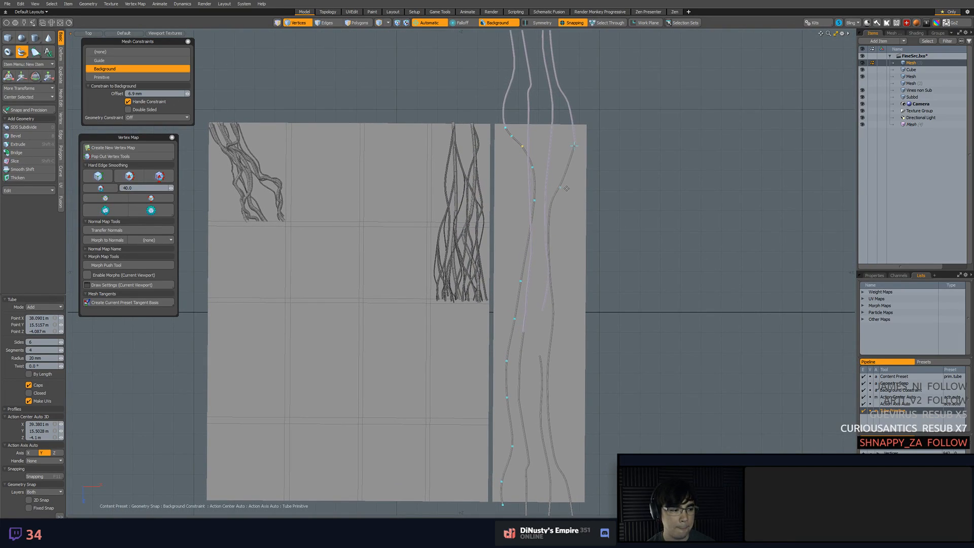
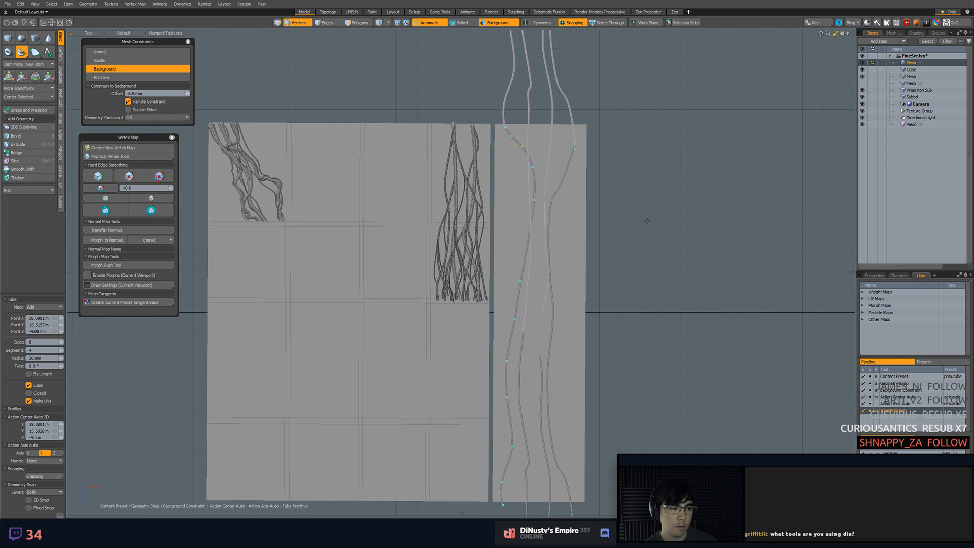
Examine the vines along the strip and across its upper tiling seam for unevenness in the inner vine
alt+shift+drag(603, 298, 606, 273)
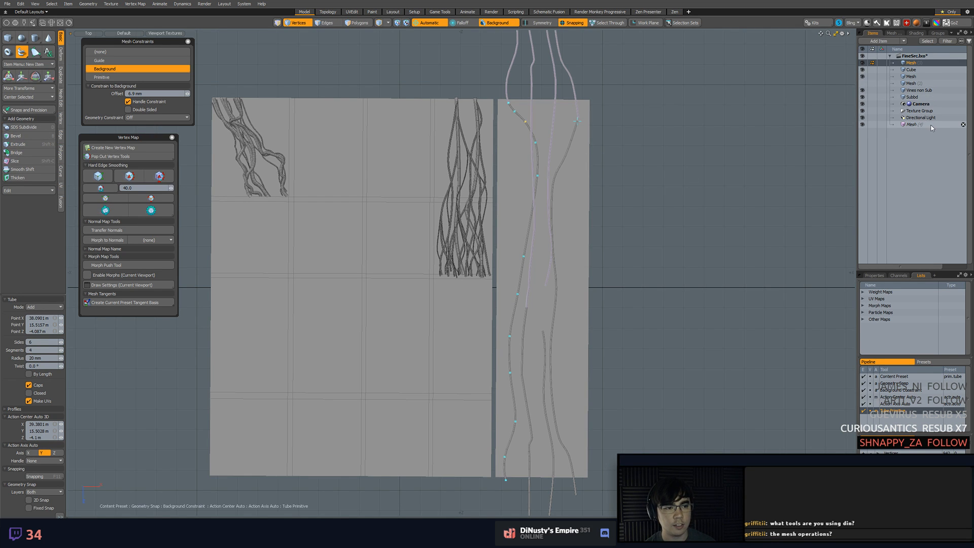
alt+shift+drag(635, 217, 659, 313)
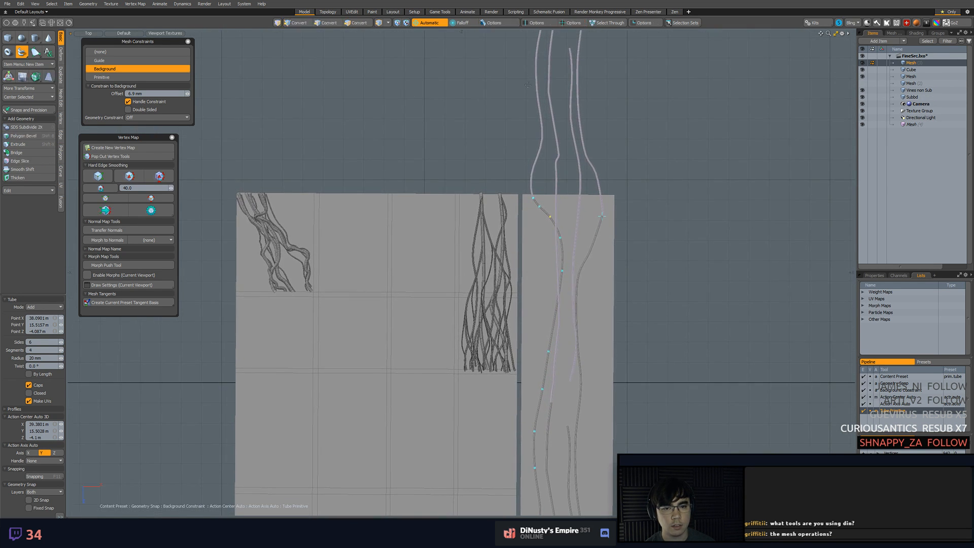
alt+shift+drag(589, 114, 599, 188)
alt+shift+drag(647, 257, 623, 147)
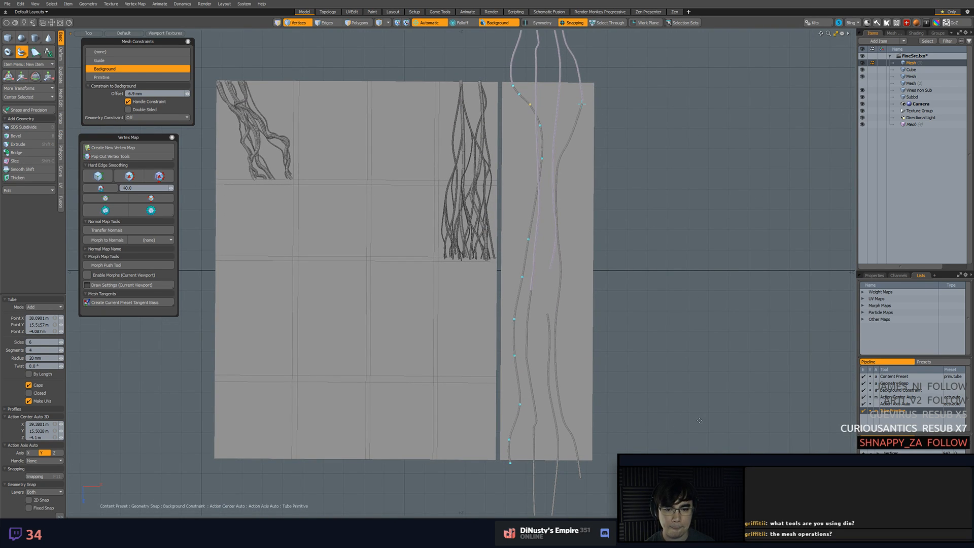
alt+shift+drag(689, 402, 667, 319)
ctrl+alt+drag(573, 274, 610, 378)
ctrl+alt+drag(610, 378, 622, 295)
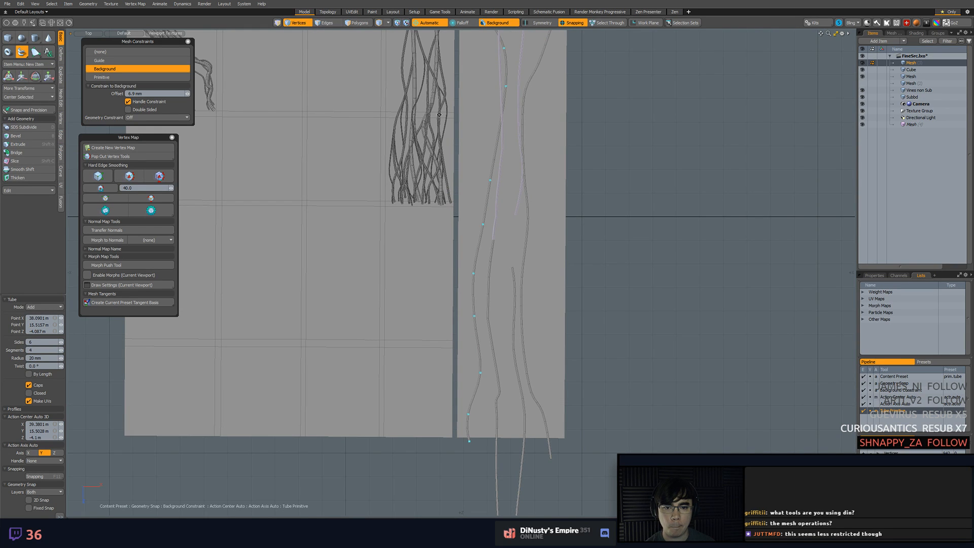
alt+shift+drag(392, 118, 522, 228)
ctrl+alt+drag(506, 102, 517, 125)
Reposition the inner tube vine's points in the strip's upper part to even out its bend below the upper edge
key(F11)
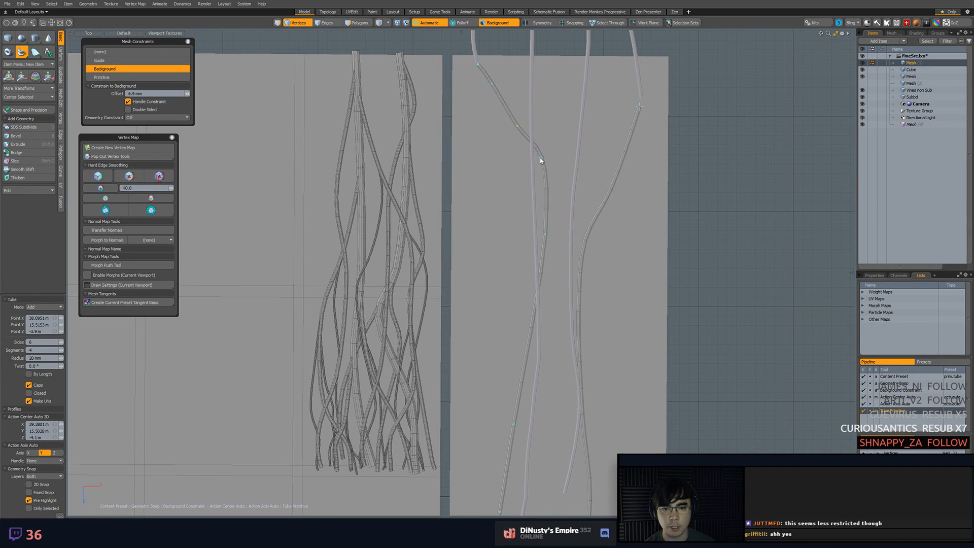
drag(540, 157, 525, 170)
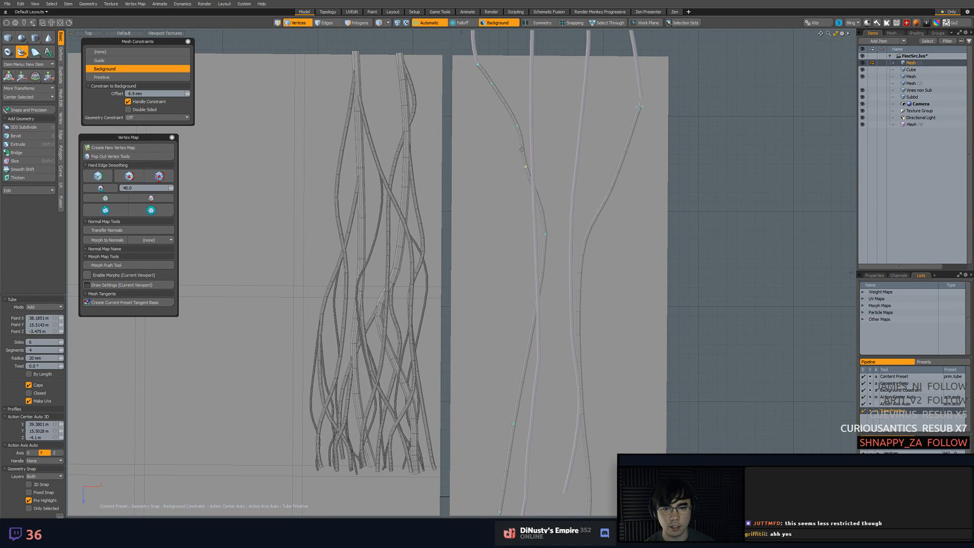
drag(492, 87, 487, 90)
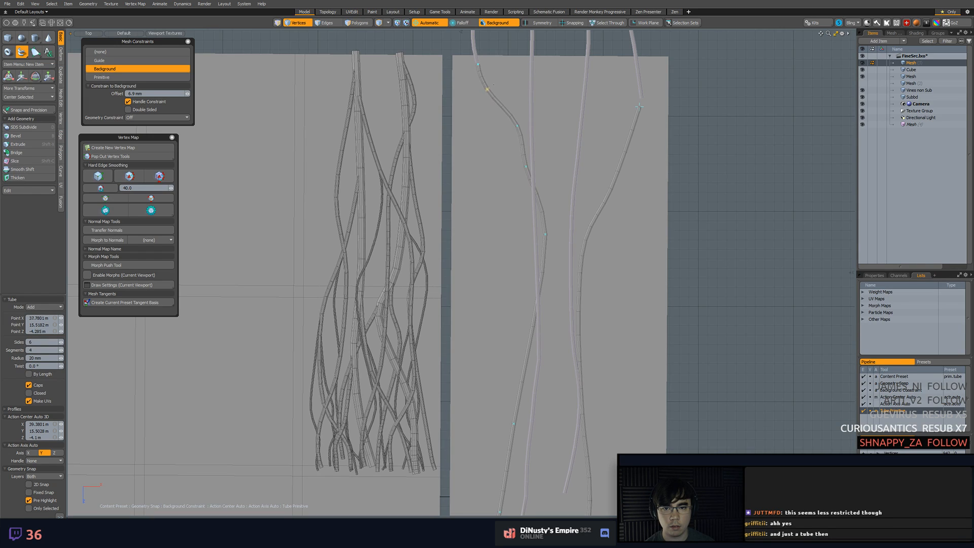
drag(517, 128, 505, 138)
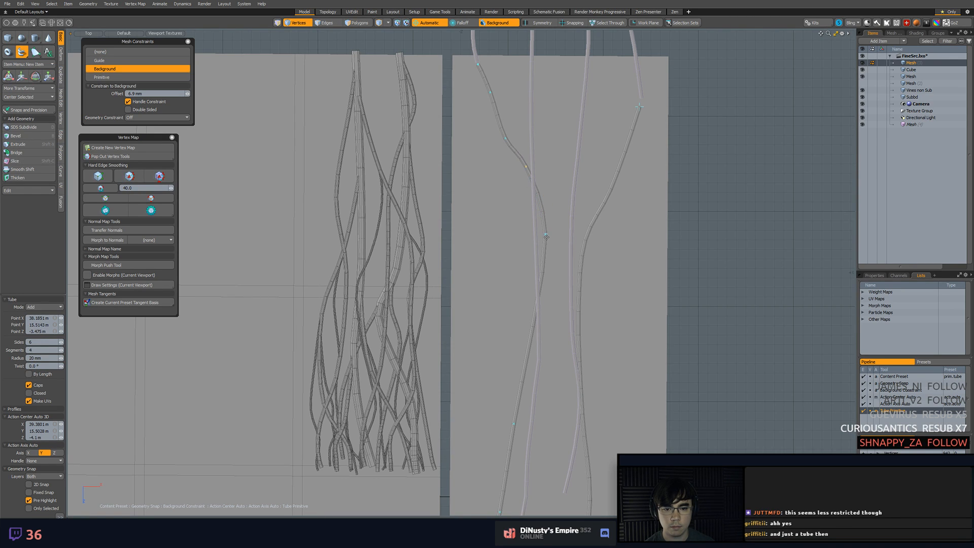
drag(545, 234, 547, 249)
drag(543, 210, 532, 215)
Adjust the inner tube vine's points in the middle of the strip to smooth its curve along the neighbouring vine
alt+shift+drag(557, 265, 557, 200)
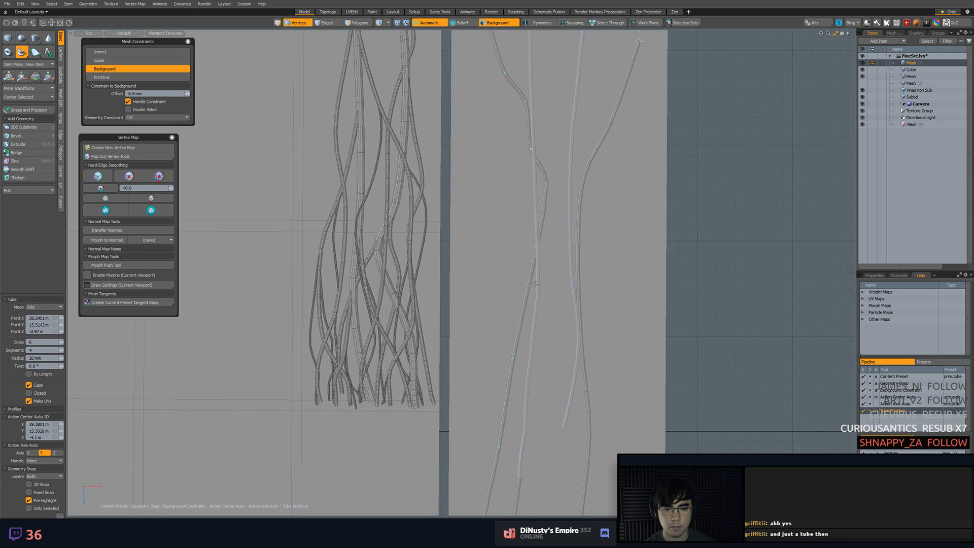
drag(530, 276, 541, 287)
drag(536, 221, 544, 222)
alt+shift+drag(518, 384, 516, 295)
alt+shift+drag(512, 367, 472, 228)
ctrl+alt+drag(472, 228, 481, 283)
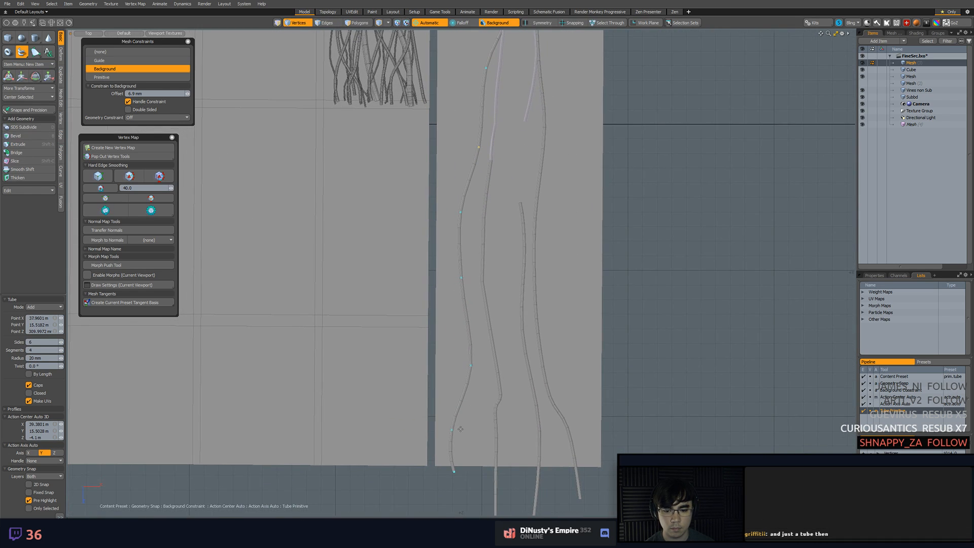
drag(451, 430, 471, 426)
drag(449, 428, 451, 431)
key(ctrl+z)
Start a new tube vine at the strip's lower edge between the two outer vines and set its radius to 48 mm
alt+shift+drag(543, 230, 545, 301)
scroll(546, 300, down, 5)
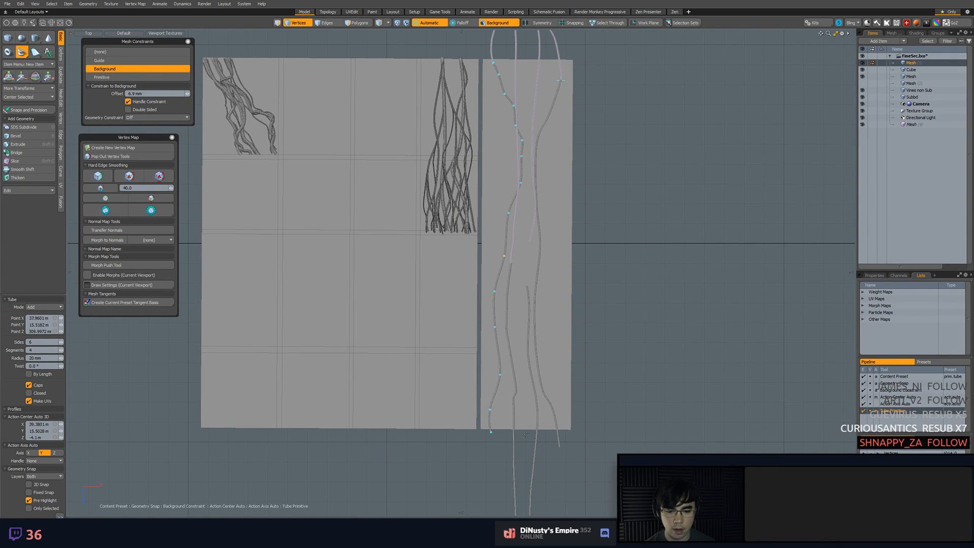
scroll(531, 435, up, 6)
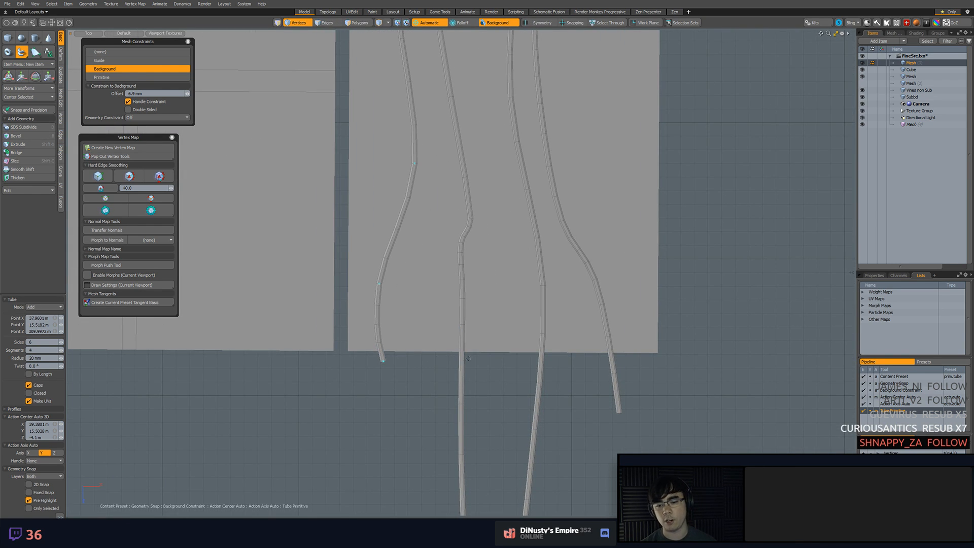
key(space)
click(22, 51)
click(562, 363)
click(561, 273)
alt+shift+drag(552, 211, 577, 296)
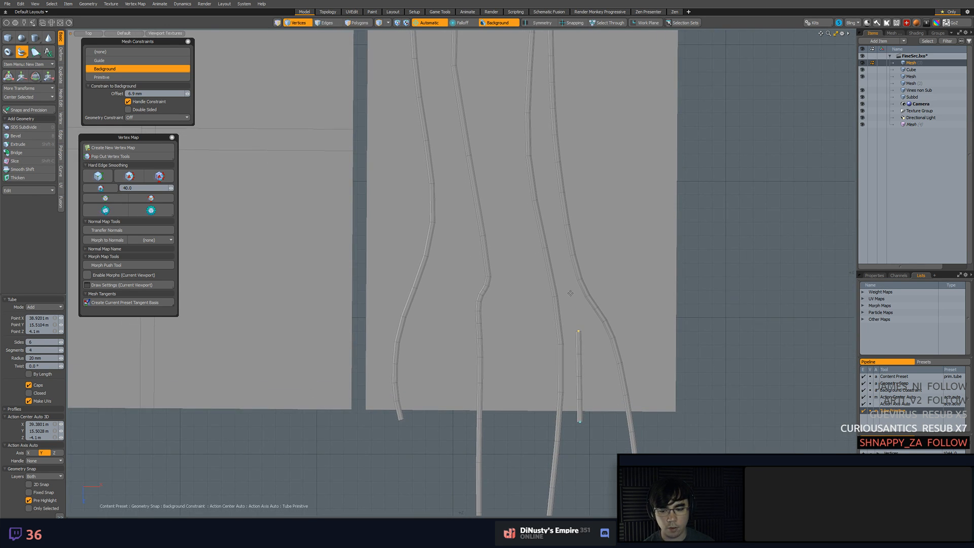
drag(62, 360, 62, 360)
Continue the thick tube vine up between the two outer vines to the middle of the strip
alt+shift+drag(541, 313, 541, 400)
drag(570, 339, 558, 309)
alt+shift+drag(554, 210, 569, 311)
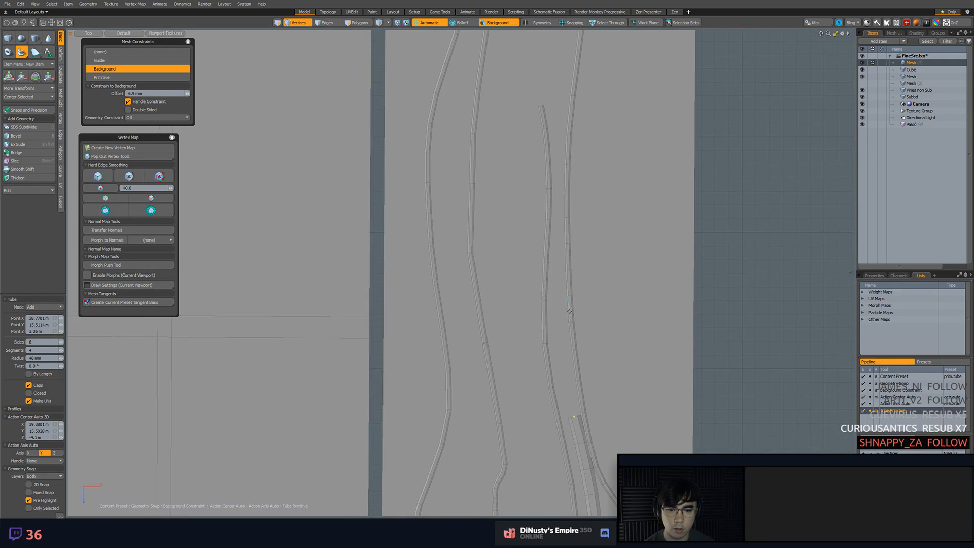
click(565, 291)
alt+shift+drag(552, 145, 583, 307)
click(584, 236)
click(571, 148)
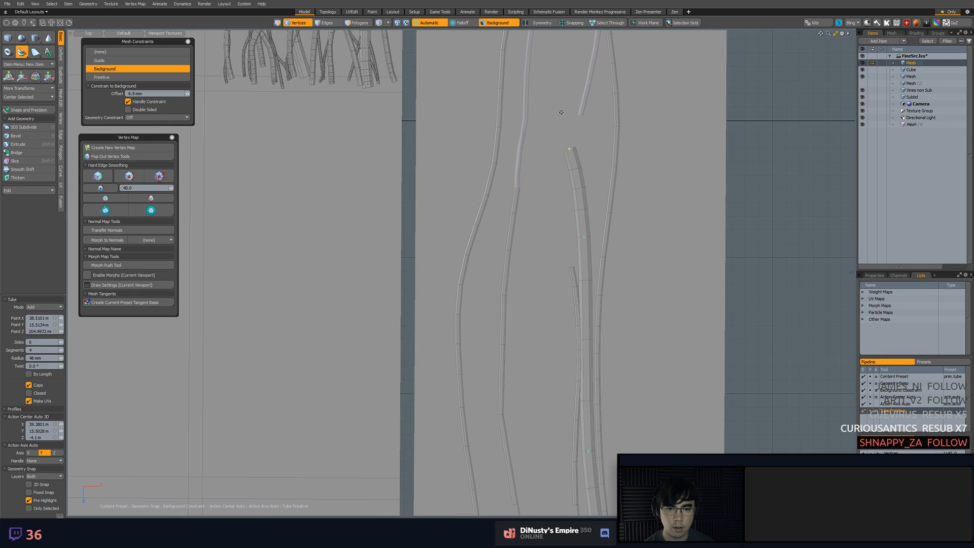
Continue the thick tube vine toward the strip's upper edge, bending it outward to end at its instance's lower end
alt+shift+drag(568, 81, 597, 323)
click(605, 183)
alt+shift+drag(600, 116, 598, 291)
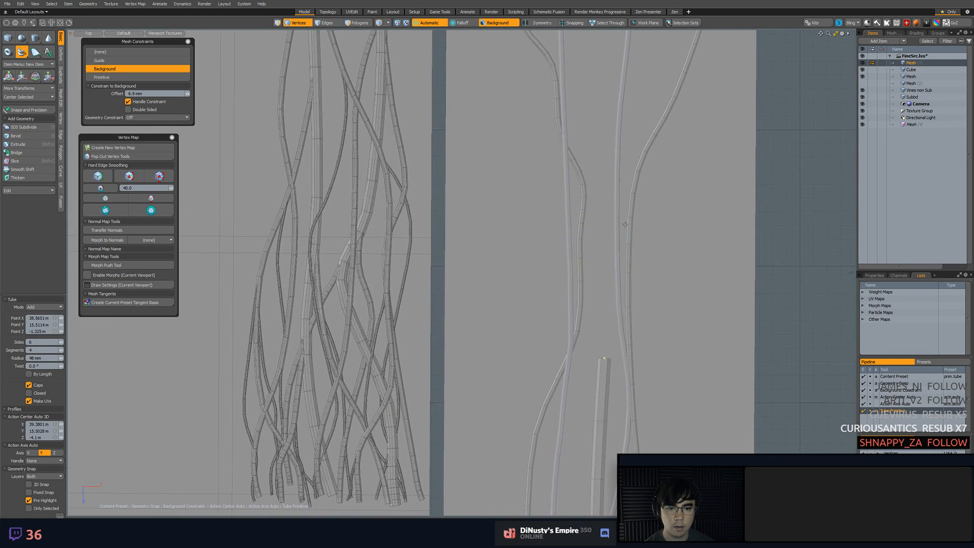
click(599, 146)
alt+shift+drag(601, 100, 607, 307)
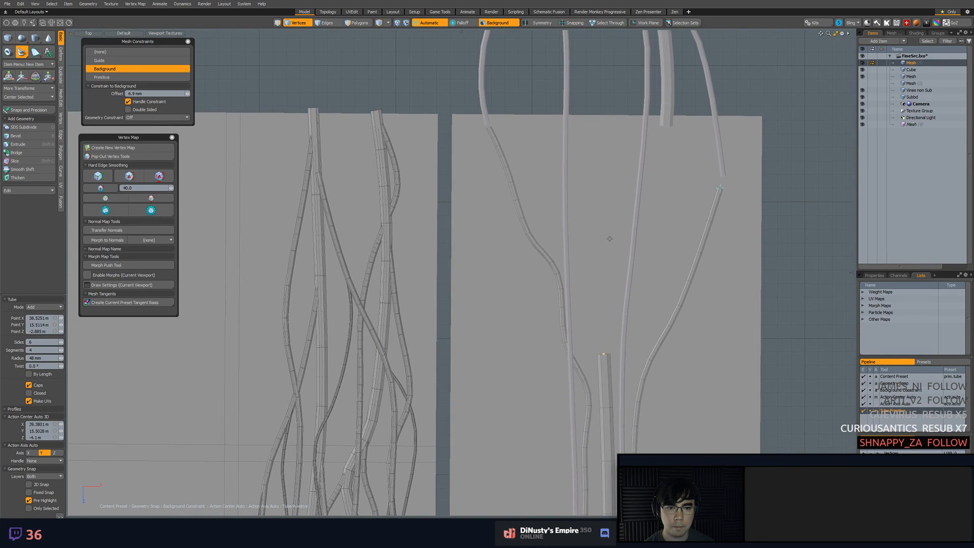
click(652, 253)
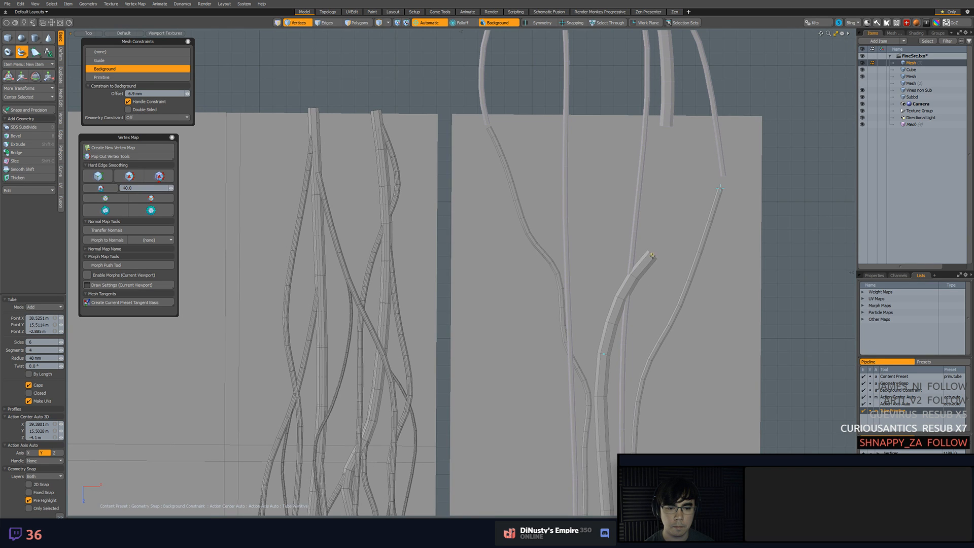
click(659, 182)
click(663, 136)
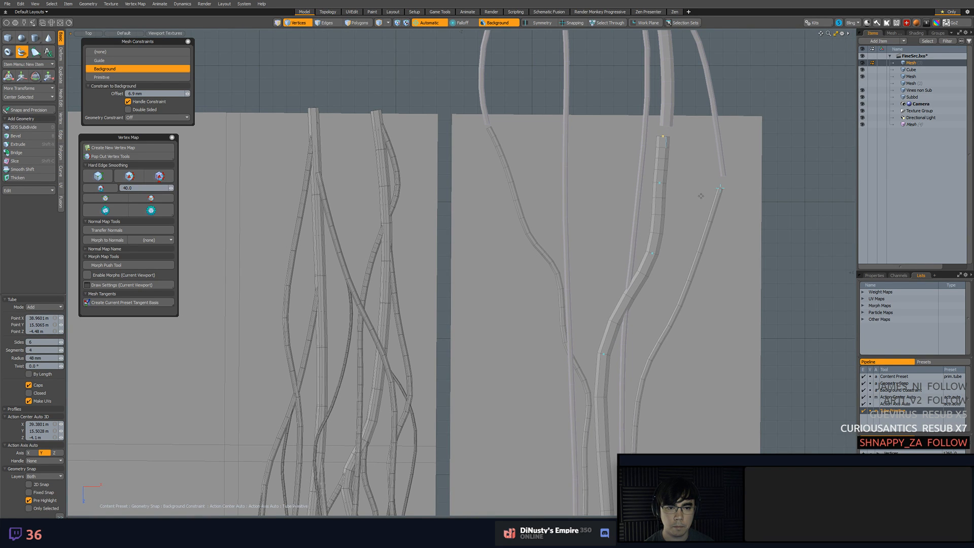
Start a second 48 mm tube vine at the strip's lower edge between the two inner vines and place points upward
scroll(663, 136, down, 5)
alt+shift+drag(652, 320, 615, 201)
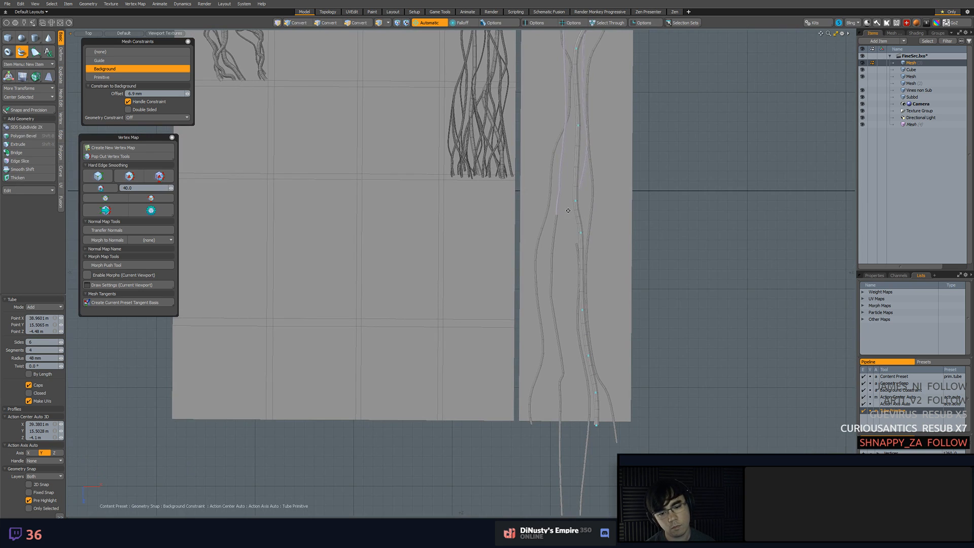
scroll(617, 276, up, 3)
mouse_move(617, 276)
alt+shift+mouse_down()
mouse_move(622, 256)
mouse_move(624, 264)
alt+shift+mouse_up()
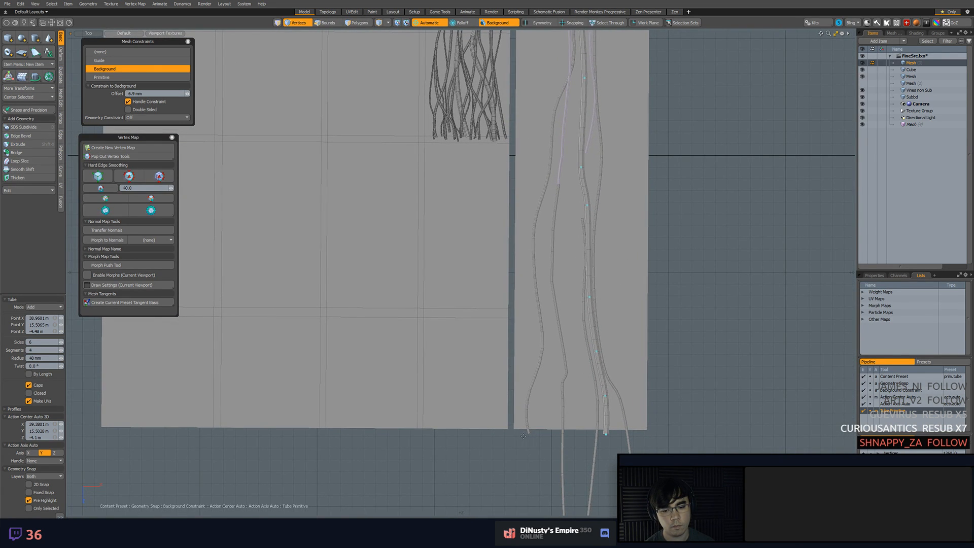
click(550, 396)
click(553, 327)
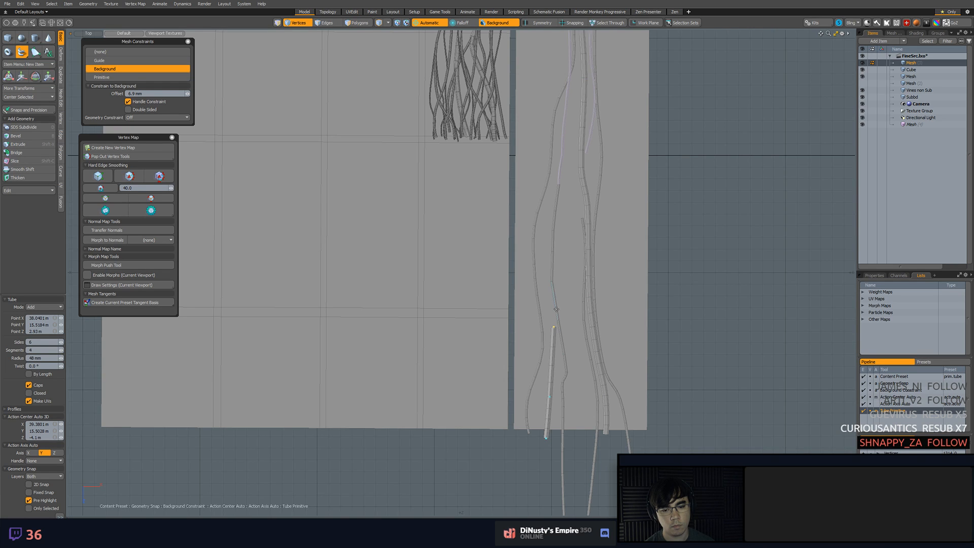
click(562, 273)
click(562, 169)
Continue the second thick tube vine up the strip's inner side and bring its end to its instance at the upper edge
alt+shift+drag(561, 148, 583, 243)
click(579, 215)
click(570, 185)
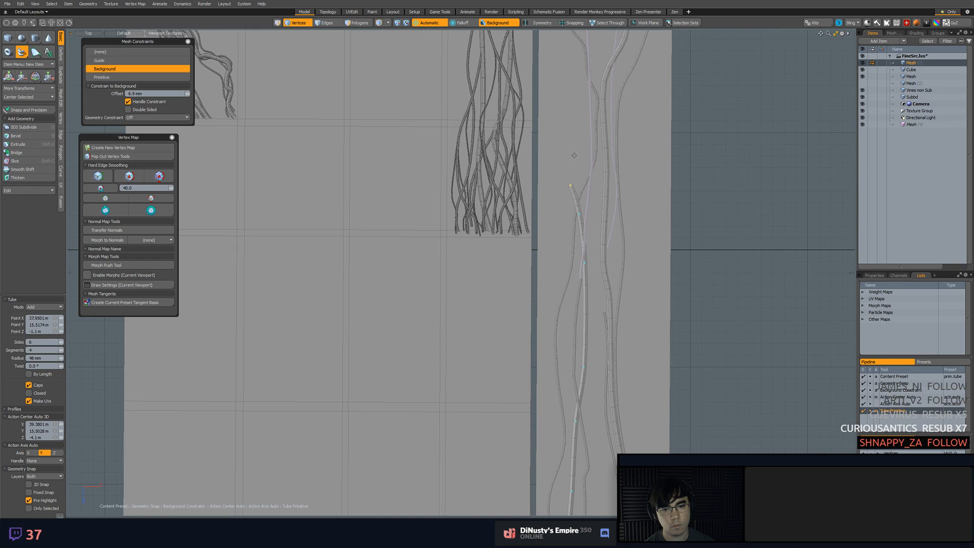
alt+shift+drag(573, 153, 586, 270)
click(588, 249)
click(585, 185)
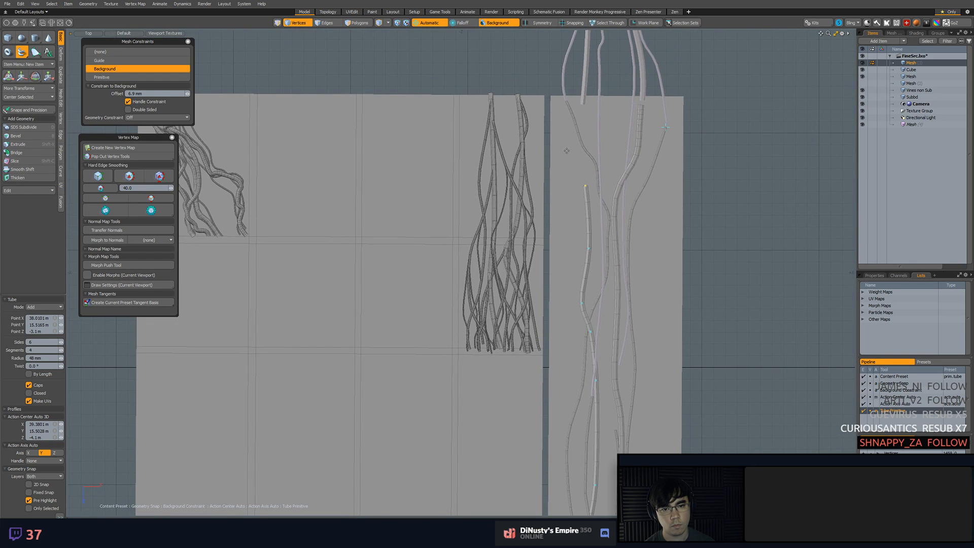
click(581, 115)
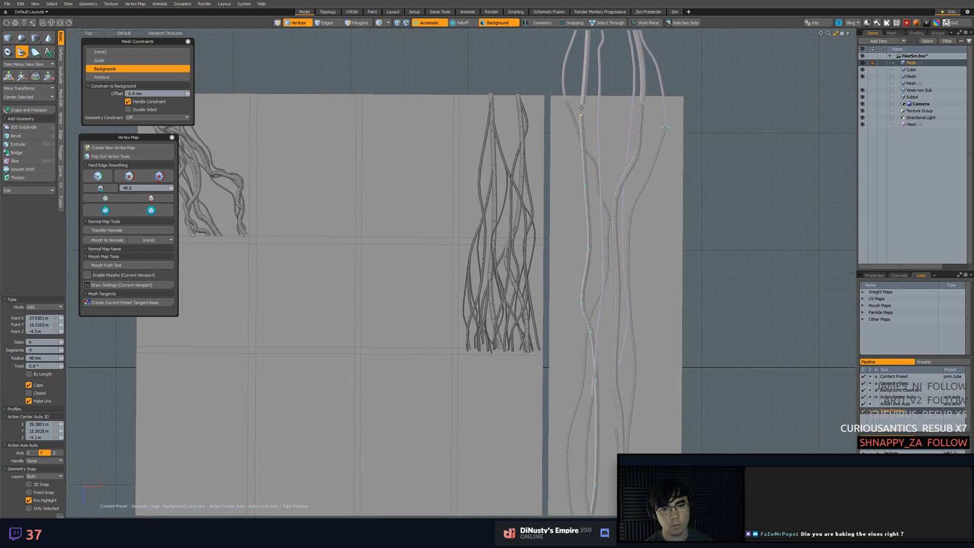
scroll(583, 137, down, 3)
alt+shift+drag(621, 263, 604, 191)
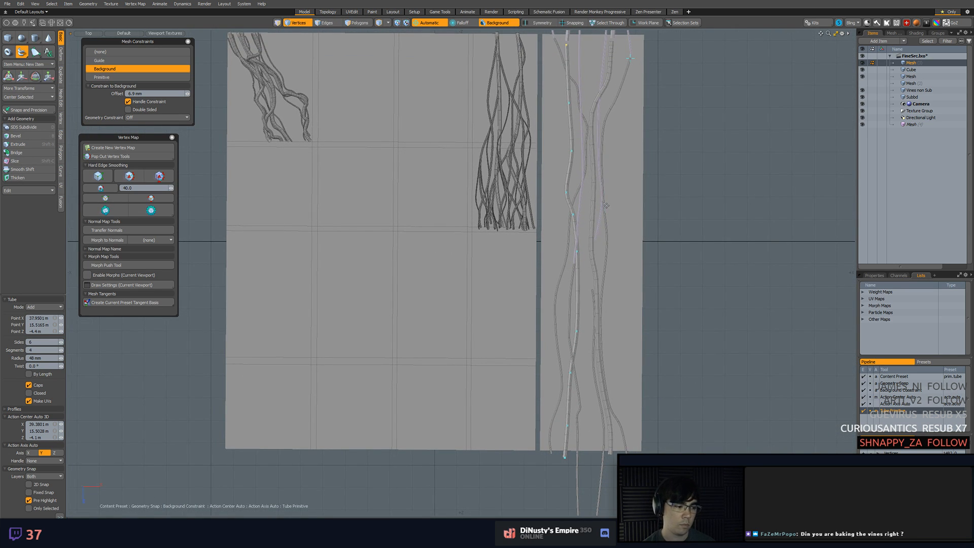
Try starting a third 48 mm tube vine just above the strip's upper edge and placing its points downward
alt+shift+drag(608, 221, 602, 251)
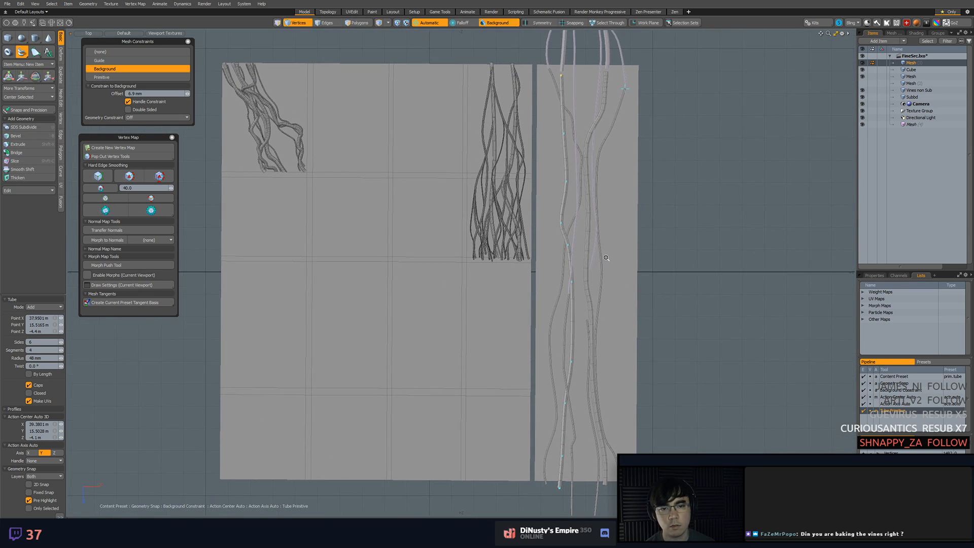
alt+shift+drag(622, 192, 611, 158)
alt+shift+drag(590, 61, 591, 108)
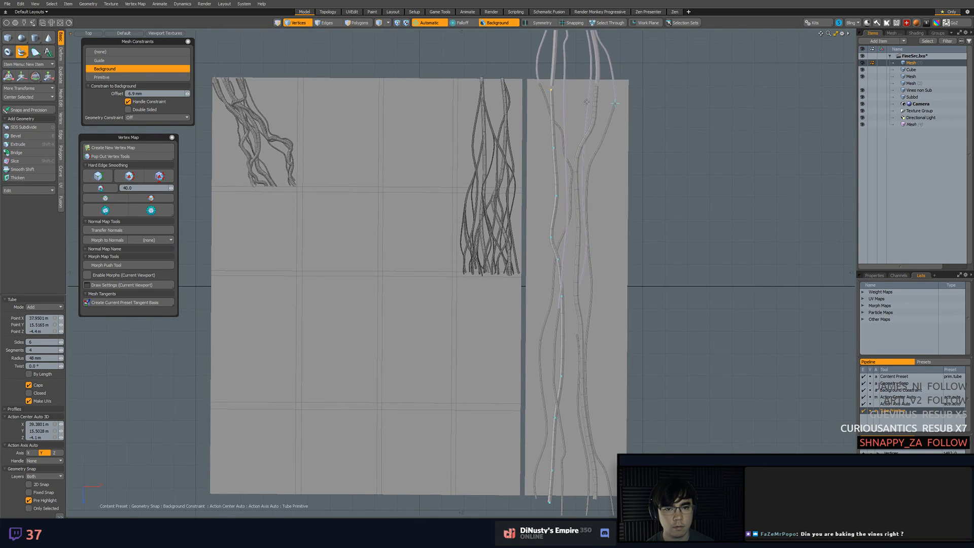
shift+click(579, 70)
click(579, 98)
click(591, 150)
drag(592, 151, 603, 238)
scroll(604, 163, up, 4)
click(582, 218)
click(591, 297)
Try extending the third thick tube vine down the strip's outer side toward the lower edge
alt+drag(607, 352, 610, 169)
click(619, 270)
click(614, 367)
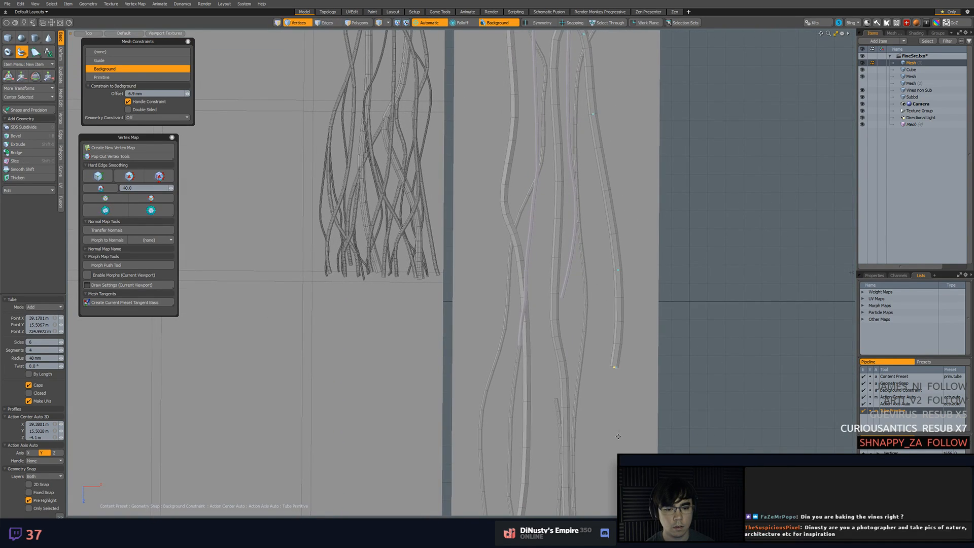
alt+drag(617, 422, 621, 274)
click(601, 351)
scroll(597, 391, down, 5)
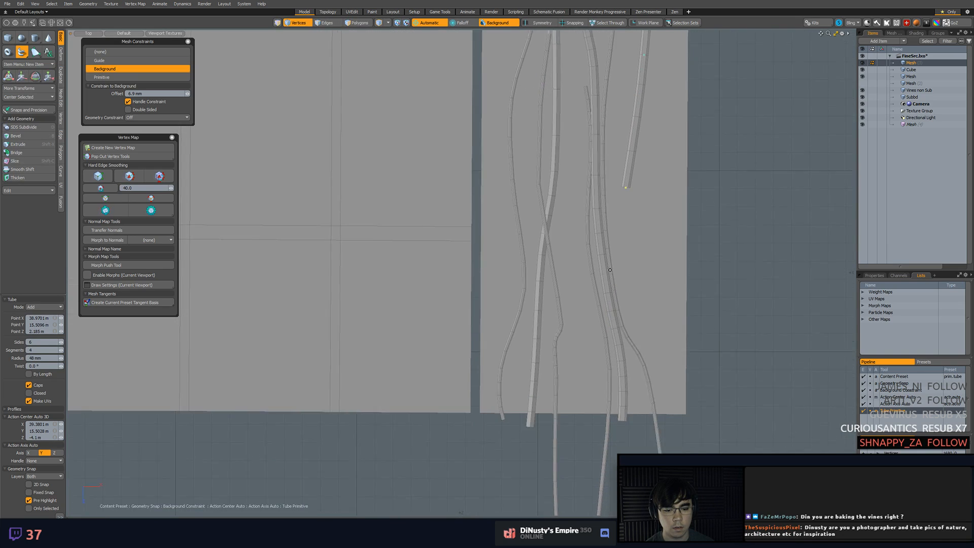
scroll(596, 392, up, 3)
scroll(595, 392, down, 3)
alt+drag(611, 317, 611, 471)
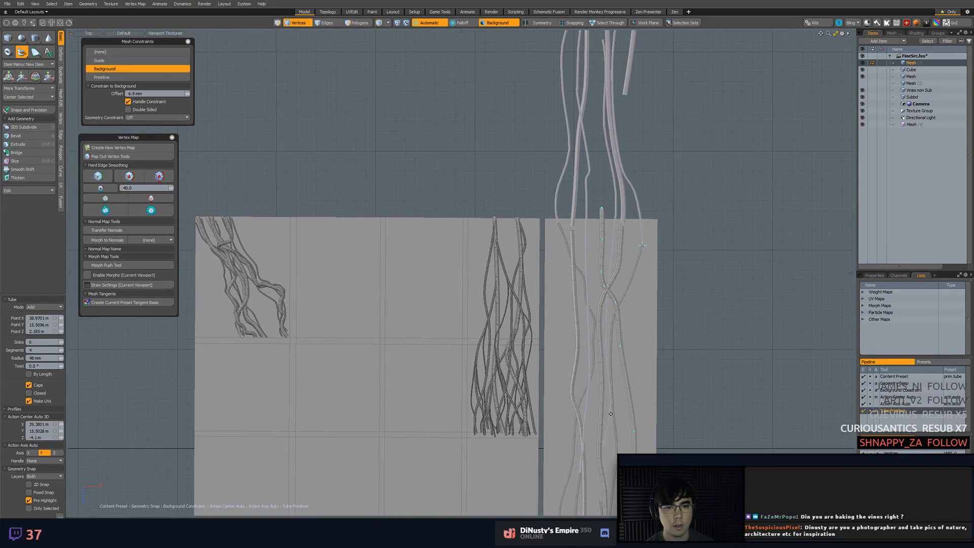
alt+drag(618, 391, 621, 241)
Undo the most recently placed points of the third thick tube vine
key(ctrl+z)
key(ctrl+z)
key(ctrl+z)
key(ctrl+z)
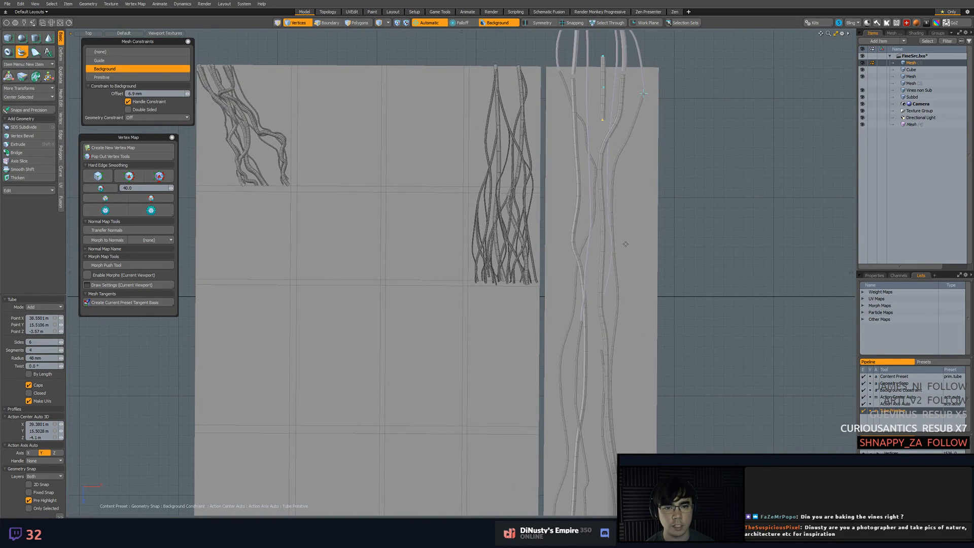
key(ctrl+z)
key(ctrl+z)
alt+drag(624, 392, 620, 272)
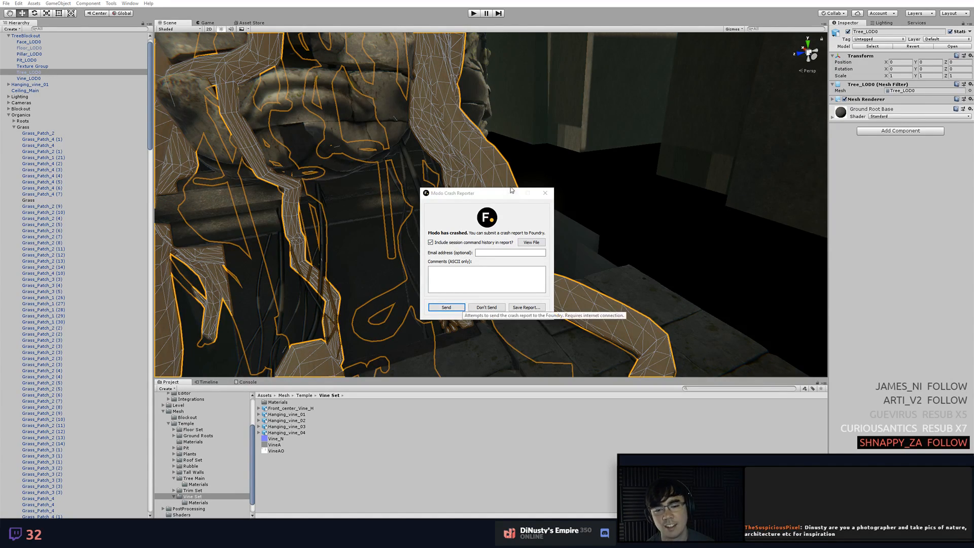
Close the Modo crash reporter without sending a report and reload the most recent auto-saved scenes in Modo
click(546, 193)
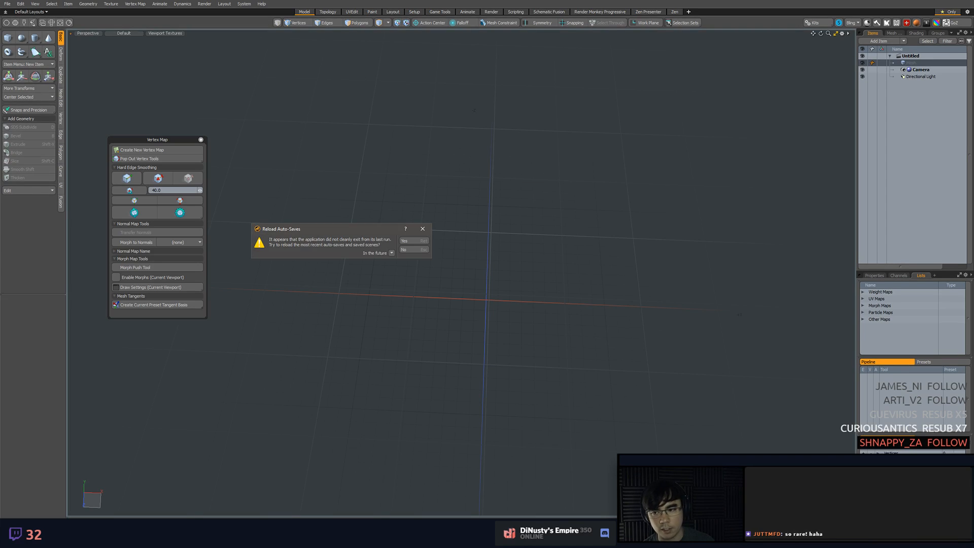
click(420, 241)
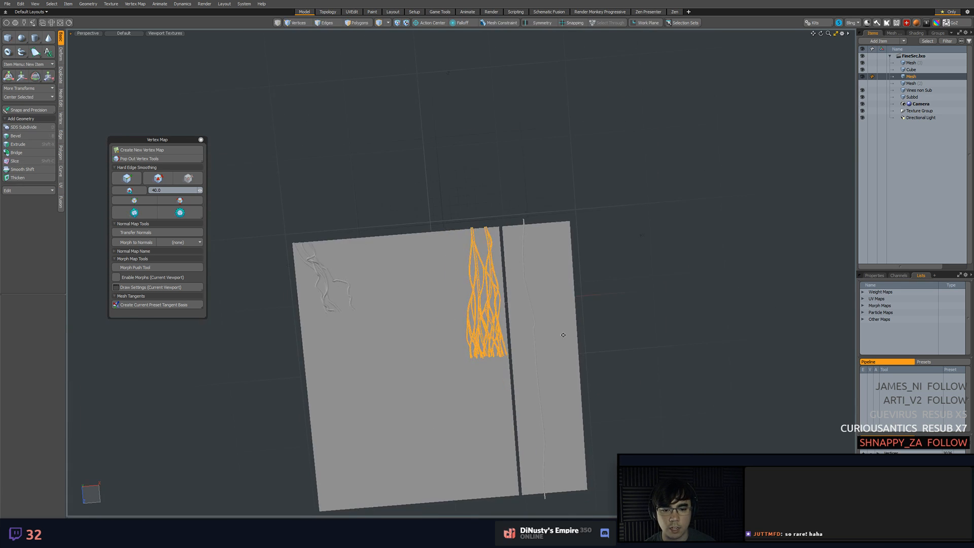
Create an instance of the tube vine mesh that runs down the tall strip
scroll(563, 335, up, 3)
click(507, 159)
scroll(552, 169, down, 2)
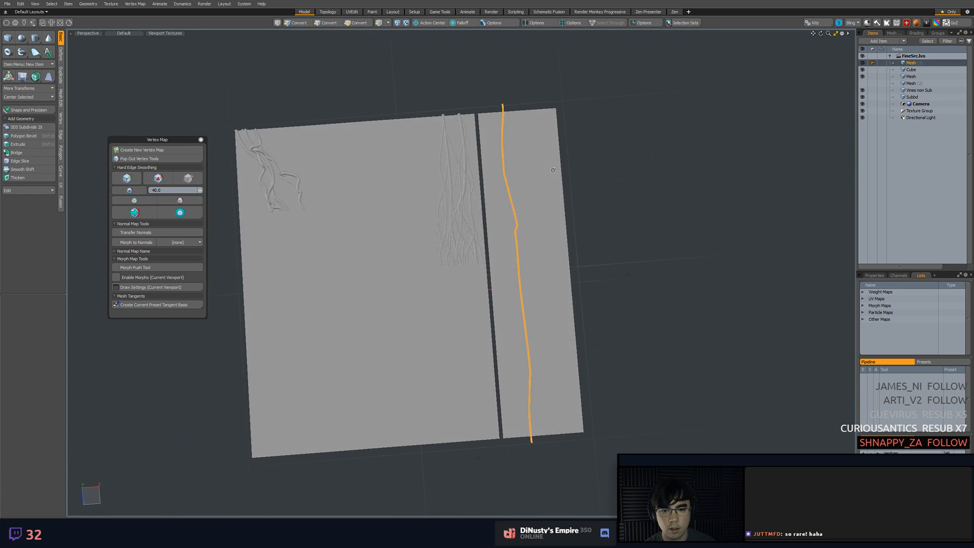
key(3)
double_click(503, 110)
click(600, 107)
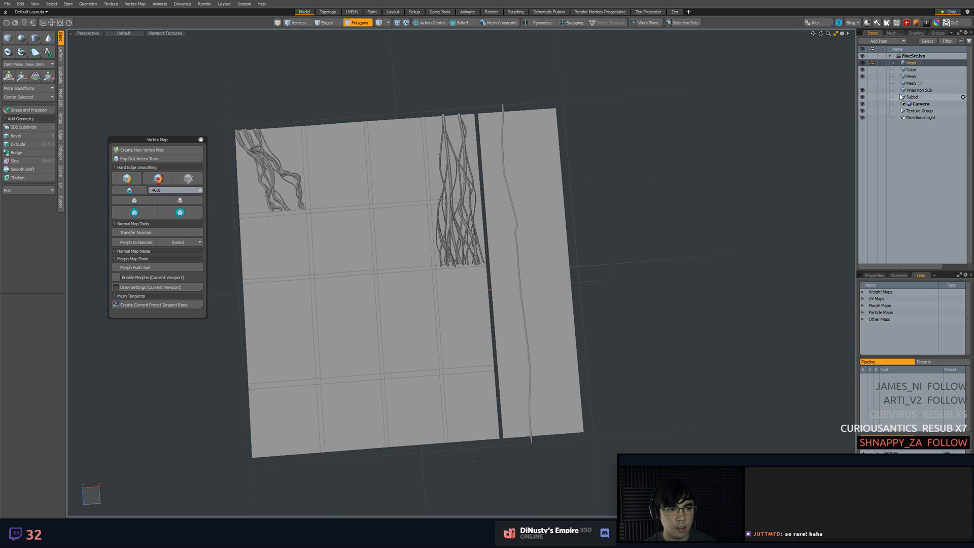
key(ctrl+space)
click(732, 89)
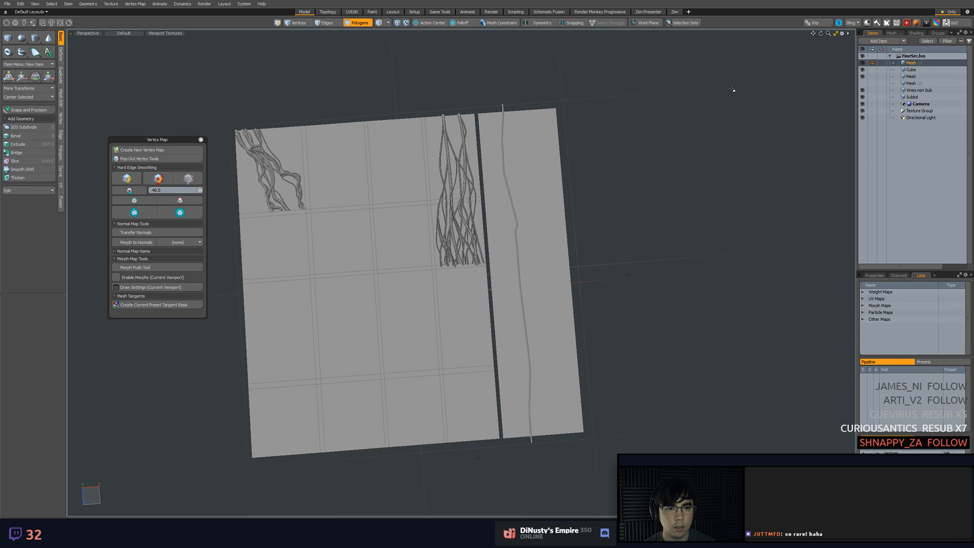
right_click(909, 63)
mouse_move(908, 156)
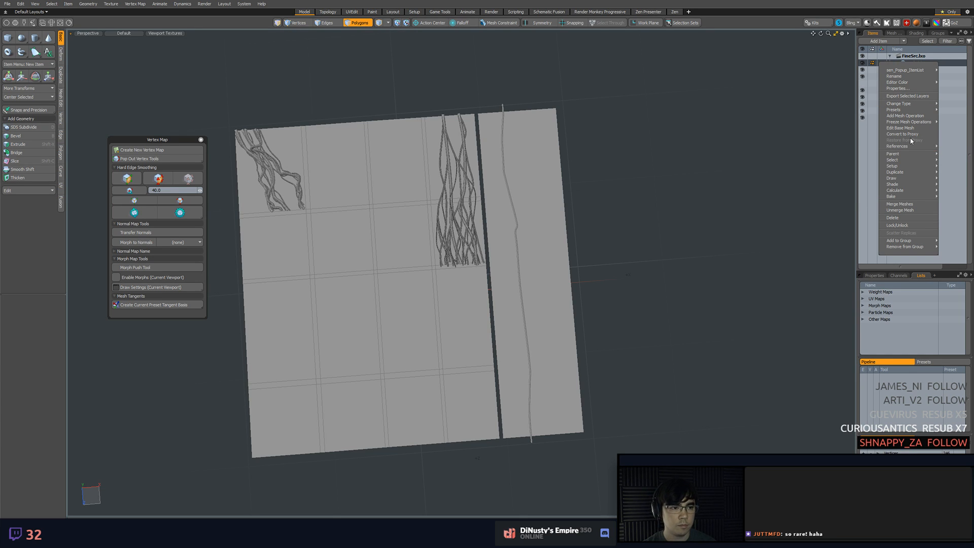
mouse_move(894, 172)
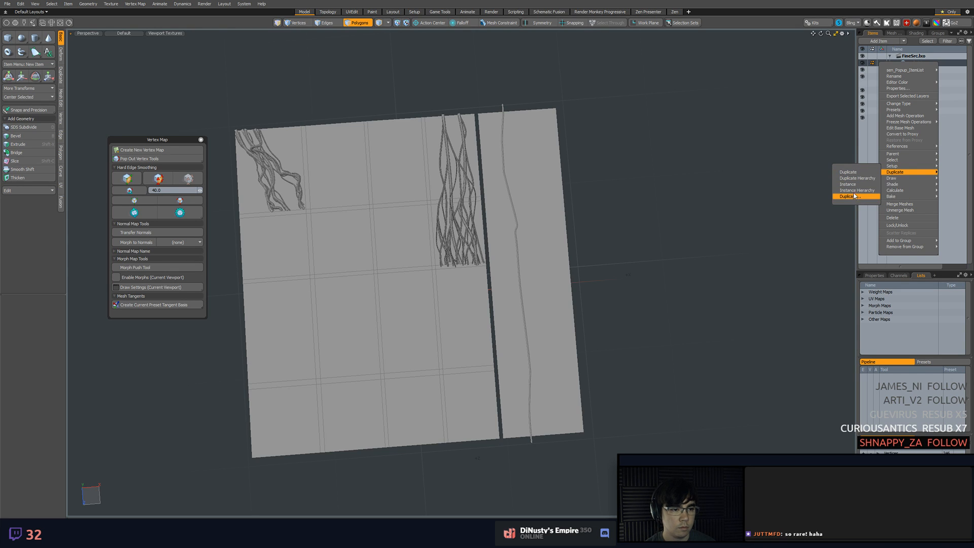
click(854, 187)
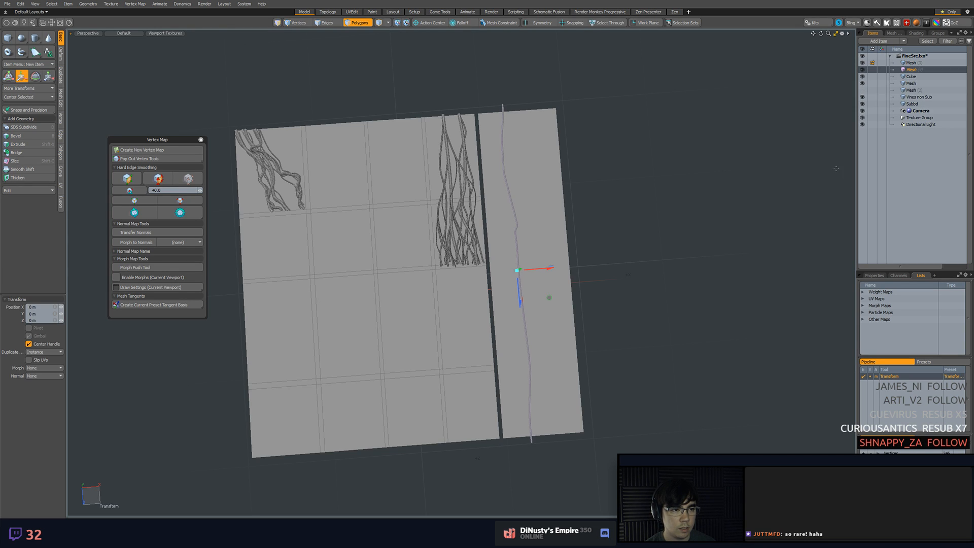
Try to move the vine instance with snapping from the layout's lower-left corner, and undo the moves
key(x)
click(253, 456)
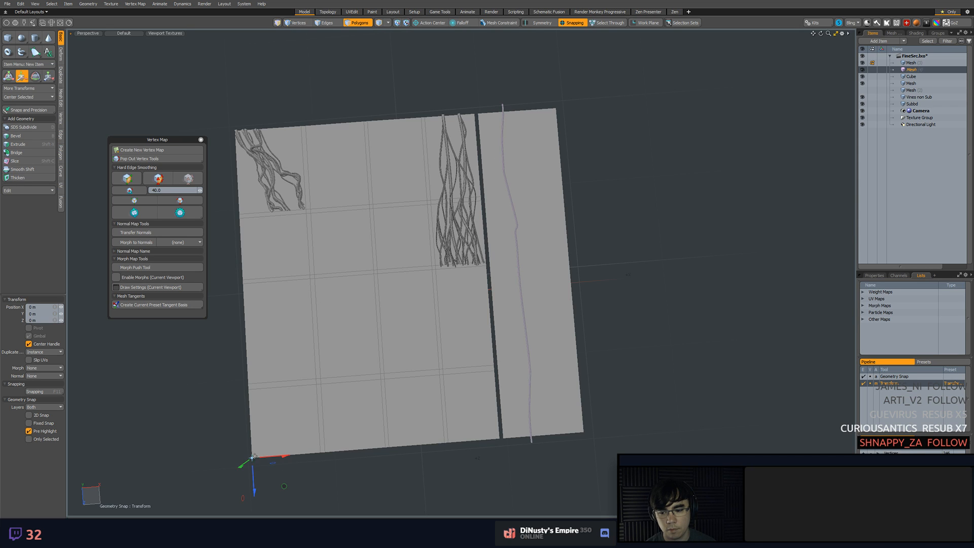
drag(252, 458, 314, 380)
key(ctrl+z)
alt+shift+drag(396, 370, 478, 370)
alt+drag(830, 176, 796, 187)
key(ctrl+z)
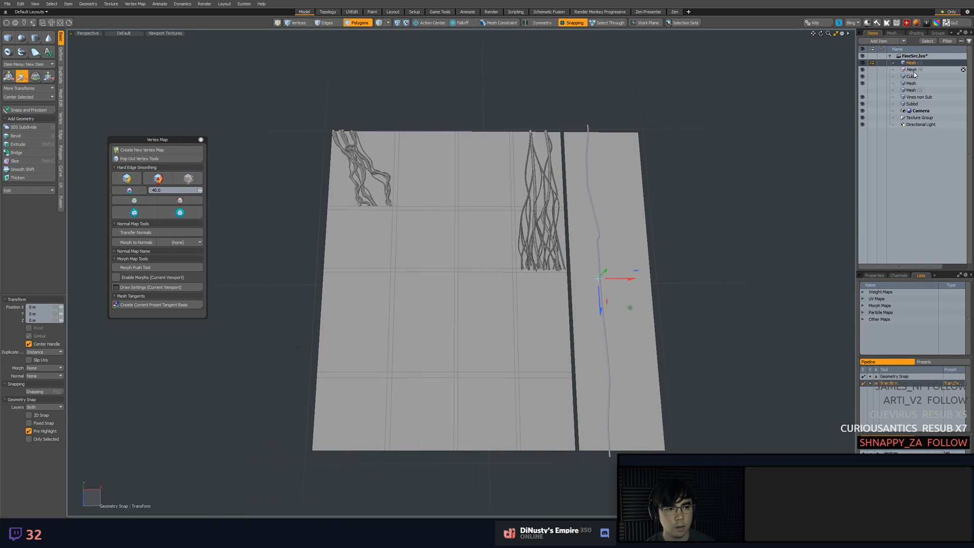
Reselect the vine instance as an item and try again to move it from the layout's lower-left corner, undoing the result
key(q)
key(5)
click(730, 207)
click(915, 70)
key(w)
click(291, 453)
key(x)
drag(293, 454, 294, 379)
key(ctrl+z)
alt+shift+drag(626, 377, 652, 358)
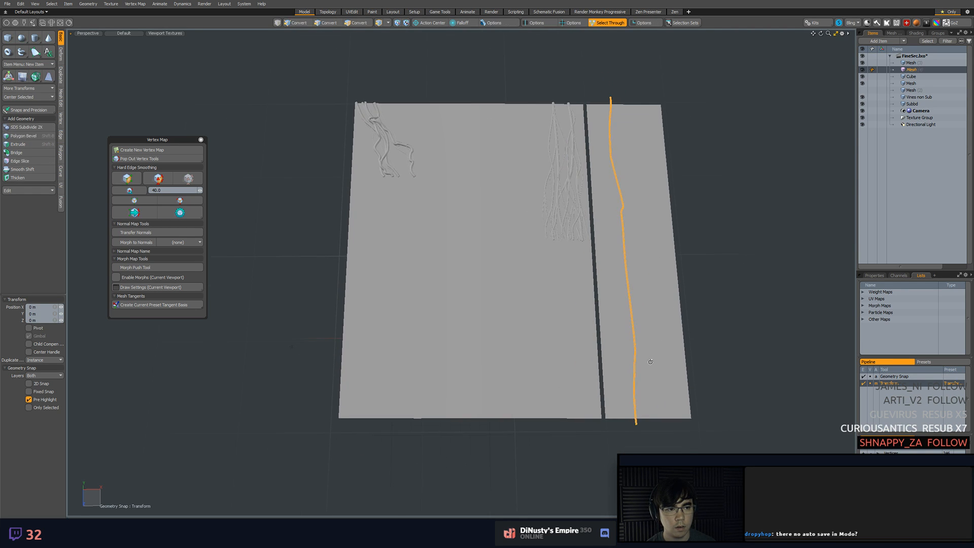
Restart the Transform tool on the vine instance and set its action center to Automatic
key(space)
key(y)
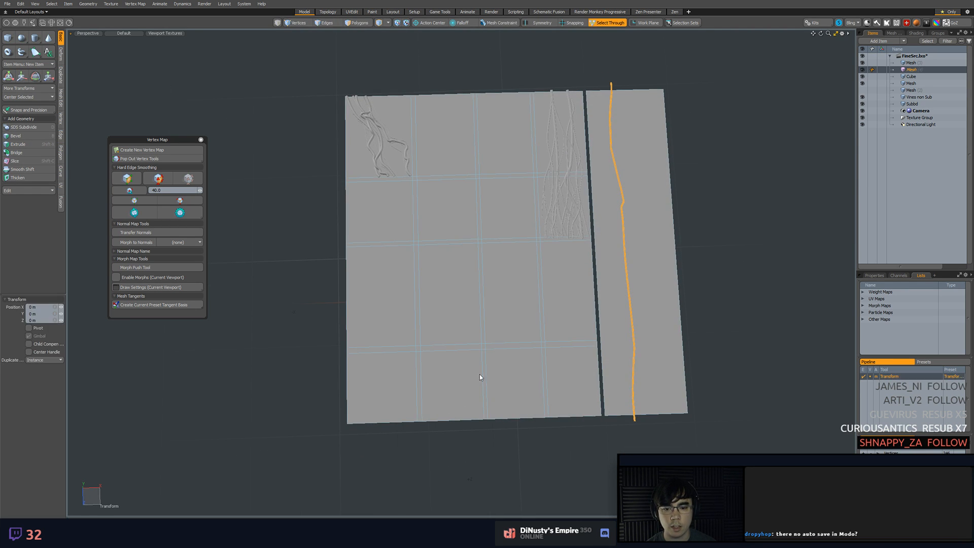
alt+shift+drag(540, 243, 539, 222)
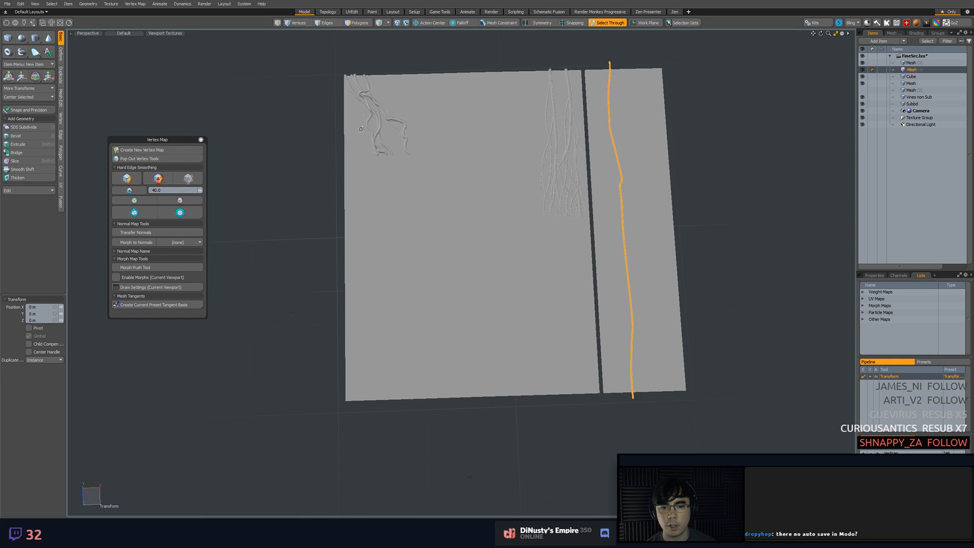
key(space)
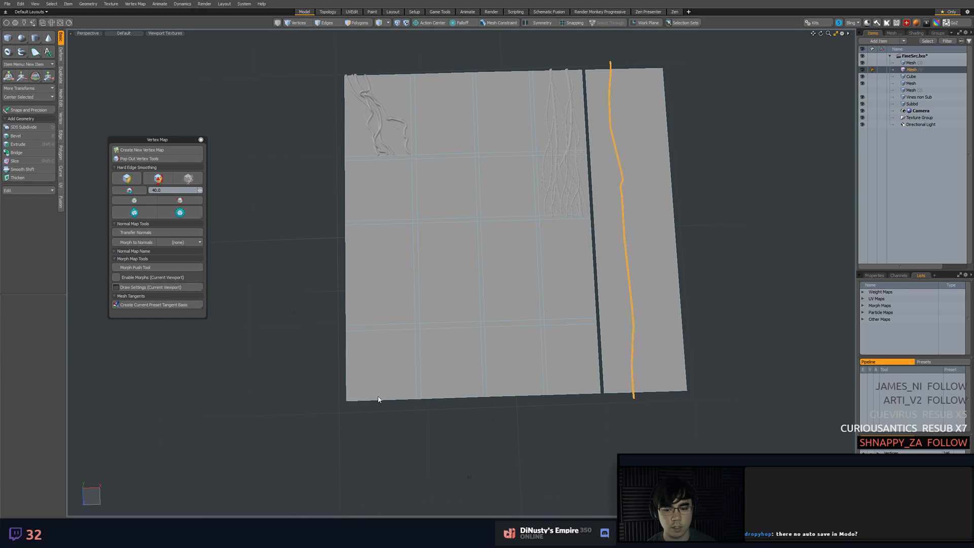
key(y)
key(alt+a)
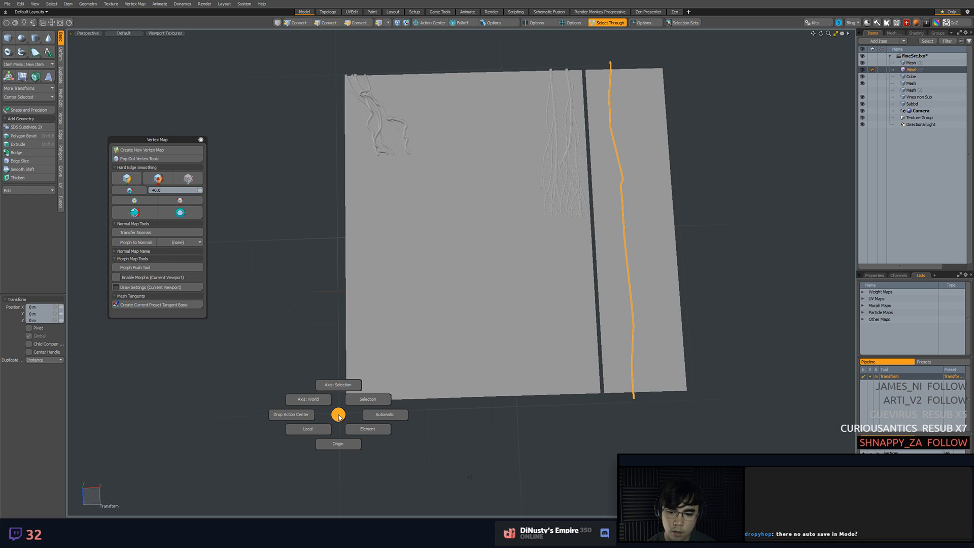
click(369, 419)
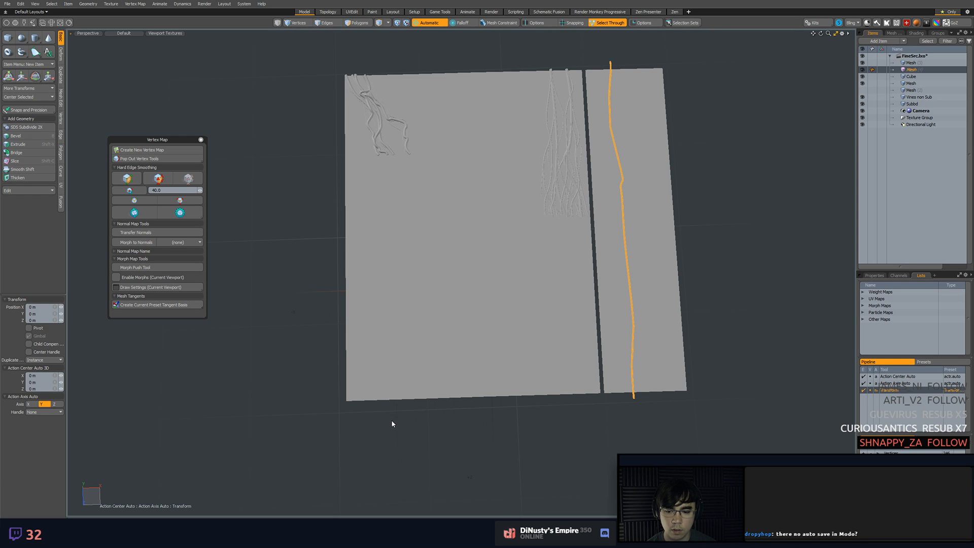
Turn off Select Through and reselect the vine instance on the tall strip
click(348, 403)
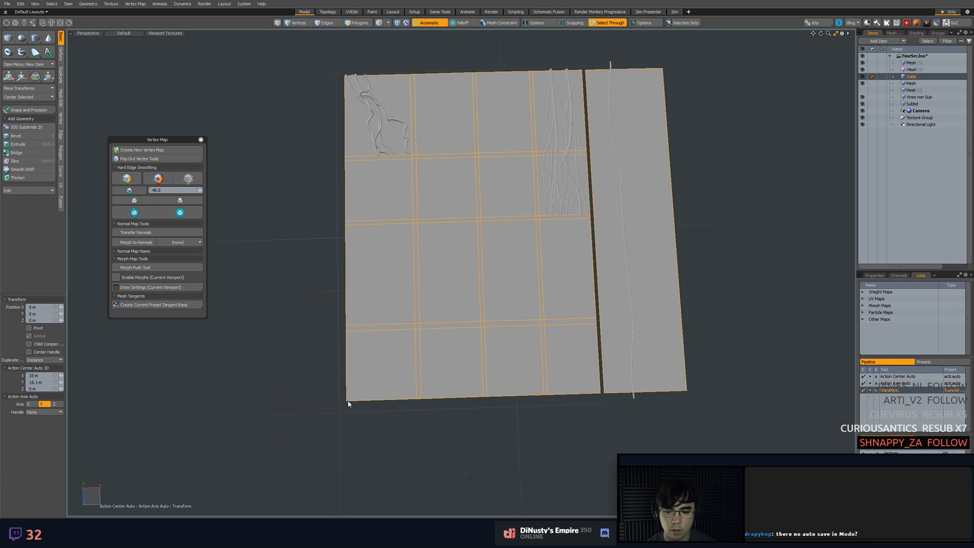
click(624, 228)
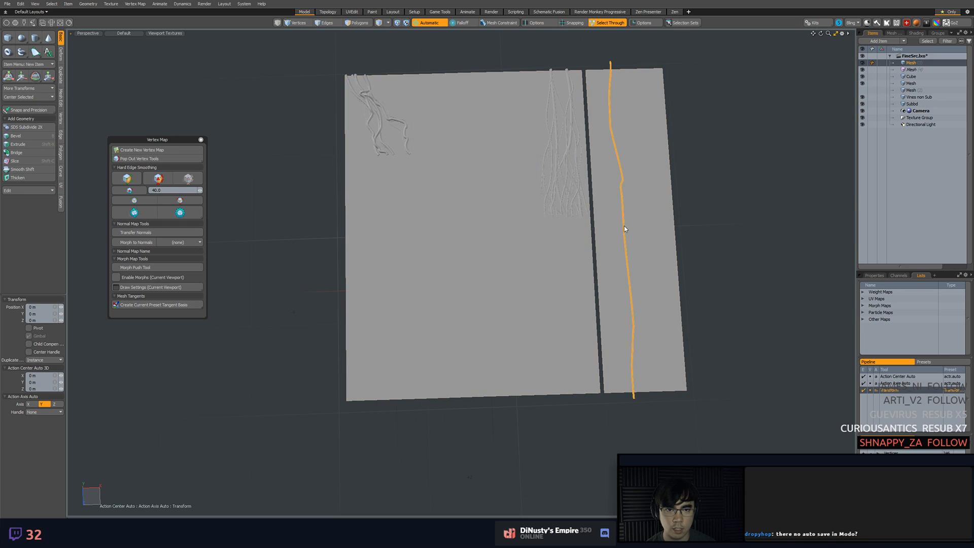
click(611, 24)
click(670, 202)
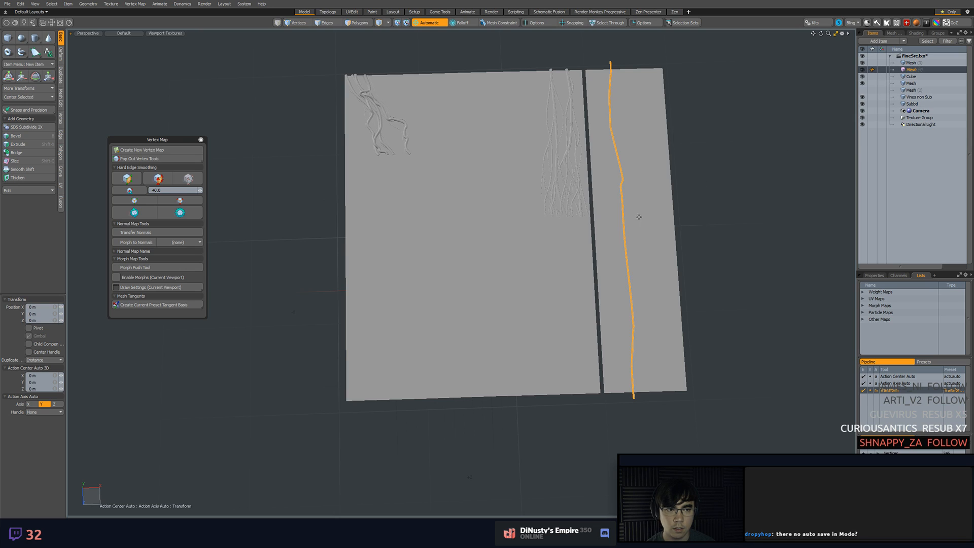
Snap the transform handle to the layout's lower-left corner
click(350, 401)
click(406, 423)
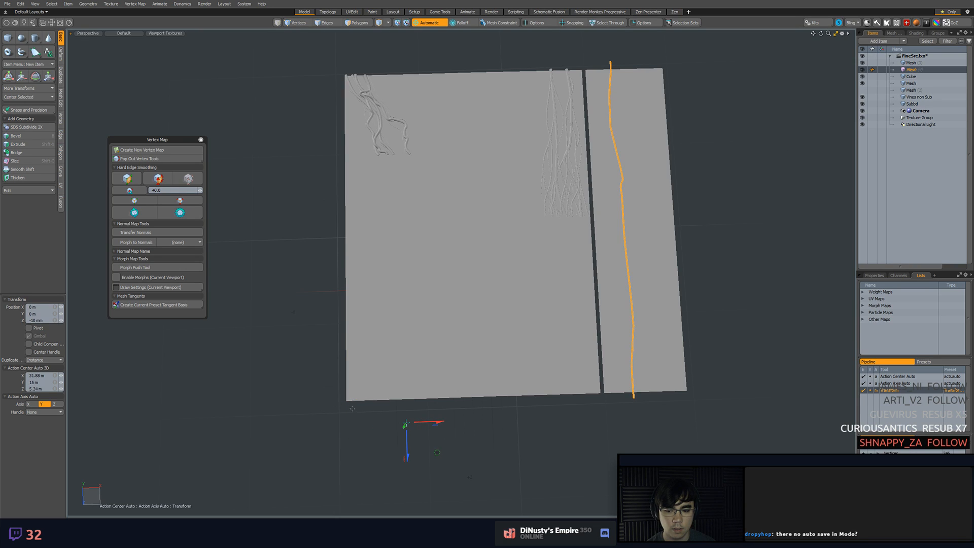
key(x)
key(x)
click(349, 401)
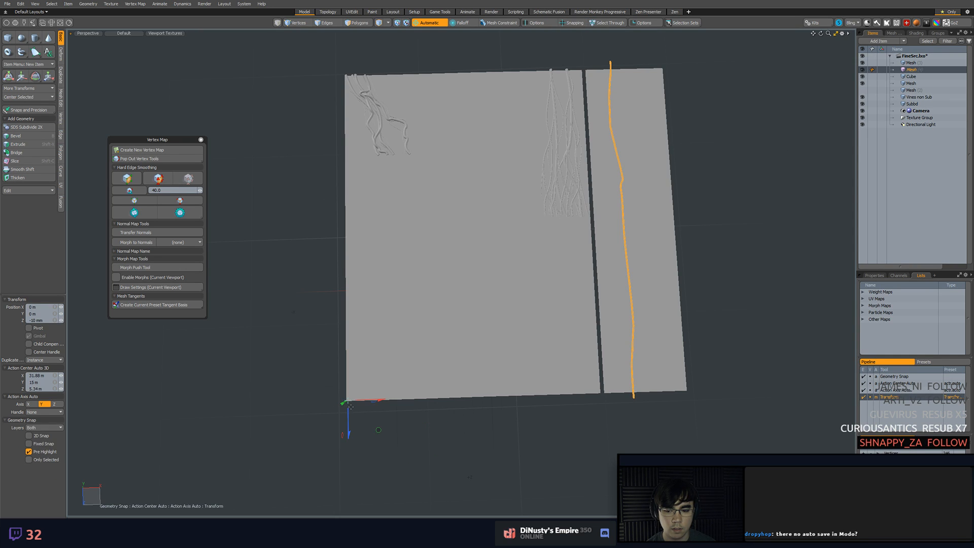
key(alt+a)
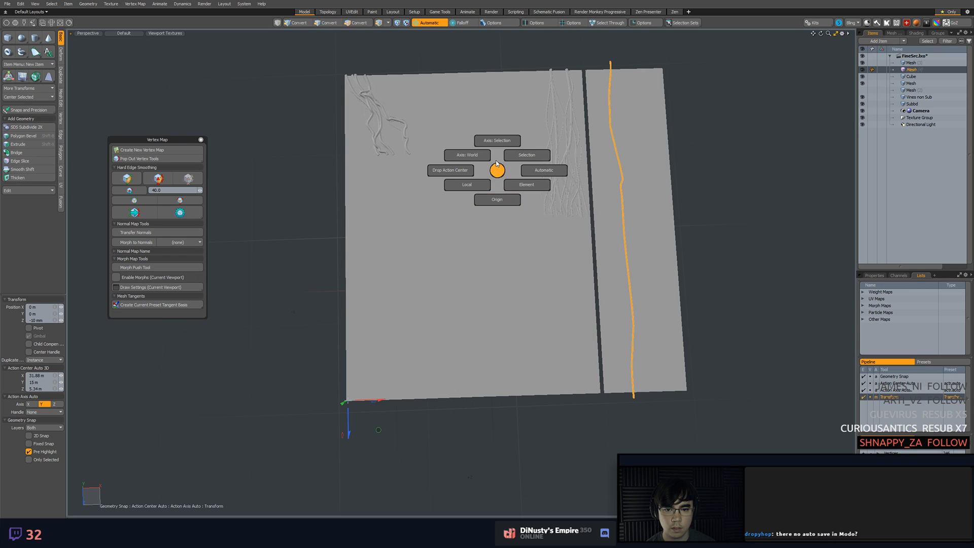
Add Grid and Edge to the active snapping types and drop the current tool and selection
key(alt+x)
click(492, 198)
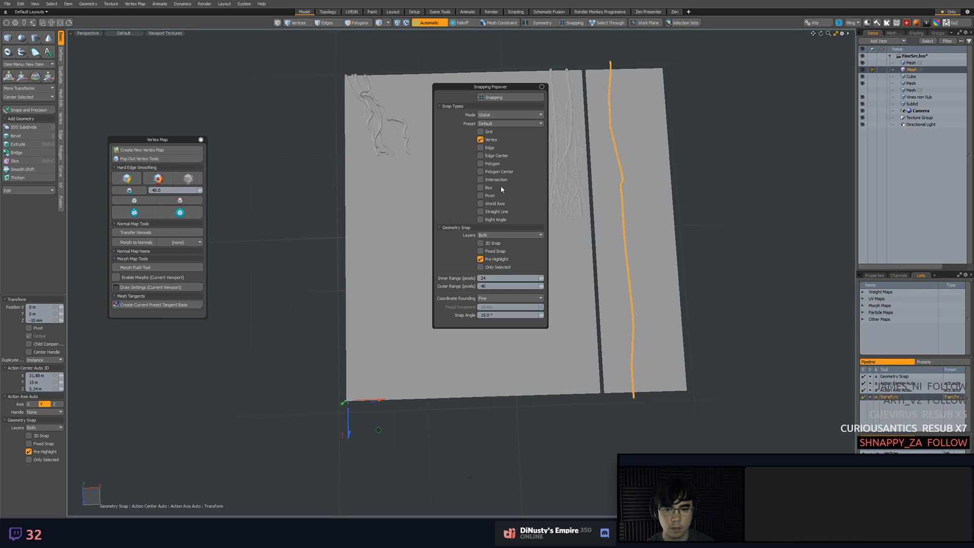
click(489, 148)
click(388, 357)
key(Escape)
key(Escape)
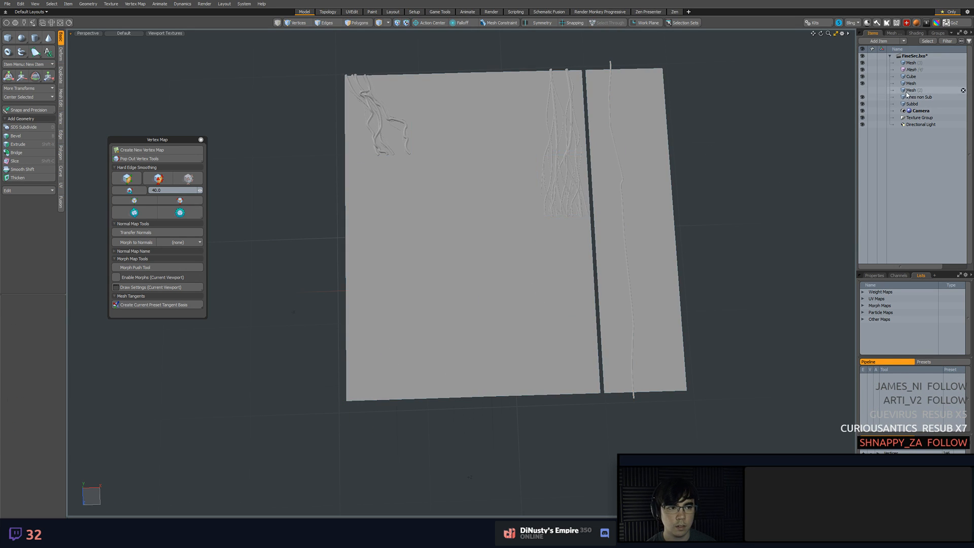
Try to snap the vine instance from the layout's lower-left corner to its upper-left corner, and undo the move
click(912, 70)
key(w)
key(x)
click(347, 400)
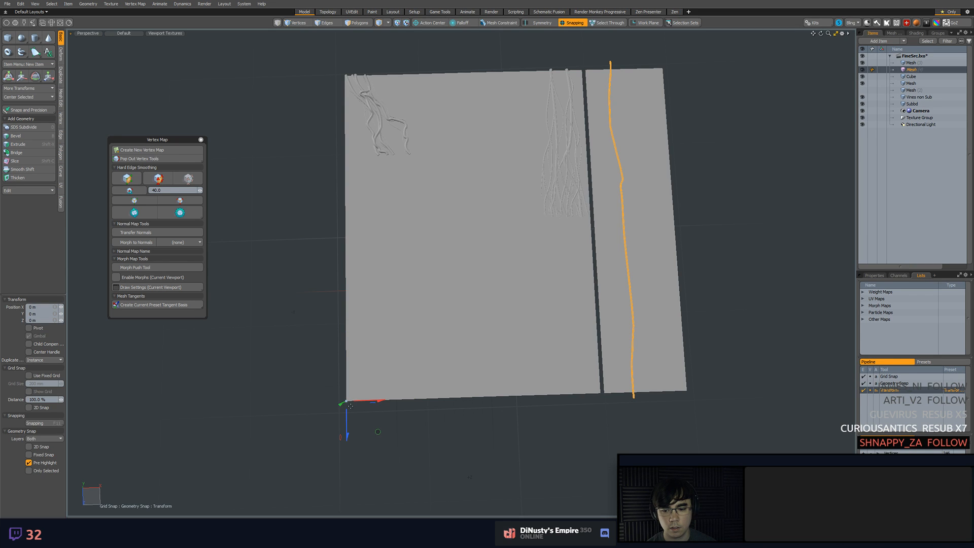
drag(348, 400, 336, 75)
alt+shift+drag(347, 402, 407, 430)
key(ctrl+z)
Switch to the top view and disable Grid snapping, keeping Vertex and Edge snapping for the Transform tool
key(KP_1)
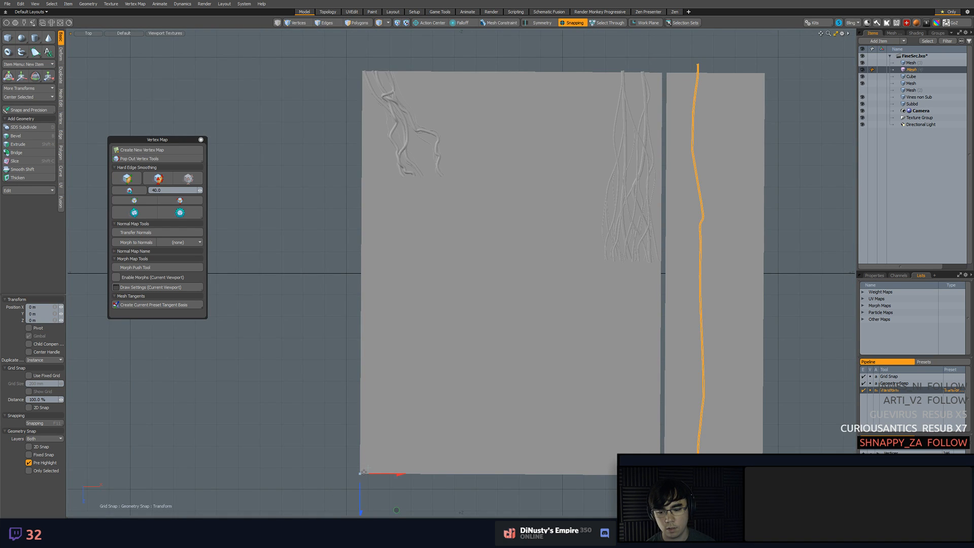
key(alt+a)
click(405, 472)
key(alt+a)
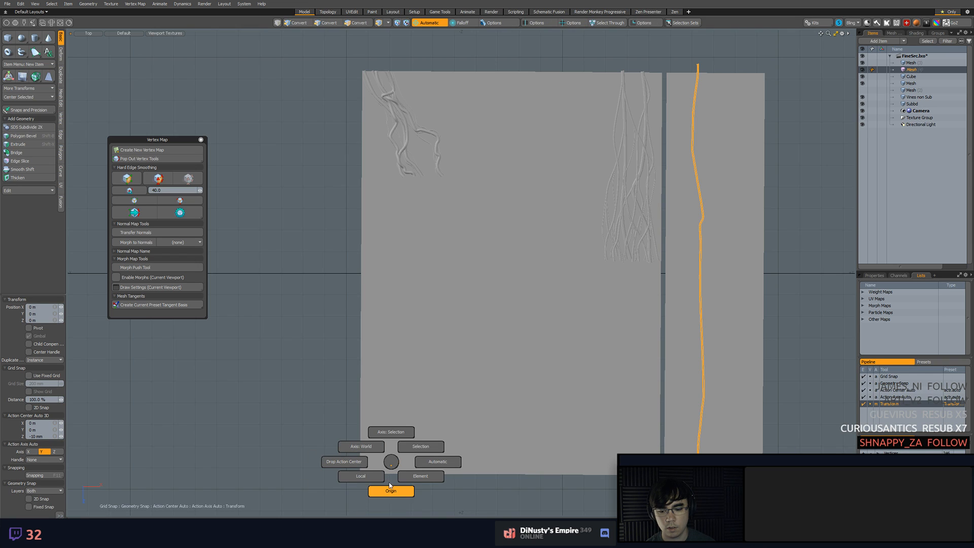
click(438, 463)
key(shift+x)
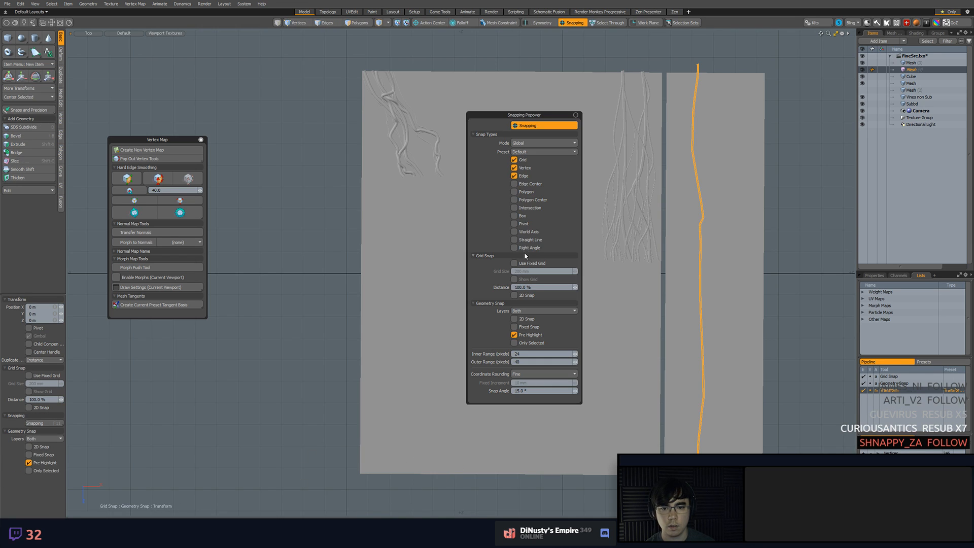
click(515, 160)
Move the vine instance one layout height upward by snapping from the layout's lower-left corner to its upper-left corner
drag(360, 472, 402, 175)
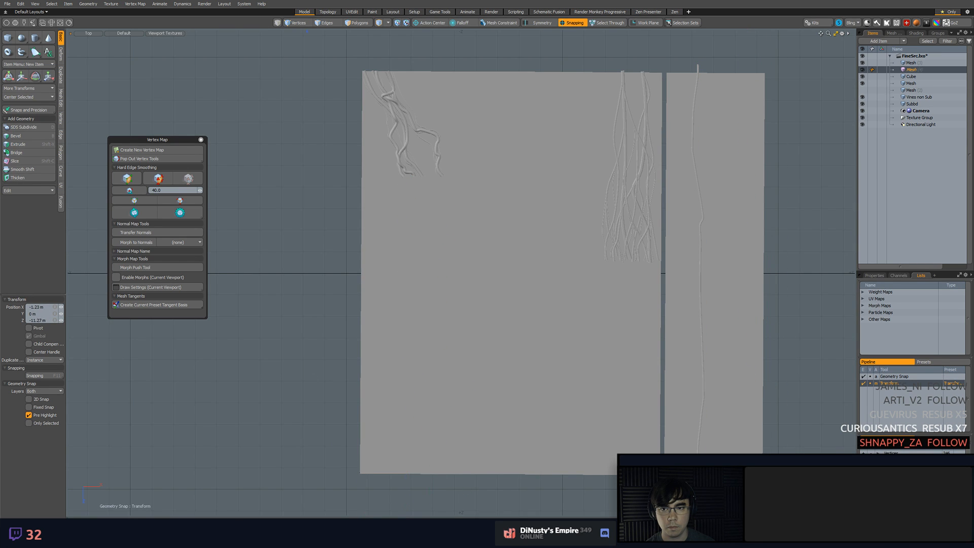
drag(355, 37, 360, 72)
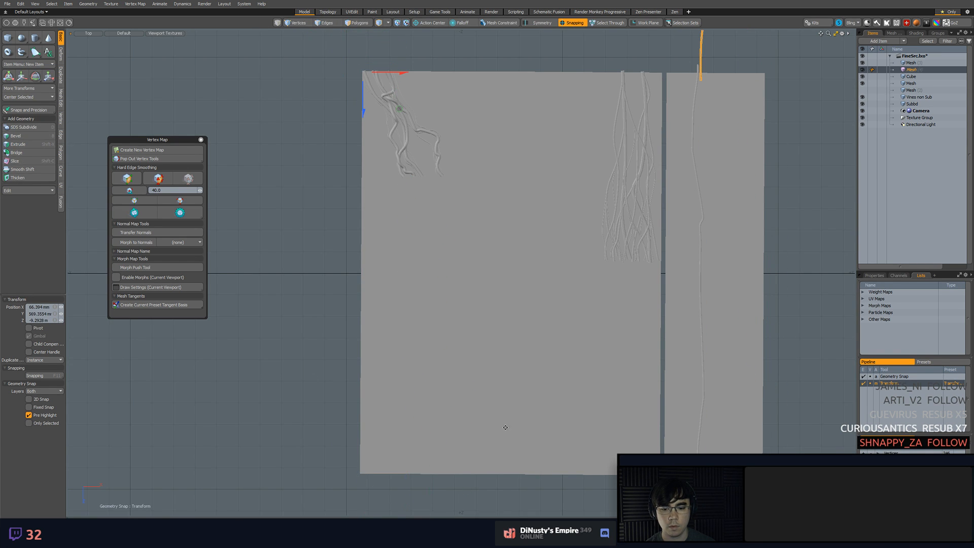
scroll(431, 431, down, 5)
alt+shift+drag(429, 391, 443, 390)
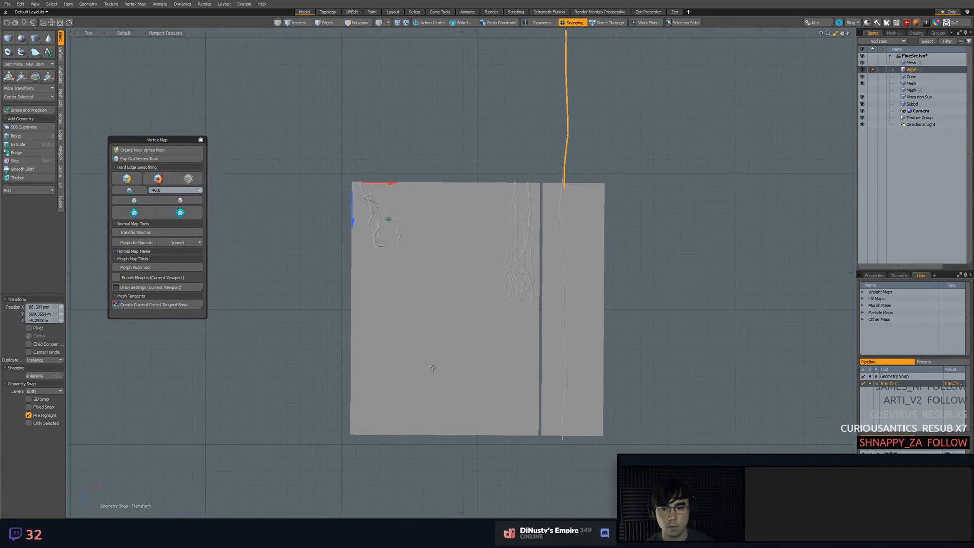
key(space)
Delete the original vine's uppermost vertex loops where they overlap the instance at the tall strip's upper edge
click(419, 348)
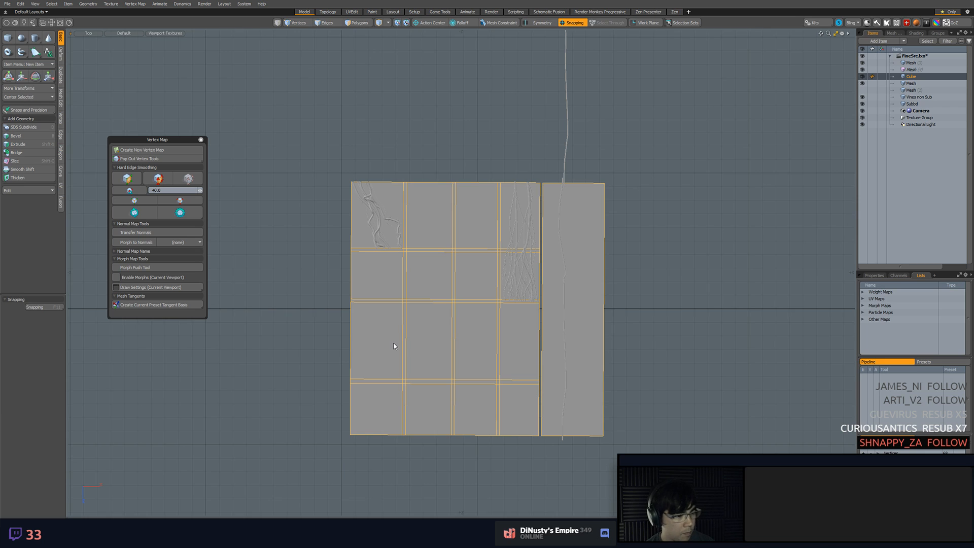
alt+shift+drag(525, 394, 581, 361)
scroll(507, 381, up, 1)
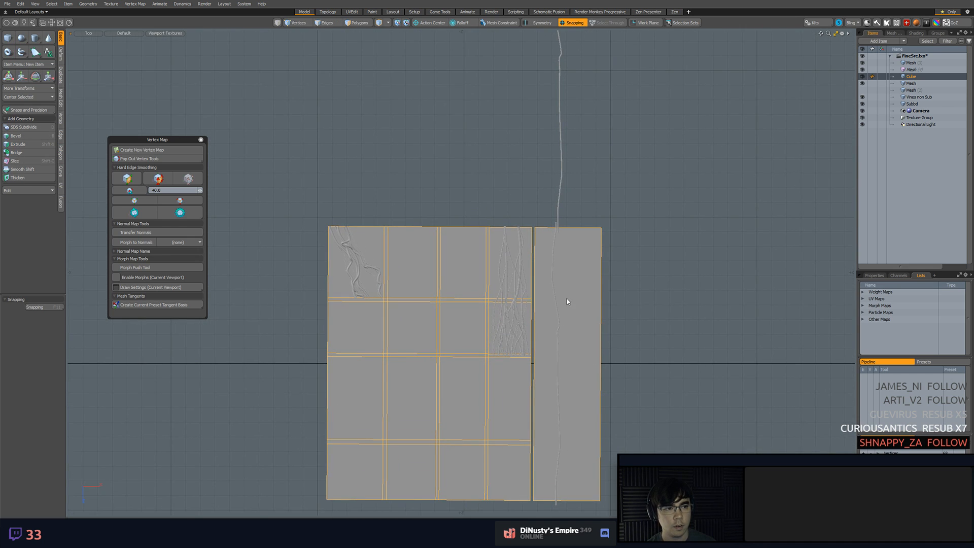
click(522, 305)
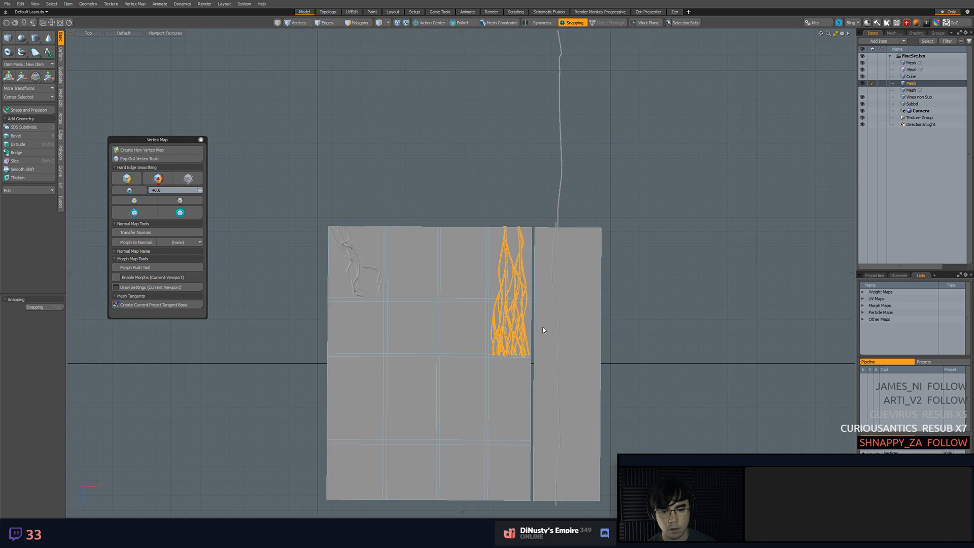
alt+shift+drag(605, 300, 568, 314)
scroll(565, 309, up, 6)
click(410, 126)
alt+shift+drag(478, 166, 532, 289)
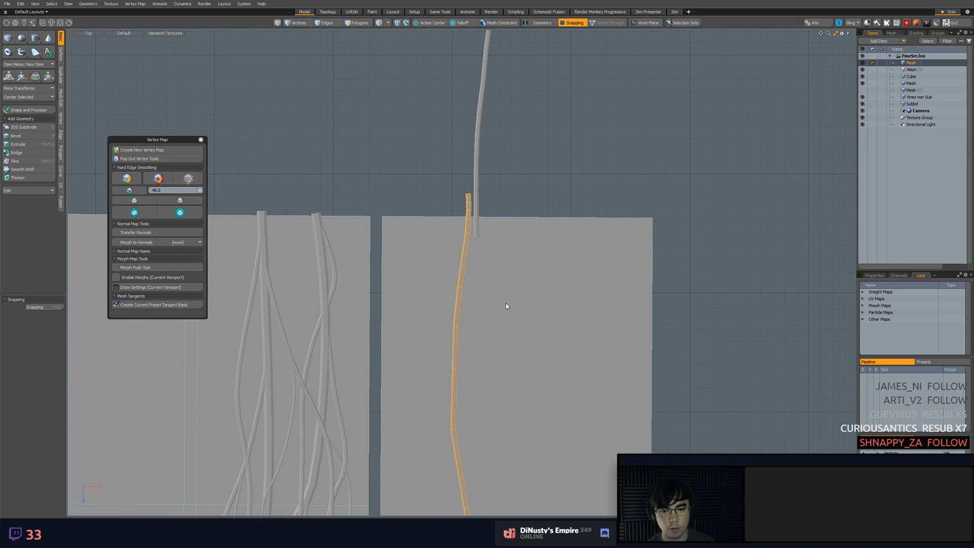
key(1)
scroll(440, 243, up, 3)
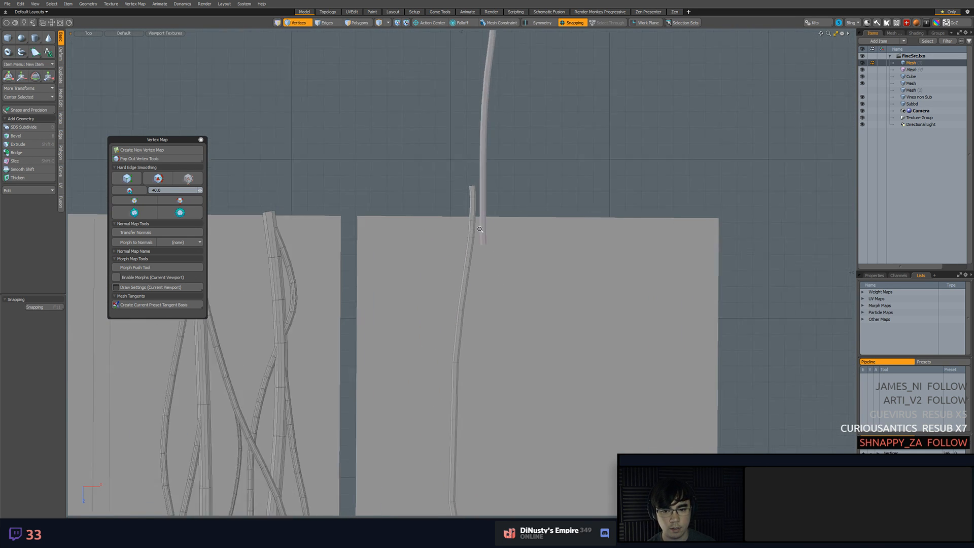
middle_drag(473, 129, 525, 188)
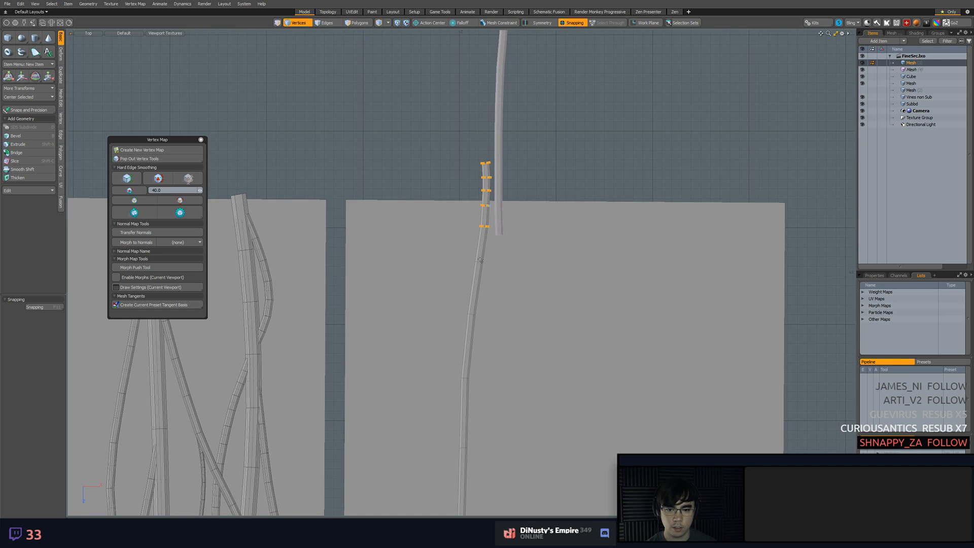
key(Delete)
Turn off snapping and shift the vine's upper vertices sideways so they line up with the instance's lower end
mouse_move(451, 200)
middle_down()
mouse_move(435, 374)
mouse_move(514, 294)
middle_up()
mouse_move(517, 328)
alt+shift+mouse_down()
mouse_move(523, 298)
mouse_move(532, 332)
alt+shift+mouse_up()
key(w)
key(F11)
key(q)
Shift the vertex loop at the vine's bend slightly to smooth the curve below the seam, and save the scene
middle_drag(451, 380, 519, 441)
key(w)
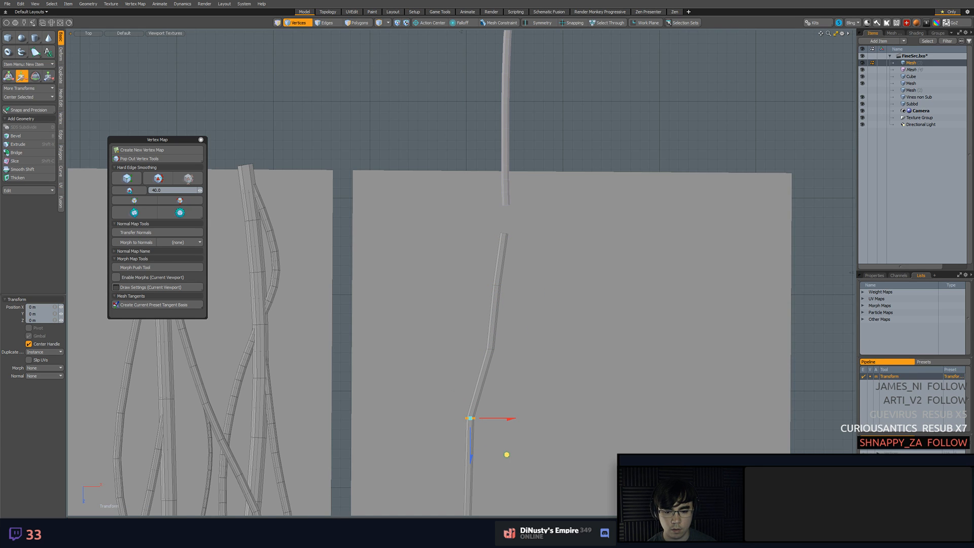
drag(507, 454, 516, 460)
key(q)
click(593, 416)
key(ctrl+s)
scroll(550, 309, down, 3)
scroll(518, 244, up, 5)
click(506, 298)
key(w)
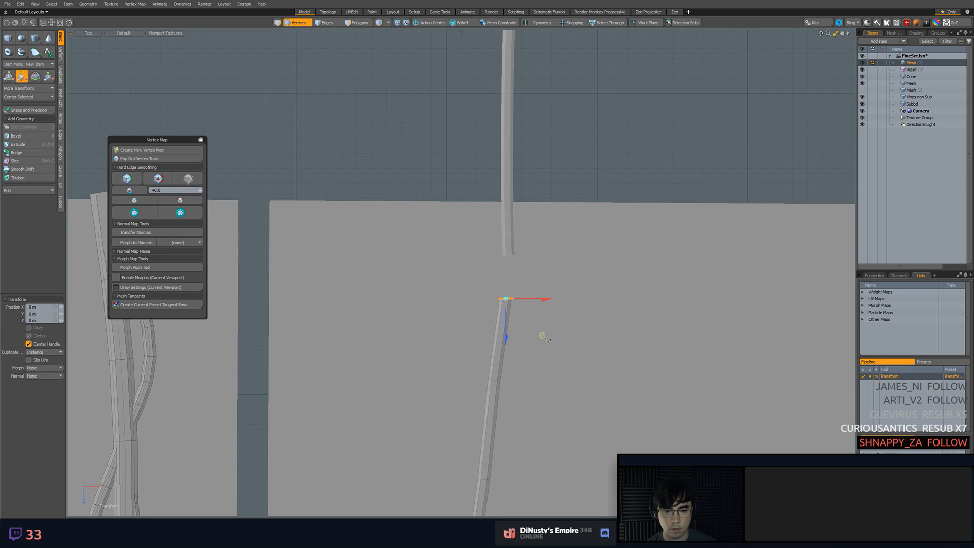
key(q)
click(542, 335)
scroll(543, 336, down, 3)
scroll(585, 299, up, 2)
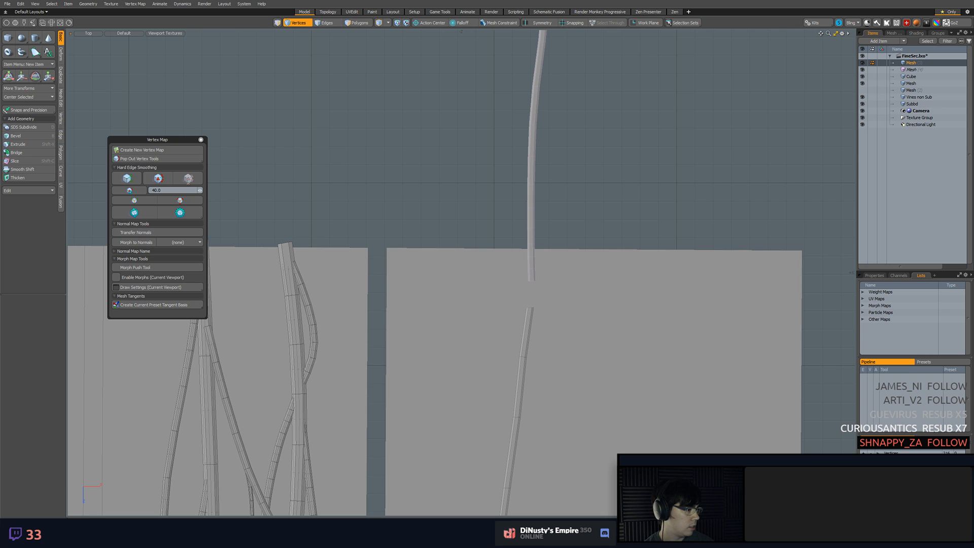
Switch to Google Photos in the browser and examine how the ivy spreads over the overgrown building's walls and windows
drag(973, 87, 534, 107)
double_click(534, 108)
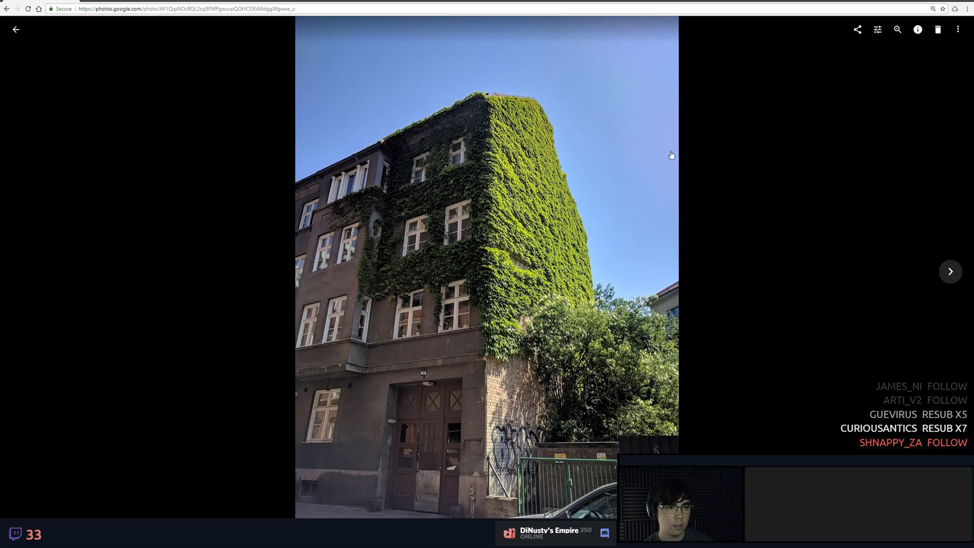
click(899, 31)
drag(680, 147, 654, 223)
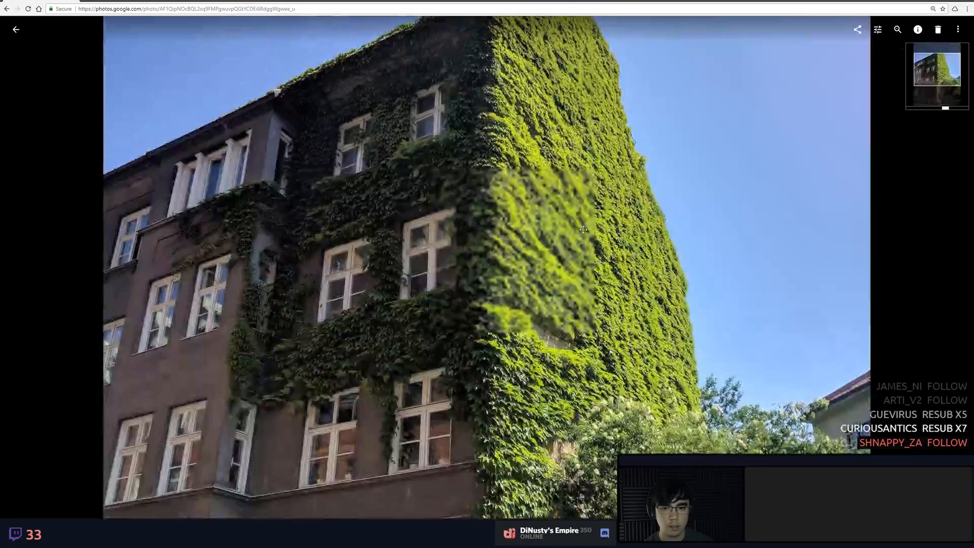
drag(625, 179, 626, 248)
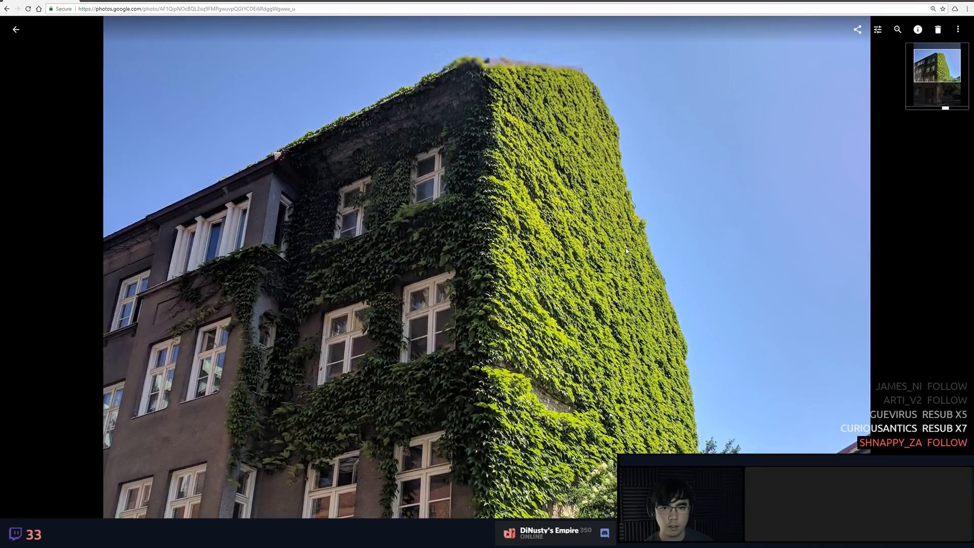
drag(622, 346, 618, 262)
scroll(471, 277, up, 3)
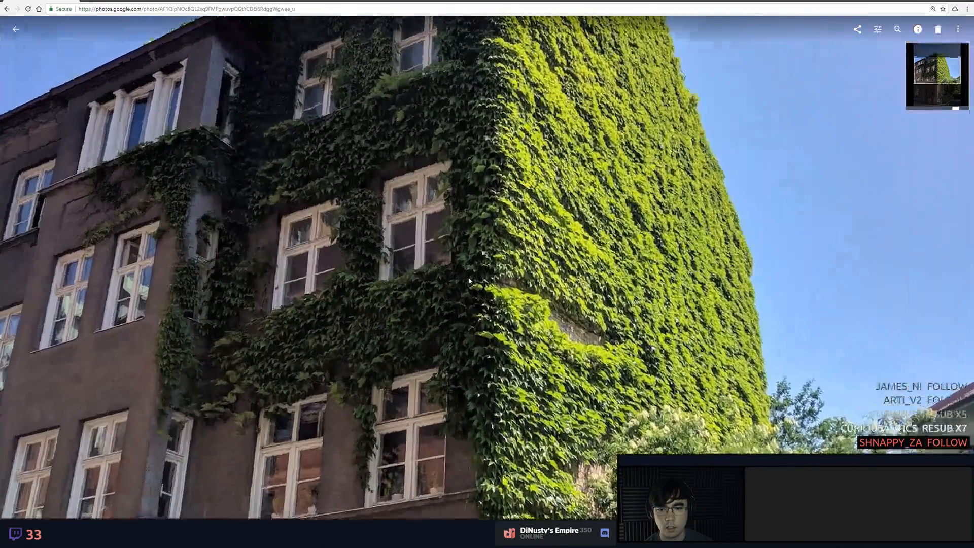
drag(487, 232, 484, 304)
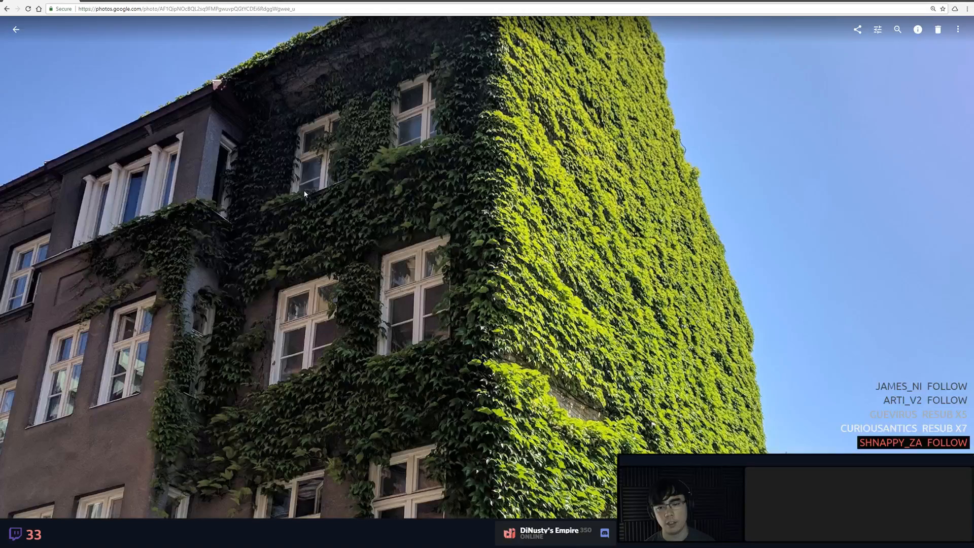
scroll(495, 234, down, 3)
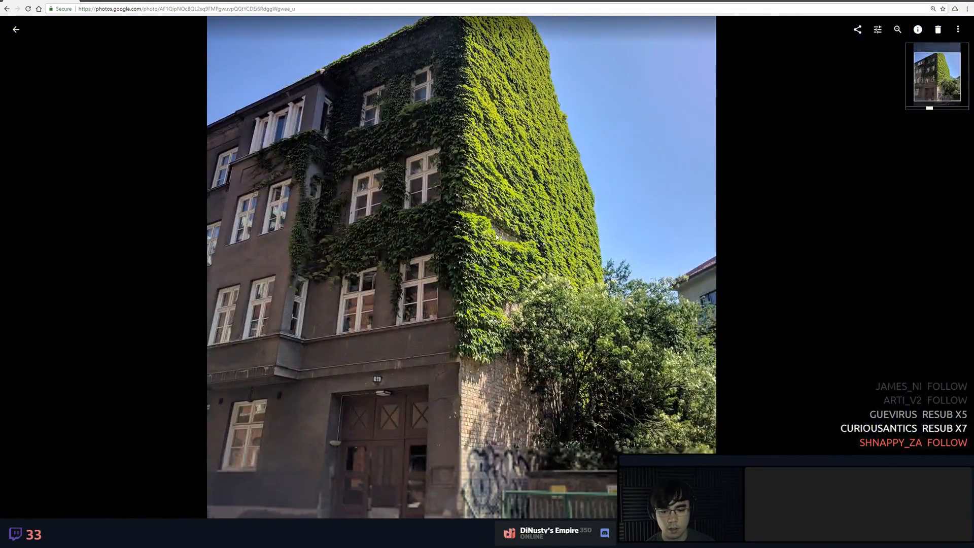
scroll(510, 364, up, 3)
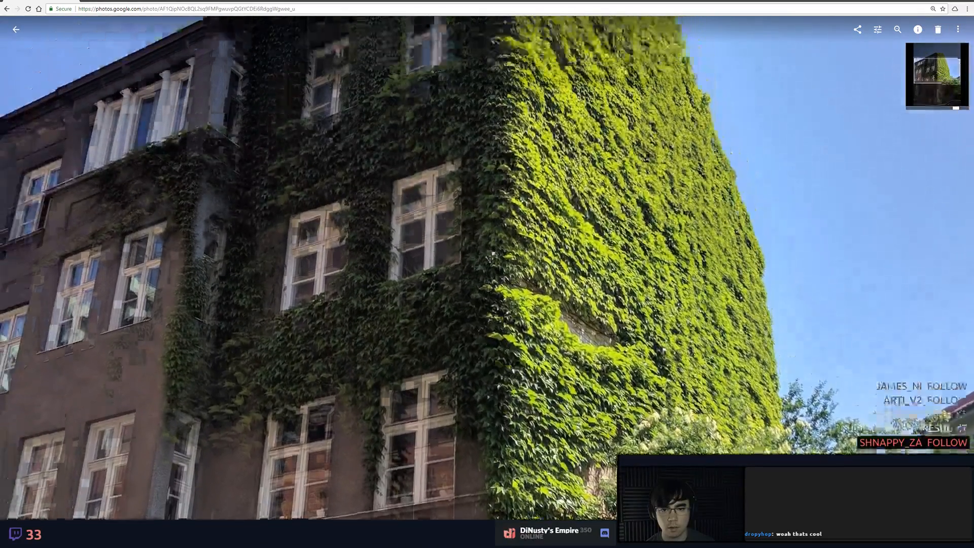
scroll(486, 328, down, 2)
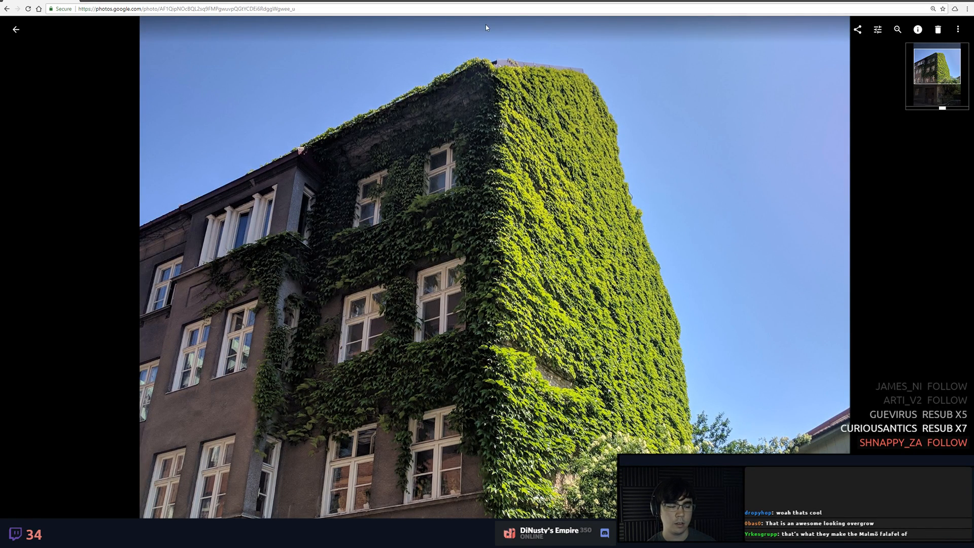
key(alt+Tab)
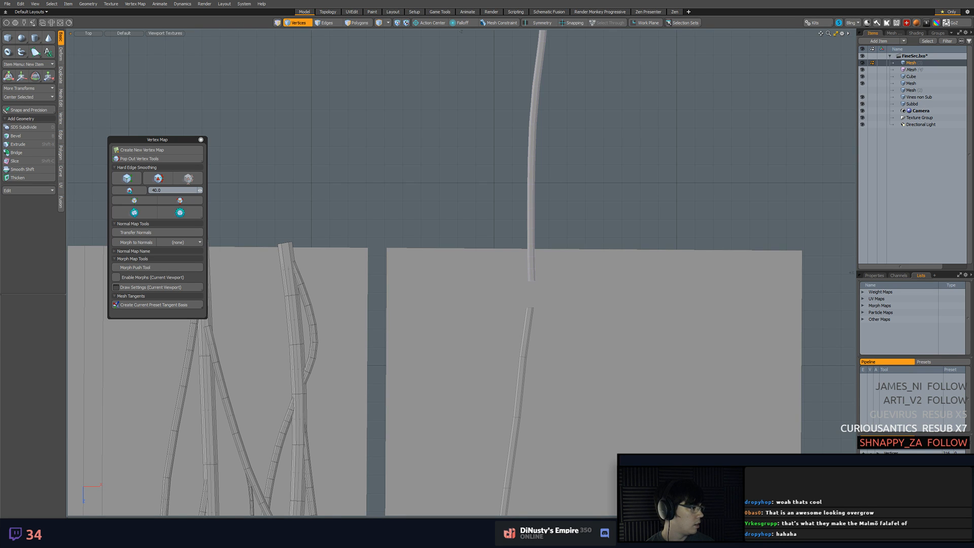
Switch to the browser's motorcycle photo and examine the engine, exhaust and wheels up close
key(alt+Tab)
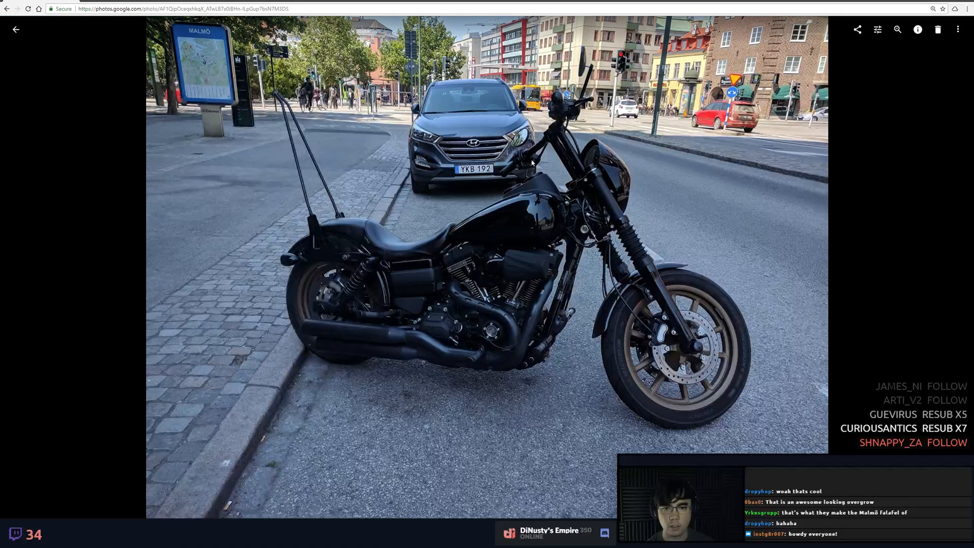
scroll(531, 163, up, 3)
drag(571, 267, 529, 203)
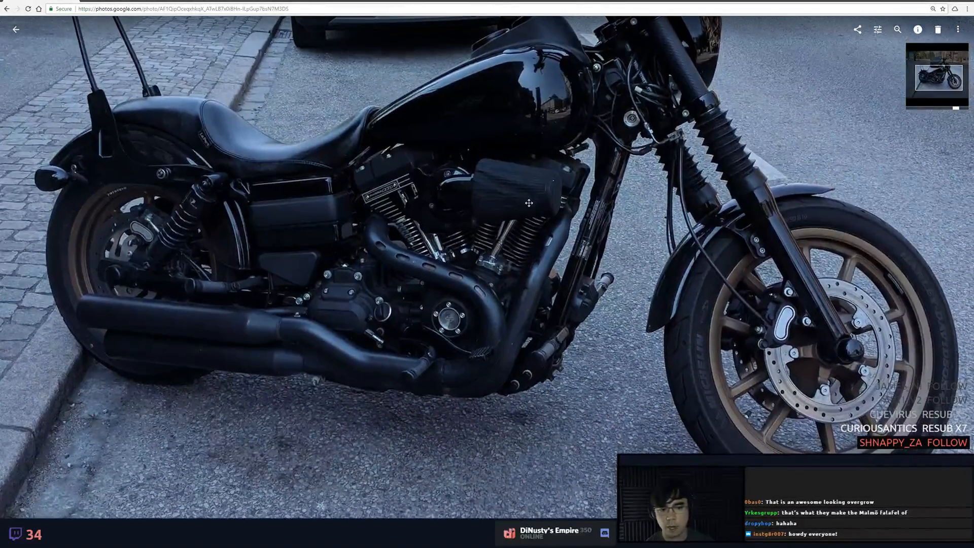
drag(604, 159, 537, 193)
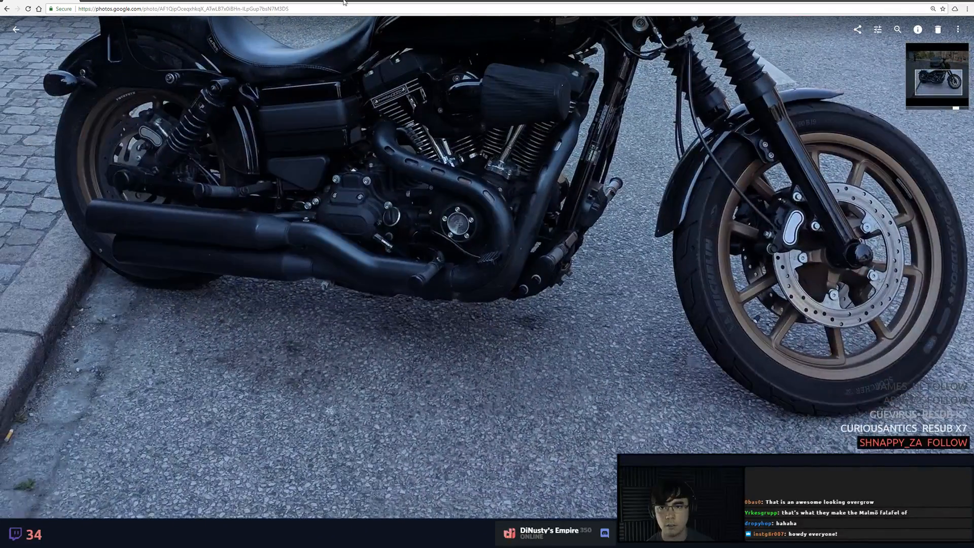
key(alt+Tab)
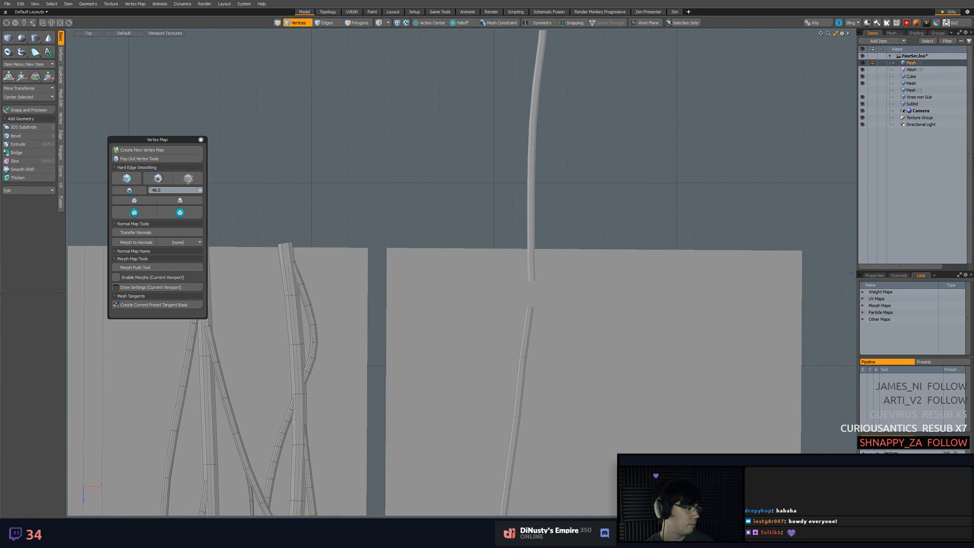
View the browser photos of the sleeping dog, the watermelon pieces and the metal drain grate
alt+drag(973, 274, 560, 296)
drag(632, 319, 675, 502)
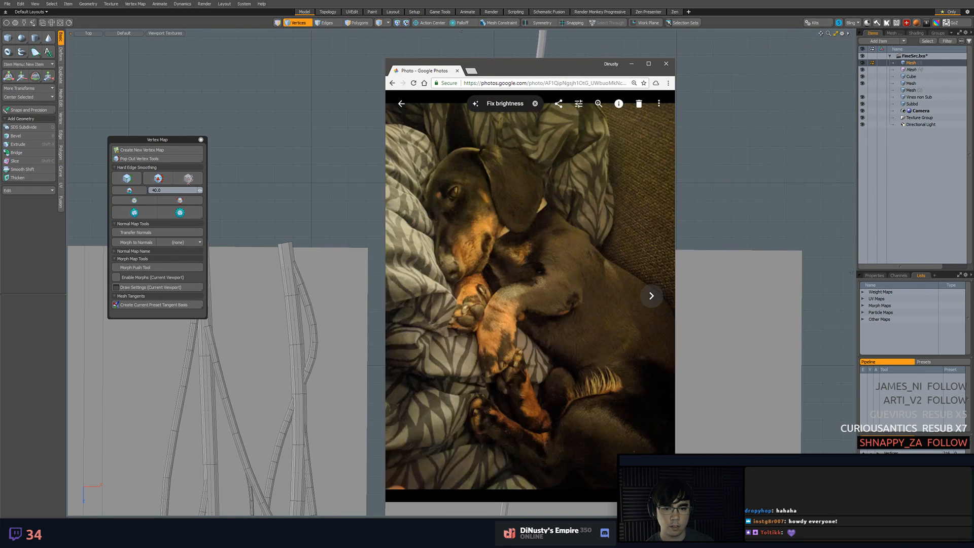
drag(573, 64, 973, 71)
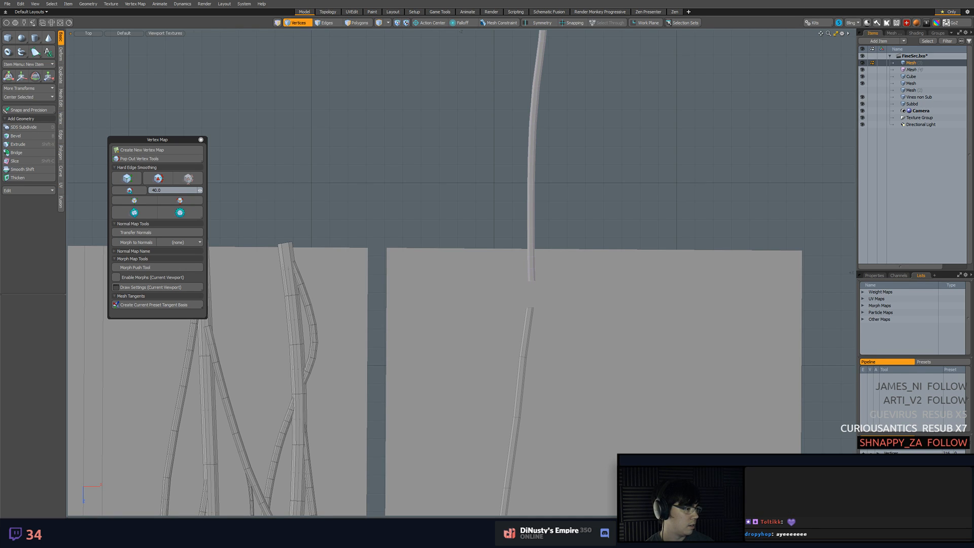
drag(973, 36, 407, 46)
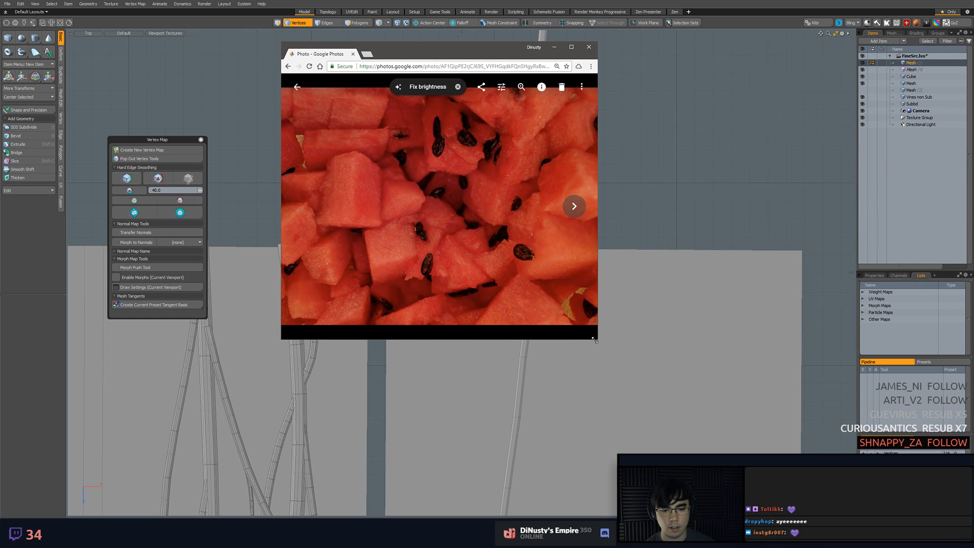
drag(594, 340, 780, 404)
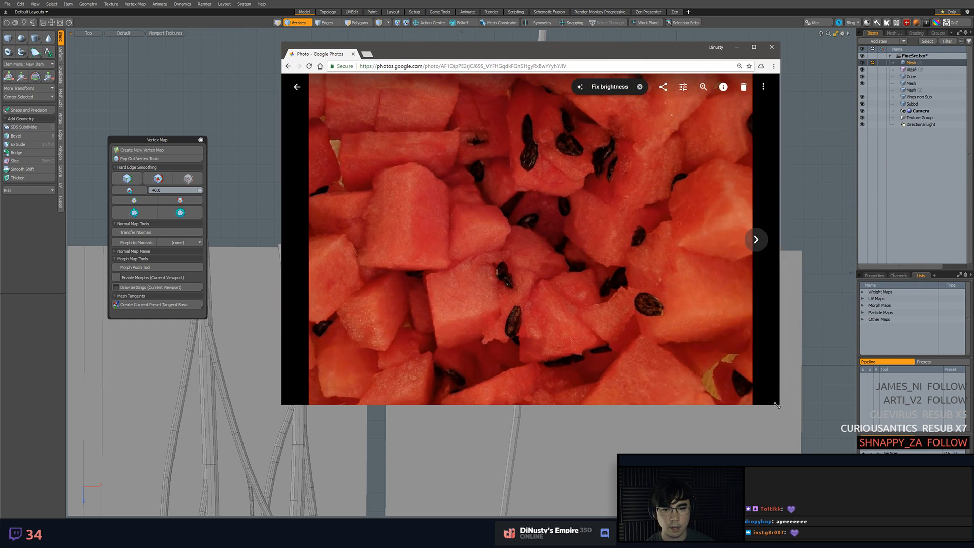
click(760, 246)
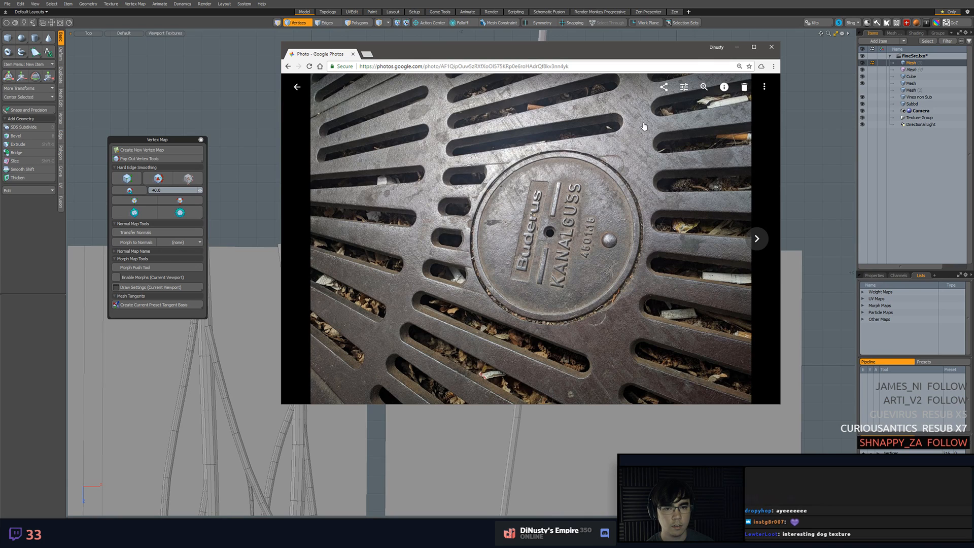
drag(606, 54, 973, 56)
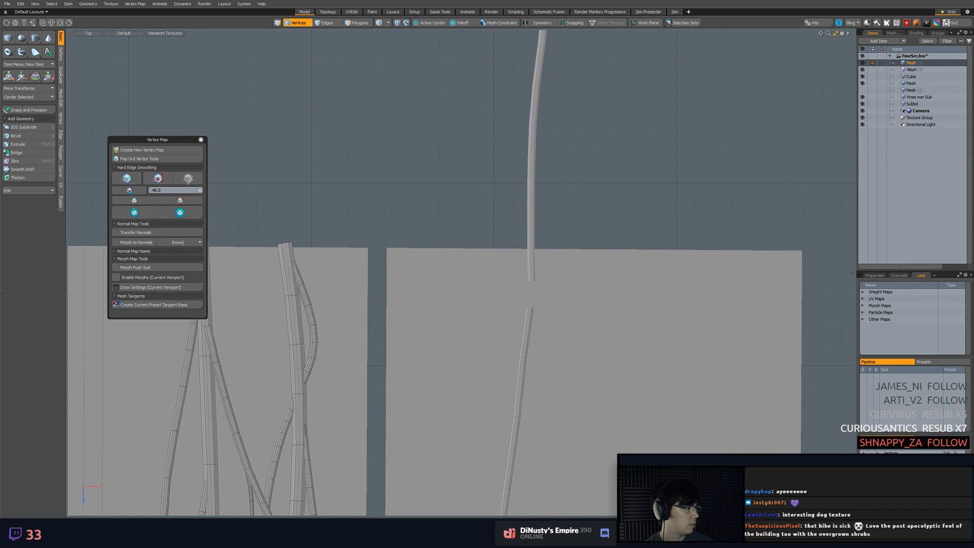
Examine the metal cover set in cobblestones up close in the browser photo, and close that photo
drag(973, 22, 372, 55)
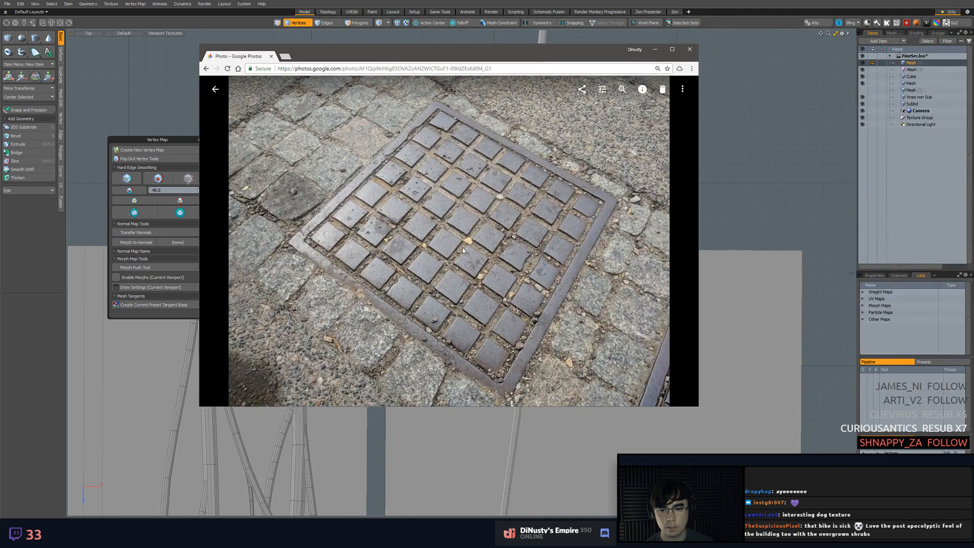
click(622, 89)
drag(443, 202, 444, 168)
scroll(443, 243, up, 4)
drag(442, 254, 524, 153)
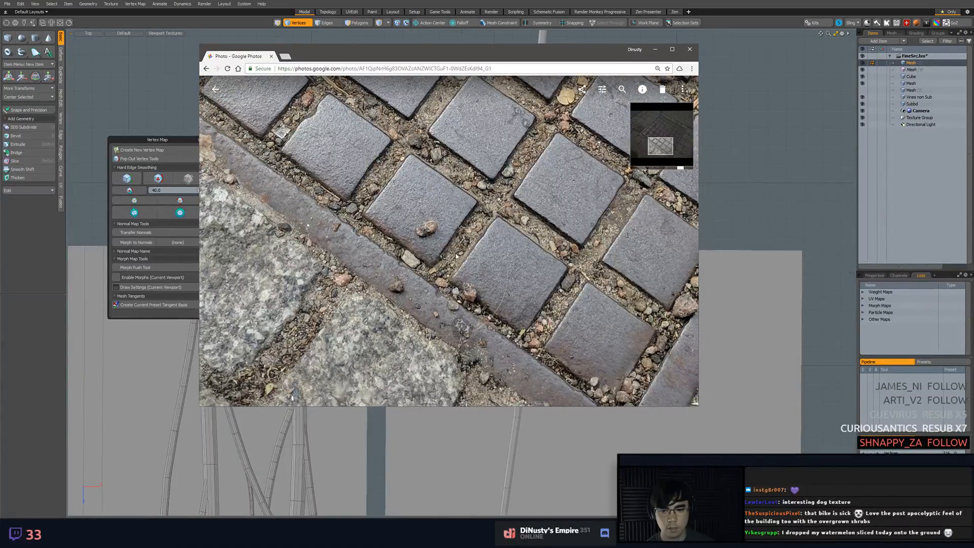
drag(488, 277, 659, 334)
drag(405, 132, 383, 227)
drag(590, 239, 396, 227)
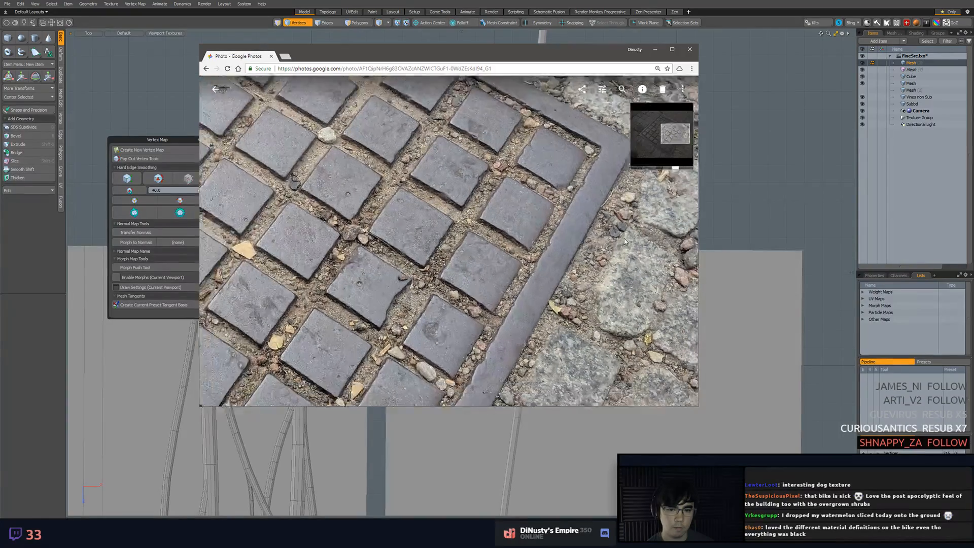
scroll(624, 242, down, 5)
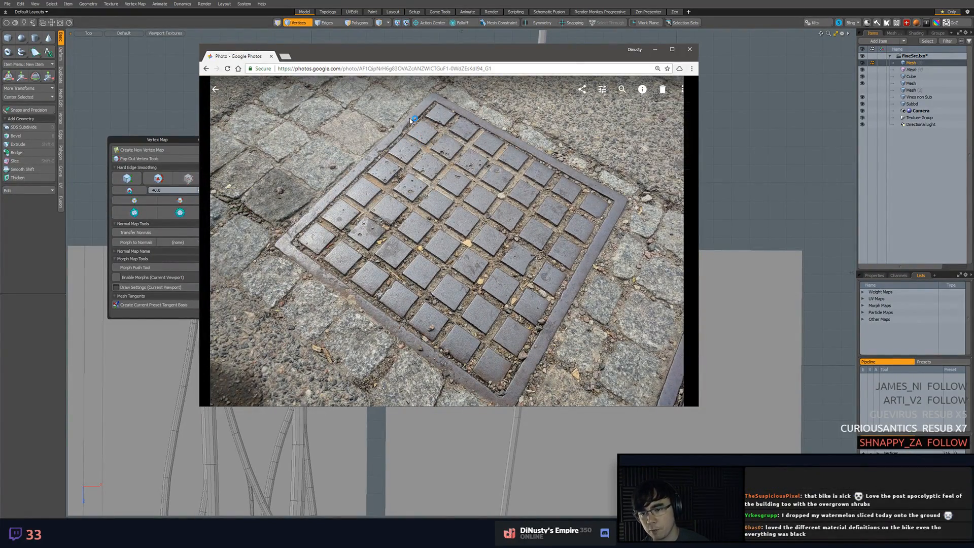
middle_click(261, 57)
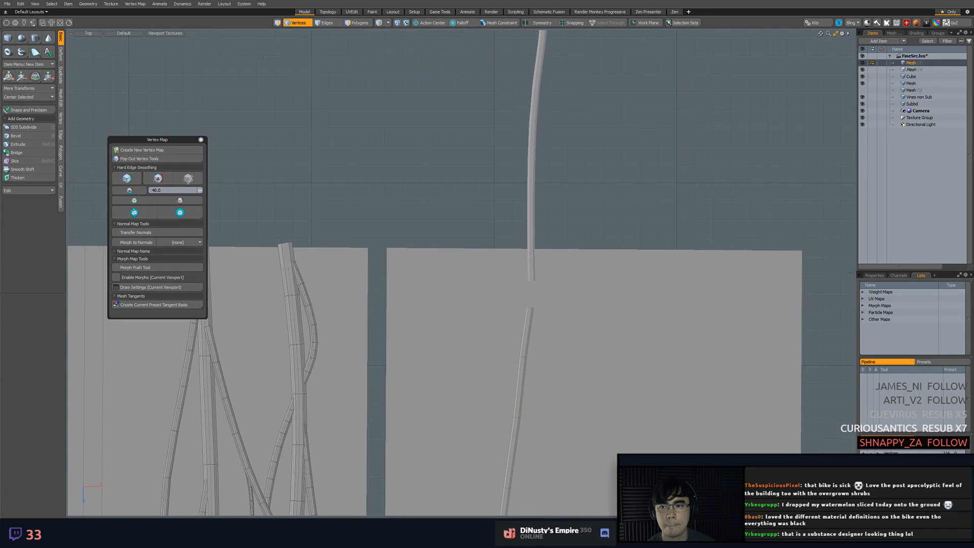
Save the scene and select the original vine mesh item on the tall strip
alt+drag(580, 229, 629, 218)
alt+scroll(623, 206, up, 1)
key(ctrl+s)
ctrl+alt+drag(628, 285, 567, 261)
ctrl+alt+drag(622, 316, 558, 280)
ctrl+alt+drag(558, 280, 541, 253)
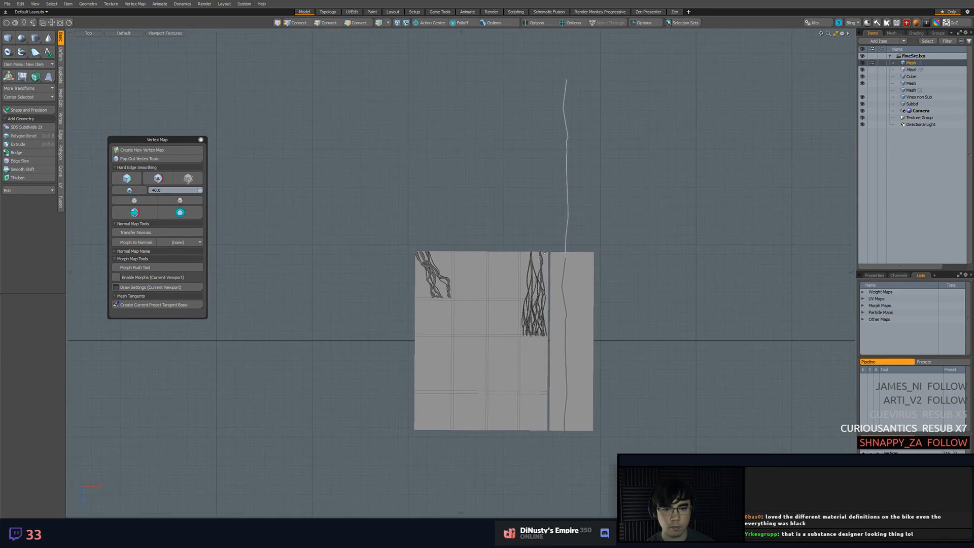
click(566, 213)
shift+click(565, 260)
click(565, 262)
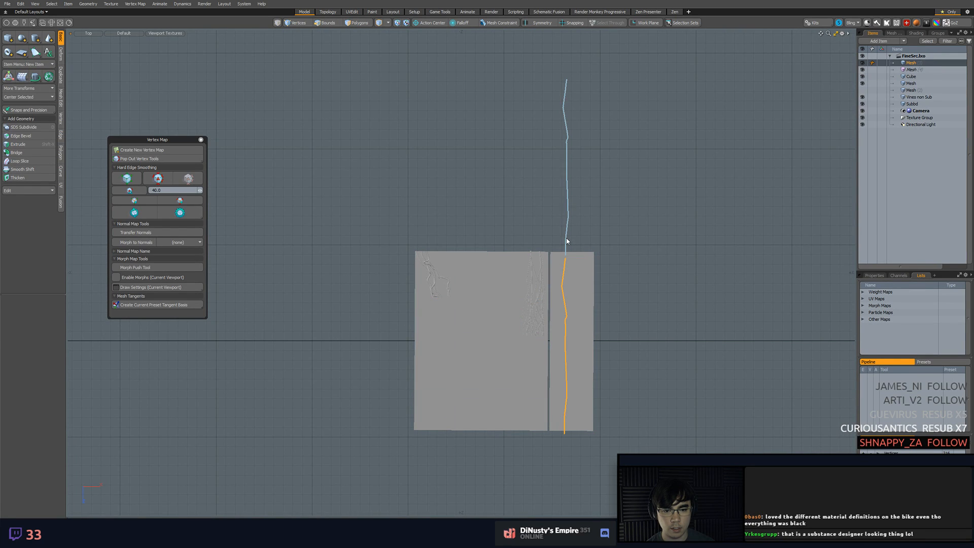
Select the vine's offset instance along with the original and move both about 4.13 m down the tall strip
shift+click(566, 238)
key(y)
key(alt+a)
click(490, 205)
click(485, 202)
key(x)
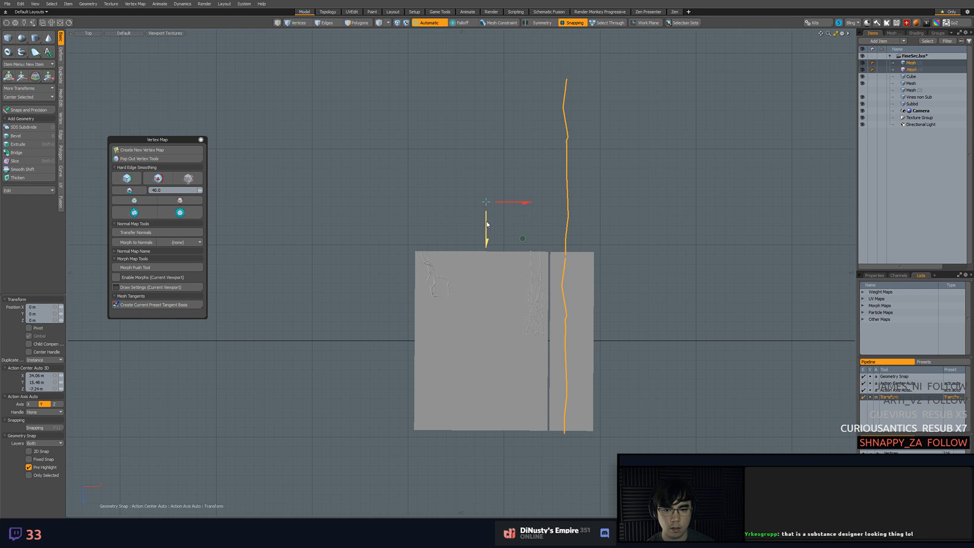
drag(486, 224, 486, 242)
key(x)
drag(487, 328, 487, 322)
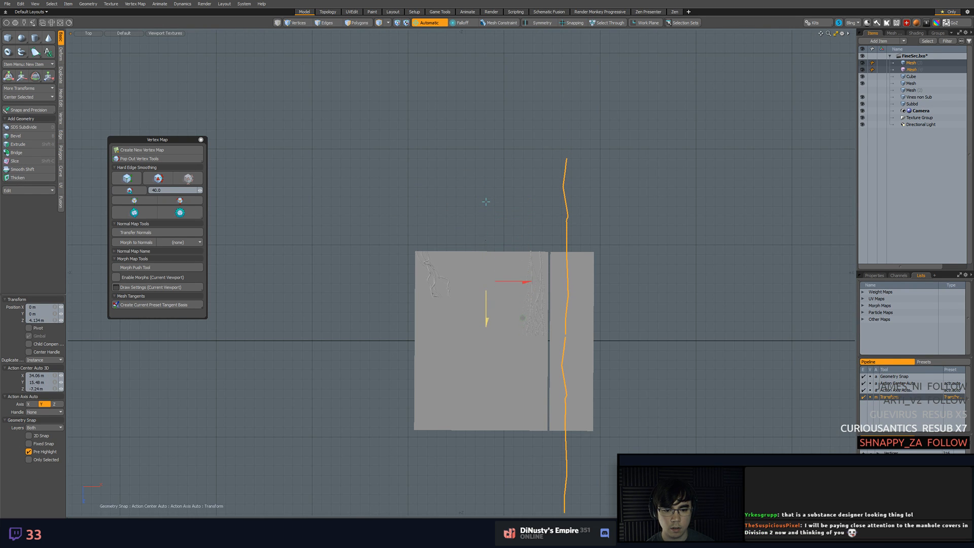
key(space)
click(630, 313)
Make the original vine mesh active in polygon mode with no polygons selected
alt+shift+drag(651, 345, 650, 211)
scroll(651, 257, up, 3)
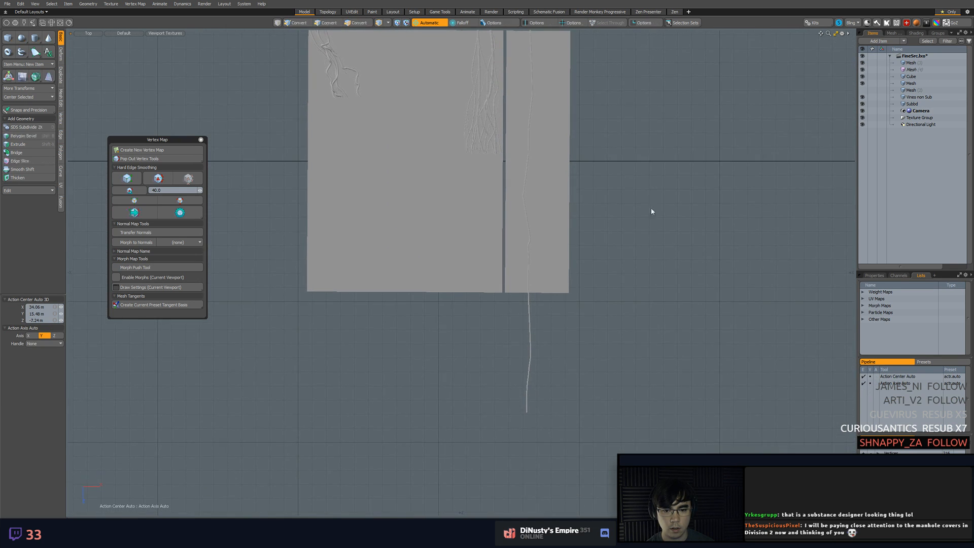
click(529, 310)
key(3)
mouse_move(511, 318)
right_down()
mouse_move(505, 401)
mouse_move(566, 316)
right_up()
alt+shift+drag(601, 260, 608, 288)
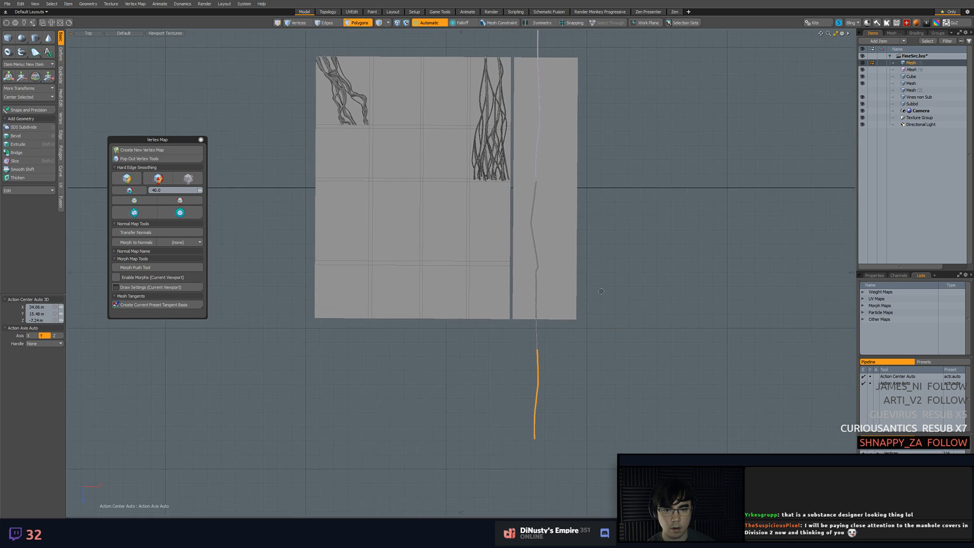
click(609, 288)
alt+shift+drag(619, 163, 639, 173)
scroll(637, 186, up, 2)
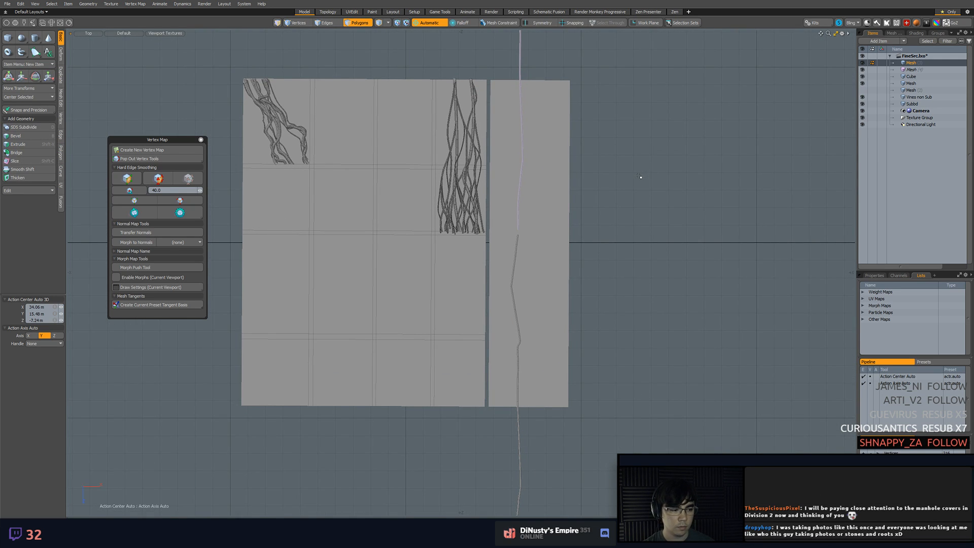
alt+shift+drag(656, 218, 697, 214)
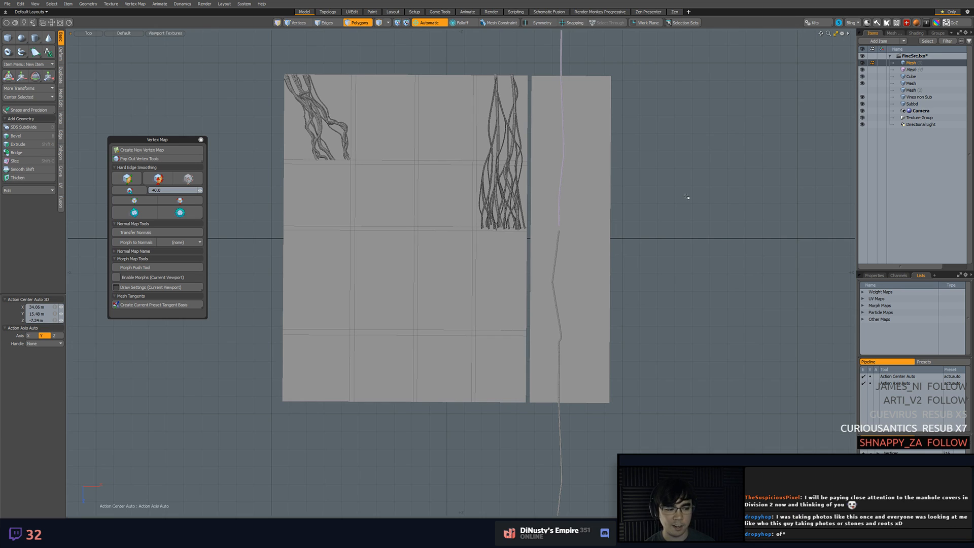
click(22, 52)
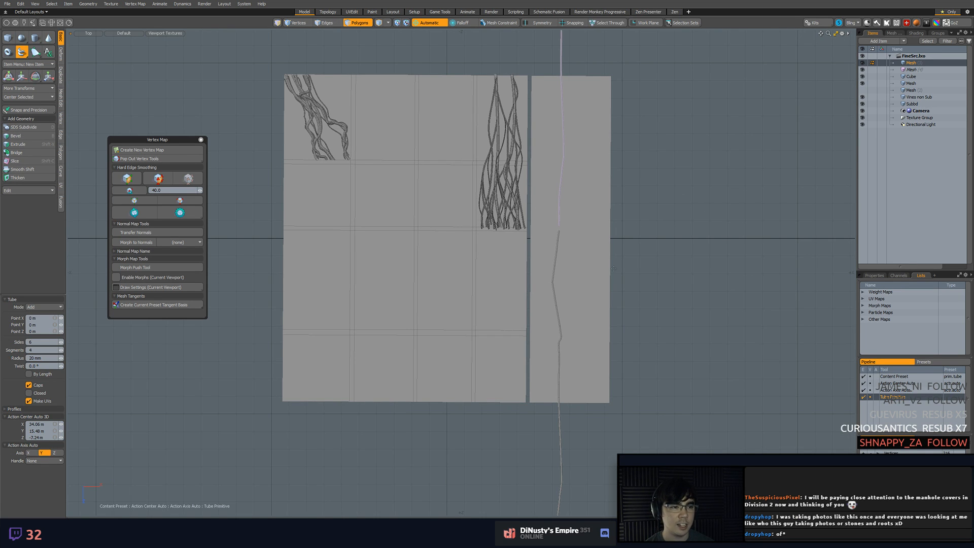
alt+shift+drag(618, 262, 619, 242)
scroll(593, 316, up, 2)
click(574, 408)
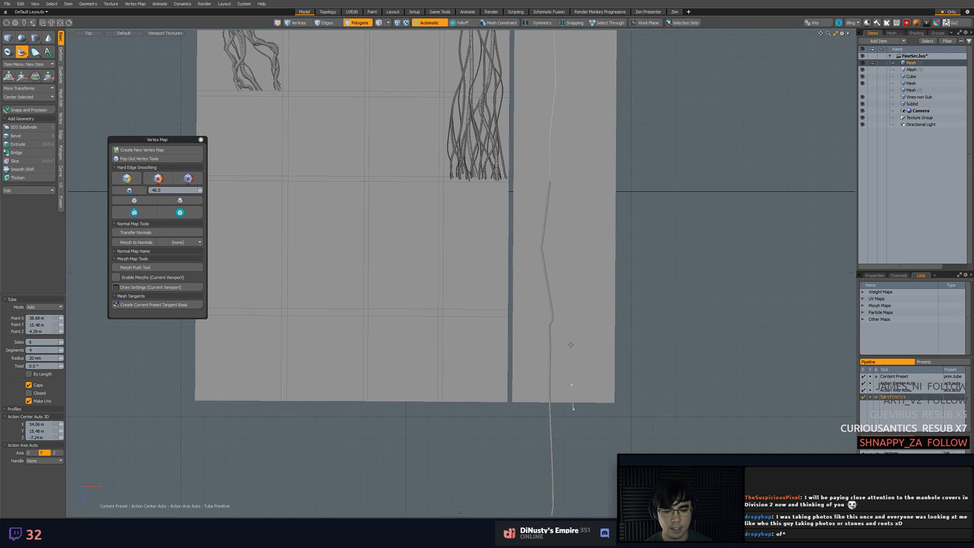
key(ctrl+3)
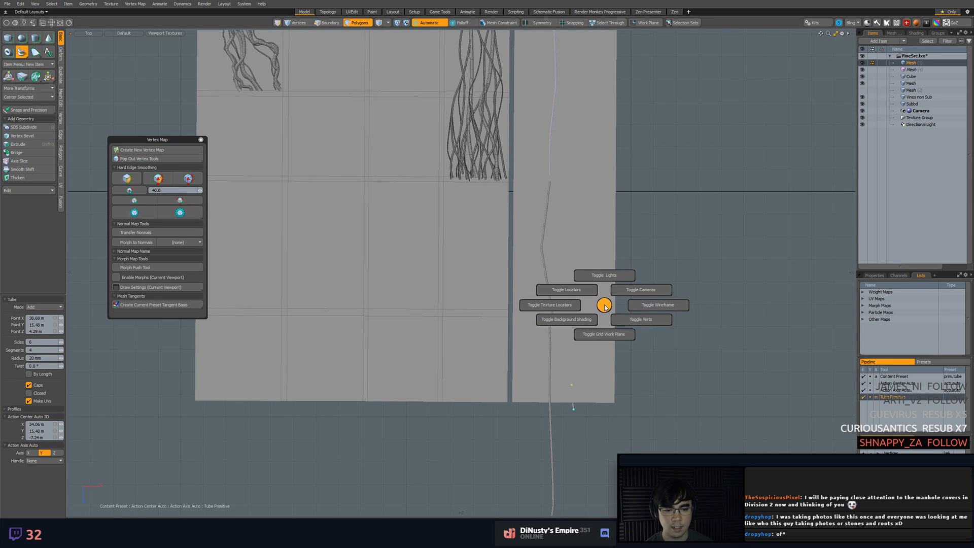
click(634, 300)
key(ctrl+3)
click(661, 299)
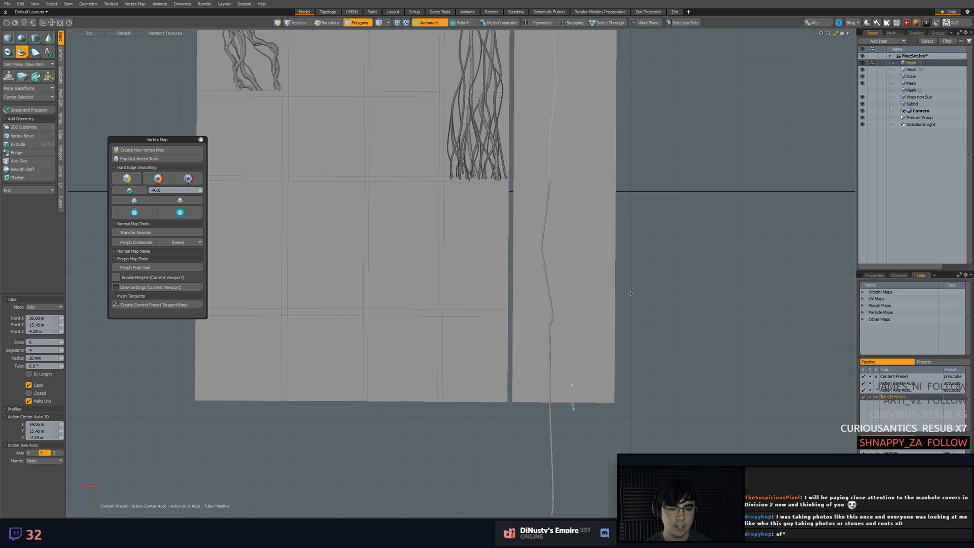
key(ctrl+s)
key(q)
key(5)
Enable the Background mesh constraint and make the original vine mesh the active item again
click(592, 267)
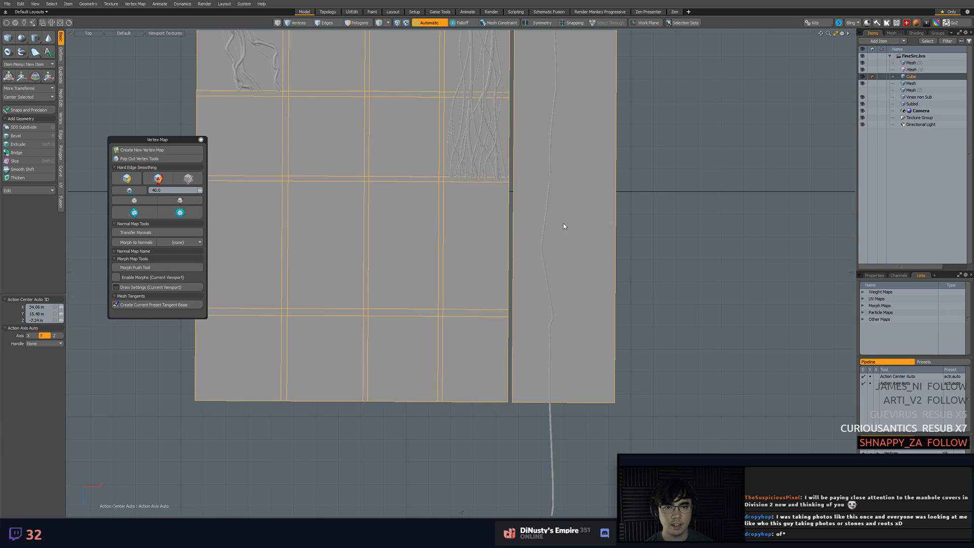
click(502, 23)
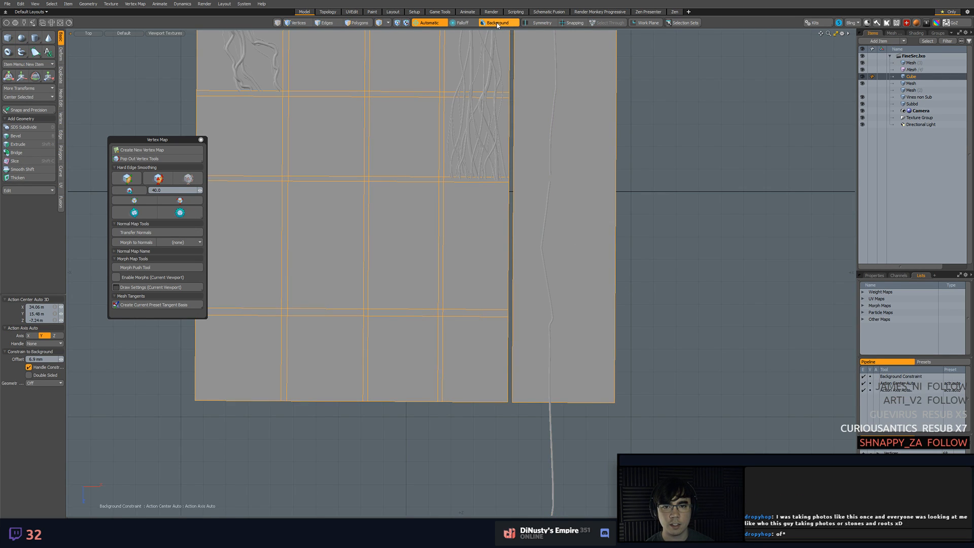
click(912, 63)
mouse_move(667, 135)
alt+mouse_down()
mouse_move(669, 126)
mouse_move(675, 144)
alt+mouse_up()
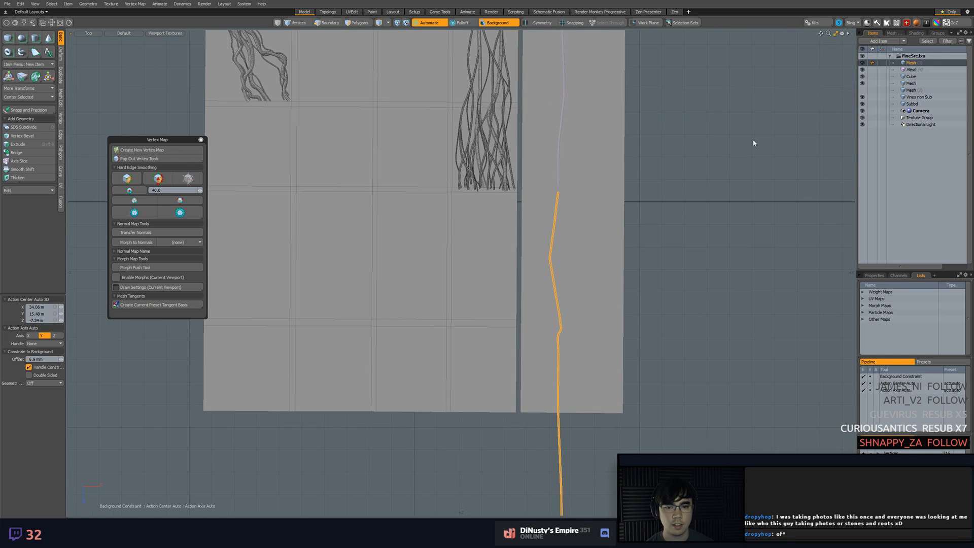
click(653, 166)
Draw a new tube vine beside the thin one, from just below the tall strip's lower edge to near its upper edge
click(21, 52)
alt+drag(579, 238, 579, 315)
drag(566, 487, 566, 446)
key(ctrl+z)
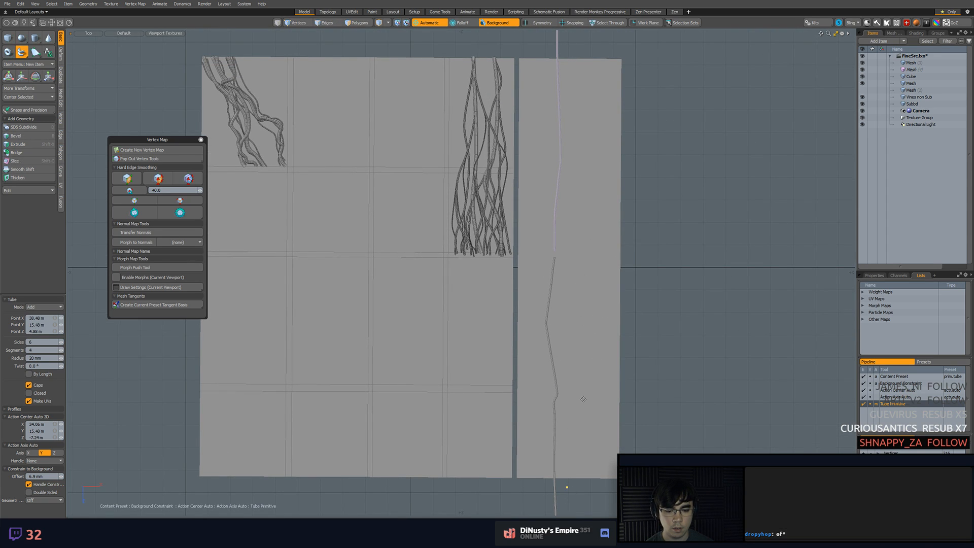
click(576, 399)
click(566, 344)
click(563, 298)
click(563, 269)
click(564, 247)
click(567, 175)
click(566, 109)
click(570, 75)
Add and shift points along the new tube to make it wavy, lining its upper end up with the instance's lower end
scroll(570, 75, up, 5)
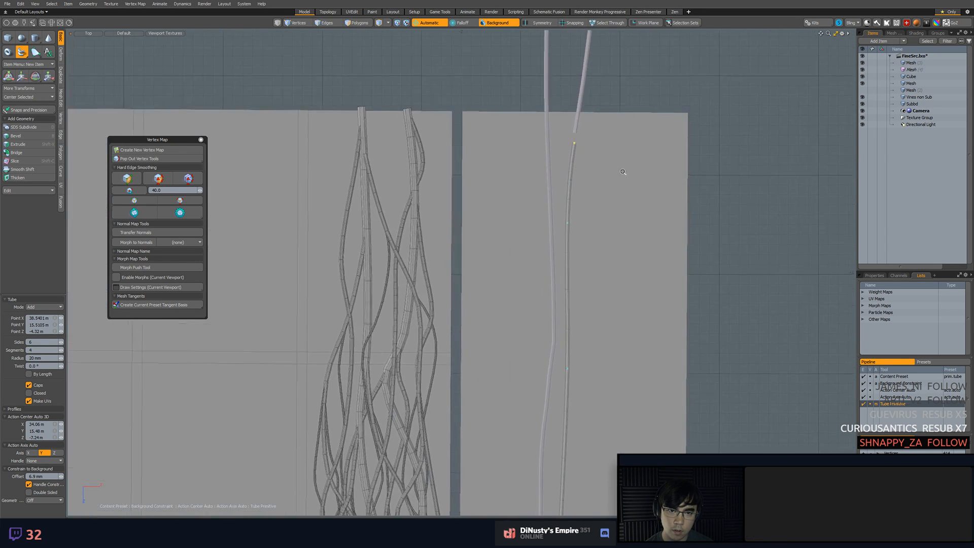
drag(524, 118, 523, 107)
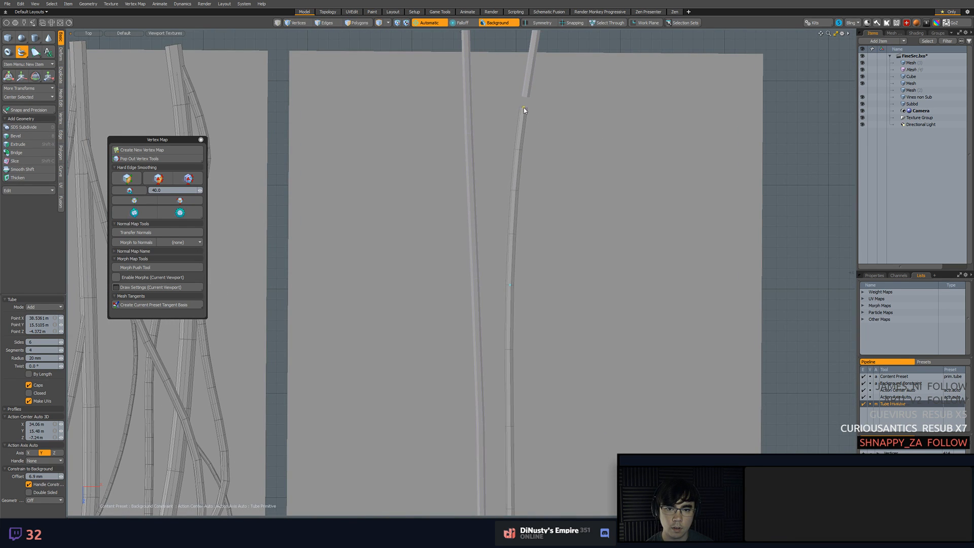
scroll(543, 142, down, 5)
alt+shift+drag(539, 360, 528, 244)
drag(522, 399, 517, 400)
drag(519, 354, 513, 353)
drag(521, 313, 525, 241)
drag(527, 178, 524, 169)
alt+drag(526, 134, 538, 185)
click(548, 131)
click(546, 126)
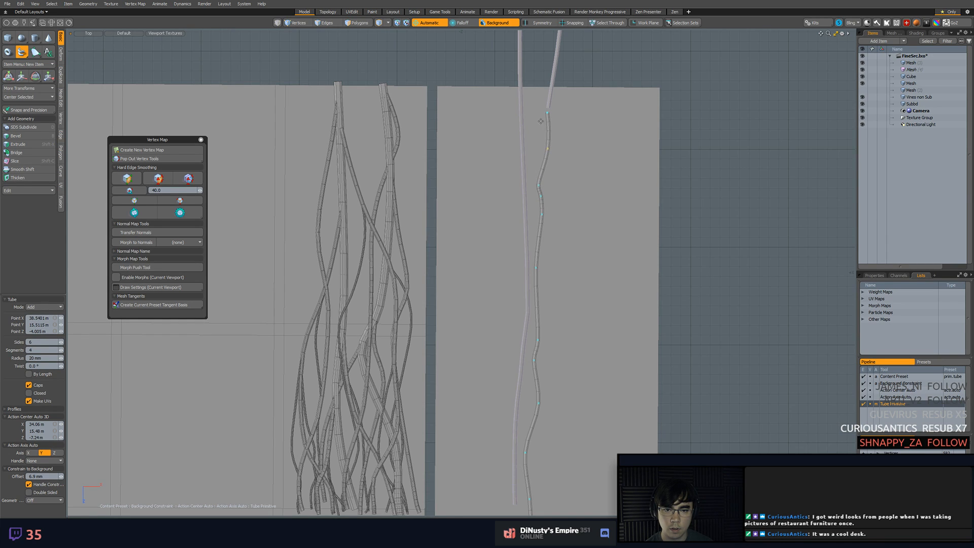
drag(541, 120, 540, 122)
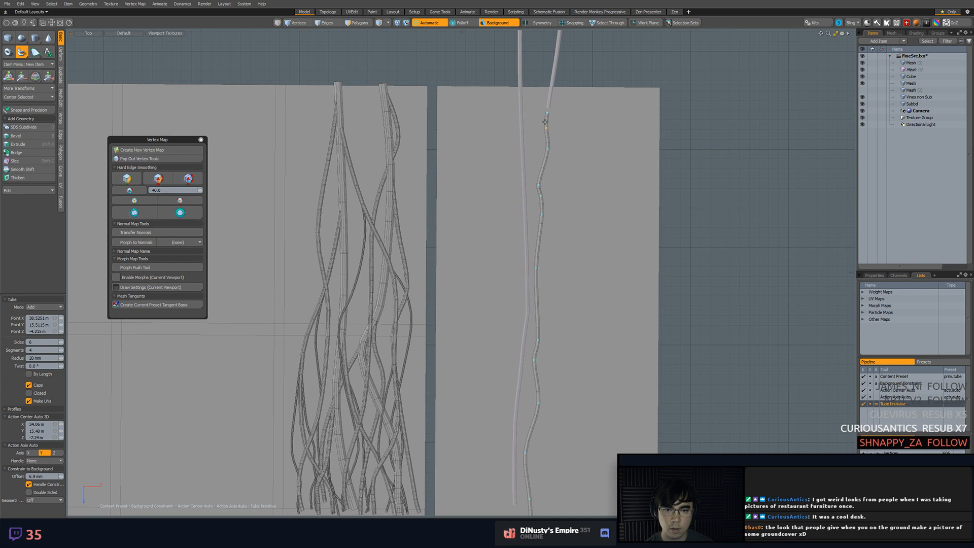
Set the new tube's radius to 55.3 mm and its sides to 7
scroll(583, 150, down, 3)
mouse_move(583, 215)
alt+shift+mouse_down()
mouse_move(574, 124)
mouse_move(596, 222)
alt+shift+mouse_up()
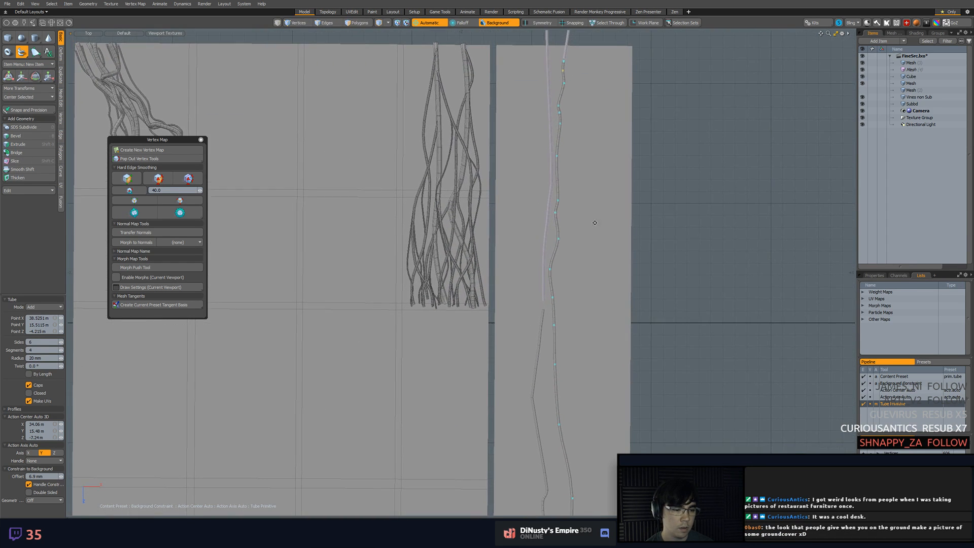
drag(61, 358, 71, 361)
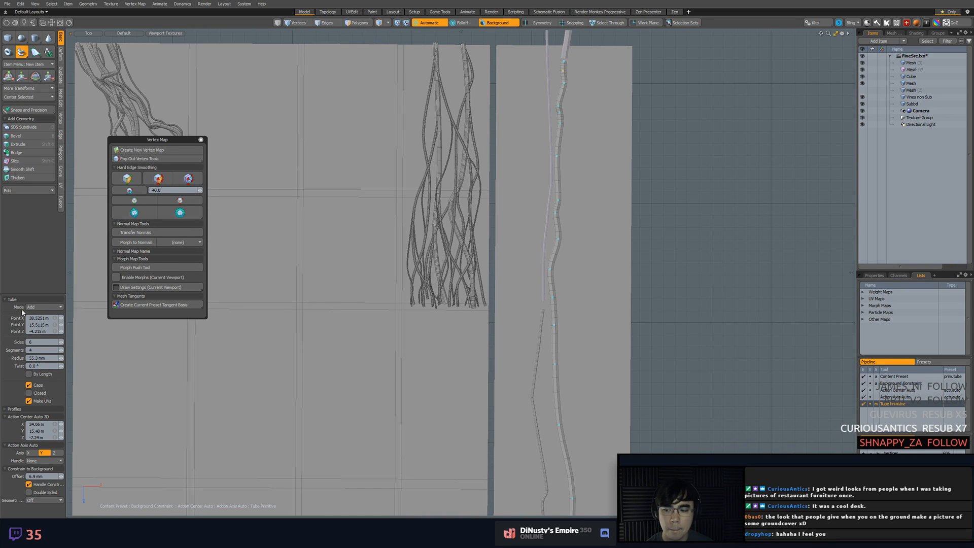
click(63, 344)
Refine the thickened tube's top points so it flows straight into the lower end of its instance
scroll(571, 270, down, 2)
alt+drag(551, 363, 554, 302)
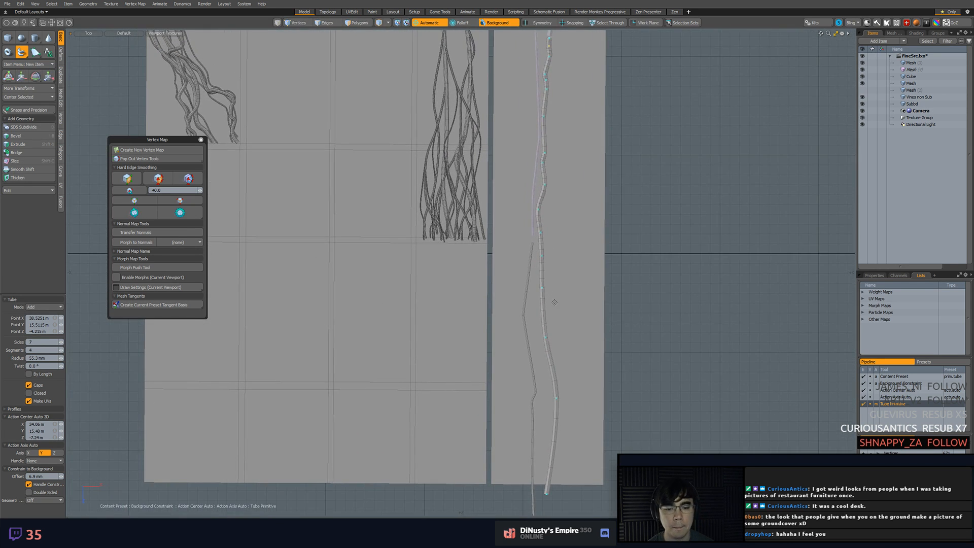
drag(556, 399, 547, 493)
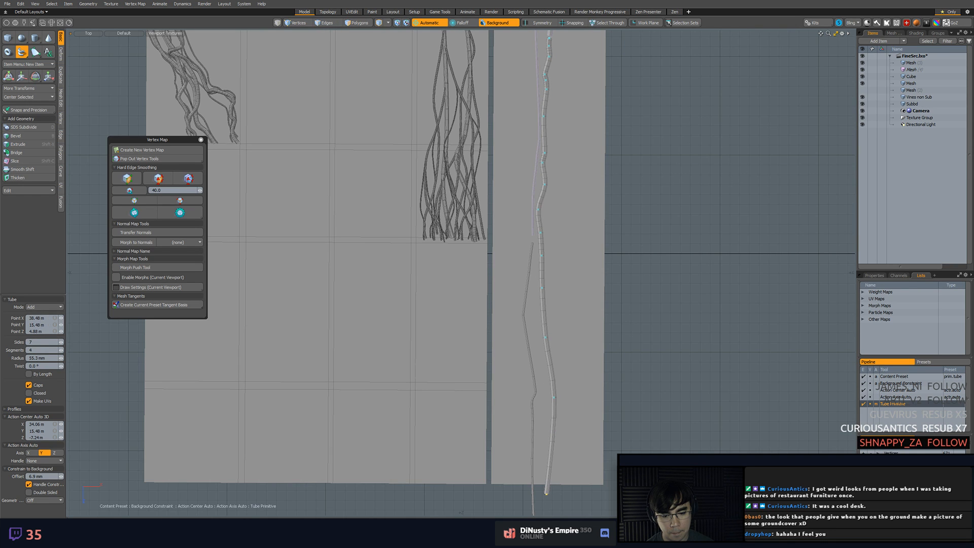
key(ctrl+z)
ctrl+alt+drag(558, 323, 600, 292)
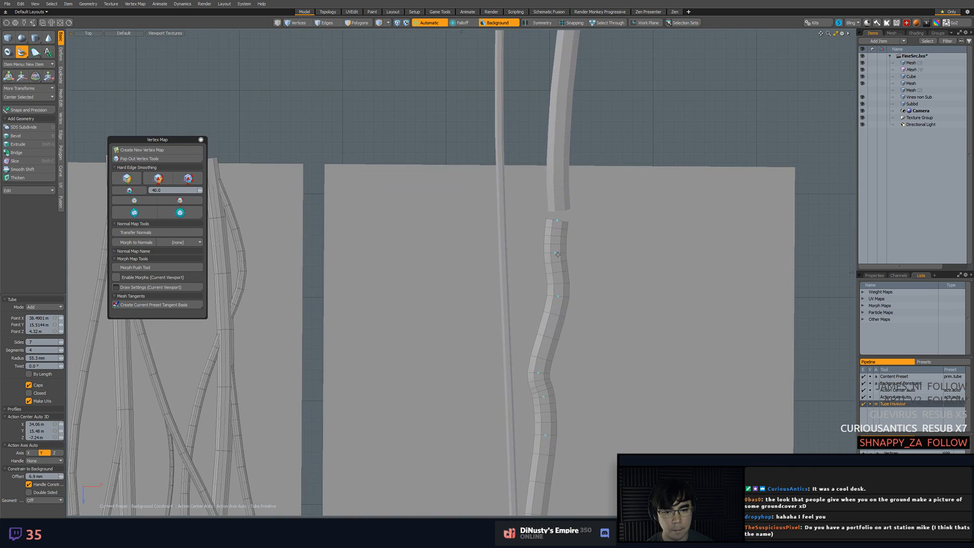
drag(556, 254, 558, 262)
drag(564, 221, 558, 220)
drag(558, 265, 559, 325)
drag(537, 373, 546, 364)
scroll(597, 333, down, 5)
alt+shift+drag(557, 283, 550, 226)
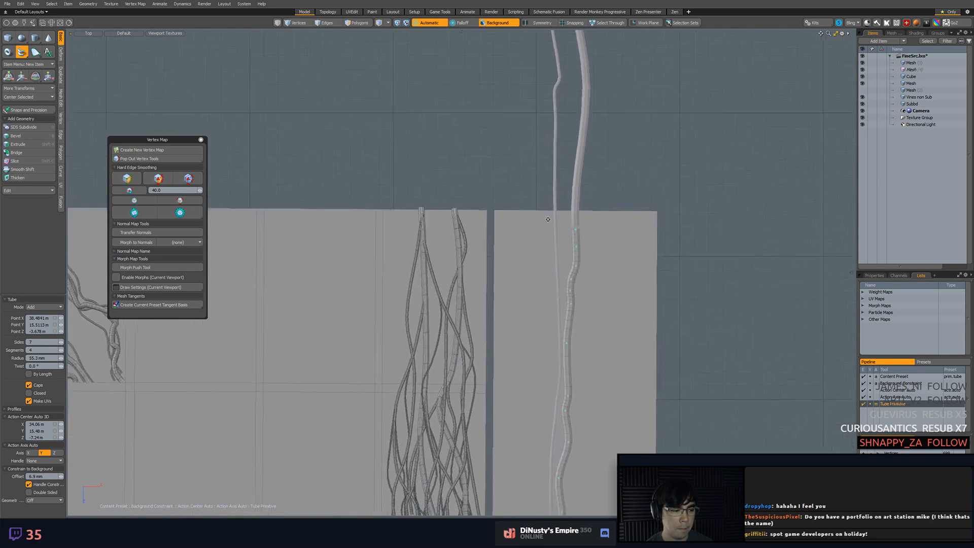
Finish the thickened tube vine and save the scene
scroll(550, 227, down, 3)
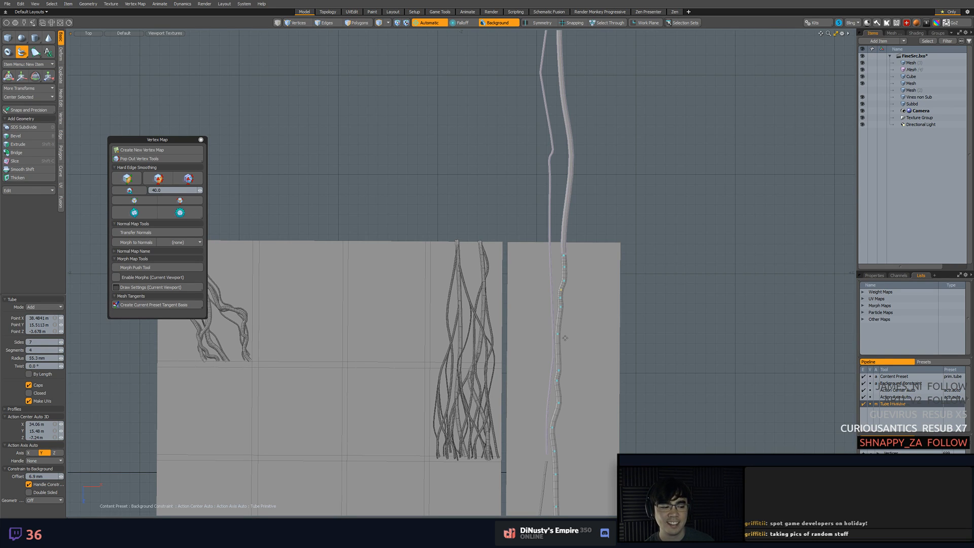
alt+shift+drag(433, 380, 414, 318)
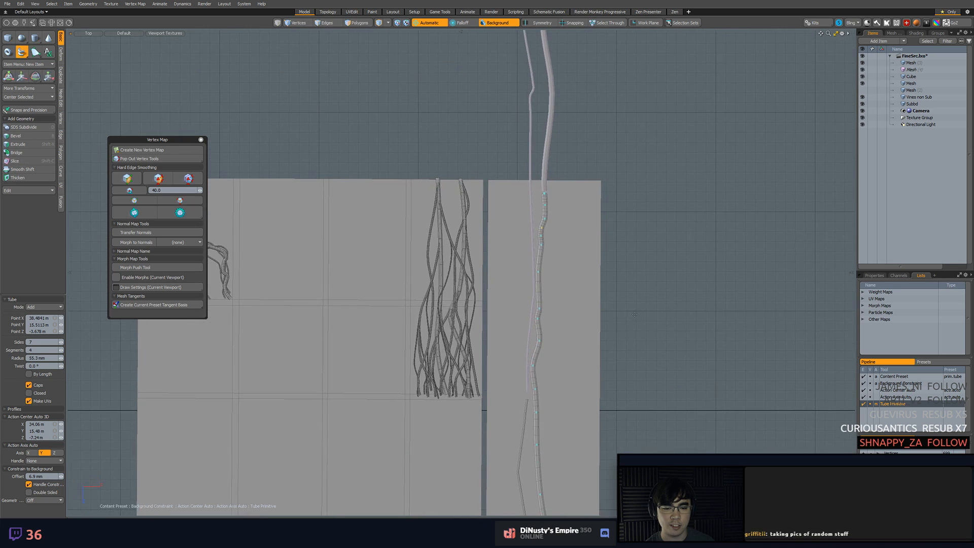
key(space)
key(ctrl+s)
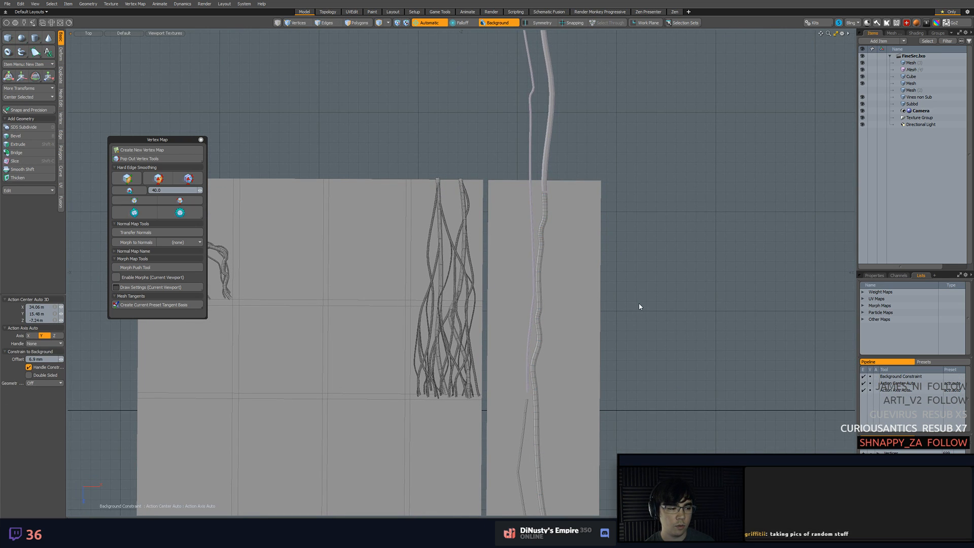
Draw another 7-sided tube vine, 55.3 mm in radius, up the strip between the first thick vine and the strip's outer edge
click(22, 51)
alt+shift+drag(645, 365, 613, 392)
alt+shift+drag(605, 357, 611, 368)
click(574, 453)
click(568, 312)
alt+shift+drag(569, 274, 579, 347)
click(574, 309)
click(582, 221)
click(589, 92)
click(587, 68)
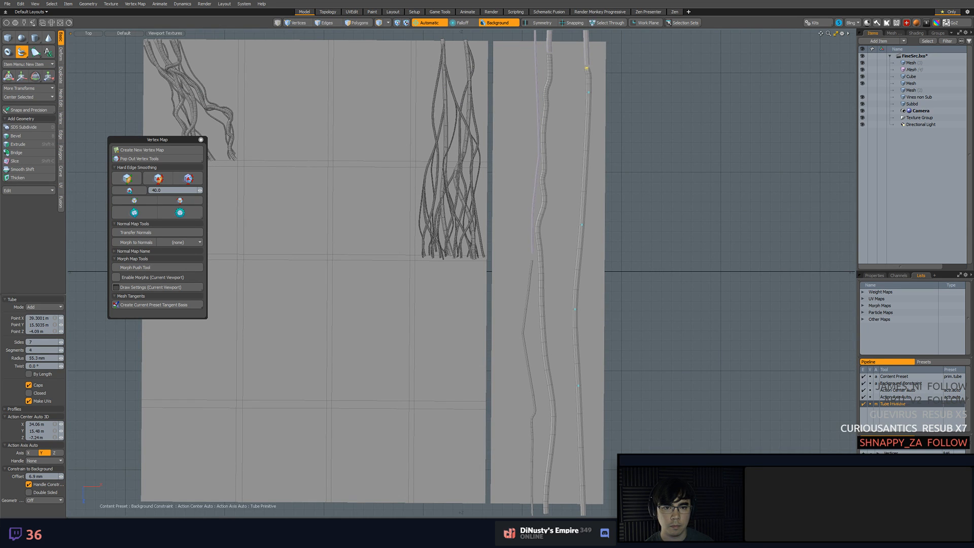
Add and shift points along the upper and middle stretches of the second thick tube to give it gentle bends
scroll(604, 99, up, 3)
alt+shift+drag(604, 99, 629, 174)
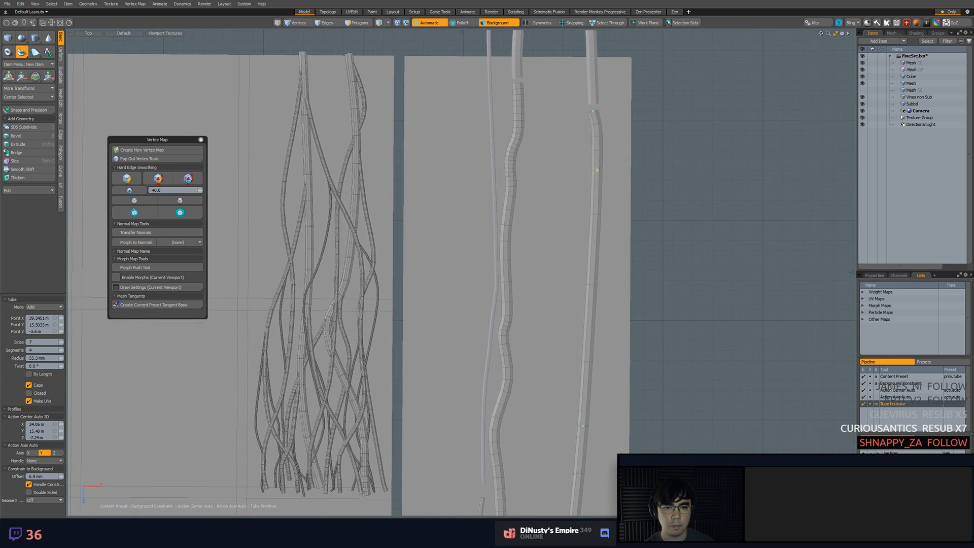
scroll(592, 187, down, 2)
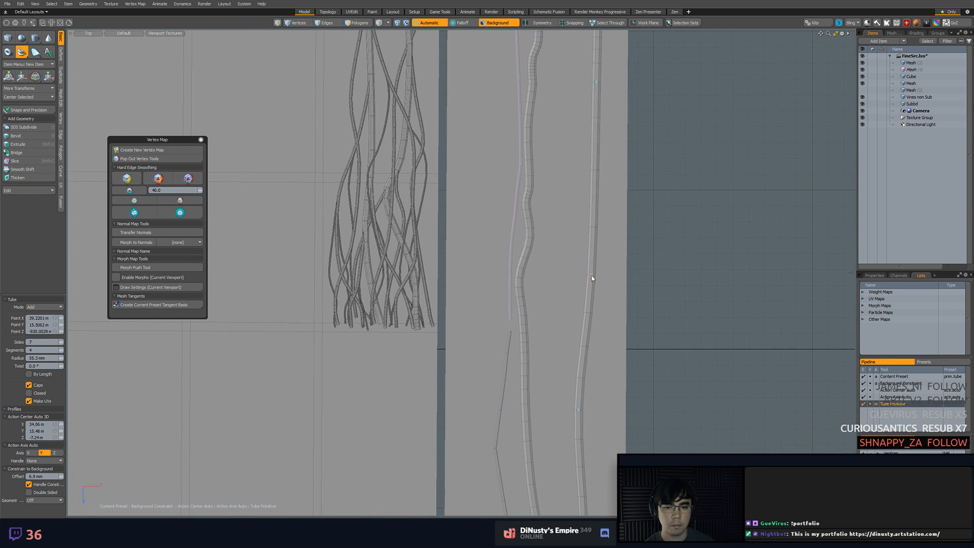
scroll(573, 234, down, 1)
alt+shift+drag(574, 234, 576, 316)
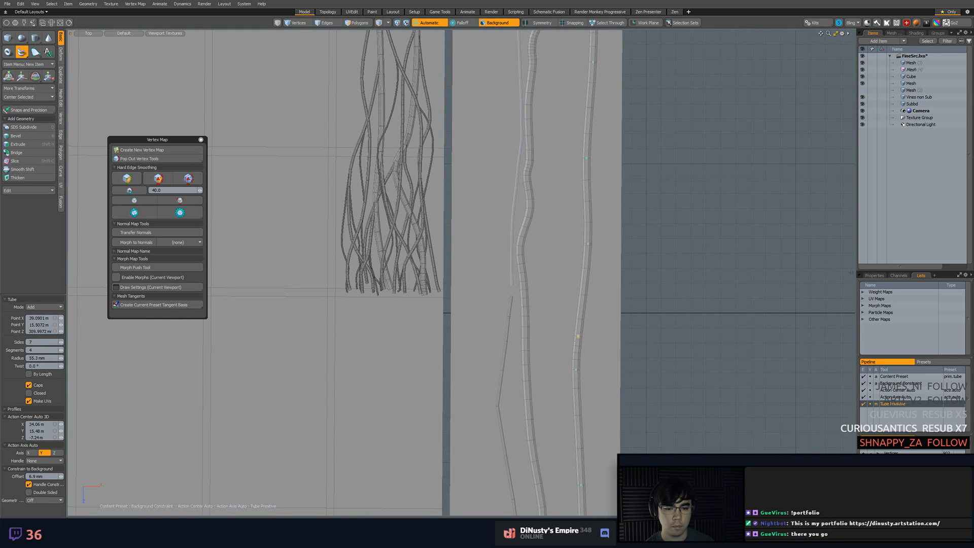
alt+shift+drag(575, 370, 582, 259)
drag(580, 379, 581, 389)
drag(580, 346, 582, 333)
Reposition the second thick tube's lower end point and bend its lower stretch just above the strip's lower edge
alt+shift+drag(581, 372, 592, 285)
scroll(597, 279, down, 2)
drag(606, 426, 600, 420)
mouse_move(599, 373)
mouse_down()
mouse_move(606, 366)
mouse_move(600, 388)
mouse_up()
drag(599, 326, 599, 309)
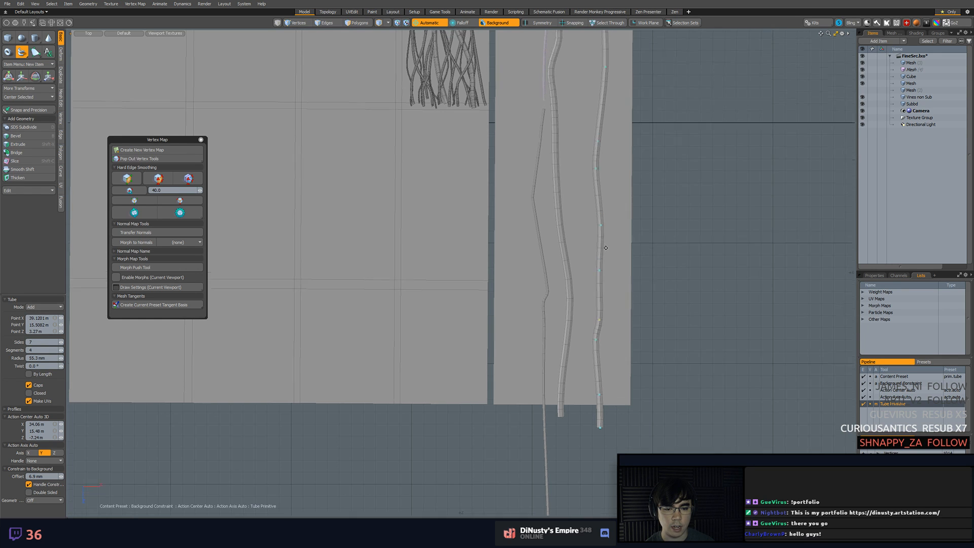
Shift the second thick tube's upper points so its top lines up with its offset instance and its upper stretch bends gently
alt+drag(606, 236, 614, 507)
scroll(620, 255, up, 6)
mouse_move(613, 209)
mouse_down()
mouse_move(589, 206)
mouse_move(598, 203)
mouse_up()
drag(611, 303, 597, 269)
drag(596, 303, 608, 346)
key(ctrl+z)
alt+drag(600, 476, 599, 446)
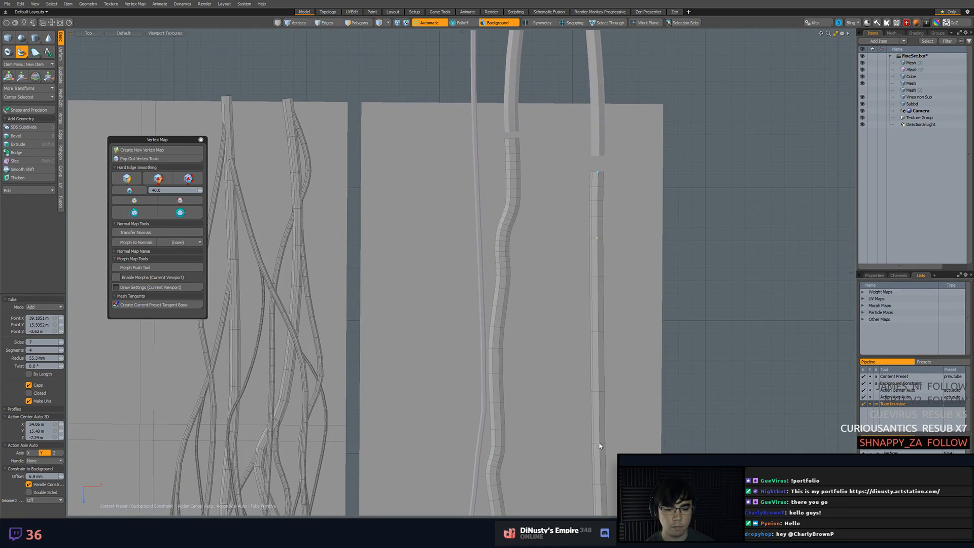
drag(598, 352, 606, 351)
drag(599, 305, 599, 302)
scroll(620, 328, down, 4)
alt+drag(612, 348, 612, 275)
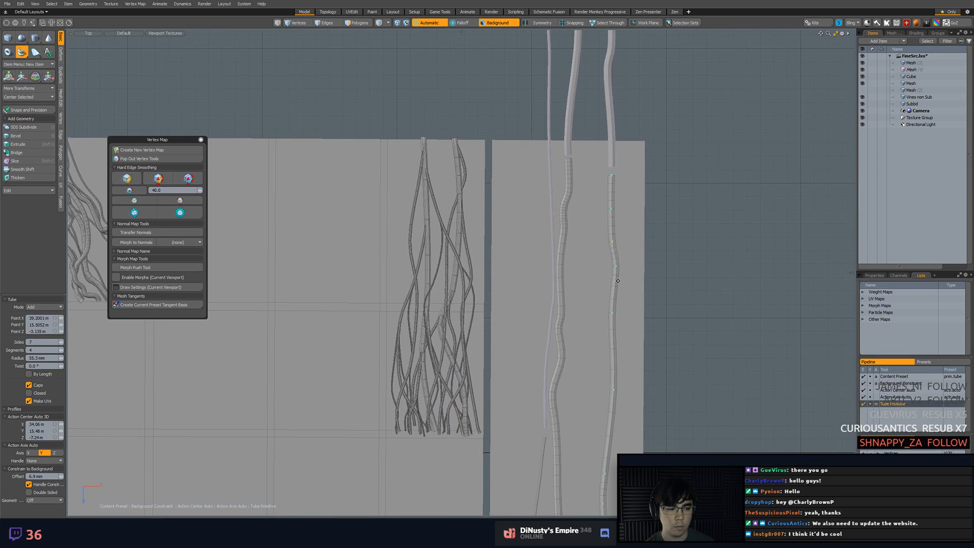
mouse_move(608, 230)
alt+mouse_down()
mouse_move(604, 241)
mouse_move(602, 233)
alt+mouse_up()
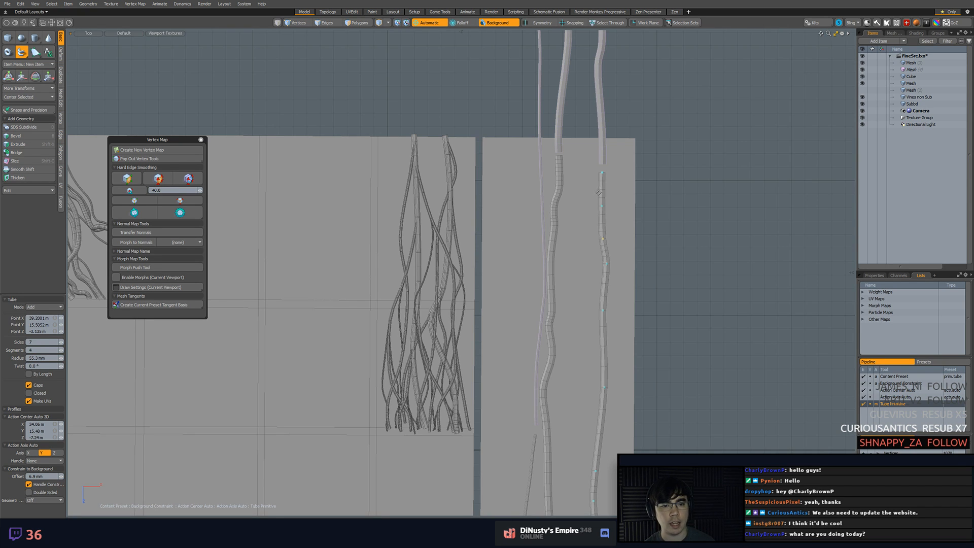
Move the vertices at the thin vine's sharpest outward bend in toward the first thick vine
alt+drag(568, 232, 552, 198)
scroll(548, 205, down, 3)
alt+drag(582, 316, 568, 293)
alt+shift+drag(585, 349, 576, 165)
ctrl+alt+drag(511, 267, 557, 275)
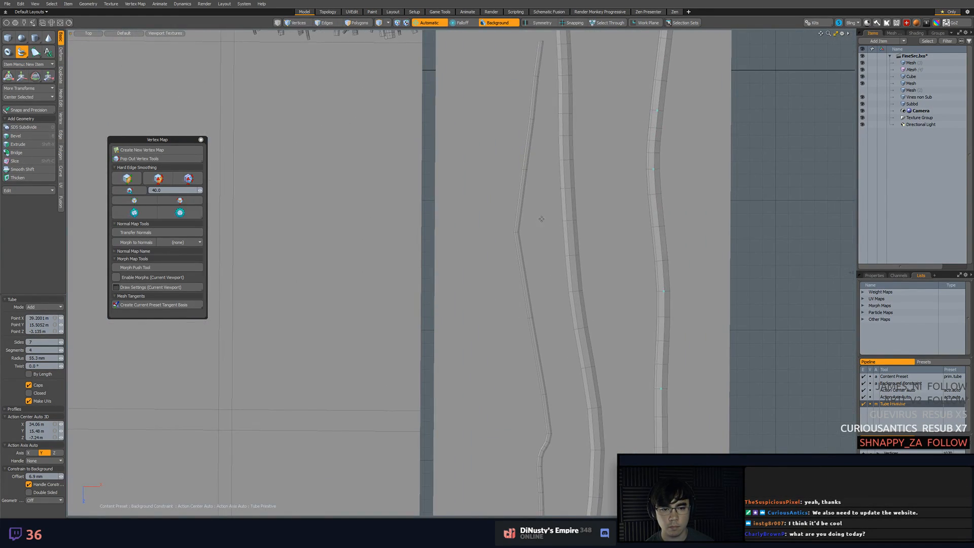
key(q)
key(1)
click(517, 232)
key(w)
drag(538, 236, 546, 237)
Smooth the thin vine's upper stretch by shifting the vertices around the bend about 35 mm and the two rings above about 14 mm sideways
key(q)
mouse_move(509, 129)
middle_down()
mouse_move(553, 272)
mouse_move(552, 253)
middle_up()
key(w)
drag(549, 245, 554, 245)
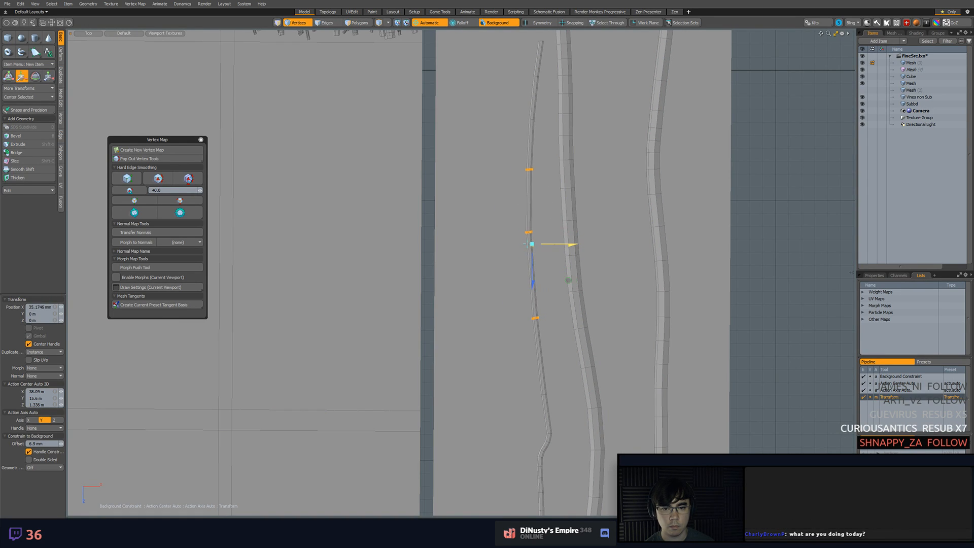
key(q)
scroll(570, 157, down, 2)
middle_drag(513, 118, 530, 153)
key(w)
drag(555, 147, 549, 148)
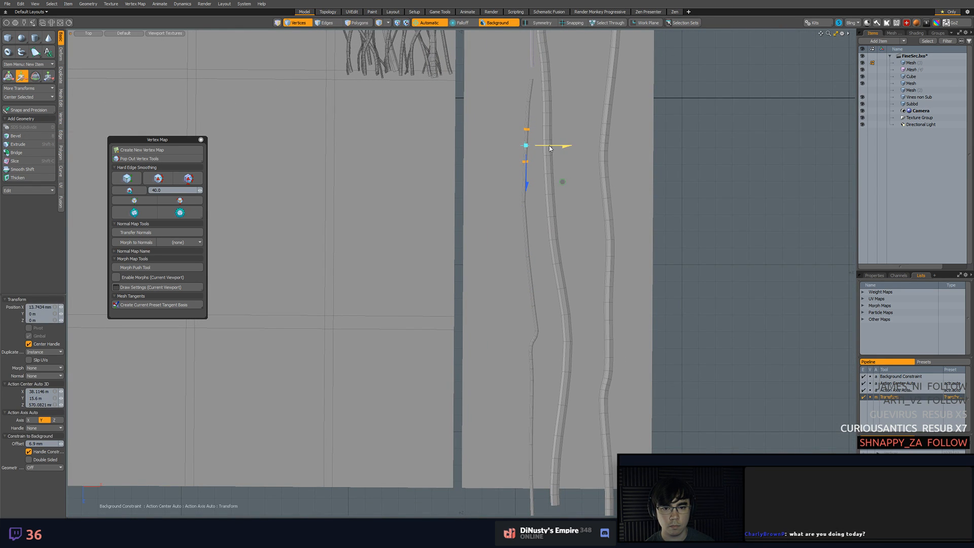
Adjust the vertices and edges at the kink in the thin vine's lower stretch
key(q)
scroll(609, 203, down, 3)
scroll(576, 275, up, 5)
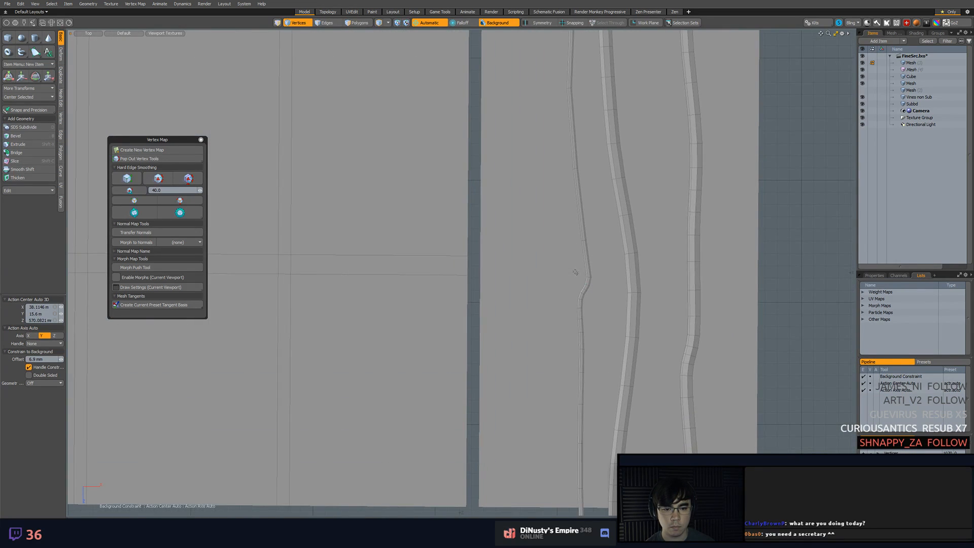
scroll(576, 275, up, 4)
key(w)
drag(650, 323, 644, 307)
key(q)
key(2)
key(w)
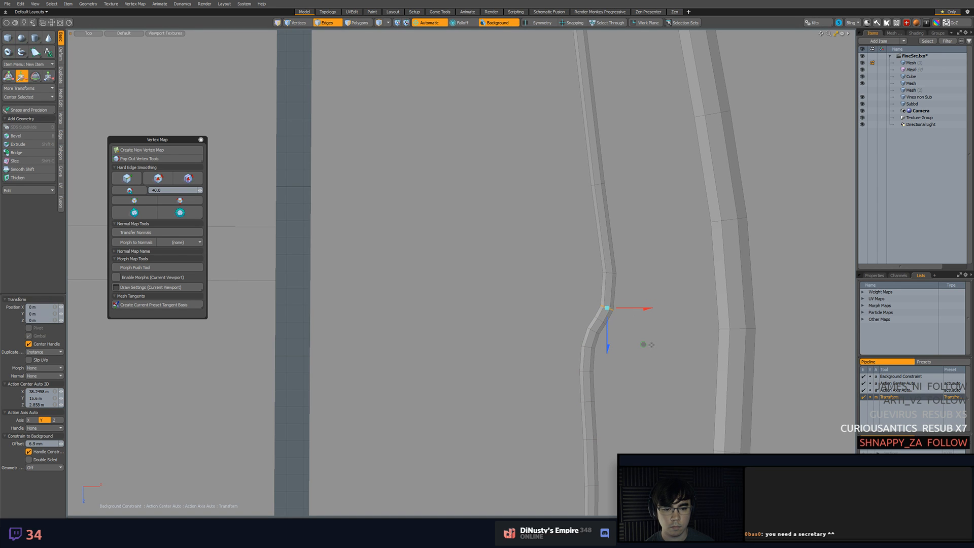
key(F11)
key(q)
ctrl+alt+drag(644, 339, 563, 218)
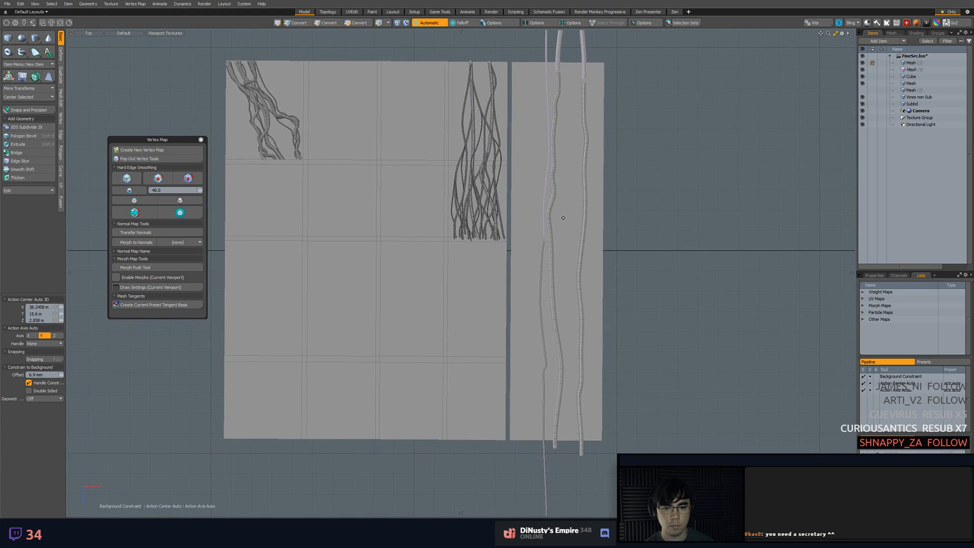
Select the whole thin vine, move it up the strip until it spans from the upper to the lower edge, and save the scene
key(3)
click(543, 244)
key(w)
key(F11)
drag(557, 429, 558, 270)
drag(543, 303, 543, 290)
key(q)
click(615, 237)
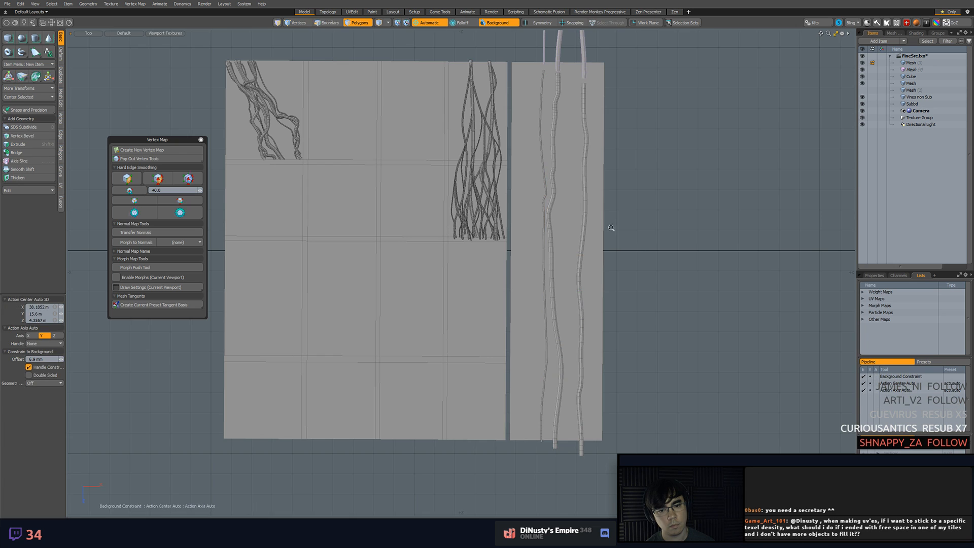
scroll(659, 284, up, 4)
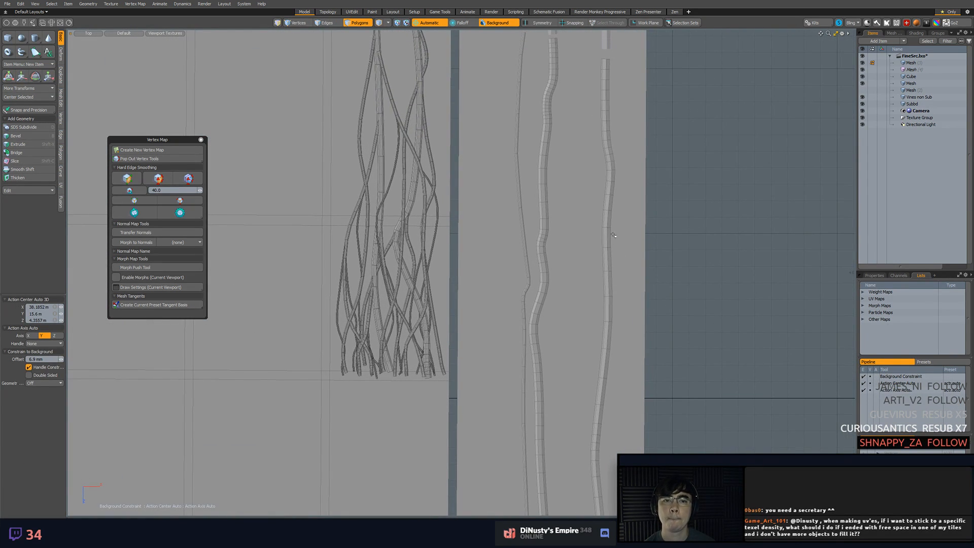
key(ctrl+s)
Start a 7-sided tube of 80 mm radius in the vine mesh, placing its first four points down the strip beside the thin vine
click(924, 63)
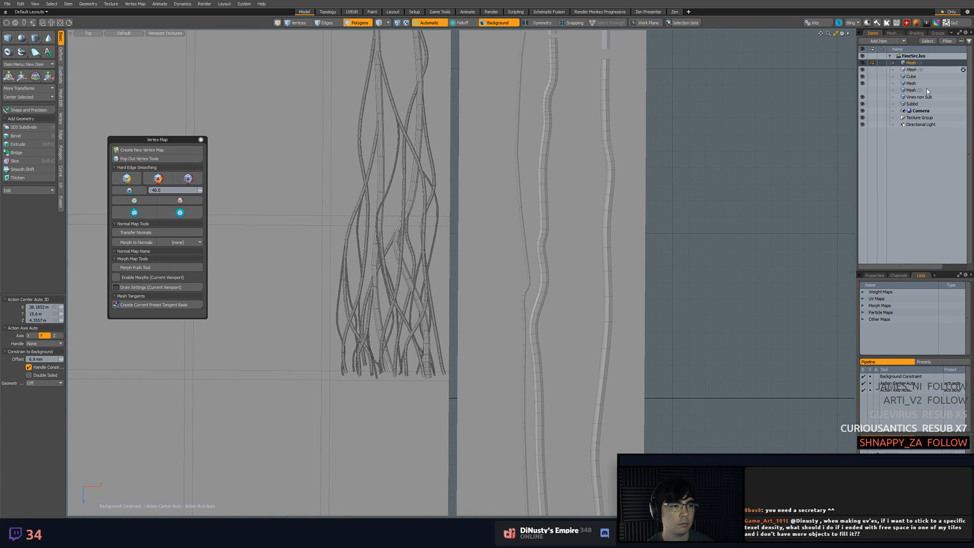
alt+shift+drag(655, 202, 675, 283)
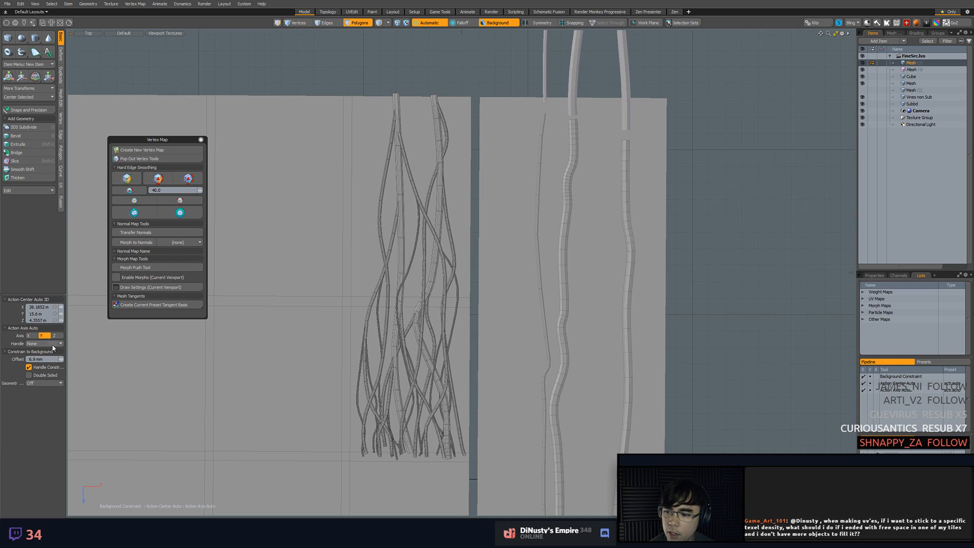
click(22, 52)
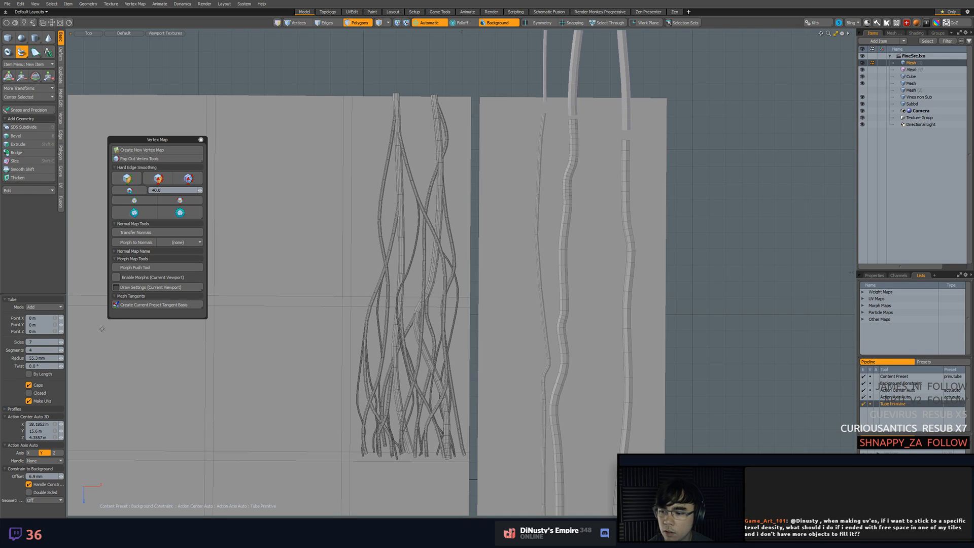
click(42, 357)
scroll(42, 357, down, 3)
scroll(45, 356, up, 2)
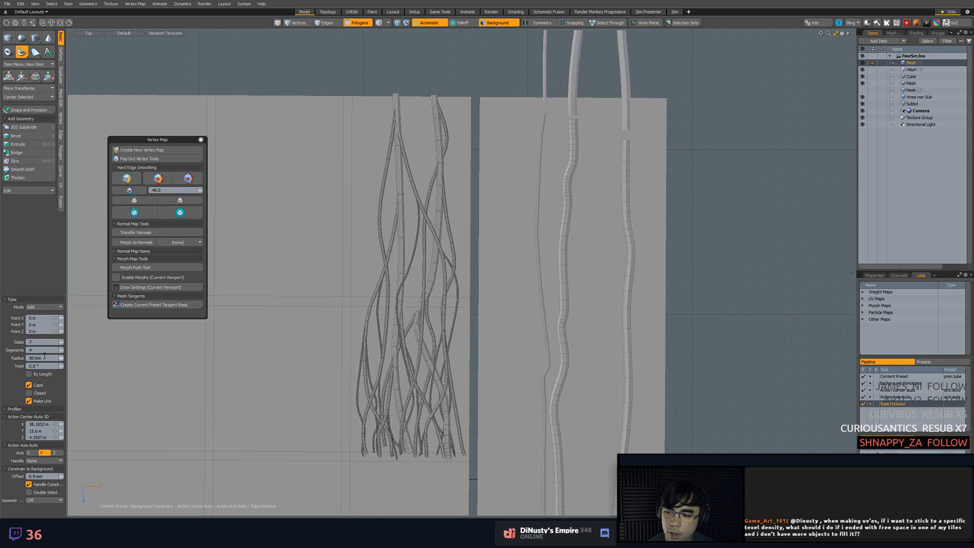
click(517, 109)
click(510, 158)
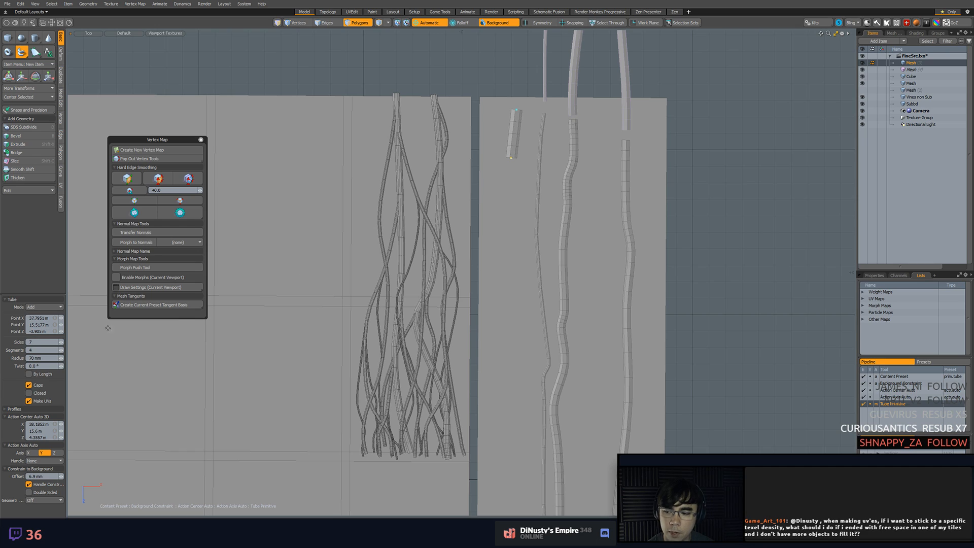
scroll(51, 359, up, 1)
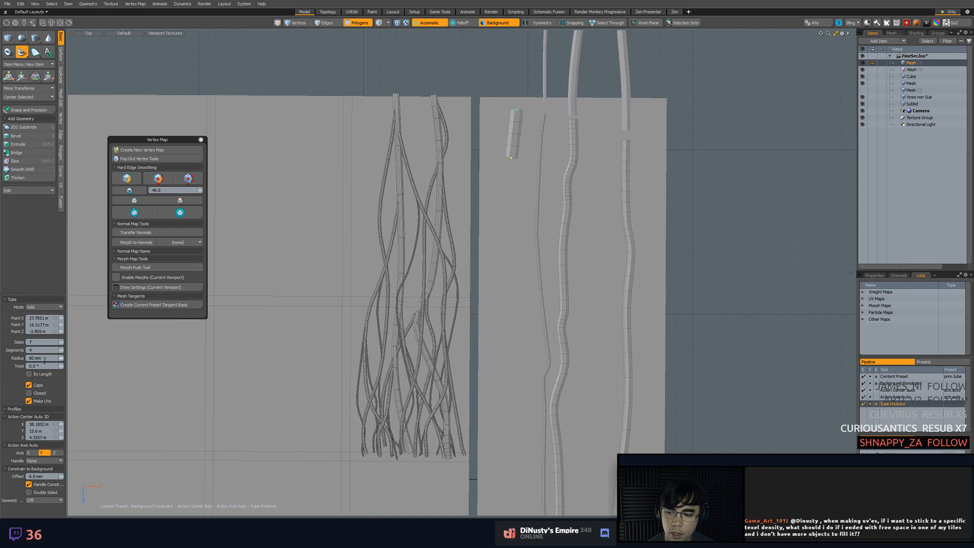
click(517, 200)
click(518, 261)
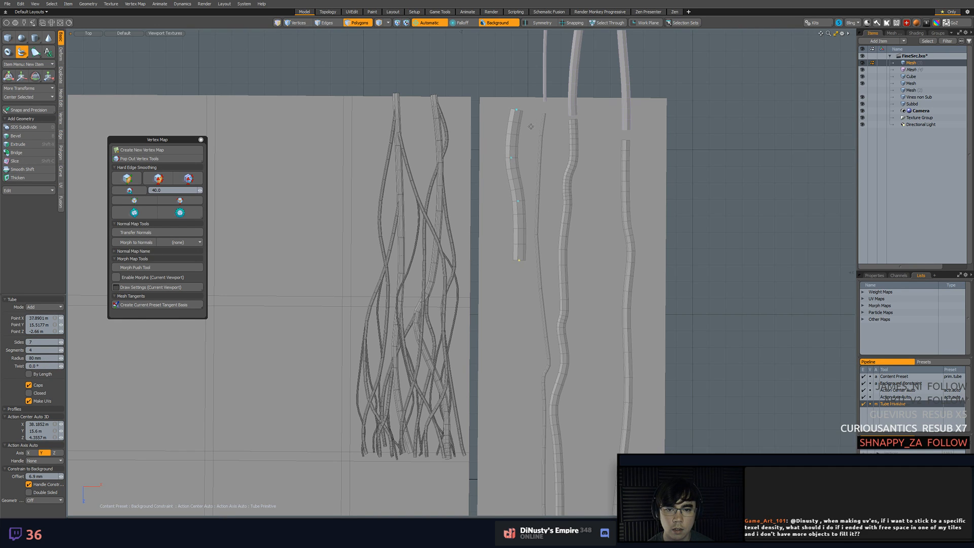
Reposition the 80 mm tube's upper points close to the thin vine and extend it down the strip with a gentle bend
drag(517, 110, 529, 80)
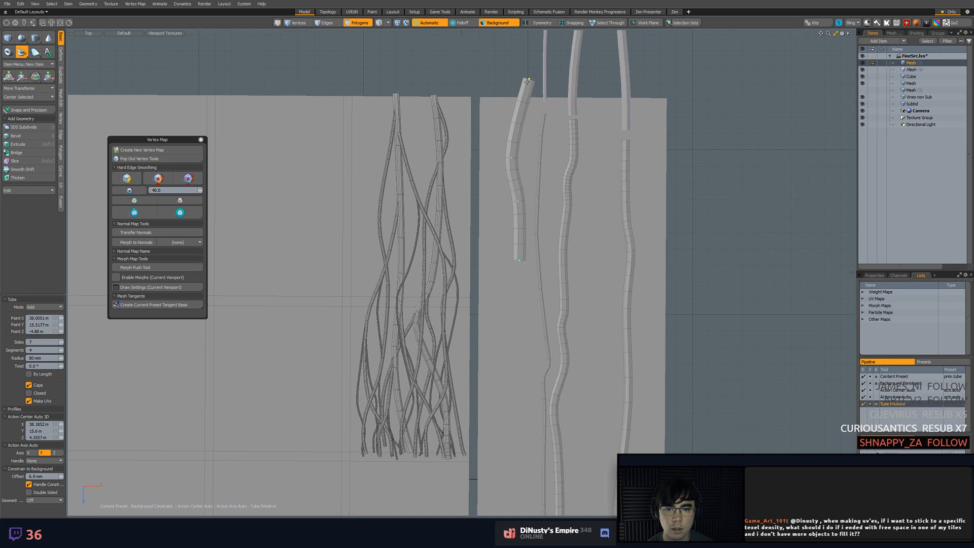
drag(511, 157, 543, 157)
mouse_move(518, 202)
mouse_down()
mouse_move(550, 204)
mouse_move(515, 91)
mouse_move(536, 232)
mouse_move(543, 380)
mouse_move(523, 163)
mouse_move(544, 206)
mouse_move(555, 202)
mouse_move(535, 194)
mouse_up()
scroll(522, 202, down, 3)
ctrl+alt+drag(542, 236, 549, 236)
alt+shift+drag(548, 237, 528, 184)
mouse_move(528, 184)
mouse_down()
mouse_move(537, 158)
mouse_move(529, 173)
mouse_up()
mouse_move(525, 233)
mouse_down()
mouse_move(529, 243)
mouse_move(527, 234)
mouse_up()
Extend the 80 mm tube down across the thin vine and end it just past the strip's lower edge
drag(530, 314, 528, 198)
drag(542, 298, 538, 276)
drag(546, 333, 541, 338)
click(536, 371)
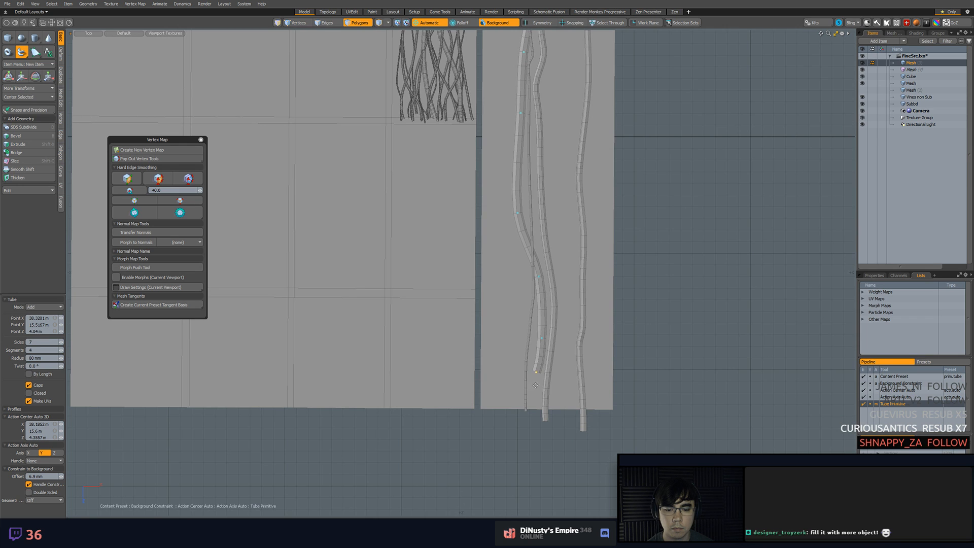
click(535, 419)
alt+shift+drag(535, 419, 540, 489)
Move the 80 mm tube's top point to its offset instance's lower end and align the point below it for a continuous curve
scroll(540, 489, down, 1)
alt+shift+drag(564, 304, 558, 459)
scroll(557, 337, down, 1)
alt+shift+drag(557, 335, 556, 261)
scroll(546, 140, up, 5)
alt+shift+drag(548, 161, 560, 191)
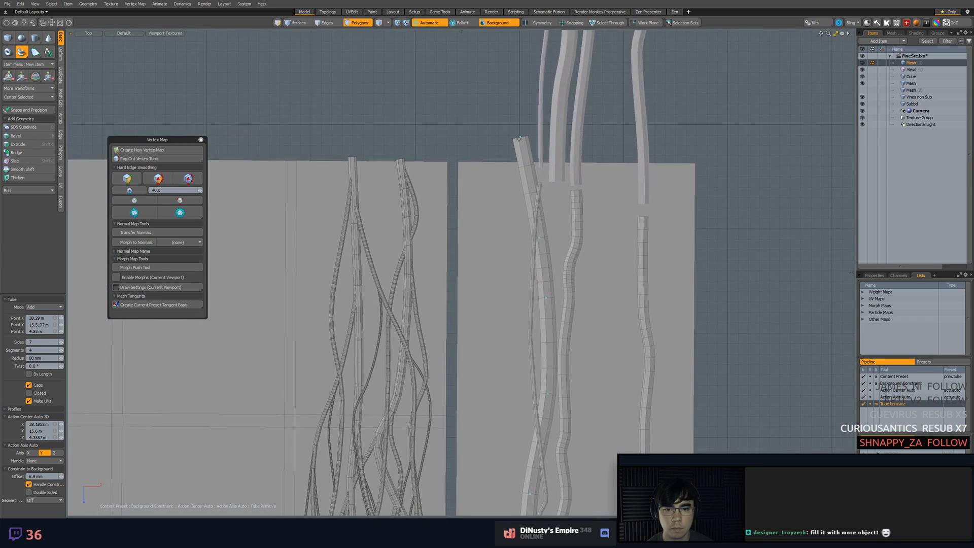
drag(519, 138, 551, 185)
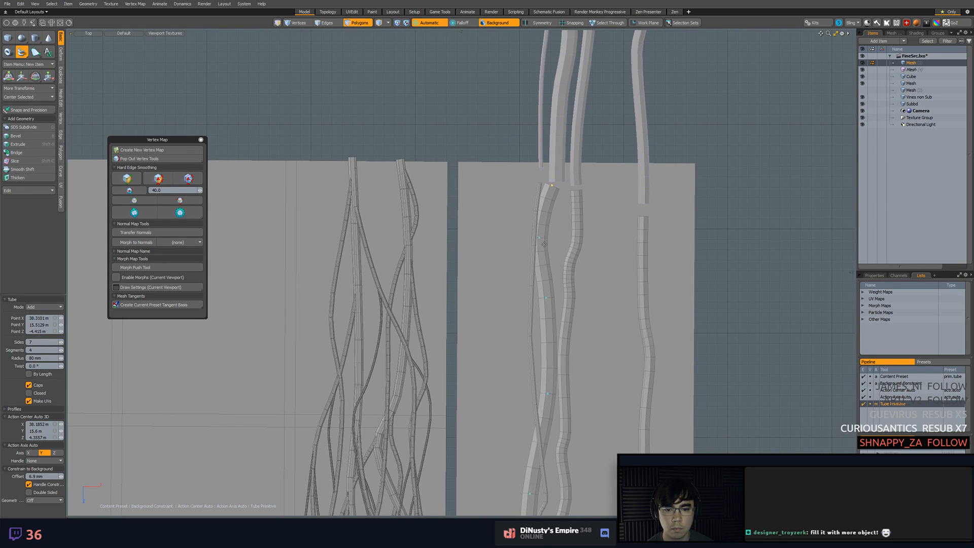
drag(540, 239, 550, 248)
drag(552, 185, 557, 184)
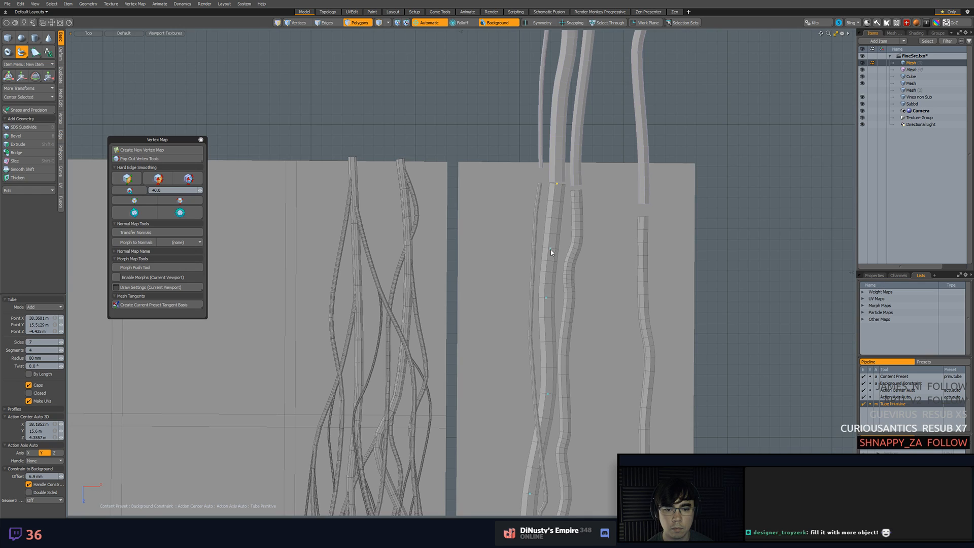
drag(551, 248, 555, 245)
drag(556, 183, 555, 185)
drag(555, 249, 554, 251)
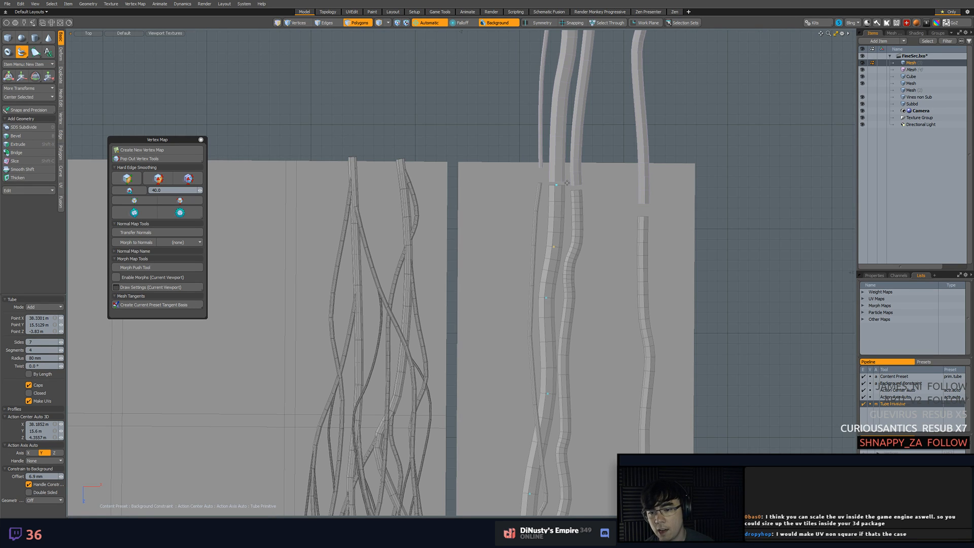
Adjust a point in the 80 mm tube's middle stretch, finish the tube and save the scene
mouse_move(578, 215)
middle_down()
mouse_move(570, 231)
mouse_move(582, 224)
middle_up()
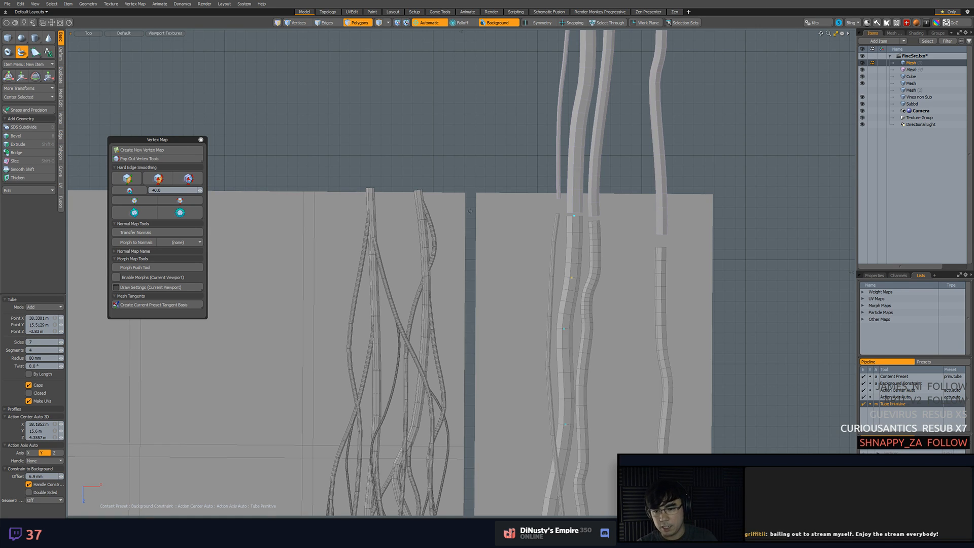
ctrl+alt+drag(644, 267, 532, 171)
ctrl+alt+drag(515, 254, 543, 221)
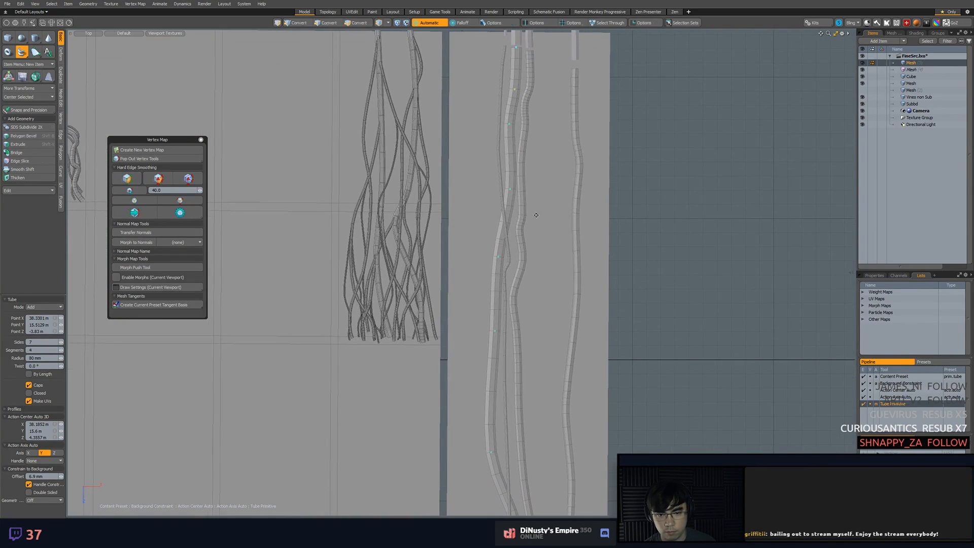
drag(510, 190, 510, 196)
alt+shift+drag(536, 244, 543, 171)
ctrl+alt+drag(544, 171, 525, 172)
alt+shift+drag(531, 294, 542, 266)
alt+shift+drag(566, 233, 551, 340)
key(q)
key(ctrl+s)
Create a new mesh item and move it to the top of the item list
alt+shift+drag(727, 251, 733, 282)
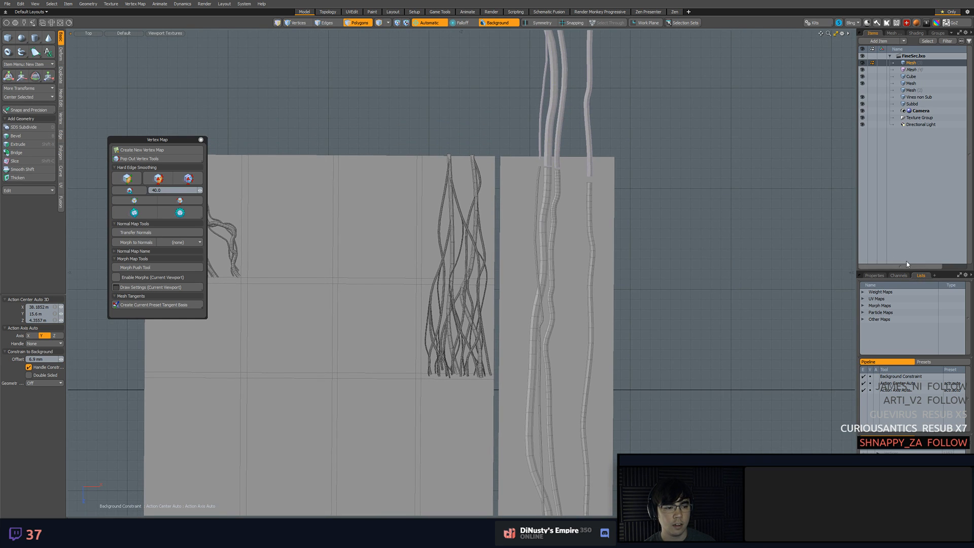
alt+shift+drag(667, 287, 707, 208)
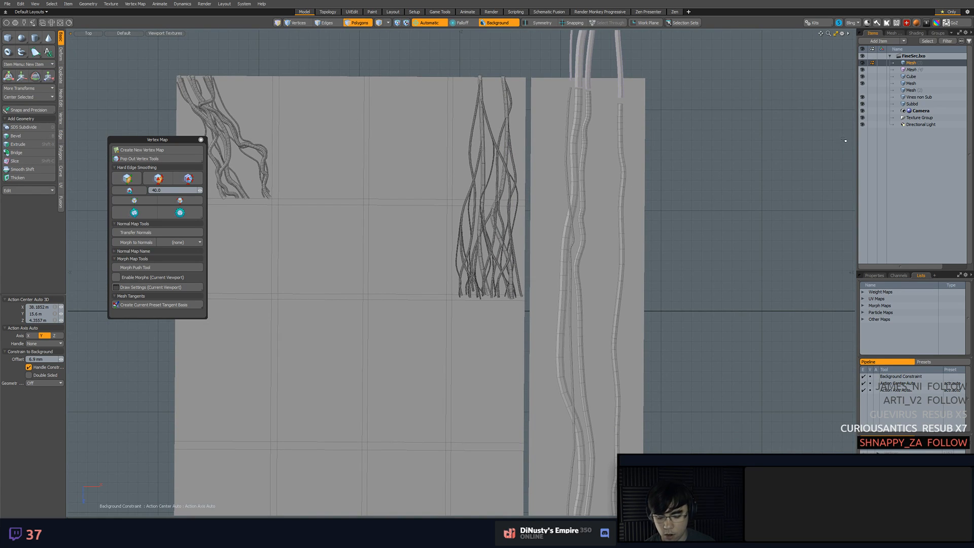
key(m)
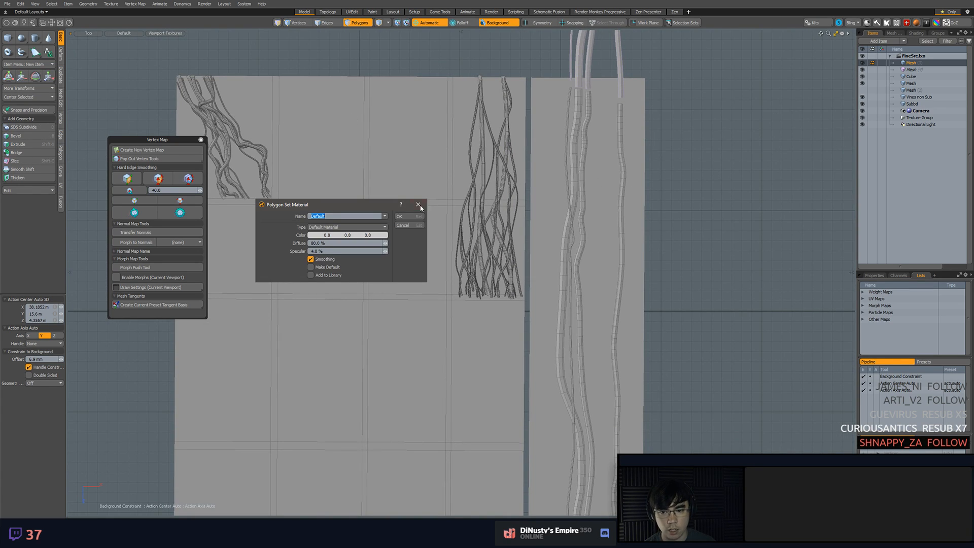
click(420, 226)
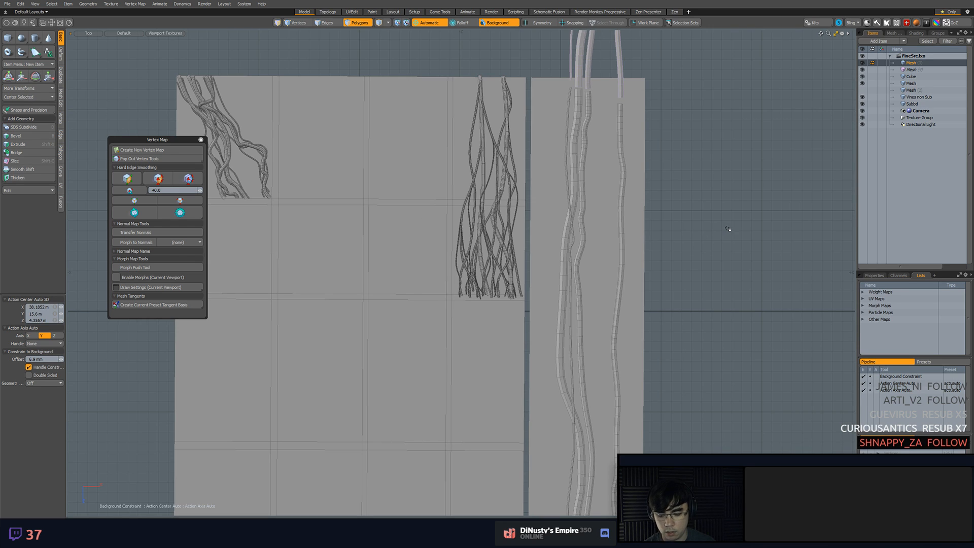
key(n)
double_click(733, 198)
alt+shift+drag(730, 199, 715, 247)
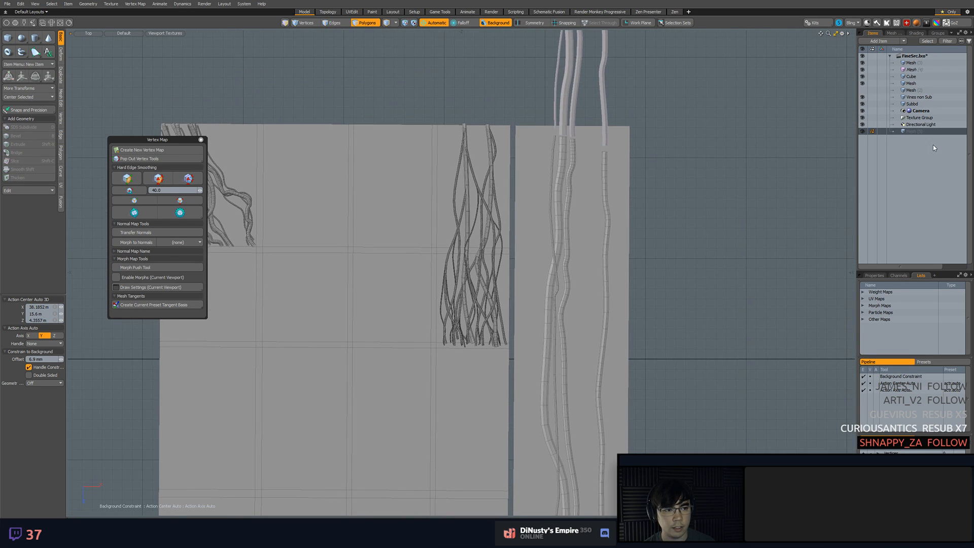
drag(933, 131, 929, 59)
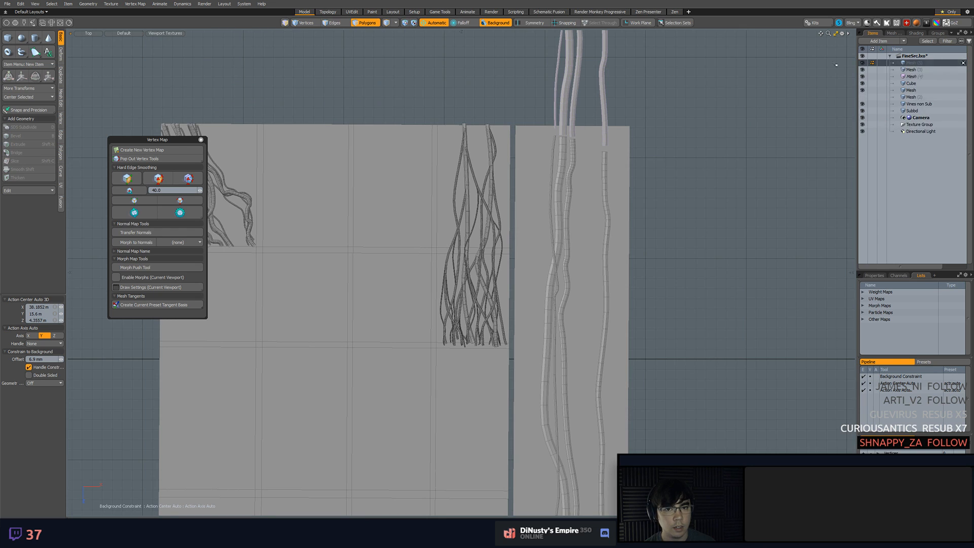
Select the thin vine's mesh on the tall strip for transforming and turn off the background constraint
alt+shift+drag(685, 119, 722, 170)
scroll(697, 160, up, 5)
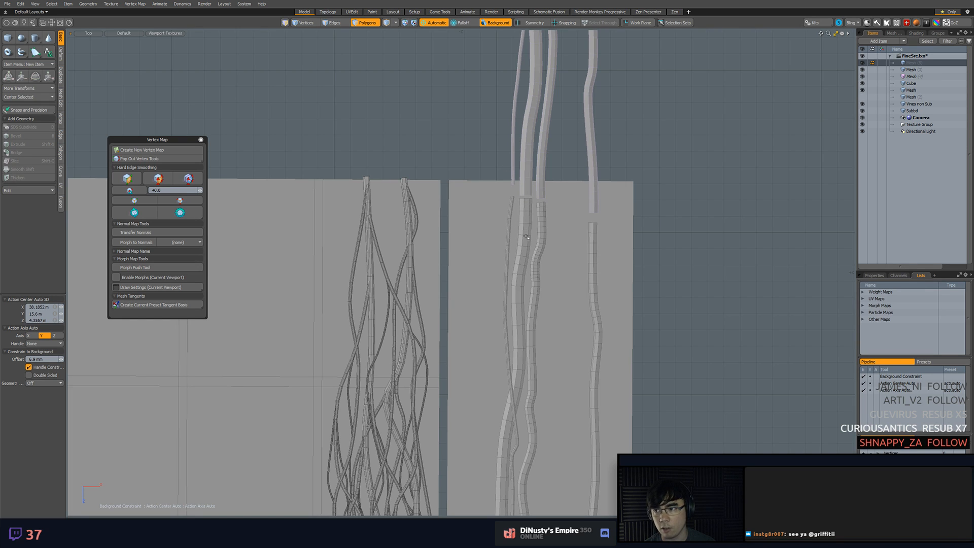
alt+shift+drag(574, 280, 578, 148)
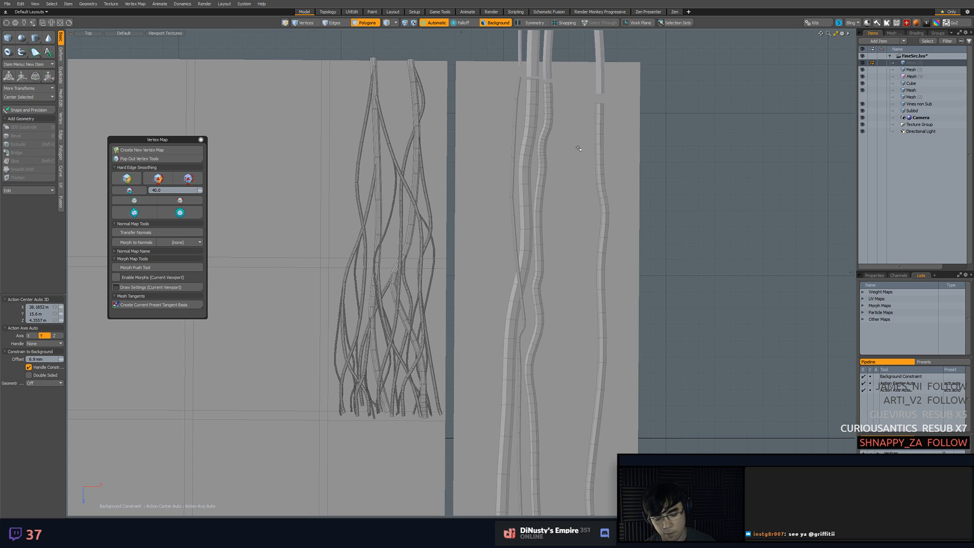
key(KP_Decimal)
alt+drag(577, 147, 446, 245)
key(5)
click(433, 255)
key(y)
key(3)
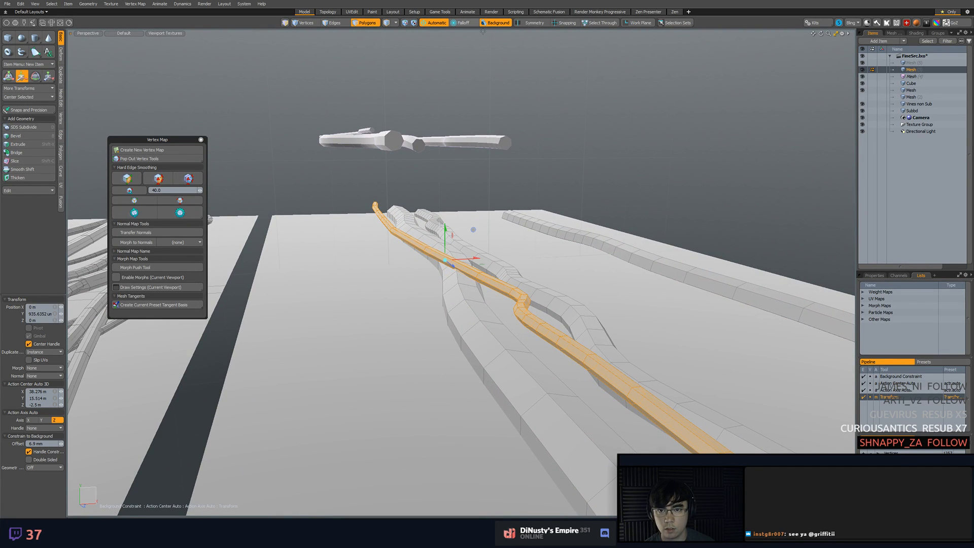
click(495, 23)
drag(450, 243, 421, 279)
key(space)
Select the thin vine's cross-section vertices where it passes through the thick vine and raise them about 73 mm
alt+drag(507, 344, 420, 309)
mouse_move(424, 263)
ctrl+middle_down()
mouse_move(417, 327)
mouse_move(228, 207)
ctrl+middle_up()
ctrl+middle_drag(469, 264, 481, 355)
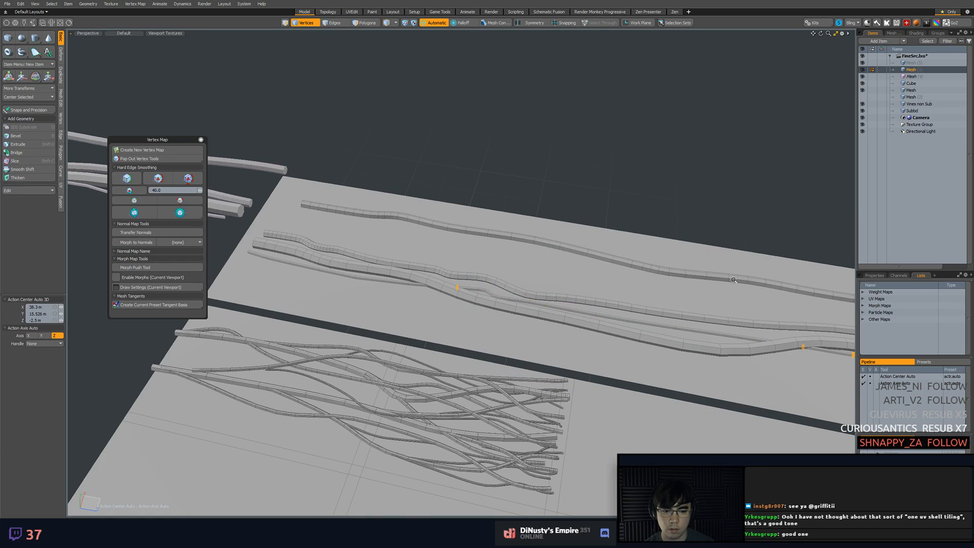
alt+drag(481, 355, 608, 330)
key(shift+a)
alt+drag(674, 323, 552, 308)
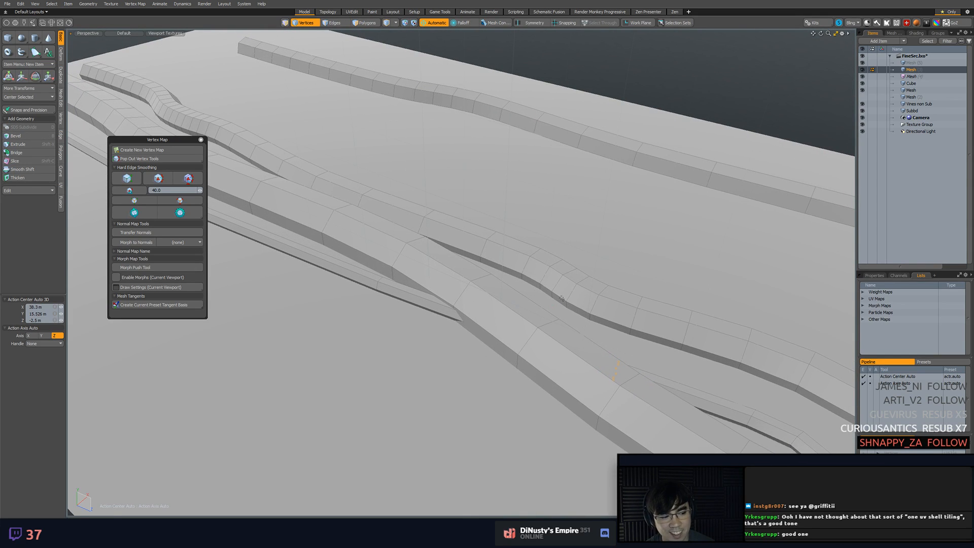
alt+drag(561, 298, 557, 284)
key(w)
drag(504, 272, 504, 242)
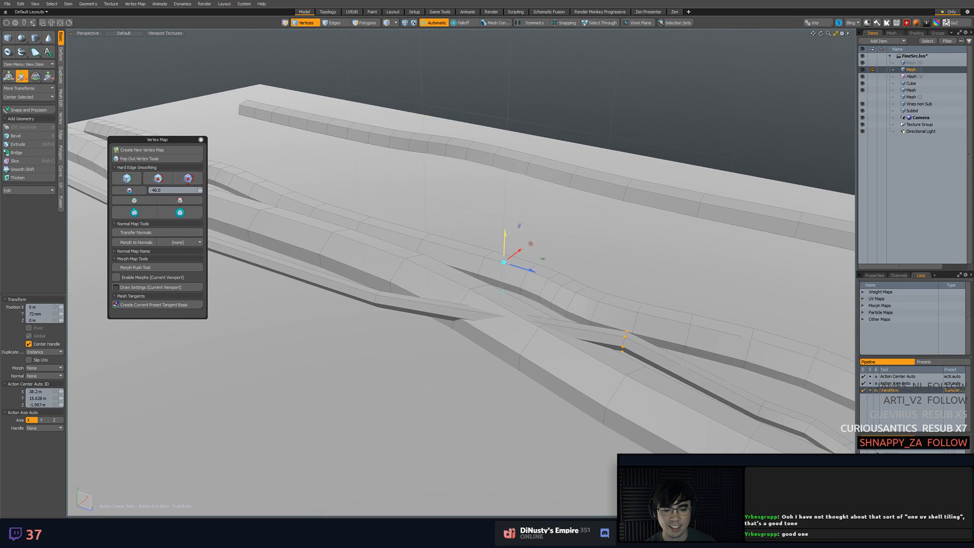
Loop-slice the thin vine beside the raised crossing and adjust the new loops' heights so it passes over the thick vine
key(2)
key(alt+c)
click(477, 315)
drag(478, 316, 484, 291)
key(w)
key(space)
click(441, 312)
key(alt+c)
click(443, 294)
key(w)
drag(425, 283, 425, 284)
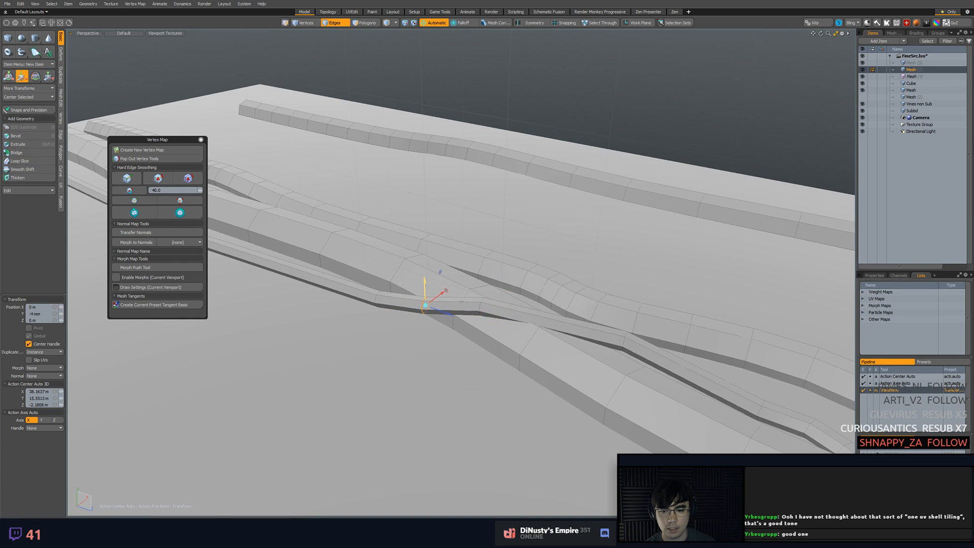
Add more loop slices along the thin vine's raised stretch and adjust them to round the crossing
key(space)
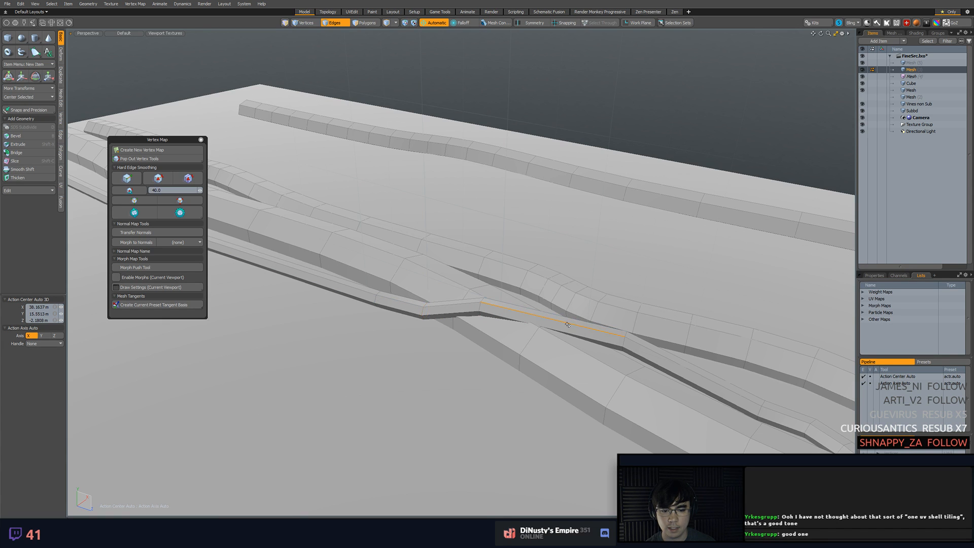
alt+shift+drag(693, 337, 470, 310)
click(560, 313)
key(alt+c)
click(565, 315)
key(w)
key(space)
key(alt+c)
key(w)
key(space)
Loop-slice the top of the thin vine's raised hump and slide the cut slightly along the vine
click(466, 302)
key(alt+c)
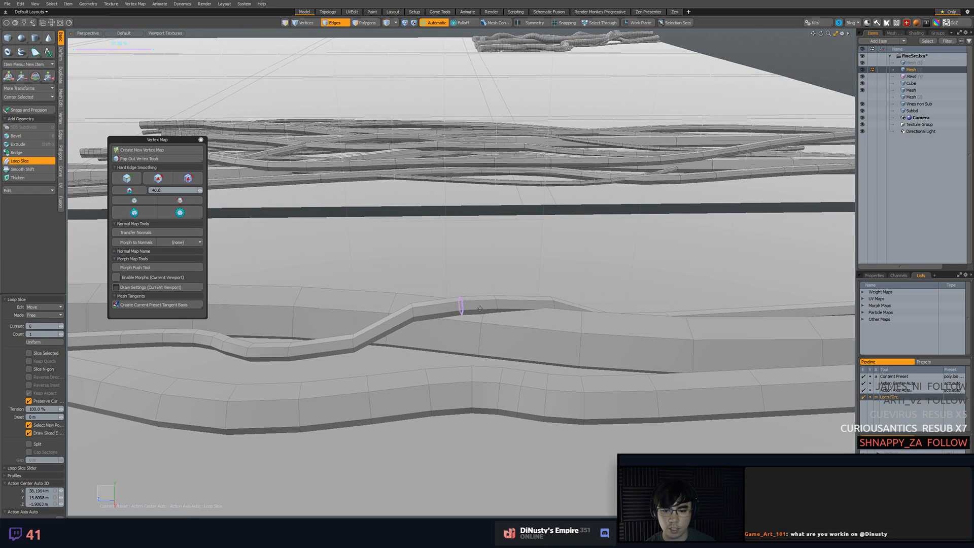
drag(441, 291, 434, 291)
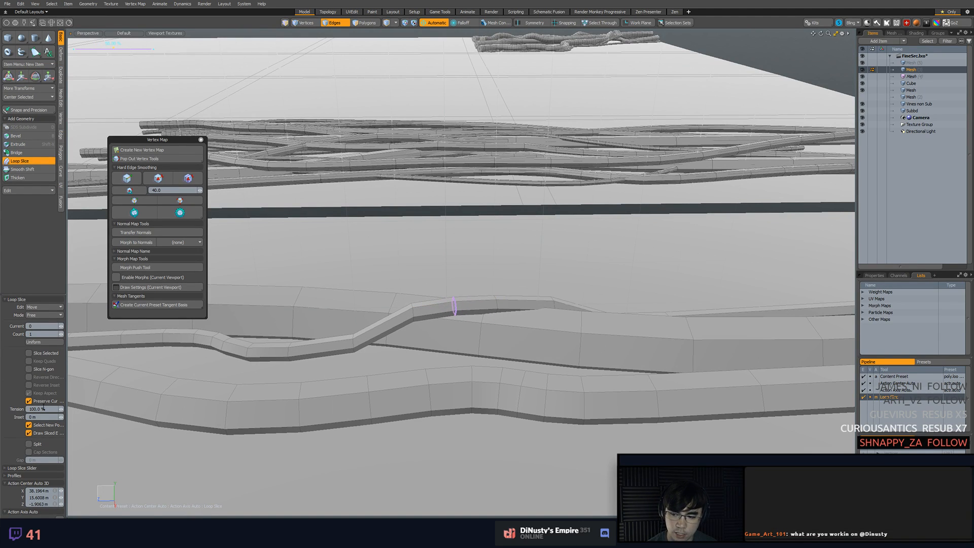
alt+drag(325, 355, 426, 305)
key(space)
Select edge loops on the thick vine at its next crossing and adjust their heights so it passes over the thin vine
key(2)
double_click(482, 289)
alt+drag(483, 290, 509, 319)
key(b)
key(q)
double_click(485, 277)
key(w)
drag(491, 255, 518, 247)
key(q)
double_click(516, 272)
key(w)
key(q)
double_click(458, 272)
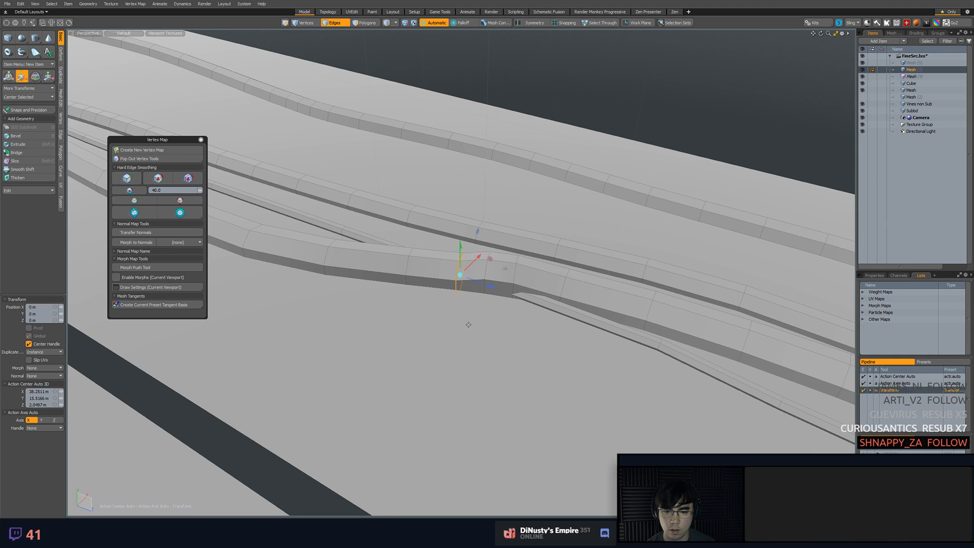
Select three spaced edge loops farther along the thick vine and lower them about 12 mm
alt+drag(465, 322, 341, 226)
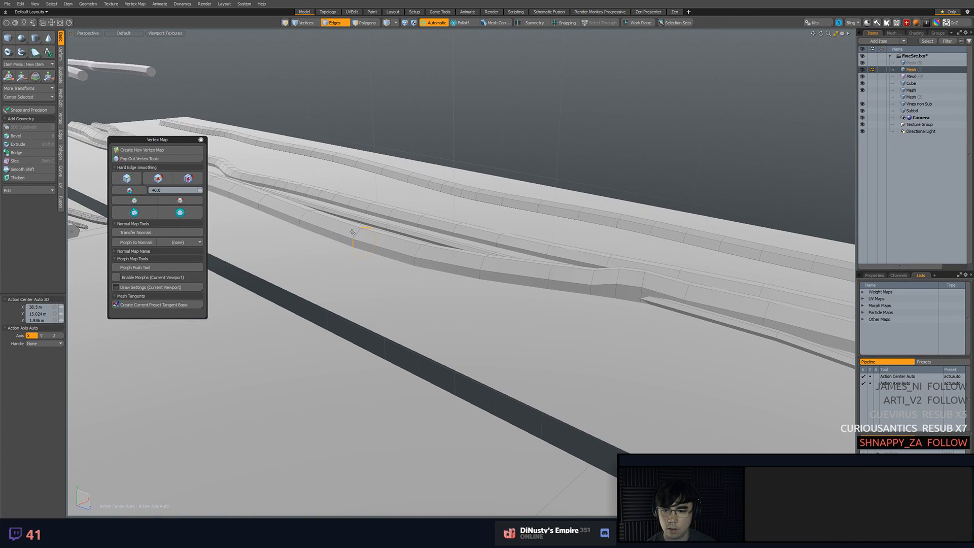
alt+drag(261, 198, 341, 208)
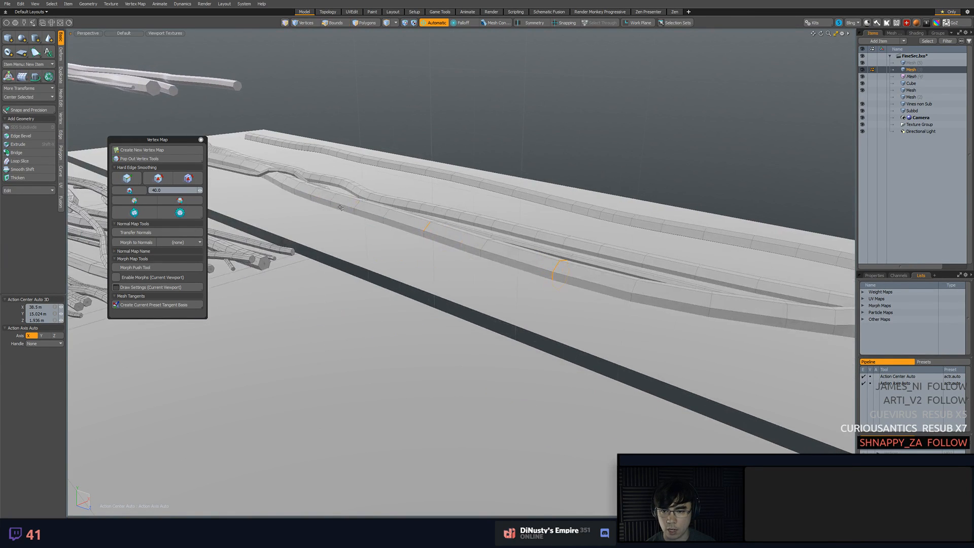
key(w)
alt+drag(427, 252, 434, 232)
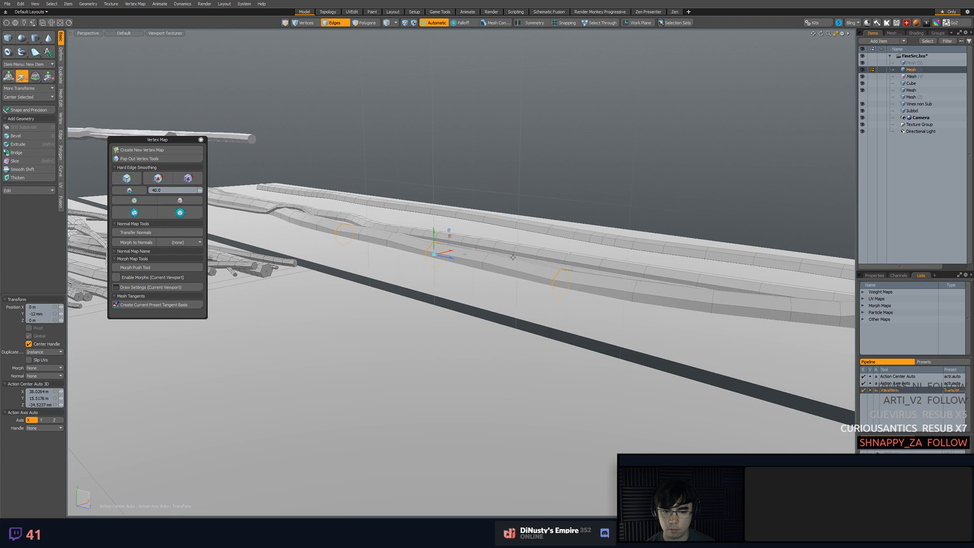
key(q)
Select polygons in the thick vine's middle stretch and nudge them down slightly
key(3)
click(607, 288)
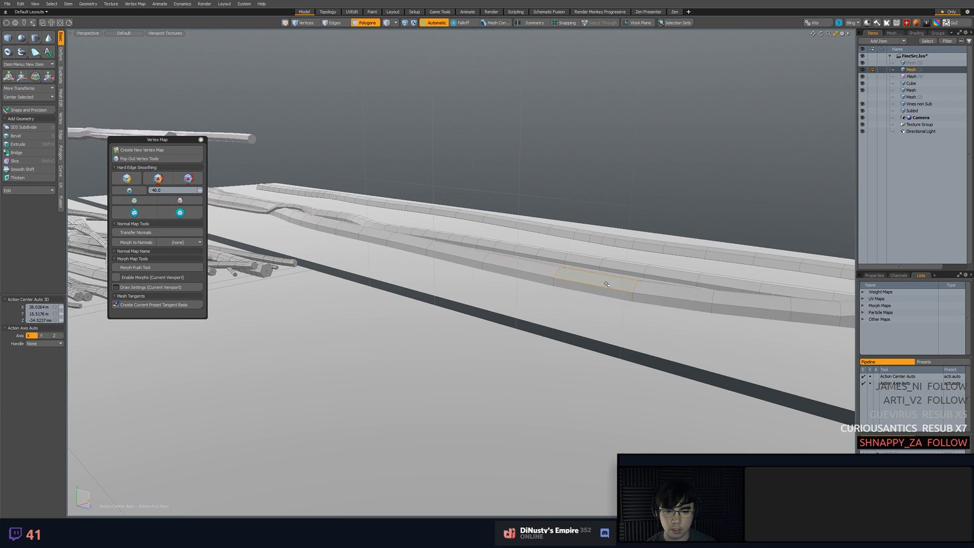
key(w)
drag(603, 268, 604, 274)
key(q)
click(656, 204)
alt+shift+drag(656, 203, 523, 266)
alt+shift+drag(522, 266, 419, 270)
Select a run of polygons around the thick vine near its lower end and adjust their height
click(571, 257)
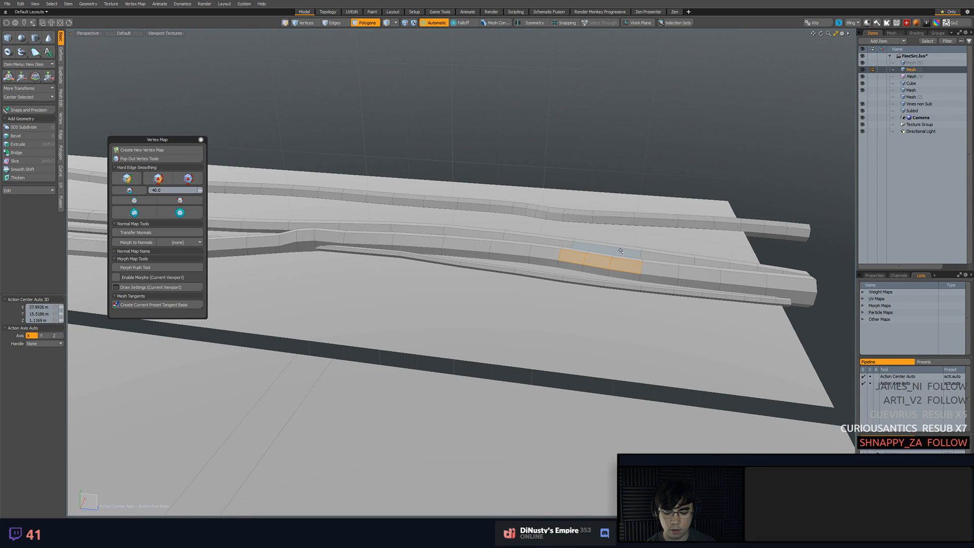
click(577, 260)
shift+double_click(576, 267)
shift+click(597, 263)
shift+double_click(598, 270)
shift+click(618, 267)
shift+double_click(619, 276)
key(w)
drag(604, 242, 604, 243)
key(space)
key(2)
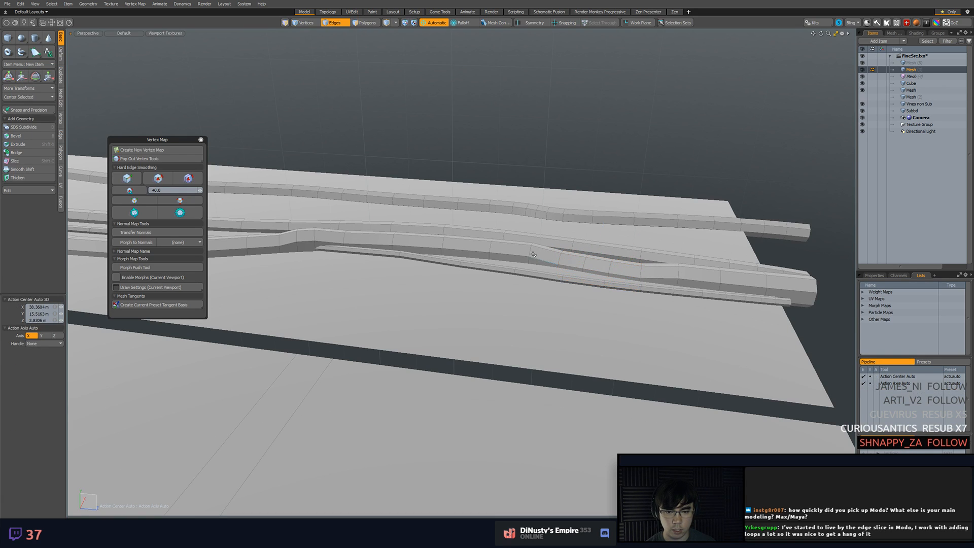
Adjust the thick vine's edges on both sides of the reshaped stretch to smooth the transition
click(532, 246)
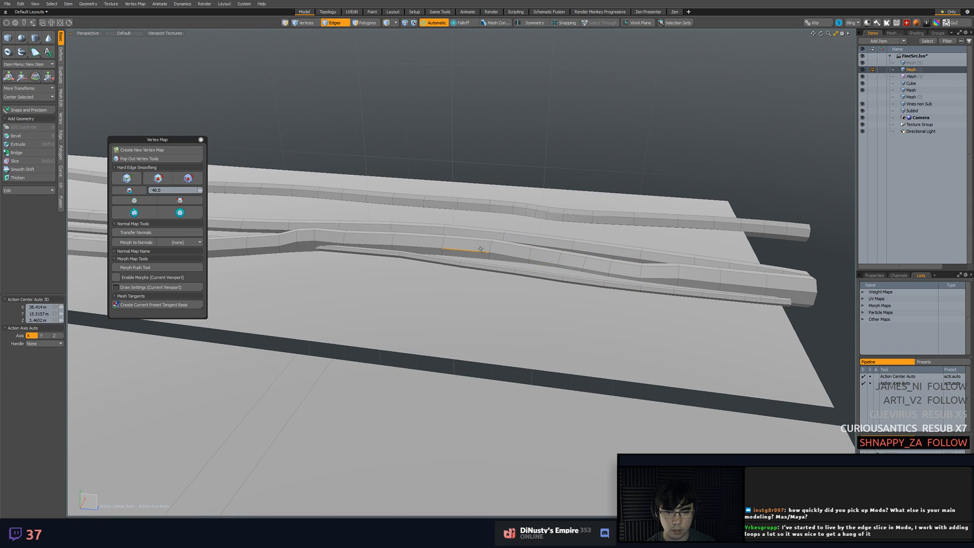
key(w)
key(space)
drag(491, 216, 669, 257)
click(668, 257)
key(w)
key(space)
alt+drag(783, 272, 534, 346)
Create a new scene, toggle the work plane grid and add a cube
key(ctrl+n)
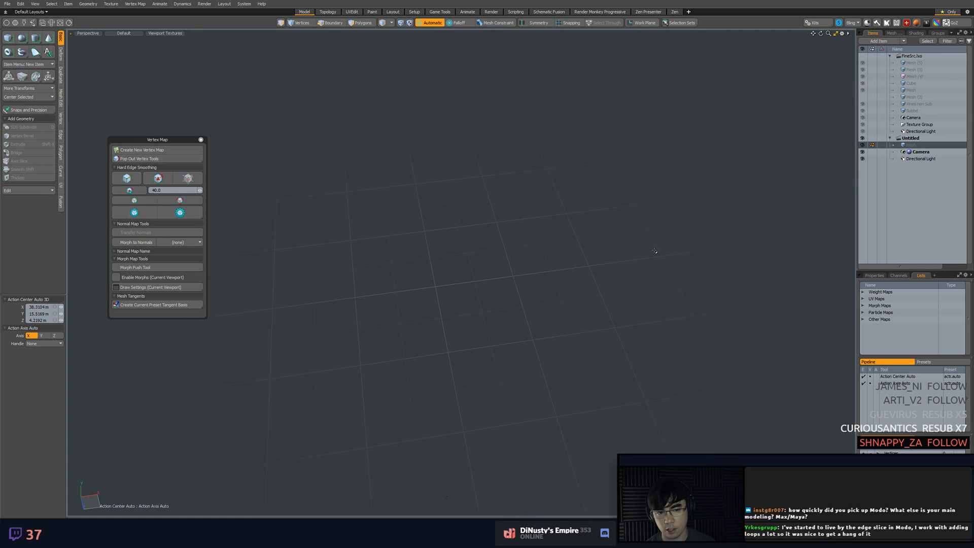
key(ctrl+3)
key(ctrl+3)
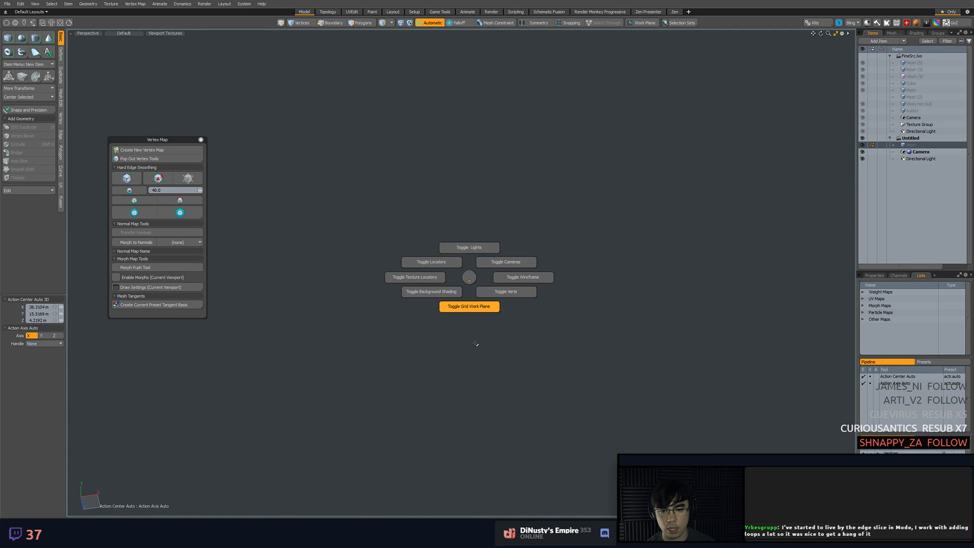
key(2)
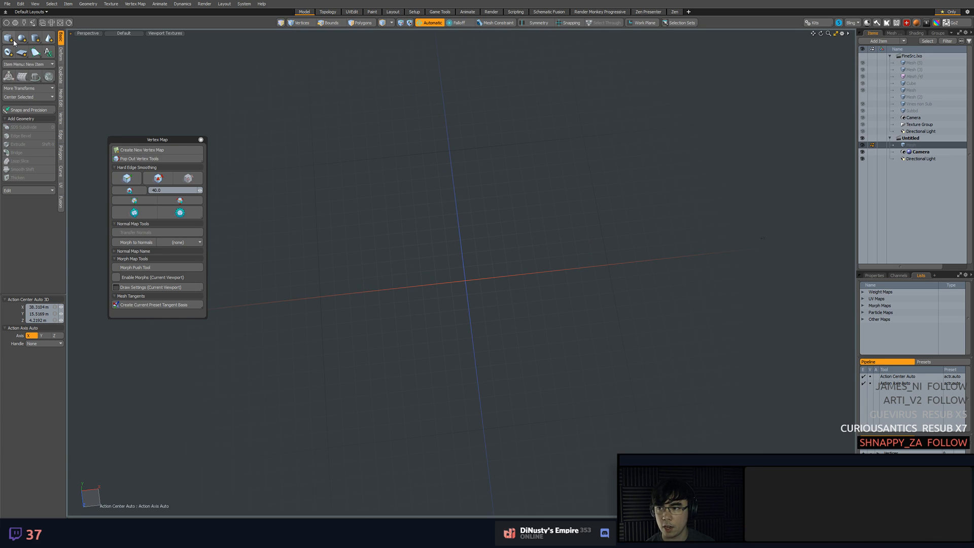
ctrl+click(13, 41)
key(a)
alt+drag(494, 204, 487, 203)
Loop-slice the cube vertically and horizontally through its middle, turning off Preserve Curvature for the horizontal cut
key(alt+c)
alt+drag(565, 241, 512, 206)
key(space)
click(473, 258)
key(alt+c)
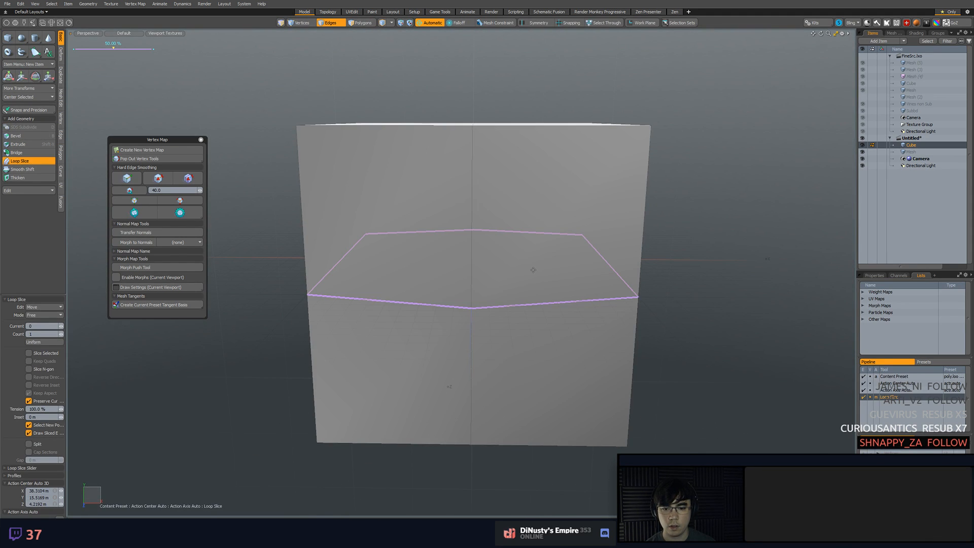
alt+drag(538, 281, 479, 284)
key(ctrl+z)
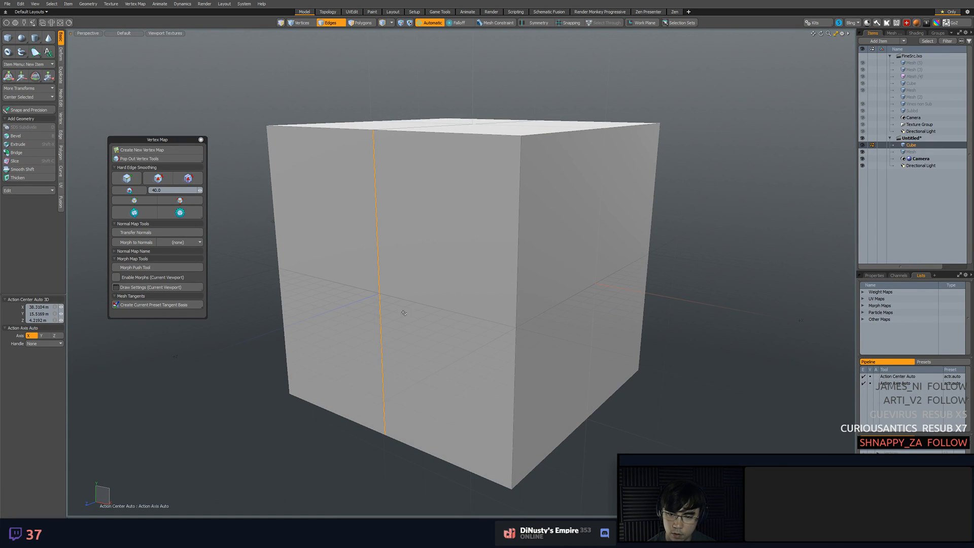
key(alt+c)
click(48, 401)
key(space)
Add another vertical loop slice to the cube on one side of the centre loop
key(3)
alt+drag(327, 306, 515, 261)
click(469, 280)
key(2)
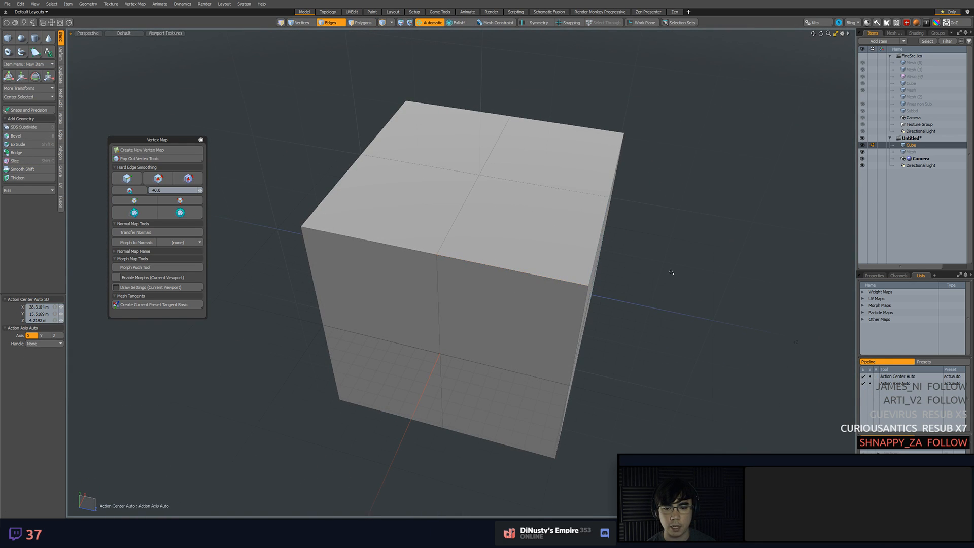
alt+drag(614, 257, 735, 244)
scroll(735, 244, down, 4)
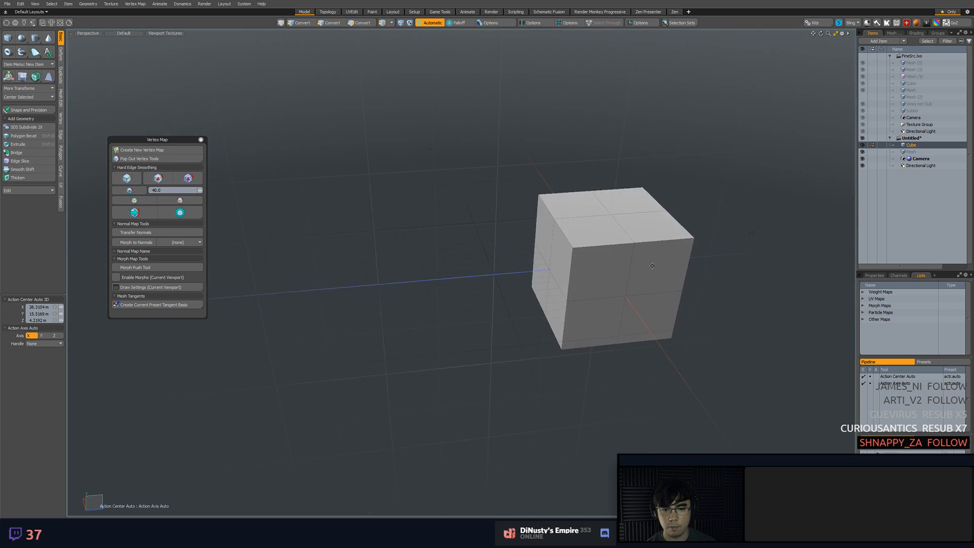
alt+shift+drag(663, 263, 543, 242)
key(alt+c)
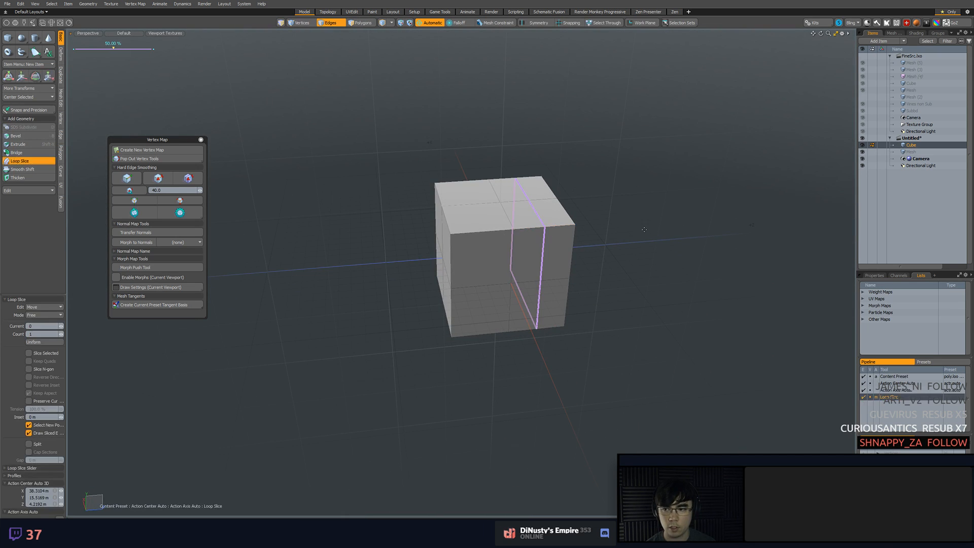
drag(548, 226, 526, 228)
key(space)
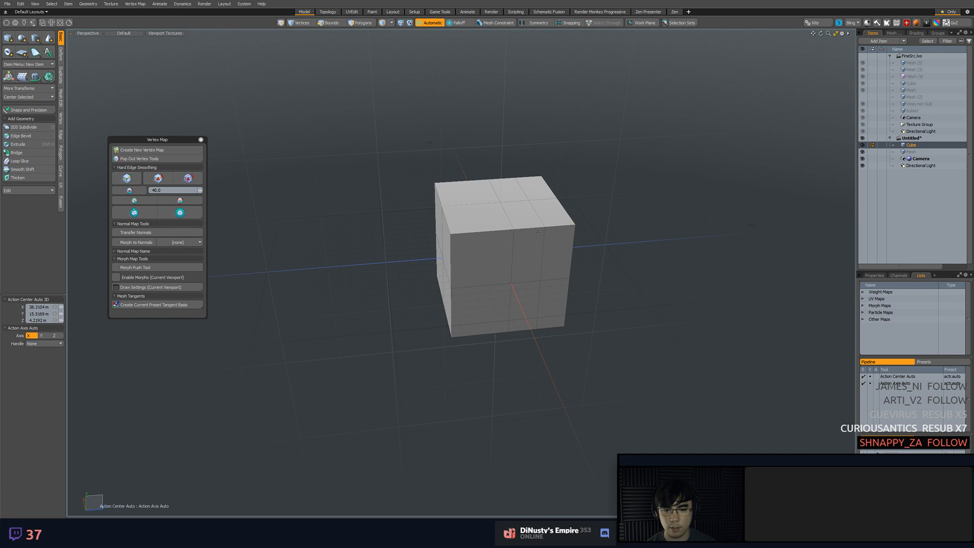
Cut two crossing diagonal lines through the cube with the Slice tool
key(shift+c)
drag(655, 177, 344, 330)
alt+drag(464, 309, 510, 247)
key(ctrl+3)
click(510, 282)
scroll(524, 276, up, 4)
scroll(518, 284, down, 1)
drag(431, 132, 523, 400)
drag(477, 348, 442, 369)
key(space)
Turn on vertex display in the viewport for the sliced cube
scroll(452, 372, up, 4)
key(3)
click(451, 196)
click(451, 188)
key(ctrl+3)
click(500, 197)
key(ctrl+3)
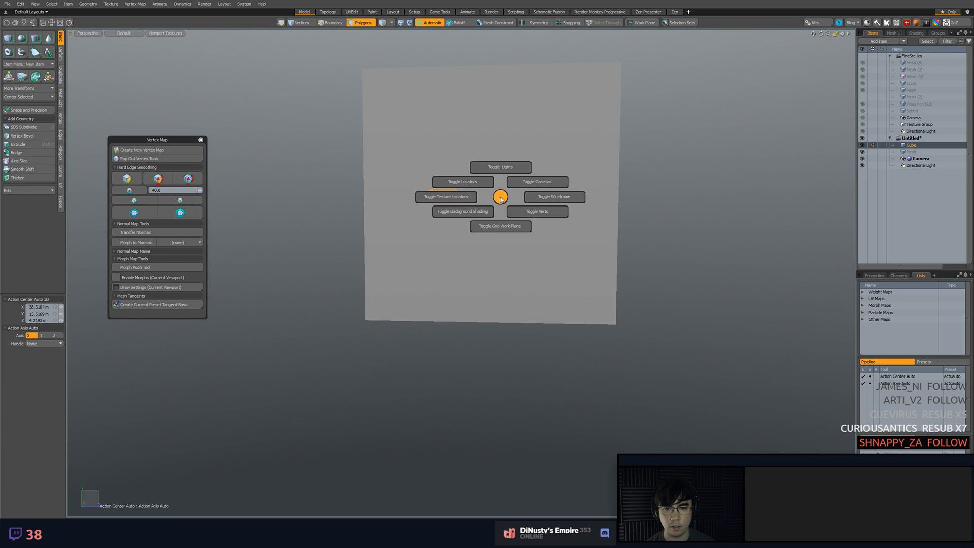
click(556, 212)
click(652, 213)
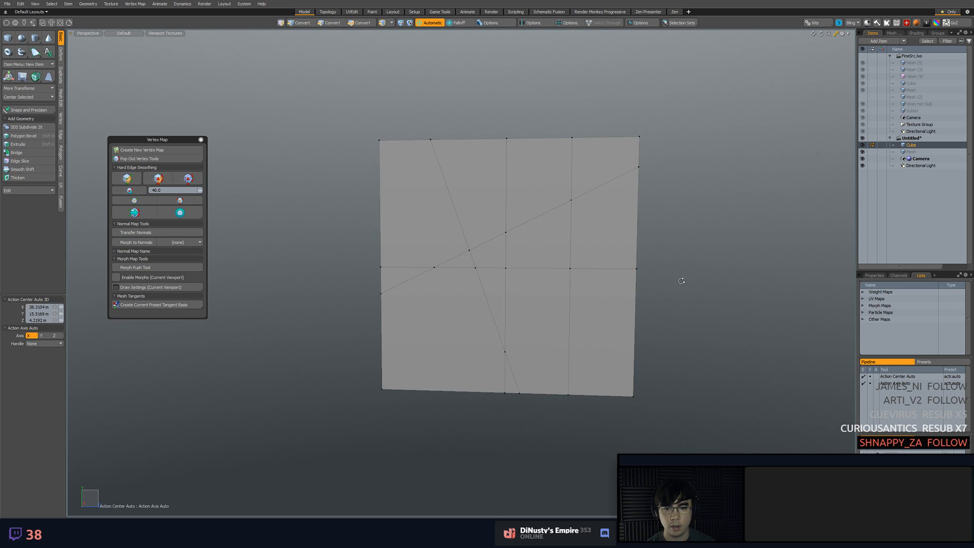
alt+drag(680, 281, 674, 318)
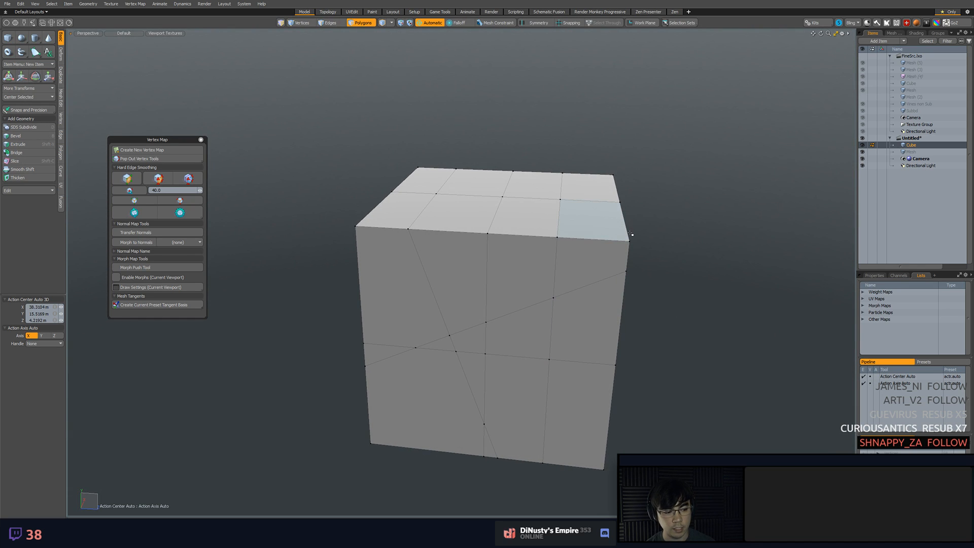
Select the two polygons above the horizontal loop, between the centre loop and its neighbouring vertical loop, on the cube's front face
click(523, 274)
alt+drag(634, 274, 694, 304)
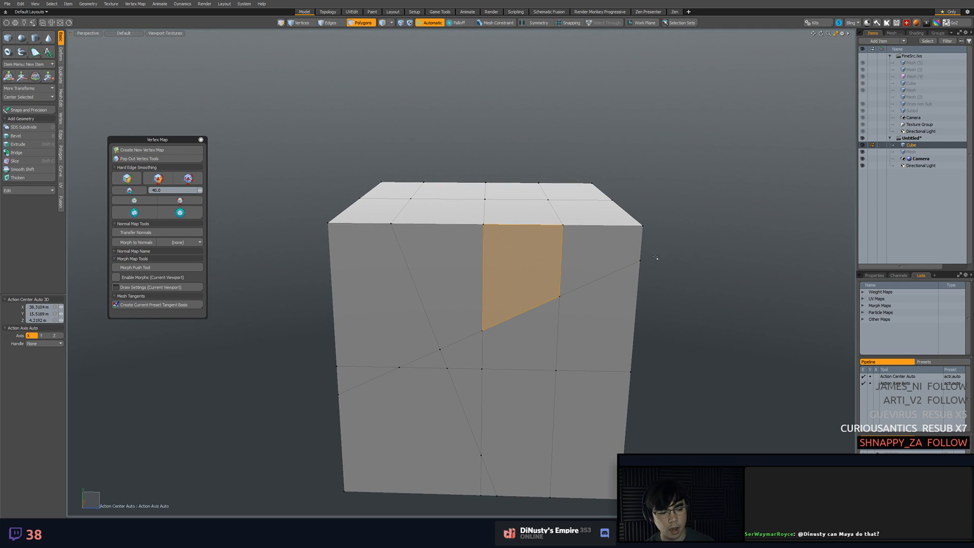
alt+drag(651, 264, 648, 312)
click(647, 311)
click(500, 307)
alt+drag(508, 345, 509, 316)
key(Escape)
click(512, 300)
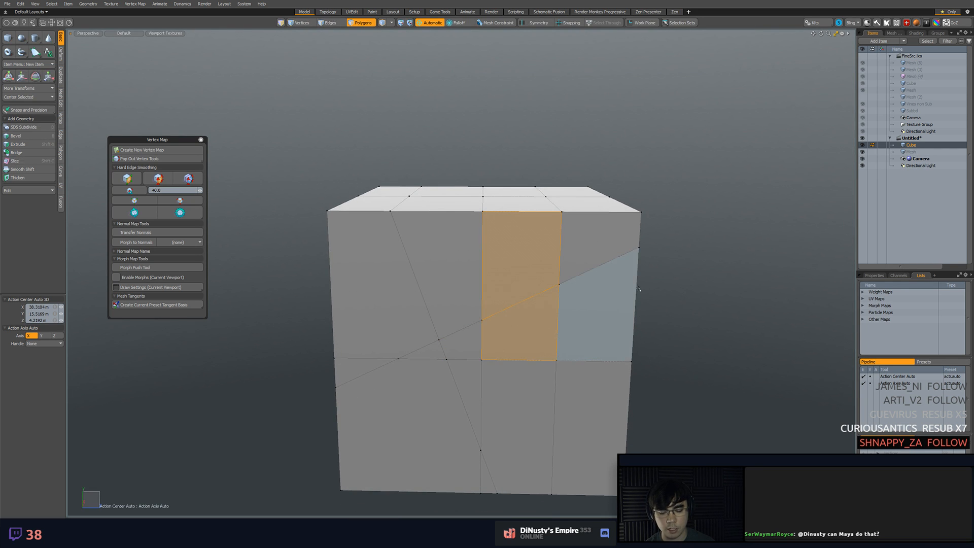
click(518, 289)
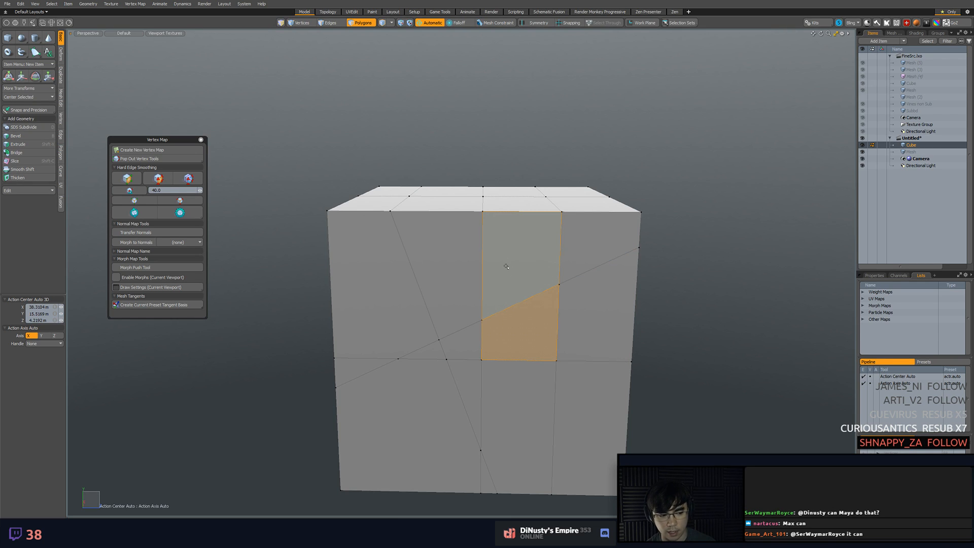
shift+click(528, 259)
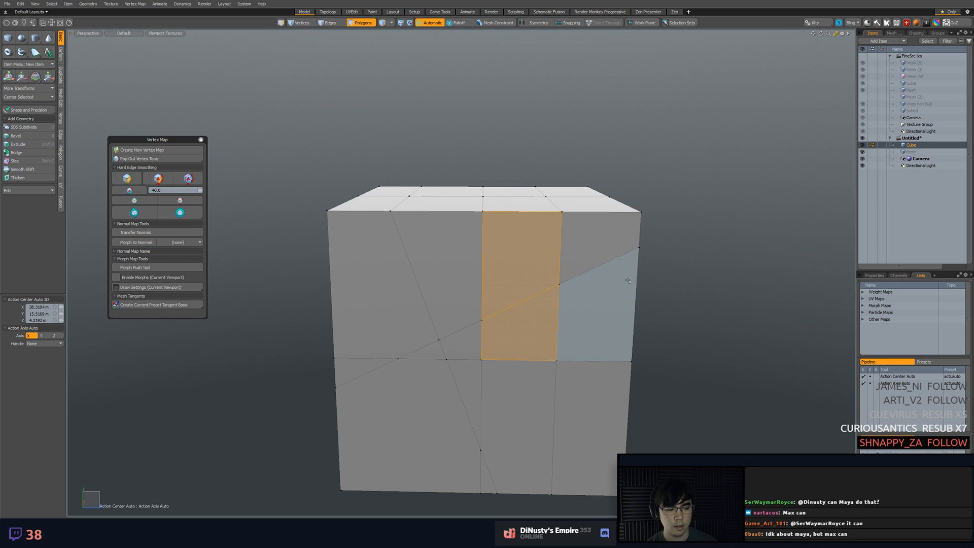
ctrl+alt+drag(487, 299, 485, 264)
shift+click(511, 332)
alt+shift+drag(589, 263, 600, 294)
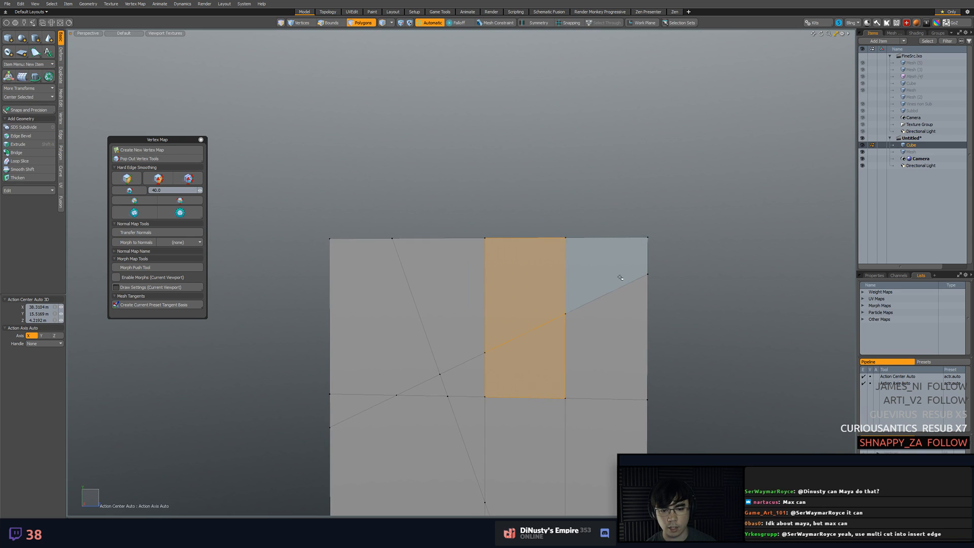
Slice a diagonal line through only the selected polygons on the cube's front face, and clear the selection
key(shift+c)
drag(304, 338, 723, 144)
drag(607, 200, 628, 212)
key(space)
click(580, 187)
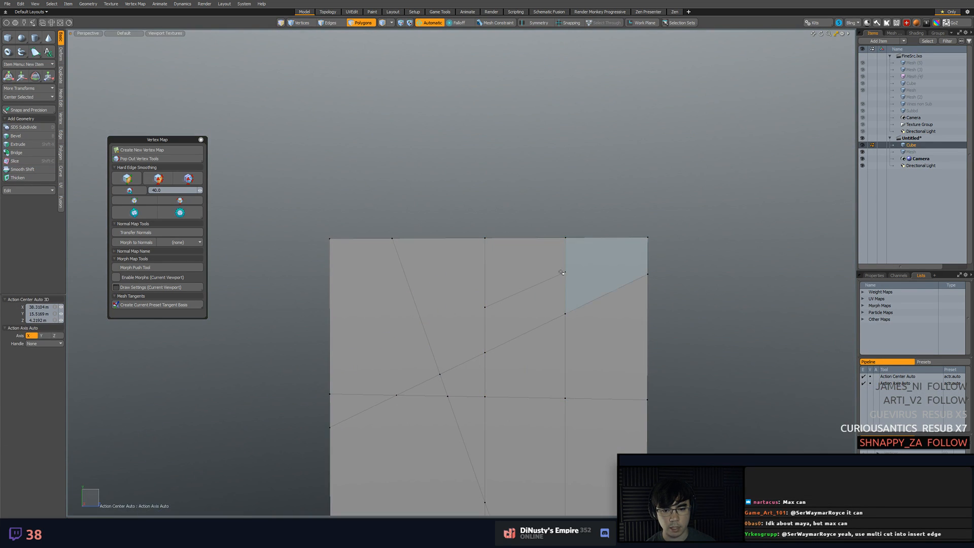
Slice a short, steep line through the single polygon above the new diagonal segment, and clear the selection
key(shift+c)
drag(514, 181, 540, 337)
key(space)
key(Escape)
middle_drag(459, 265, 375, 124)
Turn on snapping and slice the cube's front face diagonally from its upper corner to the opposite lower corner
key(shift+c)
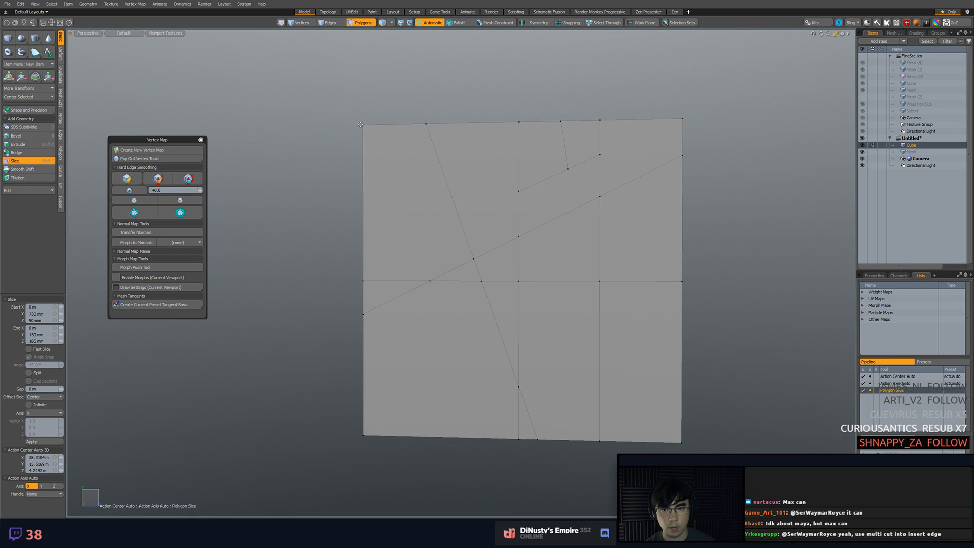
key(F11)
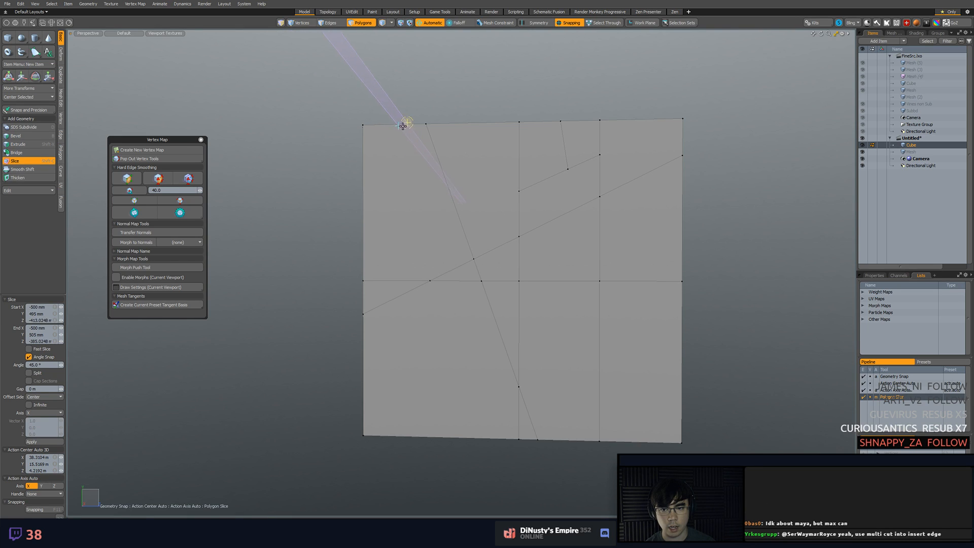
key(space)
key(shift+c)
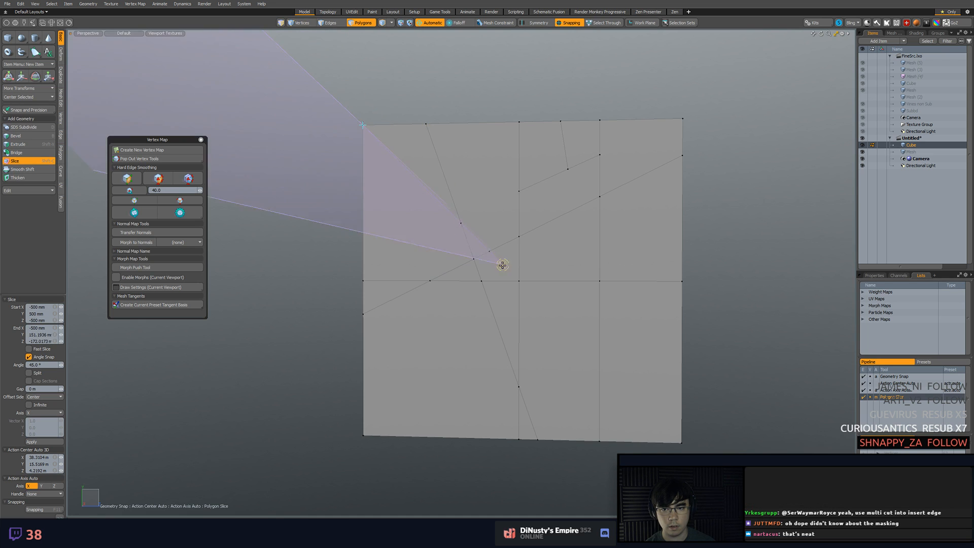
drag(502, 265, 627, 378)
alt+drag(681, 443, 405, 156)
key(space)
Select a polygon on the cube's top face and raise a detached copy 552 mm above the cube
click(569, 205)
alt+drag(569, 204, 461, 215)
click(639, 210)
alt+drag(639, 210, 550, 207)
click(468, 267)
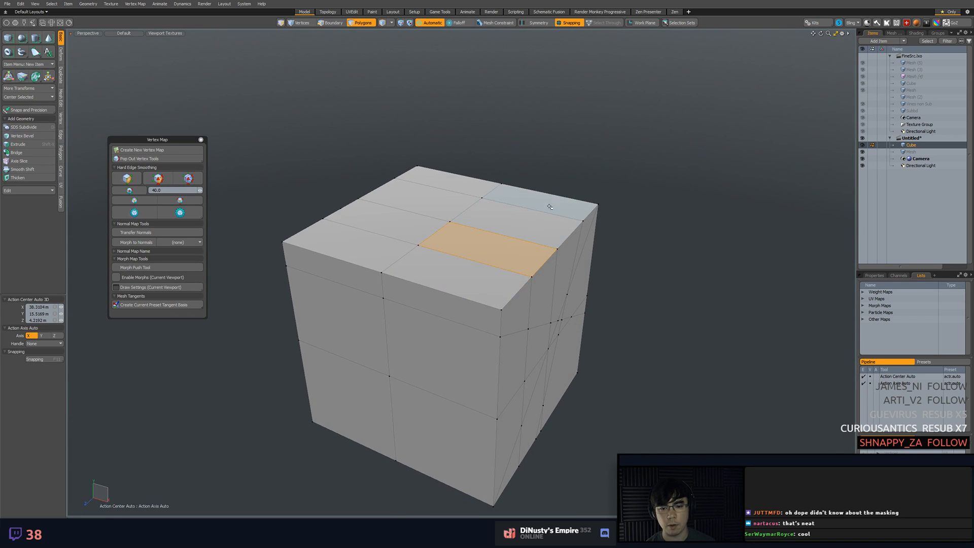
key(w)
drag(494, 224, 492, 102)
scroll(492, 103, up, 5)
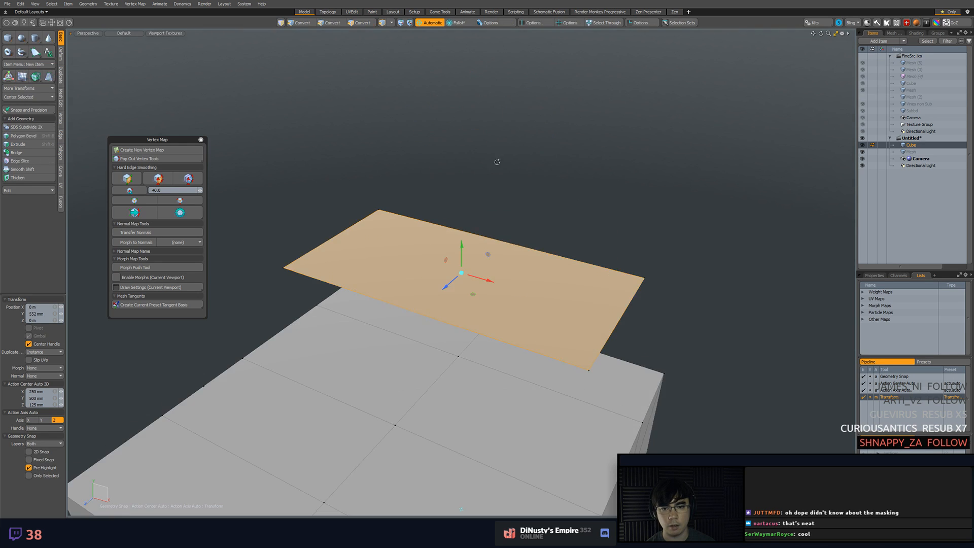
alt+drag(553, 208, 355, 229)
scroll(431, 234, down, 3)
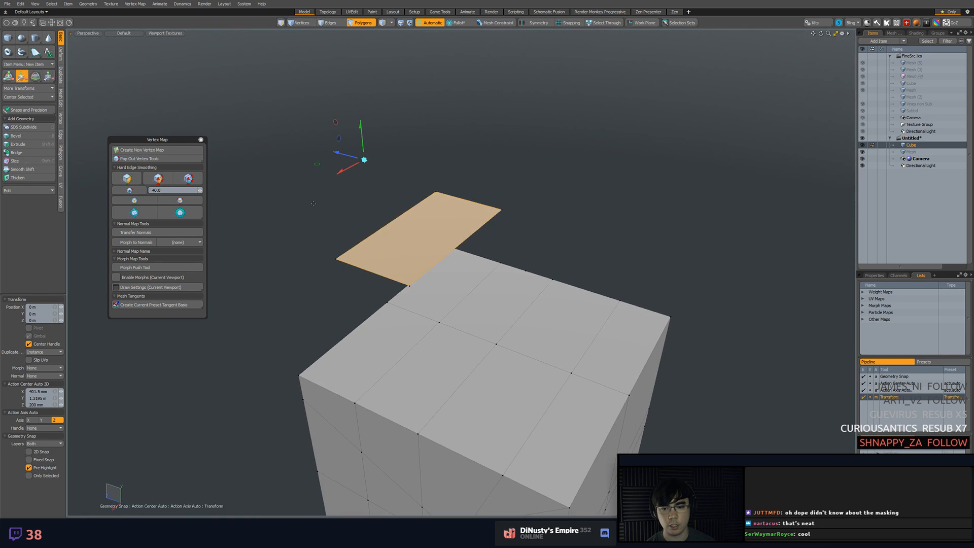
Invert the selection and delete the cube, keeping only the raised polygon
key(q)
key([)
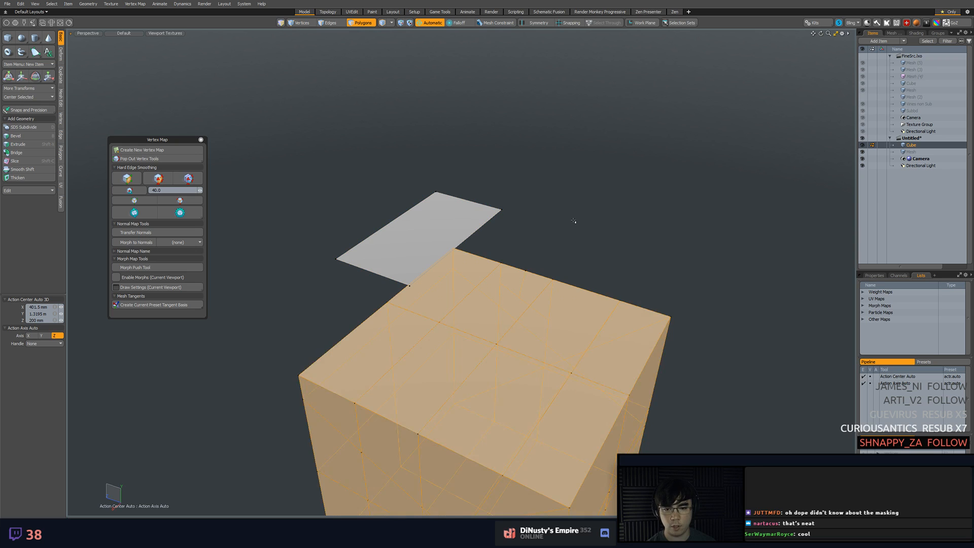
key(Delete)
Cut several slices at different angles across the raised rectangular polygon
click(440, 231)
alt+drag(444, 234, 451, 284)
key(shift+c)
mouse_move(335, 164)
mouse_down()
mouse_move(587, 339)
mouse_move(552, 363)
mouse_move(565, 381)
mouse_move(682, 457)
mouse_up()
drag(752, 429, 564, 365)
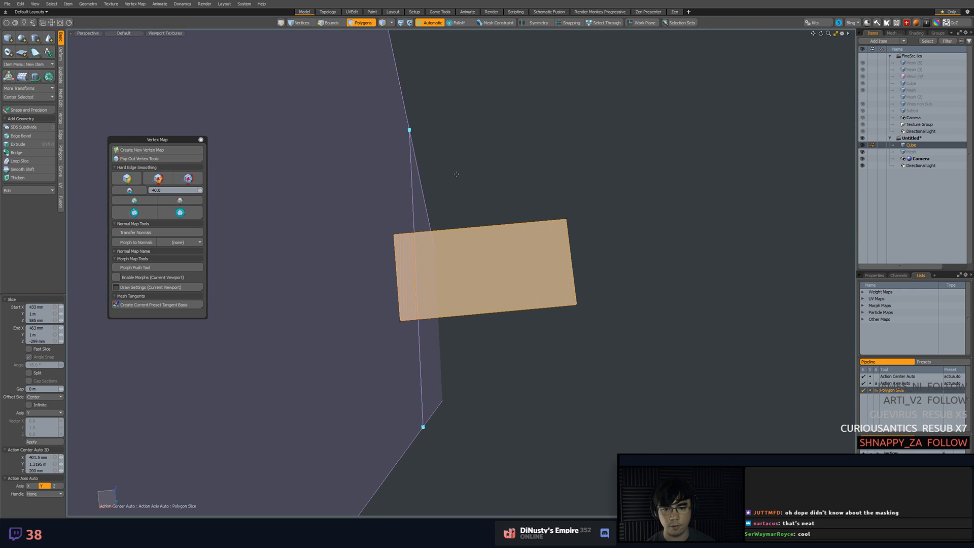
drag(451, 172, 561, 348)
drag(391, 195, 562, 446)
drag(545, 186, 401, 463)
mouse_move(559, 0)
mouse_down()
mouse_move(527, 246)
mouse_move(554, 1)
mouse_up()
shift+drag(464, 181, 472, 418)
key(space)
alt+drag(555, 382, 456, 251)
click(585, 248)
ctrl+alt+drag(554, 302, 603, 365)
Undo all the slices on the rectangular polygon
key(ctrl+z)
key(ctrl+z)
key(ctrl+z)
key(ctrl+z)
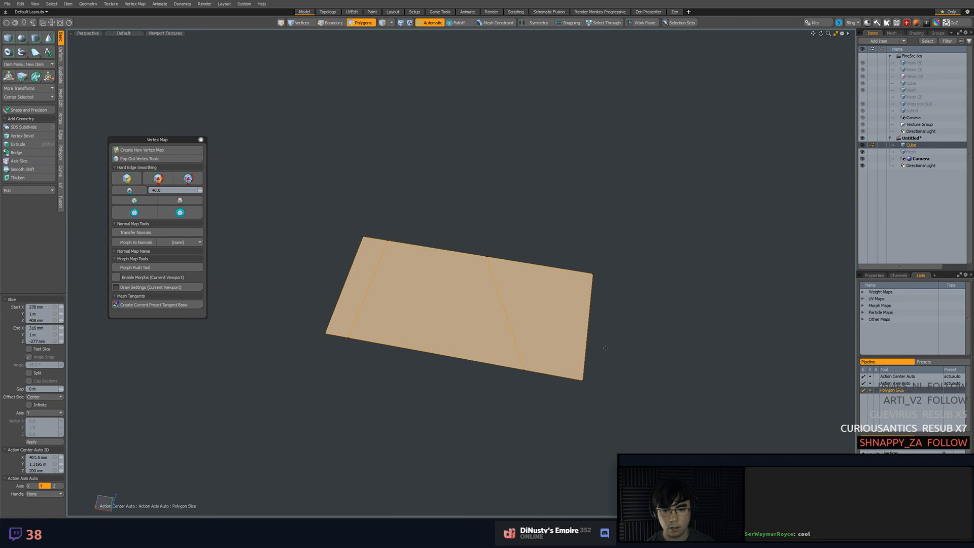
key(ctrl+z)
key(ctrl+z)
key(ctrl+z)
key(2)
alt+drag(536, 339, 555, 299)
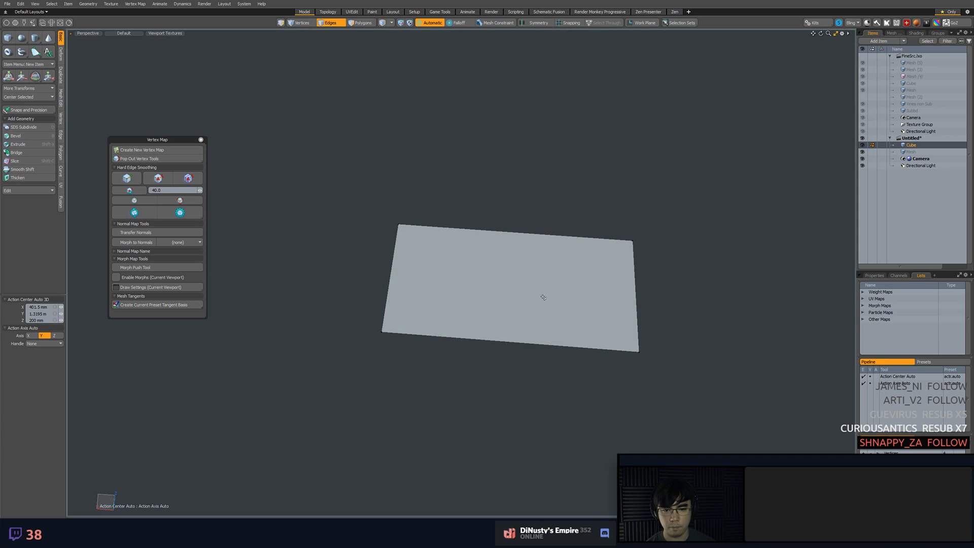
Slice the rectangular polygon diagonally with Split enabled and move one of the halves away
key(shift+c)
drag(478, 143, 537, 354)
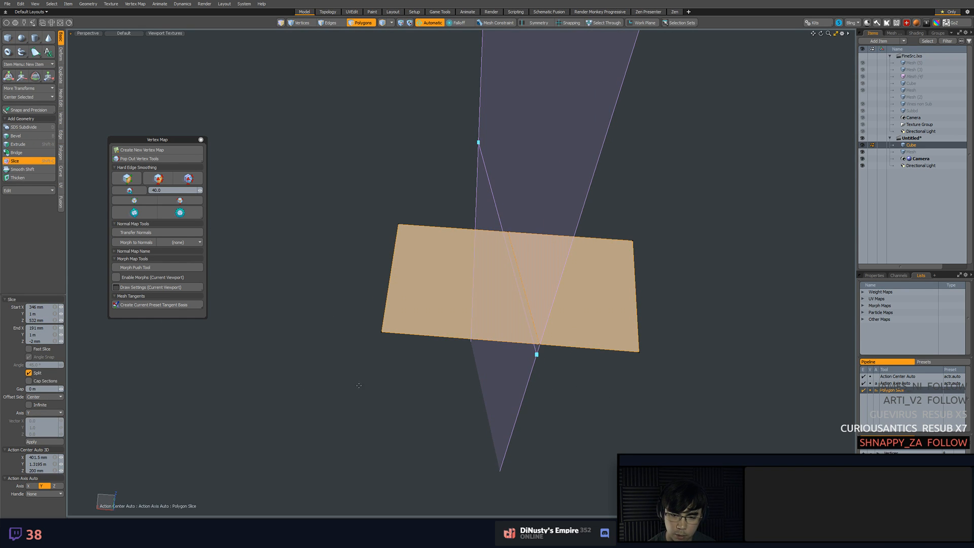
key(space)
click(566, 310)
key(w)
drag(587, 314, 650, 267)
Undo the move and the split slice on the rectangular polygon
key(ctrl+z)
key(ctrl+z)
key(w)
key(space)
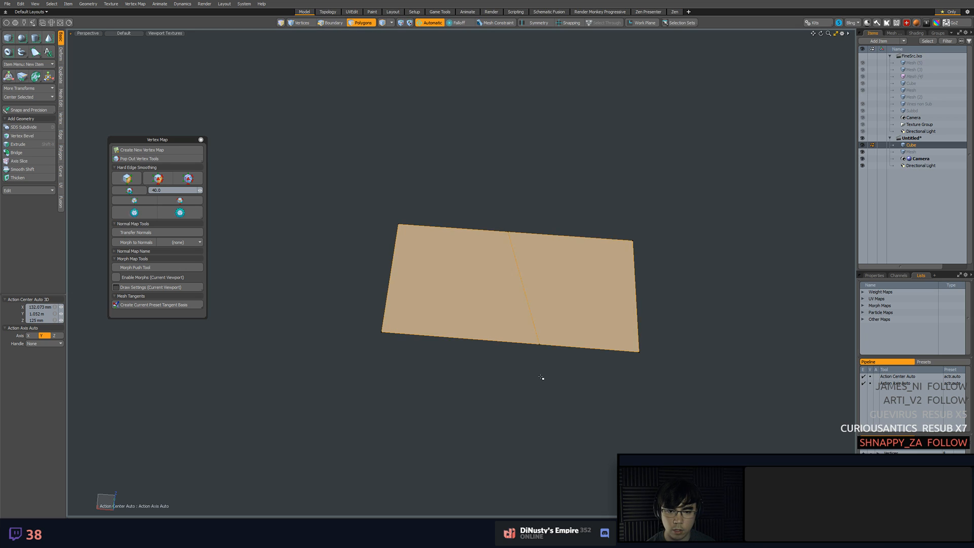
key(alt+c)
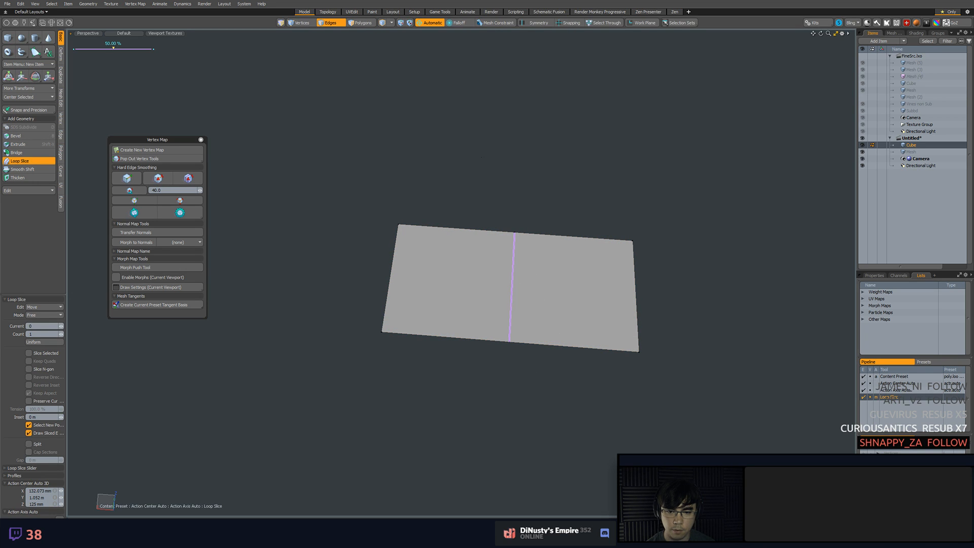
key(space)
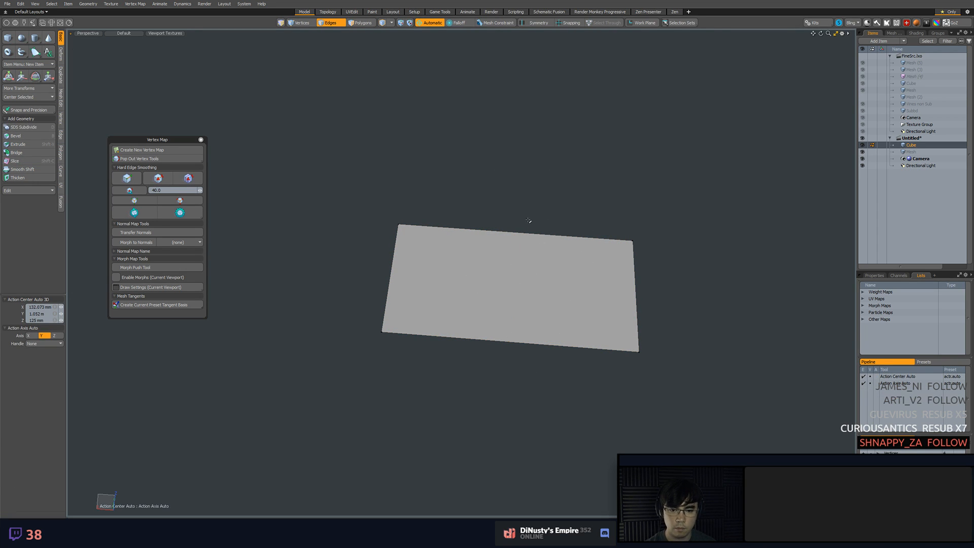
Try two crossing split slices with a 40 mm gap through the rectangular polygon, and undo them
key(c)
drag(428, 139, 607, 467)
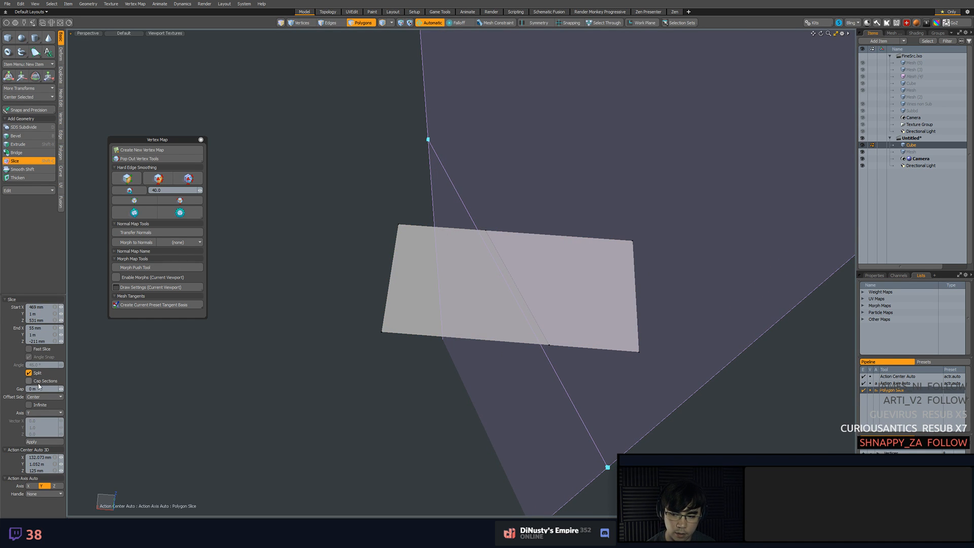
drag(61, 389, 75, 389)
drag(437, 395, 571, 215)
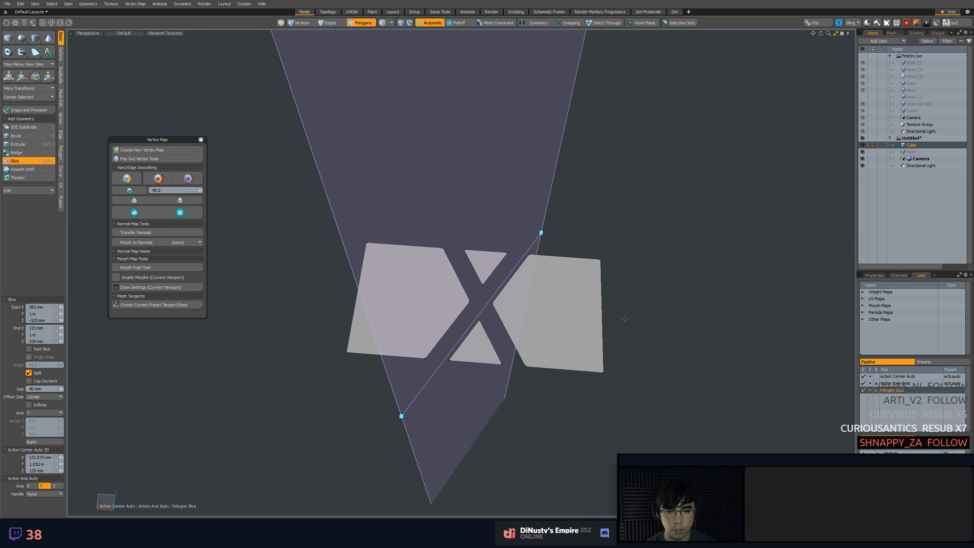
key(ctrl+z)
key(ctrl+z)
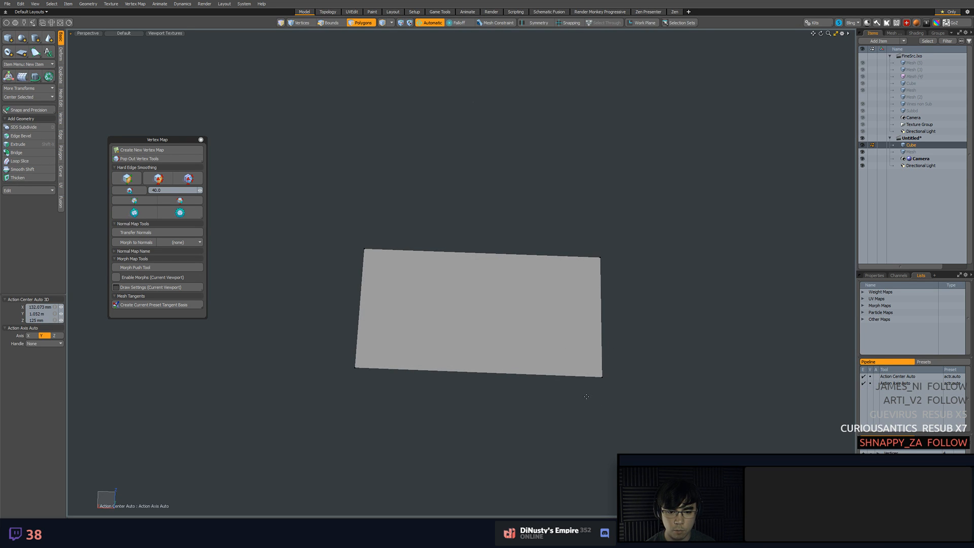
Break the rectangular polygon into shards with several intersecting split slices using a 10 mm gap
key(shift+c)
drag(601, 440, 475, 214)
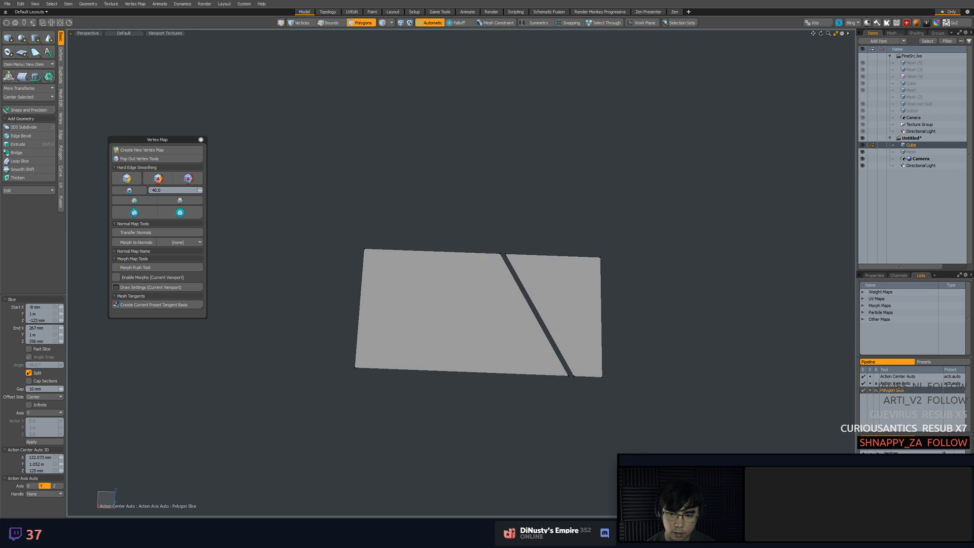
drag(434, 191, 505, 456)
mouse_move(336, 318)
mouse_down()
mouse_move(416, 222)
mouse_move(420, 382)
mouse_up()
mouse_move(544, 418)
mouse_down()
mouse_move(570, 370)
mouse_move(570, 216)
mouse_move(610, 326)
mouse_move(581, 336)
mouse_move(667, 343)
mouse_move(666, 333)
mouse_up()
right_drag(645, 340, 523, 246)
right_drag(687, 384, 701, 390)
key(space)
Try transforming individual shards of the sliced polygon with the rotate and scale tools
alt+drag(692, 435, 598, 391)
click(473, 315)
key(w)
key(e)
drag(493, 361, 508, 358)
key(ctrl+z)
key(space)
click(630, 378)
alt+drag(631, 378, 582, 366)
key(e)
key(r)
key(space)
Undo the split slices so far made through the rectangular polygon
key(ctrl+z)
key(ctrl+z)
key(ctrl+z)
key(ctrl+z)
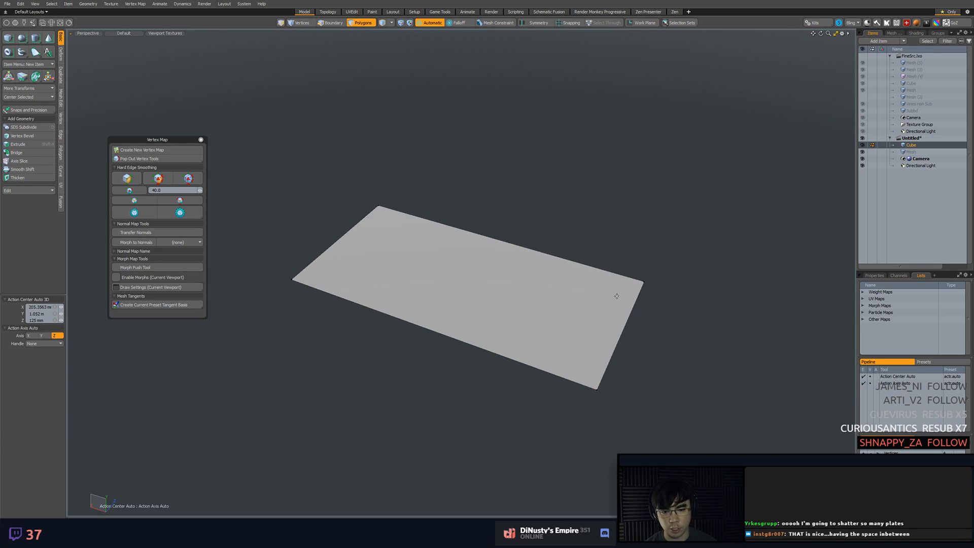
alt+drag(579, 299, 599, 298)
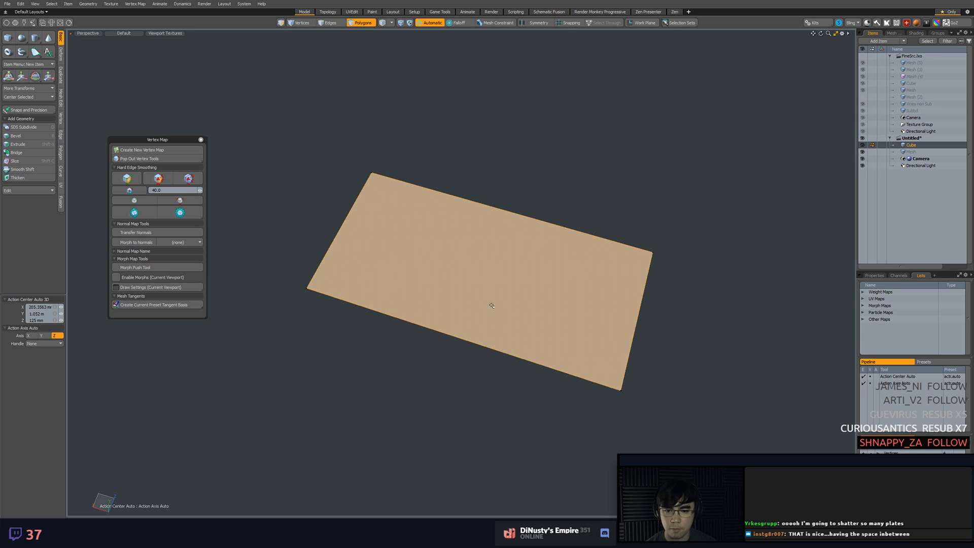
Bevel the rectangular polygon with a 33 mm shift and Thicken Polygon enabled to make a solid slab
key(shift+c)
click(377, 405)
key(ctrl+z)
key(bracketleft)
alt+drag(472, 358, 473, 338)
key(b)
click(475, 336)
drag(484, 228, 483, 208)
alt+drag(478, 260, 480, 191)
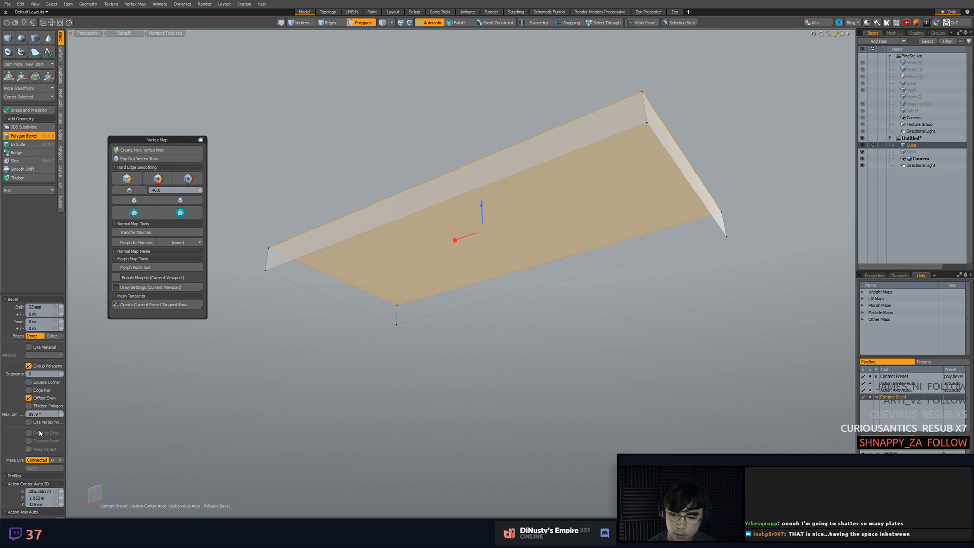
click(53, 405)
alt+drag(551, 315, 534, 317)
key(space)
click(535, 317)
alt+drag(557, 264, 242, 334)
key(alt+c)
key(space)
click(441, 287)
alt+drag(489, 355, 502, 382)
click(542, 408)
alt+drag(543, 407, 506, 387)
scroll(540, 392, down, 3)
Slice through the slab with Split and a 10 mm gap, and enable Cap Sections to close the cut
key(shift+c)
drag(517, 470, 465, 188)
alt+drag(465, 188, 545, 223)
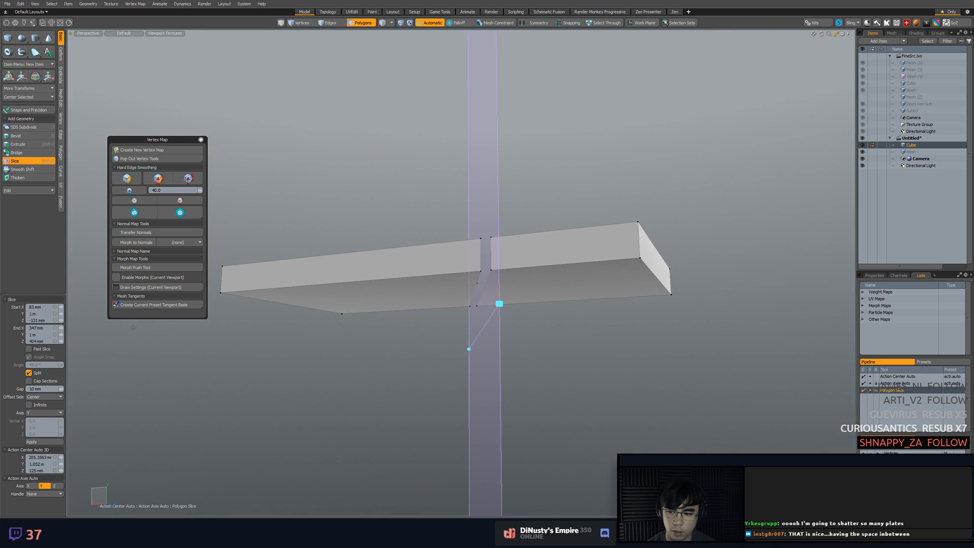
click(54, 382)
Cut several more crossing slices through the slab with capped 10 mm gaps to break it into solid pieces
alt+drag(426, 309, 483, 396)
shift+drag(365, 424, 318, 34)
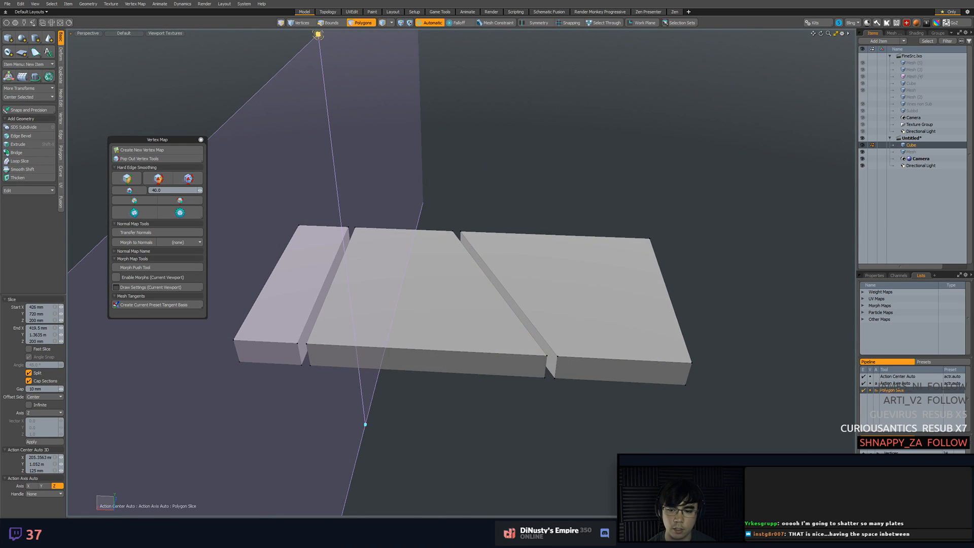
scroll(461, 246, down, 3)
mouse_move(459, 164)
alt+mouse_down()
mouse_move(460, 246)
mouse_move(472, 248)
alt+mouse_up()
shift+drag(567, 160, 413, 376)
mouse_move(516, 419)
shift+mouse_down()
mouse_move(434, 233)
mouse_move(431, 182)
shift+mouse_up()
key(space)
scroll(426, 254, up, 4)
alt+drag(426, 254, 477, 203)
alt+drag(436, 189, 467, 266)
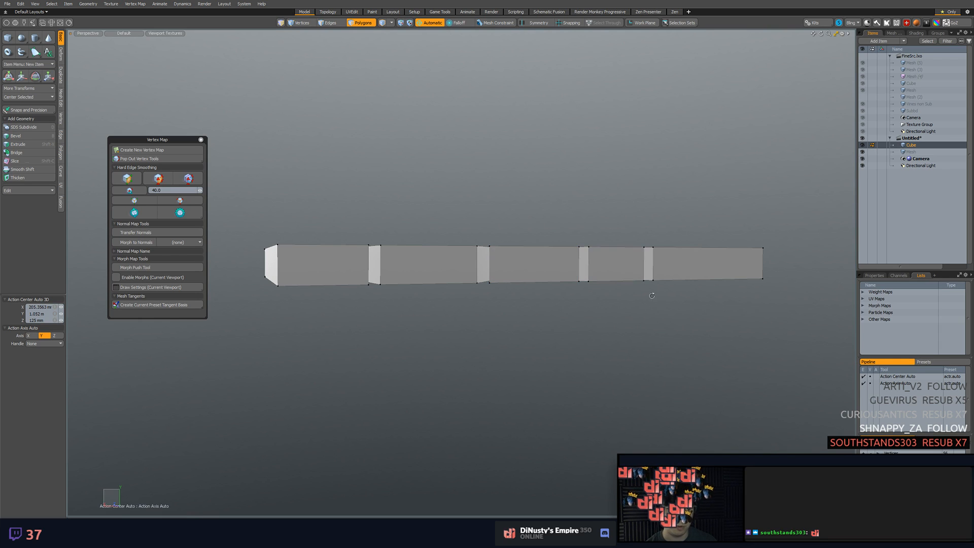
alt+drag(600, 282, 602, 324)
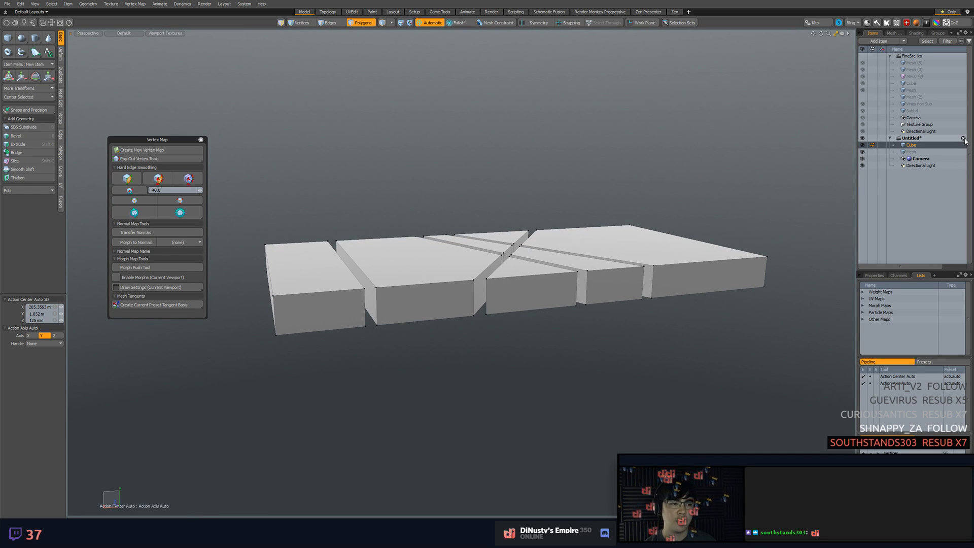
Close the untitled test scene and select the vine mesh in the source scene, framing it in the viewport
click(963, 138)
click(397, 247)
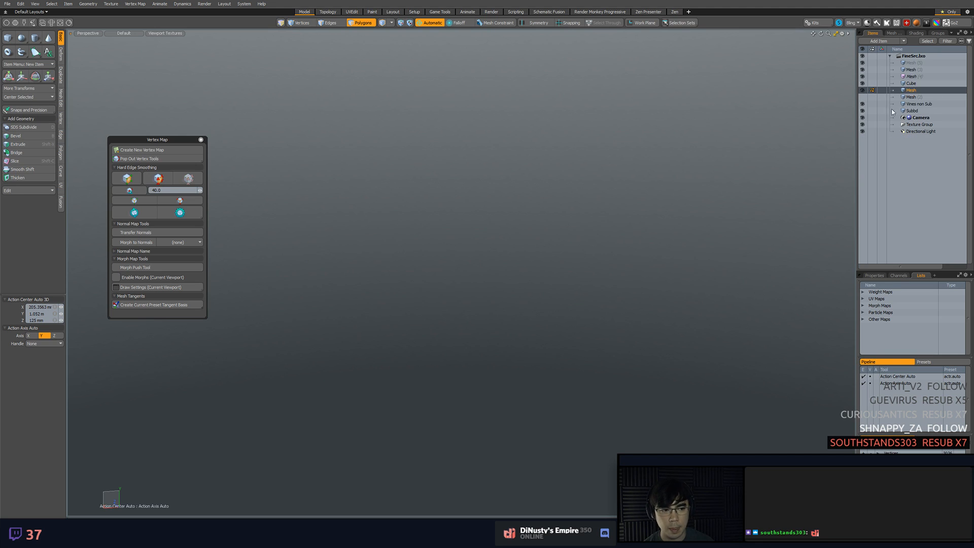
click(911, 70)
key(a)
alt+drag(598, 213, 558, 277)
alt+drag(548, 243, 603, 267)
scroll(546, 303, up, 5)
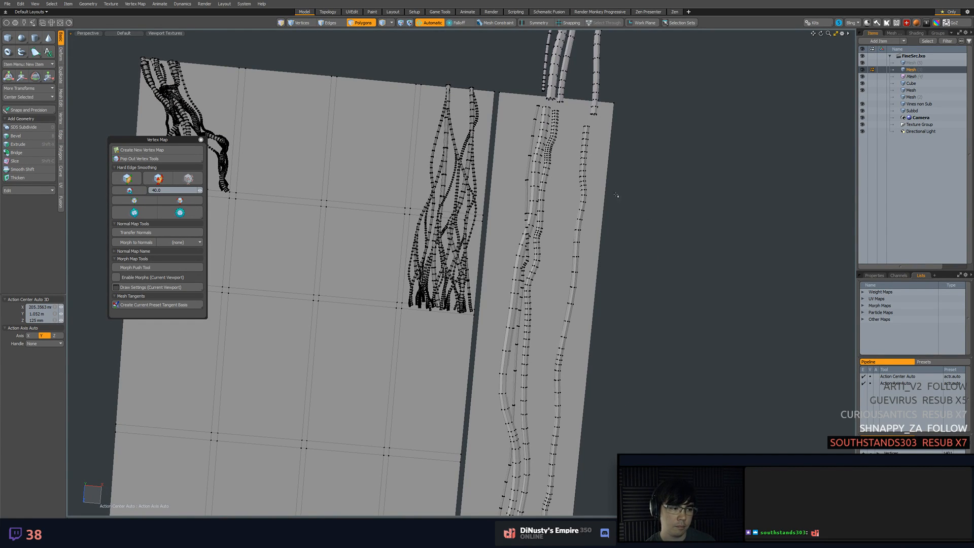
Examine the vine tubes on the tall strip from perspective and from the top view
alt+drag(569, 219, 540, 258)
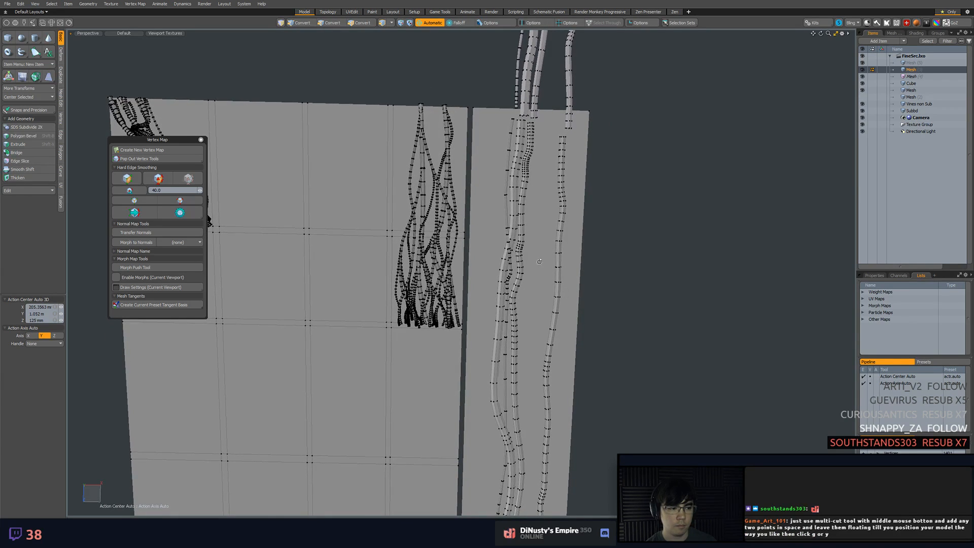
key(alt)
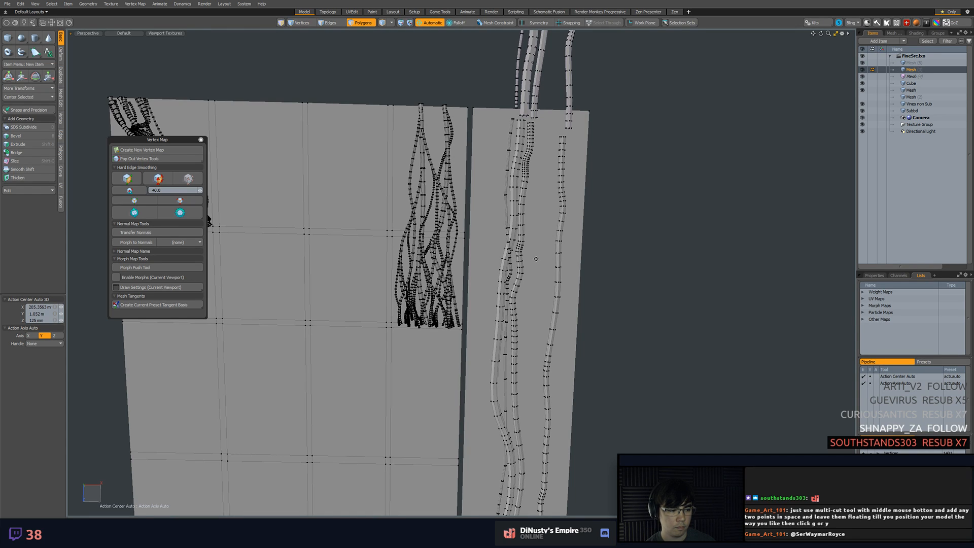
alt+drag(535, 258, 540, 207)
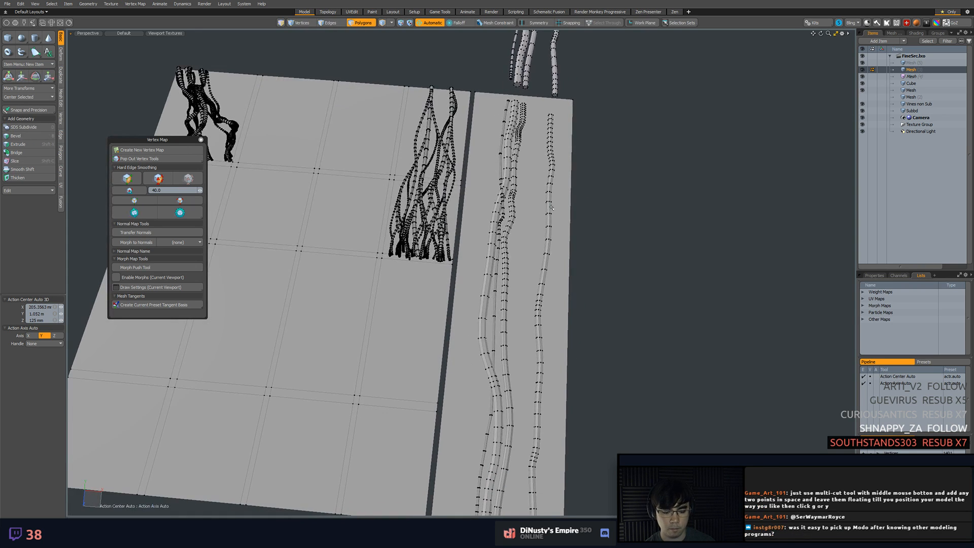
key(KP_1)
scroll(551, 207, down, 1)
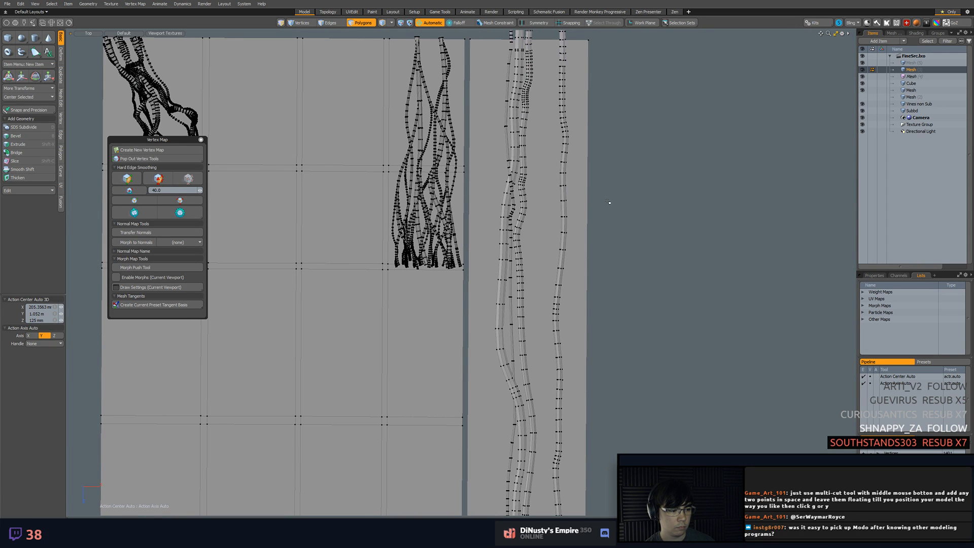
scroll(608, 201, down, 2)
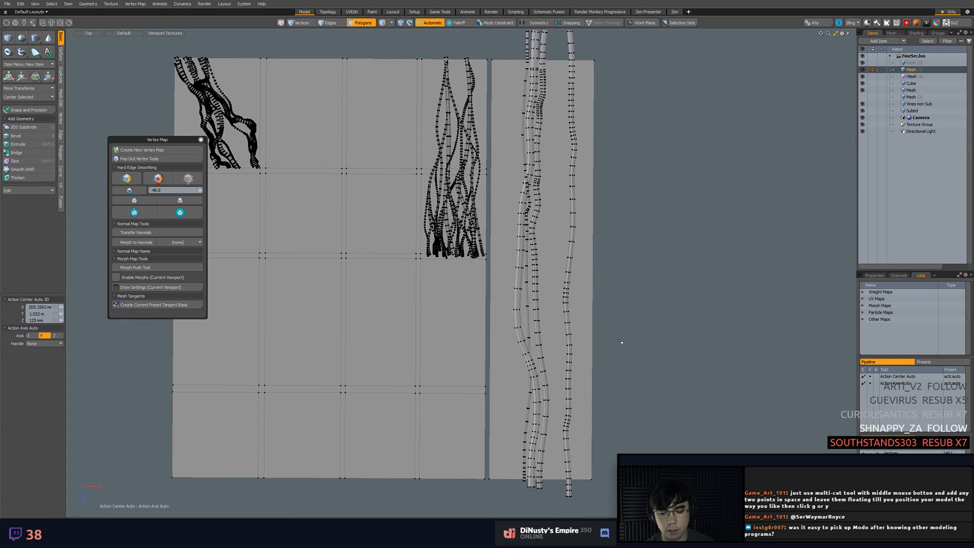
alt+drag(570, 387, 578, 435)
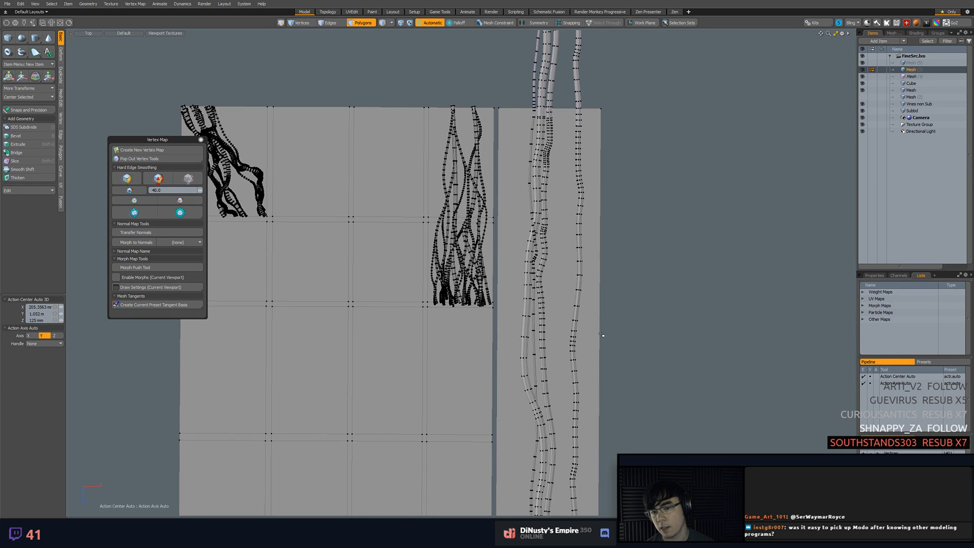
alt+drag(583, 256, 626, 299)
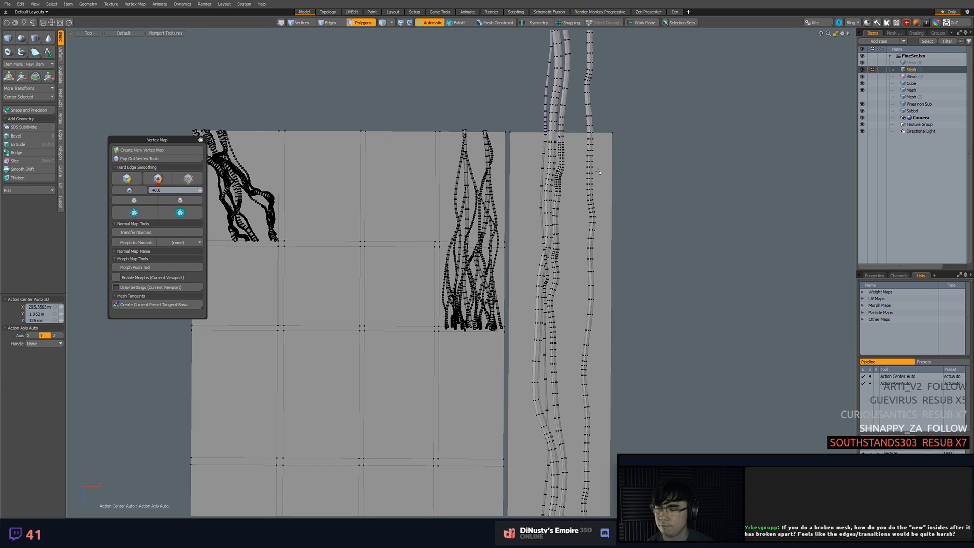
Turn off the vertex display in the top view so the vine meshes show without dense point overlays
alt+shift+drag(519, 181, 512, 212)
key(ctrl+3)
click(642, 224)
key(ctrl+3)
click(659, 223)
key(ctrl+3)
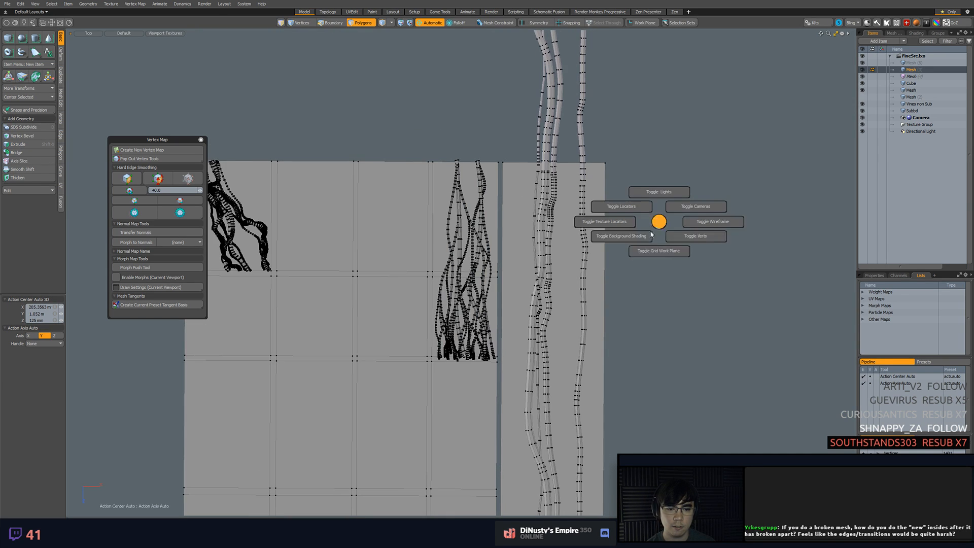
click(701, 237)
key(ctrl+3)
click(741, 253)
key(ctrl+3)
click(797, 259)
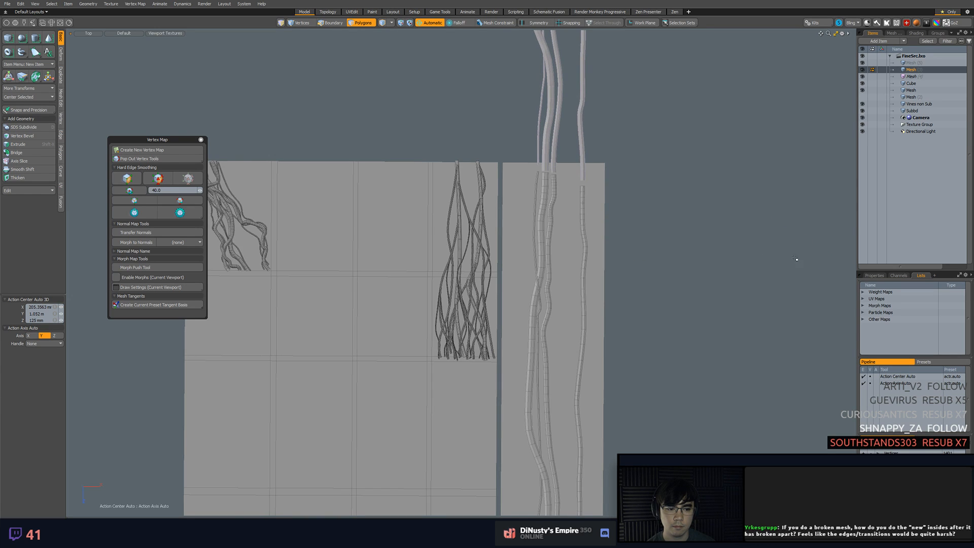
Identify which mesh item holds the tiled vine copy above the strip, leaving nothing selected
scroll(800, 259, up, 1)
alt+shift+drag(543, 231, 552, 213)
key(5)
click(556, 214)
click(663, 233)
click(580, 245)
alt+shift+drag(562, 137, 563, 134)
click(562, 131)
click(548, 127)
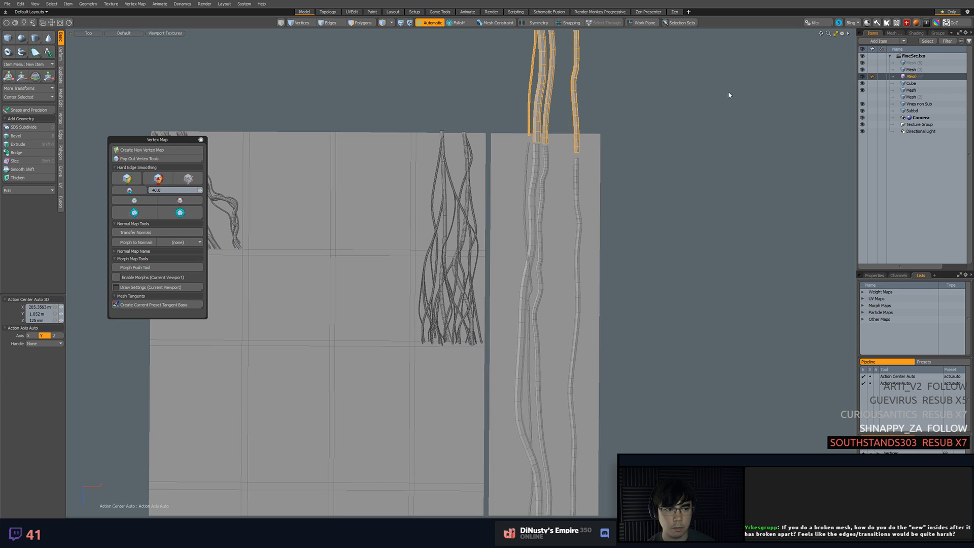
click(804, 148)
alt+shift+drag(728, 153, 773, 195)
scroll(762, 184, up, 1)
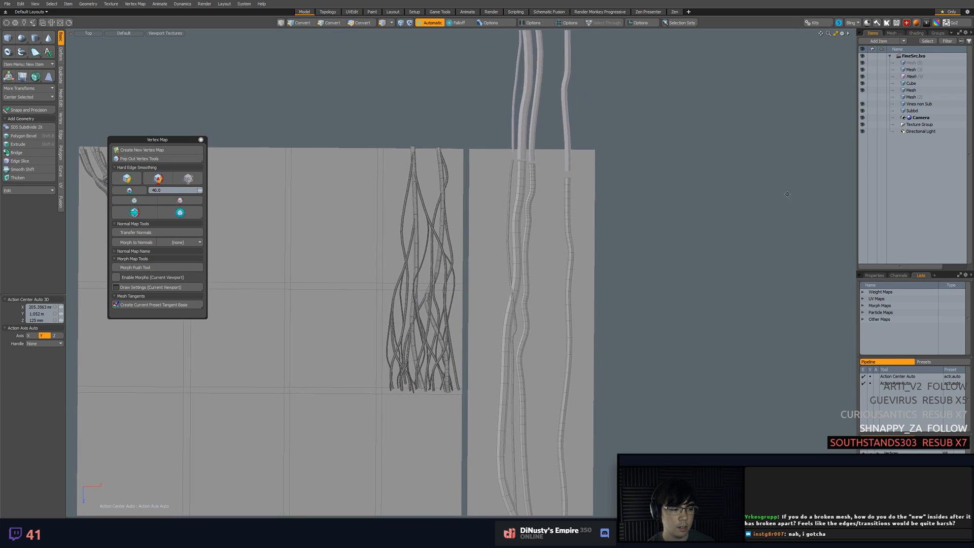
Activate the empty mesh layer and set up the Tube tool with the Background mesh constraint
click(914, 63)
alt+shift+drag(659, 145, 685, 153)
scroll(686, 152, up, 5)
alt+shift+drag(617, 175, 734, 123)
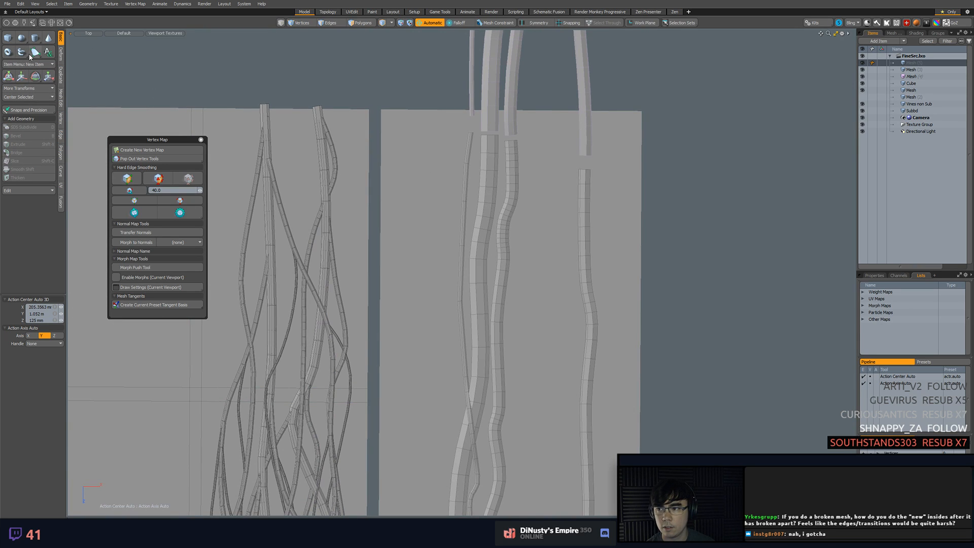
click(21, 52)
click(491, 22)
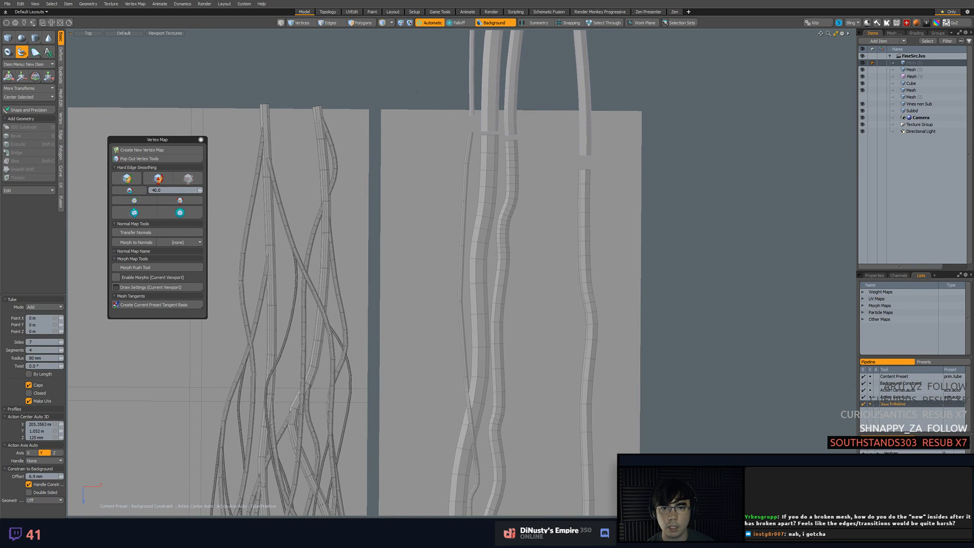
click(424, 113)
key(ctrl+z)
scroll(450, 193, down, 5)
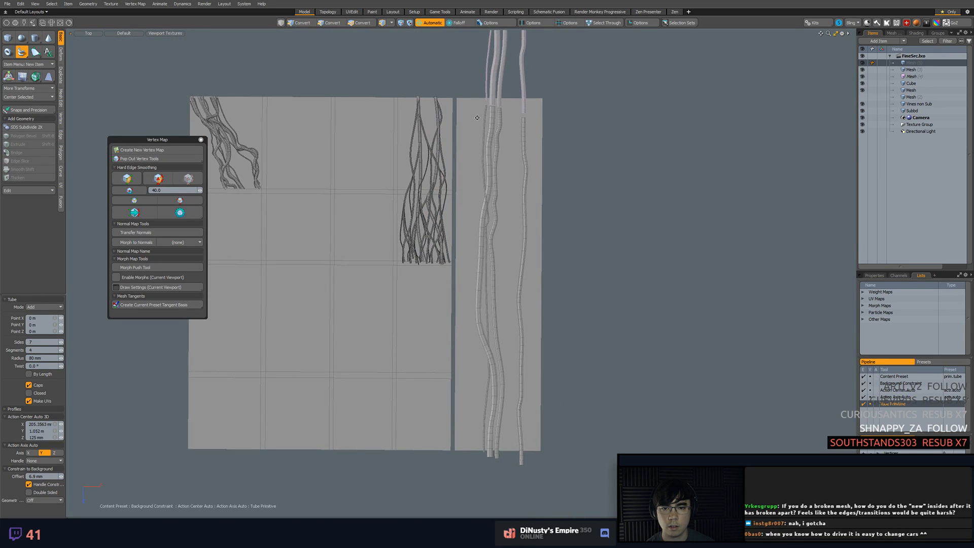
Draw a tube from the tall strip's upper-left edge diagonally across the middle vines, adjusting its points past the crossing
click(477, 101)
scroll(483, 127, up, 5)
click(471, 138)
click(479, 180)
click(497, 227)
click(509, 248)
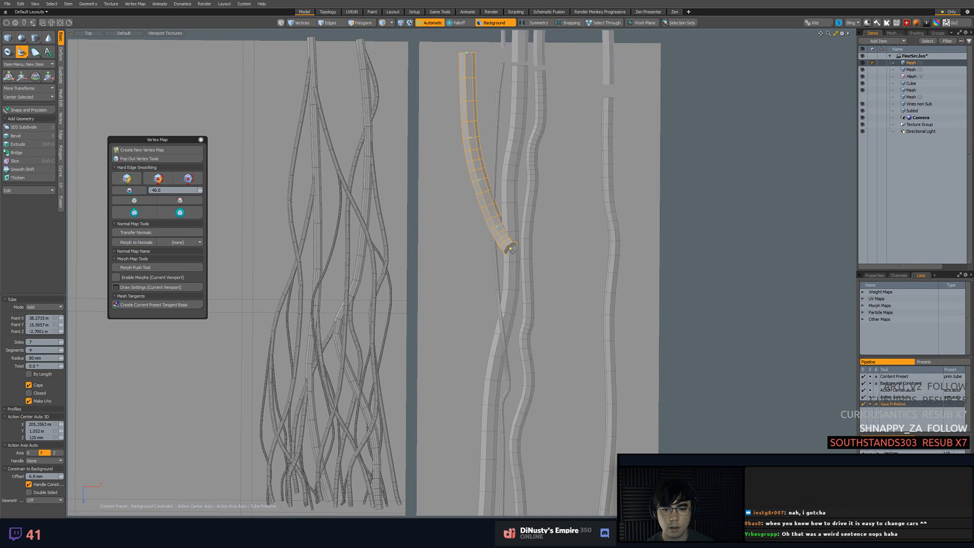
click(518, 261)
click(530, 271)
click(540, 300)
alt+shift+drag(561, 348, 556, 291)
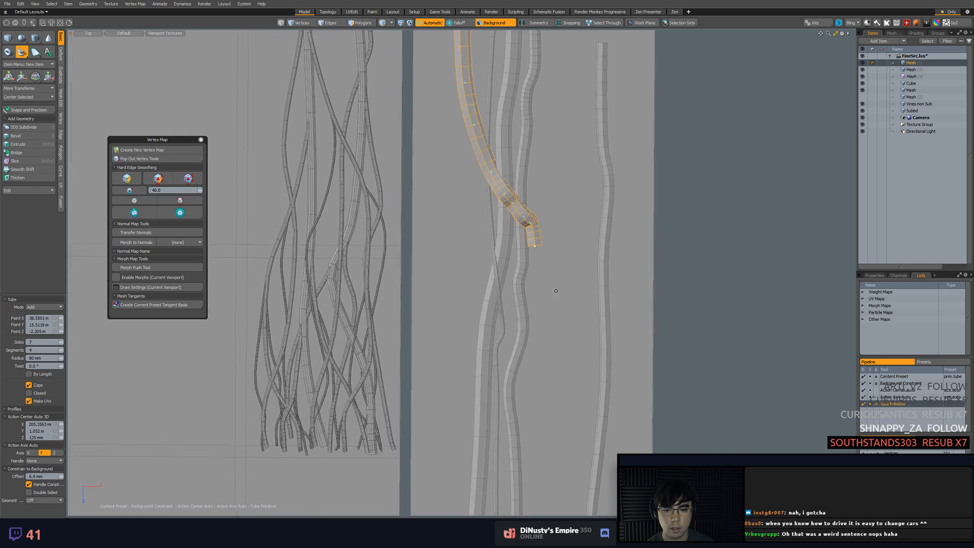
drag(534, 244, 539, 259)
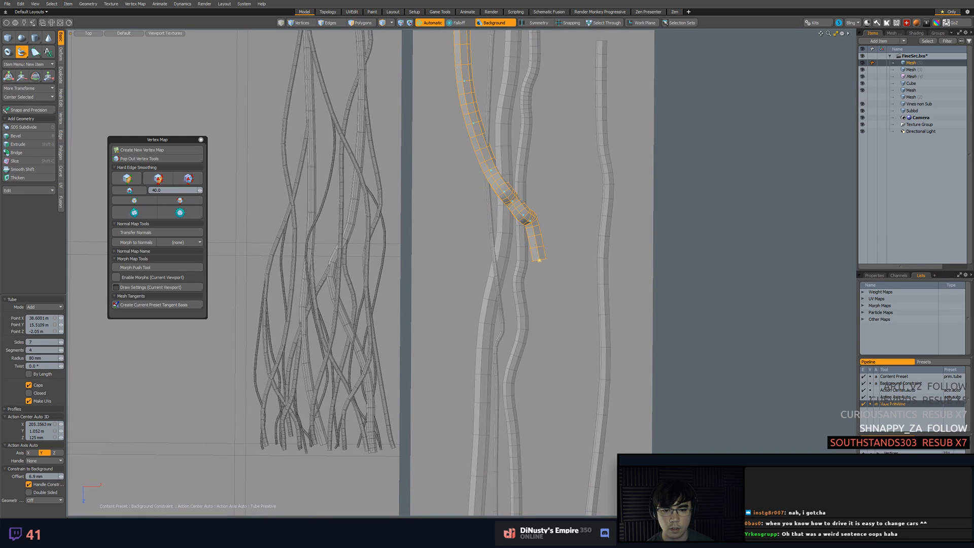
drag(532, 223, 548, 201)
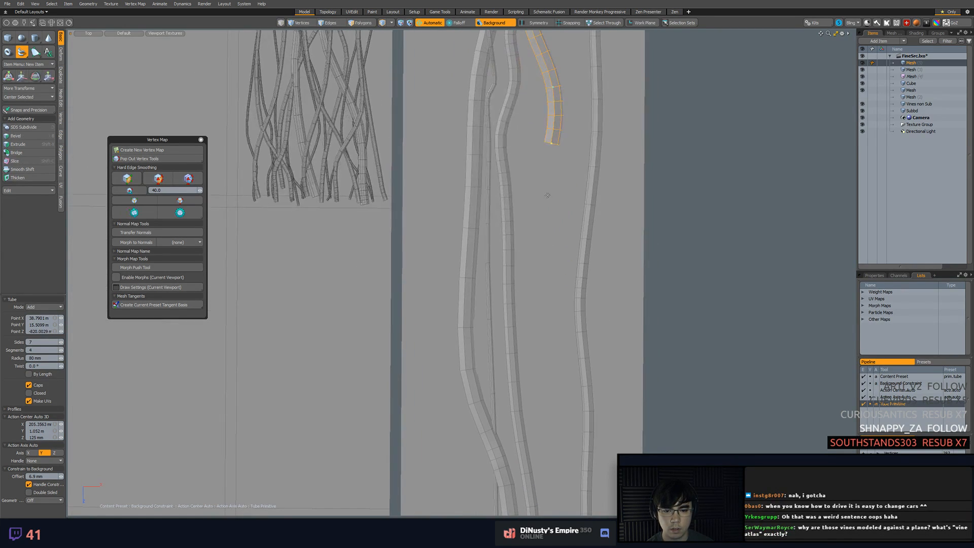
Extend the tube down the strip in a gentle wave that crosses over the right-hand vine
click(552, 195)
click(564, 247)
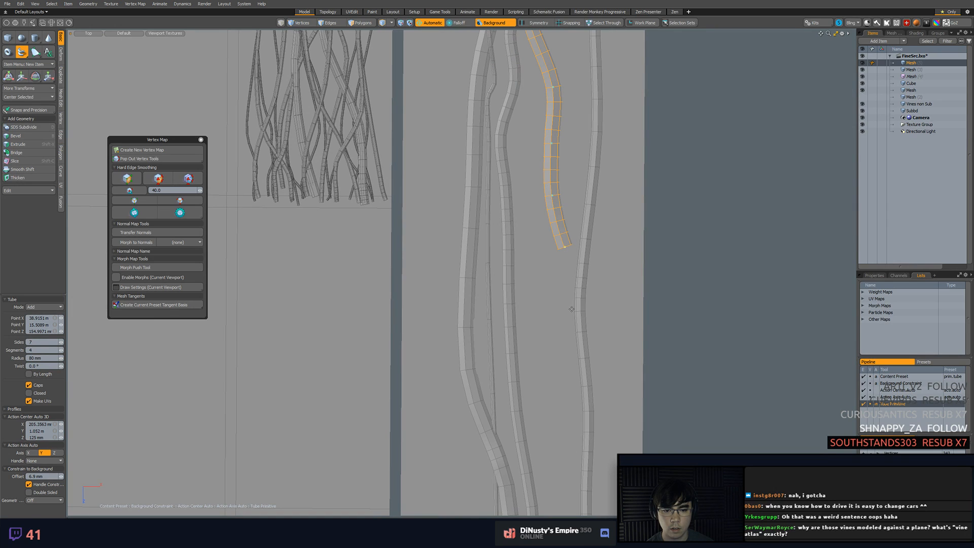
click(597, 307)
alt+shift+drag(597, 308, 589, 232)
click(587, 279)
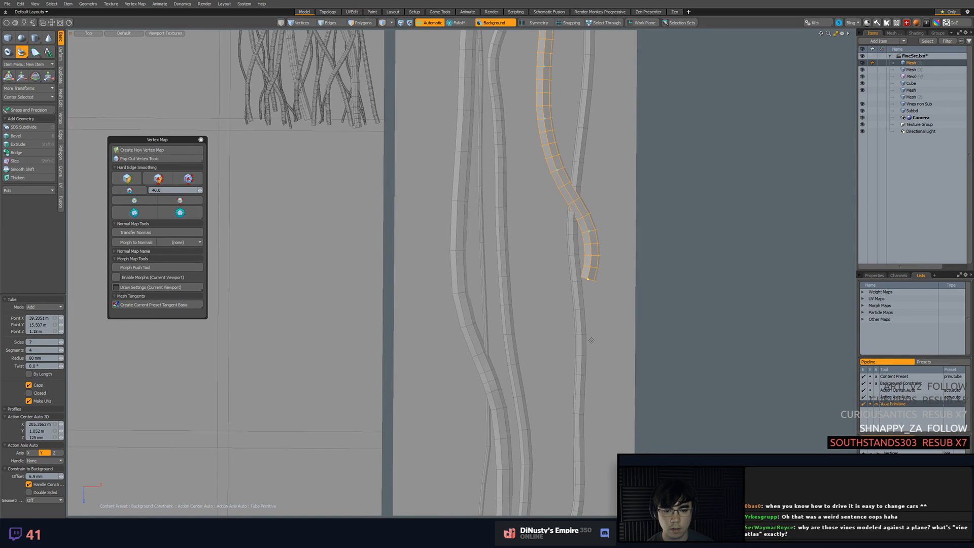
alt+shift+drag(589, 363, 584, 271)
click(586, 323)
alt+shift+drag(586, 329, 578, 168)
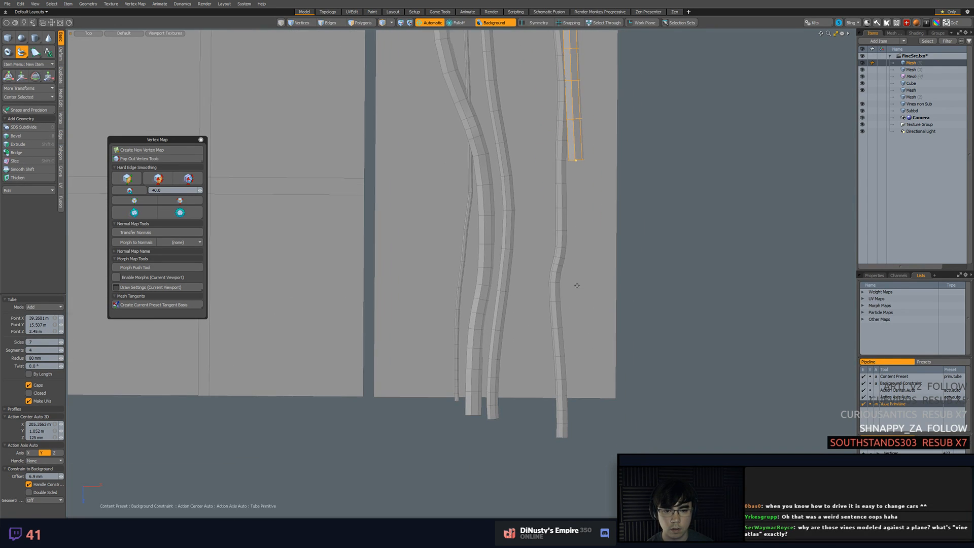
Hook the tube's lower end back over the right-hand vine and past the strip's lower edge, smoothing the bend
click(584, 361)
click(537, 374)
click(540, 423)
drag(539, 419, 536, 429)
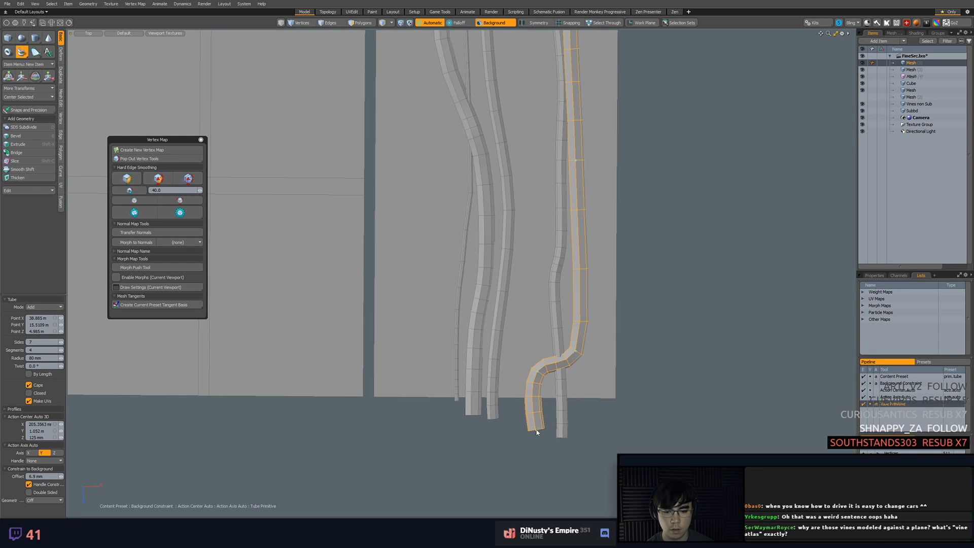
mouse_move(537, 373)
mouse_down()
mouse_move(566, 363)
mouse_move(538, 385)
mouse_up()
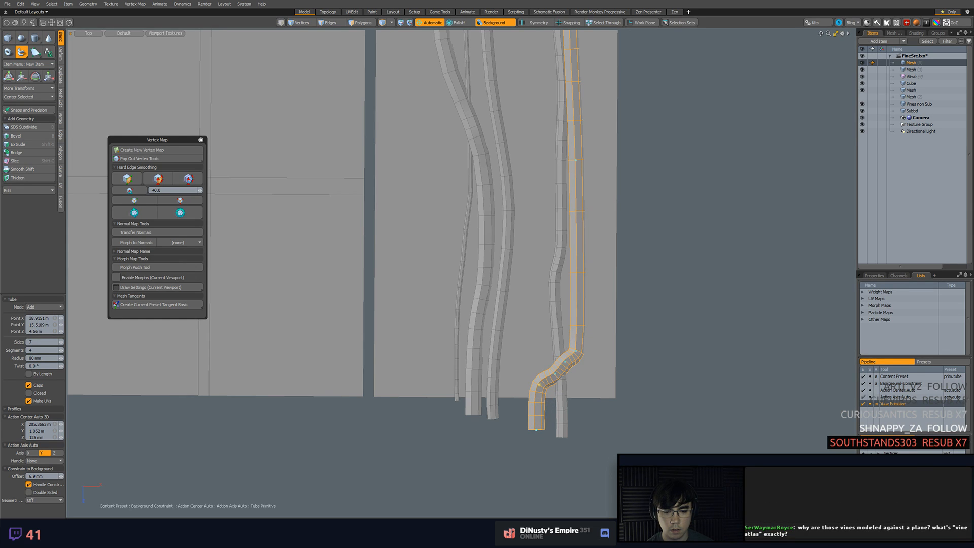
drag(577, 351, 574, 308)
click(576, 261)
key(ctrl+z)
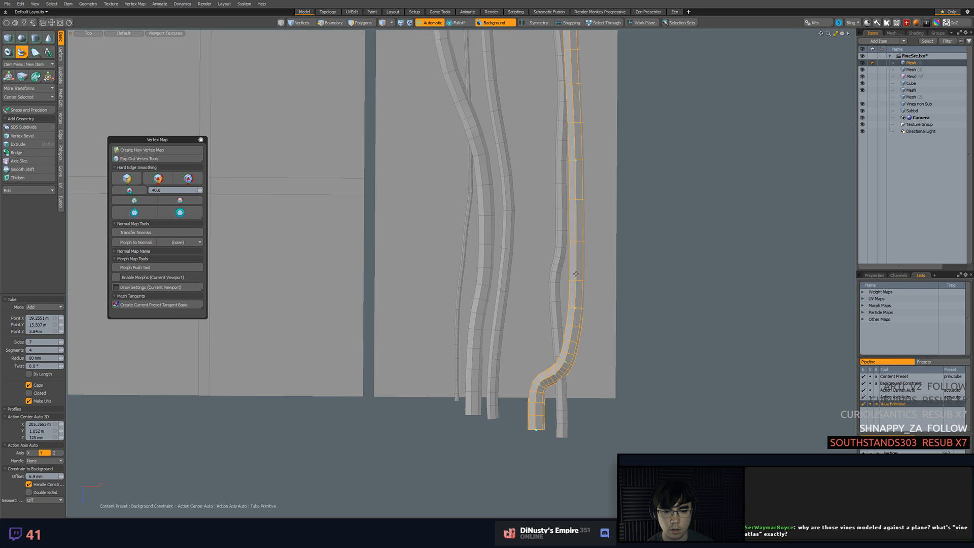
Adjust the tube's control points in perspective where it passes over the middle vines, and finish the tube
alt+shift+drag(576, 163, 600, 327)
scroll(591, 228, down, 1)
alt+shift+drag(578, 127, 578, 296)
scroll(576, 292, up, 2)
alt+drag(574, 177, 389, 266)
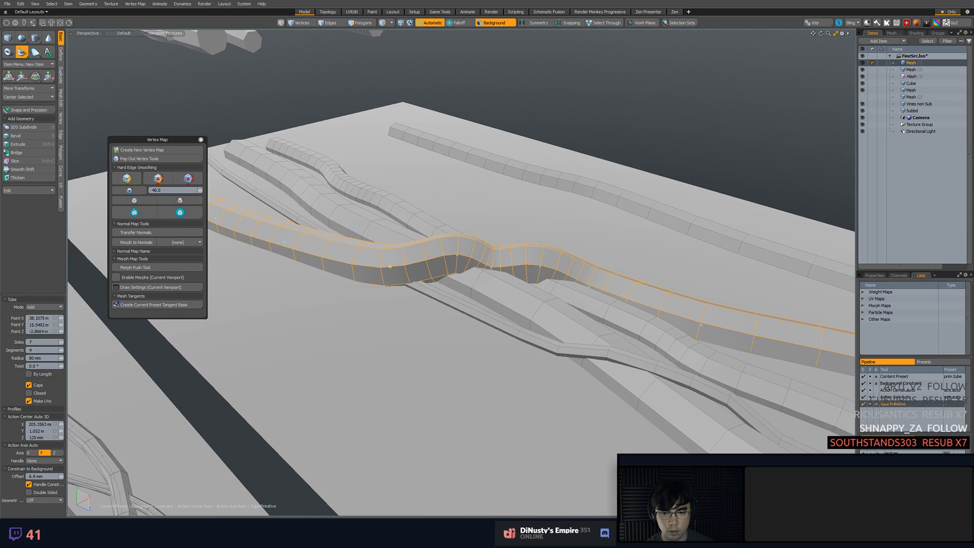
alt+drag(474, 268, 416, 371)
drag(332, 401, 517, 371)
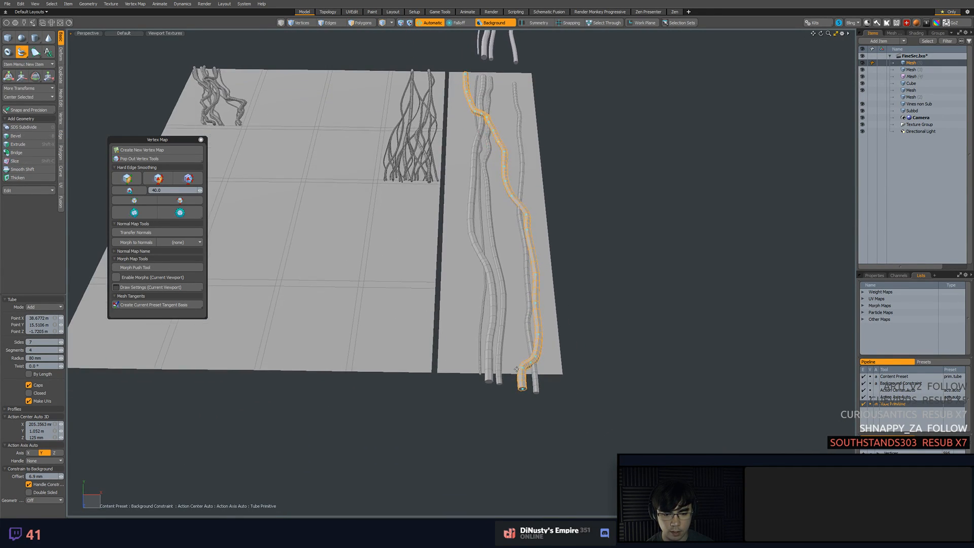
alt+drag(537, 268, 573, 350)
key(q)
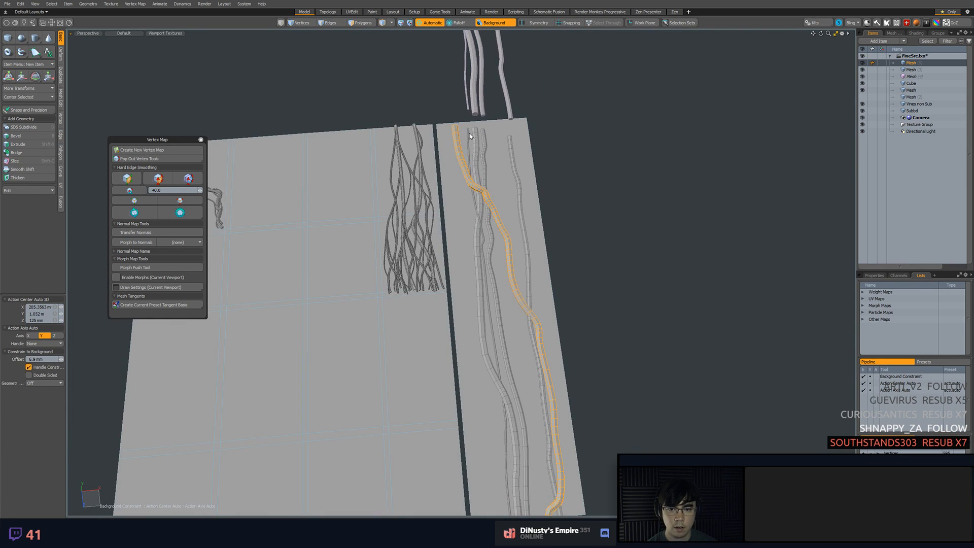
Copy the finished tube into the original vine mesh so that it repeats in the tiled copy above the strip
mouse_move(576, 152)
alt+mouse_down()
mouse_move(581, 180)
mouse_move(575, 148)
alt+mouse_up()
double_click(475, 166)
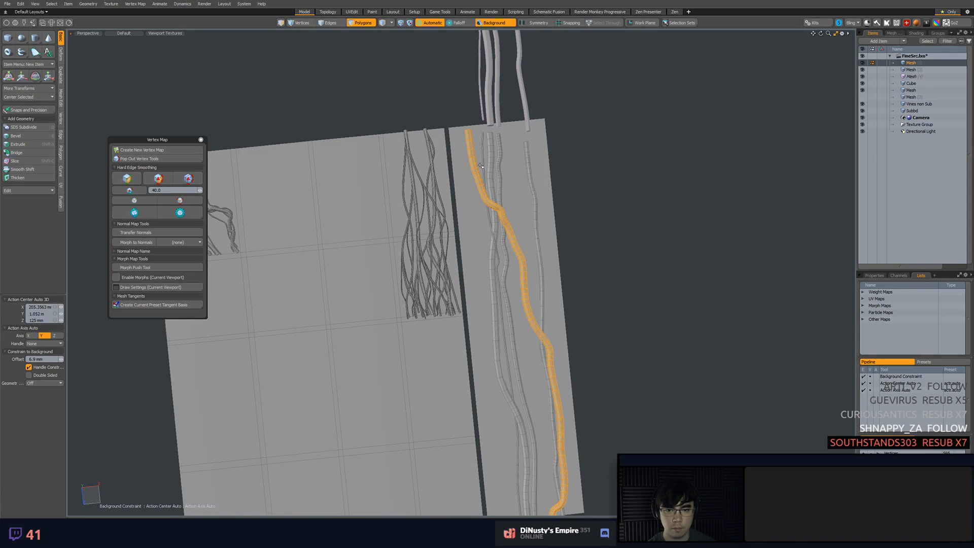
click(920, 76)
click(922, 71)
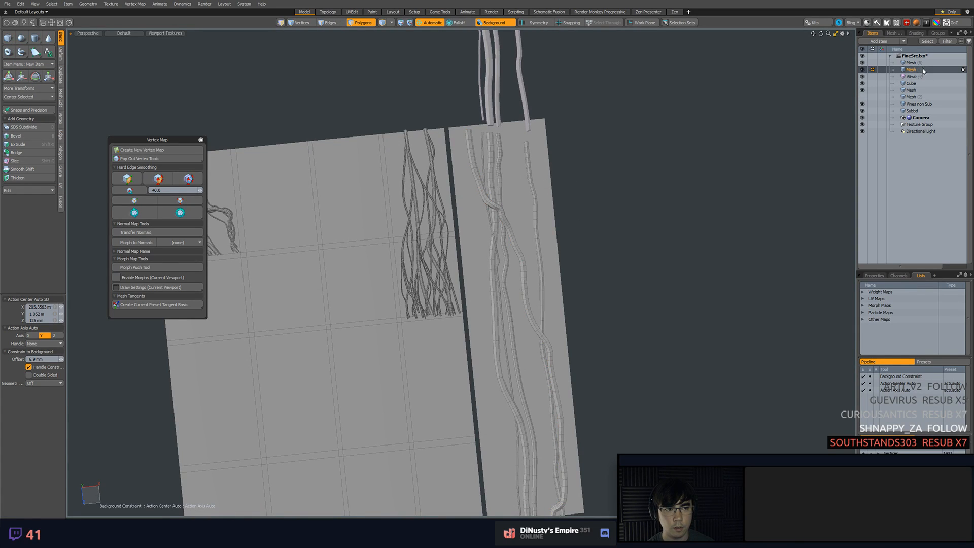
key(ctrl+v)
click(694, 100)
alt+shift+drag(510, 116, 515, 162)
scroll(514, 162, up, 5)
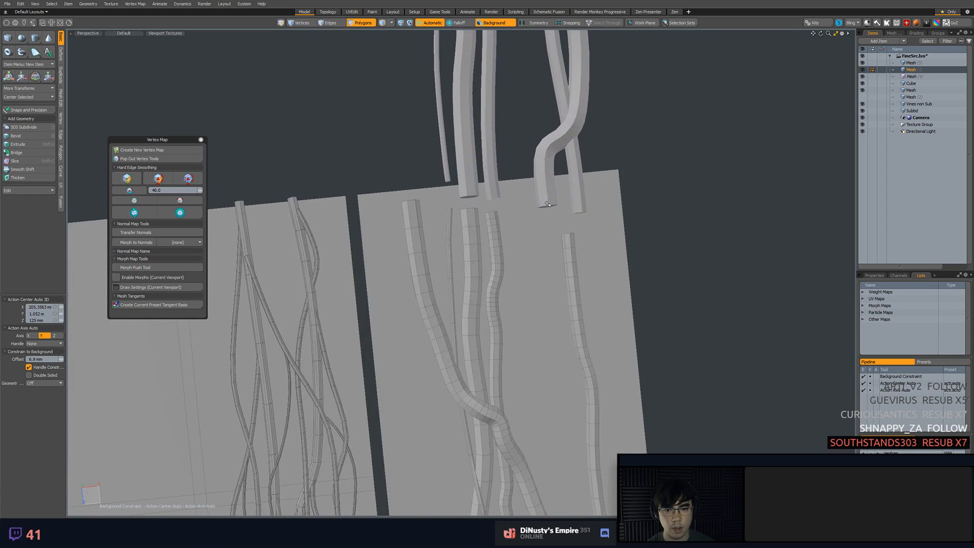
click(414, 227)
click(634, 260)
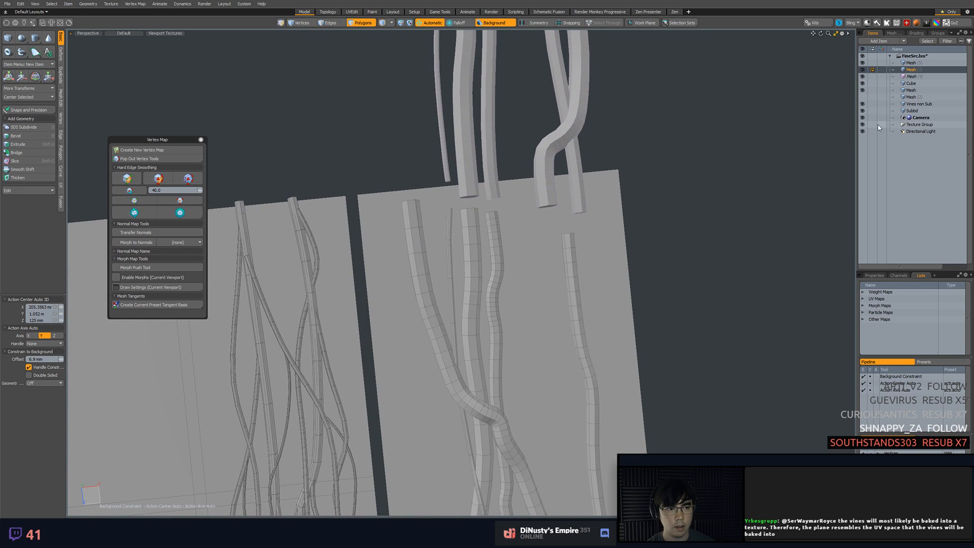
Return to the new tube's mesh layer and draw the upper part of a second tube from the strip's upper edge
click(922, 64)
alt+shift+drag(718, 217, 727, 176)
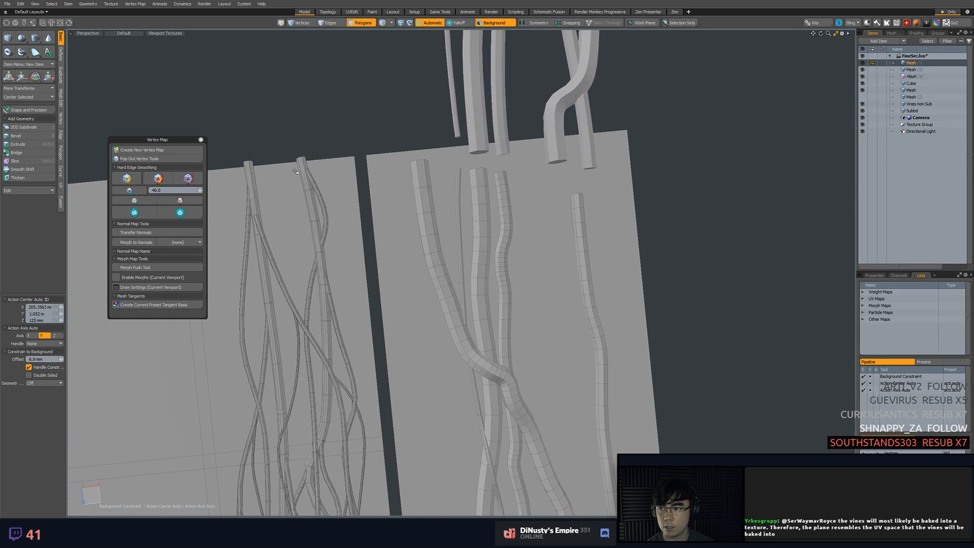
click(22, 51)
alt+shift+drag(558, 208, 429, 181)
mouse_move(483, 199)
mouse_down()
mouse_move(484, 214)
mouse_move(491, 202)
mouse_up()
click(497, 280)
click(497, 318)
click(496, 338)
click(493, 349)
Extend the second tube down the middle of the strip, past its crossing with the first new tube
alt+shift+drag(494, 350, 494, 265)
ctrl+alt+drag(494, 265, 542, 269)
click(492, 310)
click(493, 383)
alt+shift+drag(512, 404, 513, 255)
click(507, 321)
ctrl+alt+drag(529, 373, 472, 266)
ctrl+alt+drag(472, 267, 502, 280)
alt+shift+drag(503, 279, 507, 310)
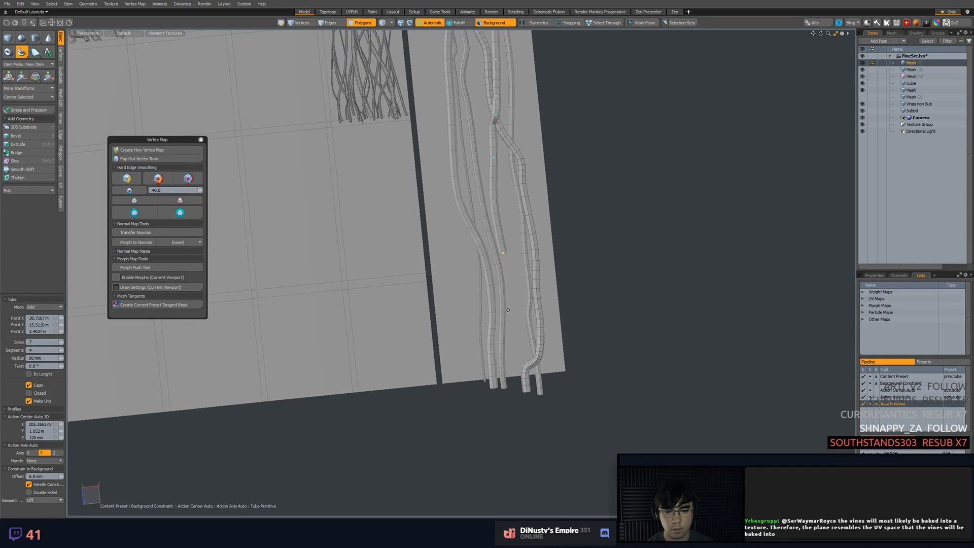
Curve the second tube across the left-hand vines and end it past the strip's lower edge
click(501, 278)
click(496, 291)
click(492, 303)
click(485, 322)
click(469, 355)
click(471, 389)
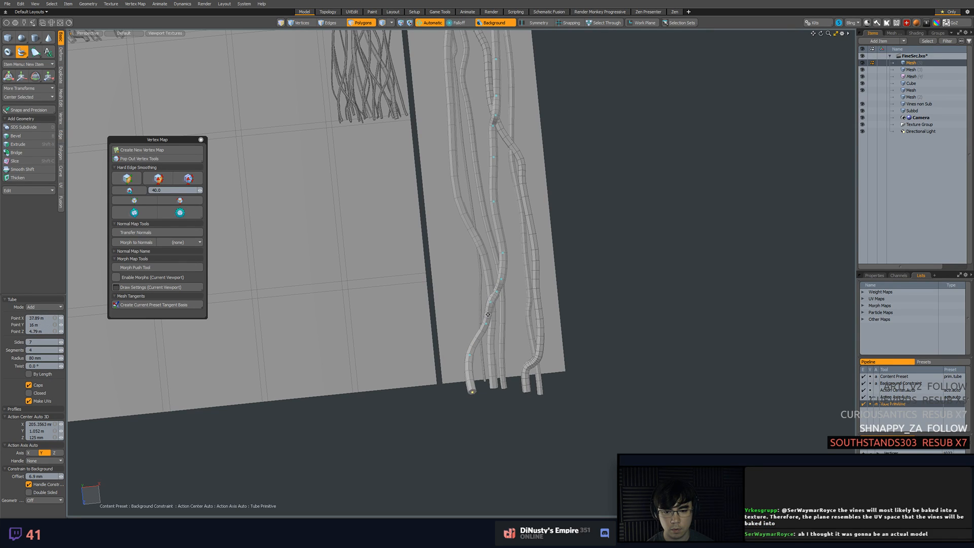
Reshape the second tube's lower bend, refine its points over the crossed vines, and finish the tube
drag(467, 356, 468, 372)
alt+shift+drag(440, 186, 478, 302)
scroll(458, 248, down, 3)
alt+shift+drag(492, 424, 458, 275)
scroll(464, 293, up, 4)
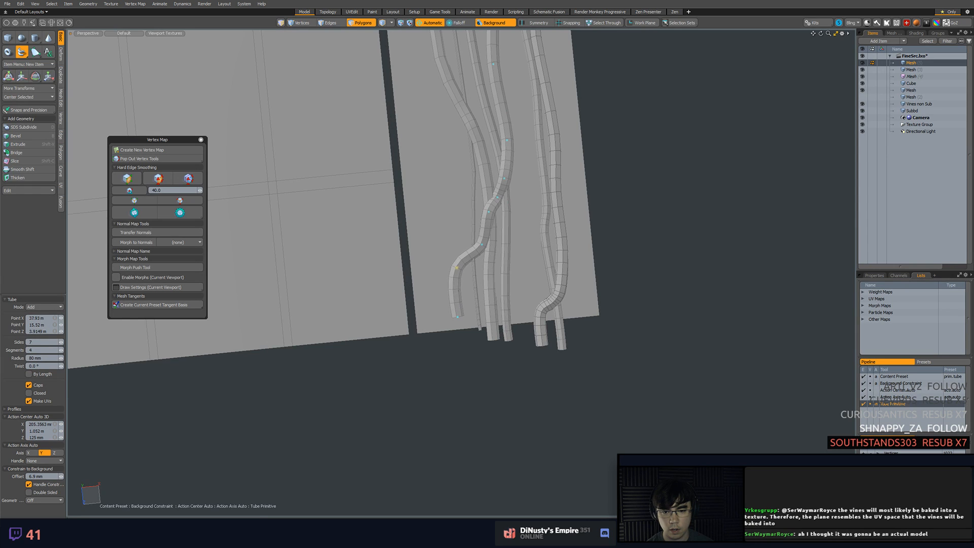
drag(481, 245, 502, 192)
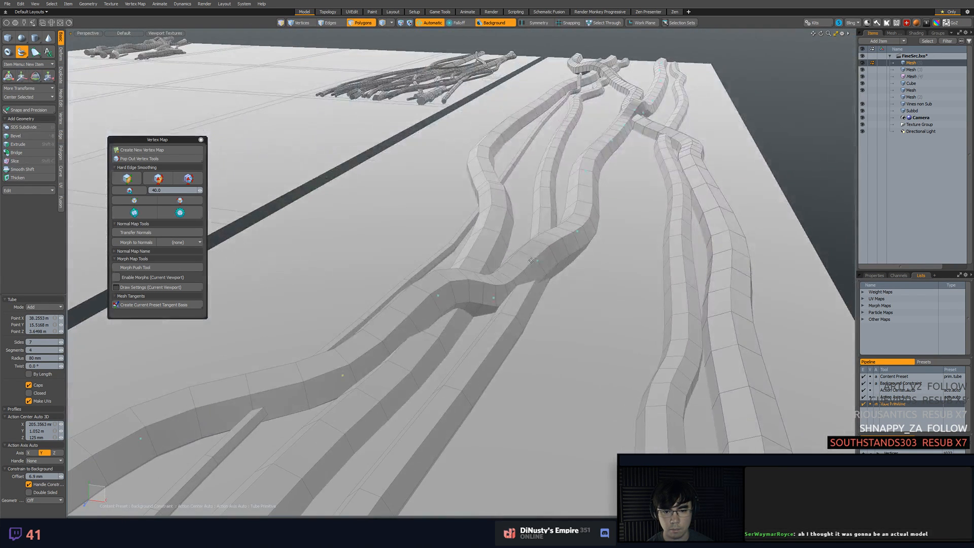
alt+drag(529, 250, 446, 216)
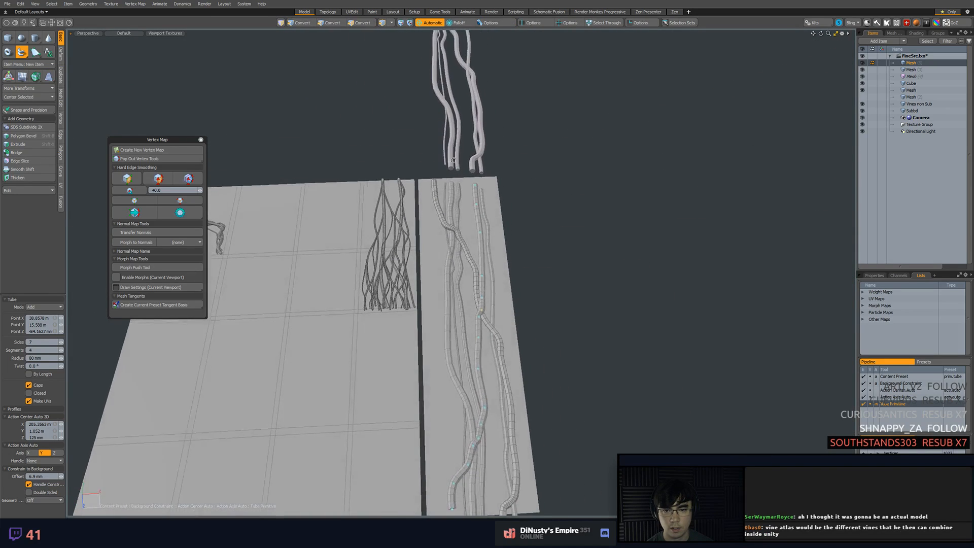
key(space)
Try to isolate the newly drawn tubes on the strip by selecting their connected geometry
double_click(476, 207)
double_click(434, 206)
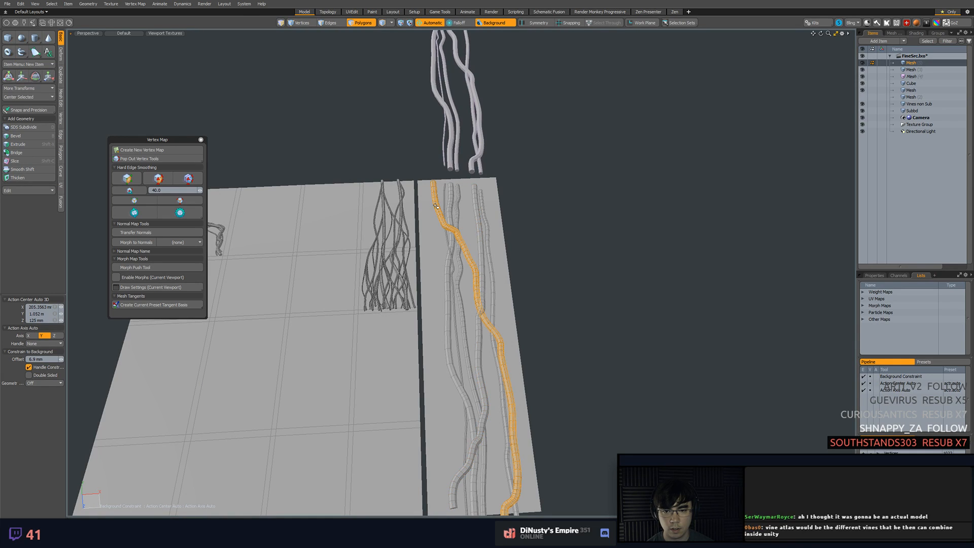
click(490, 216)
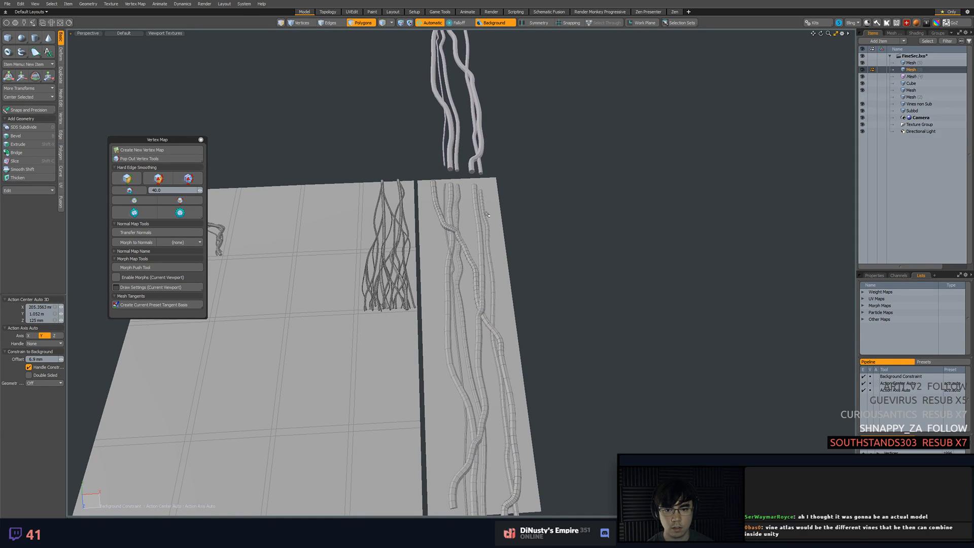
key(5)
click(473, 202)
key(3)
click(472, 203)
key(])
key(2)
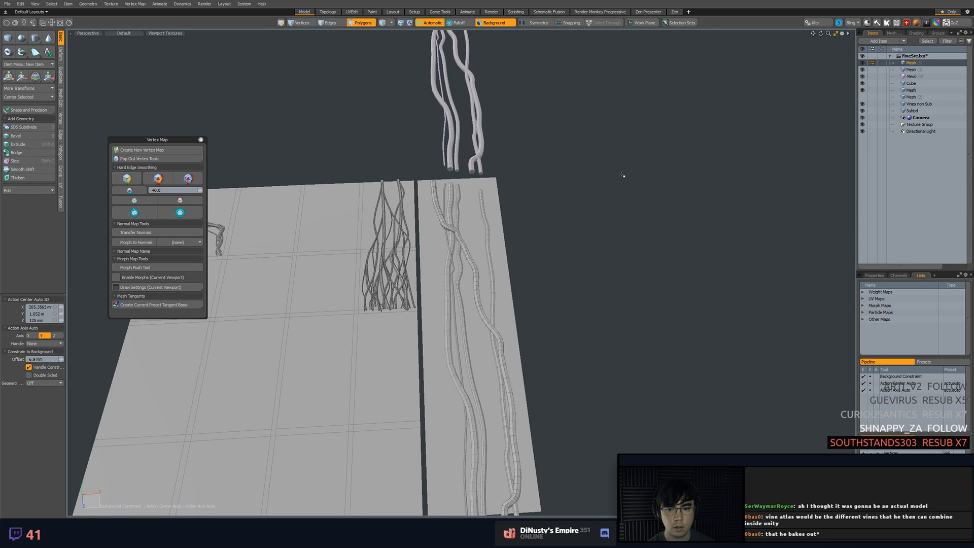
double_click(461, 237)
key(3)
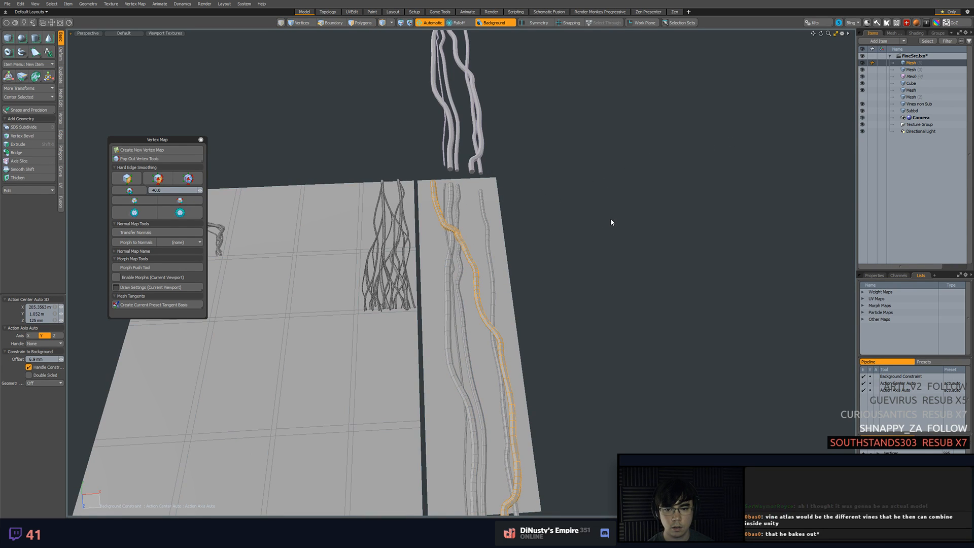
click(611, 219)
Delete the first new tube's copy from the original vine mesh
click(911, 70)
double_click(435, 200)
key(Delete)
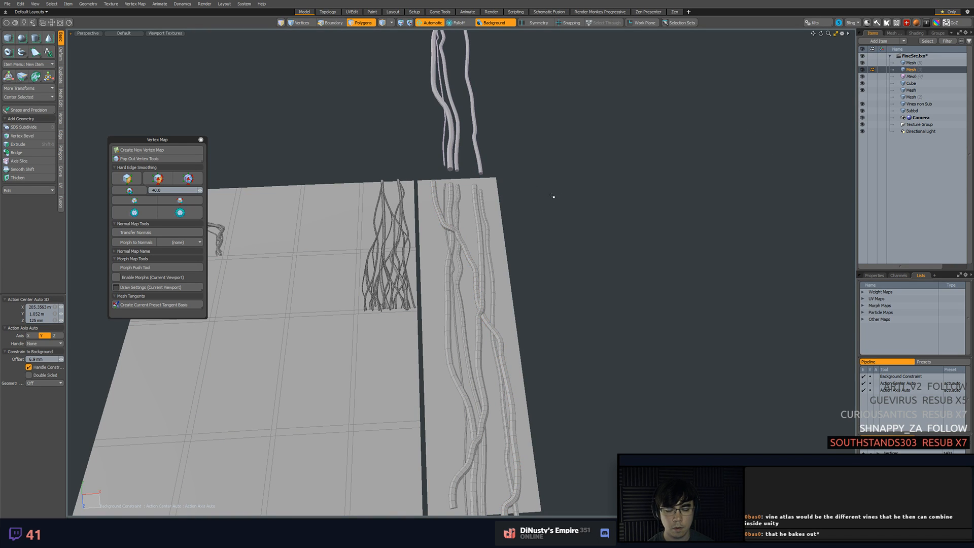
Undo the last tube deletion and remove that tube's copy from the vine mesh again
key(ctrl+z)
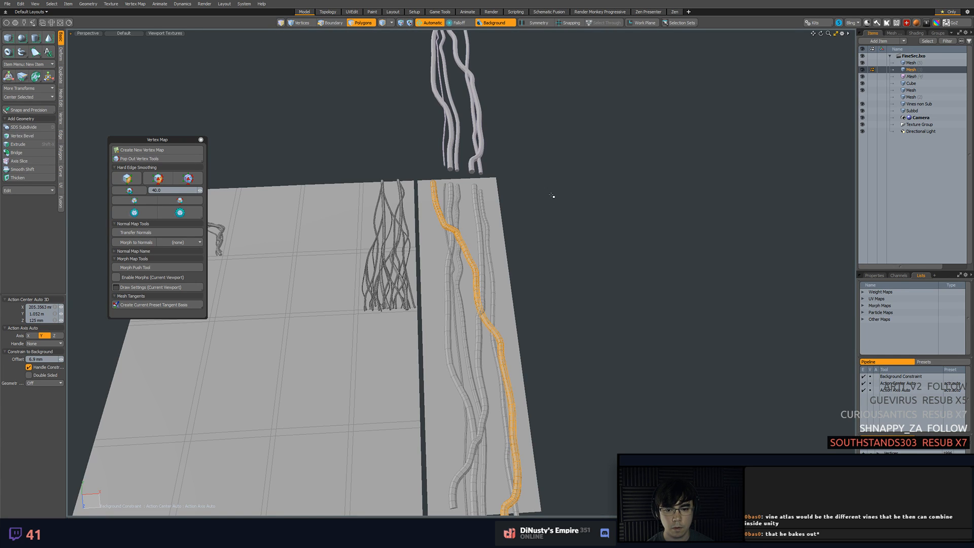
click(818, 106)
double_click(434, 199)
key(Delete)
Copy both crossing tubes from their source mesh into the vine mesh and hide the source mesh
double_click(435, 201)
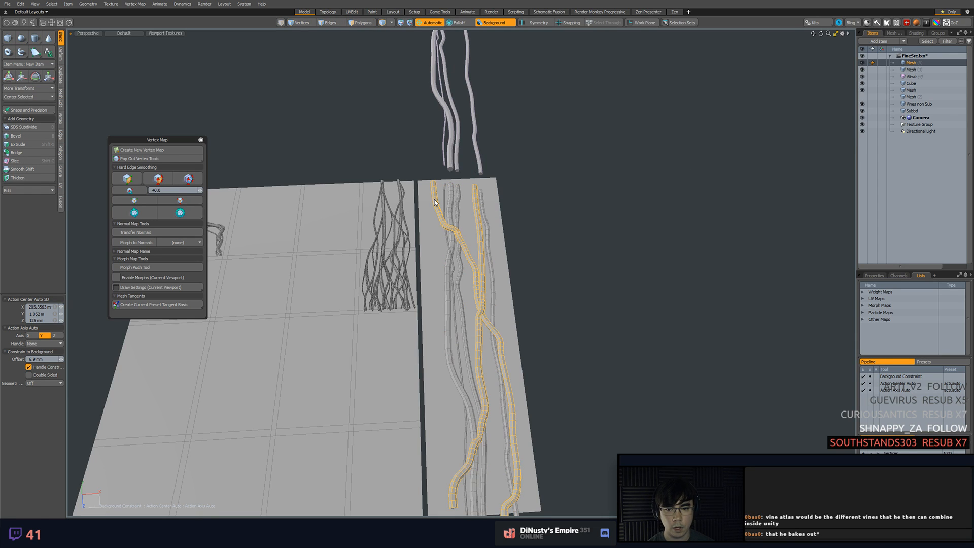
shift+double_click(476, 205)
key(ctrl+c)
click(916, 70)
key(ctrl+v)
key(Escape)
click(862, 64)
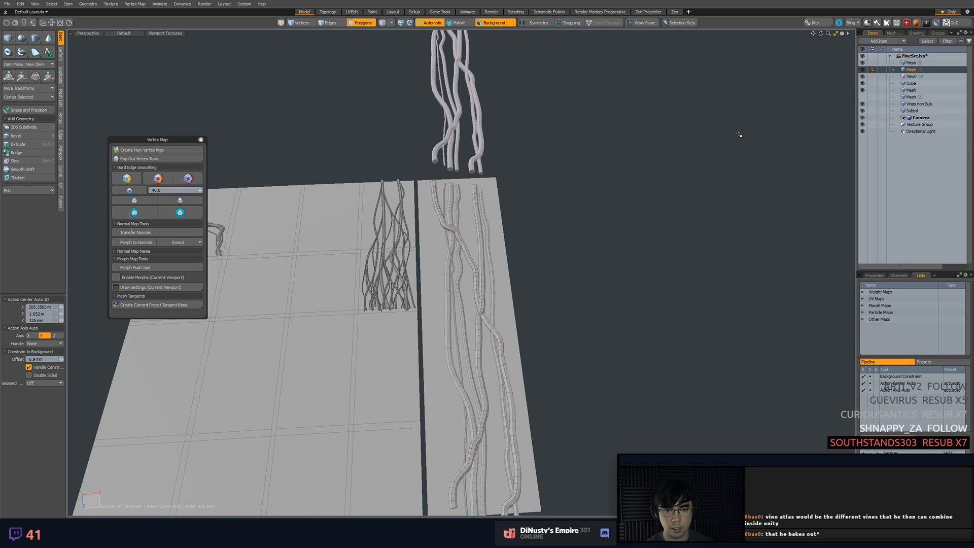
In the top view, shift the left crossing tube's upper end sideways to line up with the tiled copy's end
alt+drag(651, 146, 610, 408)
alt+middle_click(549, 227)
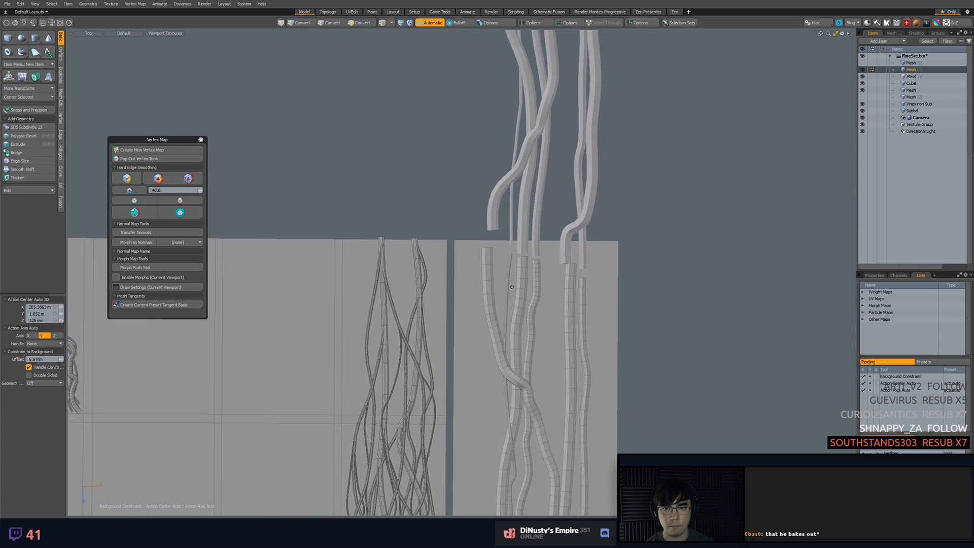
scroll(543, 276, up, 5)
alt+shift+drag(540, 256, 496, 219)
mouse_move(479, 204)
middle_down()
mouse_move(427, 240)
mouse_move(486, 223)
middle_up()
key(w)
drag(489, 252, 500, 252)
key(space)
Shift the two edge loops below the left crossing tube's upper end to straighten its bend
mouse_move(428, 253)
middle_down()
mouse_move(482, 319)
mouse_move(468, 267)
middle_up()
key(2)
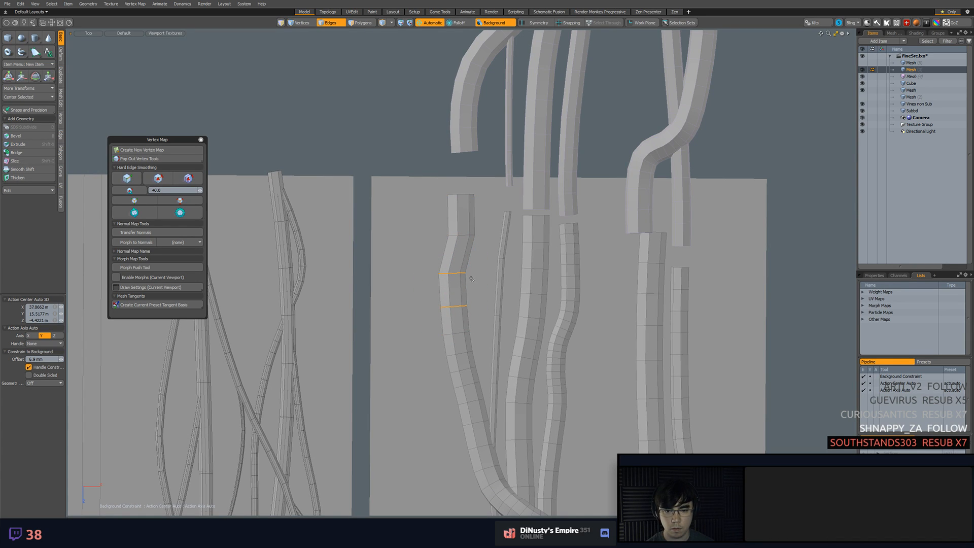
key(w)
drag(491, 326, 496, 319)
key(space)
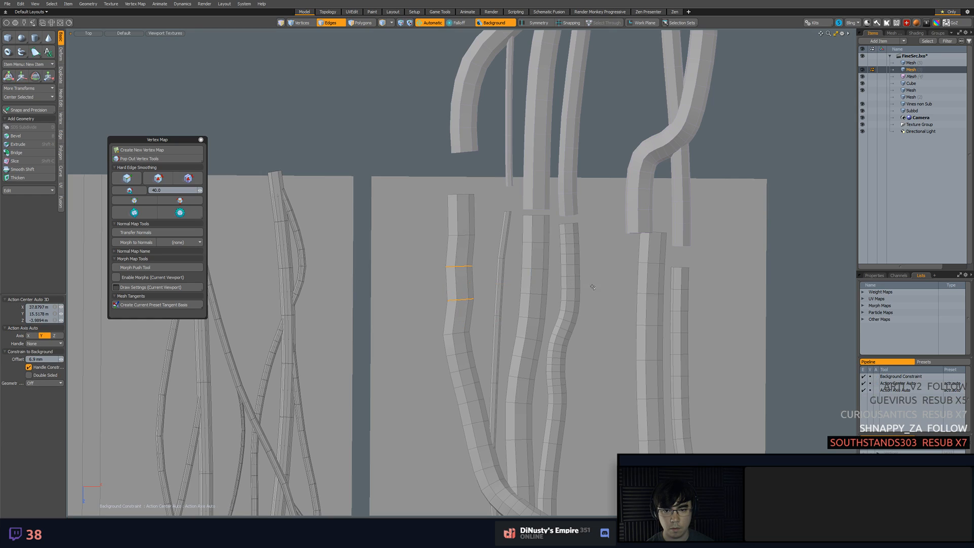
Nudge the next two edge loops further down the left crossing tube, one at a time, to smooth its curve
alt+shift+drag(591, 286, 588, 268)
double_click(451, 317)
key(w)
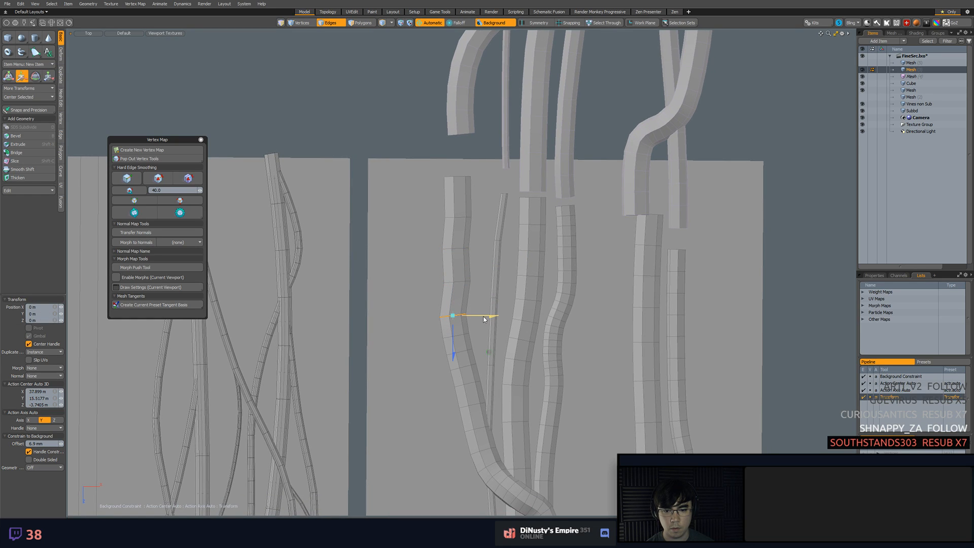
drag(489, 352, 491, 345)
key(space)
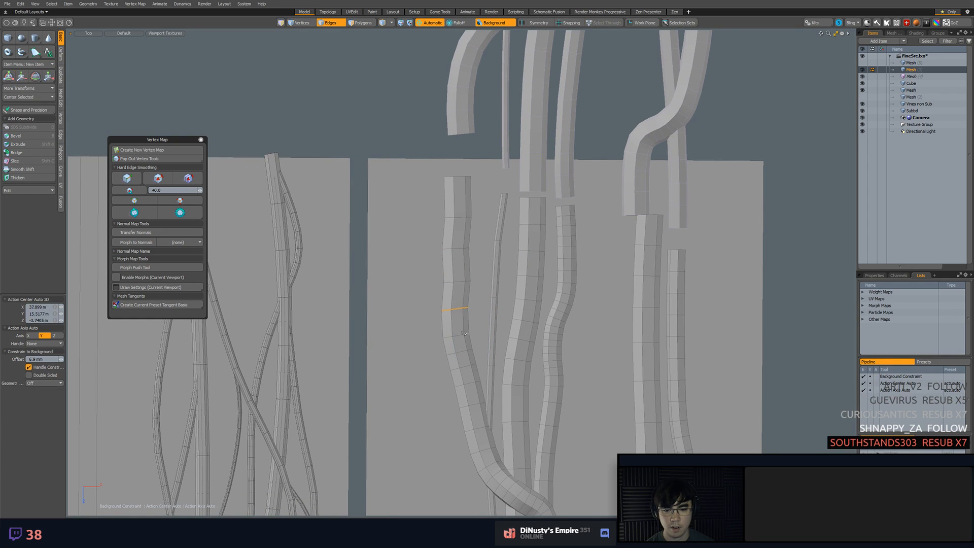
double_click(457, 335)
key(w)
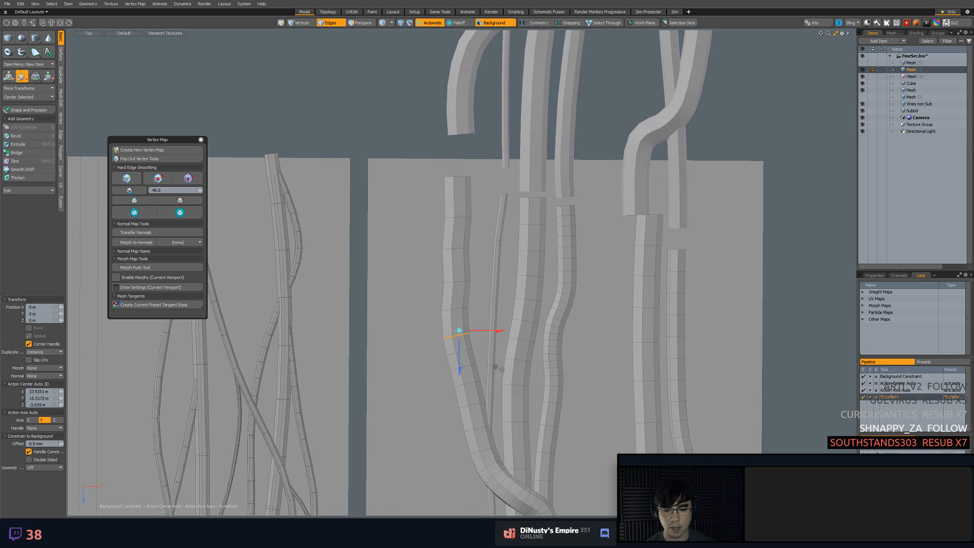
drag(496, 365, 503, 358)
key(space)
Select the right crossing tube's upper end vertices, and clear the Automatic action center and the background constraint for the move
alt+shift+drag(612, 321, 493, 343)
key(1)
right_drag(500, 224, 507, 241)
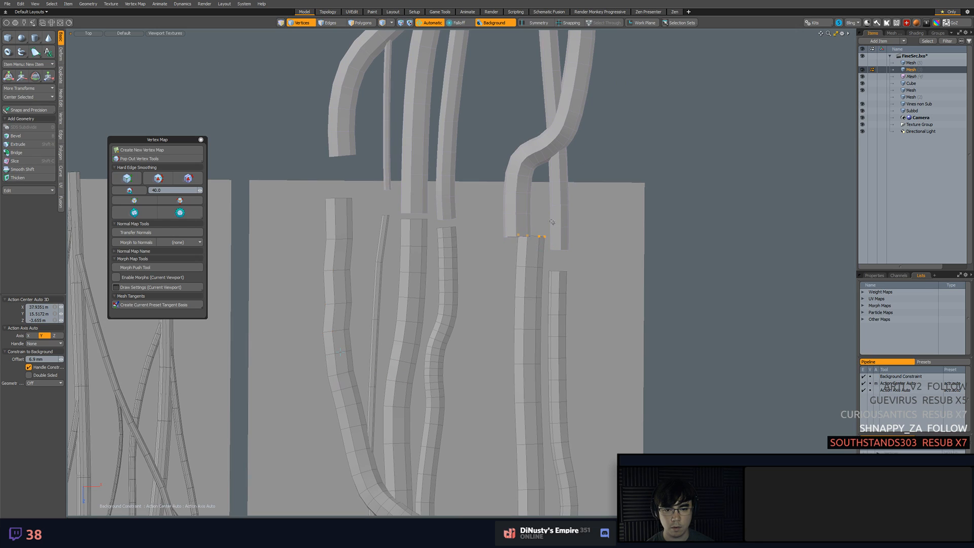
key(w)
key(alt+a)
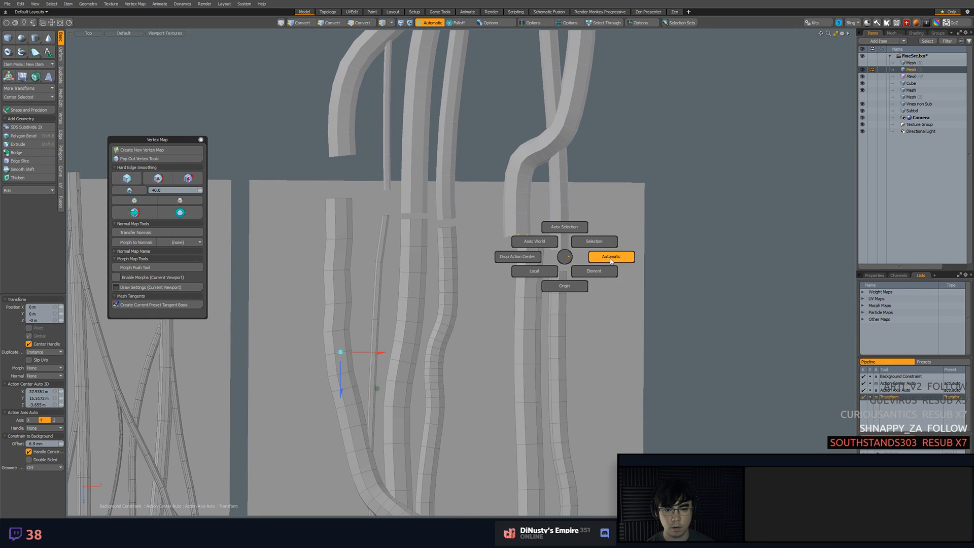
click(608, 256)
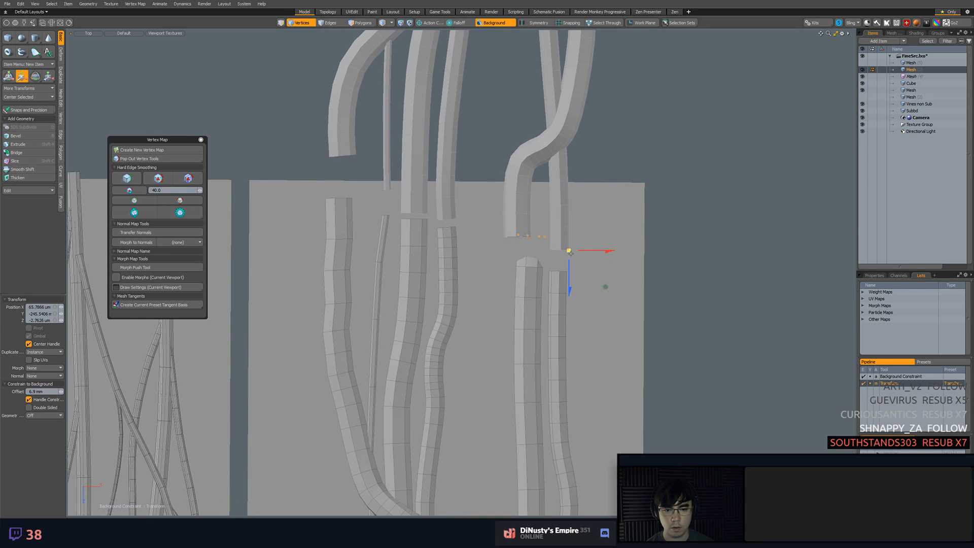
click(496, 23)
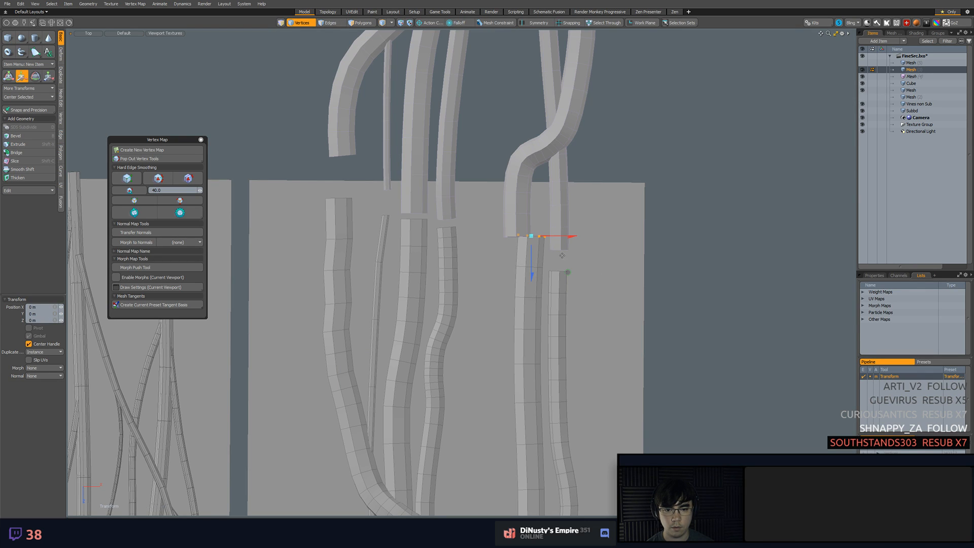
Move the right crossing tube's upper end in line with the tiled copy's end above, using geometry snapping
key(F11)
drag(565, 271, 558, 287)
key(F11)
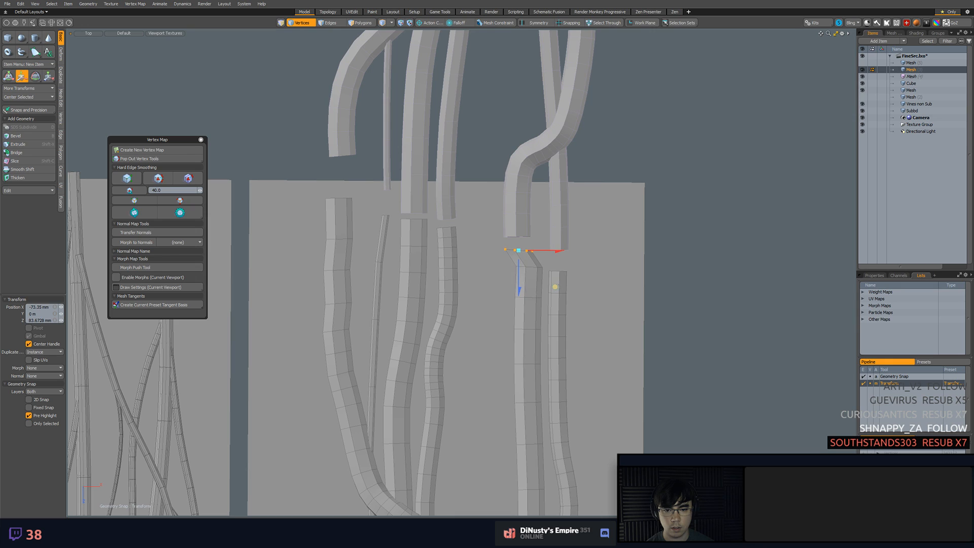
Shift the edge loops below the right crossing tube's moved end to even out the kink
key(2)
click(531, 267)
key(2)
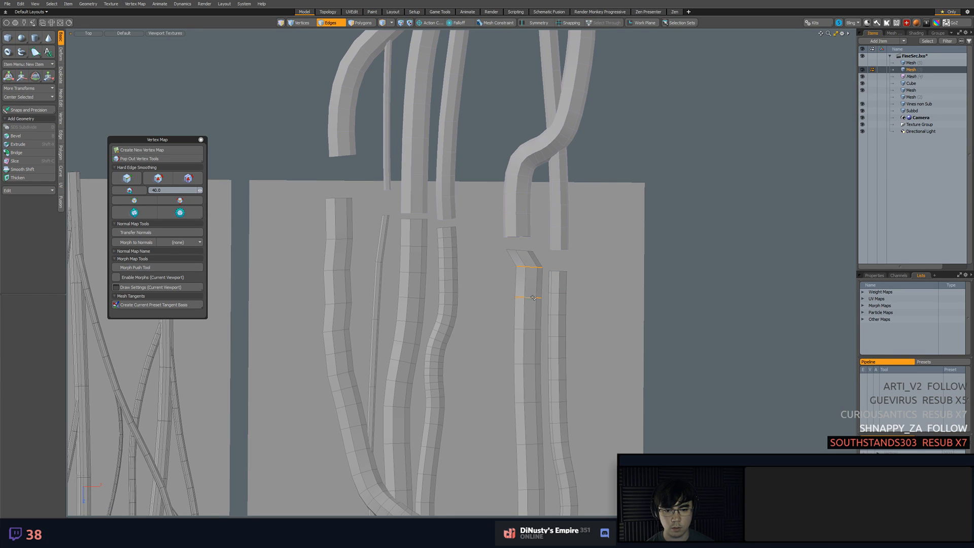
double_click(530, 266)
key(w)
drag(566, 304, 558, 337)
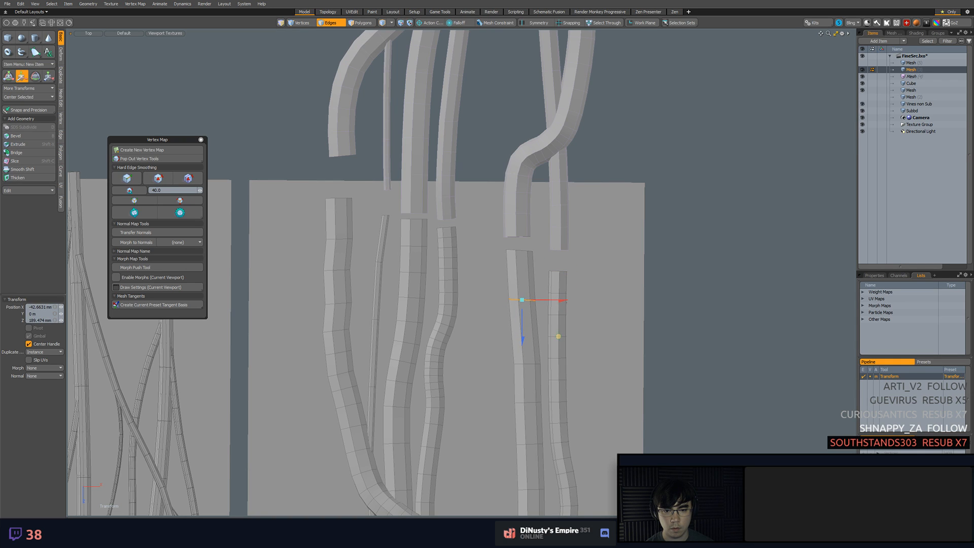
Fine-tune the vertical position of the right crossing tube's upper end vertices
key(1)
mouse_move(507, 241)
right_down()
mouse_move(508, 262)
mouse_move(534, 246)
right_up()
key(w)
drag(551, 286, 550, 291)
key(q)
Examine both crossing tubes along the whole strip, highlighting each one against the surrounding vines
click(622, 304)
ctrl+alt+drag(622, 304, 588, 304)
alt+shift+drag(589, 304, 579, 208)
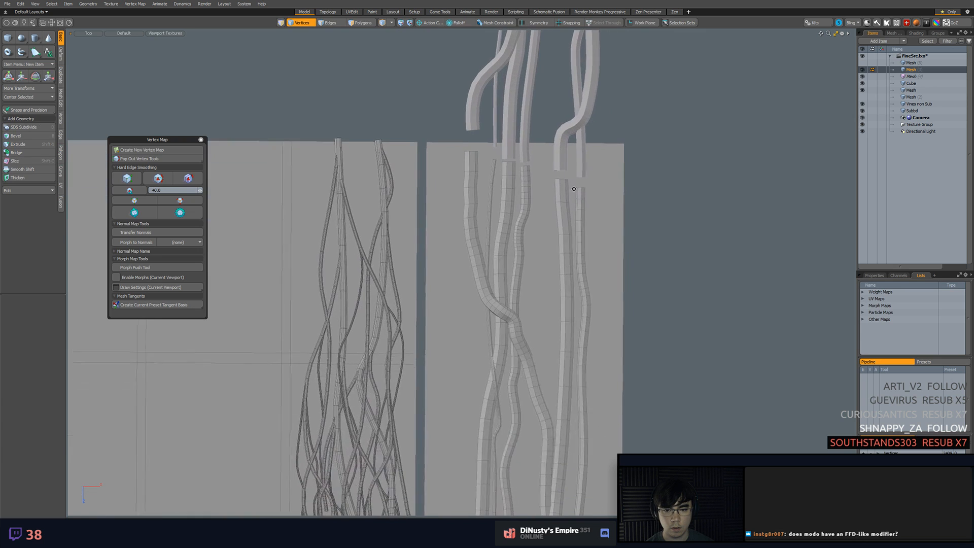
alt+shift+drag(584, 299, 565, 254)
alt+shift+drag(566, 254, 537, 157)
key(5)
key(3)
double_click(547, 213)
shift+double_click(551, 212)
alt+shift+drag(583, 210, 593, 223)
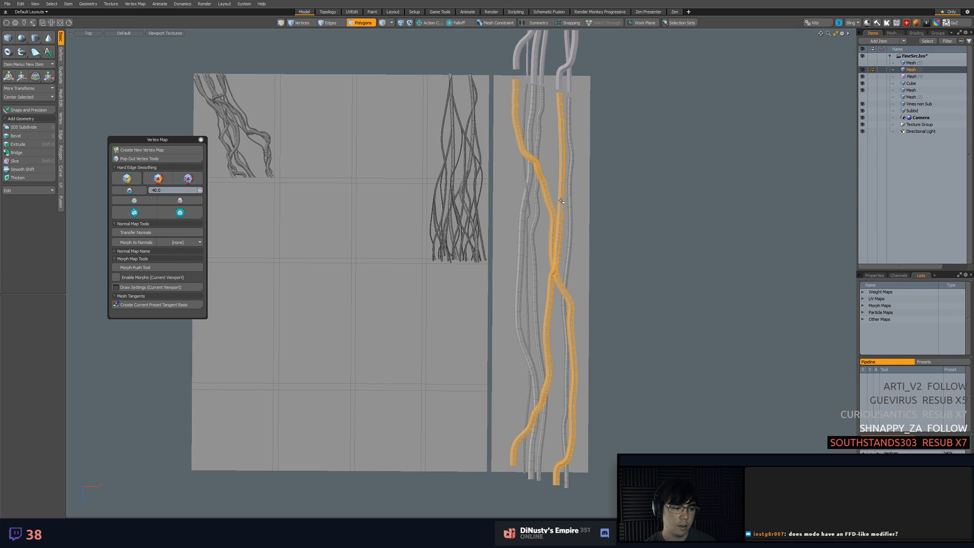
click(630, 238)
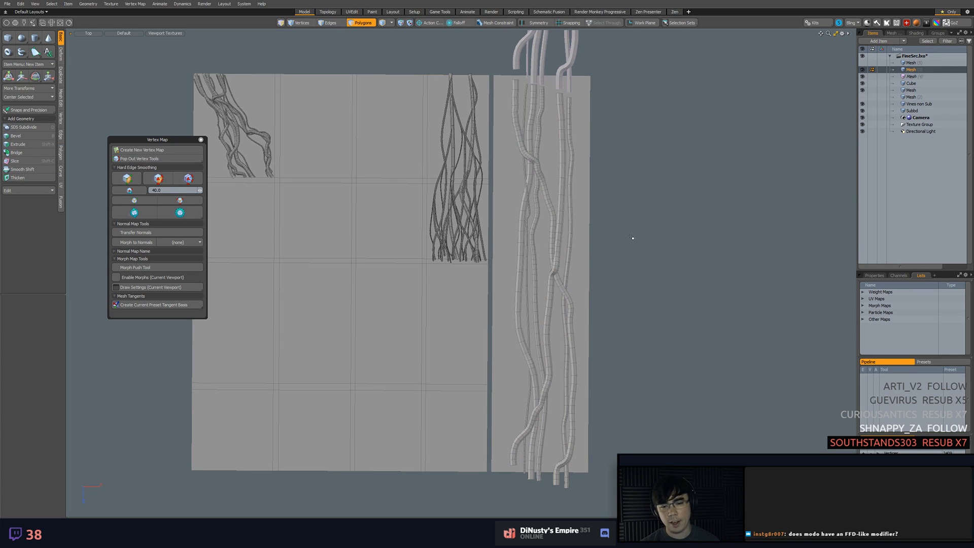
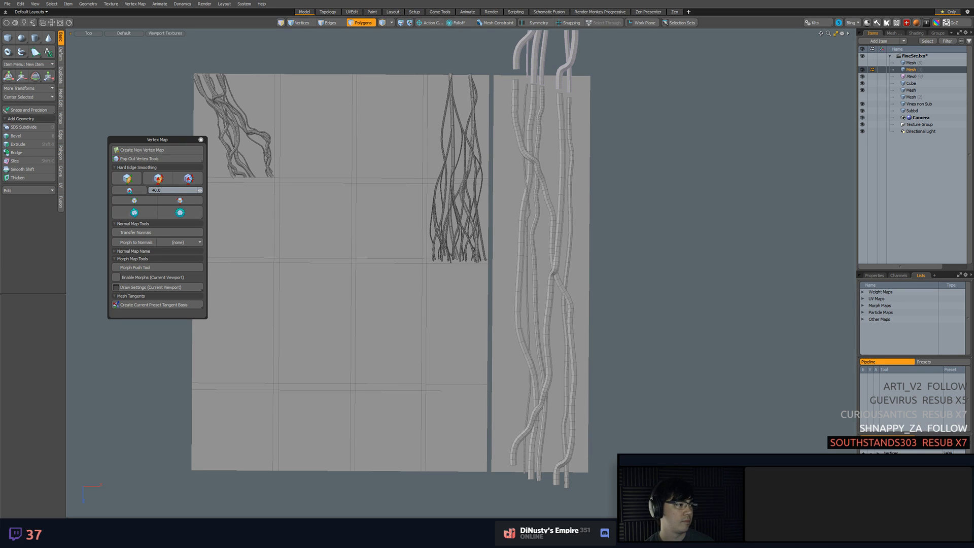
Rotate the upper end vertices of the thicker tube in the right-hand pair to level its end with the tiled copy
alt+shift+drag(606, 153, 599, 265)
scroll(589, 264, up, 2)
scroll(578, 229, up, 2)
alt+shift+drag(579, 229, 612, 277)
scroll(613, 277, up, 2)
alt+shift+drag(582, 221, 595, 240)
alt+shift+drag(686, 254, 688, 238)
scroll(614, 239, up, 4)
key(1)
key(e)
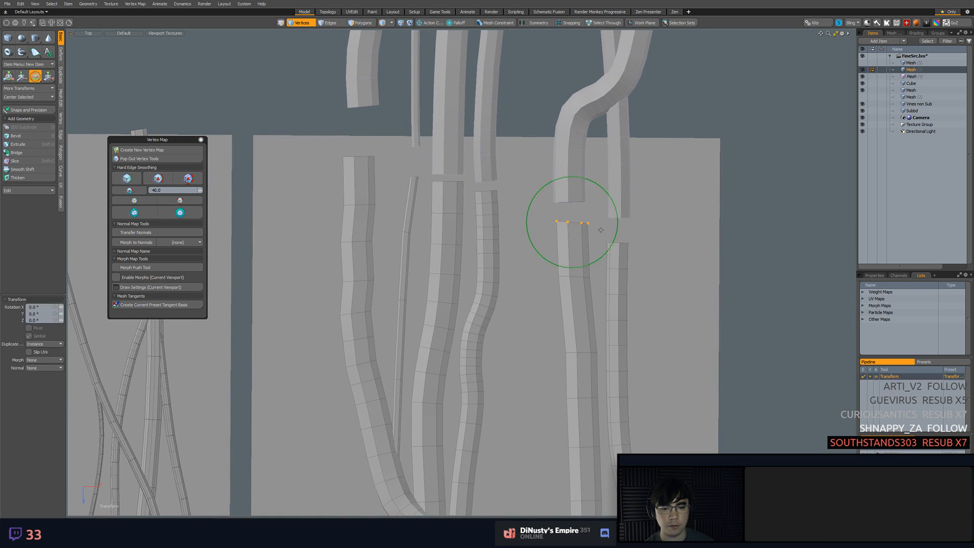
drag(619, 217, 623, 225)
key(q)
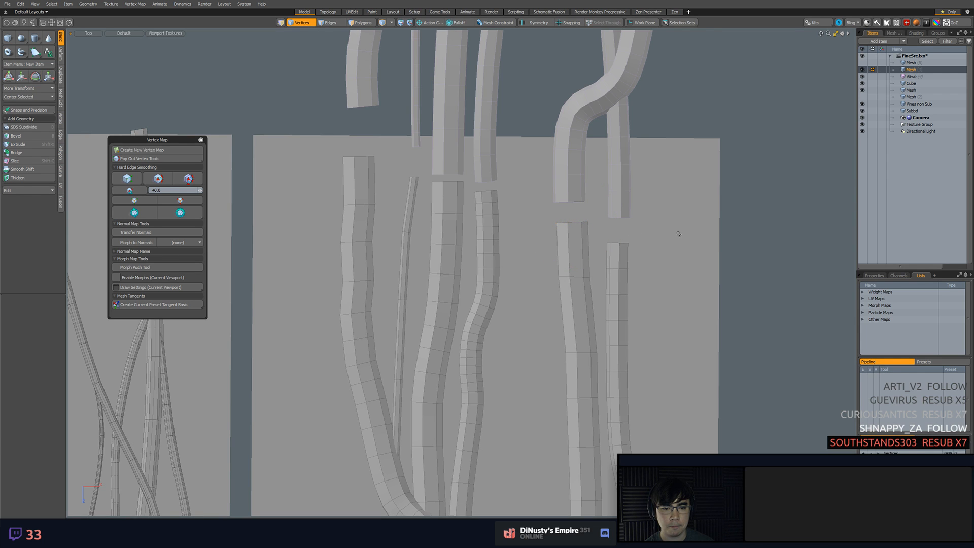
Examine how the vine tubes line up with the tiled copy and run down the whole strip
scroll(657, 219, down, 2)
scroll(657, 219, down, 2)
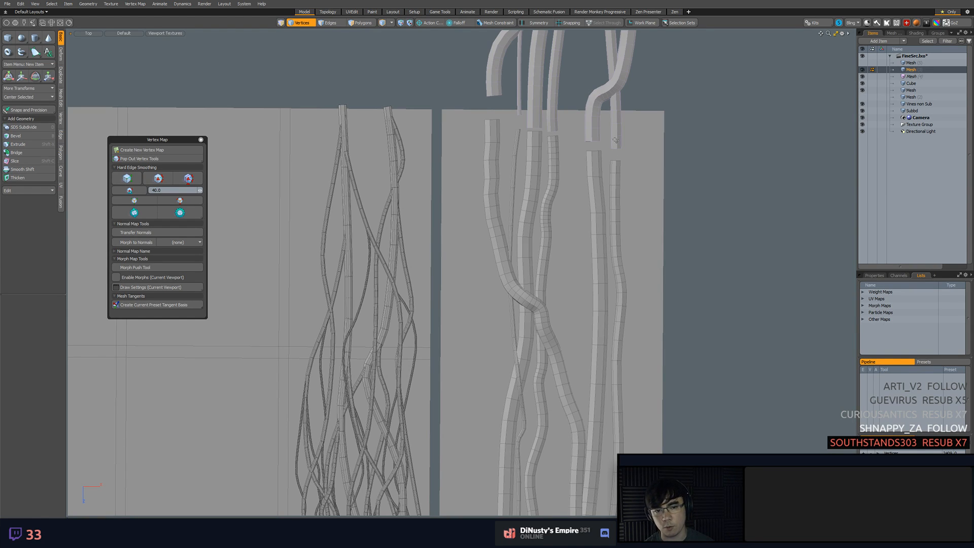
key(5)
click(652, 102)
click(594, 137)
click(644, 165)
scroll(644, 209, down, 2)
scroll(584, 125, down, 4)
alt+shift+drag(632, 236, 575, 70)
scroll(563, 218, up, 4)
alt+shift+drag(576, 212, 614, 345)
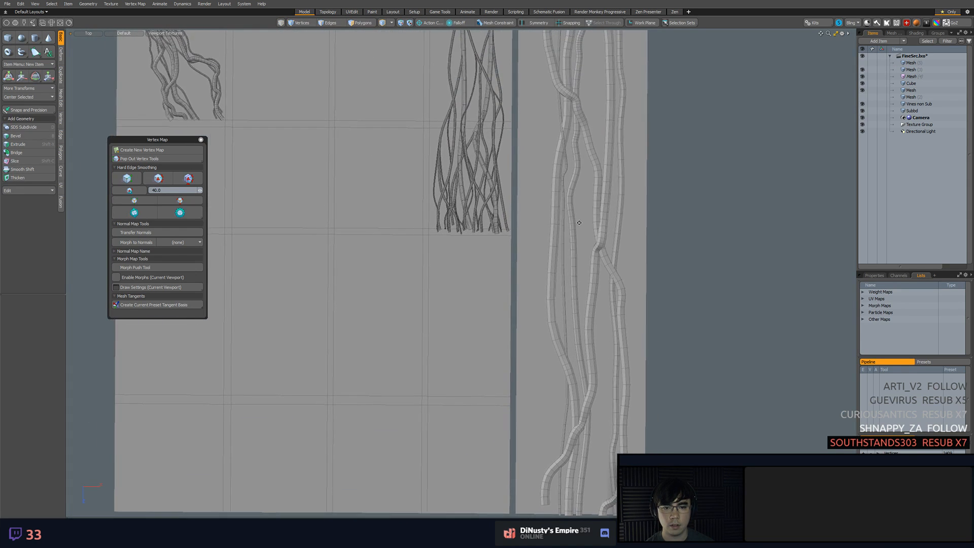
scroll(604, 153, up, 1)
alt+shift+drag(603, 152, 625, 229)
scroll(641, 128, up, 1)
alt+shift+drag(641, 128, 659, 203)
alt+shift+drag(627, 163, 614, 185)
Clear the selection and save the scene
click(612, 158)
click(789, 107)
key(ctrl+s)
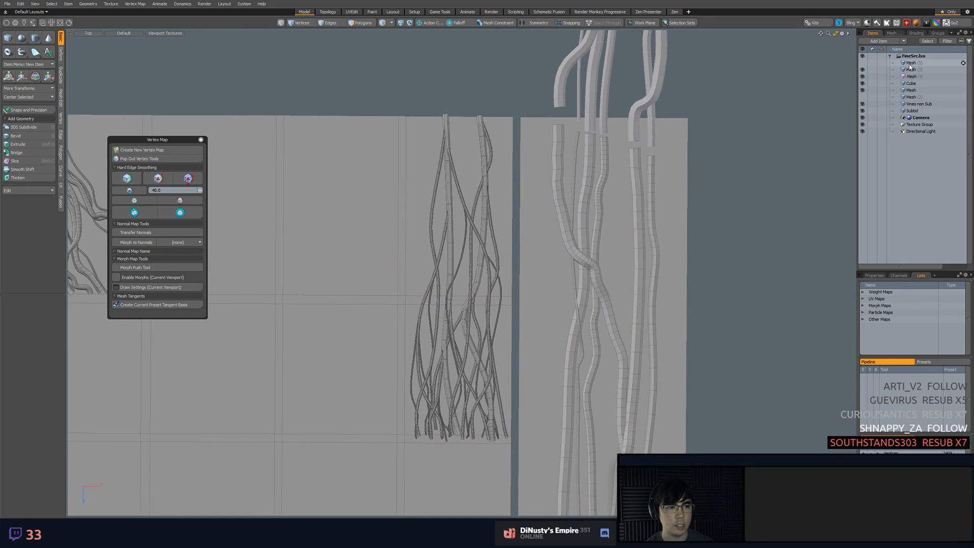
Show the first mesh item in the item list and delete all its polygons
click(911, 63)
scroll(797, 130, down, 6)
click(863, 63)
alt+shift+drag(838, 87, 737, 88)
key(3)
right_drag(595, 90, 709, 93)
key(Delete)
scroll(664, 122, up, 5)
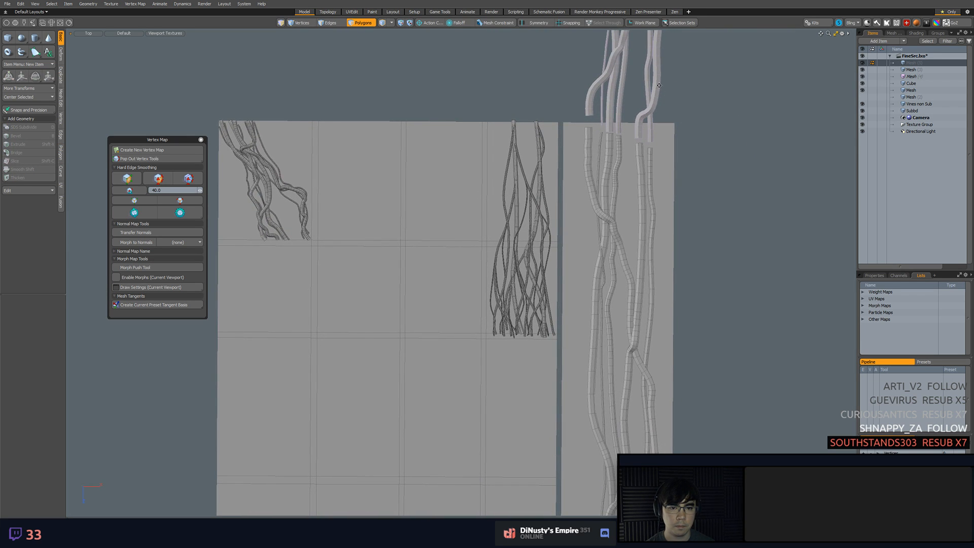
Check the paths of the left crossing tube and the tube beside it by highlighting each one
key(5)
click(586, 130)
click(688, 150)
click(663, 148)
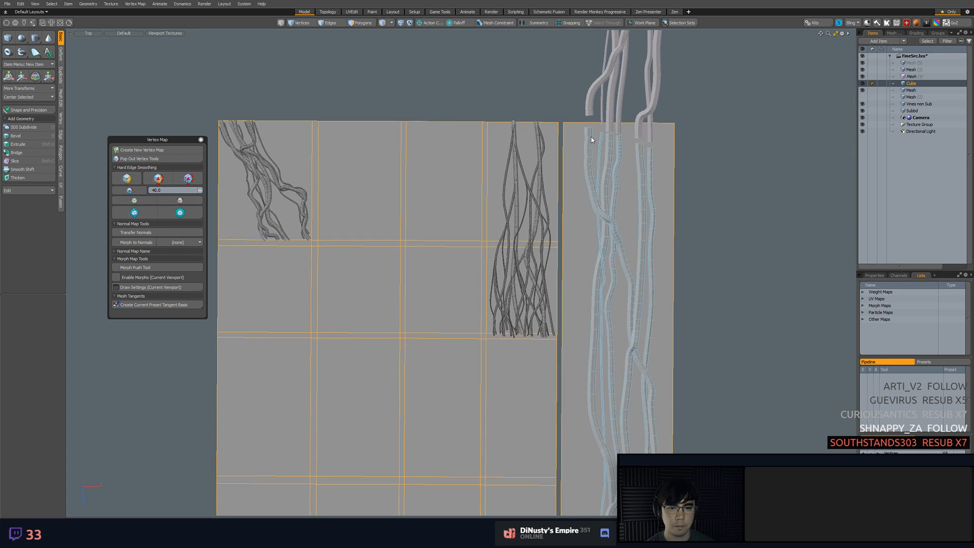
click(591, 137)
key(3)
double_click(588, 134)
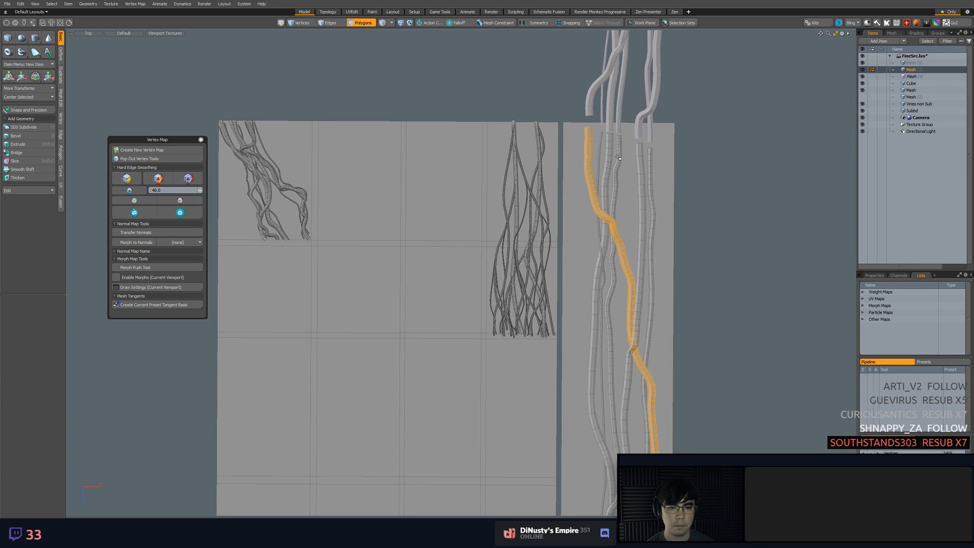
shift+double_click(643, 170)
scroll(705, 250, down, 1)
mouse_move(702, 244)
alt+shift+mouse_down()
mouse_move(690, 188)
mouse_move(711, 229)
alt+shift+mouse_up()
click(691, 175)
ctrl+alt+drag(711, 230, 724, 231)
alt+shift+drag(666, 135, 686, 180)
ctrl+alt+drag(687, 180, 700, 147)
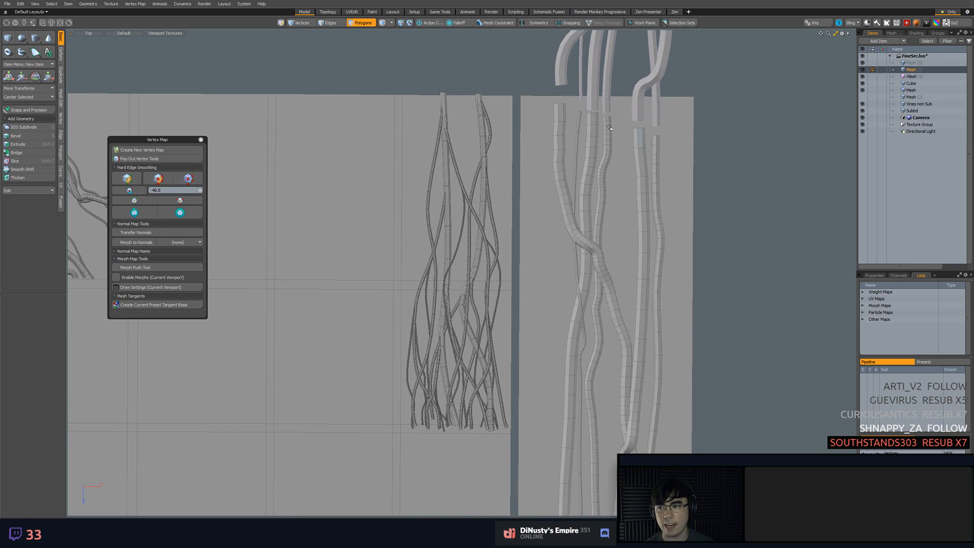
alt+shift+drag(518, 159, 527, 113)
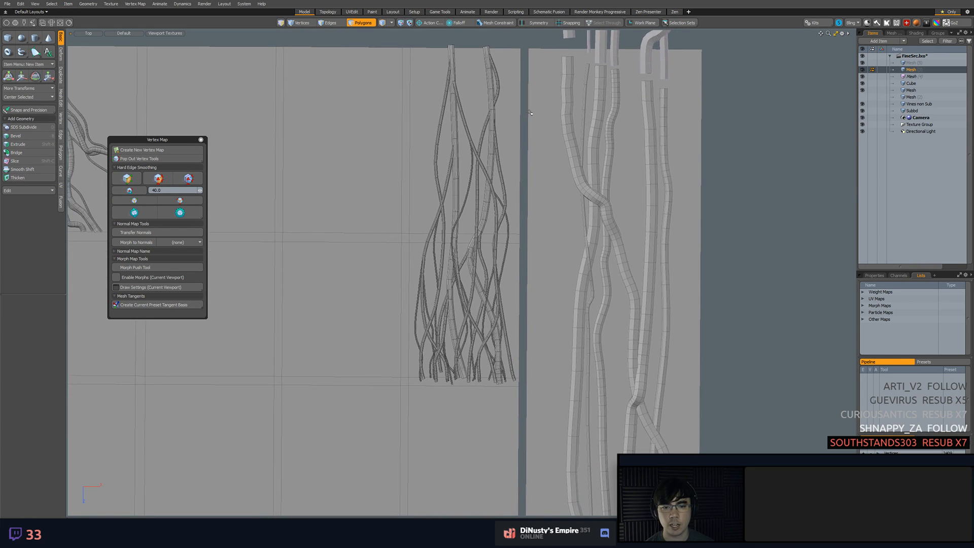
click(544, 130)
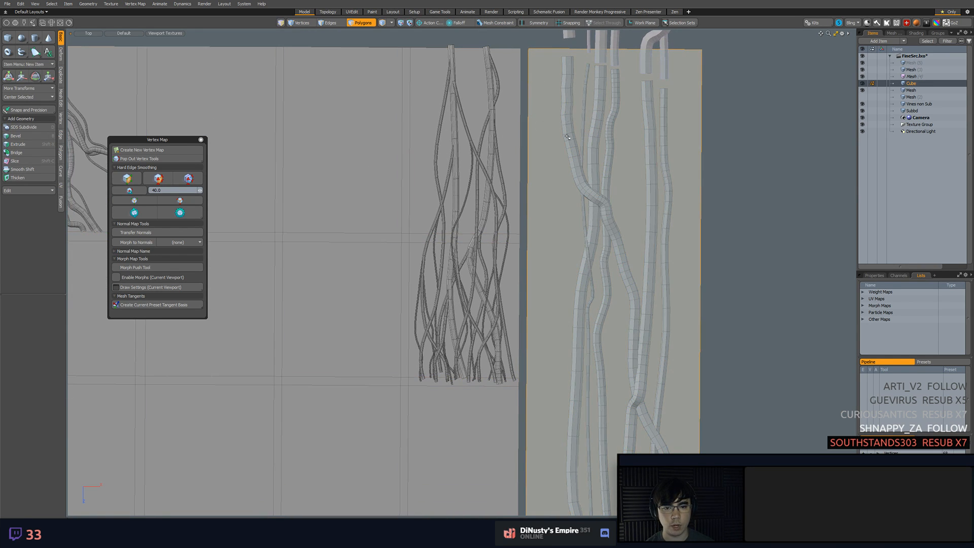
click(725, 258)
alt+shift+drag(726, 257, 729, 262)
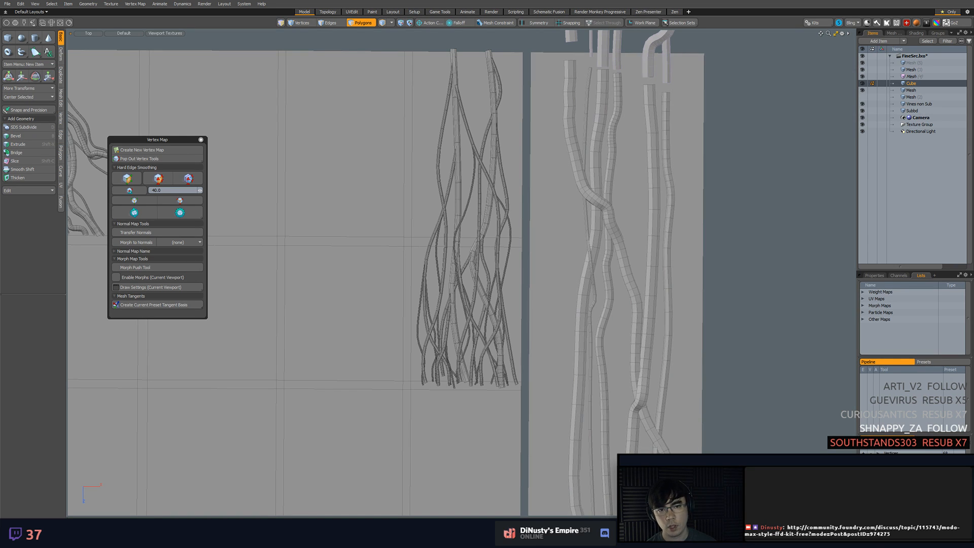
Shift the thin tube's upper end vertices sideways in line with the tiled copy's end above
alt+shift+drag(702, 116, 679, 160)
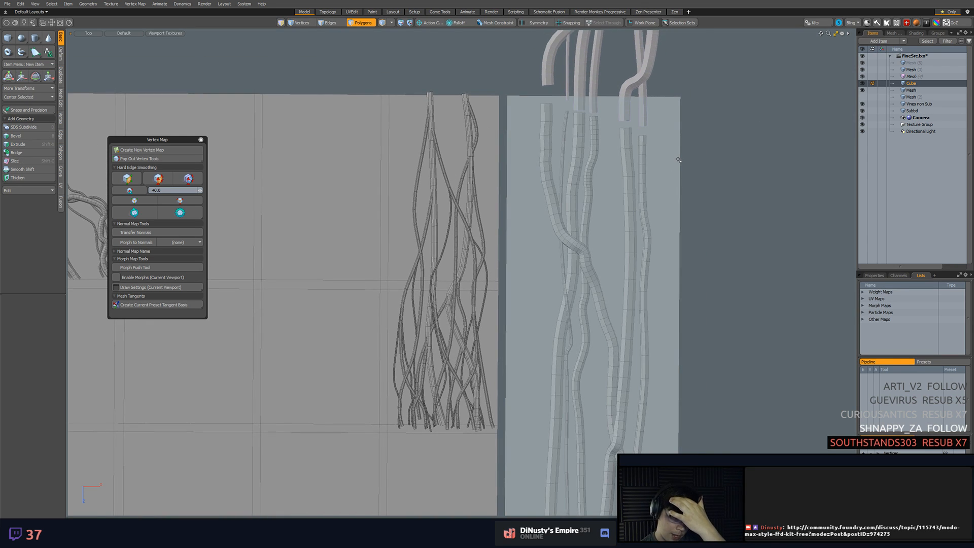
alt+shift+drag(608, 162, 581, 260)
scroll(590, 248, up, 3)
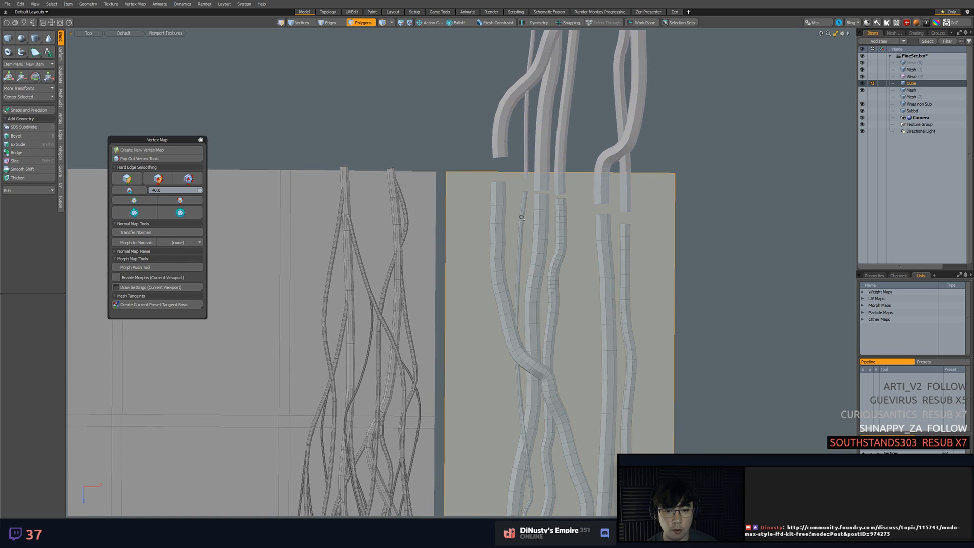
scroll(524, 216, up, 3)
key(5)
click(523, 216)
key(1)
mouse_move(523, 209)
middle_down()
mouse_move(513, 221)
mouse_move(523, 269)
mouse_move(526, 218)
middle_up()
key(w)
drag(559, 243, 565, 243)
key(q)
key(5)
mouse_move(721, 254)
alt+mouse_down()
mouse_move(720, 243)
mouse_move(707, 263)
alt+mouse_up()
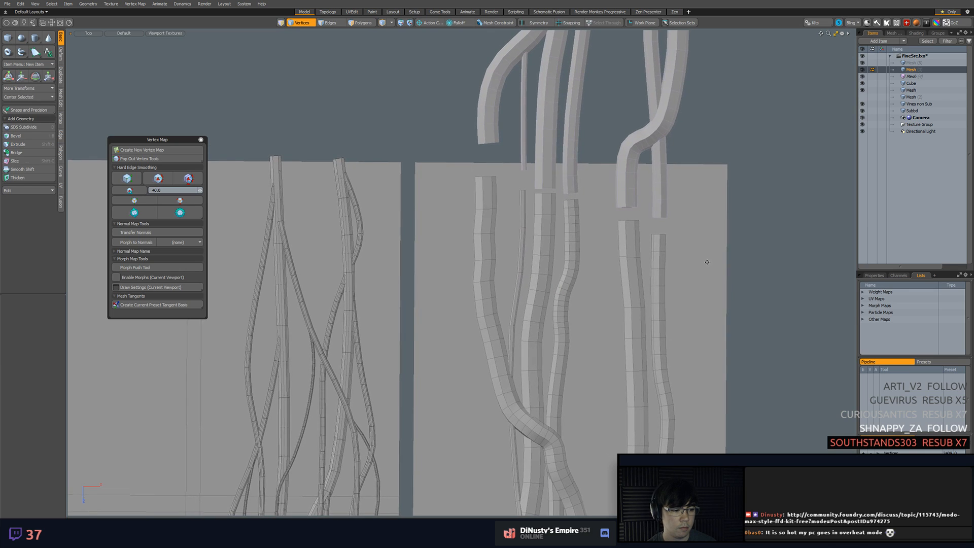
key(1)
alt+drag(582, 227, 578, 219)
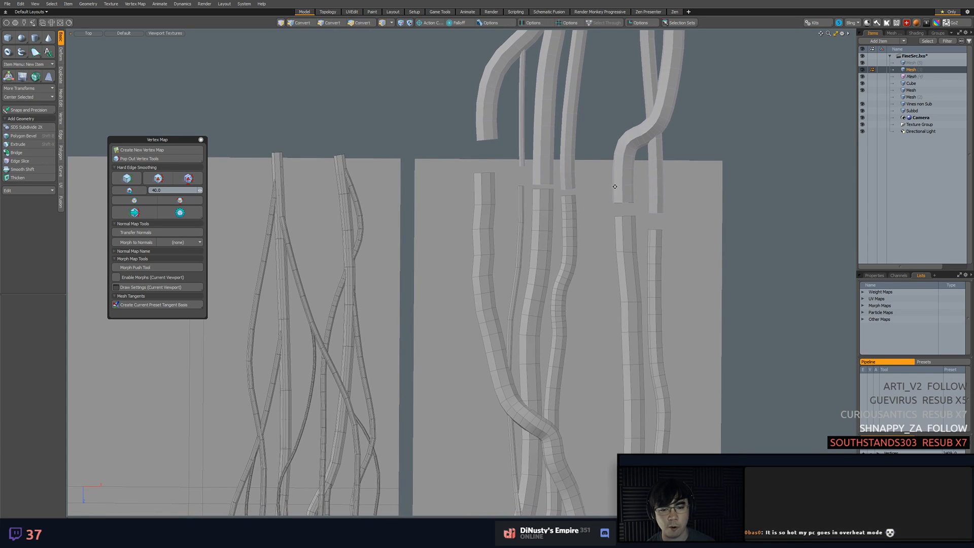
alt+shift+drag(591, 200, 591, 230)
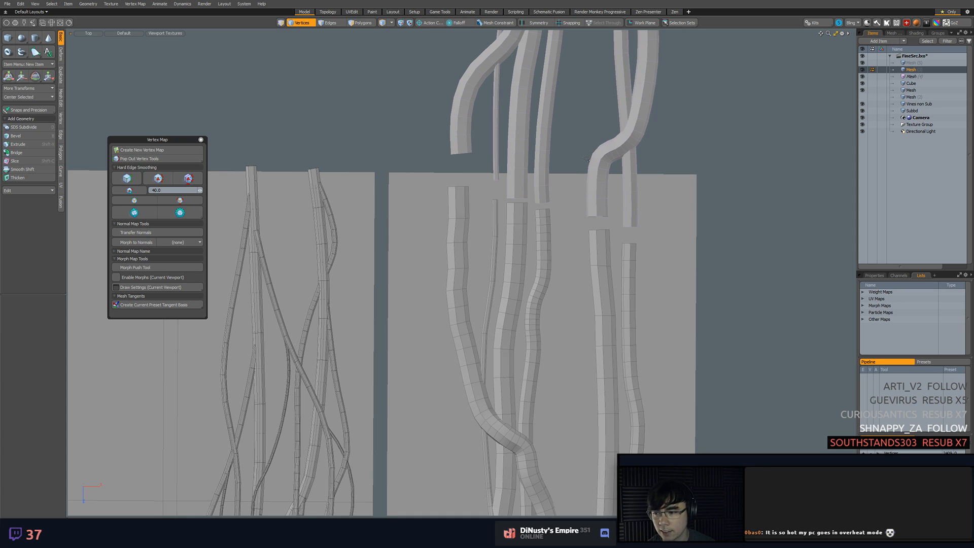
ctrl+alt+drag(587, 160, 549, 160)
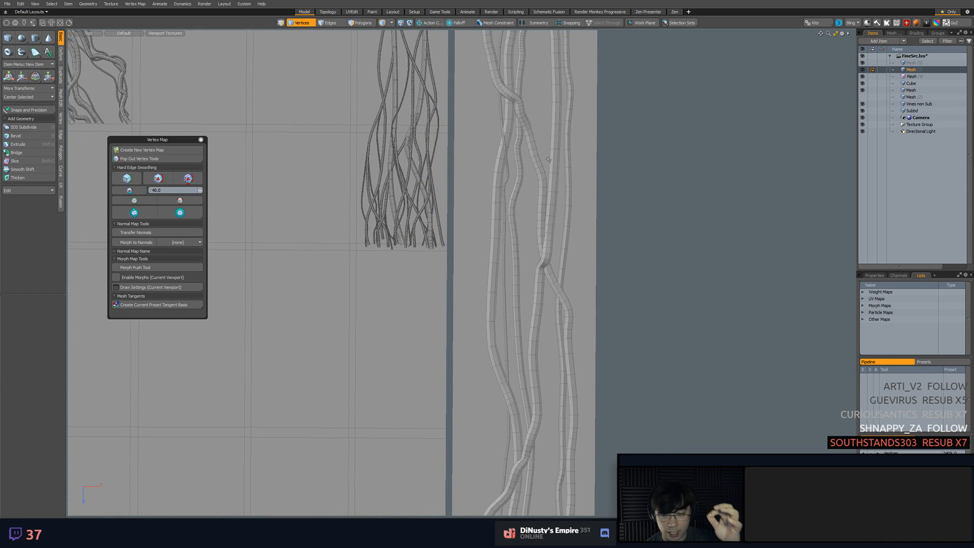
alt+drag(603, 140, 286, 91)
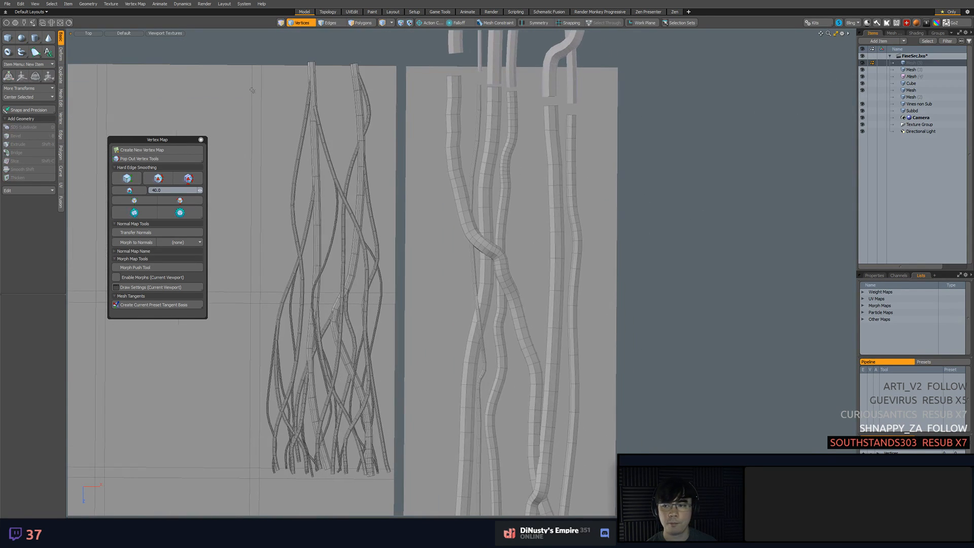
click(21, 51)
ctrl+alt+drag(558, 173, 410, 83)
click(408, 74)
click(412, 129)
click(426, 205)
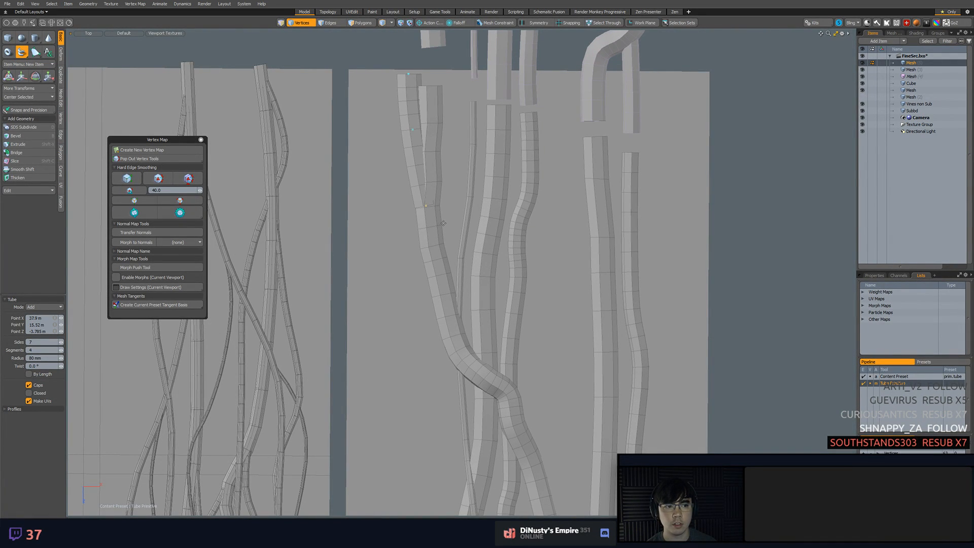
Turn on the Background mesh constraint and delete the short trial tube over the left crossing tube
click(495, 23)
key(3)
double_click(415, 87)
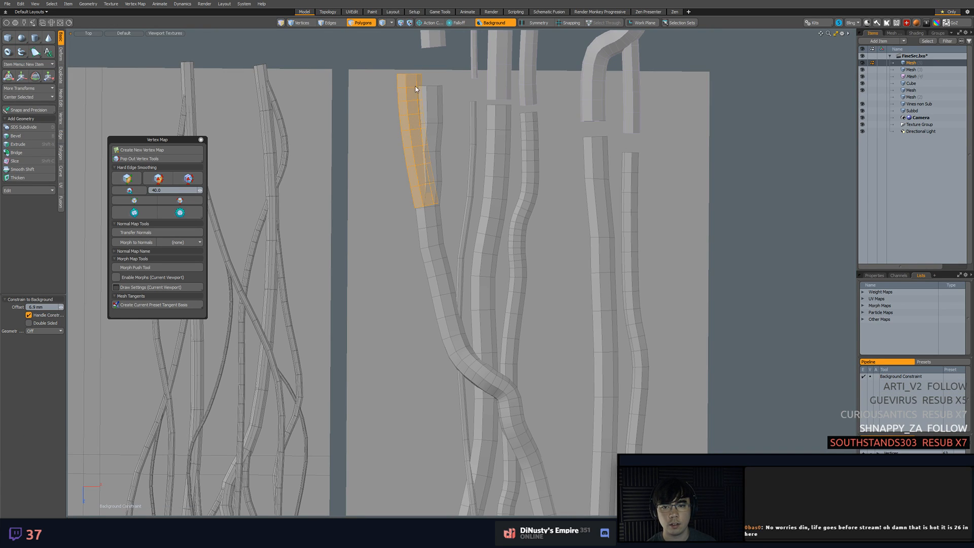
key(Delete)
Draw a new tube from the strip's upper left corner, curving down onto the left crossing tube
click(21, 52)
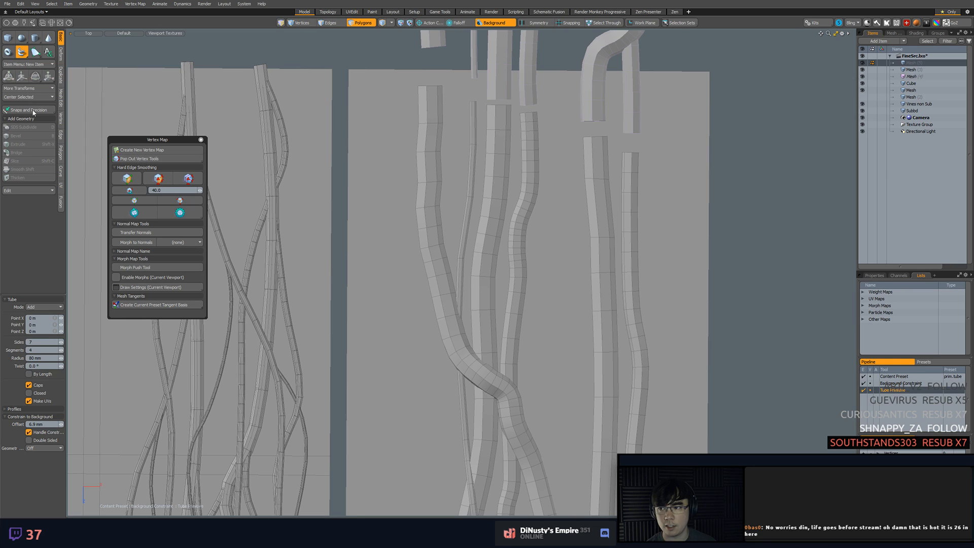
click(375, 69)
click(379, 124)
click(396, 164)
click(425, 213)
click(409, 187)
Reposition the new tube's upper points so it starts just below the strip's upper edge
alt+drag(416, 203, 406, 109)
scroll(413, 165, down, 3)
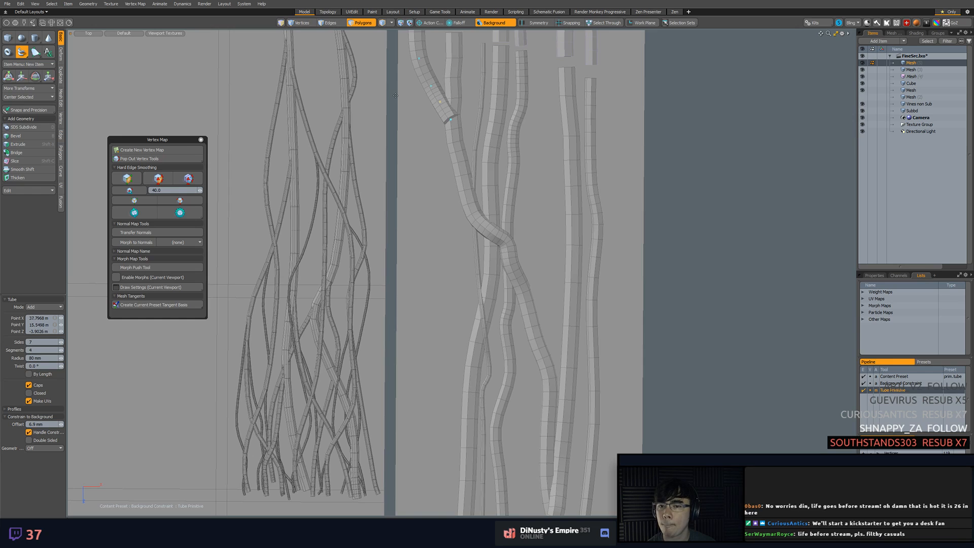
scroll(423, 154, down, 3)
alt+drag(424, 154, 425, 220)
click(418, 119)
drag(417, 119, 417, 107)
scroll(442, 160, up, 2)
alt+drag(443, 159, 429, 124)
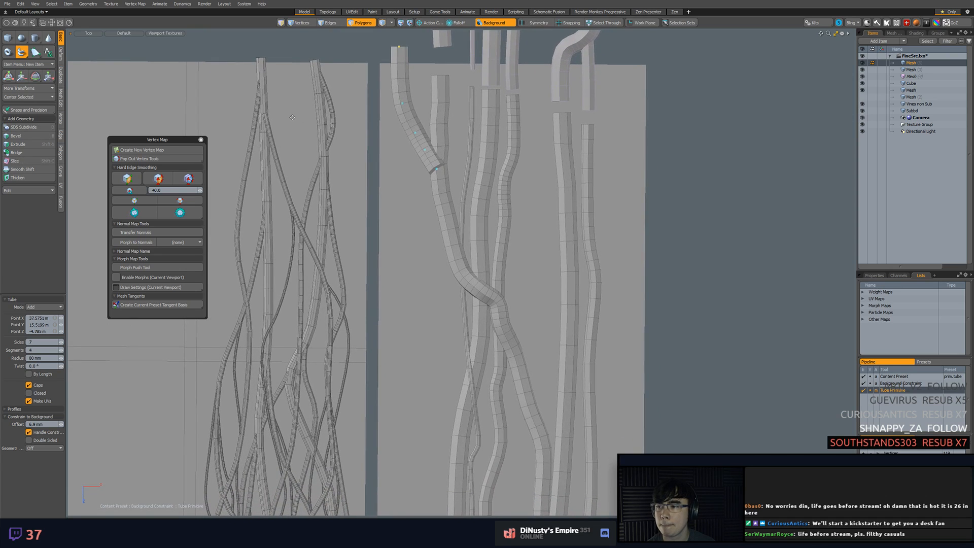
scroll(375, 167, down, 4)
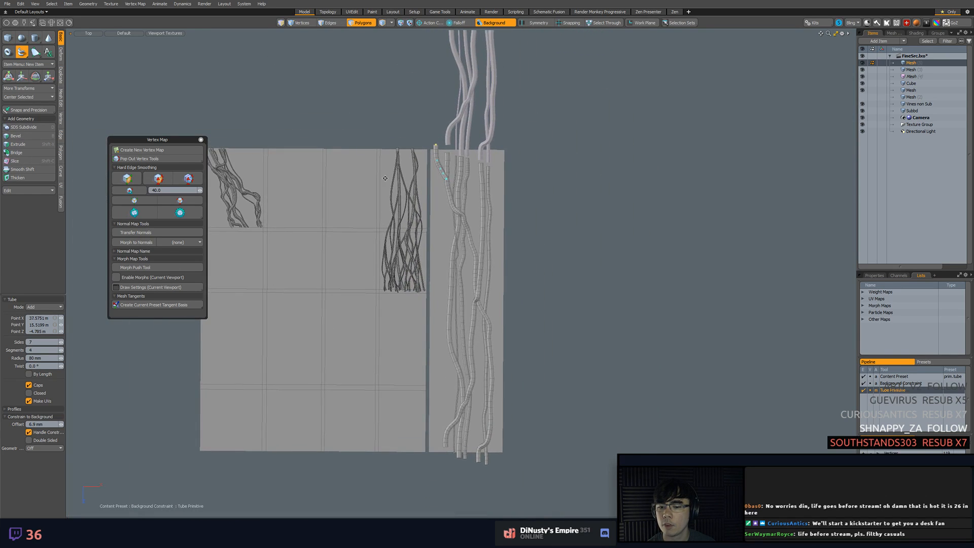
alt+drag(400, 182, 395, 163)
scroll(398, 157, up, 4)
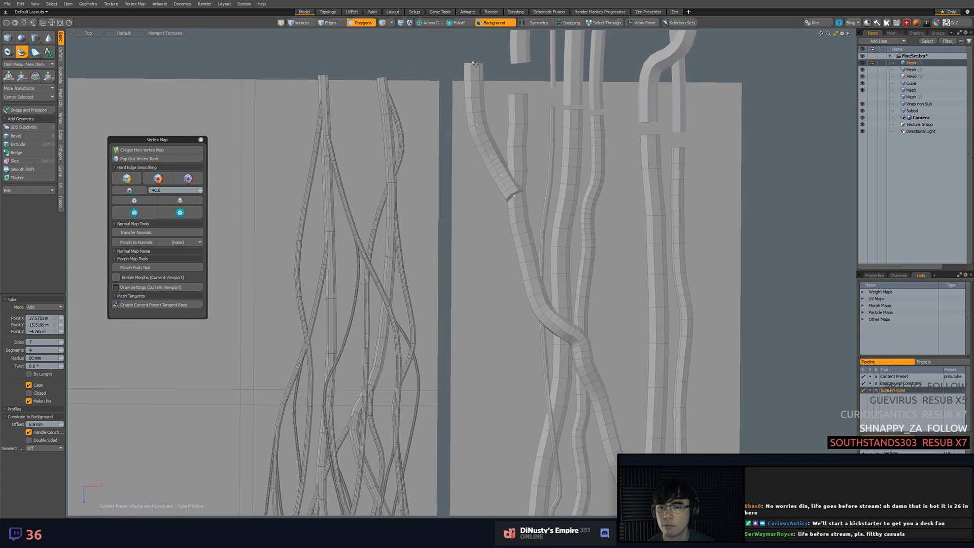
drag(474, 65, 478, 133)
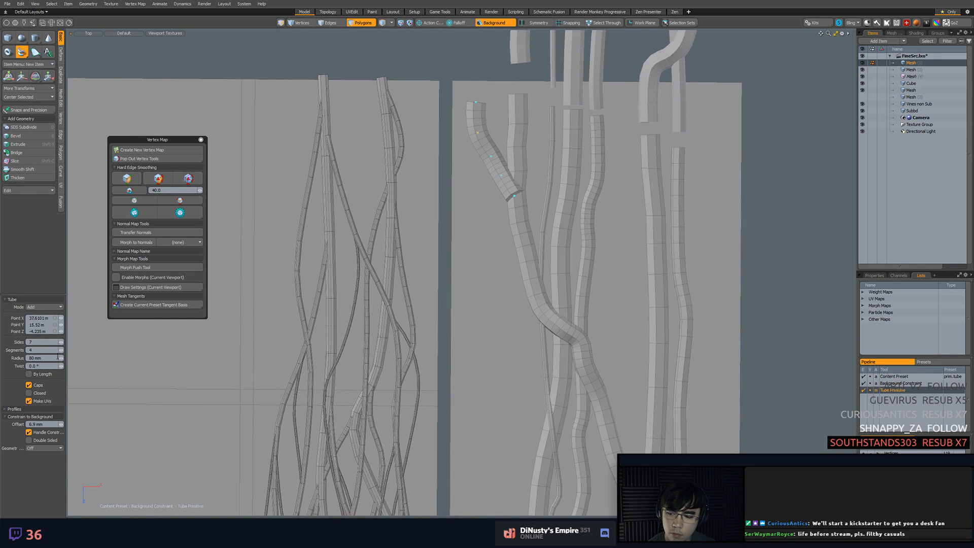
Set the new tube's radius to 20 mm
key(BackSpace)
key(BackSpace)
key(BackSpace)
key(BackSpace)
key(BackSpace)
text(20)
key(Return)
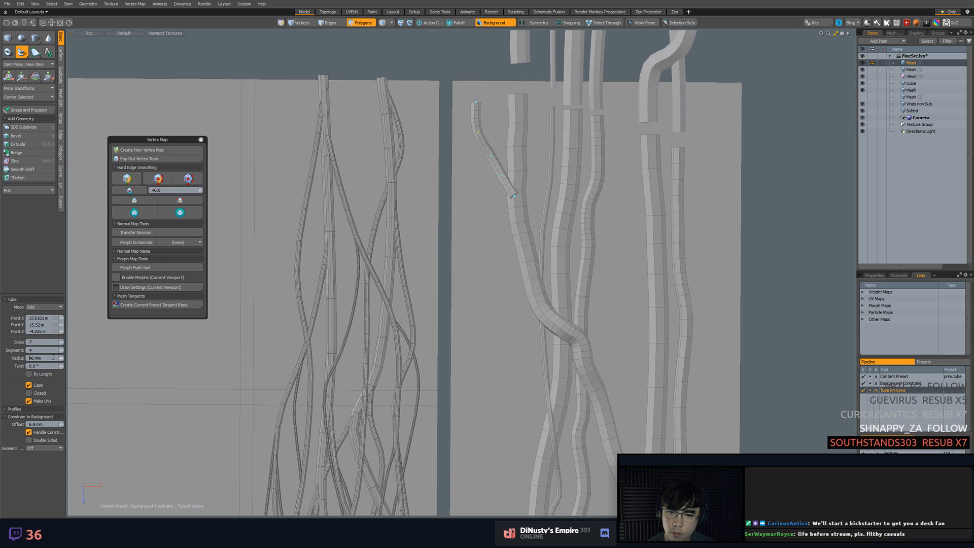
double_click(36, 357)
text(10)
key(Return)
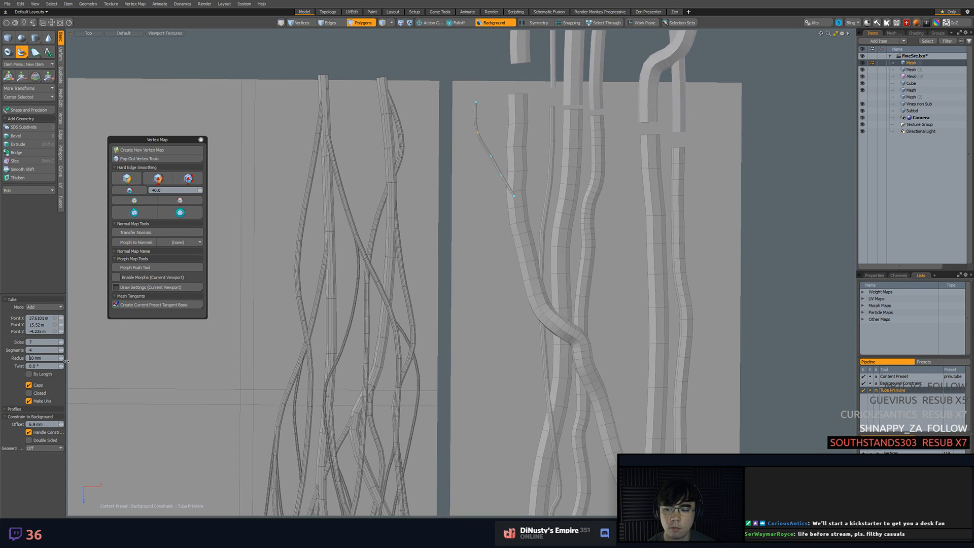
key(ctrl+z)
Move the 20 mm tube's lower end further down and extend it with more points along the left crossing tube
scroll(508, 193, up, 3)
alt+shift+drag(508, 193, 508, 241)
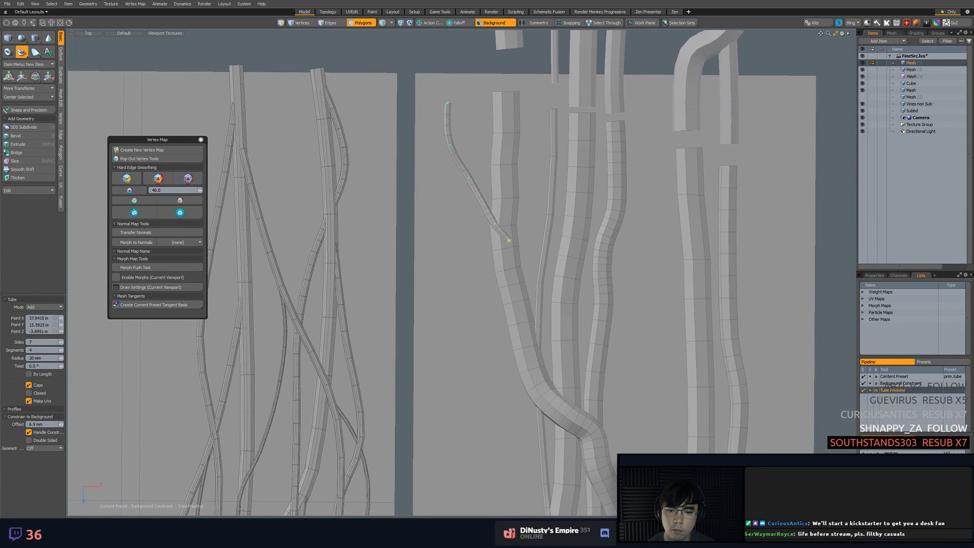
click(513, 258)
click(508, 305)
click(514, 342)
click(530, 370)
Continue the 20 mm tube over the left crossing tube's upper bend, following the bend's surface
alt+shift+drag(546, 386, 514, 306)
click(518, 311)
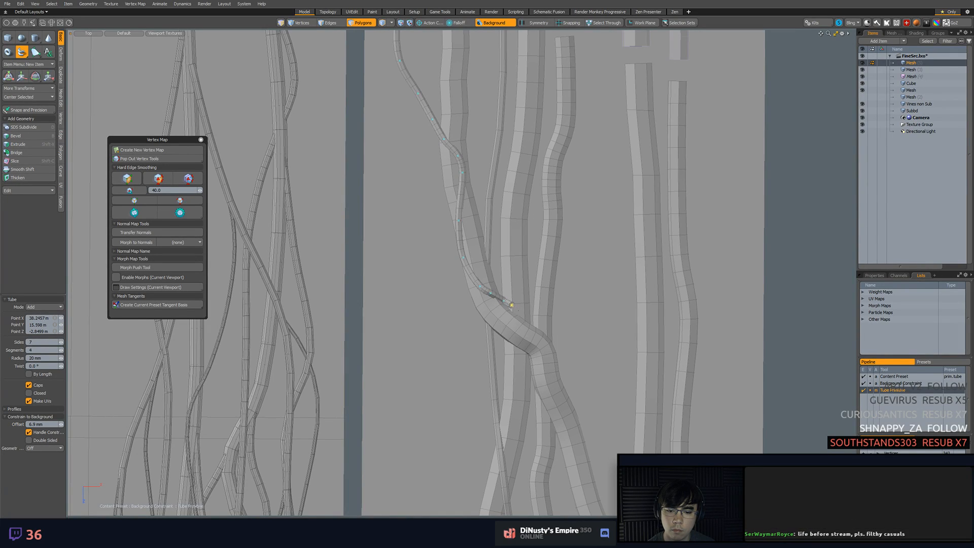
click(524, 318)
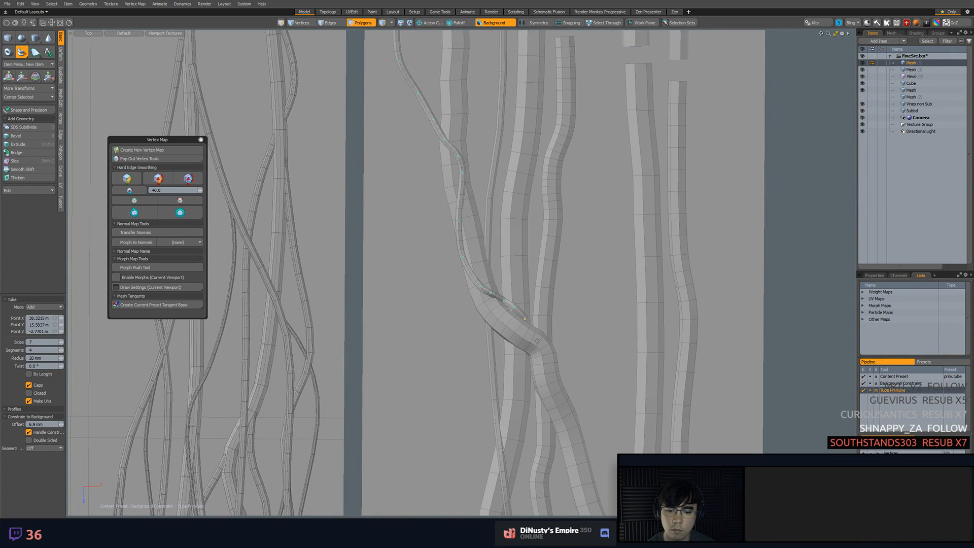
click(533, 324)
Route the 20 mm tube beneath the left crossing tube and down toward the leftmost long vine
alt+shift+drag(535, 389, 522, 259)
scroll(533, 328, down, 1)
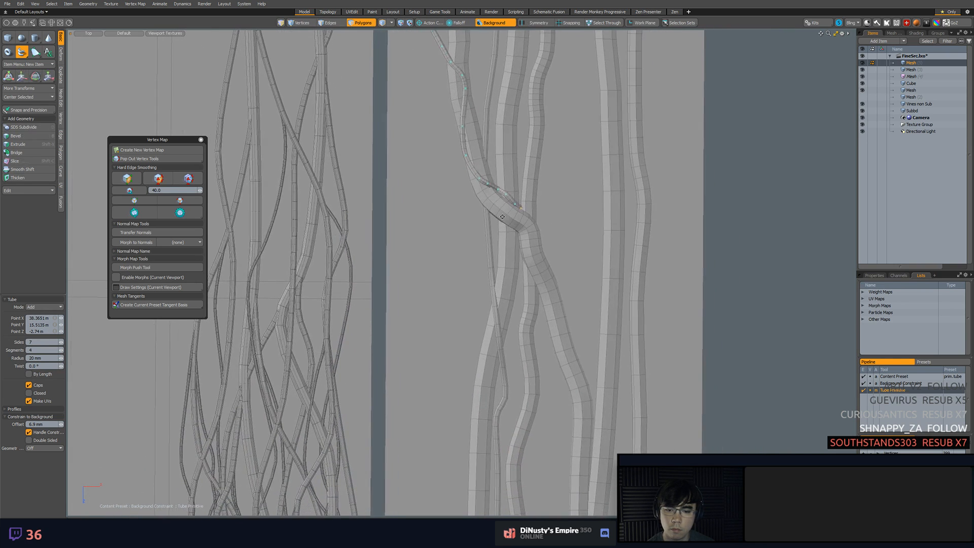
click(519, 259)
click(514, 295)
click(504, 310)
click(501, 331)
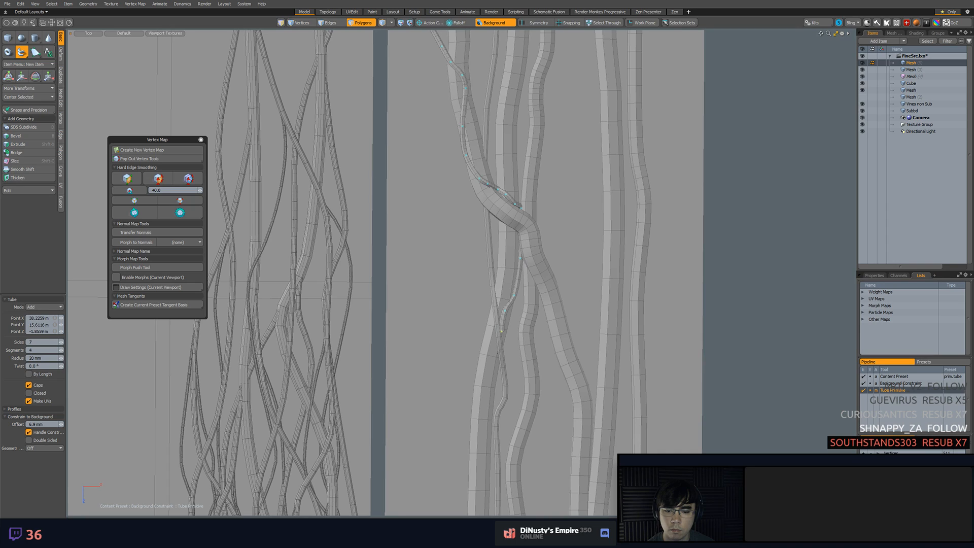
click(502, 332)
click(501, 340)
Add points that carry the 20 mm tube down along the leftmost long vine below the crossing
drag(501, 340, 496, 291)
click(487, 371)
click(488, 349)
click(491, 394)
alt+shift+drag(491, 394, 506, 269)
click(495, 326)
click(489, 351)
click(480, 372)
Extend the 20 mm tube down across the leftmost long vine and along its outer side
alt+shift+drag(480, 372, 480, 267)
click(493, 242)
drag(467, 338, 470, 242)
click(470, 298)
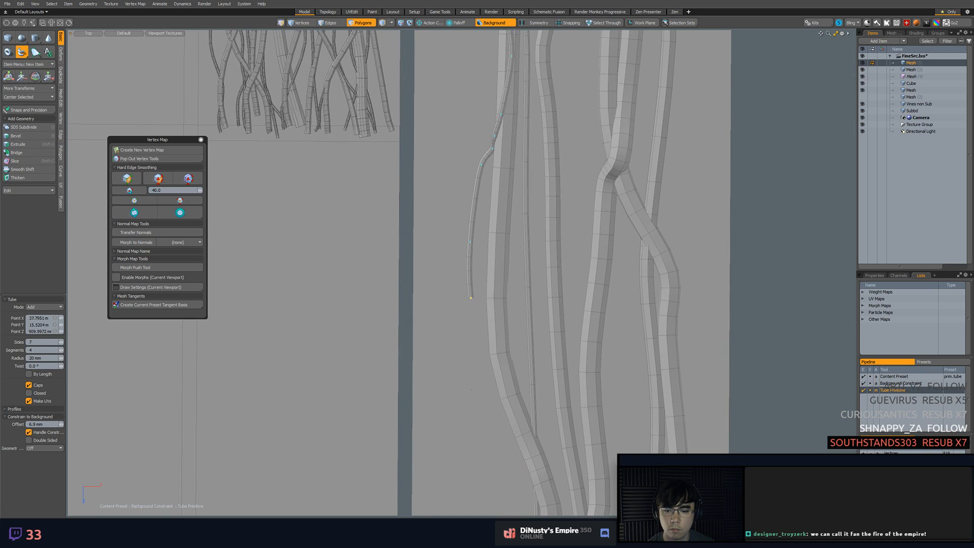
click(471, 389)
Carry the 20 mm tube further down beside the leftmost long vine and beneath the left crossing tube's lower bend
alt+shift+drag(472, 391, 472, 234)
click(475, 321)
click(503, 377)
alt+shift+drag(505, 427, 518, 321)
click(523, 343)
click(516, 426)
alt+shift+drag(516, 427, 516, 332)
click(500, 357)
click(509, 420)
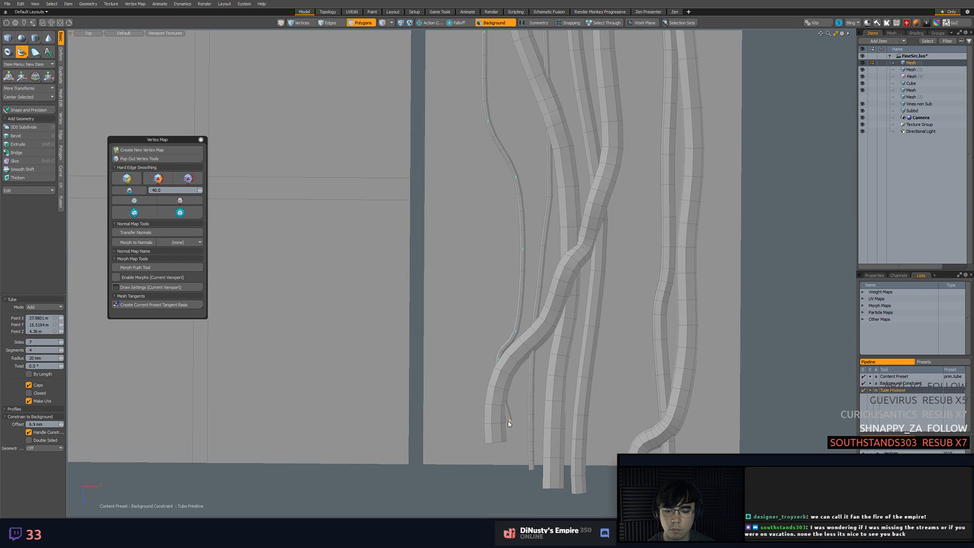
Adjust the points beneath the lower bend and swing the 20 mm tube's end across the thick tube toward the strip's lower left corner
drag(499, 359, 514, 310)
drag(509, 421, 512, 420)
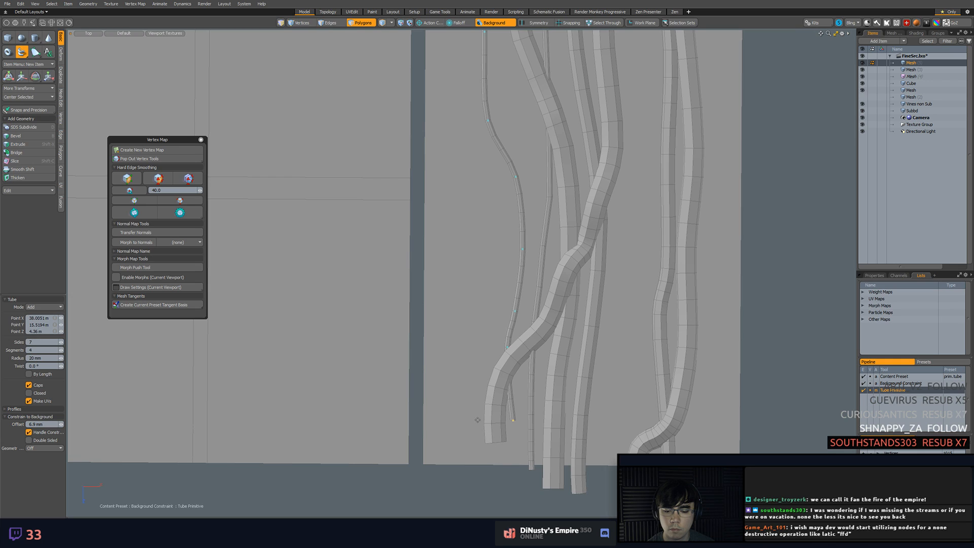
drag(515, 422, 469, 441)
click(470, 458)
scroll(459, 372, down, 3)
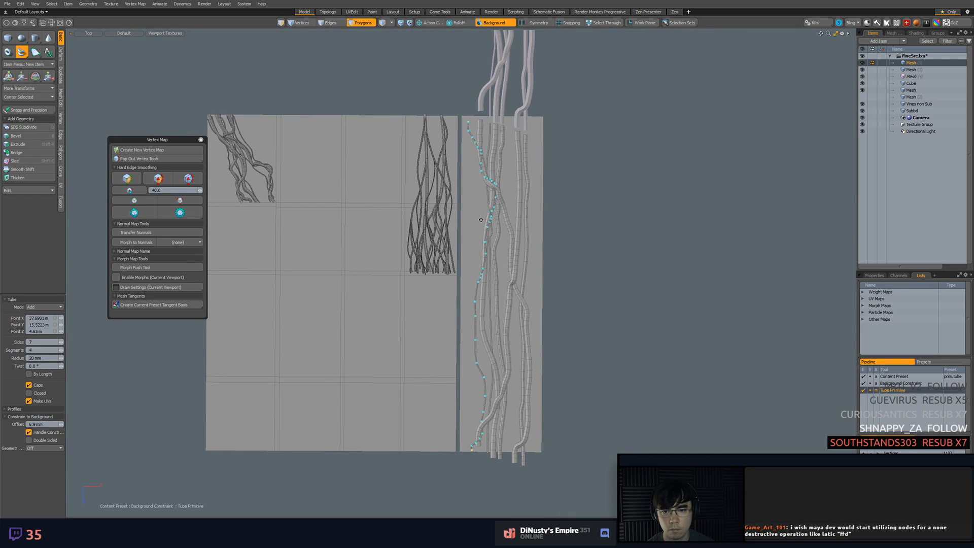
Shape the 20 mm tube's lower end so it runs past the strip's bottom edge, and finish the tube
alt+shift+drag(490, 211, 502, 193)
scroll(516, 421, up, 5)
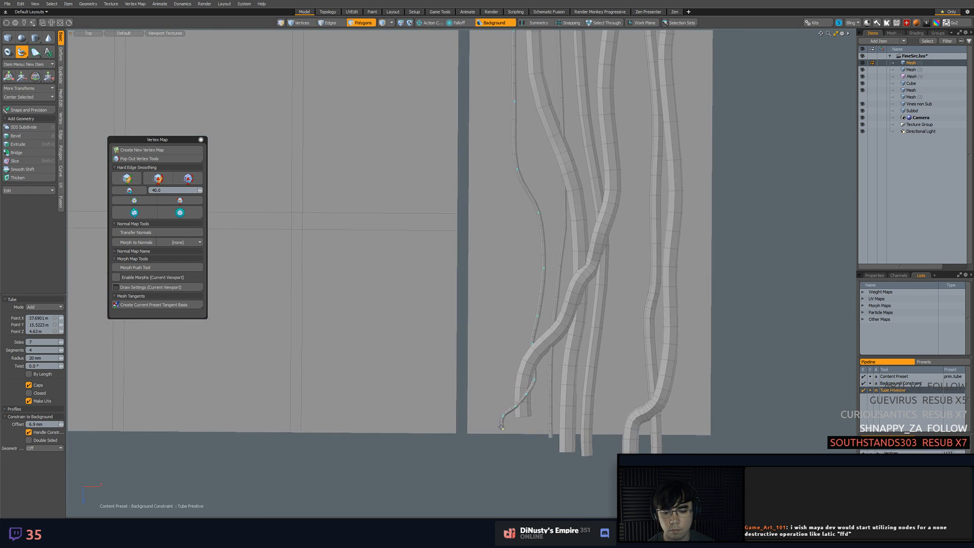
drag(504, 416, 501, 412)
scroll(498, 411, down, 2)
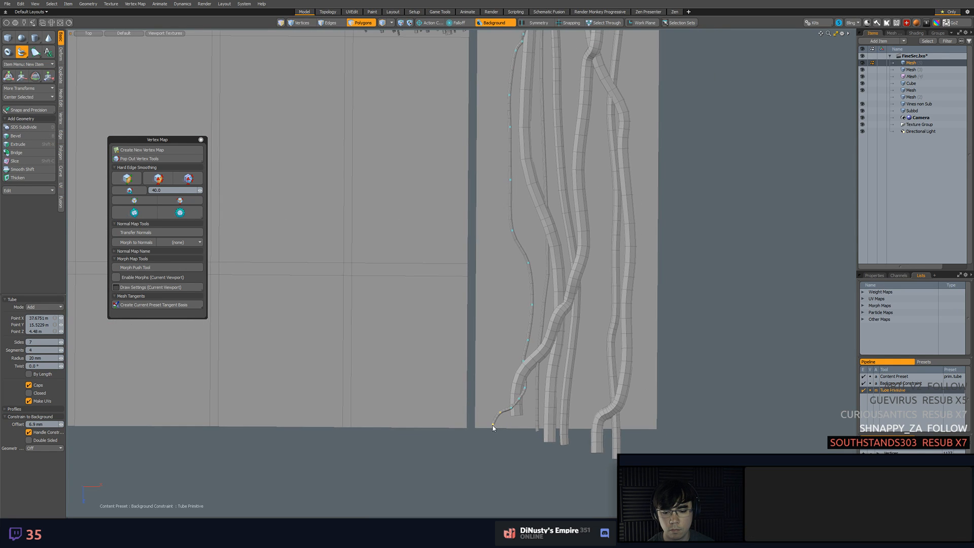
scroll(494, 418, up, 4)
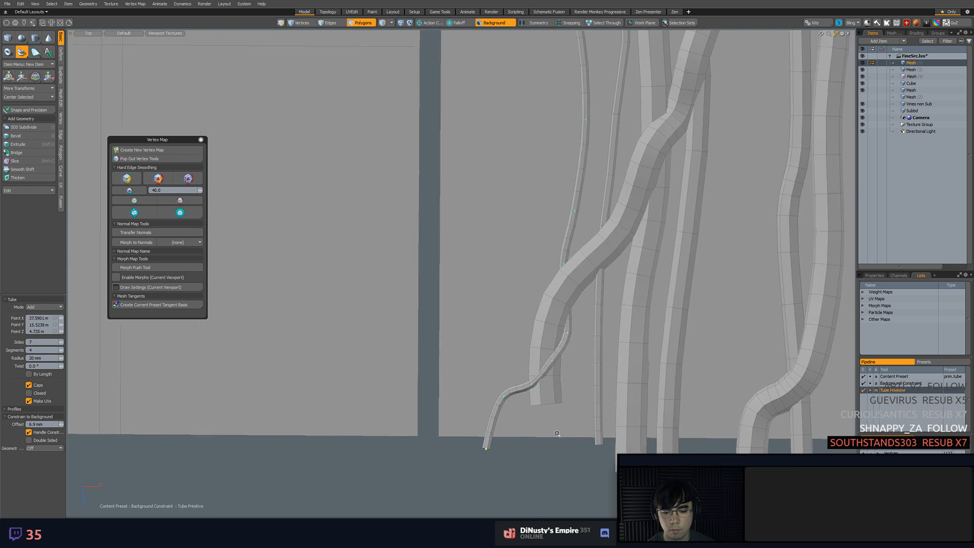
drag(504, 397, 495, 408)
ctrl+alt+drag(504, 395, 489, 361)
alt+shift+drag(489, 360, 468, 279)
key(space)
alt+shift+drag(468, 278, 474, 324)
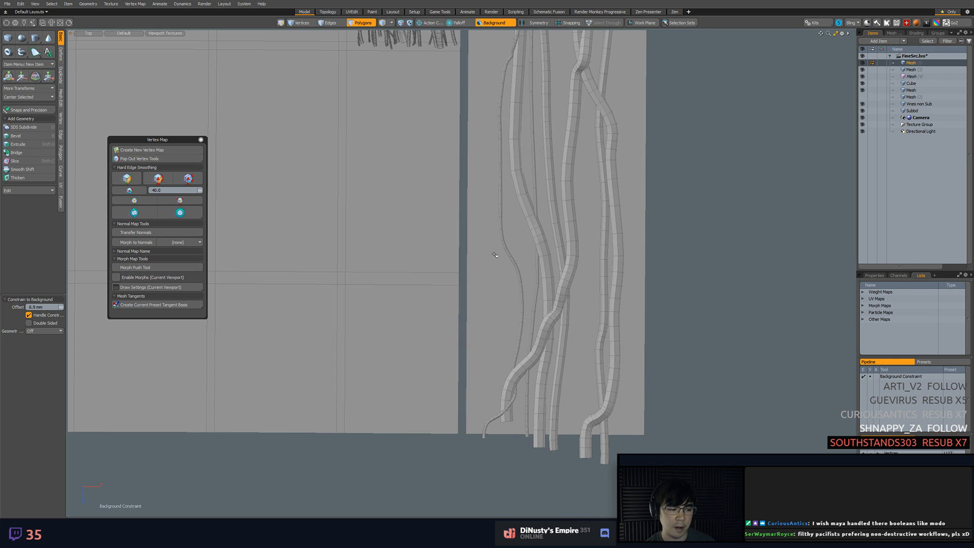
Cut the finished thin tube from its mesh item and paste it into the mesh containing the thick tubes
key(5)
key(3)
key(5)
alt+shift+drag(645, 183, 684, 323)
key(3)
key(ctrl+x)
click(911, 70)
alt+shift+drag(664, 124, 617, 249)
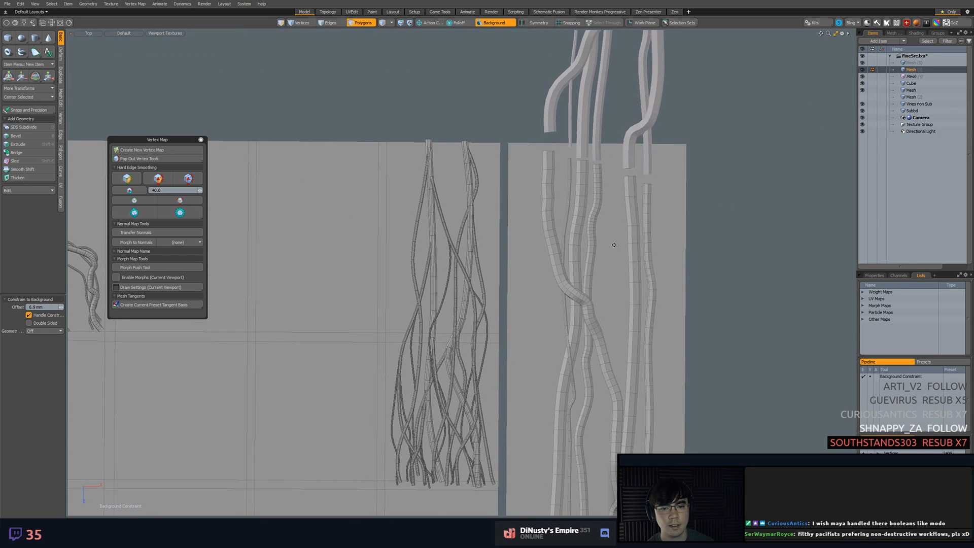
key(ctrl+v)
click(738, 179)
Select the thin tube's end vertices and align its lower end with its upper end for vertical tiling
scroll(530, 153, up, 8)
alt+shift+drag(530, 153, 515, 173)
key(1)
scroll(562, 158, down, 10)
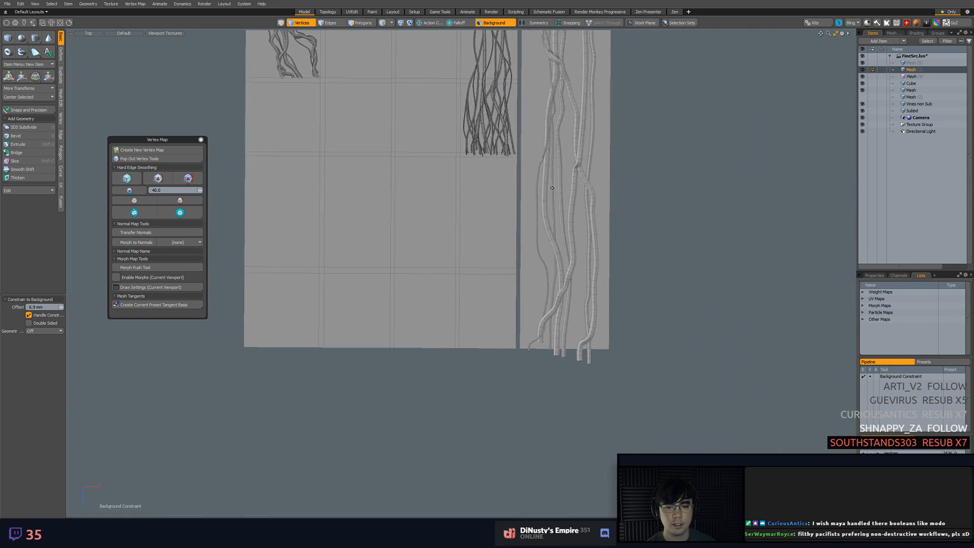
ctrl+alt+drag(515, 328, 609, 368)
mouse_move(564, 391)
right_down()
mouse_move(616, 412)
mouse_move(606, 391)
mouse_move(596, 399)
mouse_move(607, 421)
right_up()
scroll(606, 416, down, 4)
alt+shift+drag(594, 213, 604, 443)
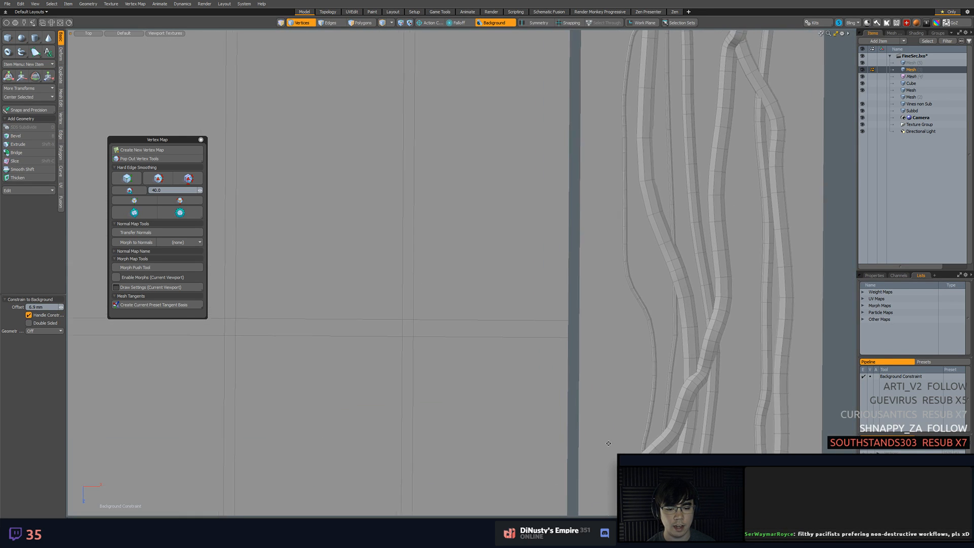
scroll(598, 310, down, 4)
mouse_move(596, 167)
alt+shift+mouse_down()
mouse_move(601, 260)
mouse_move(591, 297)
alt+shift+mouse_up()
key(w)
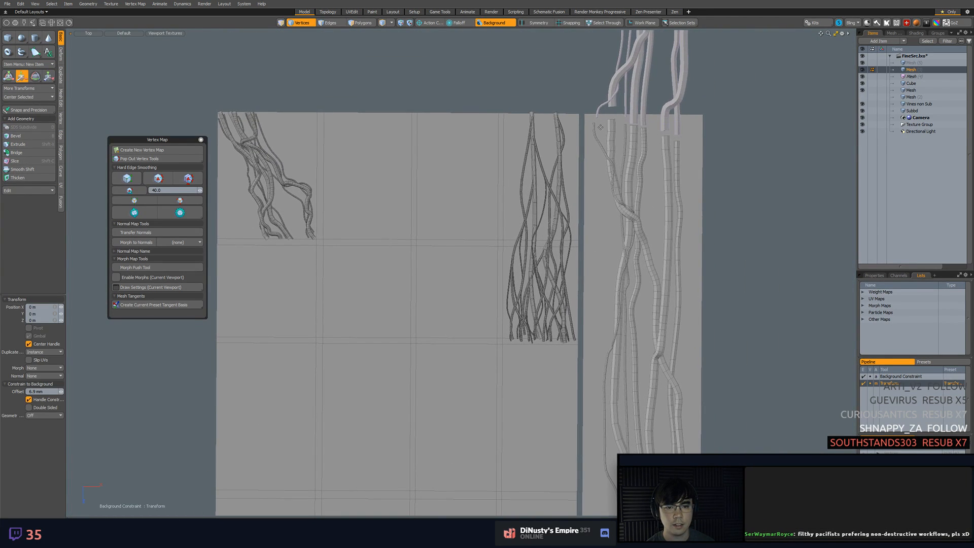
drag(624, 131, 706, 170)
key(space)
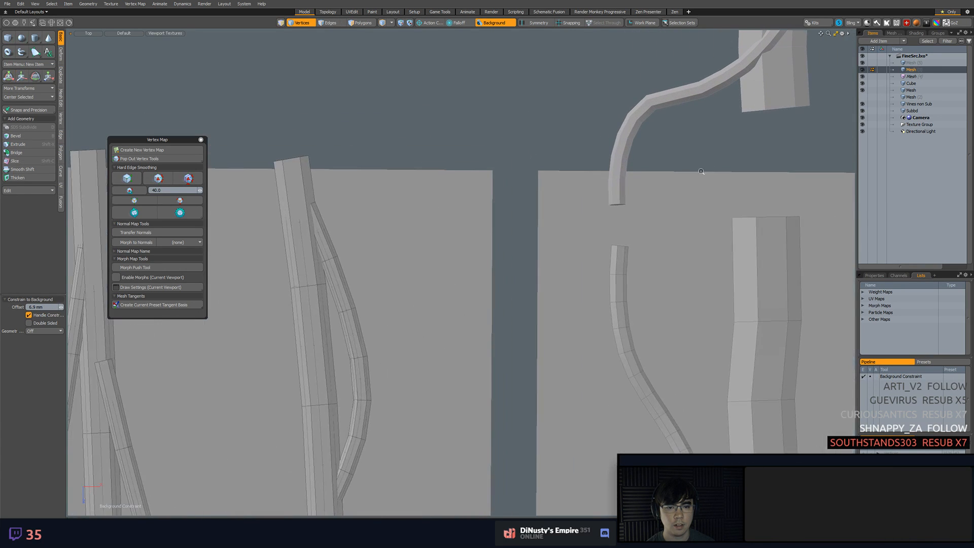
Make the tube mesh active for vertex editing instead of its tiled instance
right_drag(603, 193, 646, 195)
click(616, 195)
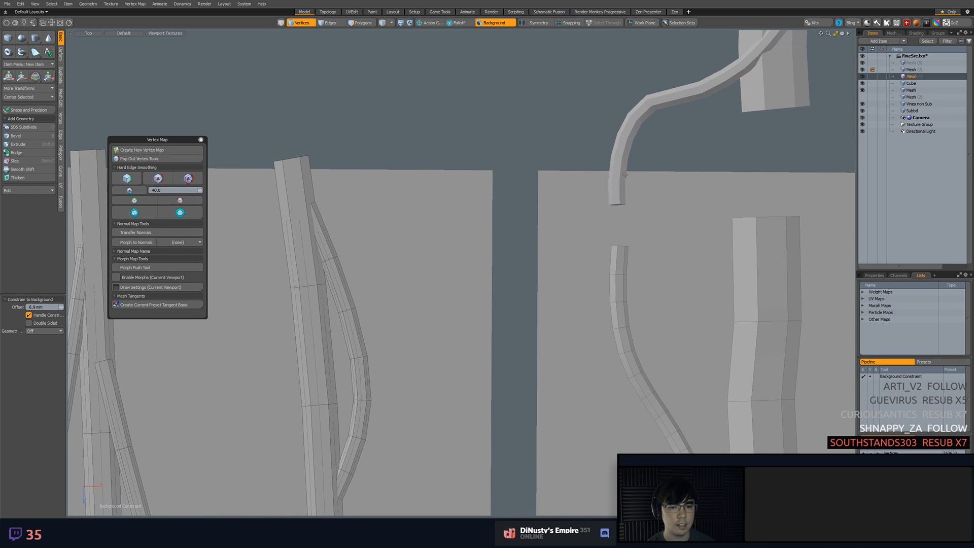
alt+shift+drag(682, 322, 652, 211)
scroll(653, 210, down, 5)
scroll(637, 186, up, 8)
mouse_move(574, 148)
right_down()
mouse_move(664, 140)
mouse_move(646, 134)
right_up()
key(5)
click(604, 183)
key(1)
Move the thin tube's upper-end vertices up toward the matching end of the tiled instance
mouse_move(646, 156)
alt+shift+mouse_down()
mouse_move(646, 212)
mouse_move(631, 208)
mouse_move(626, 151)
alt+shift+mouse_up()
key(w)
key(space)
right_drag(583, 259, 665, 276)
key(w)
drag(648, 310, 648, 293)
key(space)
click(728, 326)
scroll(727, 326, down, 6)
alt+shift+drag(712, 315, 545, 191)
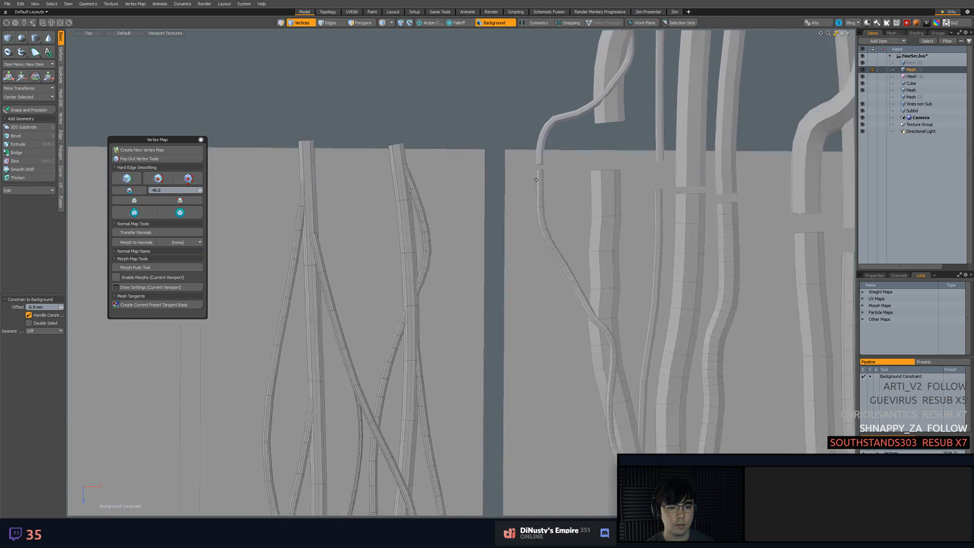
Examine the seam between the vines and their tiled instance in perspective, and return to the top view
scroll(545, 190, down, 3)
scroll(561, 260, up, 6)
alt+shift+drag(604, 400, 562, 303)
key(period)
key(Tab)
key(ctrl+3)
click(564, 209)
key(1)
key(ctrl+3)
click(563, 318)
key(ctrl+3)
click(628, 341)
alt+drag(610, 307, 679, 273)
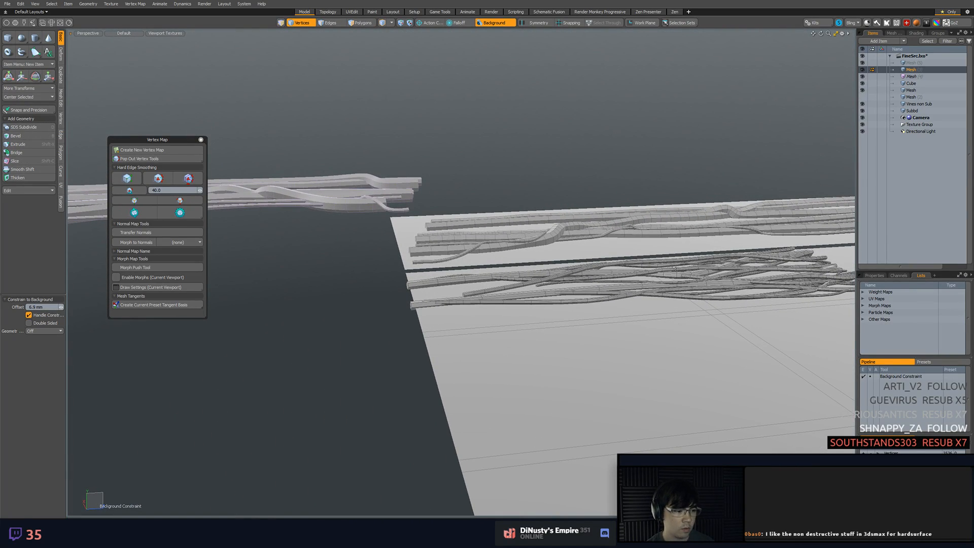
alt+drag(675, 268, 535, 258)
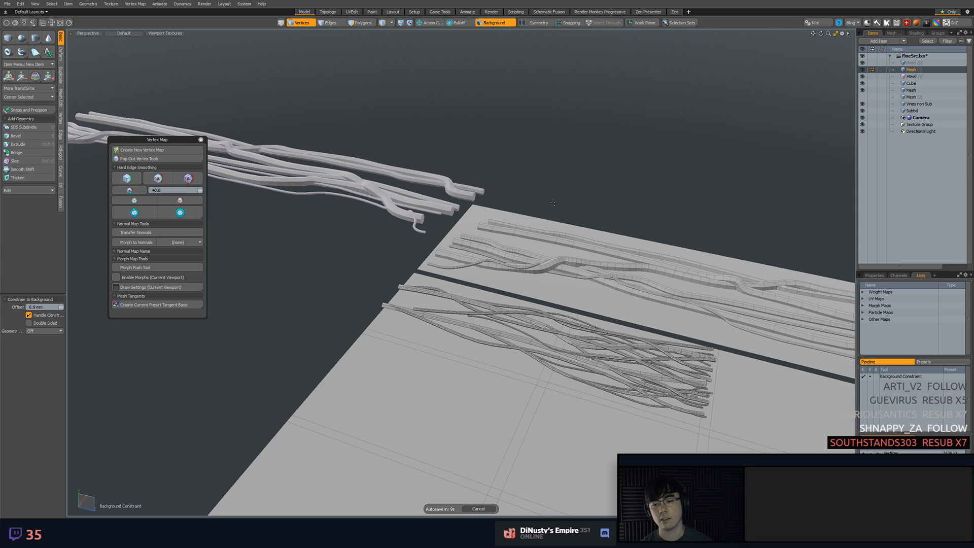
key(KP_1)
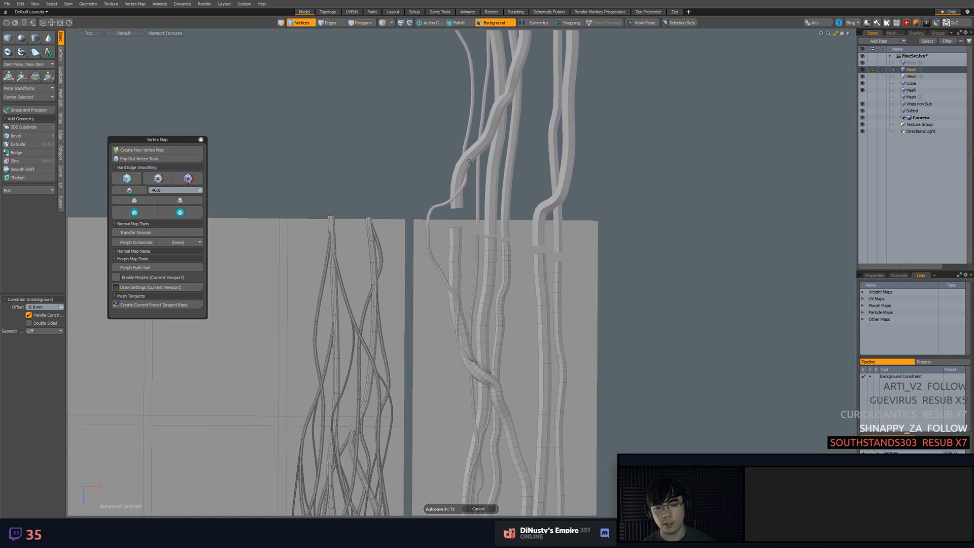
Clear the mesh selection and examine the vines along the strip for the next thin tube's route
key(5)
click(460, 195)
click(625, 281)
scroll(632, 234, down, 3)
alt+shift+drag(624, 281, 615, 216)
scroll(626, 148, up, 2)
alt+shift+drag(631, 145, 652, 224)
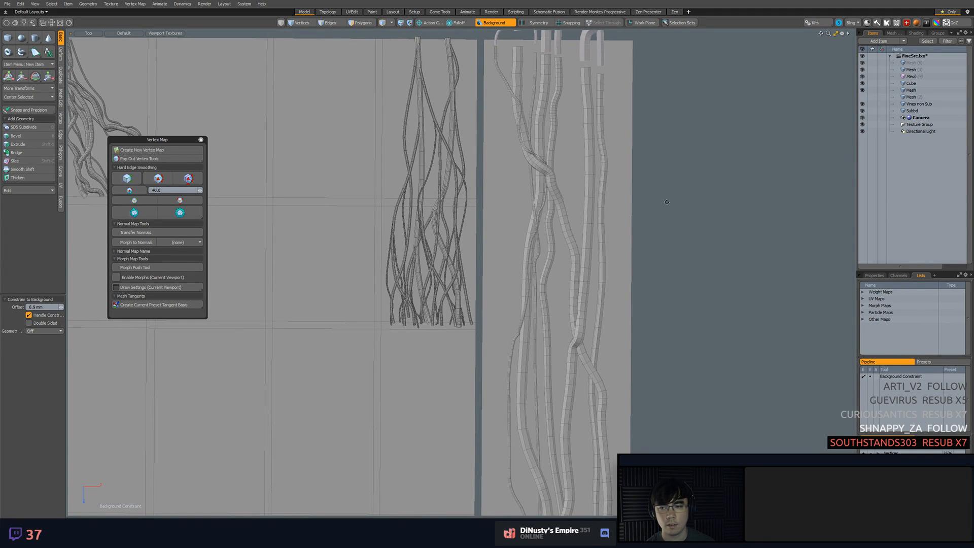
Start another 20 mm tube in the empty mesh item, running from the strip's upper right corner down onto the rightmost long vine
click(927, 64)
alt+shift+drag(629, 115, 628, 160)
click(21, 51)
alt+shift+drag(557, 138, 534, 155)
scroll(534, 155, up, 1)
scroll(535, 155, up, 6)
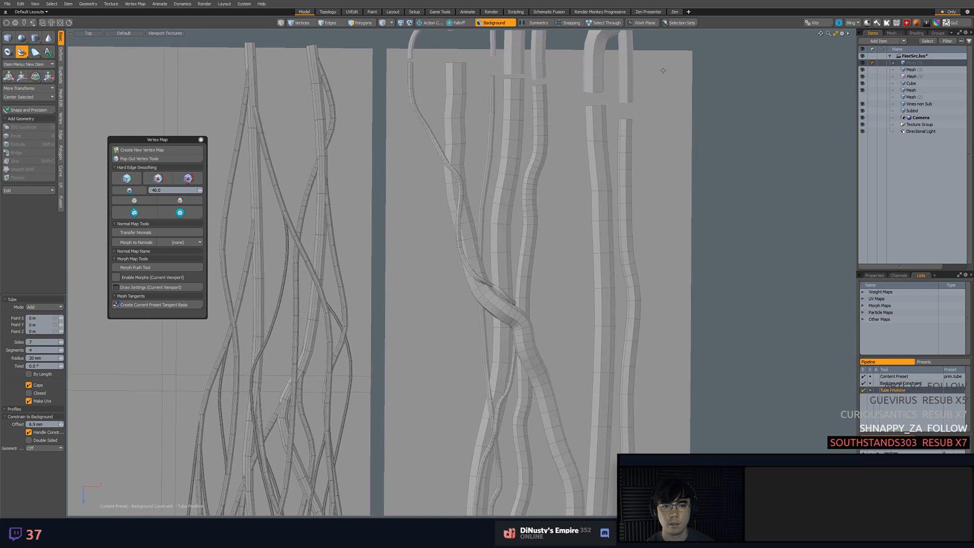
alt+shift+drag(662, 64, 658, 83)
click(657, 83)
click(655, 152)
click(645, 222)
click(636, 290)
click(634, 306)
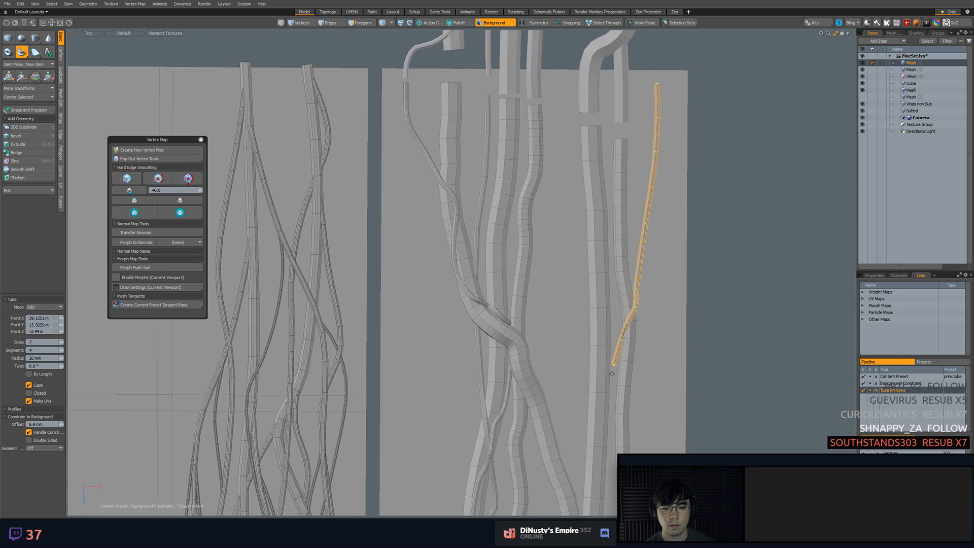
Continue the new 20 mm tube over the rightmost vine and down the gap between the two right long vines
click(611, 413)
alt+shift+drag(613, 484, 631, 362)
click(613, 354)
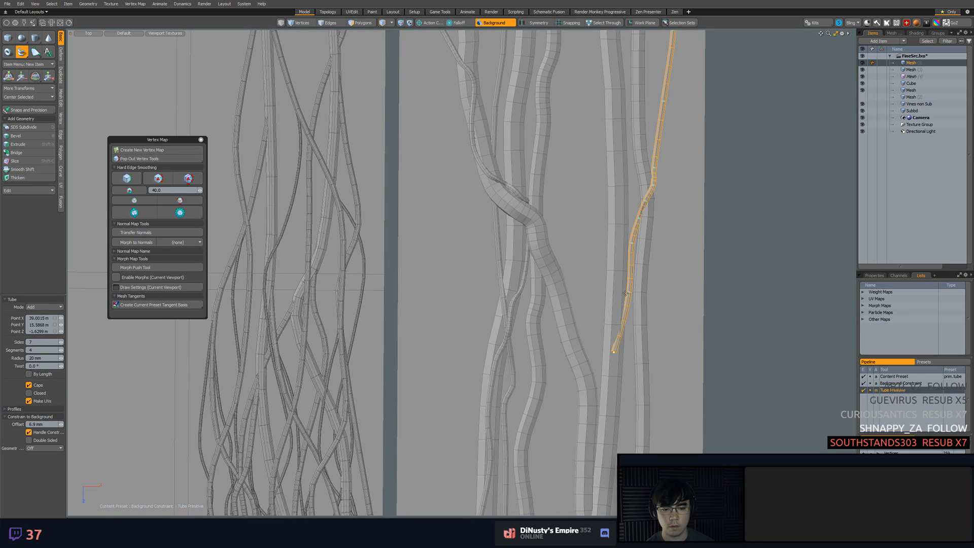
drag(628, 305, 626, 318)
drag(614, 352, 623, 333)
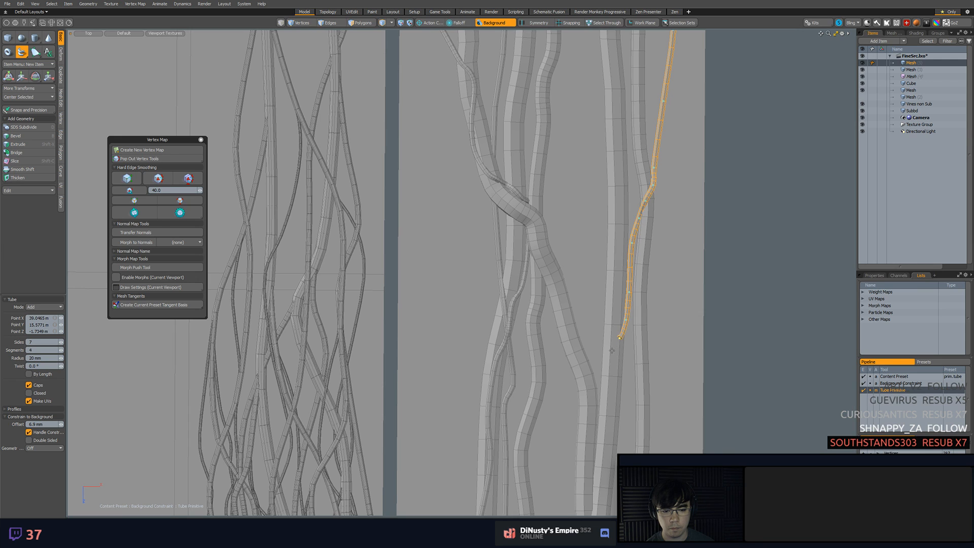
Route the new 20 mm tube across the second right long vine and onto the left crossing tube's lower stretch
click(597, 377)
alt+shift+drag(593, 402, 589, 316)
scroll(588, 316, down, 3)
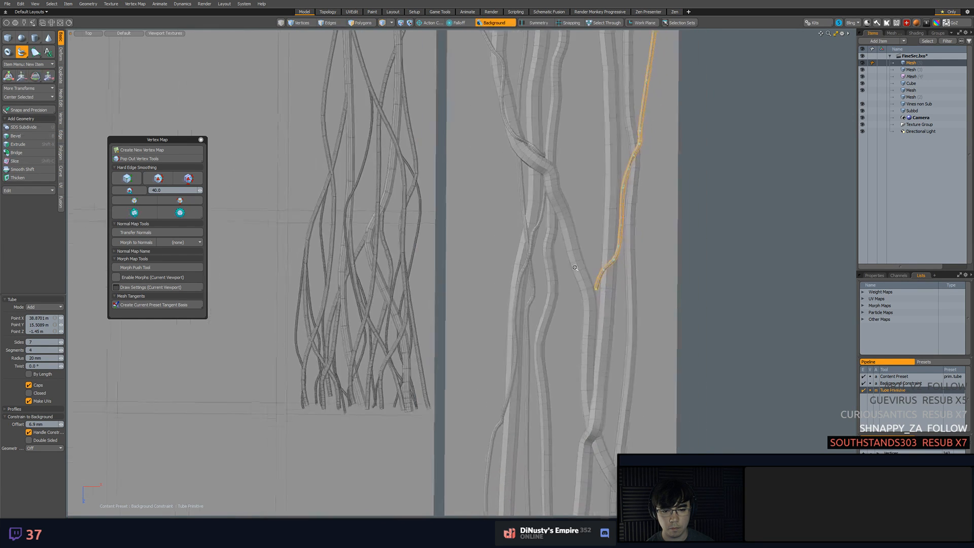
click(590, 346)
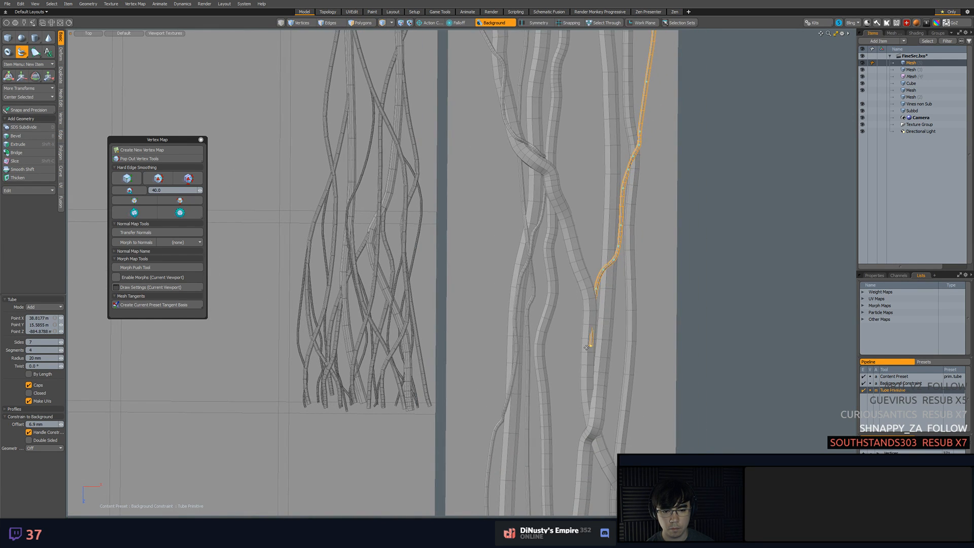
drag(591, 345, 591, 321)
Carry the new 20 mm tube diagonally over the crossing tube into the central gap and refine its points there
alt+shift+drag(589, 389, 603, 223)
click(582, 306)
click(582, 341)
click(601, 229)
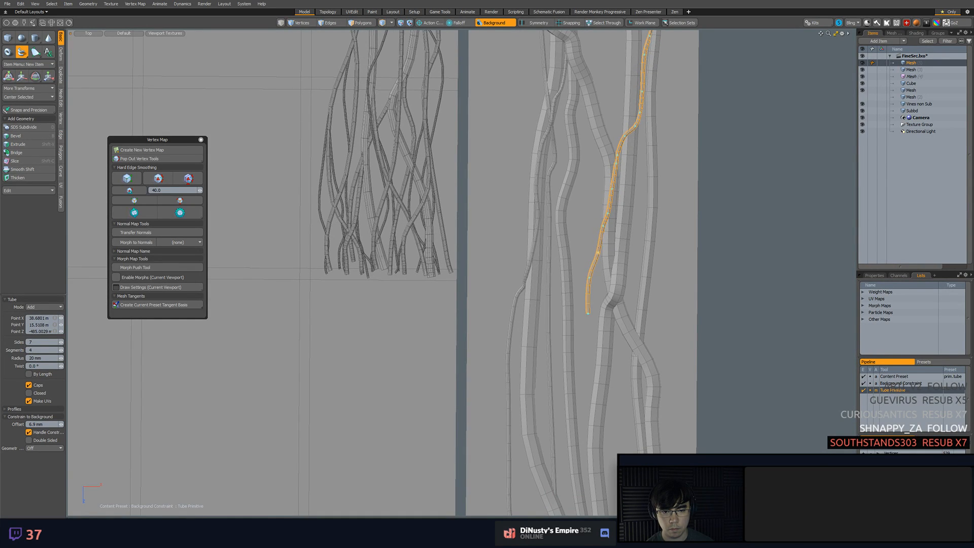
click(595, 257)
drag(590, 276, 593, 276)
Extend the new 20 mm tube down the central gap and curve it back over the adjacent thick vine
drag(587, 314, 557, 257)
drag(575, 297, 569, 305)
alt+shift+drag(574, 328, 565, 257)
ctrl+alt+drag(565, 258, 565, 310)
click(577, 345)
ctrl+alt+drag(577, 346, 574, 265)
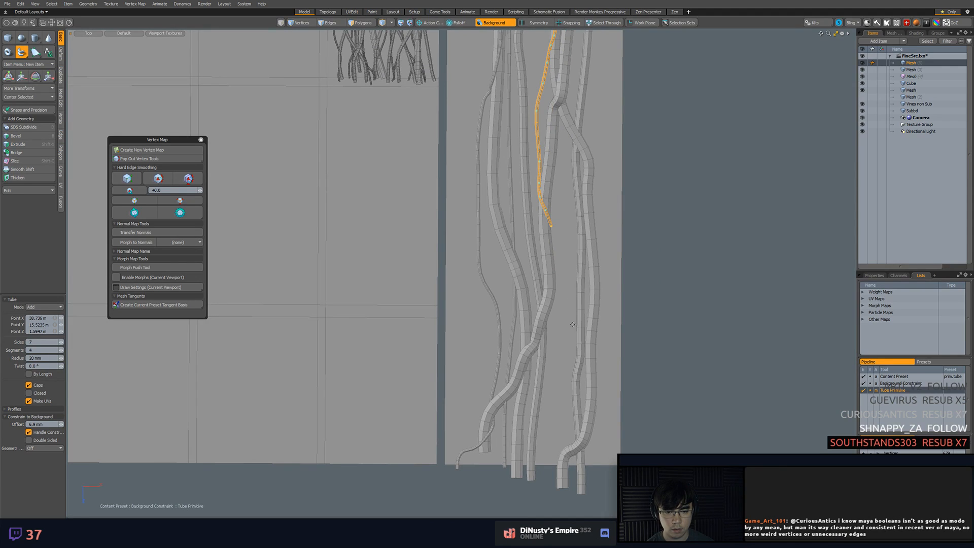
Swing the new 20 mm tube across toward the right pair of long vines and over them
click(574, 287)
click(562, 265)
click(579, 323)
drag(586, 324, 593, 262)
scroll(586, 250, up, 4)
click(602, 276)
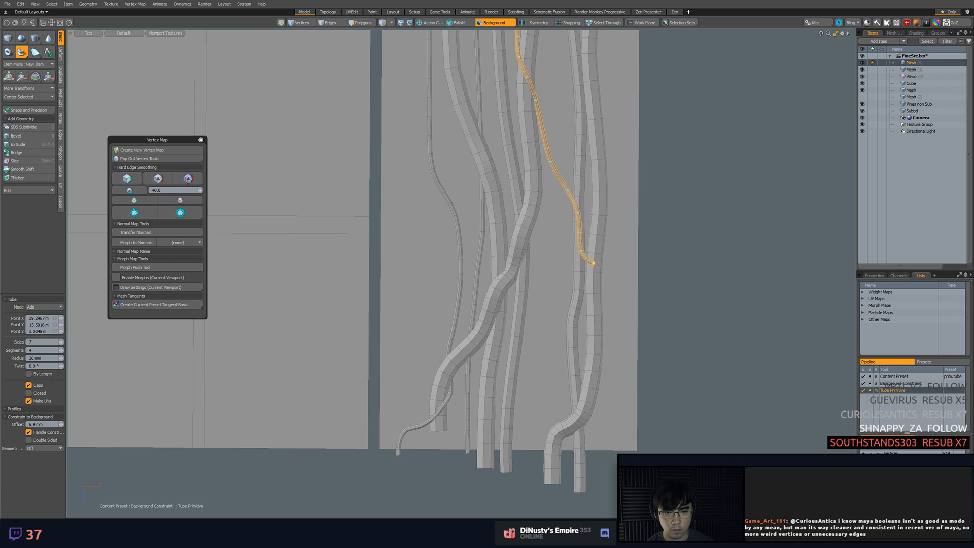
Run the new 20 mm tube down outside the rightmost long vine to the strip's bottom edge
click(611, 314)
drag(617, 375, 607, 381)
scroll(621, 355, down, 4)
alt+shift+drag(591, 204, 558, 170)
scroll(600, 319, up, 4)
click(564, 383)
drag(564, 383, 573, 197)
Finish the second 20 mm tube, clear the selection and return to its upper end
alt+shift+drag(573, 198, 665, 175)
key(q)
click(612, 190)
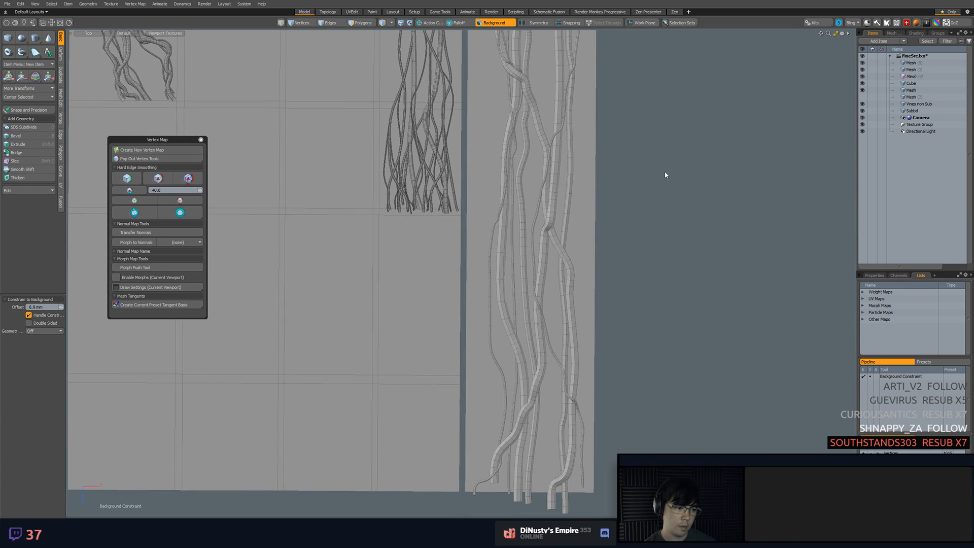
ctrl+alt+drag(650, 186, 590, 148)
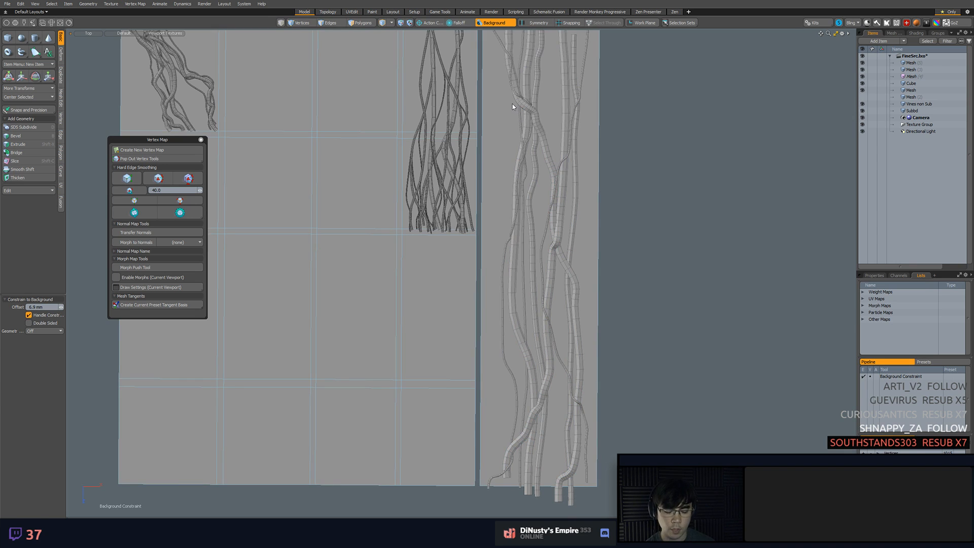
alt+shift+drag(538, 108, 539, 159)
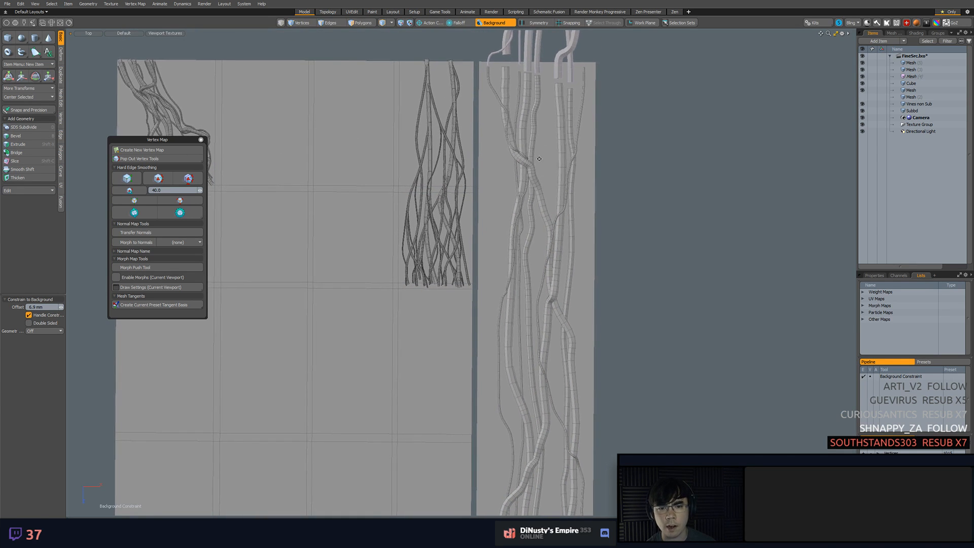
Cut the new 20 mm tube's connected polygons and paste them into the main vine mesh item
double_click(584, 75)
key(3)
double_click(584, 74)
key(ctrl+x)
click(934, 72)
key(ctrl+v)
click(720, 114)
Move the pasted thin tube's upper end sideways and upward so it lines up with the lower end of its copy
ctrl+alt+drag(585, 39, 690, 191)
key(1)
key(w)
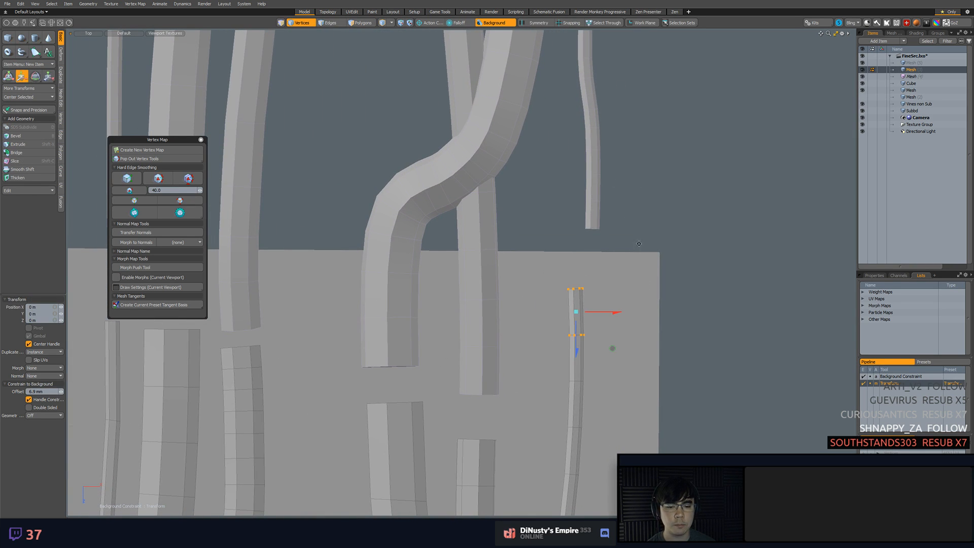
scroll(572, 66, down, 3)
key(space)
mouse_move(558, 184)
right_down()
mouse_move(562, 317)
mouse_move(573, 328)
right_up()
key(2)
double_click(574, 306)
click(571, 302)
key(1)
mouse_move(556, 179)
right_down()
mouse_move(557, 243)
mouse_move(599, 190)
right_up()
key(w)
drag(612, 284, 617, 263)
key(space)
Reposition the edge loops below the thin tube's upper end to smooth its path down toward the rightmost long vine
key(2)
right_drag(561, 319, 587, 314)
alt+shift+drag(599, 328, 602, 269)
key(w)
drag(604, 336, 613, 326)
key(space)
key(1)
scroll(544, 333, up, 2)
right_drag(546, 336, 547, 433)
scroll(557, 369, down, 2)
key(w)
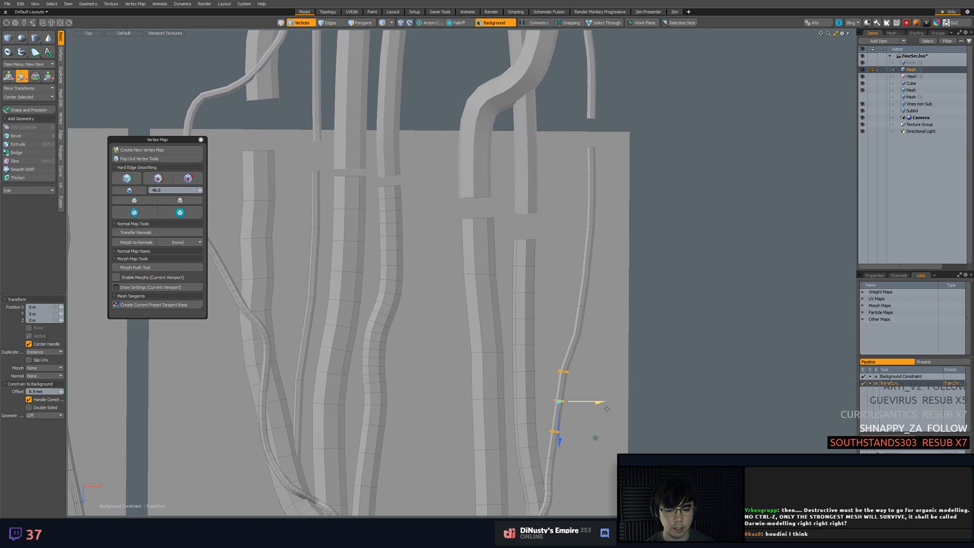
drag(599, 443, 551, 333)
key(space)
Shift two edge loops where the thin tube bends in toward the rightmost long vine, rounding that bend
scroll(560, 457, up, 2)
key(2)
double_click(538, 334)
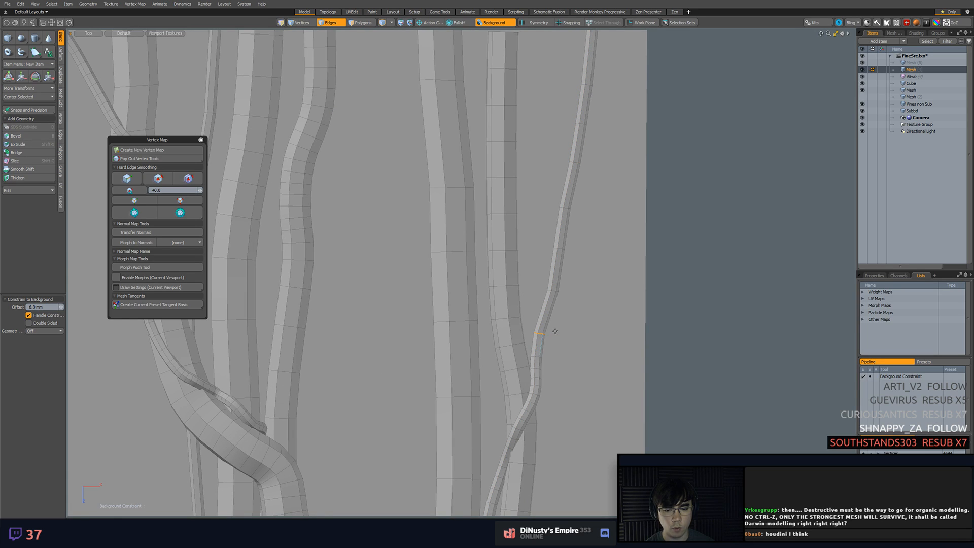
key(w)
drag(577, 367, 582, 360)
key(space)
click(556, 359)
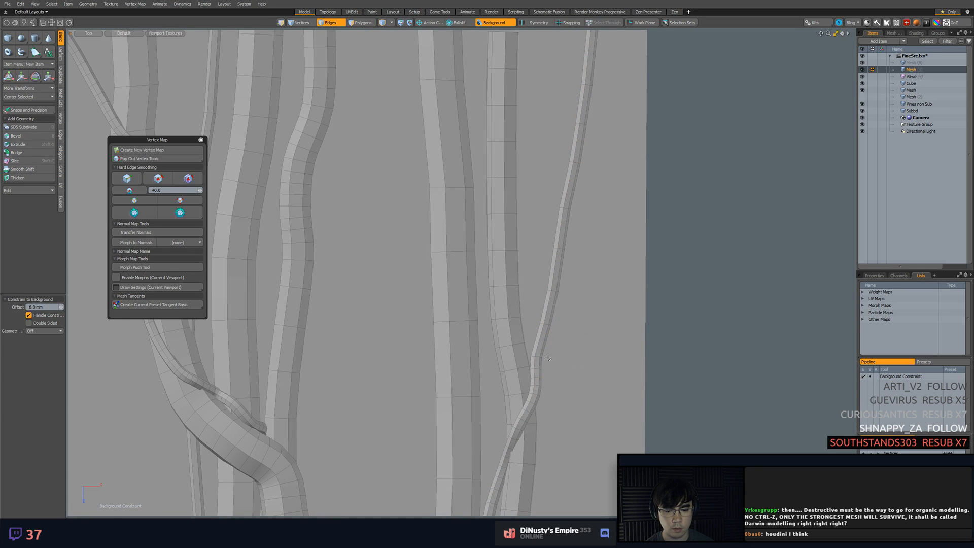
key(w)
drag(574, 394, 577, 383)
key(space)
click(578, 376)
scroll(569, 367, down, 8)
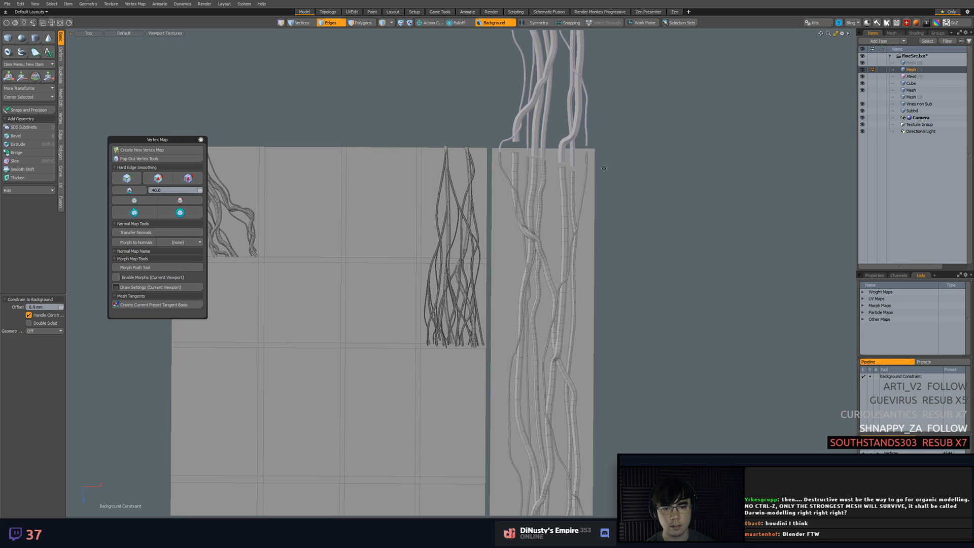
Extend the same thin tube's lower end straight down past the strip's bottom edge
scroll(591, 153, up, 6)
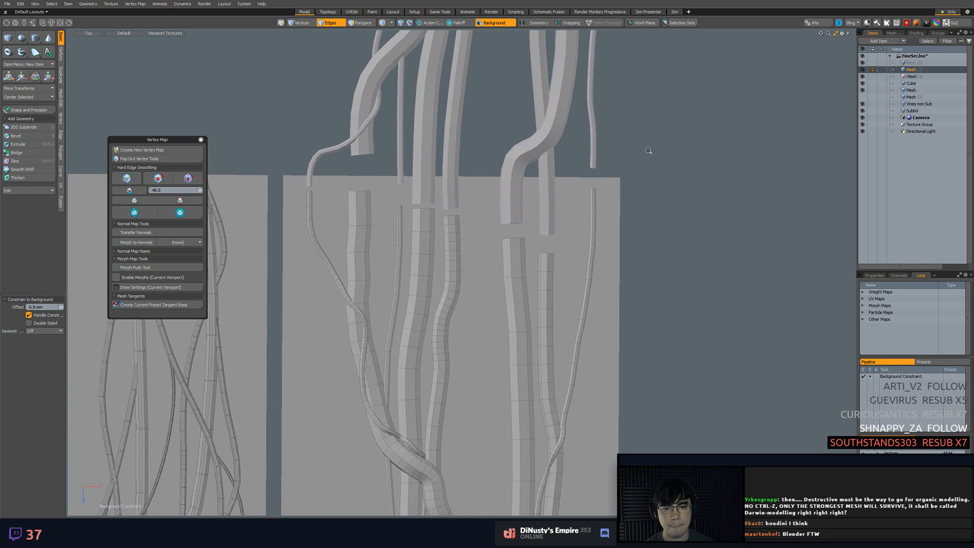
scroll(649, 151, down, 2)
scroll(637, 248, down, 6)
alt+shift+drag(634, 477, 590, 303)
scroll(583, 303, up, 6)
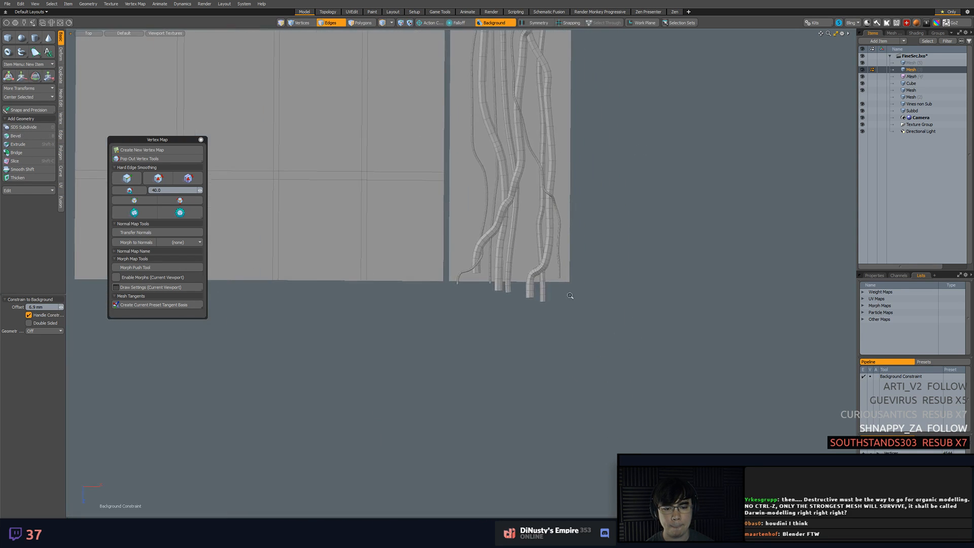
key(1)
right_drag(546, 273, 562, 279)
key(w)
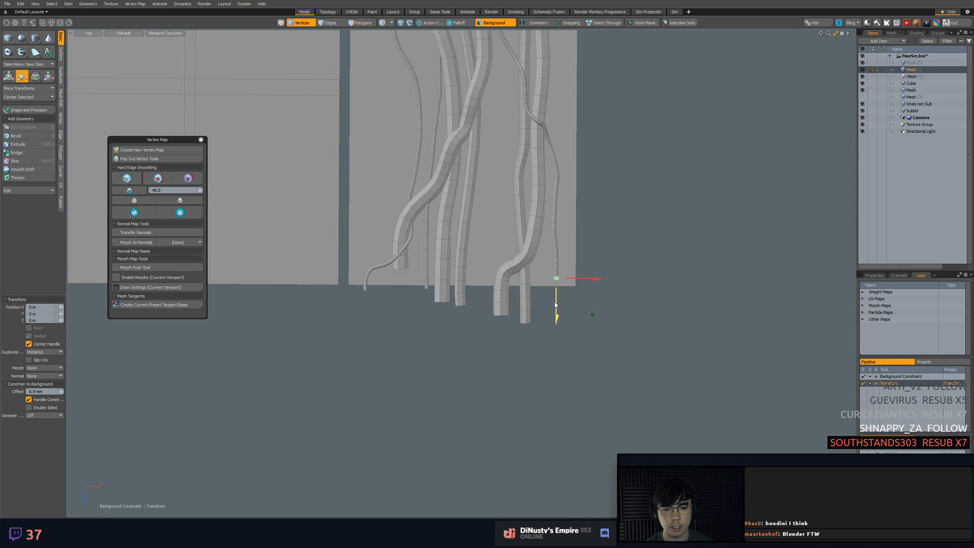
key(q)
Remove the overlapping edge loop near the thin tube's upper end and lower that end to meet the copy
alt+drag(555, 282, 574, 487)
alt+drag(578, 213, 621, 456)
scroll(639, 275, up, 6)
alt+drag(638, 276, 673, 346)
alt+drag(596, 438, 584, 303)
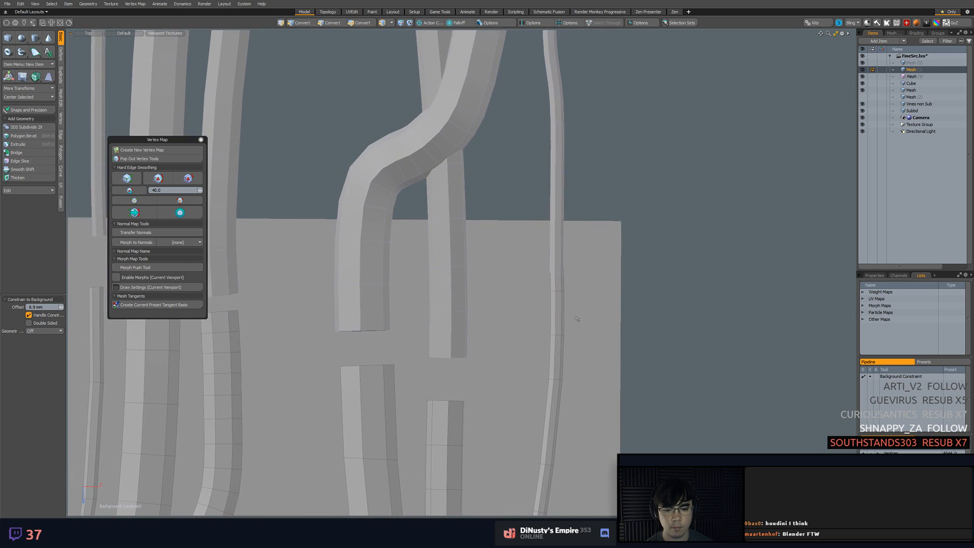
key(1)
mouse_move(540, 218)
right_down()
mouse_move(533, 234)
mouse_move(566, 277)
right_up()
key(2)
double_click(557, 287)
key(BackSpace)
key(1)
right_drag(541, 224, 559, 218)
key(w)
drag(557, 282, 557, 317)
key(q)
click(672, 304)
ctrl+alt+drag(673, 304, 552, 208)
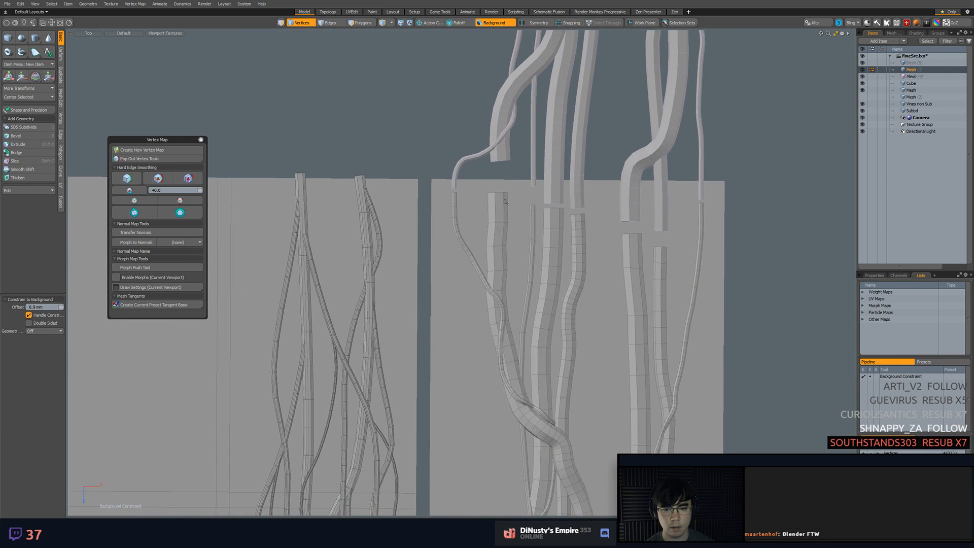
key(5)
click(493, 151)
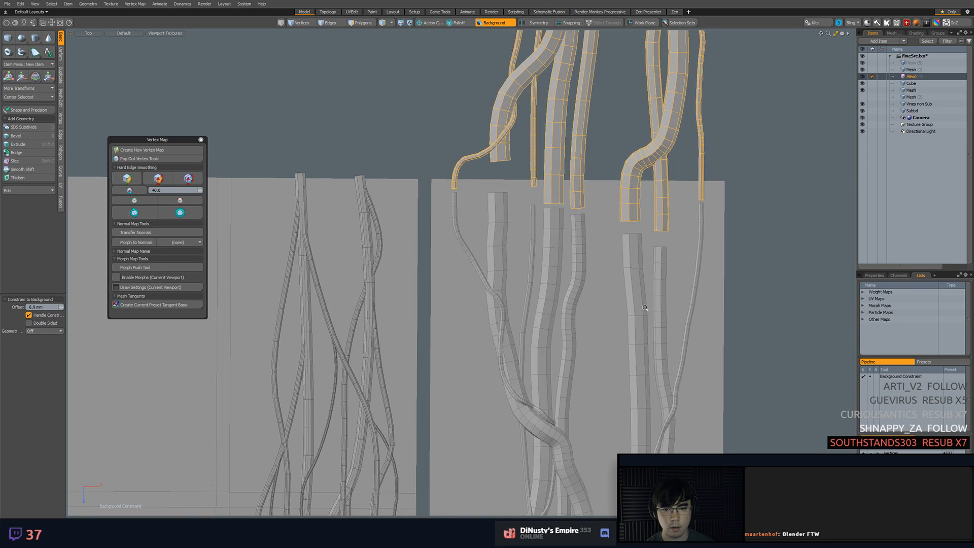
ctrl+alt+drag(644, 307, 512, 350)
alt+drag(513, 350, 568, 203)
click(566, 208)
click(575, 186)
key(3)
click(578, 189)
key(5)
click(577, 178)
key(3)
double_click(578, 180)
Extend the leftmost thick vine's lower end down past the strip's bottom edge
alt+drag(553, 483, 538, 339)
ctrl+alt+drag(538, 338, 616, 373)
key(1)
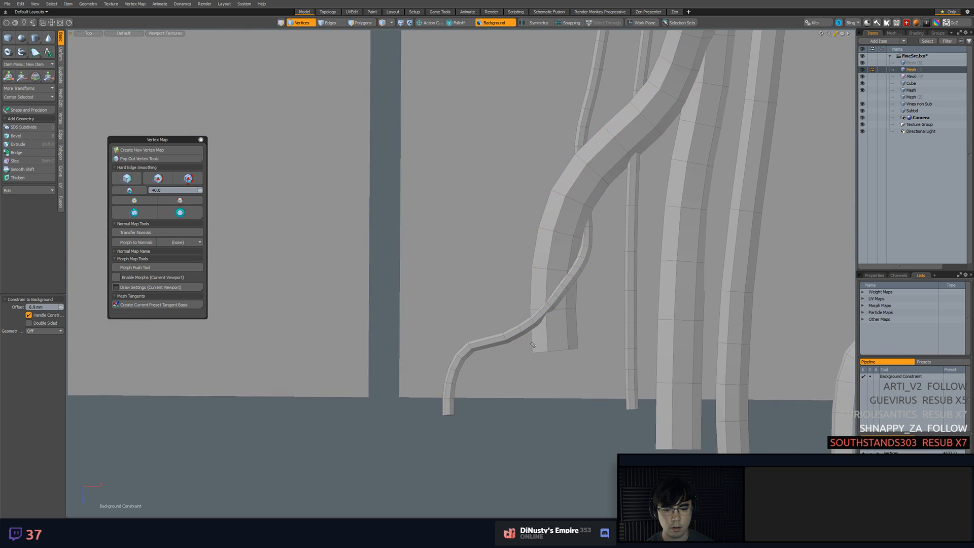
key(w)
drag(555, 388, 555, 457)
key(space)
click(624, 431)
Align the leftmost thick vine's upper end with its copy and shift the edge loop just below it to match
ctrl+alt+drag(627, 431, 607, 314)
alt+drag(606, 314, 607, 507)
alt+drag(607, 152, 607, 248)
ctrl+alt+drag(607, 249, 659, 256)
key(5)
key(1)
key(w)
drag(600, 221, 610, 232)
key(space)
key(2)
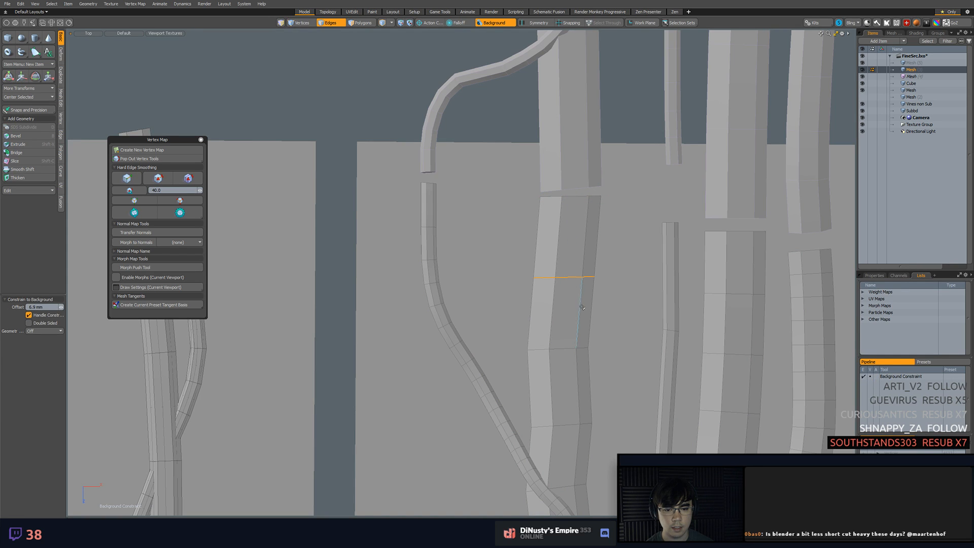
key(w)
drag(599, 311, 607, 313)
key(space)
click(569, 348)
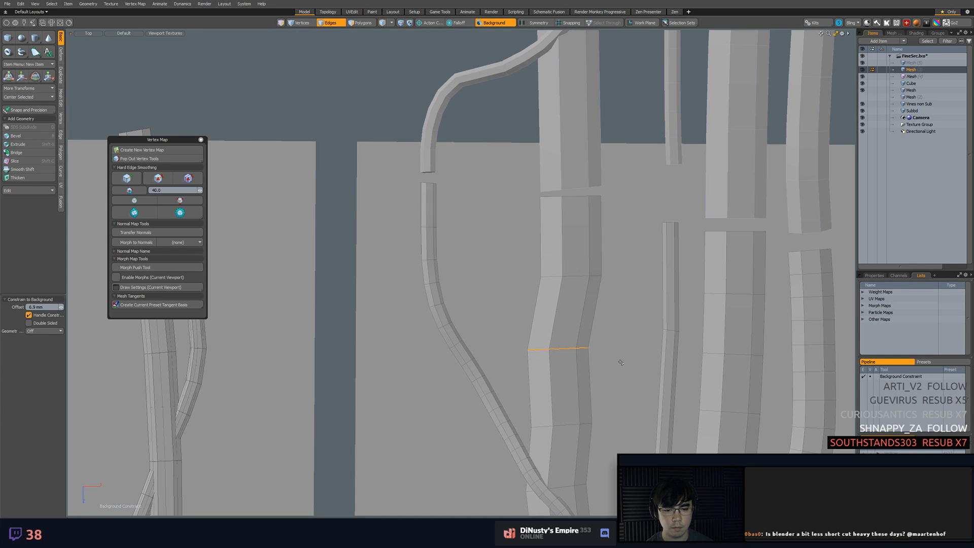
key(b)
drag(620, 362, 610, 362)
key(ctrl+z)
key(space)
Move the leftmost thick vine's next edge loop sideways so its upper section runs nearly straight
key(w)
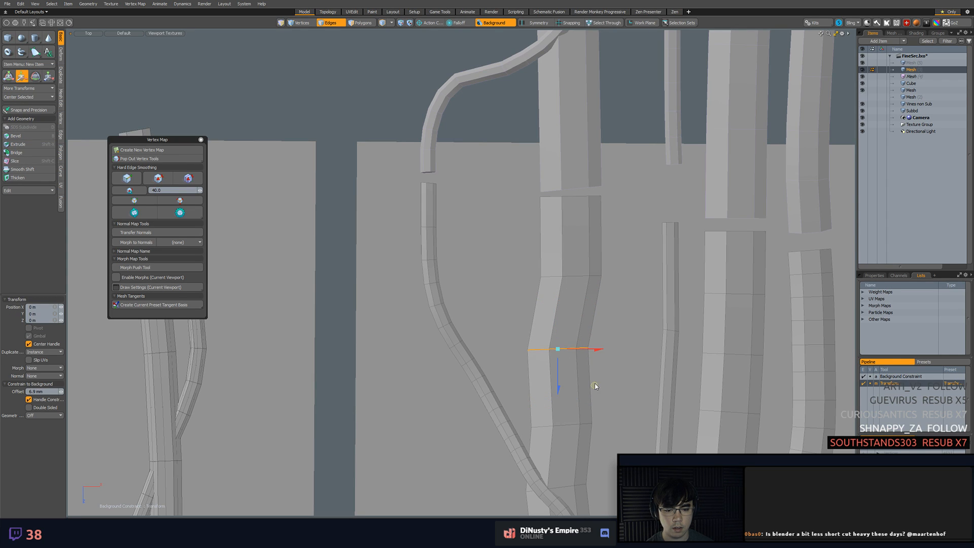
key(space)
key(1)
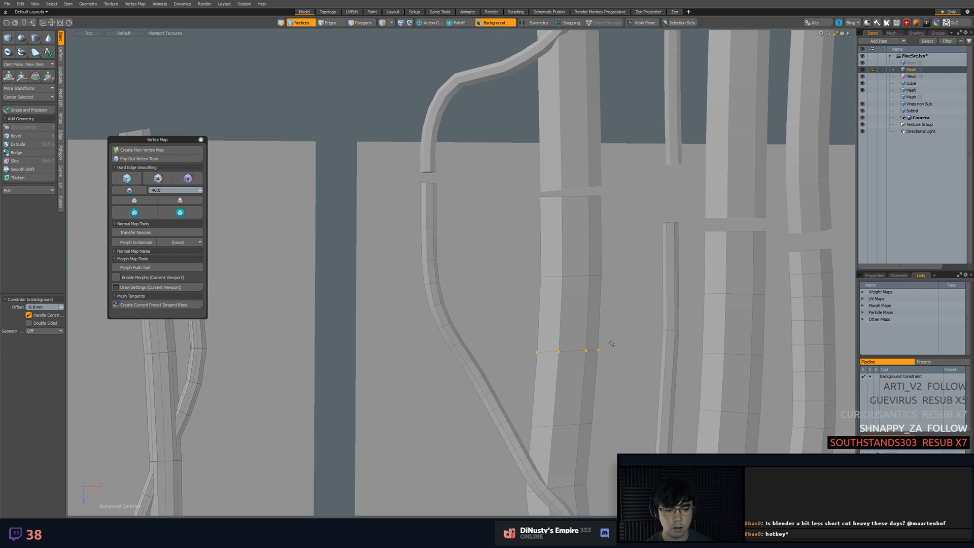
middle_drag(611, 341, 597, 281)
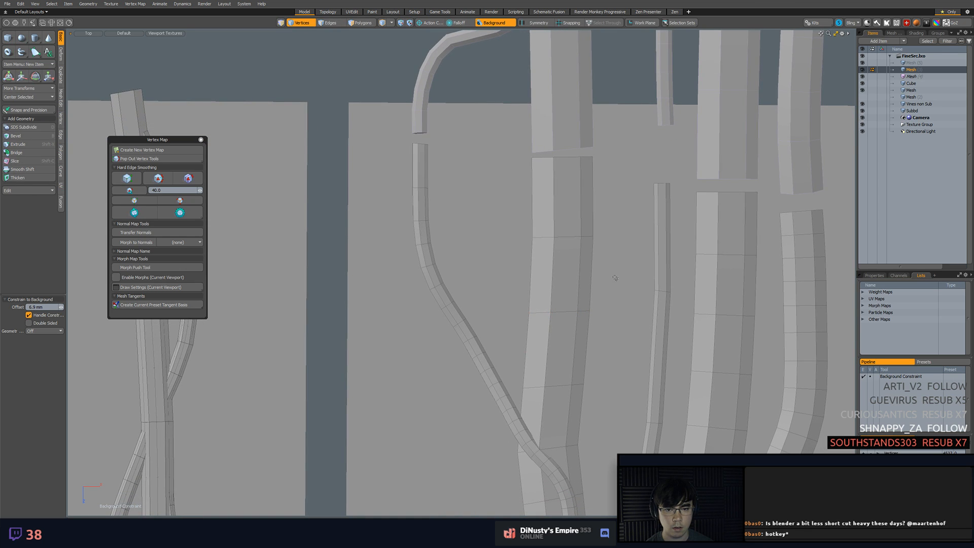
Examine the vine layout along the whole strip and the joins between the vines and their copies
scroll(621, 252, down, 1)
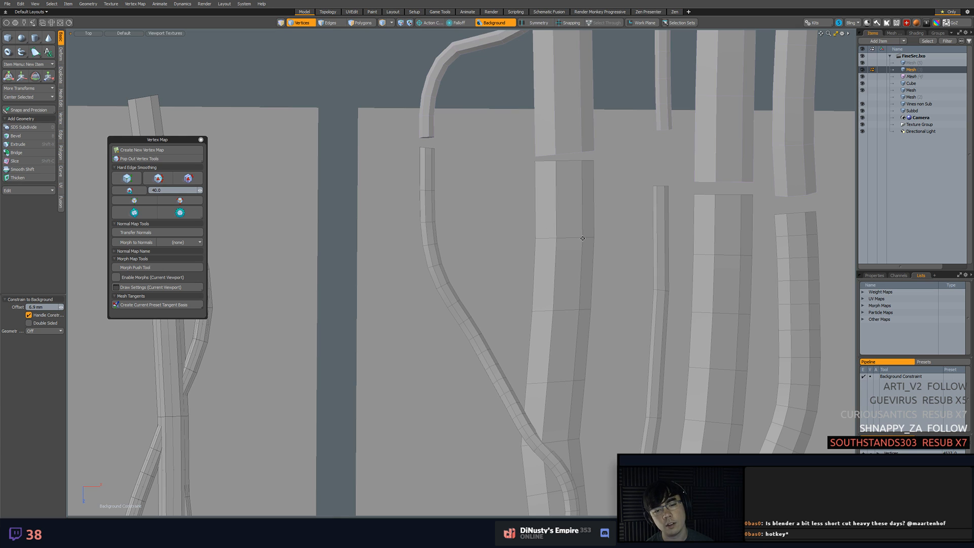
scroll(586, 238, down, 3)
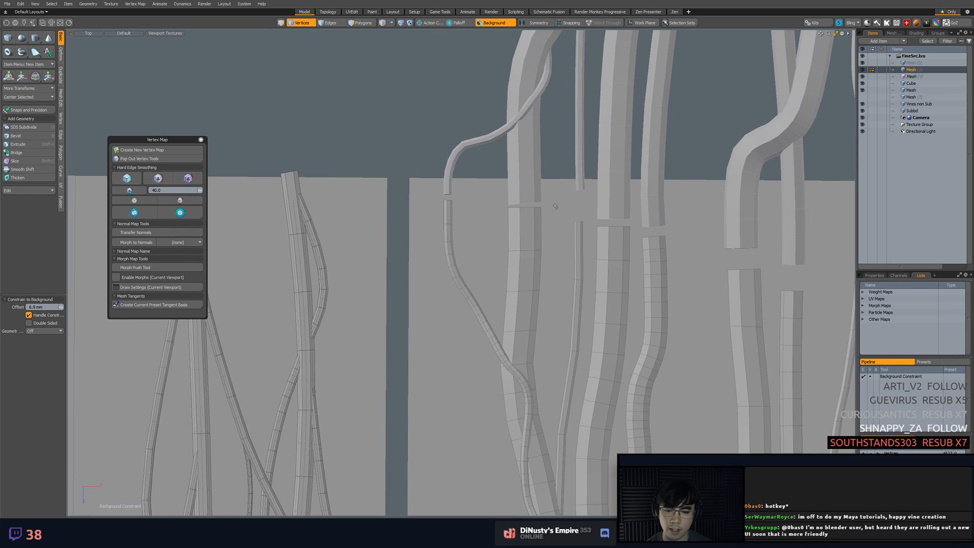
scroll(553, 215, down, 4)
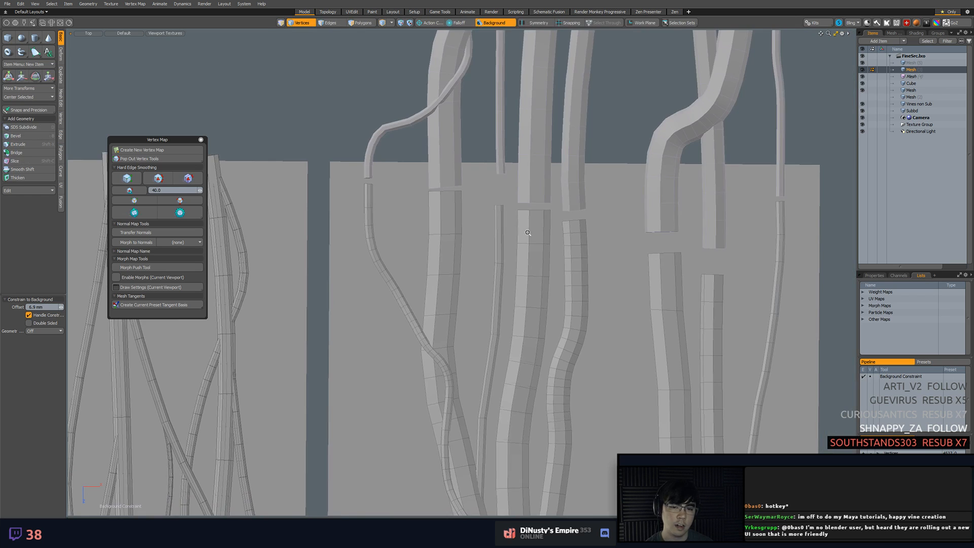
scroll(551, 225, down, 5)
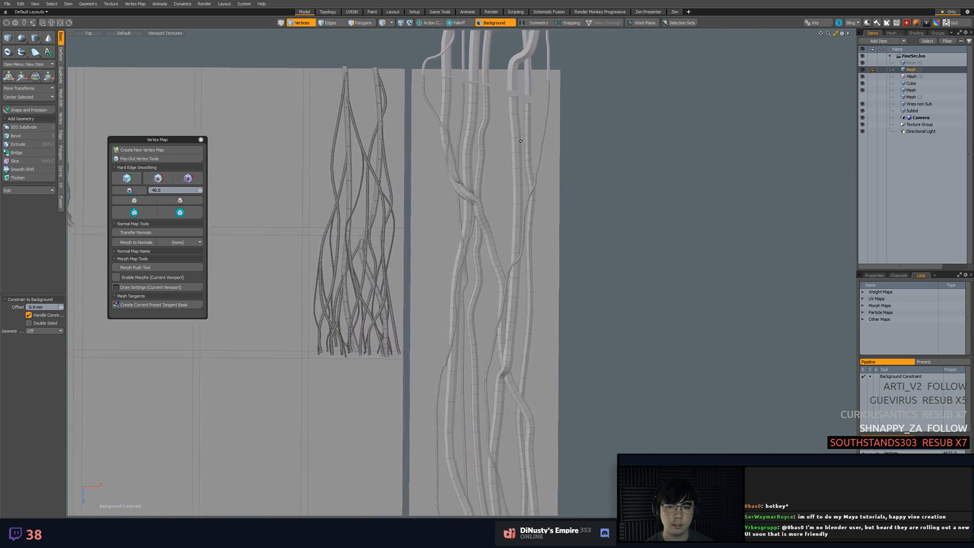
scroll(520, 168, down, 4)
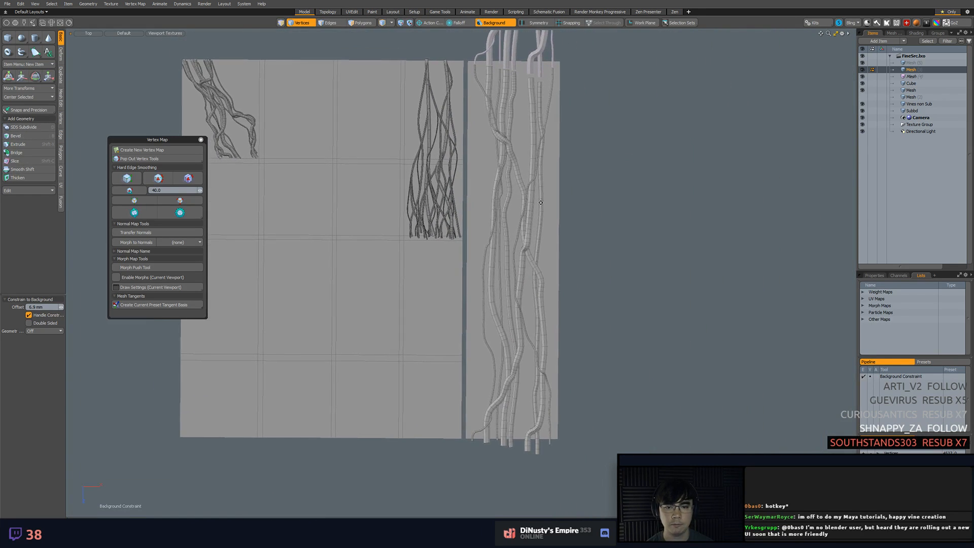
scroll(563, 228, down, 4)
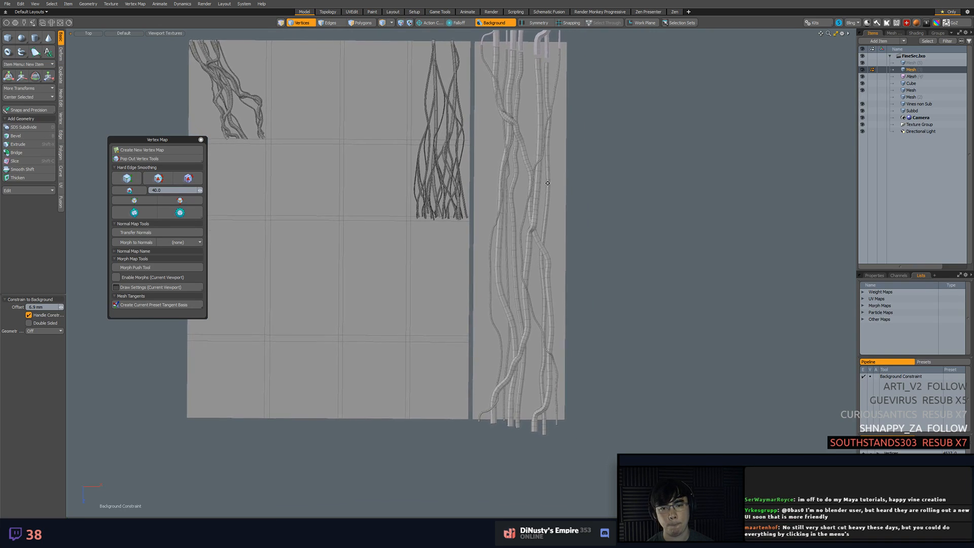
mouse_move(549, 241)
alt+shift+mouse_down()
mouse_move(543, 234)
mouse_move(537, 249)
alt+shift+mouse_up()
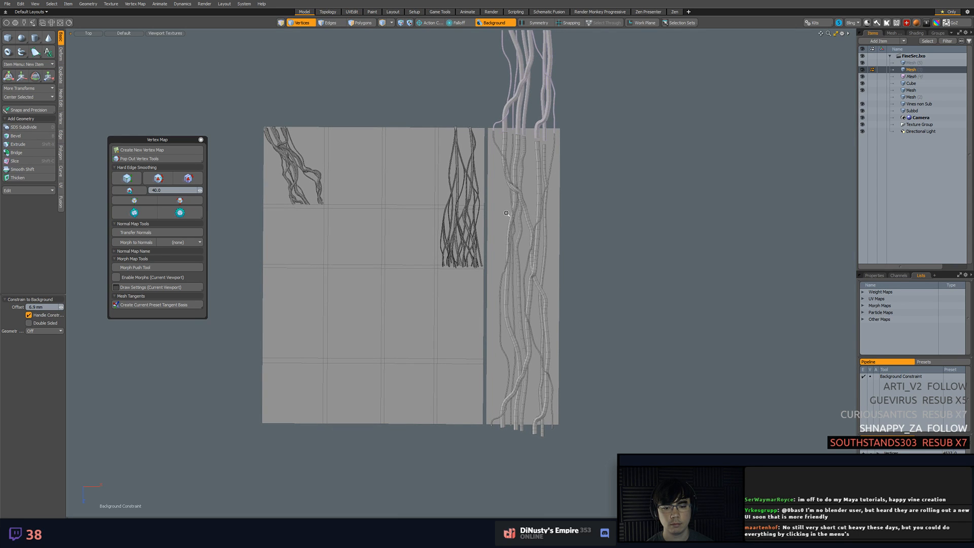
ctrl+alt+drag(493, 194, 524, 200)
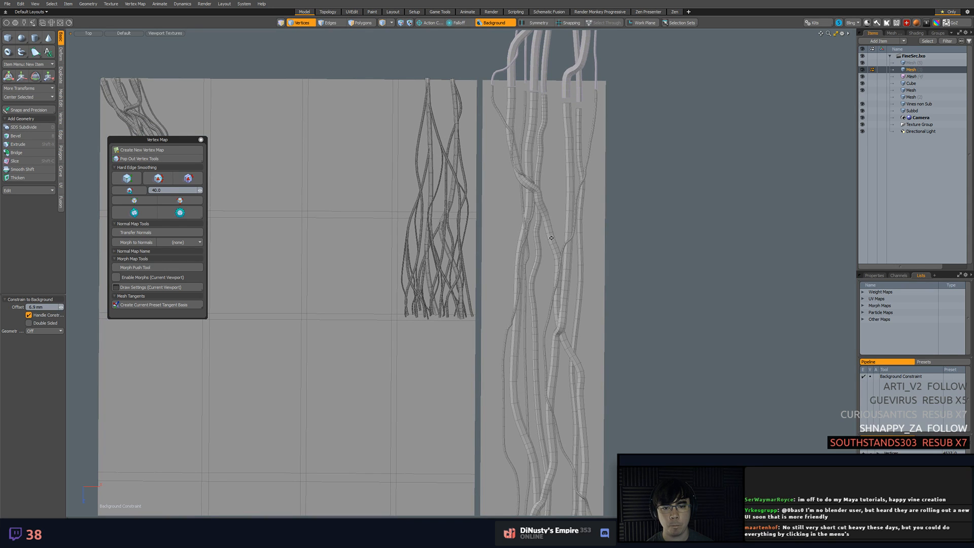
ctrl+alt+drag(552, 233, 498, 238)
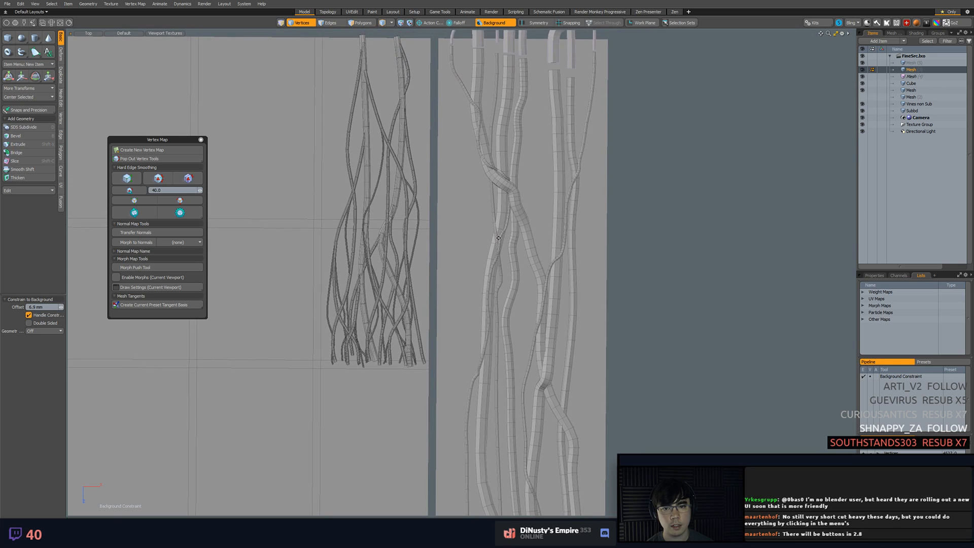
scroll(603, 188, down, 3)
alt+shift+drag(602, 188, 549, 84)
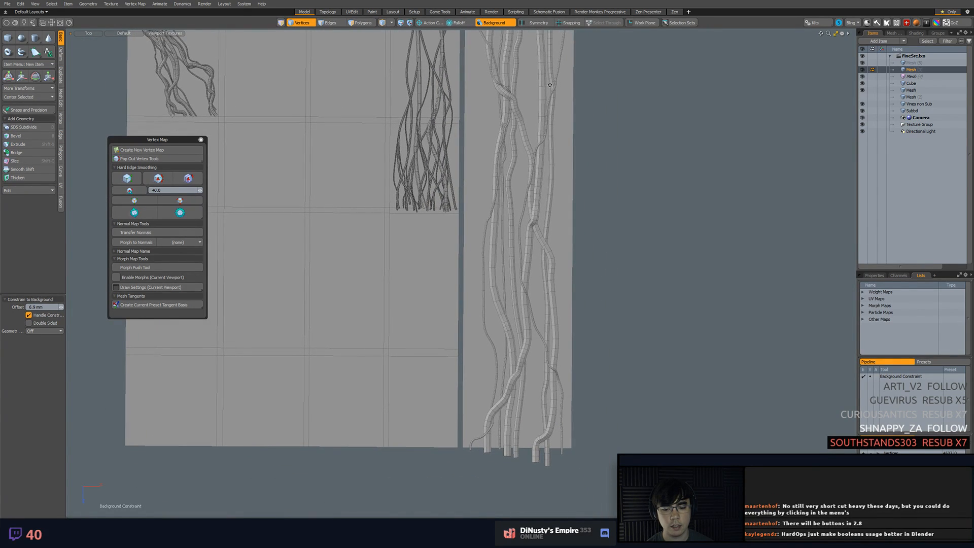
Delete the excess end segments of the long vines that overhang the strip's bottom edge
alt+shift+drag(511, 435, 504, 298)
scroll(519, 315, up, 6)
mouse_move(361, 367)
right_down()
mouse_move(603, 459)
mouse_move(811, 386)
mouse_move(365, 362)
right_up()
key(3)
right_drag(569, 413, 606, 367)
key(Delete)
mouse_move(652, 444)
right_down()
mouse_move(689, 361)
mouse_move(733, 378)
right_up()
key(Delete)
key(Delete)
key(Delete)
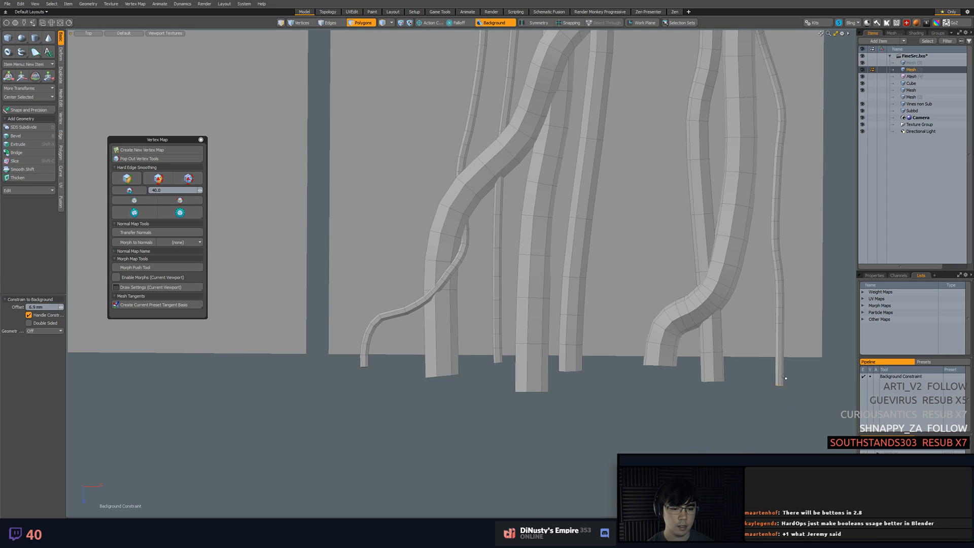
Flatten the lower-end vertices of all vines vertically onto one common level just below the strip
key(1)
mouse_move(343, 356)
right_down()
mouse_move(526, 448)
mouse_move(806, 366)
mouse_move(710, 363)
right_up()
key(y)
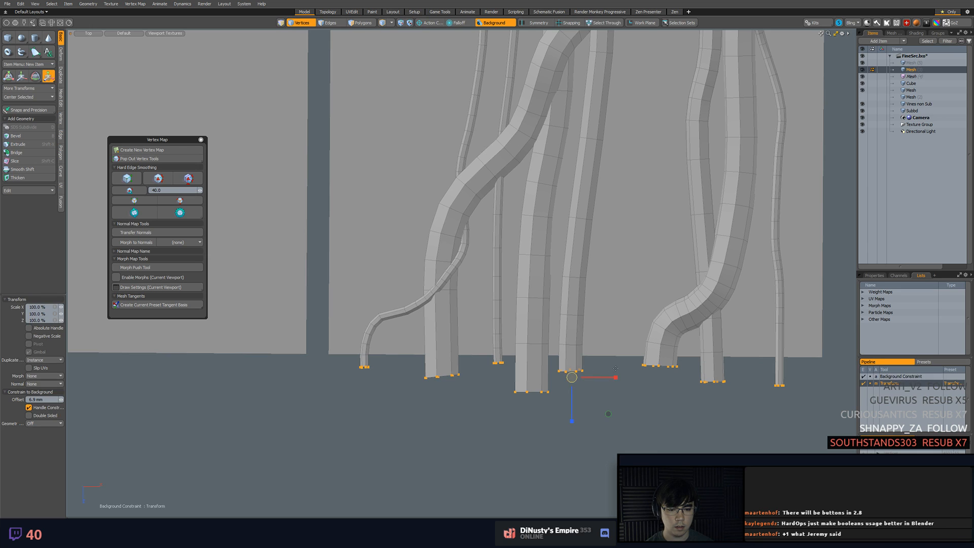
drag(567, 406, 572, 399)
key(w)
key(Escape)
Scale the upper-end vertices of all vines flat in Z, snapping them level with the copies' lower ends
ctrl+alt+drag(678, 355, 626, 348)
alt+shift+drag(629, 213, 636, 449)
ctrl+alt+drag(642, 304, 683, 347)
alt+shift+drag(682, 348, 639, 289)
ctrl+right_drag(475, 248, 484, 262)
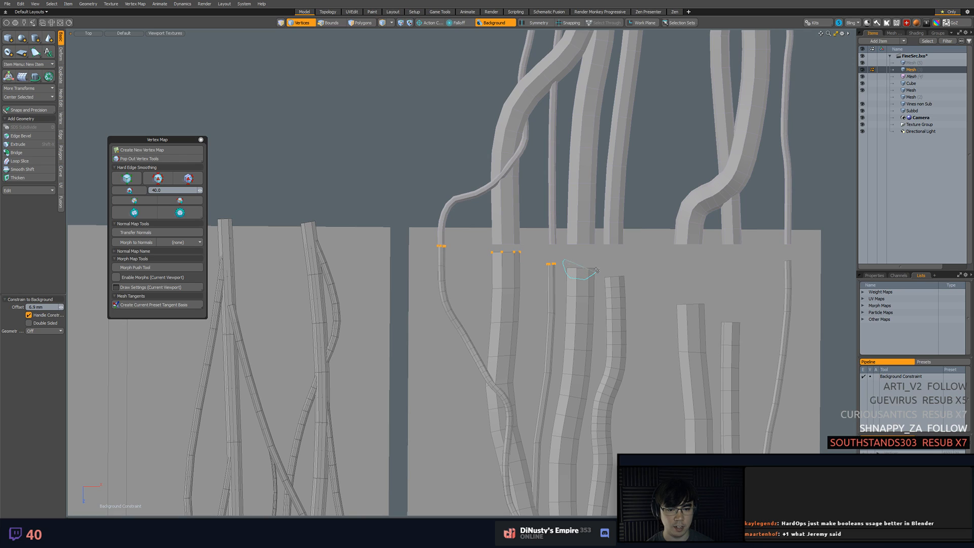
ctrl+right_drag(629, 278, 630, 278)
ctrl+right_drag(677, 304, 719, 292)
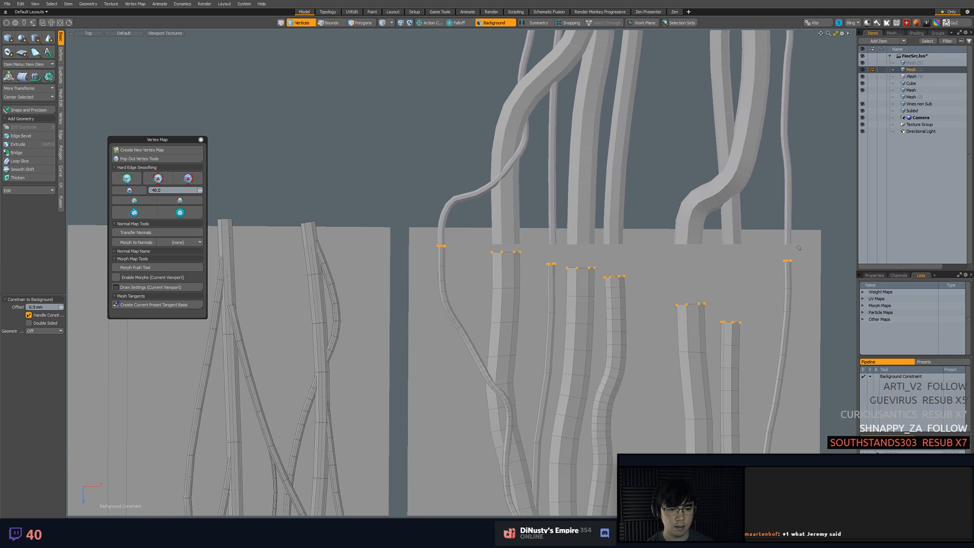
key(r)
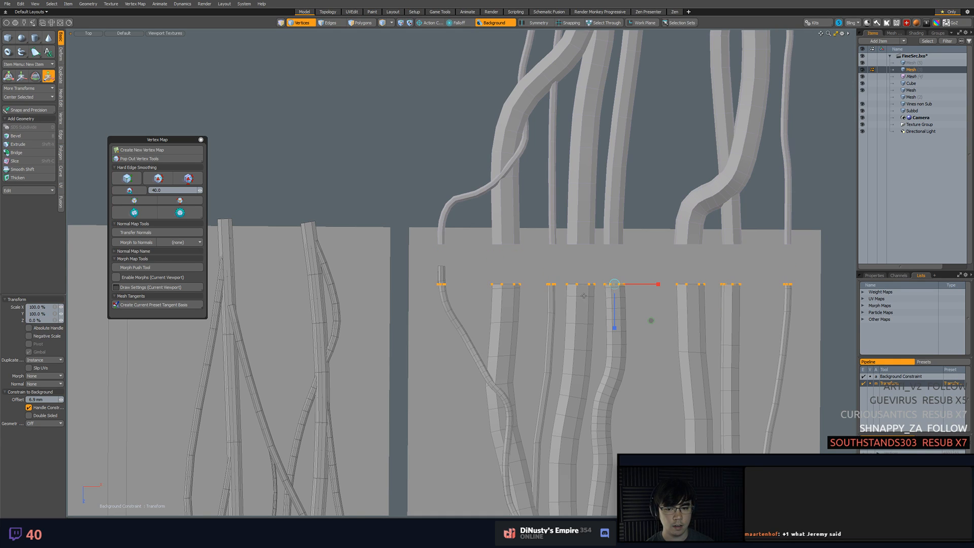
key(q)
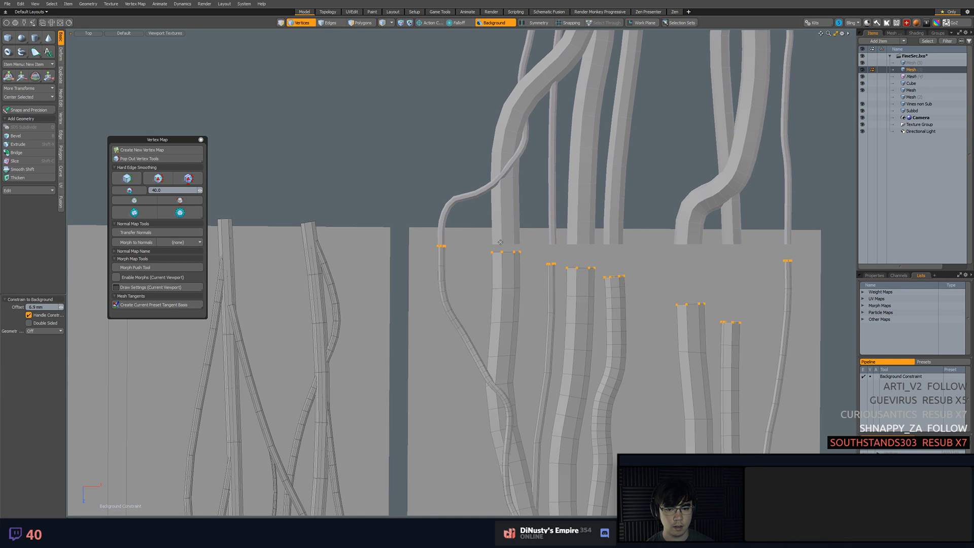
key(r)
key(x)
drag(501, 251, 502, 226)
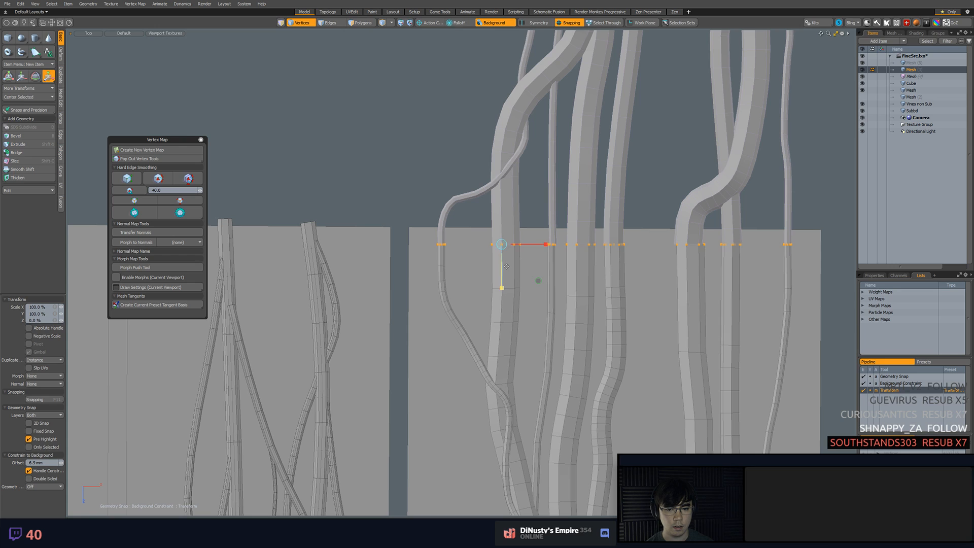
key(q)
key(Escape)
scroll(642, 235, up, 6)
scroll(578, 264, down, 1)
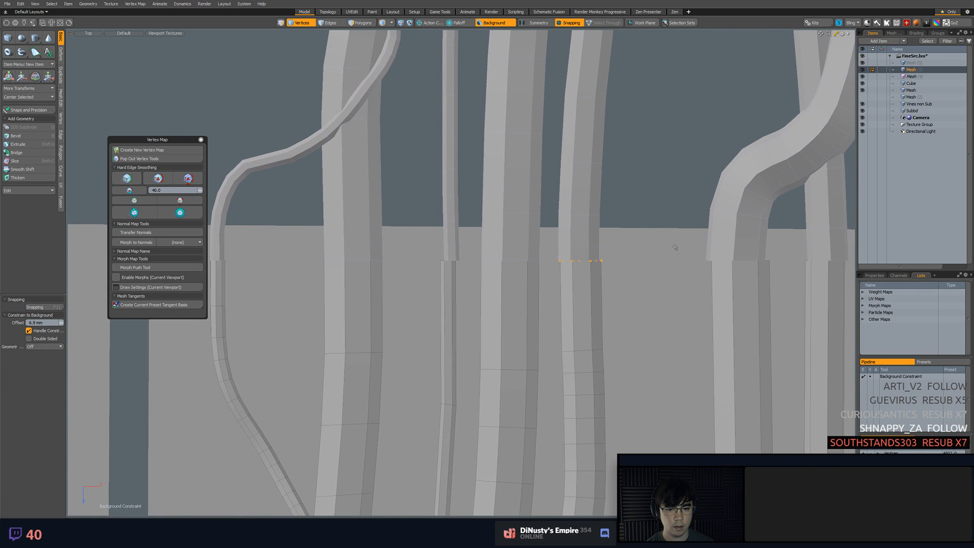
Drop the vertex transform and select the floating copied vine mesh as a whole item in the perspective view
key(w)
key(KP_Decimal)
alt+drag(587, 316, 510, 172)
key(q)
key(5)
click(500, 82)
scroll(500, 153, down, 5)
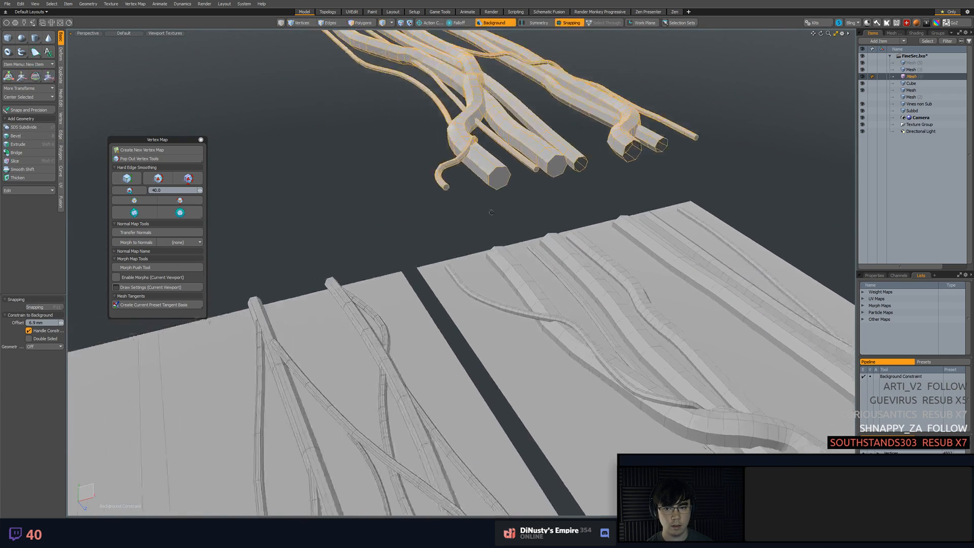
Try to lower the floating copied vines toward the strip with background constraint still enabled
alt+drag(506, 230, 494, 189)
key(w)
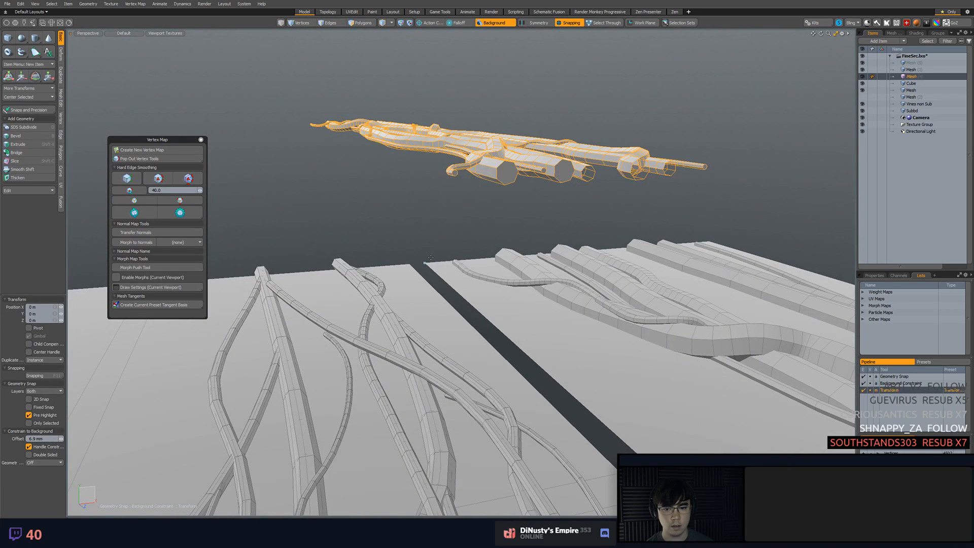
drag(425, 244, 423, 283)
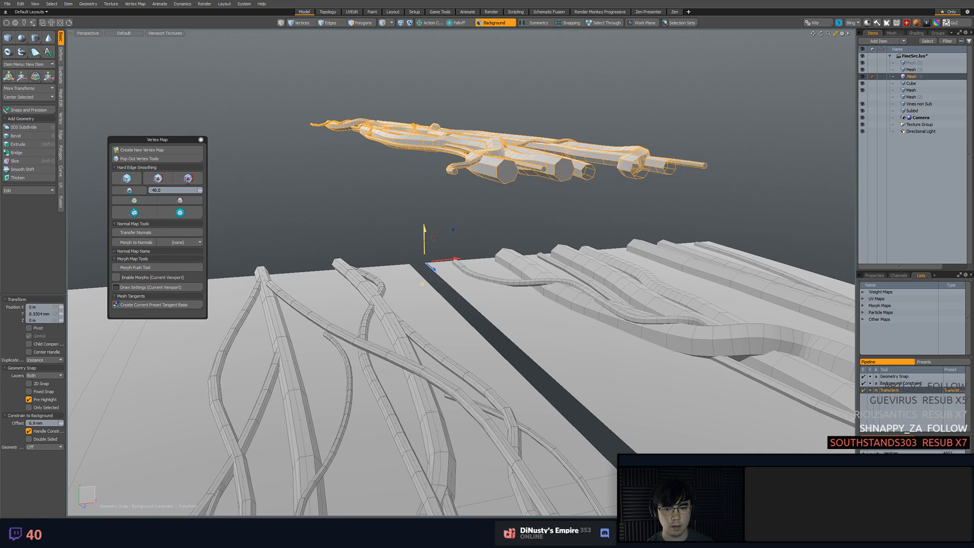
key(x)
alt+drag(500, 142, 534, 208)
click(506, 175)
drag(506, 176, 506, 229)
key(ctrl+z)
Turn off background constraint and lower the copied vine mesh in Y until it meets the original vines' upper ends
drag(507, 142, 483, 196)
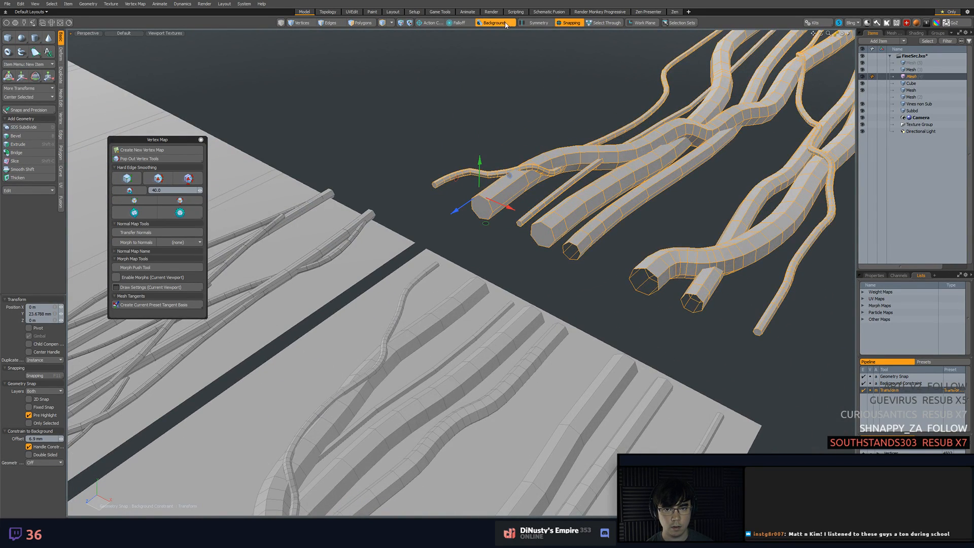
click(506, 24)
drag(482, 182, 490, 223)
key(q)
click(490, 223)
Examine the joins between the original vines and the lowered copies at the strip's upper edge
scroll(490, 223, up, 3)
alt+drag(528, 299, 477, 284)
click(506, 344)
scroll(502, 346, up, 2)
scroll(479, 265, down, 3)
scroll(478, 285, down, 3)
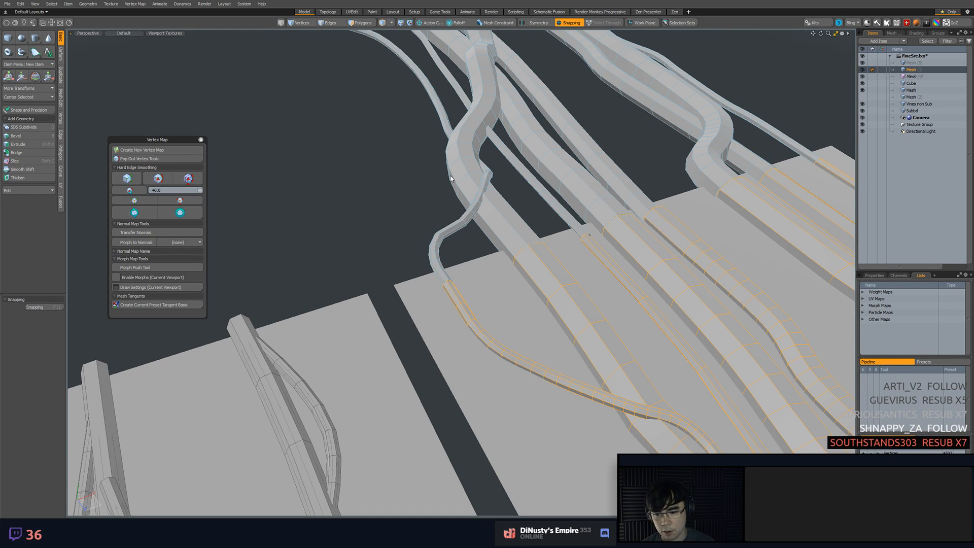
alt+drag(450, 178, 348, 262)
click(348, 261)
click(495, 261)
mouse_move(496, 261)
alt+mouse_down()
mouse_move(522, 278)
mouse_move(485, 259)
alt+mouse_up()
key(3)
click(515, 220)
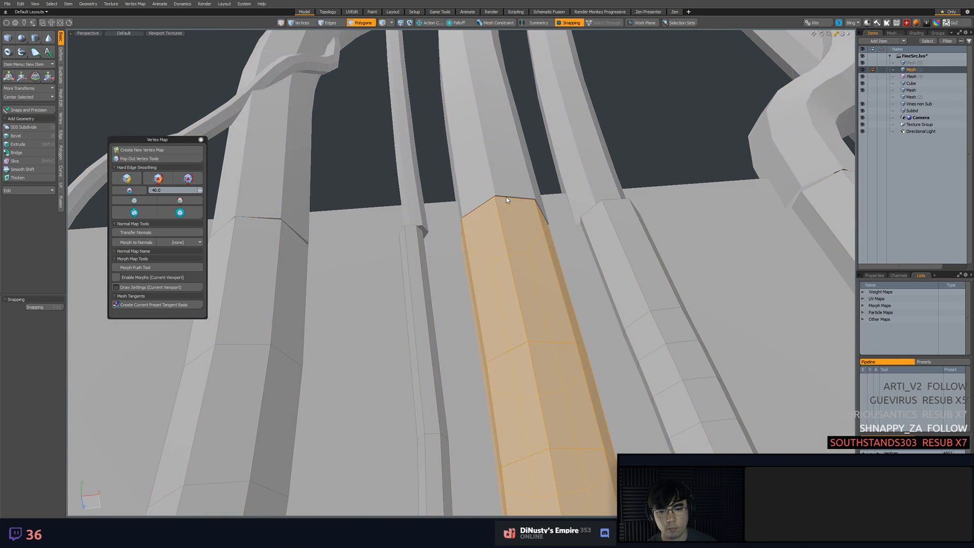
Inspect the edge segments running along the curved vines below the join
alt+drag(535, 234, 555, 284)
key(2)
click(507, 260)
shift+click(538, 366)
click(622, 376)
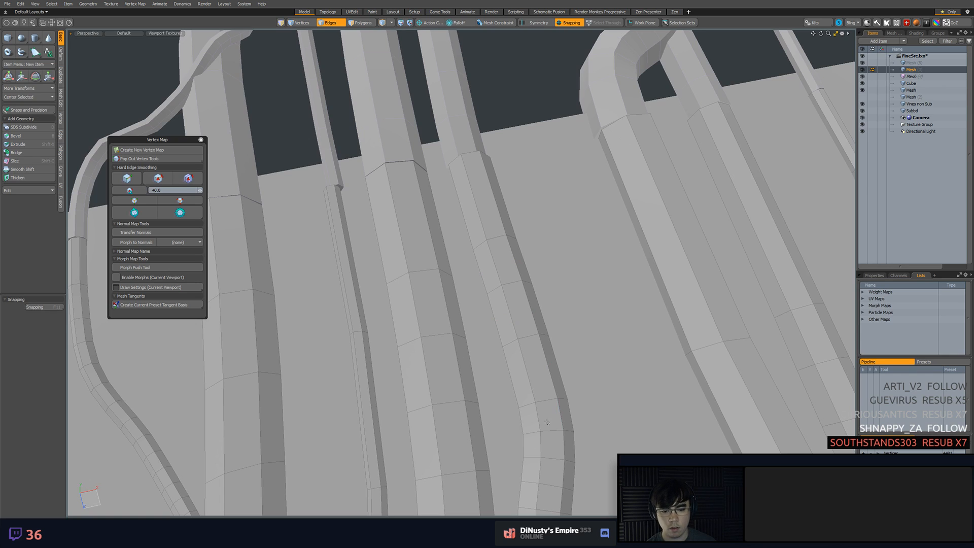
ctrl+alt+drag(547, 422, 573, 355)
click(573, 350)
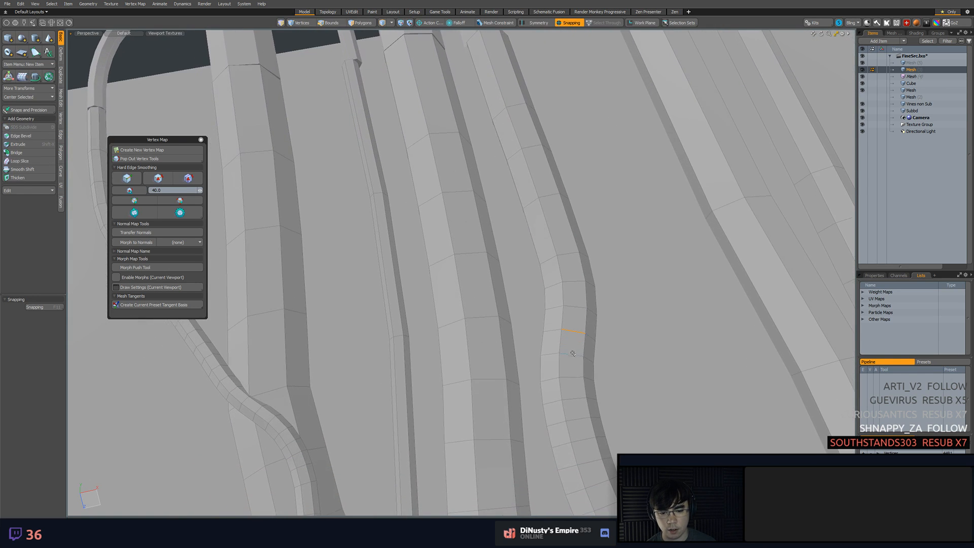
key(2)
click(678, 389)
click(595, 460)
alt+shift+drag(596, 460, 582, 339)
shift+click(601, 403)
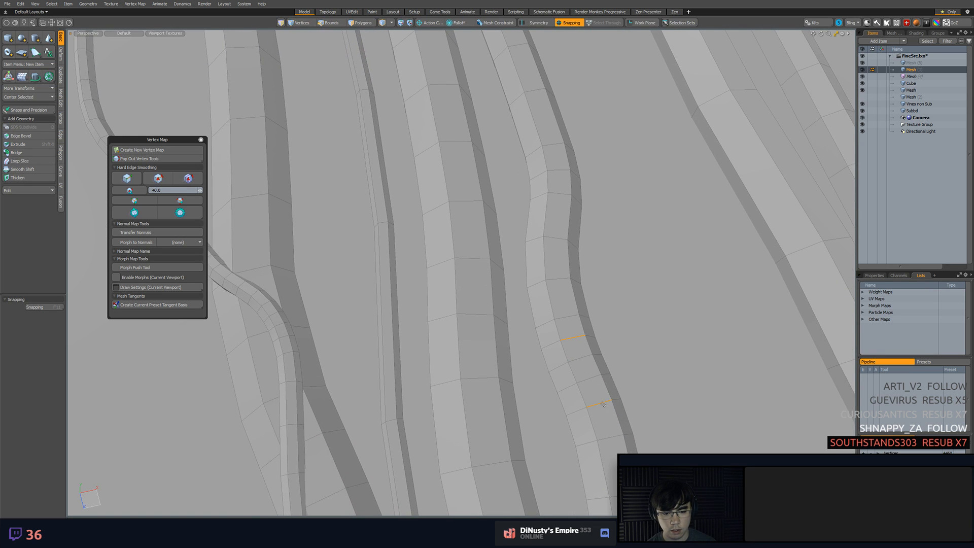
click(639, 342)
scroll(709, 389, down, 8)
alt+drag(709, 389, 505, 356)
scroll(580, 276, up, 6)
click(483, 307)
key(5)
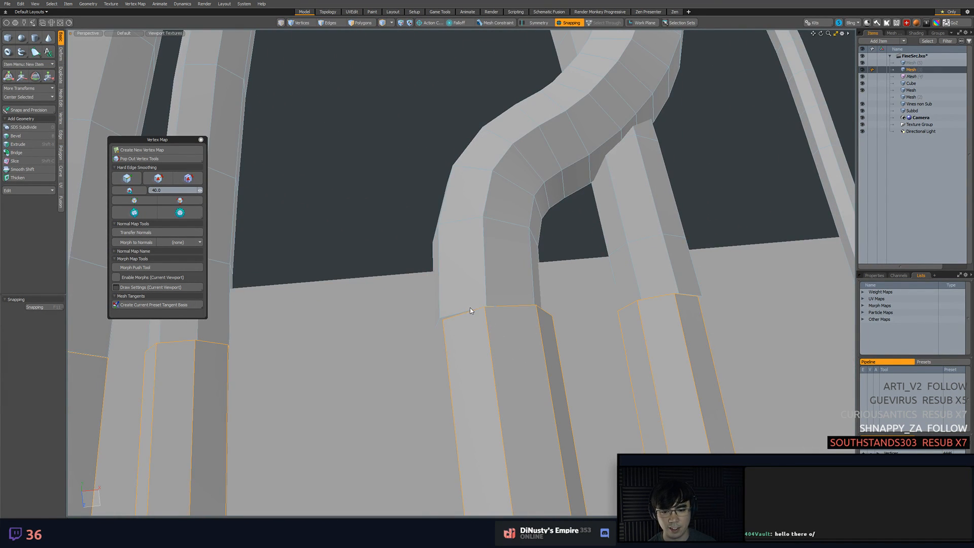
click(457, 311)
key(2)
key(5)
click(453, 315)
key(2)
double_click(462, 315)
key(w)
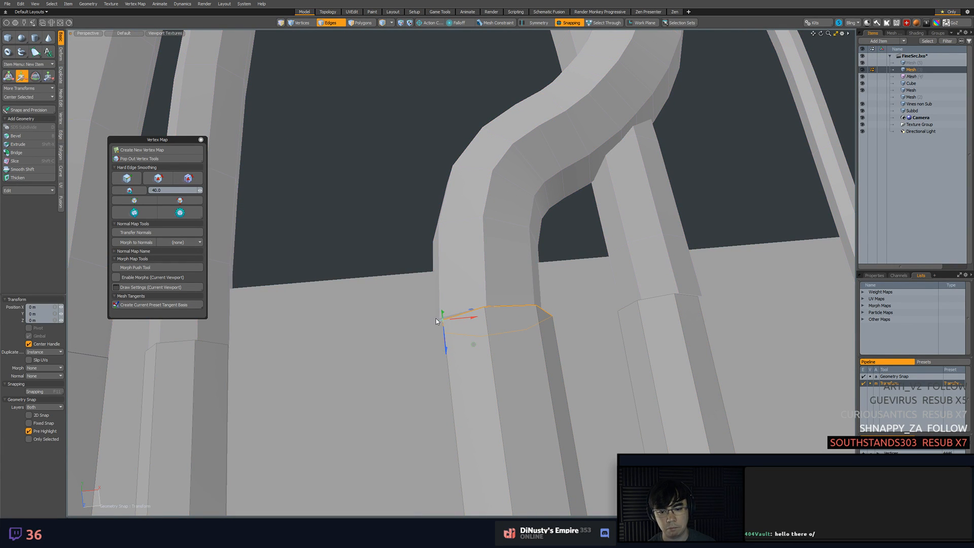
key(Escape)
Review the overall vine layout on the tall strip from the perspective and top views
scroll(491, 322, down, 6)
alt+drag(455, 292, 501, 235)
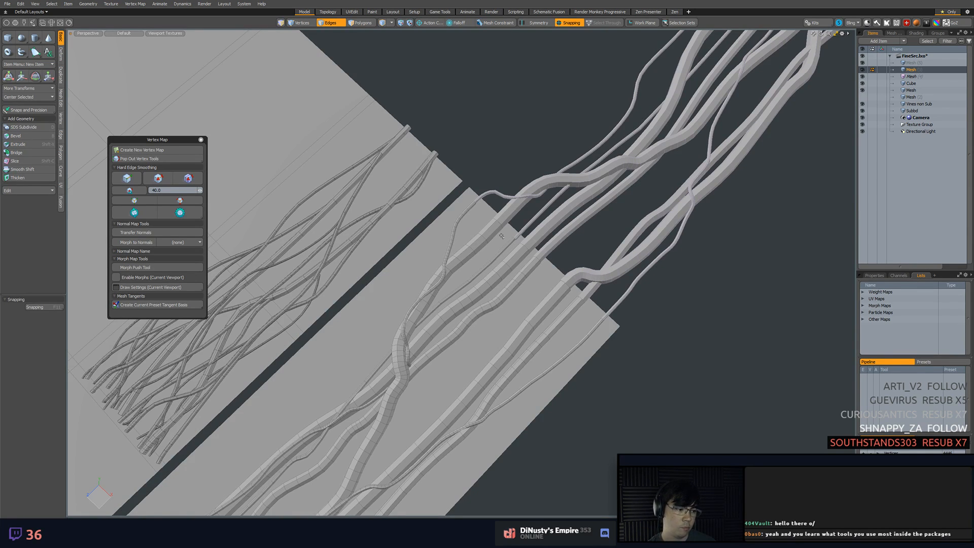
alt+drag(501, 236, 521, 195)
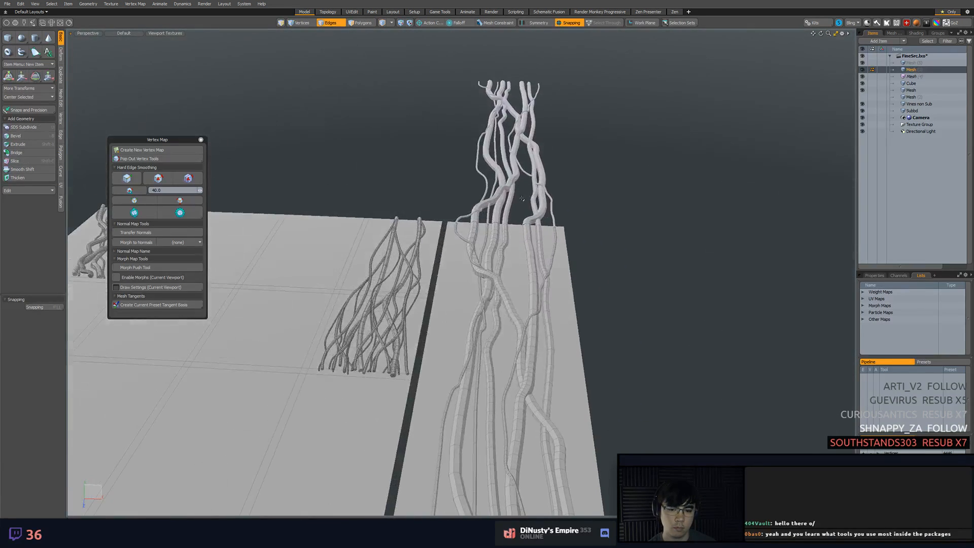
key(KP_1)
alt+shift+drag(568, 312, 574, 271)
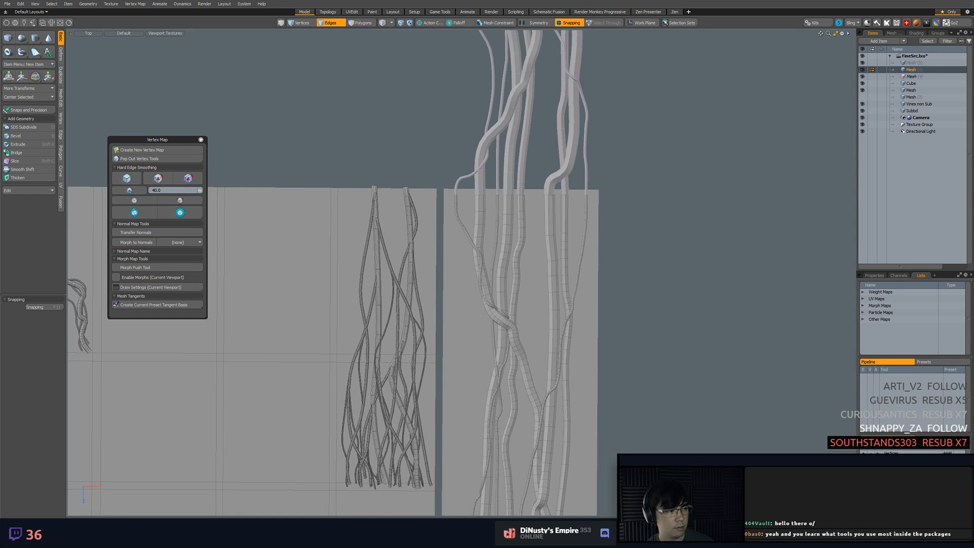
alt+shift+drag(525, 471, 760, 229)
ctrl+alt+drag(760, 228, 728, 231)
alt+shift+drag(728, 231, 756, 173)
alt+shift+drag(756, 172, 735, 304)
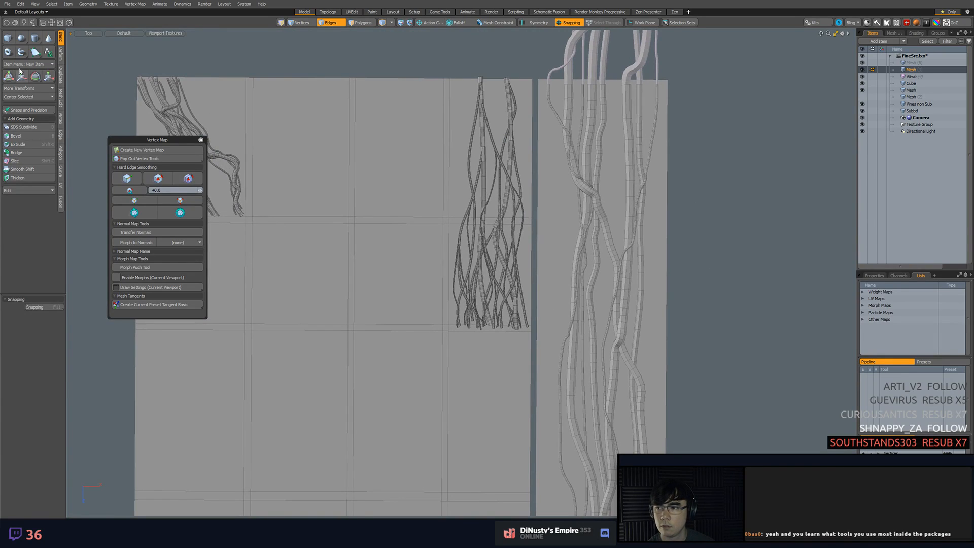
Make the empty mesh layer at the head of the item list active and save the scene
click(927, 64)
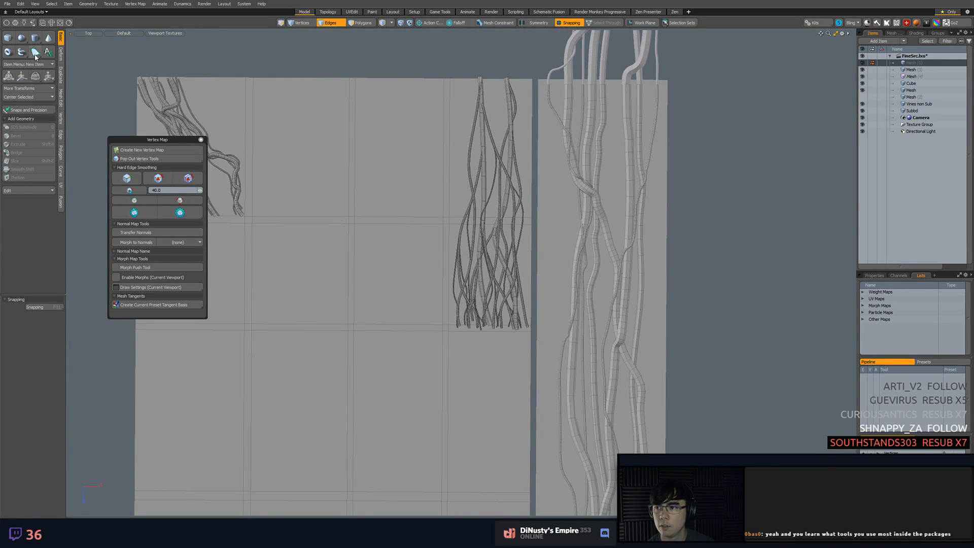
alt+shift+drag(412, 114, 418, 132)
key(ctrl+s)
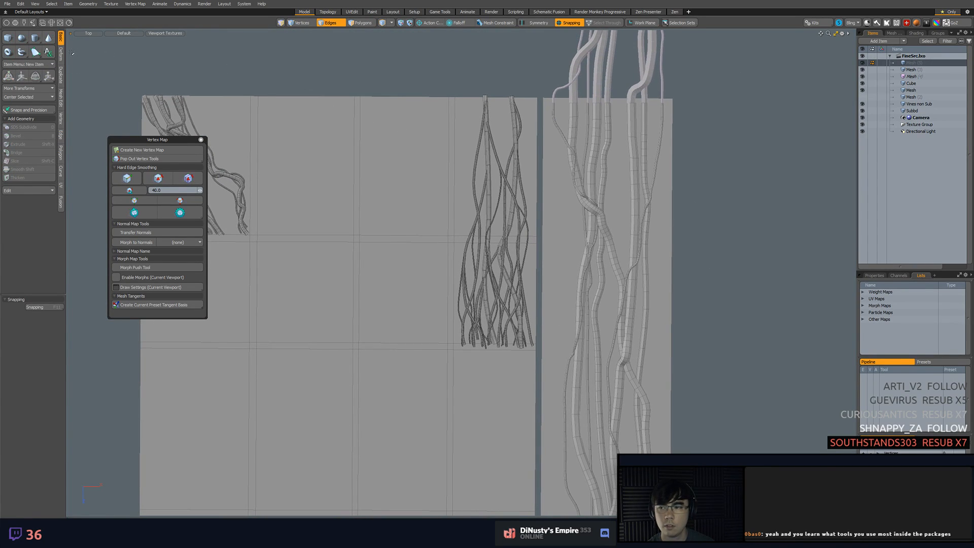
Try to lay a four-point tube down the strip with snapping and background constraint off
click(19, 52)
scroll(391, 142, up, 3)
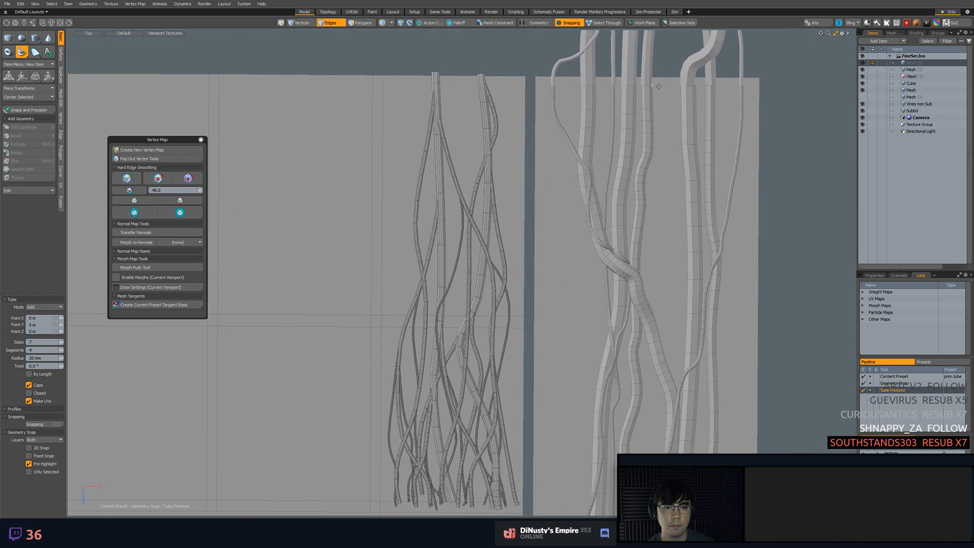
key(F11)
alt+shift+drag(654, 112, 645, 66)
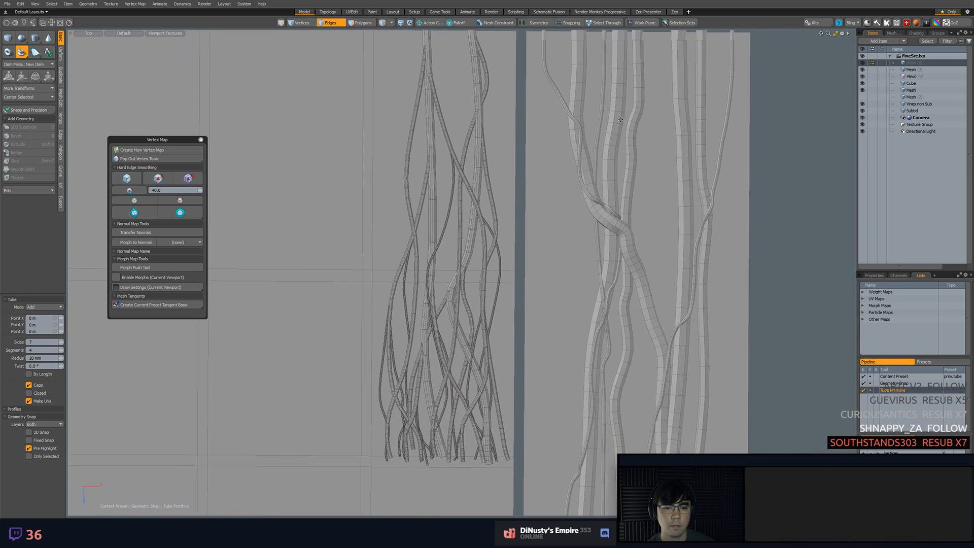
click(567, 154)
click(552, 212)
click(551, 302)
click(574, 362)
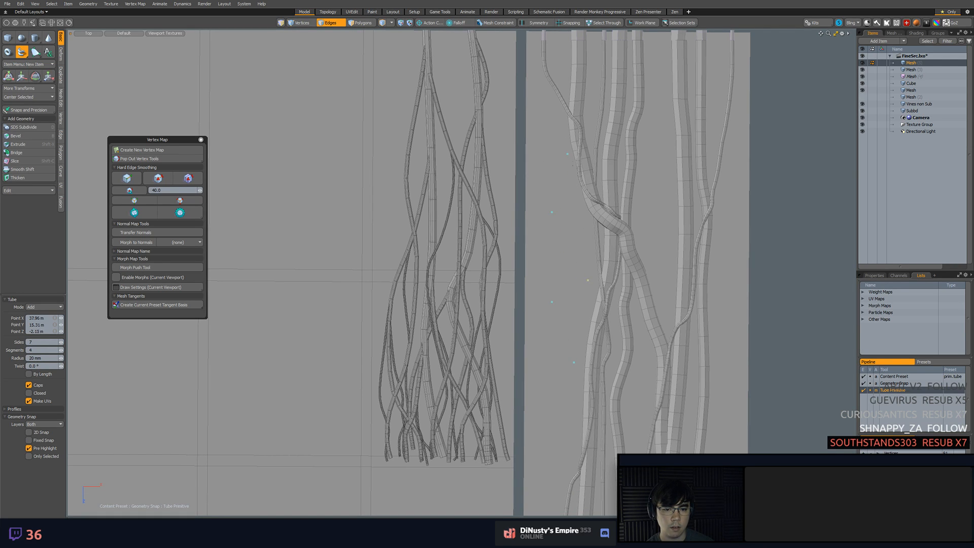
key(space)
key(2)
Enable background constraint and lay out a new thin tube vine from the strip's upper end down past its lower edge
click(497, 22)
alt+drag(646, 61, 626, 82)
click(612, 42)
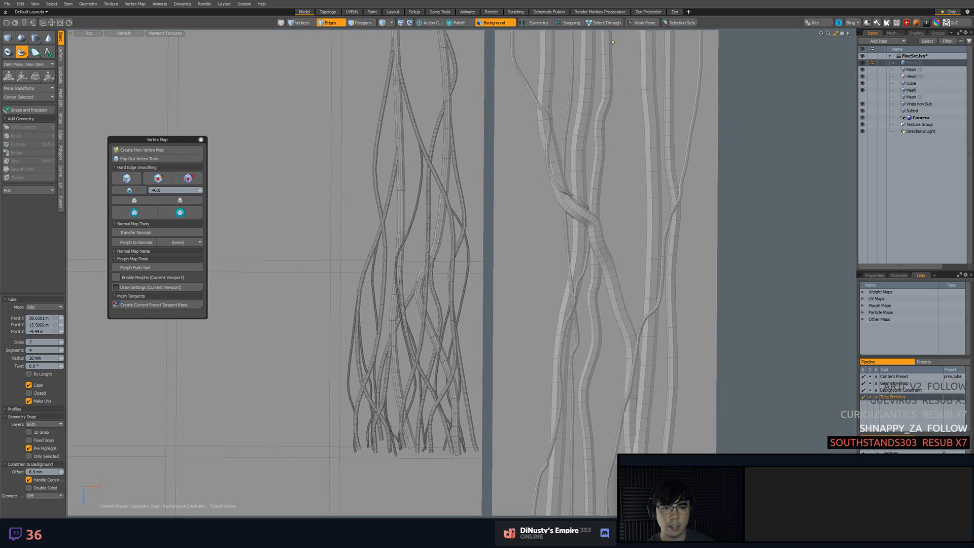
click(512, 273)
click(525, 371)
alt+drag(556, 443, 560, 344)
click(569, 410)
alt+drag(571, 417, 575, 285)
click(569, 386)
alt+drag(586, 367, 582, 331)
alt+drag(578, 483, 575, 293)
click(570, 368)
click(592, 424)
click(591, 484)
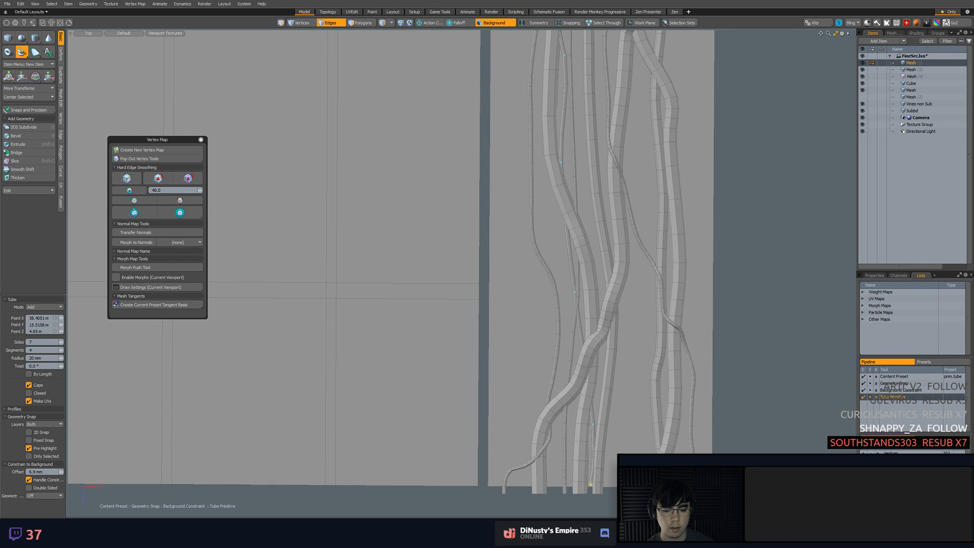
Place and adjust points so the new thin vine starts at the upper join line between two thick vines
scroll(618, 328, down, 5)
alt+drag(618, 328, 558, 304)
scroll(558, 285, up, 5)
scroll(654, 238, down, 7)
alt+drag(616, 360, 575, 80)
ctrl+alt+drag(608, 382, 581, 386)
alt+shift+drag(604, 105, 619, 304)
ctrl+alt+drag(620, 304, 706, 304)
alt+shift+drag(674, 415, 682, 324)
click(613, 337)
key(ctrl+z)
key(ctrl+z)
key(ctrl+z)
click(576, 338)
click(582, 314)
drag(576, 339, 580, 384)
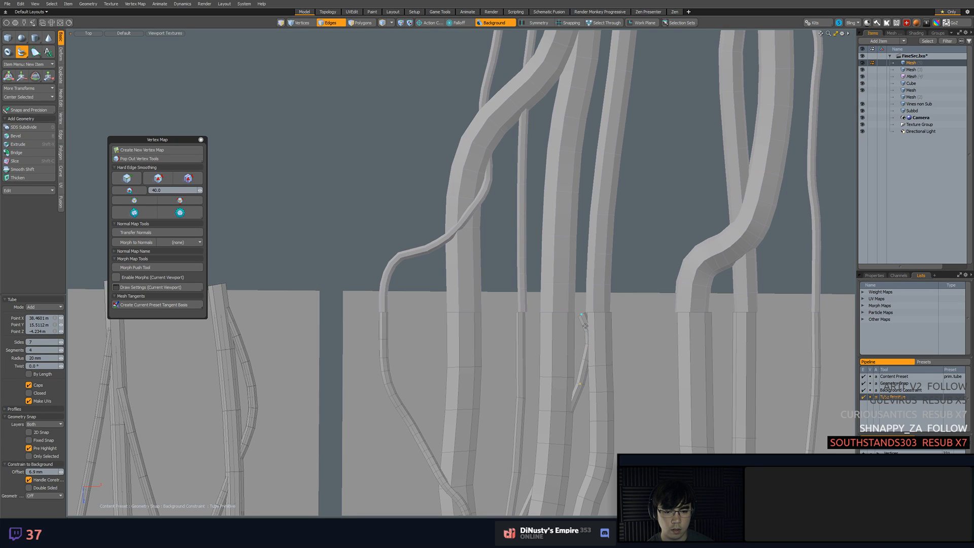
Reposition the new tube's upper points so it bows smoothly out toward the strip's side edge
drag(581, 315, 590, 237)
drag(575, 292, 561, 137)
alt+shift+drag(509, 334, 478, 146)
drag(434, 269, 443, 231)
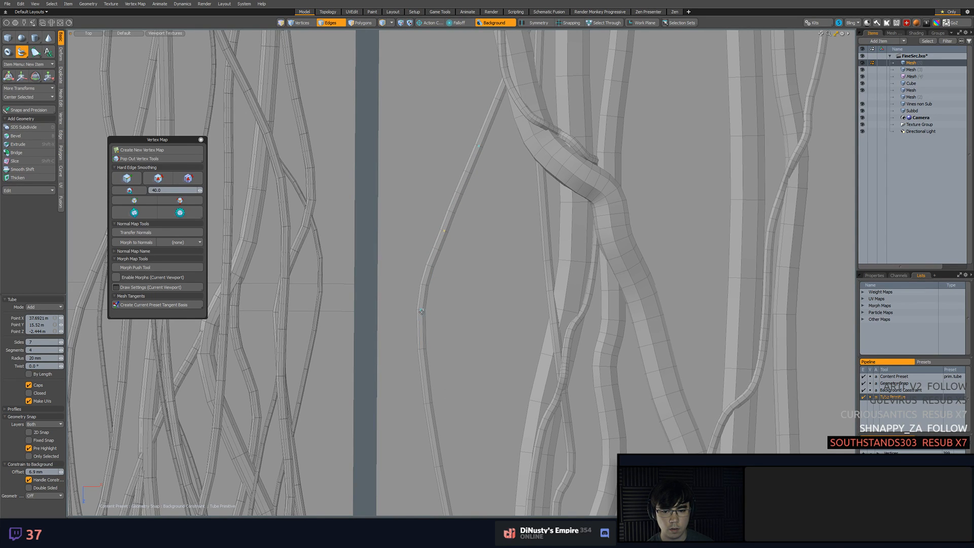
drag(422, 311, 423, 308)
alt+shift+drag(468, 320, 466, 219)
scroll(464, 274, down, 1)
drag(457, 300, 449, 308)
Reshape the new tube below its outer bend and add points where it rejoins the crossing vines
alt+shift+drag(465, 323, 459, 260)
drag(446, 336, 463, 334)
drag(480, 422, 469, 424)
alt+shift+drag(483, 390, 489, 359)
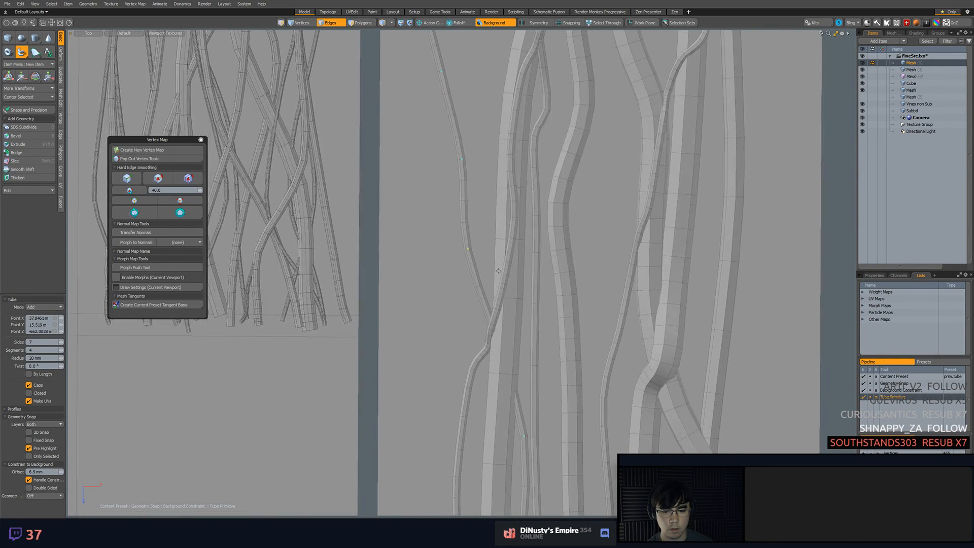
click(489, 298)
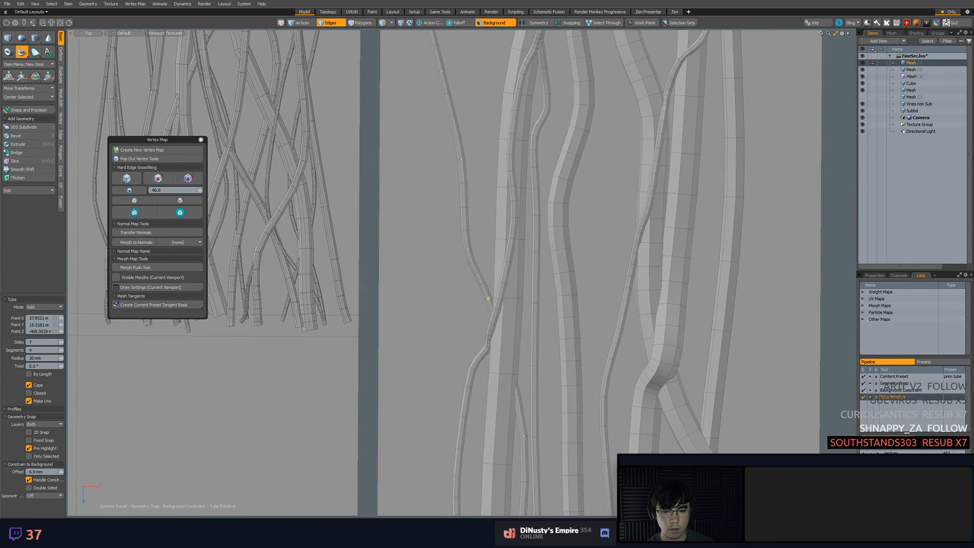
click(494, 304)
Adjust the tube's middle points and add another so it crosses over the adjacent thick vine
drag(494, 304, 519, 43)
scroll(524, 300, up, 1)
drag(522, 300, 520, 290)
alt+drag(530, 315, 535, 264)
drag(527, 292, 531, 284)
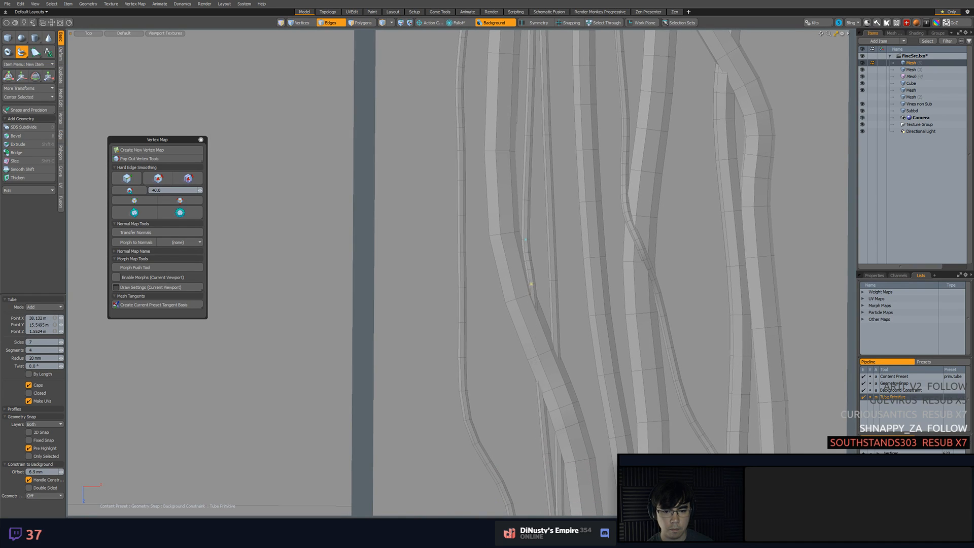
drag(521, 324, 541, 225)
click(518, 343)
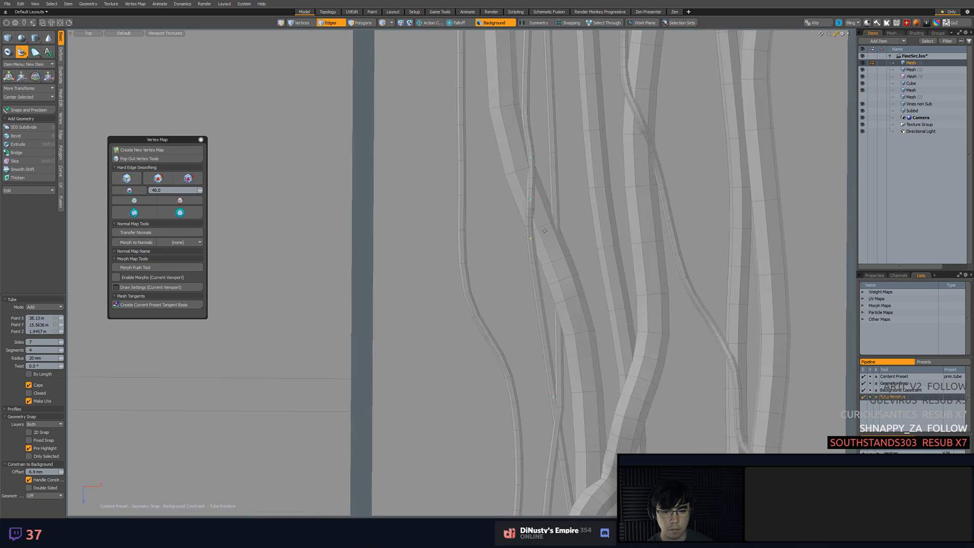
Add closely spaced points to the new tube where it meets the thin vine below the thick-vine crossing
click(539, 269)
alt+drag(539, 268, 530, 248)
click(527, 233)
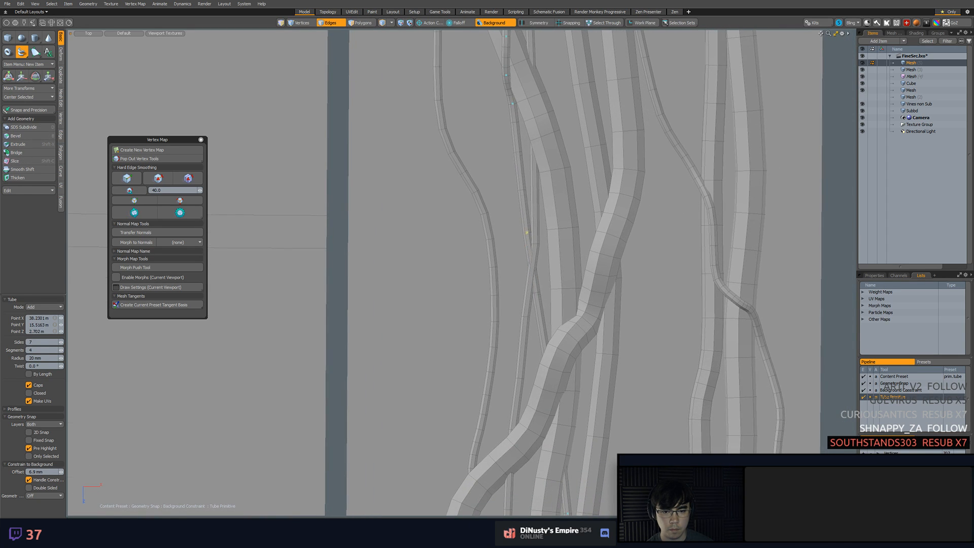
click(528, 252)
click(532, 270)
click(536, 293)
Shift the new tube's lower points so it passes under the diagonal thick vine and drops between two straight vines
alt+drag(545, 326, 557, 253)
click(560, 242)
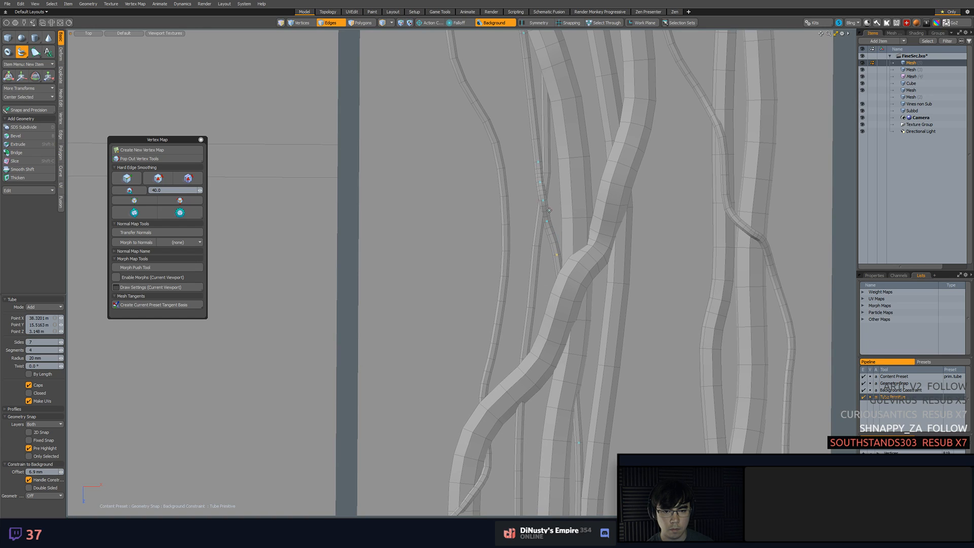
mouse_move(546, 220)
mouse_down()
mouse_move(544, 195)
mouse_move(549, 224)
mouse_up()
middle_drag(548, 223, 546, 107)
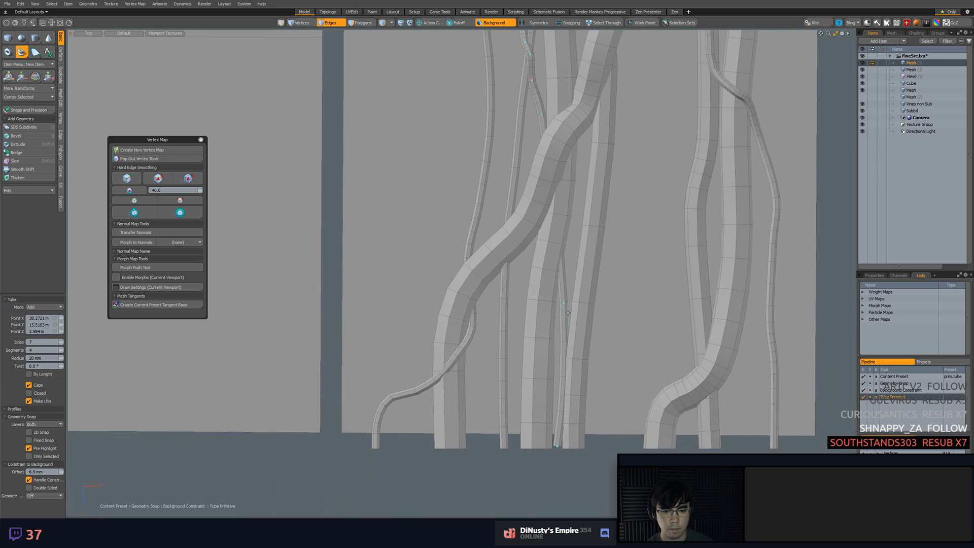
drag(564, 306, 559, 303)
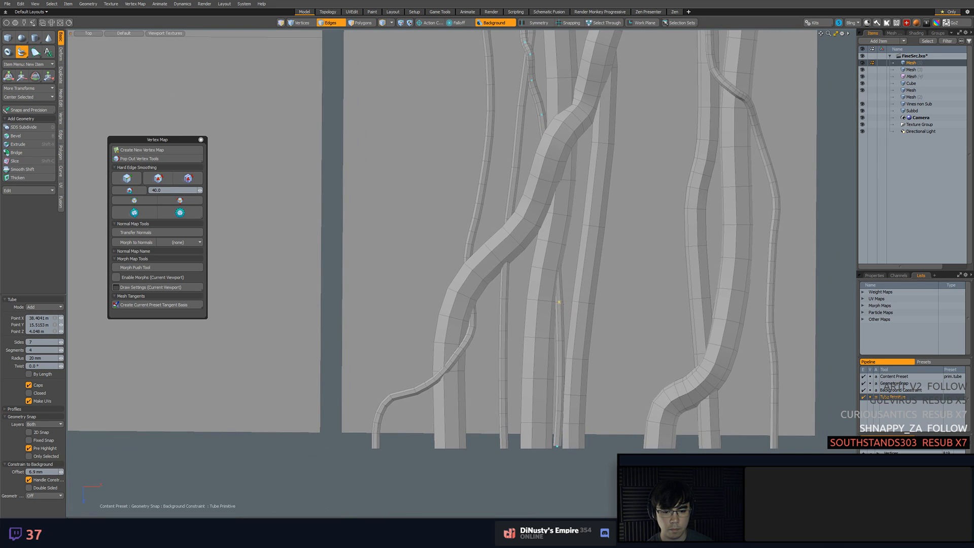
Flatten the new tube's bottom end vertices and snap them level with the neighbouring vine ends
middle_drag(590, 311, 588, 153)
scroll(503, 288, up, 5)
key(1)
click(504, 287)
click(501, 272)
drag(487, 278, 508, 280)
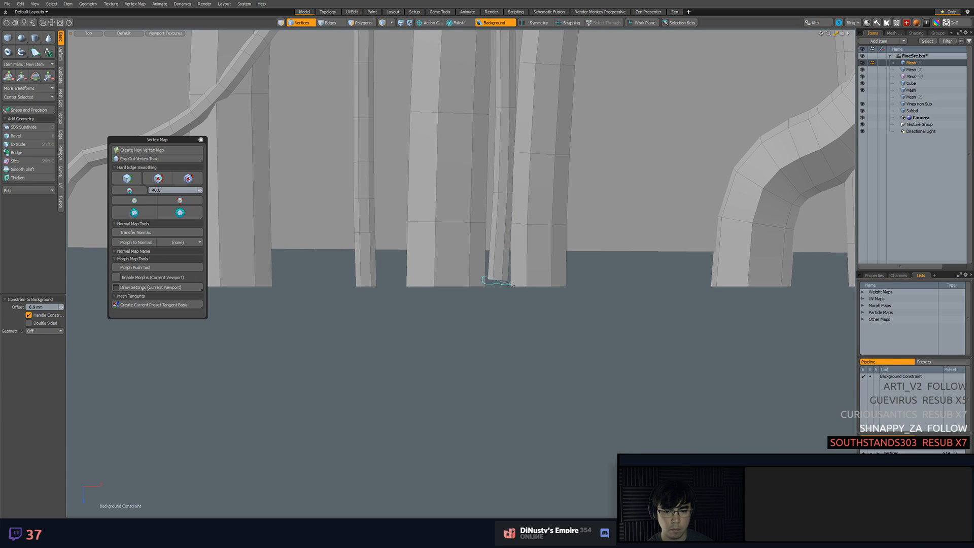
key(r)
key(w)
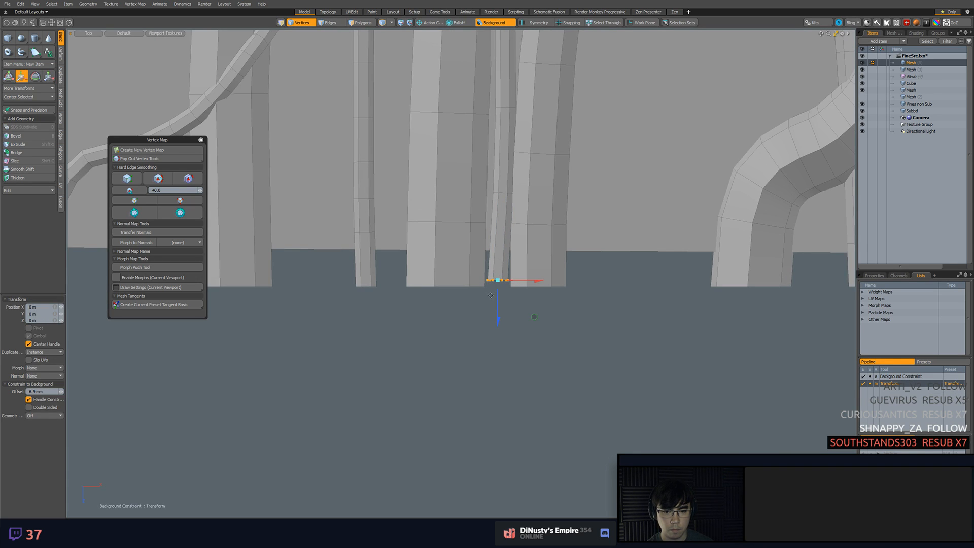
key(F11)
drag(488, 278, 484, 284)
key(q)
Cut the finished tube's polygons and paste them into the mesh item holding the other vines
scroll(533, 292, down, 5)
key(3)
double_click(533, 256)
key(ctrl+x)
key(5)
click(513, 265)
key(3)
key(ctrl+v)
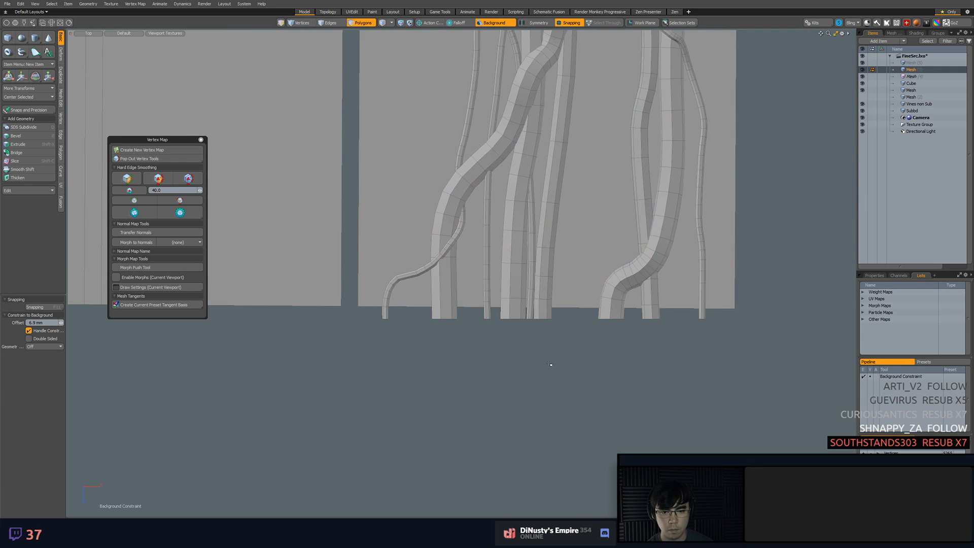
Remove the two closely spaced edge loops just below the new tube's top end
scroll(551, 369, down, 8)
scroll(555, 256, up, 5)
scroll(556, 257, up, 10)
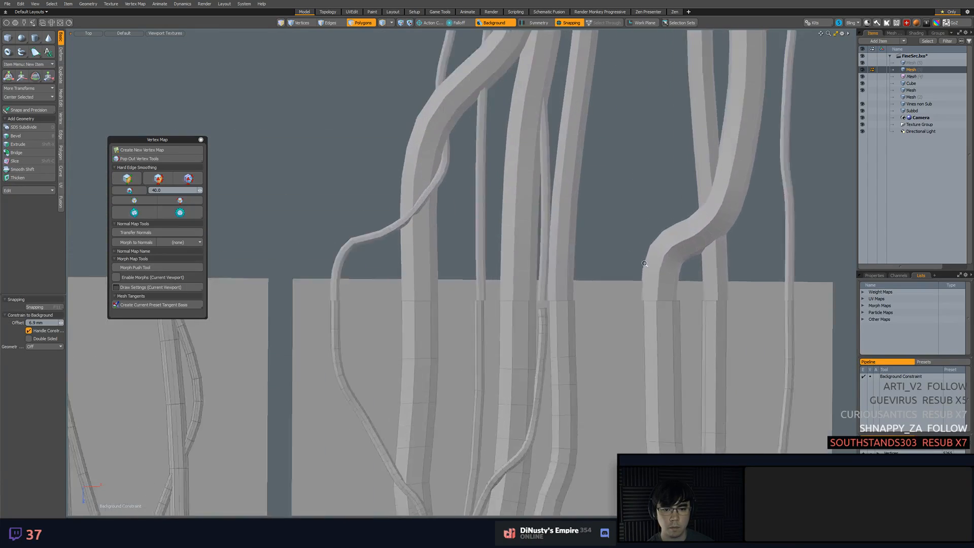
key(2)
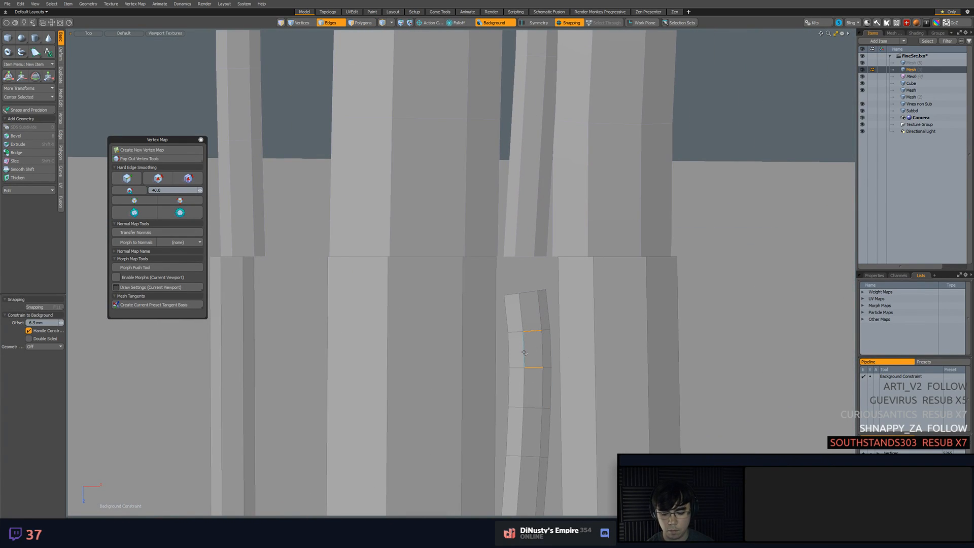
click(532, 298)
key(3)
double_click(531, 298)
Flatten the tube's top end vertices and snap them level with the adjacent vines' join line
key(1)
mouse_move(598, 278)
right_down()
mouse_move(560, 310)
mouse_move(567, 302)
right_up()
key(r)
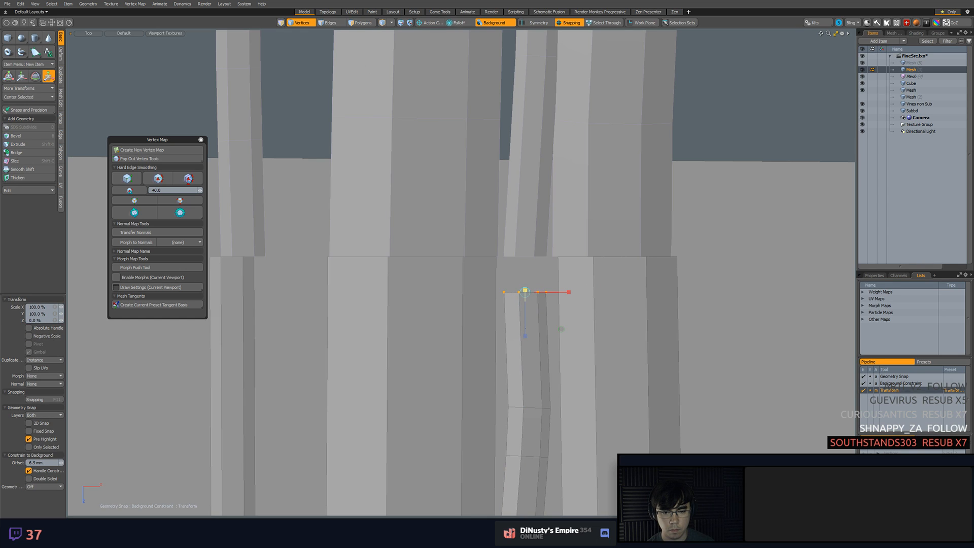
key(w)
key(F11)
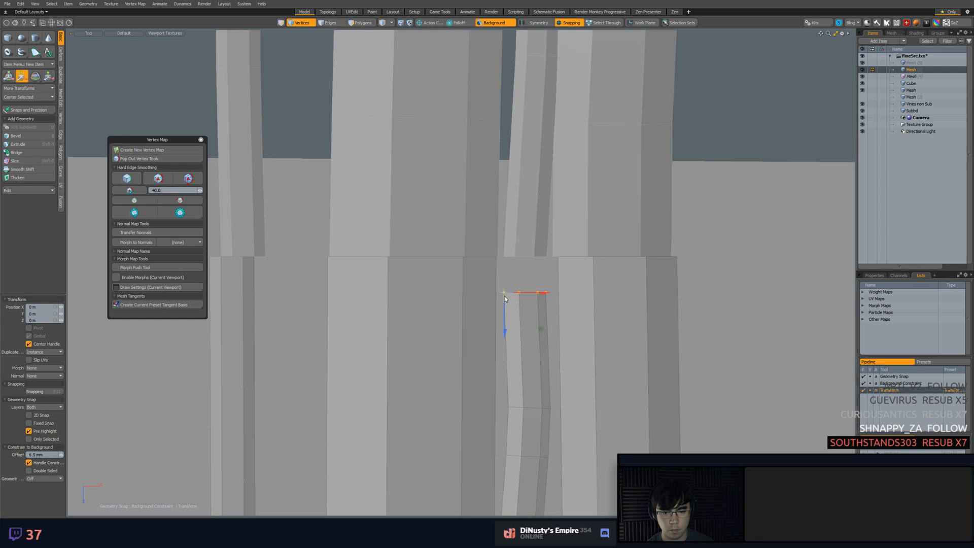
drag(505, 327, 483, 260)
key(q)
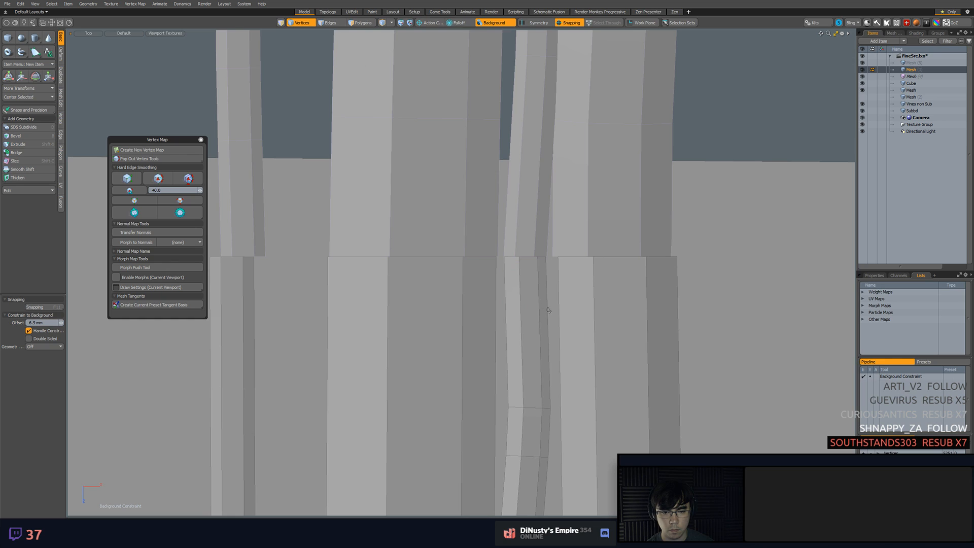
key(w)
click(517, 256)
drag(516, 256, 516, 252)
key(ctrl+z)
click(521, 252)
key(ctrl+z)
key(q)
Clear the selection, show the vines in perspective and save the scene
click(632, 294)
ctrl+alt+drag(632, 293, 433, 163)
key(KP_Decimal)
ctrl+alt+drag(573, 238, 501, 285)
key(ctrl+s)
mouse_move(646, 293)
alt+mouse_down()
mouse_move(646, 278)
mouse_move(638, 282)
alt+mouse_up()
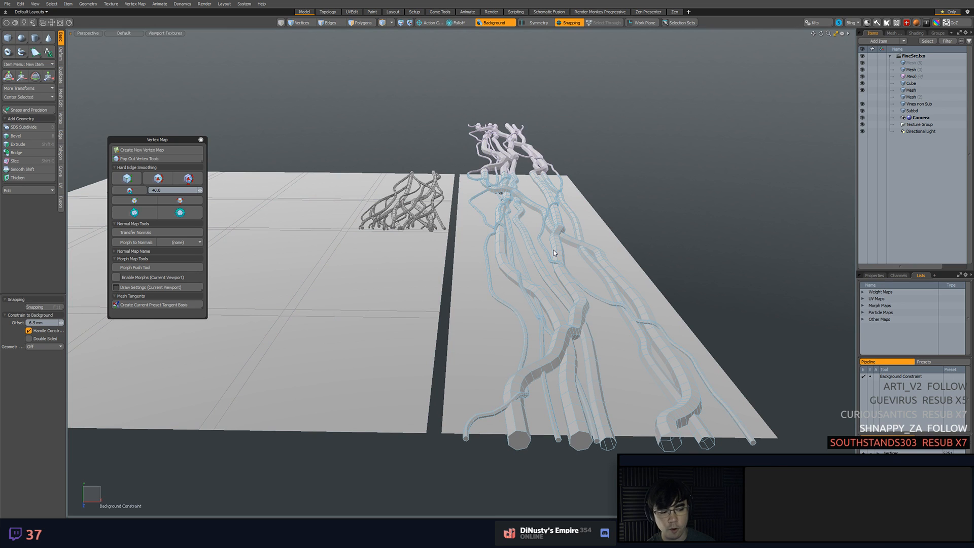
Examine the full vine layout on the tall strip from several perspective angles and from above
alt+drag(554, 252, 500, 252)
click(541, 263)
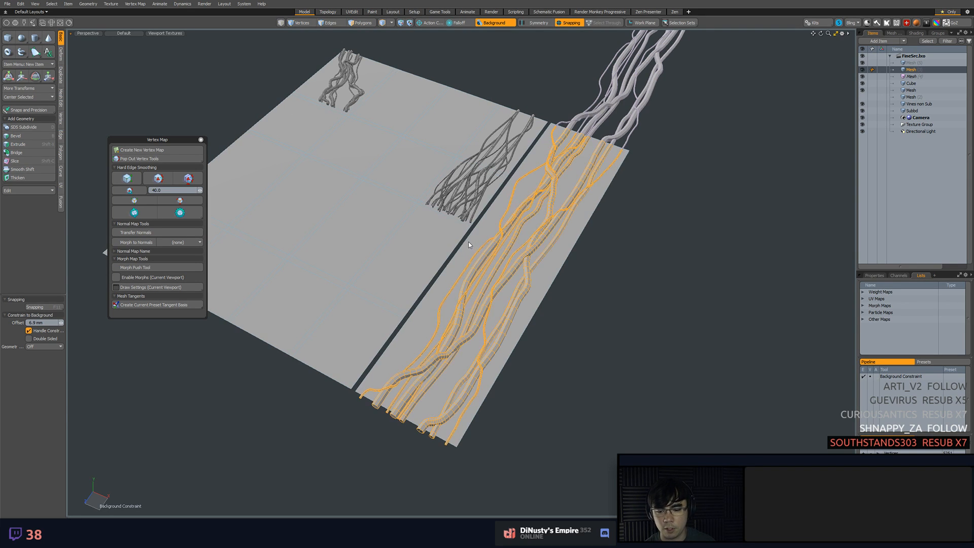
mouse_move(467, 241)
alt+mouse_down()
mouse_move(588, 384)
mouse_move(631, 376)
mouse_move(623, 380)
alt+mouse_up()
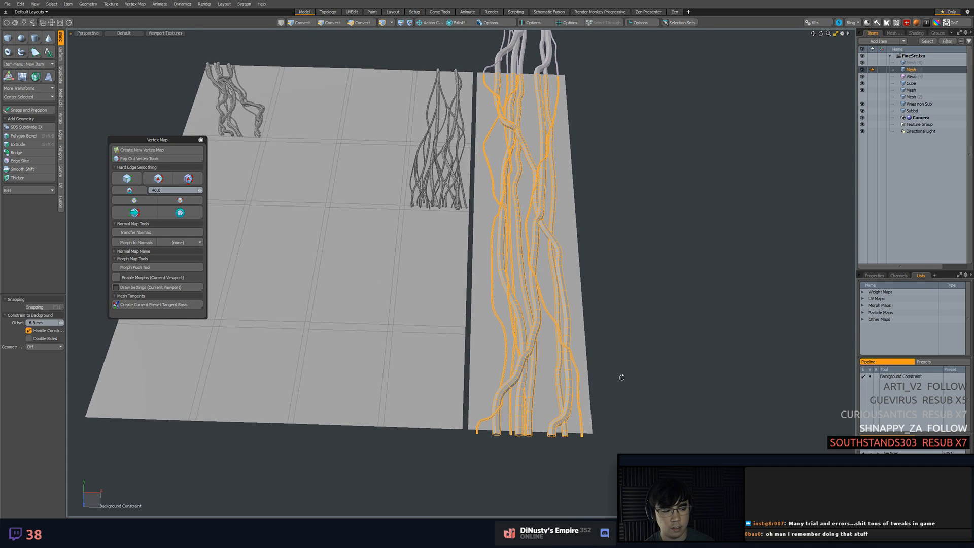
alt+shift+drag(622, 377, 599, 357)
ctrl+alt+drag(599, 357, 617, 347)
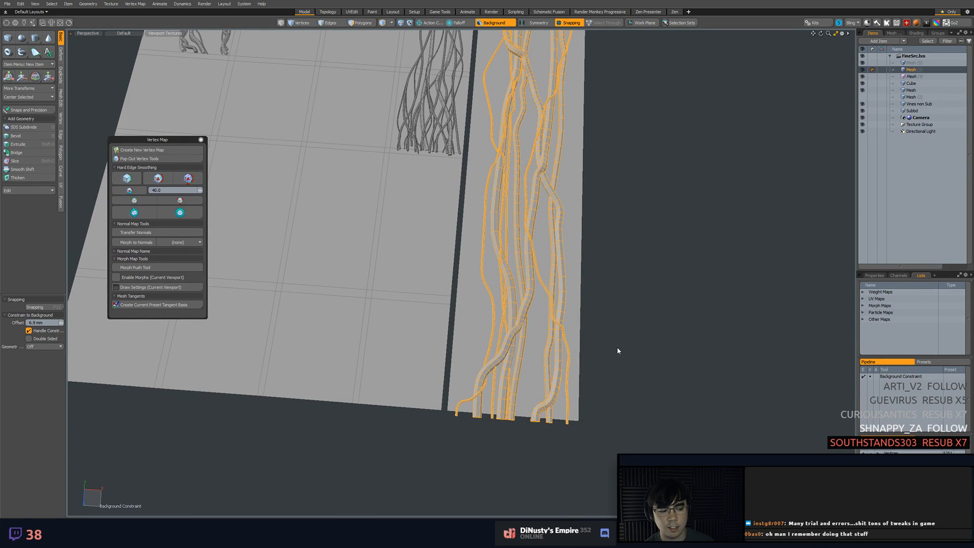
alt+shift+drag(612, 361, 595, 341)
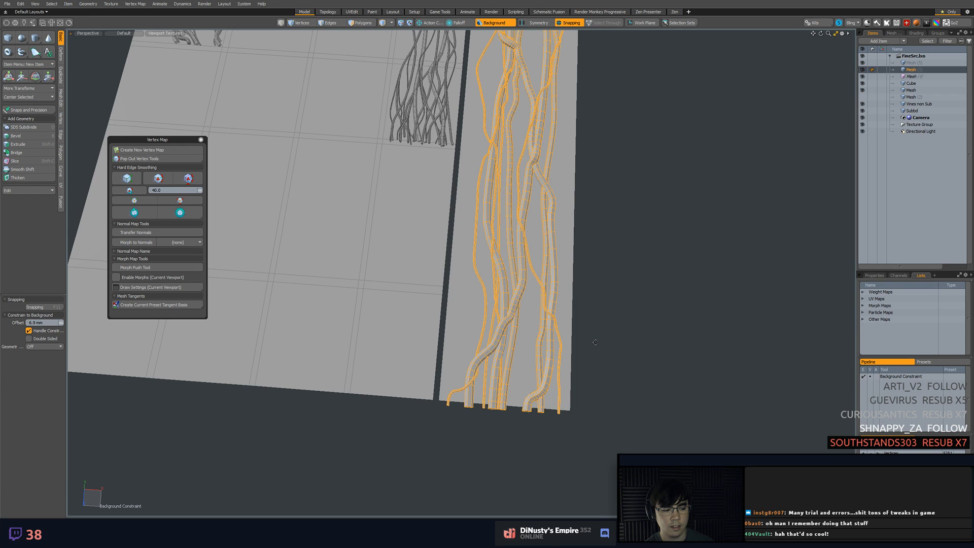
alt+drag(595, 342, 534, 413)
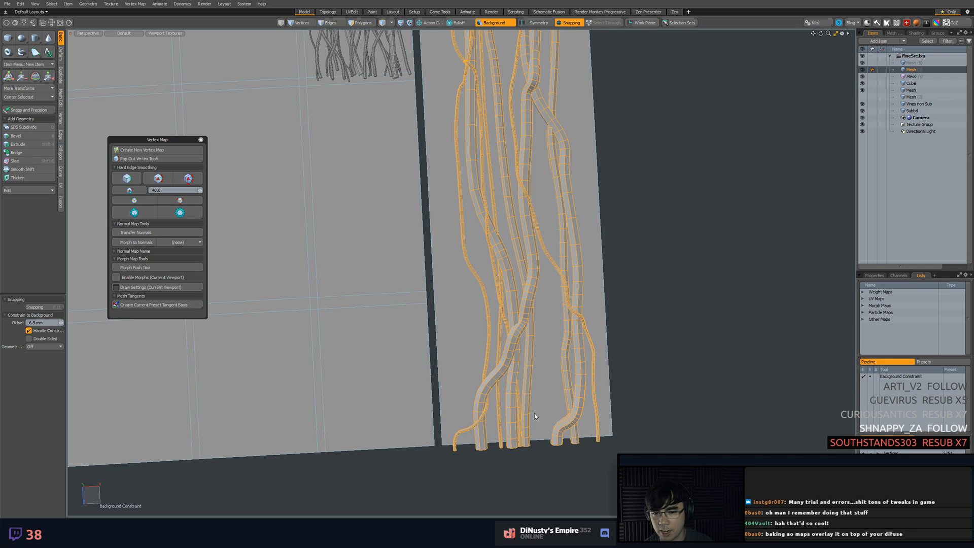
alt+drag(441, 259, 504, 371)
key(KP_1)
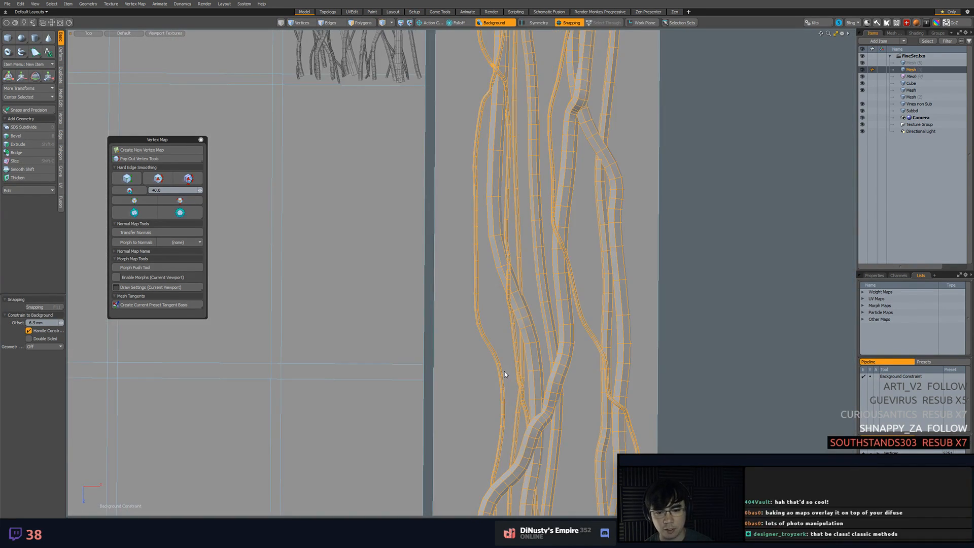
key(KP_Decimal)
mouse_move(503, 326)
alt+mouse_down()
mouse_move(474, 274)
mouse_move(431, 265)
mouse_move(470, 304)
alt+mouse_up()
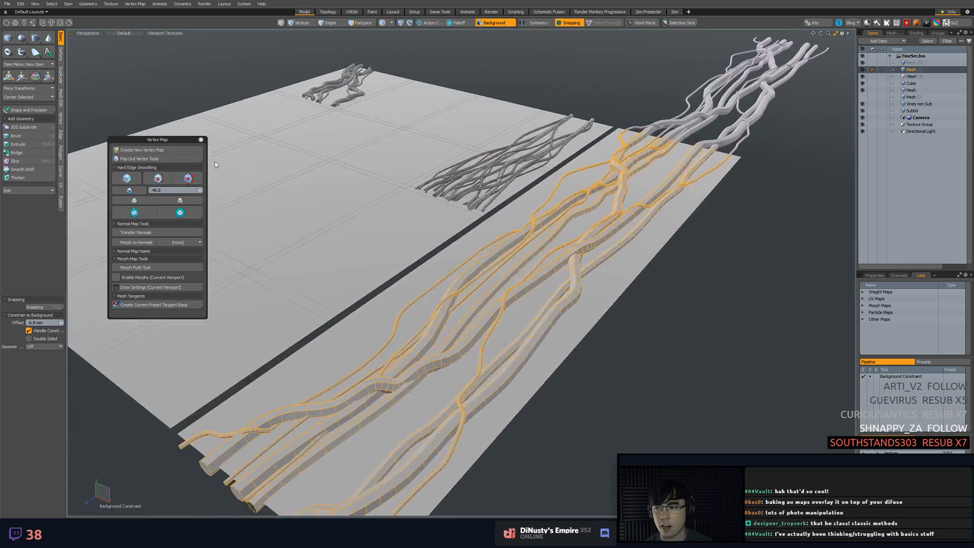
click(22, 52)
alt+drag(482, 254, 562, 295)
ctrl+alt+drag(562, 296, 579, 322)
mouse_move(552, 81)
alt+mouse_down()
mouse_move(564, 131)
mouse_move(567, 89)
alt+mouse_up()
key(space)
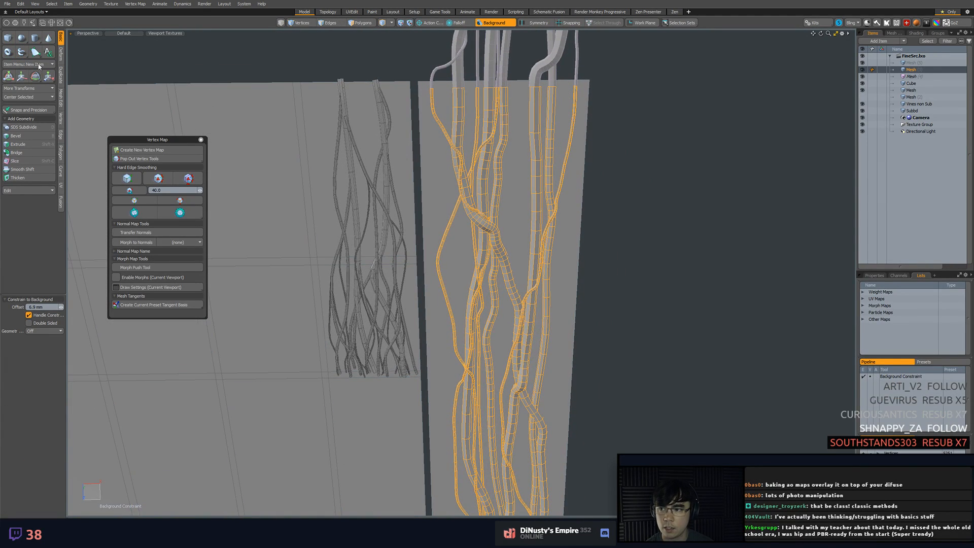
Start a new thin tube at the strip's top edge beside the outermost vine and route it downward
click(21, 51)
click(561, 84)
alt+shift+drag(559, 136, 569, 82)
click(569, 82)
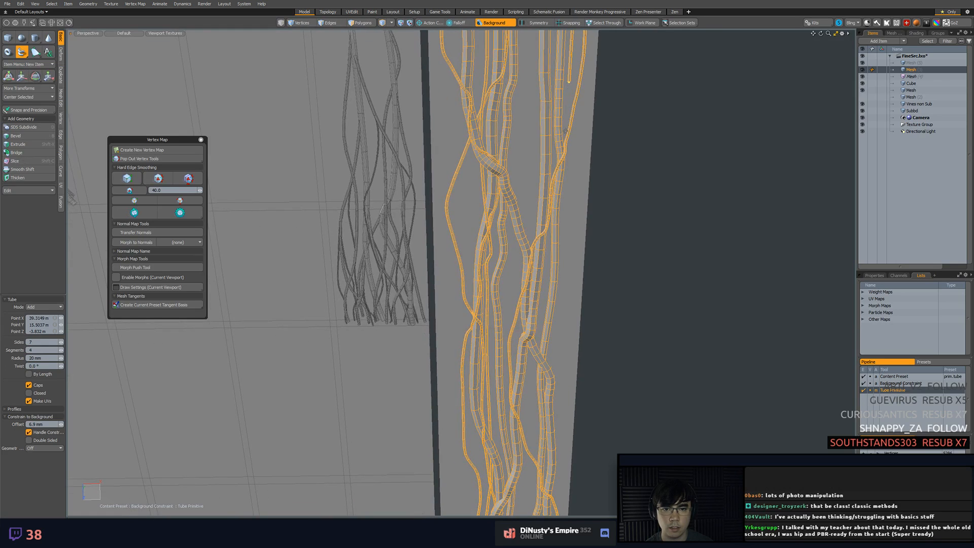
click(564, 135)
click(534, 174)
alt+shift+drag(533, 179, 541, 123)
click(540, 153)
Continue the thin tube down the strip and cross it diagonally over the vines to the opposite side
click(547, 249)
alt+shift+drag(546, 250, 558, 200)
click(546, 276)
alt+shift+drag(545, 275, 548, 188)
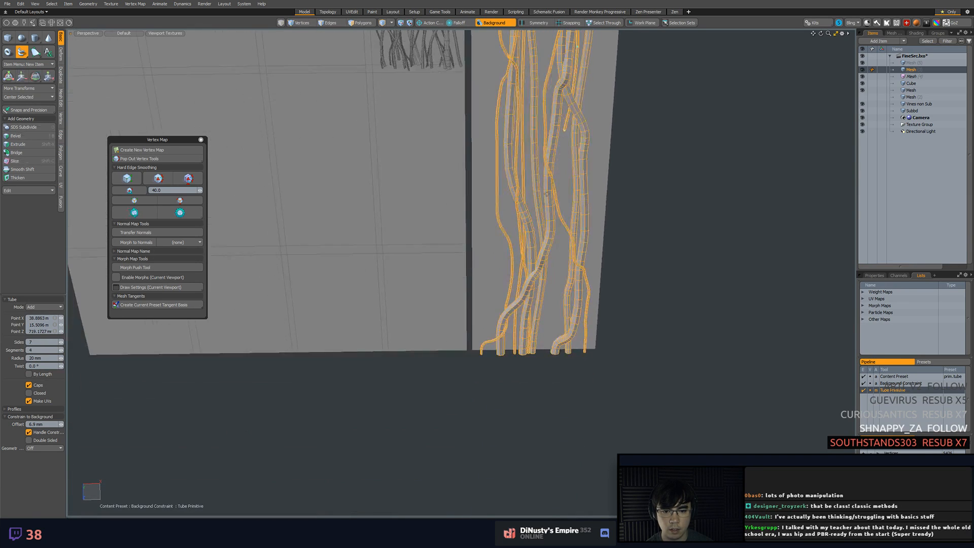
click(528, 160)
click(510, 217)
click(488, 318)
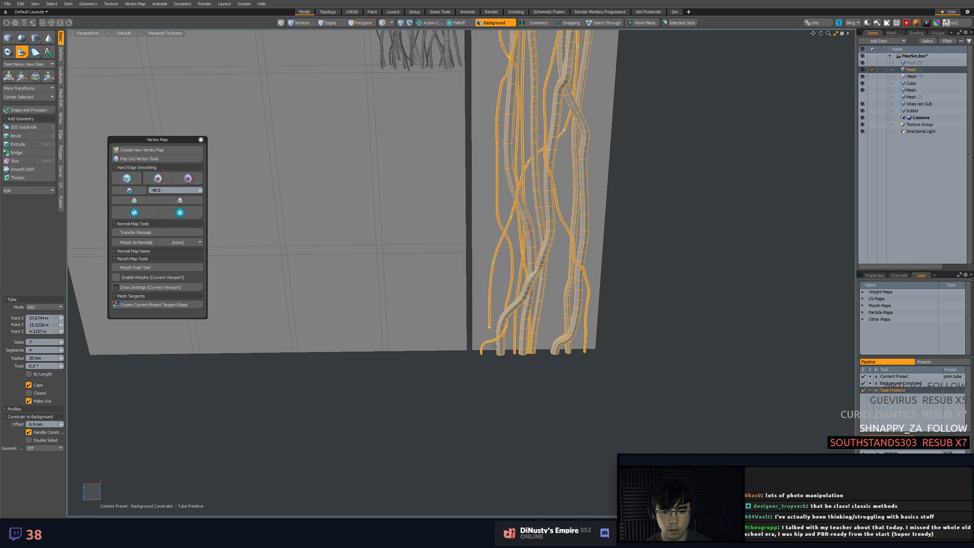
Extend the tube's lower end past the small curved vine and place its last point near the strip's bottom edge
click(495, 351)
click(494, 252)
alt+drag(495, 253, 502, 320)
key(KP_1)
scroll(501, 321, up, 5)
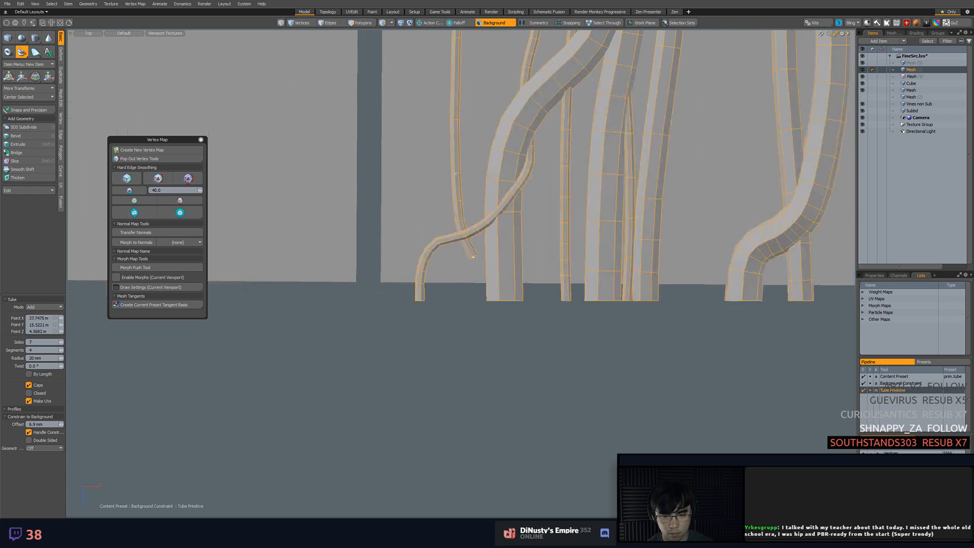
click(475, 299)
drag(474, 302, 466, 278)
Adjust the tube's lower points to reshape its bends above the bottom edge
scroll(472, 297, down, 6)
alt+shift+drag(483, 298, 513, 310)
drag(514, 383, 490, 384)
alt+shift+drag(613, 324, 603, 358)
scroll(604, 356, down, 2)
Start another thin tube at the strip's top where the copied tube ends and run it down beside the thick vine
alt+shift+drag(614, 124, 587, 312)
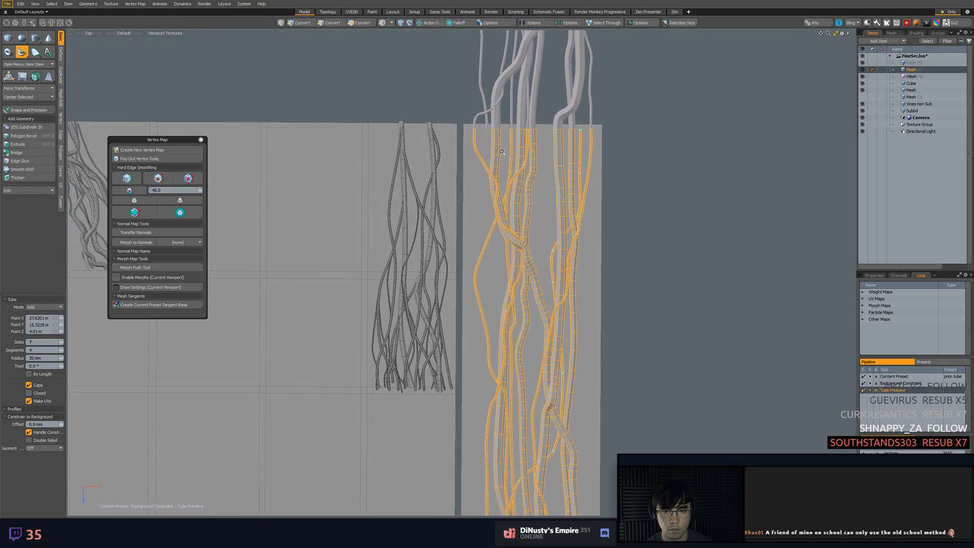
scroll(501, 152, up, 5)
click(464, 95)
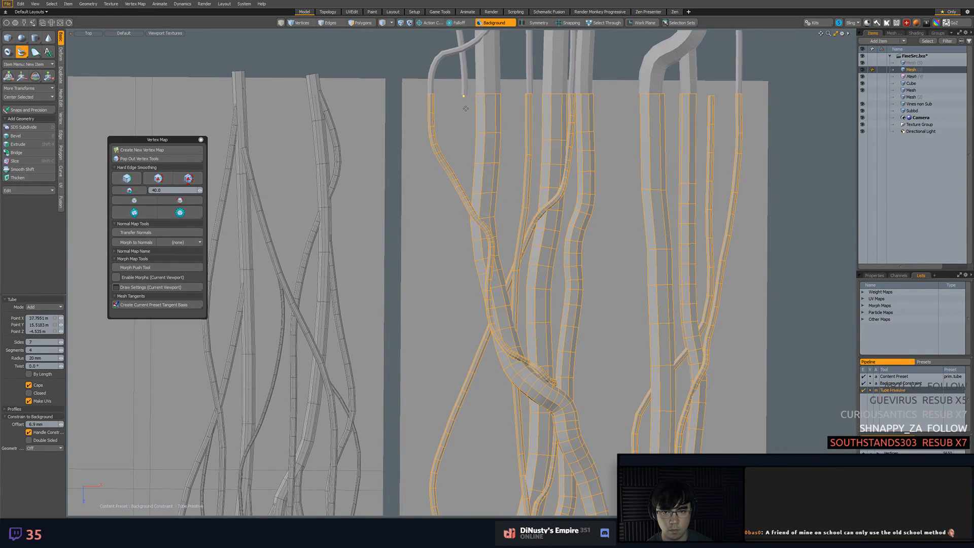
click(466, 146)
alt+shift+drag(467, 189, 484, 126)
click(472, 203)
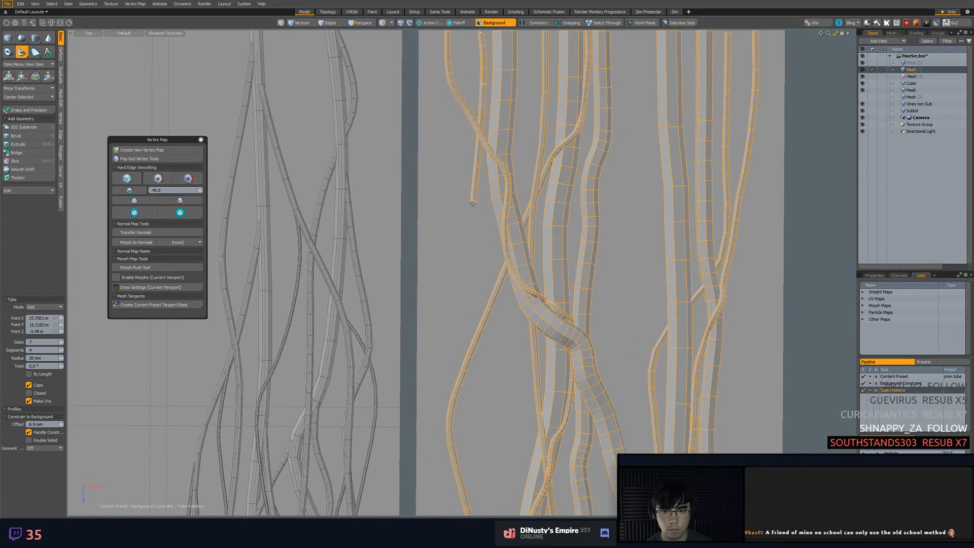
Extend the second tube past the thin-vine crossing and sweep it across toward the thick diagonal vine
click(502, 302)
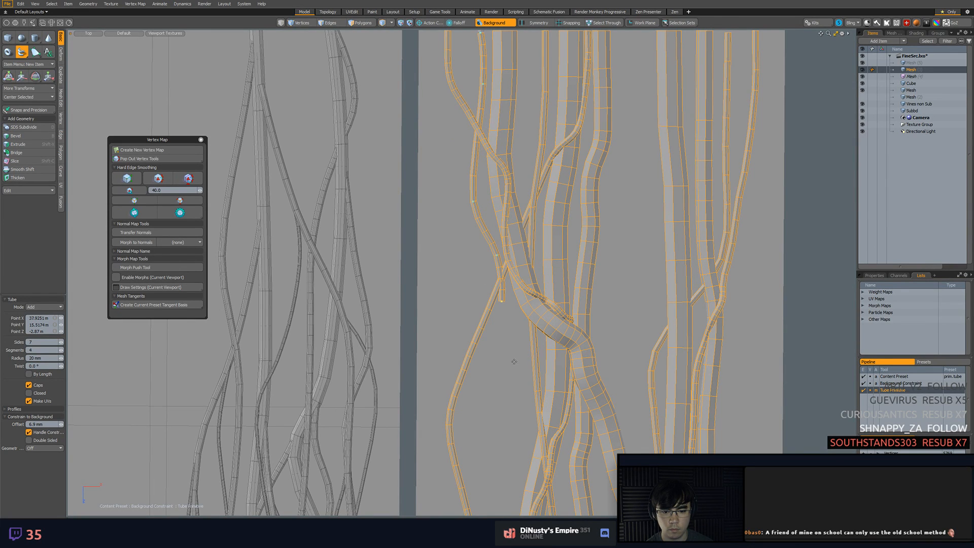
click(532, 396)
alt+shift+drag(532, 396, 499, 247)
click(608, 315)
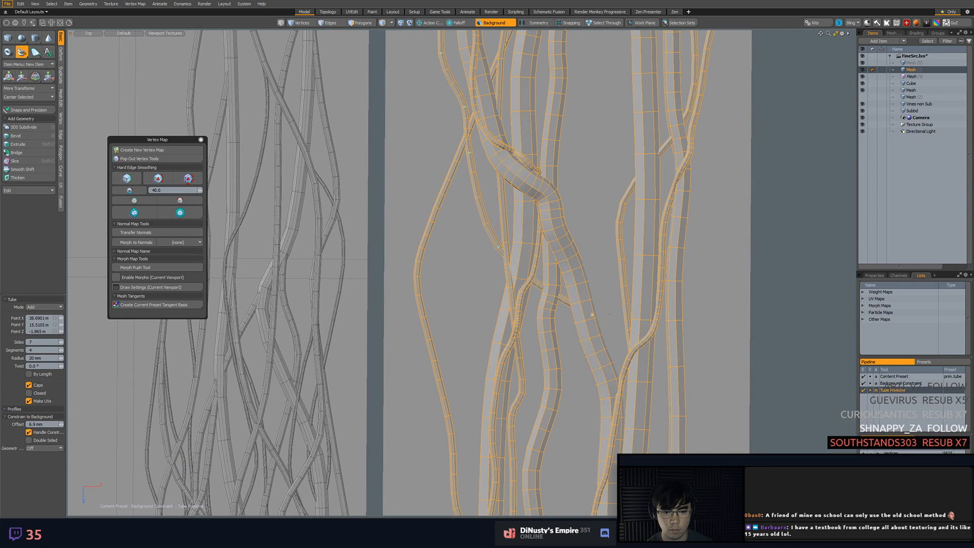
drag(568, 314, 511, 324)
Add points that carry the second tube down the strip to the bend where the thick vines meet
click(573, 359)
alt+shift+drag(573, 360, 552, 263)
click(575, 329)
alt+shift+drag(575, 328, 565, 202)
click(552, 307)
click(562, 386)
alt+shift+drag(562, 426, 505, 300)
Reroute the second tube below the thick-vine junction so it passes under the thick vine and emerges on its far side
click(543, 328)
alt+shift+drag(544, 328, 535, 326)
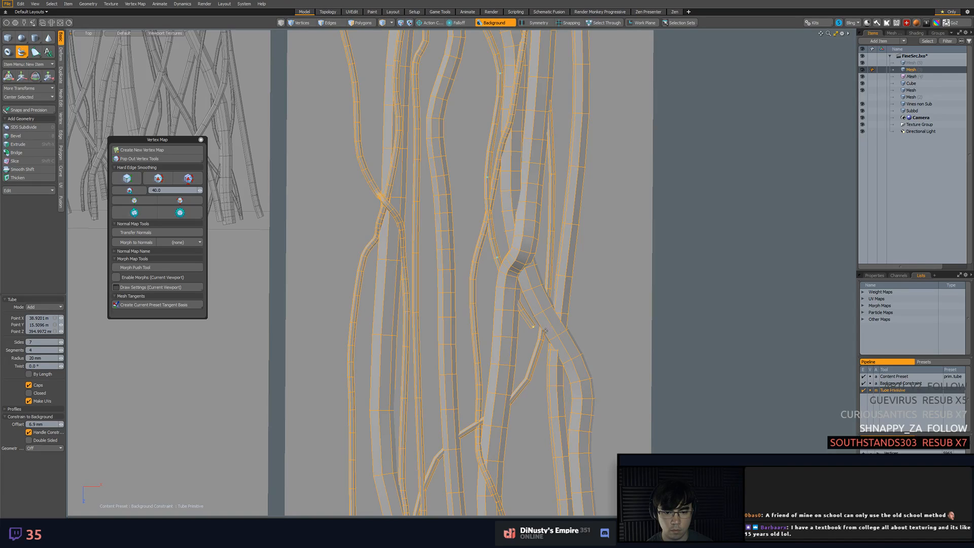
alt+shift+drag(597, 373, 597, 270)
alt+shift+drag(599, 340, 578, 223)
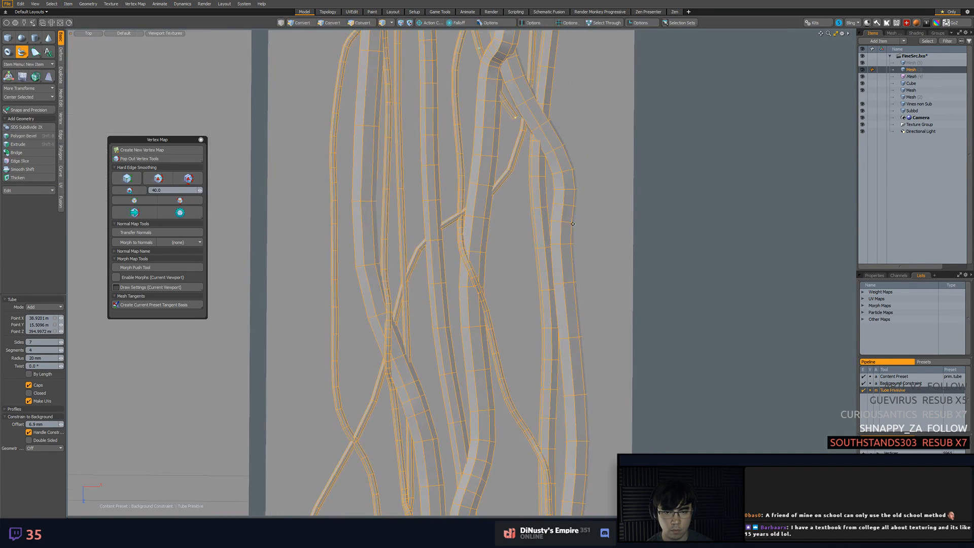
click(487, 219)
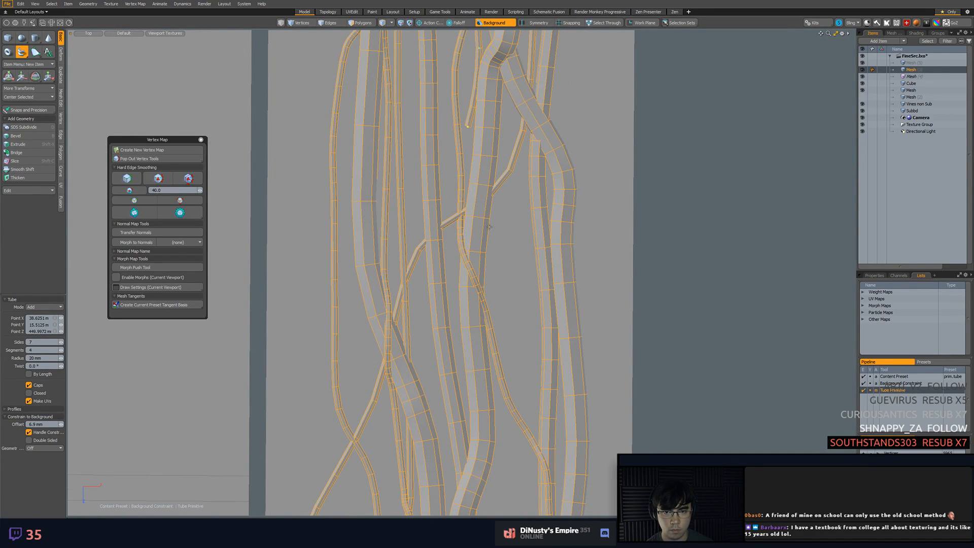
drag(485, 227, 496, 264)
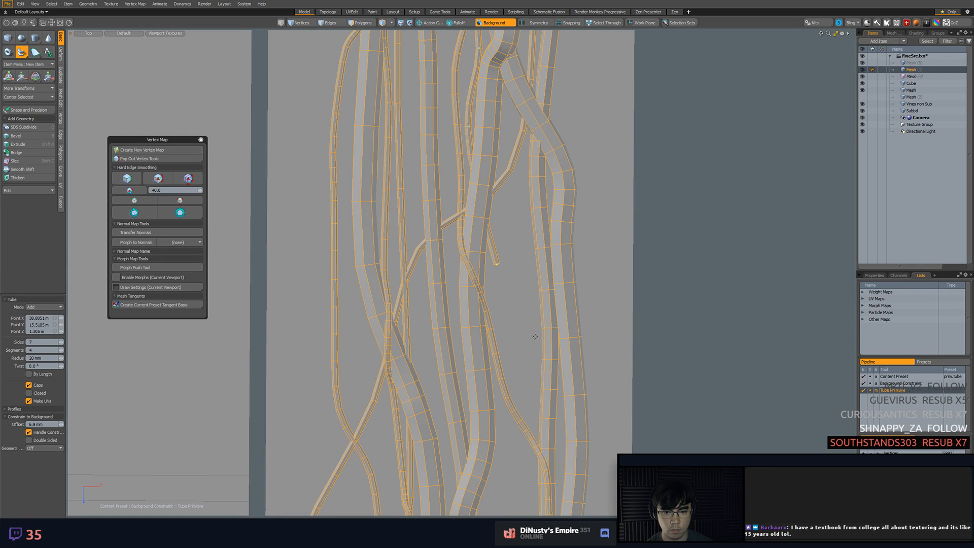
Extend the second tube diagonally across the straight vines toward the strip's outer edge
alt+shift+drag(534, 344, 583, 316)
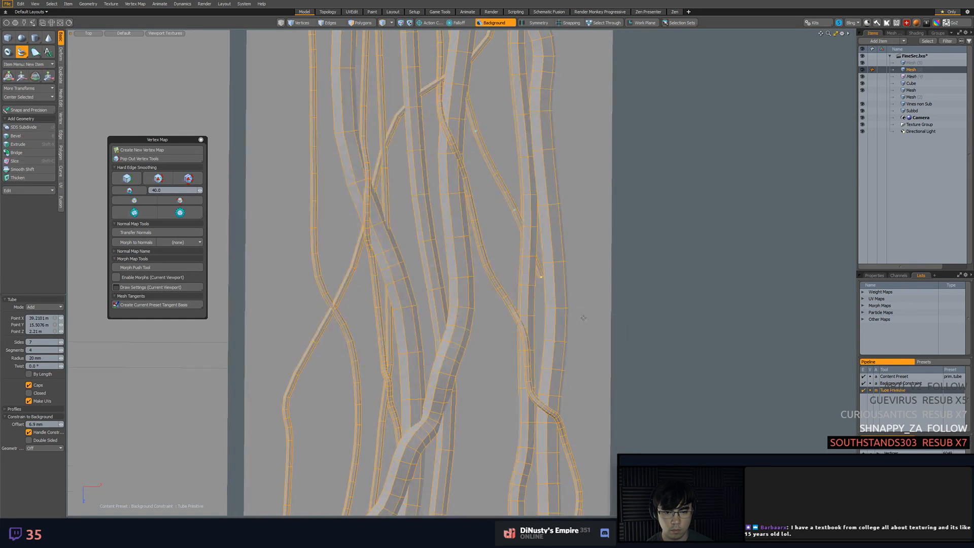
alt+shift+drag(583, 377, 548, 366)
scroll(614, 121, down, 3)
scroll(548, 367, up, 3)
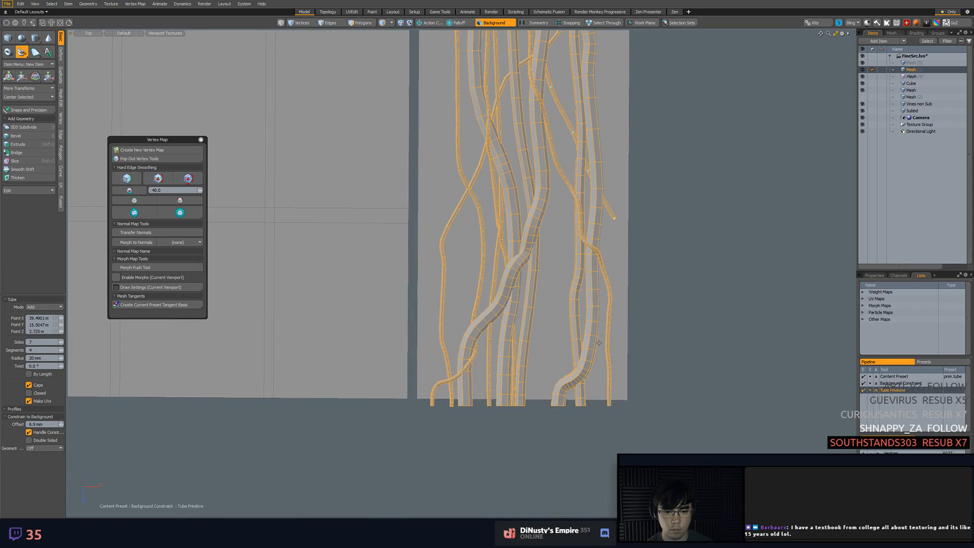
Curve the second tube back inward to the strip's bottom edge and align its end with the first tube's top start
click(618, 312)
click(603, 375)
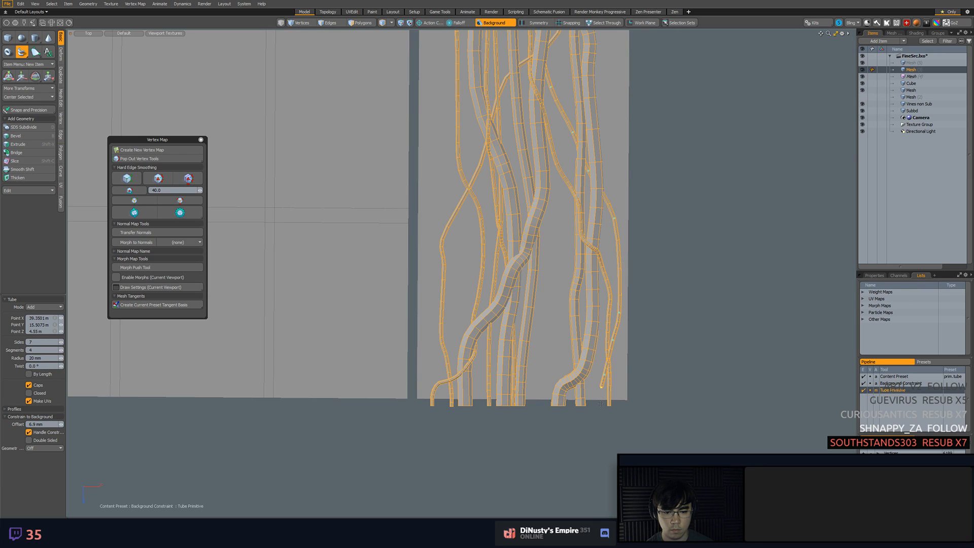
scroll(610, 343, down, 5)
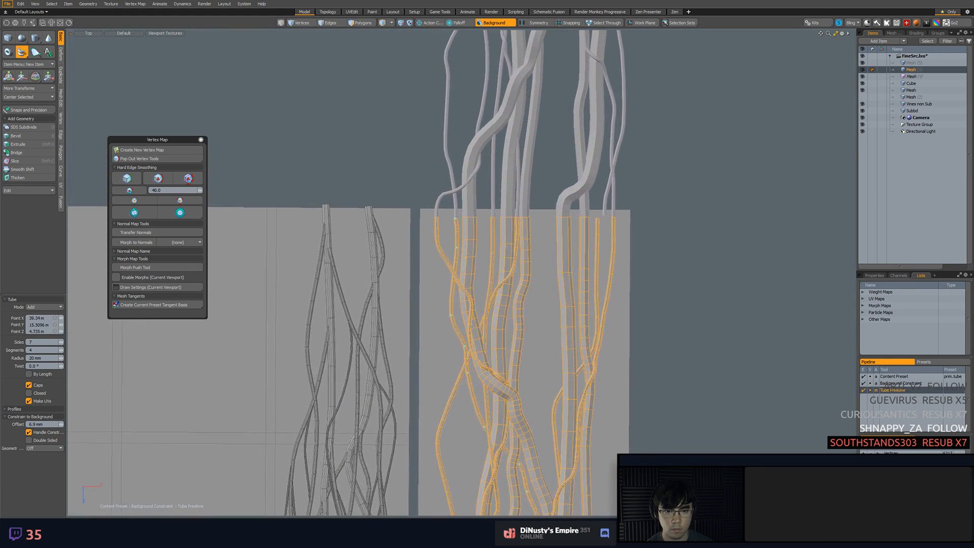
scroll(609, 465, down, 4)
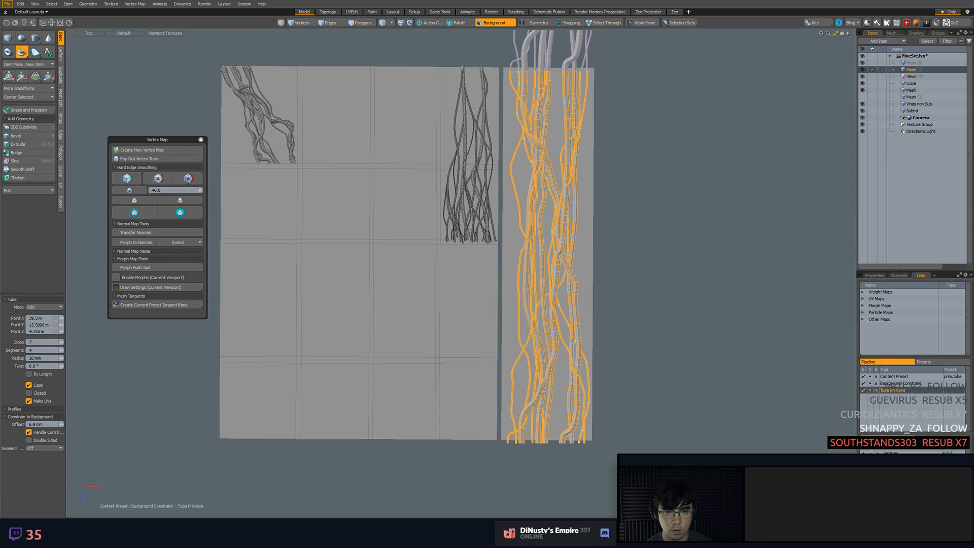
Reshape the second tube's lower bend above the strip's bottom edge so it crosses the outer thin vine smoothly
scroll(643, 343, up, 6)
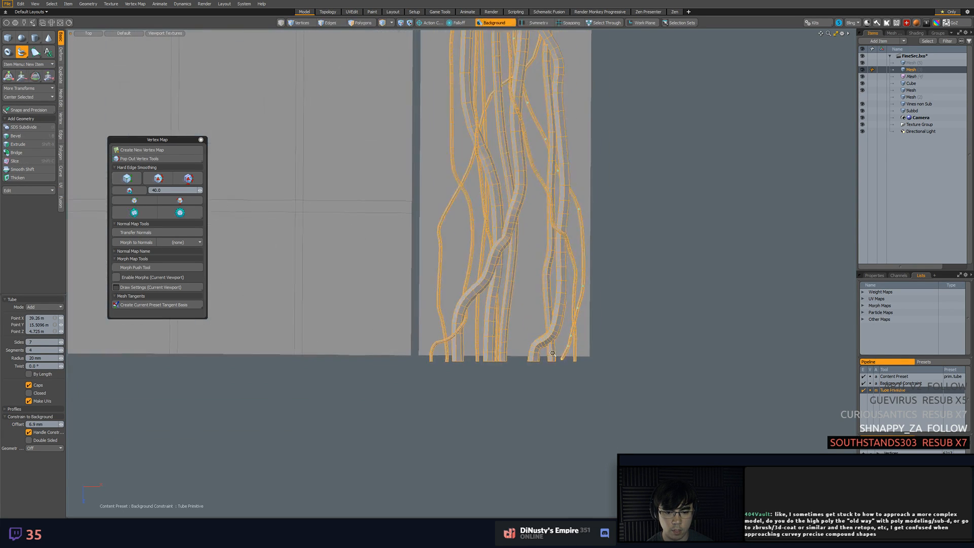
drag(654, 307, 579, 357)
scroll(596, 353, down, 2)
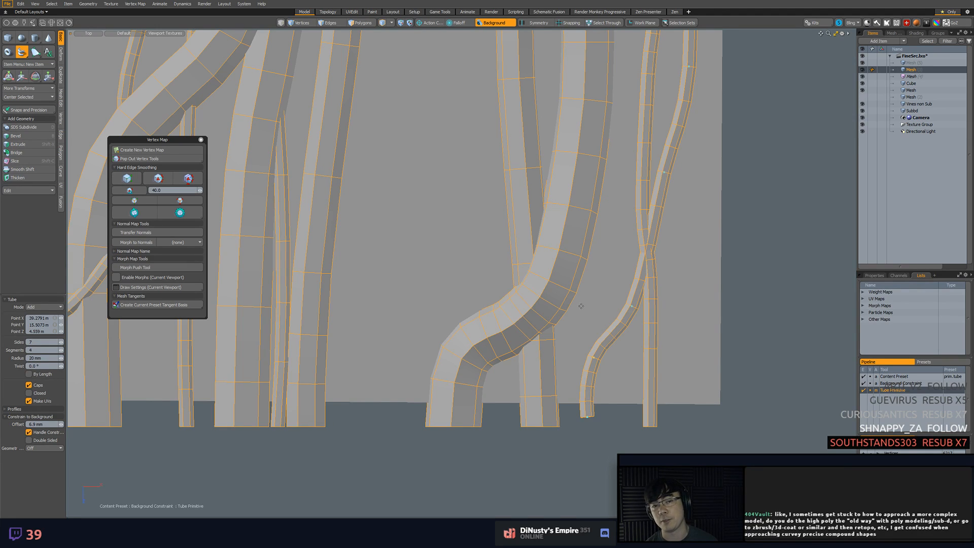
drag(633, 305, 625, 299)
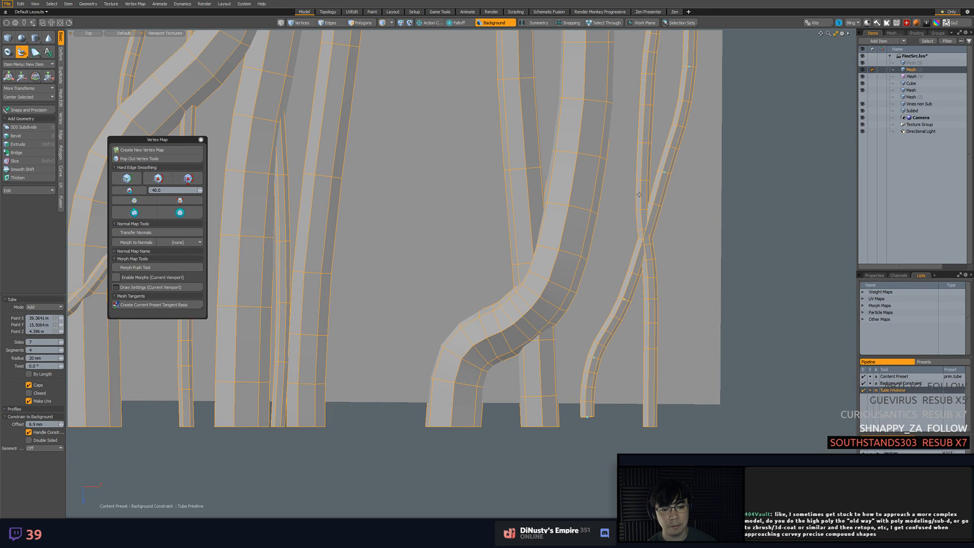
alt+shift+drag(654, 215, 642, 252)
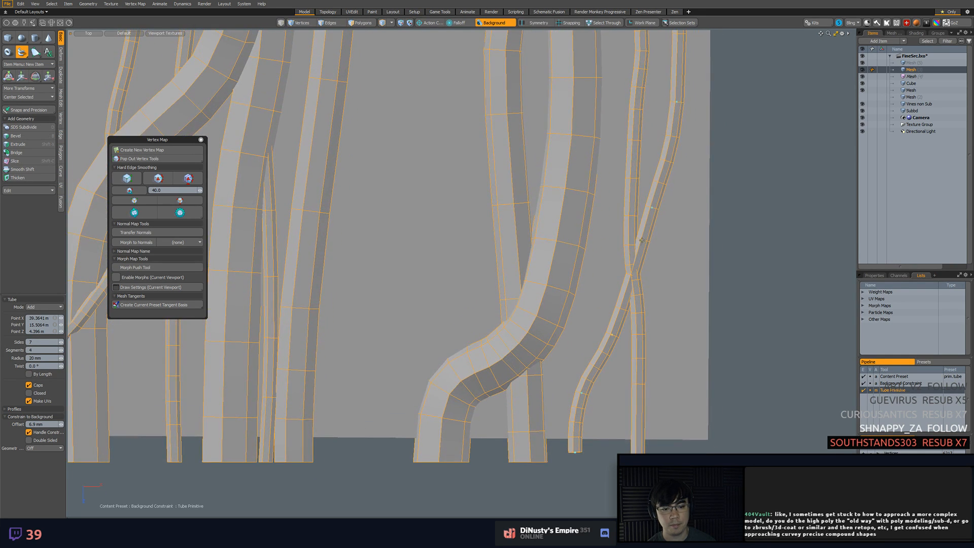
Fine-tune the second tube's points above the lower crossing and finish the tube
drag(636, 260, 629, 267)
alt+shift+drag(650, 228, 644, 200)
alt+shift+drag(644, 199, 643, 330)
alt+shift+drag(635, 245, 607, 364)
scroll(607, 363, down, 2)
alt+shift+drag(615, 259, 597, 378)
scroll(596, 355, down, 3)
alt+shift+drag(562, 277, 569, 345)
scroll(629, 354, down, 4)
key(space)
Select the vine mesh's polygons where two thin vines intersect and frame that crossing in perspective view
click(692, 314)
alt+shift+drag(692, 314, 667, 233)
key(2)
click(617, 405)
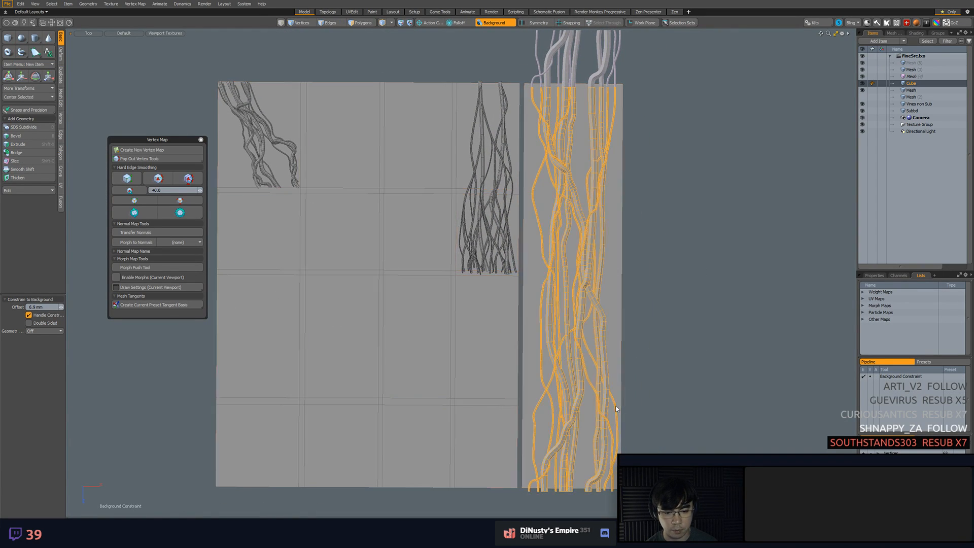
click(615, 403)
alt+shift+drag(632, 395, 546, 239)
key(KP_Decimal)
key(3)
double_click(599, 322)
click(384, 172)
key(shift+a)
alt+drag(391, 177, 509, 223)
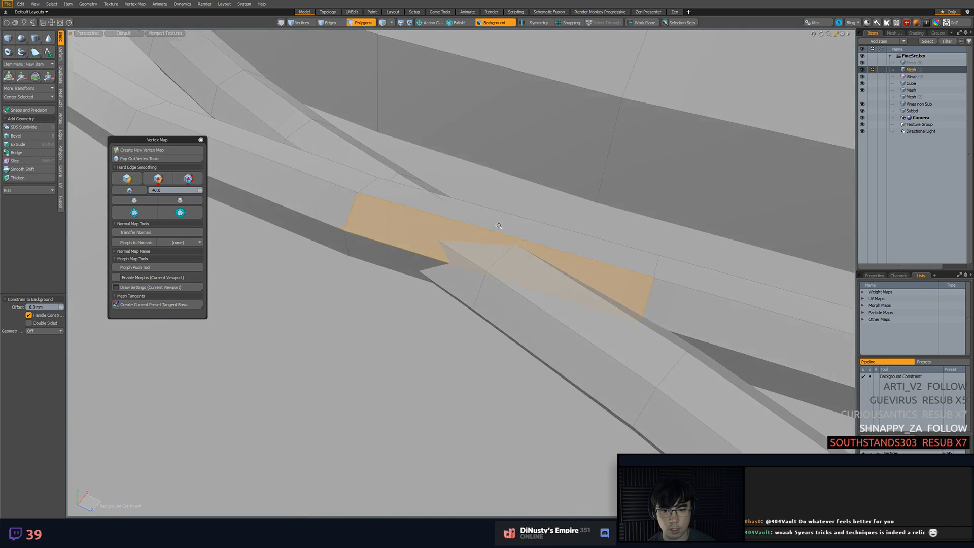
Add an edge loop at the thin-vine crossing, turn off the background constraint, and raise the loop above the other vine
scroll(507, 225, down, 2)
key(2)
click(504, 230)
key(y)
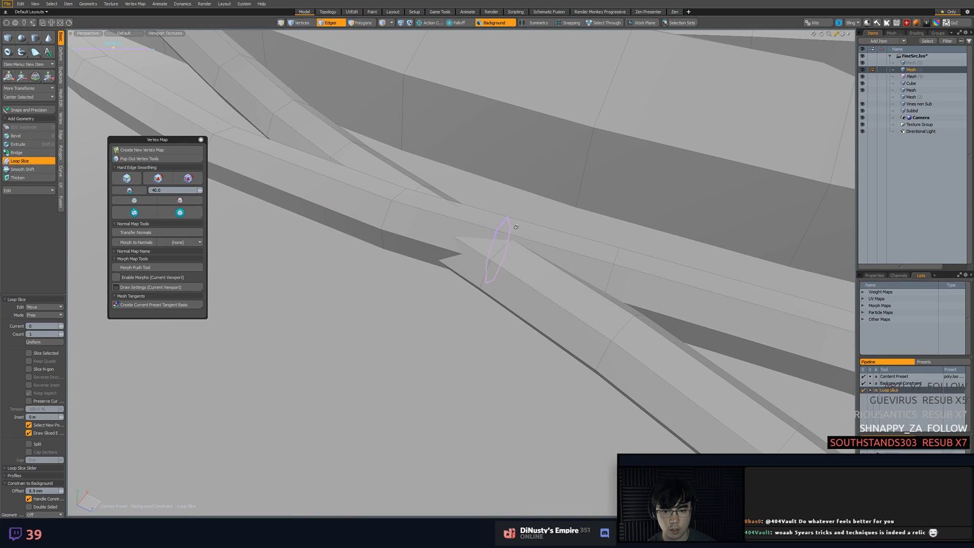
key(ctrl+z)
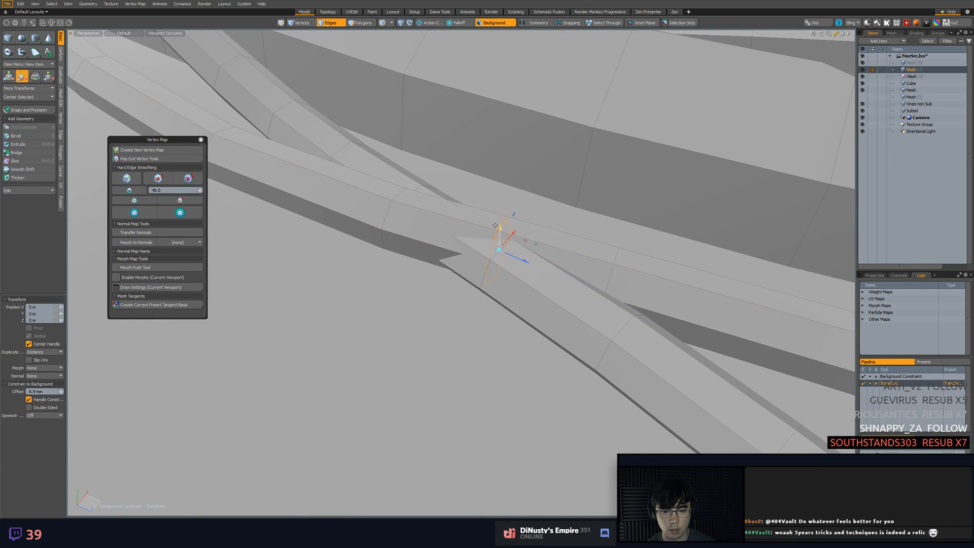
click(499, 24)
drag(501, 233, 501, 213)
key(space)
Slice another loop beside the raised one, lift it, and shift the adjacent loop to soften the start of the bump
double_click(387, 216)
key(alt+c)
click(437, 215)
key(w)
drag(448, 206, 449, 202)
key(space)
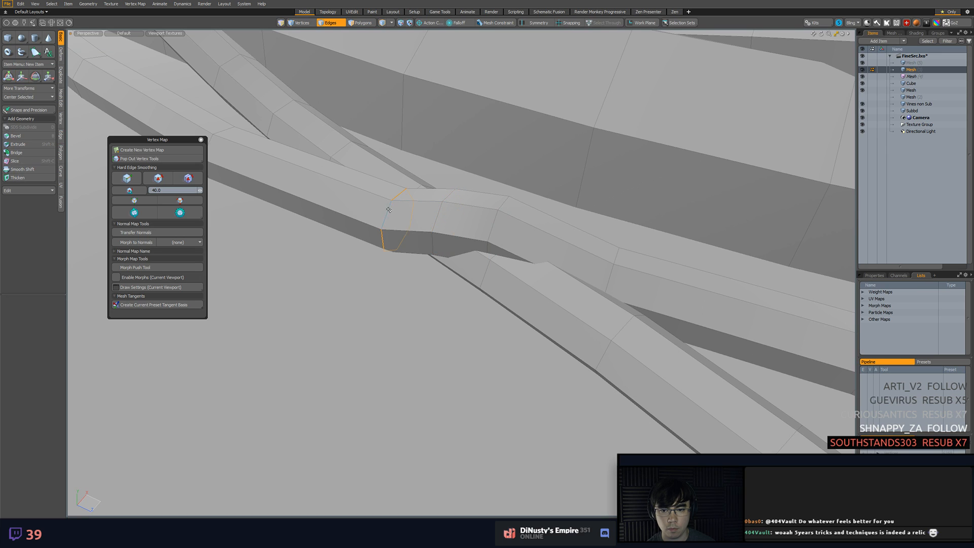
key(w)
drag(400, 229, 356, 206)
key(space)
Slice a loop with Preserve Curvature on the bump's other side and move it to ease the slope
key(w)
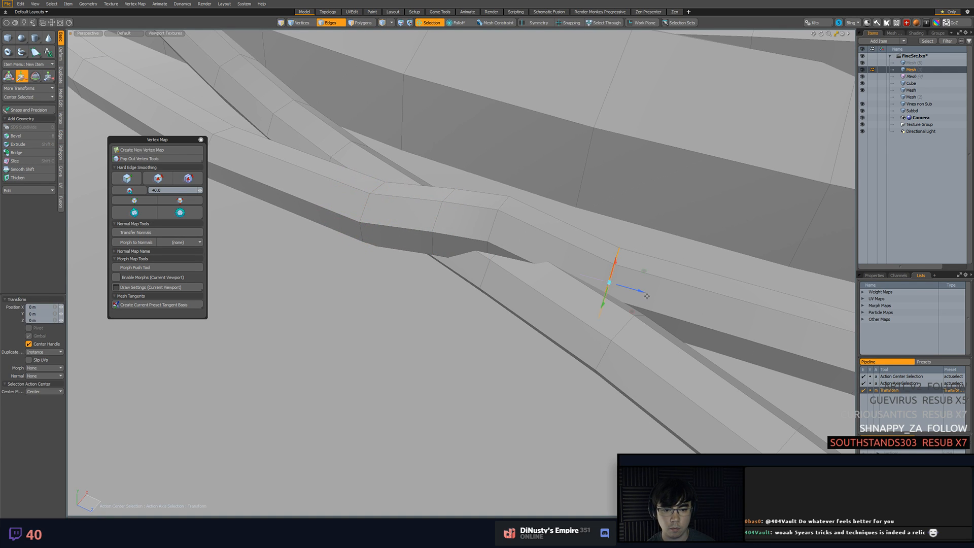
key(alt+c)
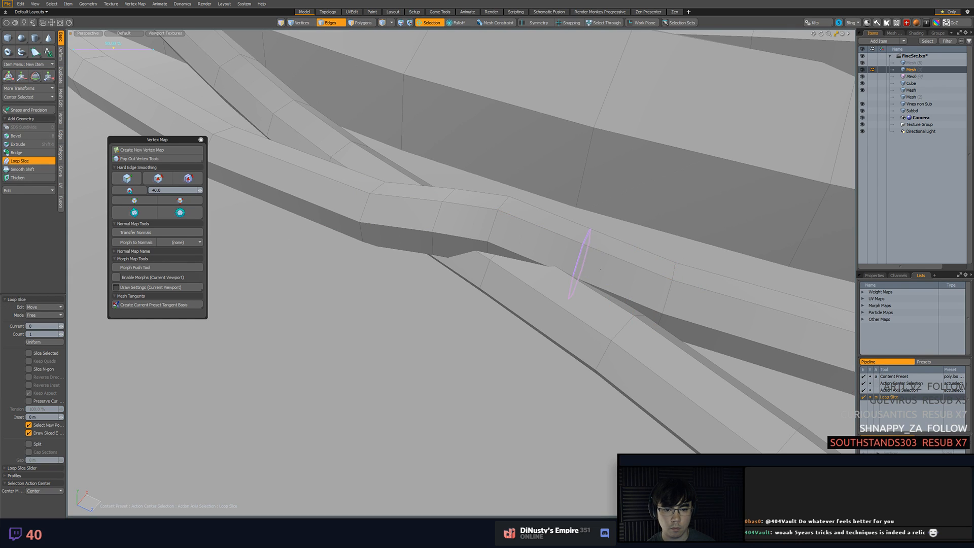
click(47, 401)
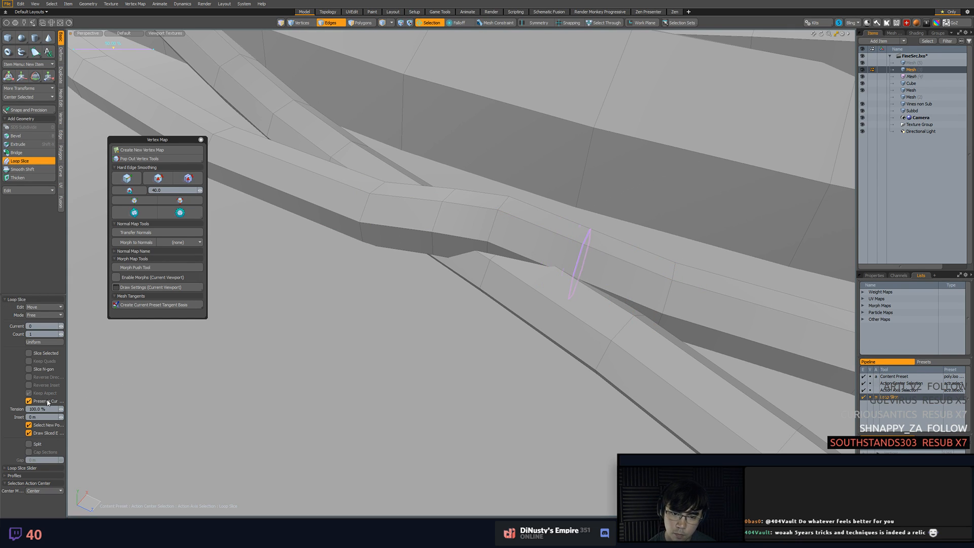
key(space)
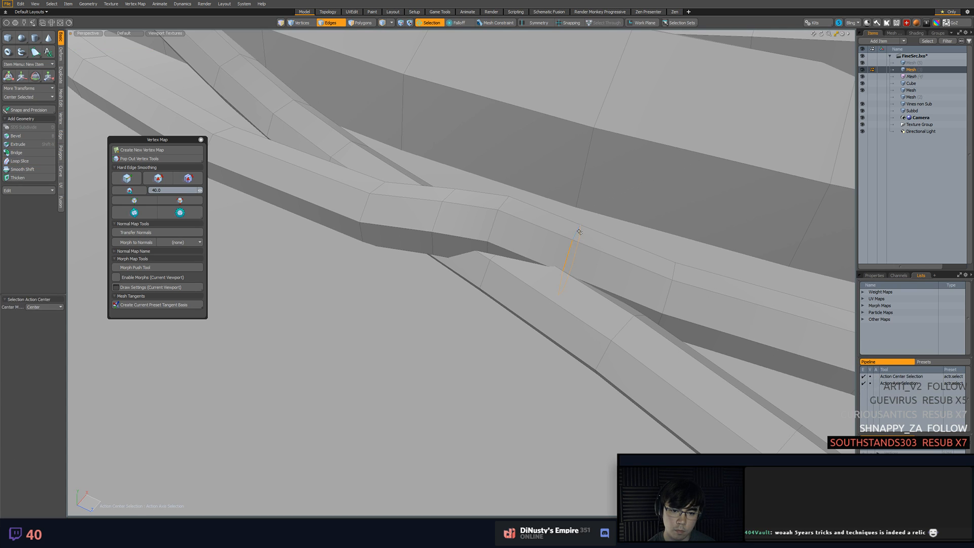
key(w)
mouse_move(572, 242)
mouse_down()
mouse_move(547, 272)
mouse_move(459, 291)
mouse_up()
key(space)
Adjust the edge loops around the crossing so the upper vine bends smoothly over the lower one
drag(486, 256, 496, 343)
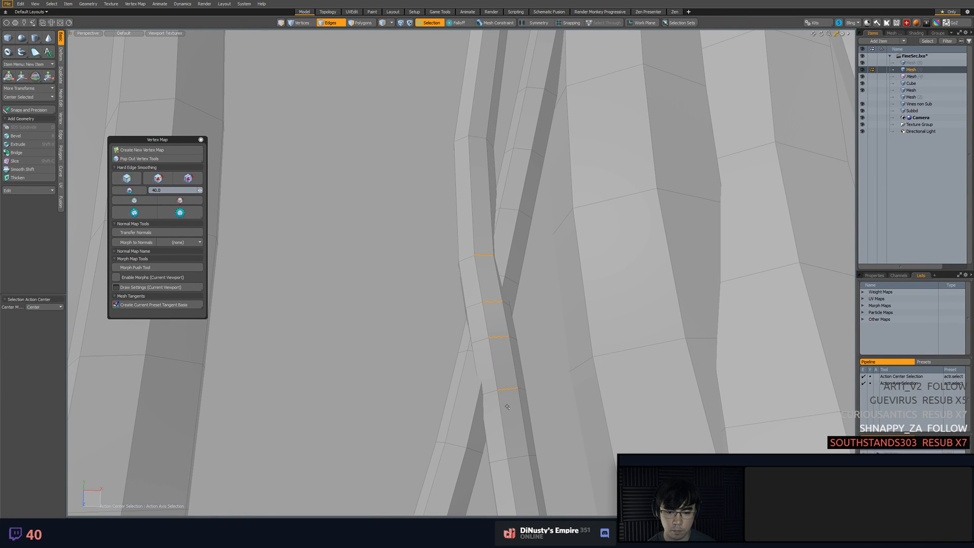
alt+drag(492, 396, 426, 266)
key(w)
key(space)
click(562, 285)
key(w)
key(space)
scroll(631, 314, down, 8)
alt+drag(509, 279, 560, 378)
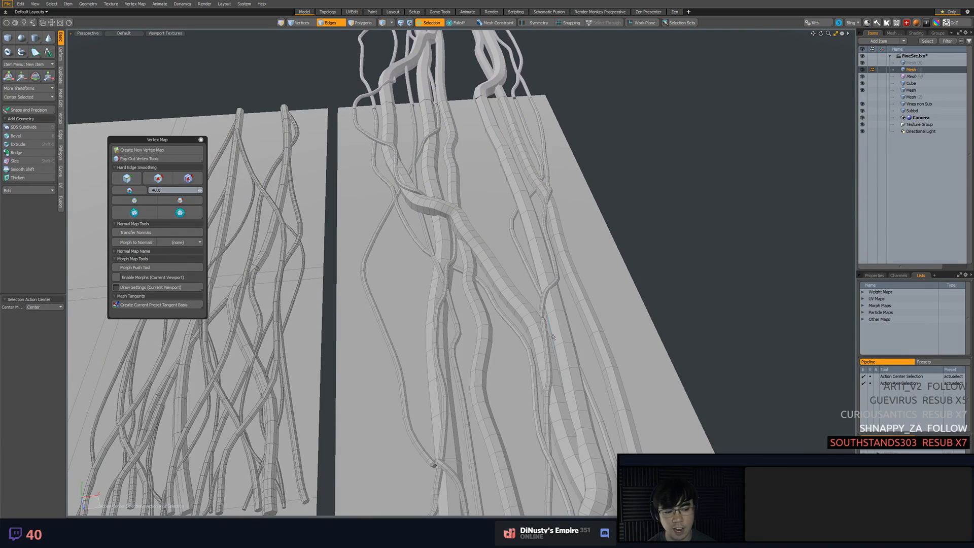
Align the top end cap of the middle vine with the matching end of the copied tile
double_click(425, 129)
double_click(423, 125)
key(shift+a)
alt+drag(424, 133, 436, 191)
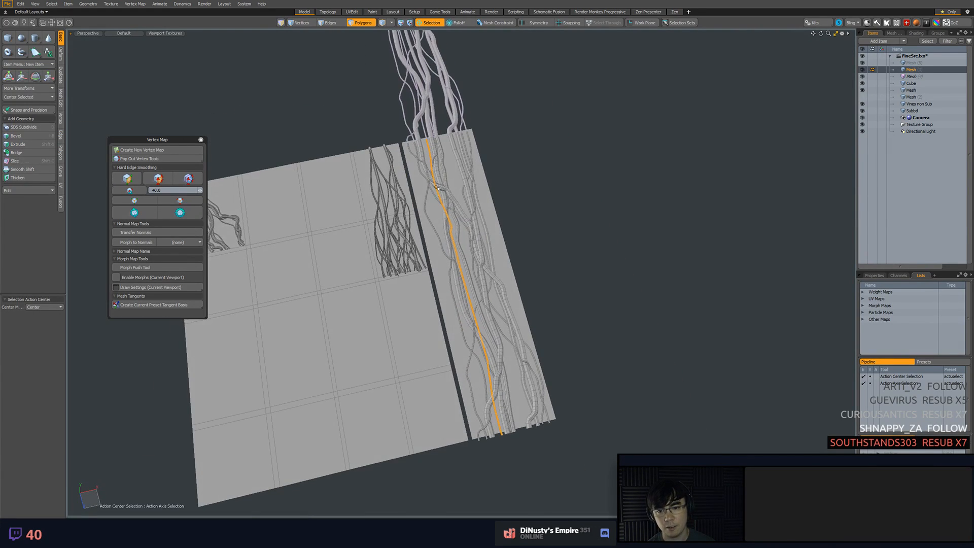
click(426, 146)
key(shift+a)
alt+drag(426, 153, 402, 226)
key(w)
ctrl+alt+drag(522, 268, 533, 250)
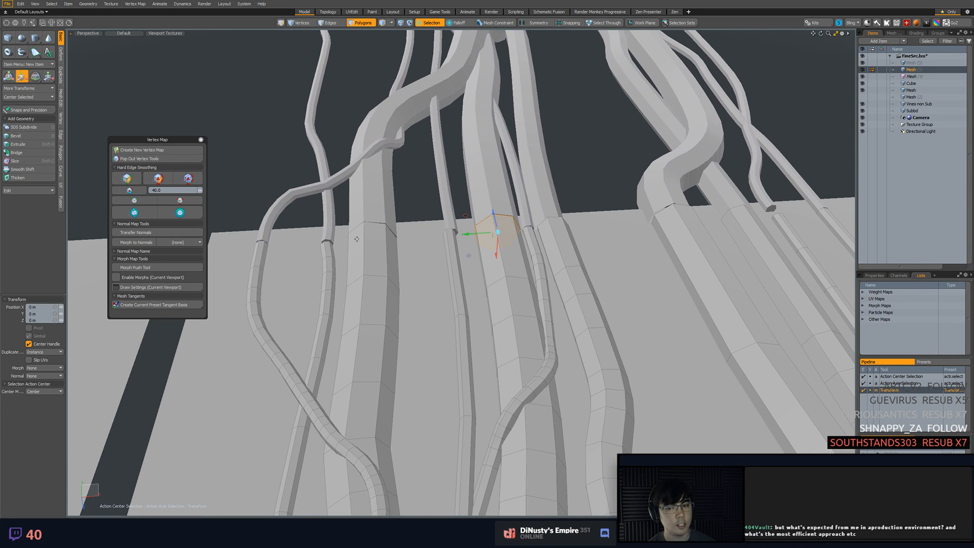
alt+drag(523, 281, 497, 278)
key(q)
click(539, 305)
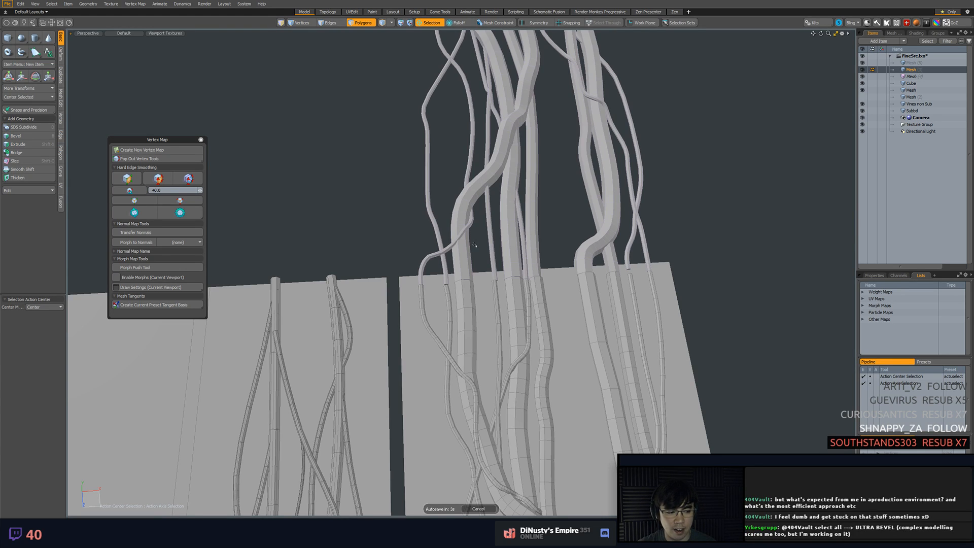
Nudge the outer thin vine's top-end vertices to line up with the copied tile's matching end
mouse_move(645, 285)
alt+mouse_down()
mouse_move(600, 263)
mouse_move(526, 282)
mouse_move(634, 297)
mouse_move(565, 283)
alt+mouse_up()
mouse_move(590, 275)
right_down()
mouse_move(591, 309)
mouse_move(611, 276)
right_up()
key(shift+a)
mouse_move(611, 284)
alt+mouse_down()
mouse_move(595, 317)
mouse_move(520, 268)
mouse_move(501, 228)
mouse_move(523, 287)
alt+mouse_up()
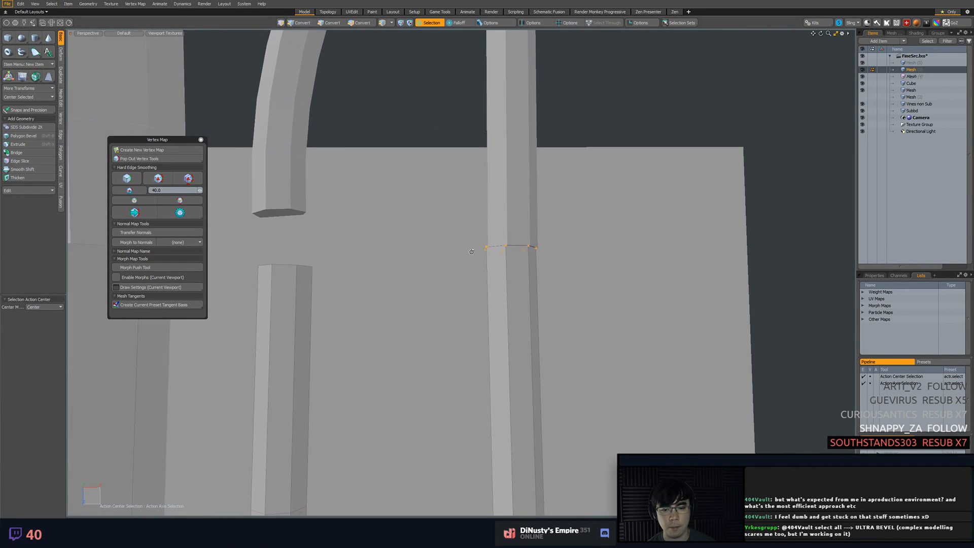
key(w)
drag(481, 220, 483, 226)
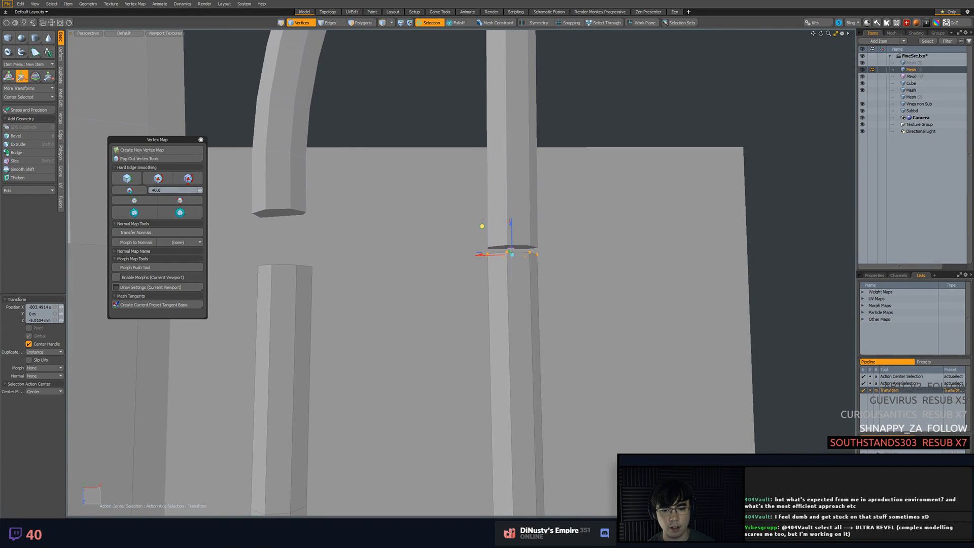
key(q)
Inspect the tile seam and the vines along the whole strip for gaps and intersecting tubes
click(620, 294)
ctrl+alt+drag(622, 295, 501, 278)
alt+shift+drag(575, 284, 610, 242)
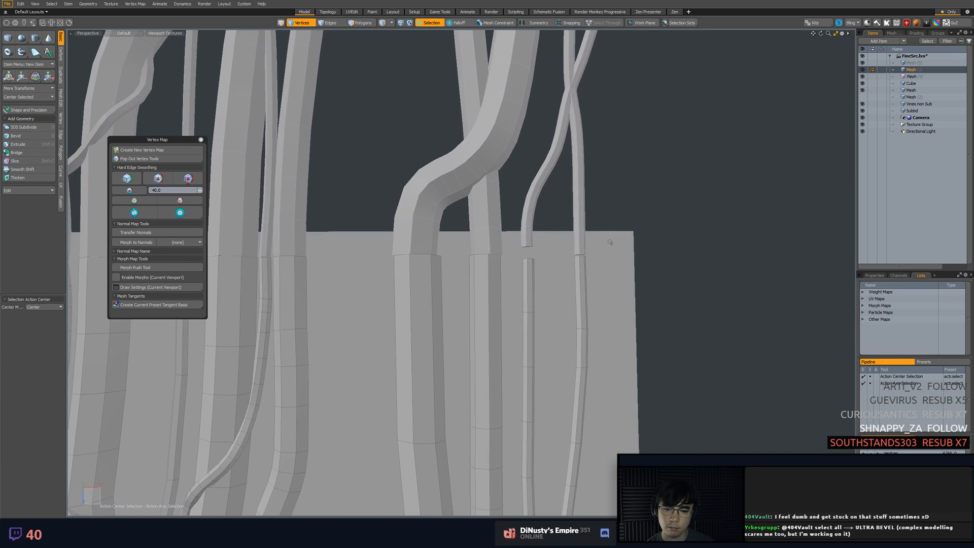
ctrl+alt+drag(669, 250, 527, 264)
alt+shift+drag(538, 366, 538, 31)
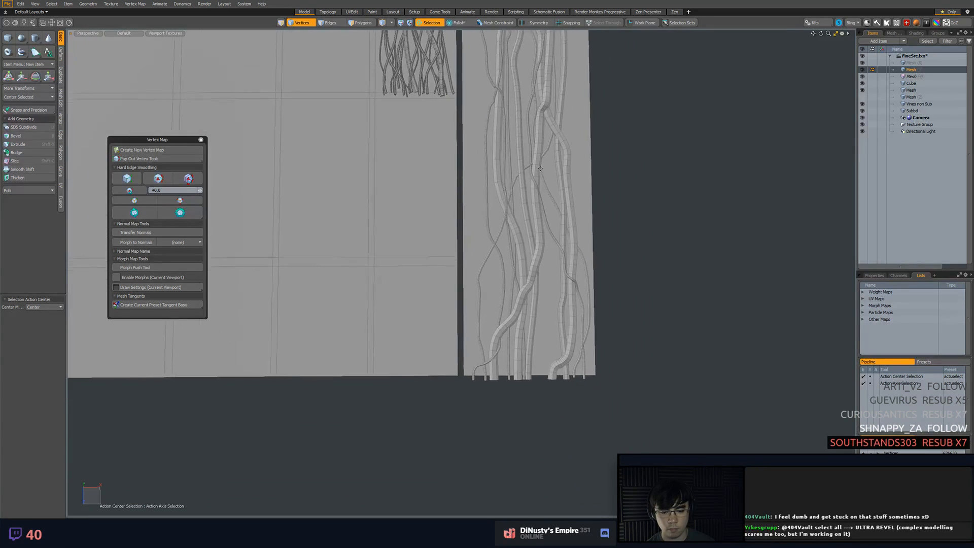
ctrl+alt+drag(454, 284, 504, 288)
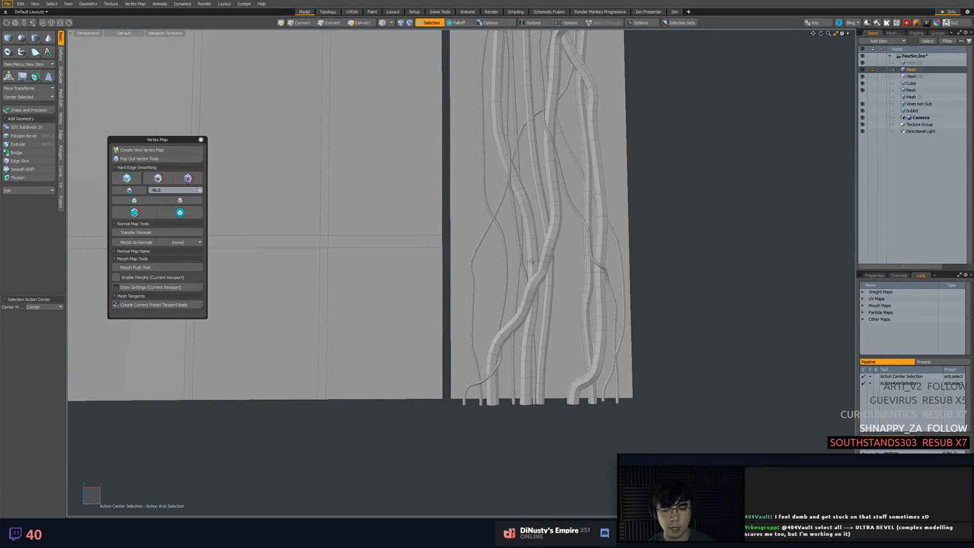
alt+shift+drag(531, 261, 555, 361)
alt+shift+drag(545, 109, 543, 168)
ctrl+alt+drag(543, 167, 562, 245)
ctrl+alt+drag(562, 246, 609, 246)
key(3)
alt+shift+drag(589, 181, 583, 335)
mouse_move(582, 184)
alt+shift+mouse_down()
mouse_move(573, 360)
mouse_move(619, 248)
alt+shift+mouse_up()
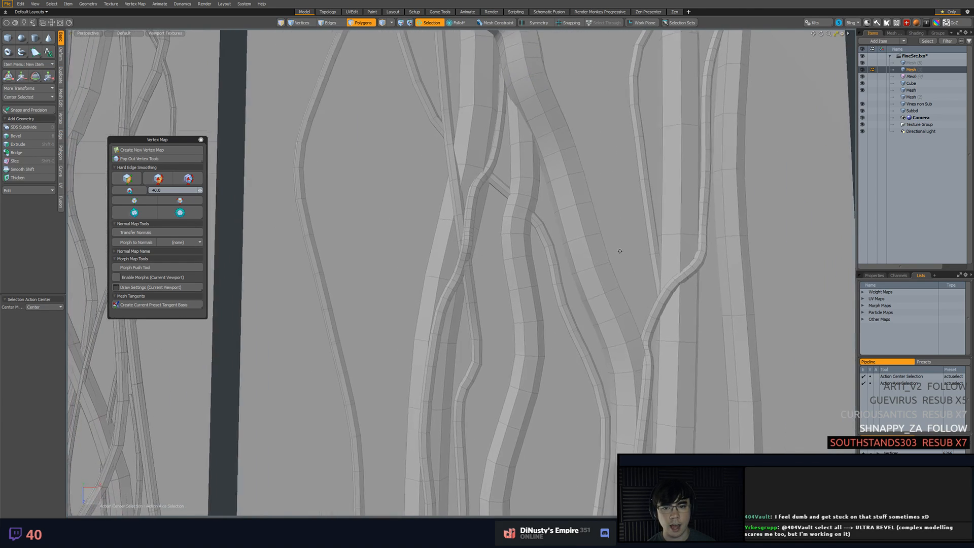
alt+shift+drag(582, 131, 663, 306)
Select the polygon ring where two thin vines cross near the strip's inner edge and raise it about 17.8 mm
alt+shift+drag(522, 130, 535, 183)
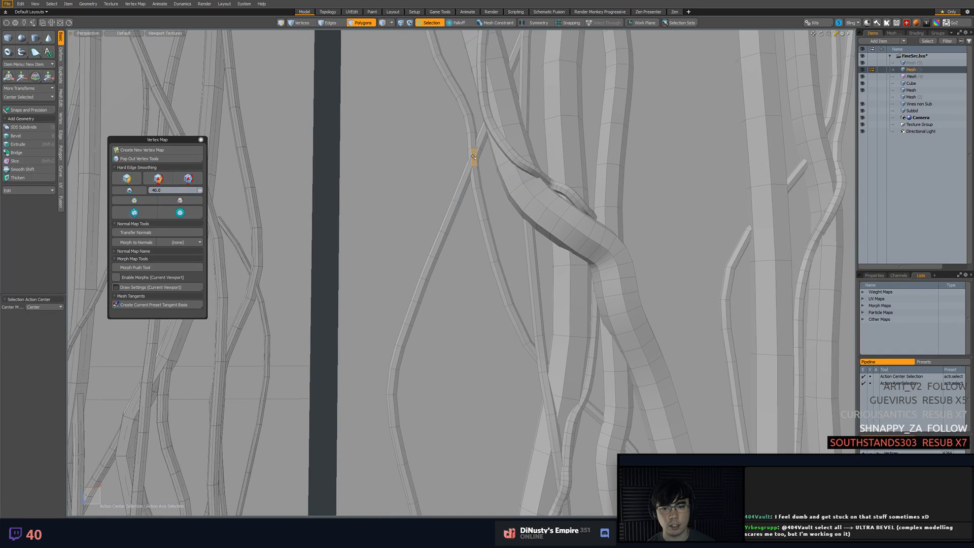
key(KP_Divide)
key(shift+a)
ctrl+alt+drag(474, 232, 500, 226)
key(KP_Divide)
key(shift+a)
ctrl+alt+drag(500, 226, 431, 248)
shift+click(419, 250)
key(l)
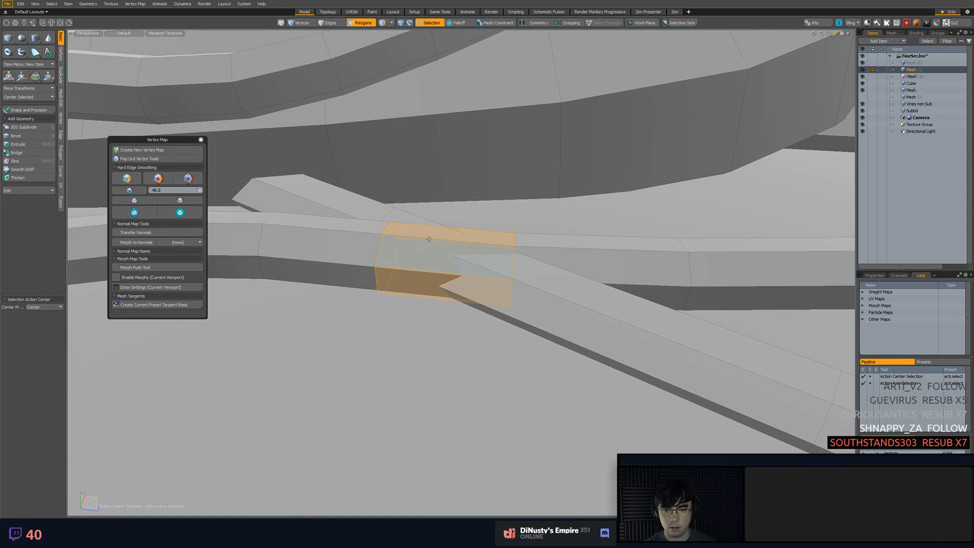
key(w)
drag(454, 256, 453, 229)
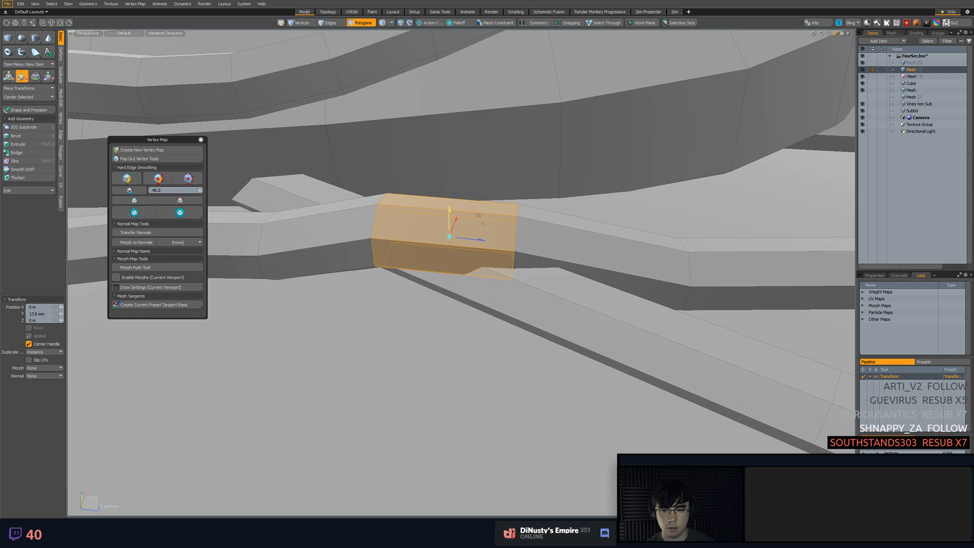
Remove the edge loop at the far end of the raised section, keeping a single peak loop
key(2)
double_click(371, 247)
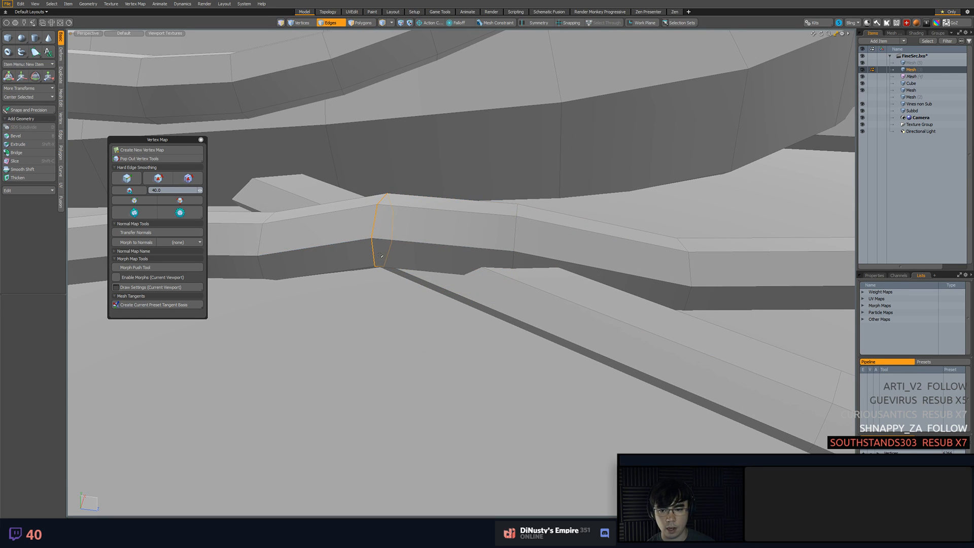
key(shift+a)
click(448, 116)
mouse_move(441, 204)
alt+mouse_down()
mouse_move(451, 212)
mouse_move(437, 214)
alt+mouse_up()
key(b)
key(ctrl+z)
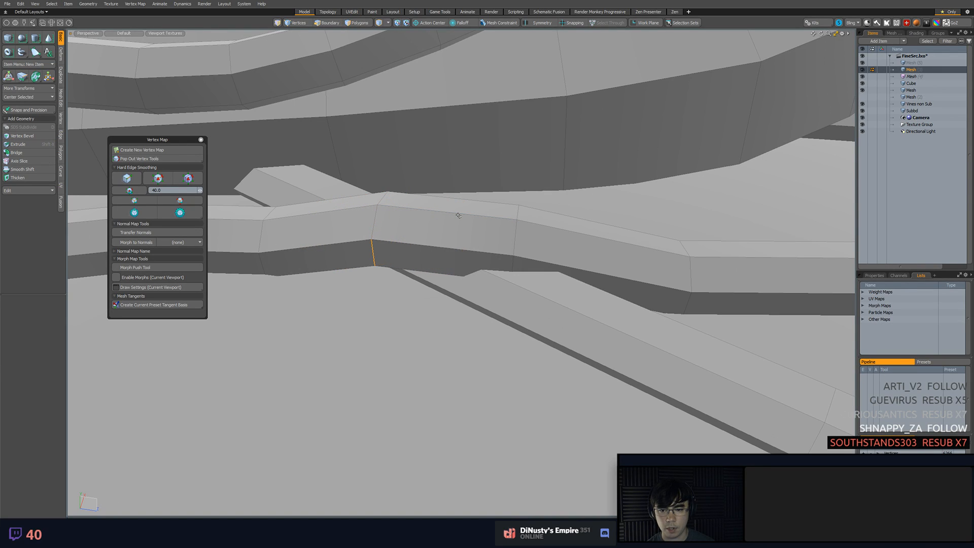
key(2)
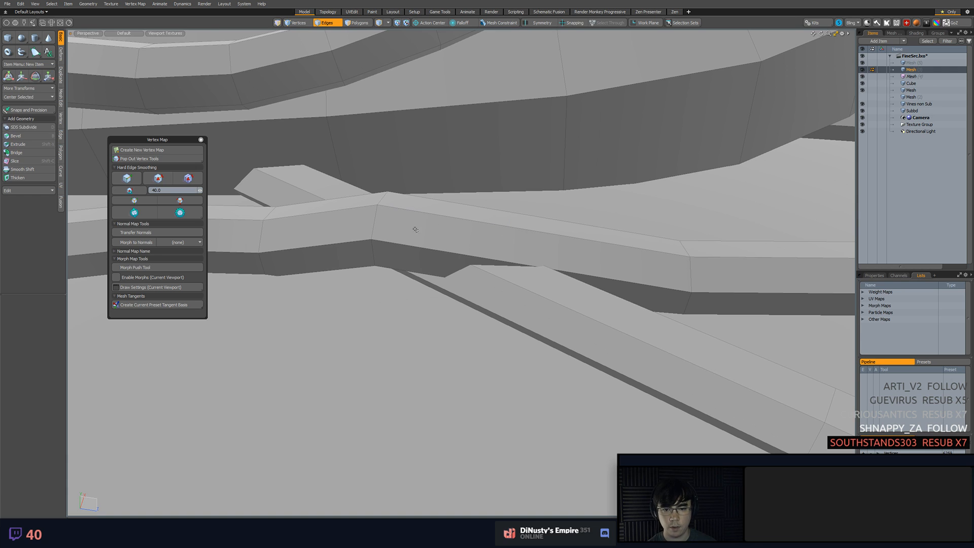
Rotate the peak edge loop about its selection center so it follows the vine's bend
alt+drag(370, 219, 417, 257)
double_click(370, 241)
key(y)
key(ctrl+z)
key(e)
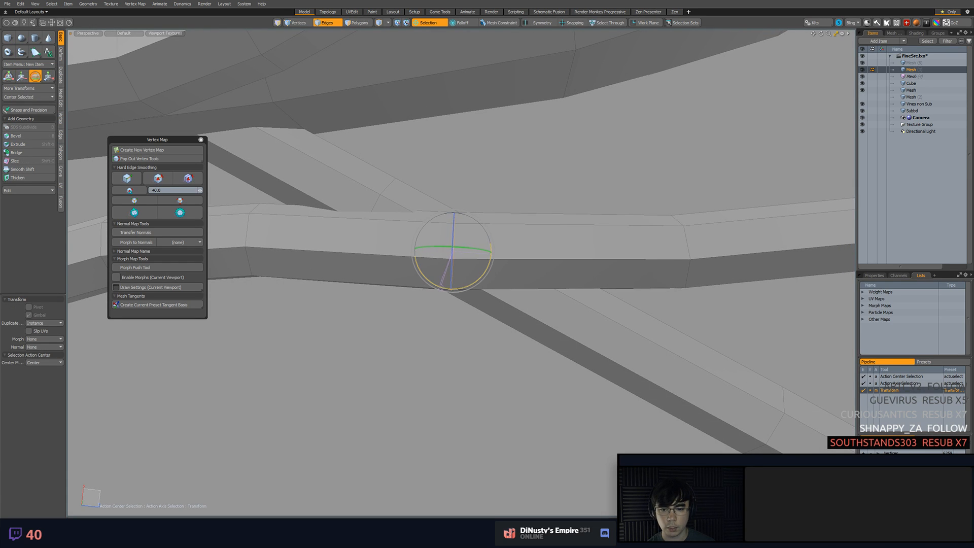
key(b)
drag(441, 284, 480, 225)
key(space)
Raise the peak loop about 3.2 mm and adjust the neighbouring loop so the vine clears the crossing
click(452, 219)
key(w)
key(space)
click(453, 247)
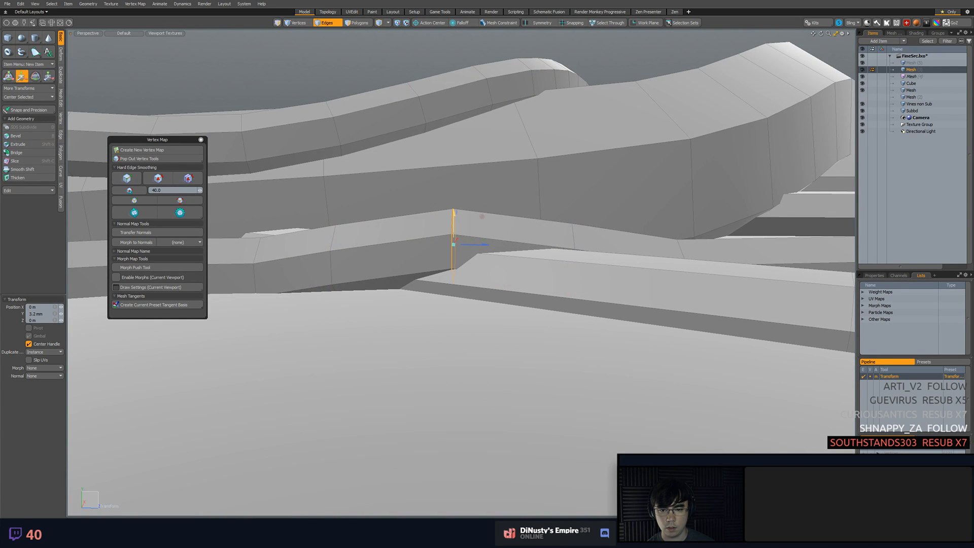
alt+drag(453, 246, 376, 212)
double_click(496, 229)
click(497, 227)
key(w)
click(392, 272)
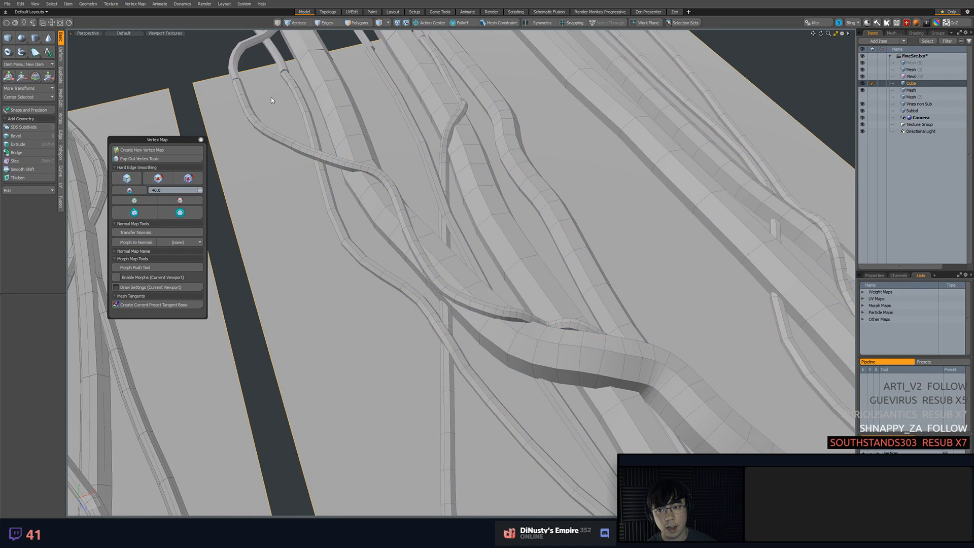
Make the vine mesh active again and frame the inner thin vine's polygons near the tile seam
key(3)
key(5)
click(285, 77)
key(shift+a)
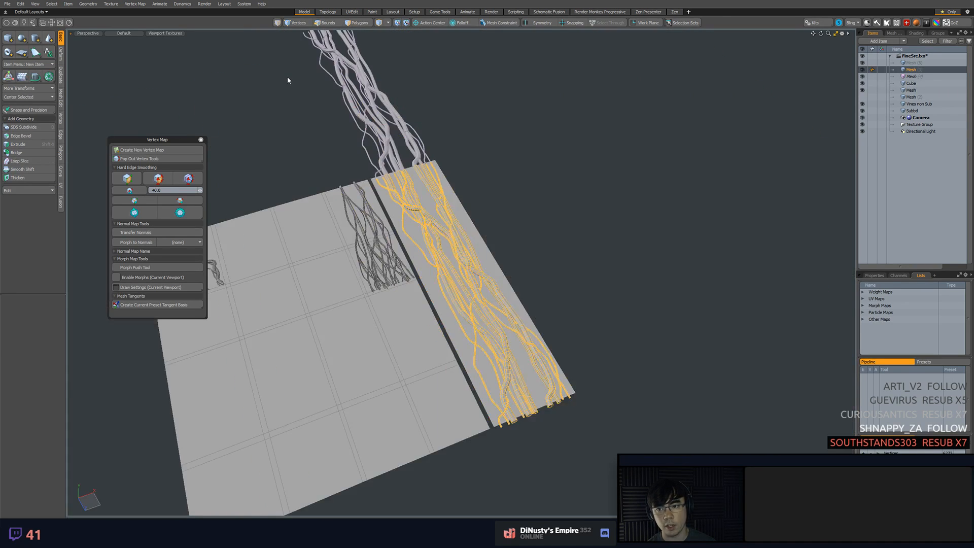
key(3)
drag(386, 178, 389, 188)
key(shift+a)
mouse_move(405, 228)
alt+mouse_down()
mouse_move(428, 247)
mouse_move(414, 236)
alt+mouse_up()
Move the edge loop below the inner thin vine's top end by -12 mm in X
key(2)
middle_drag(474, 237, 450, 201)
mouse_move(449, 201)
alt+mouse_down()
mouse_move(439, 273)
mouse_move(487, 273)
alt+mouse_up()
key(w)
key(q)
double_click(468, 384)
key(w)
drag(482, 381, 474, 382)
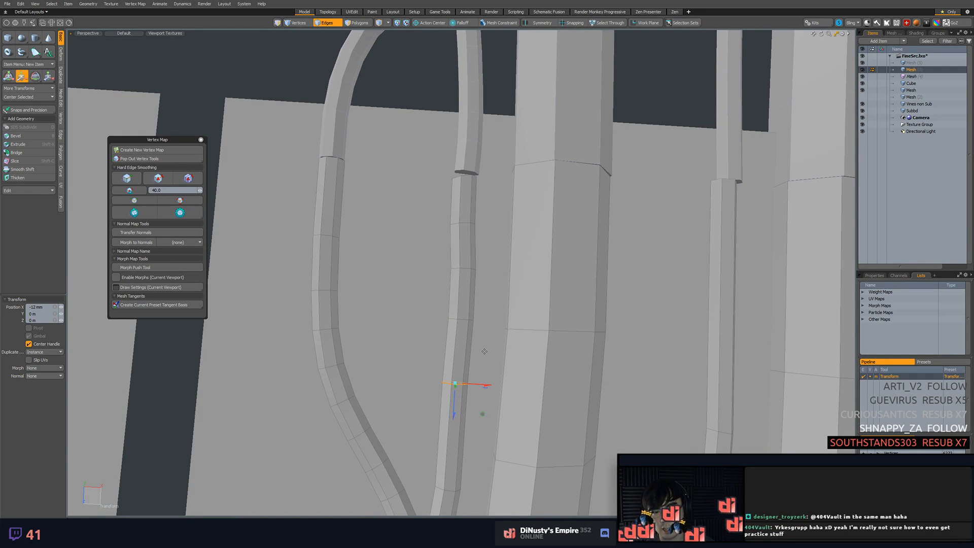
Move the top-end vertices of the thin vine beside the thick one to line up with the copied tile's vine
alt+shift+drag(725, 167, 543, 173)
key(q)
double_click(611, 191)
key(1)
right_drag(515, 177, 551, 175)
key(w)
mouse_move(557, 199)
mouse_down()
mouse_move(564, 199)
mouse_move(491, 203)
mouse_move(490, 162)
mouse_up()
key(q)
click(566, 237)
scroll(566, 237, down, 4)
scroll(491, 162, down, 2)
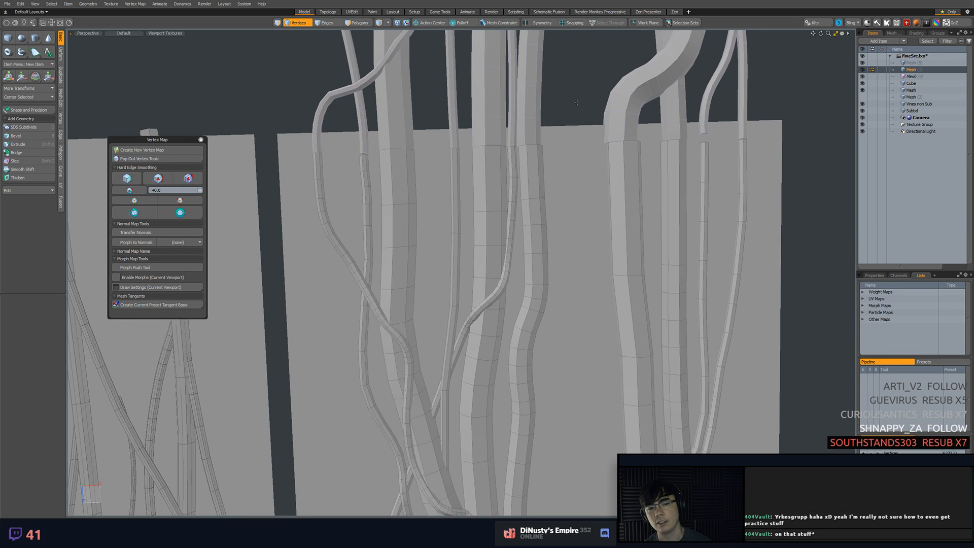
Select the straight medium vine's top-end vertices and move them to meet the copied vine at the tile seam
alt+shift+drag(683, 132, 543, 220)
right_drag(484, 177, 542, 224)
alt+drag(545, 221, 532, 219)
right_drag(485, 182, 559, 219)
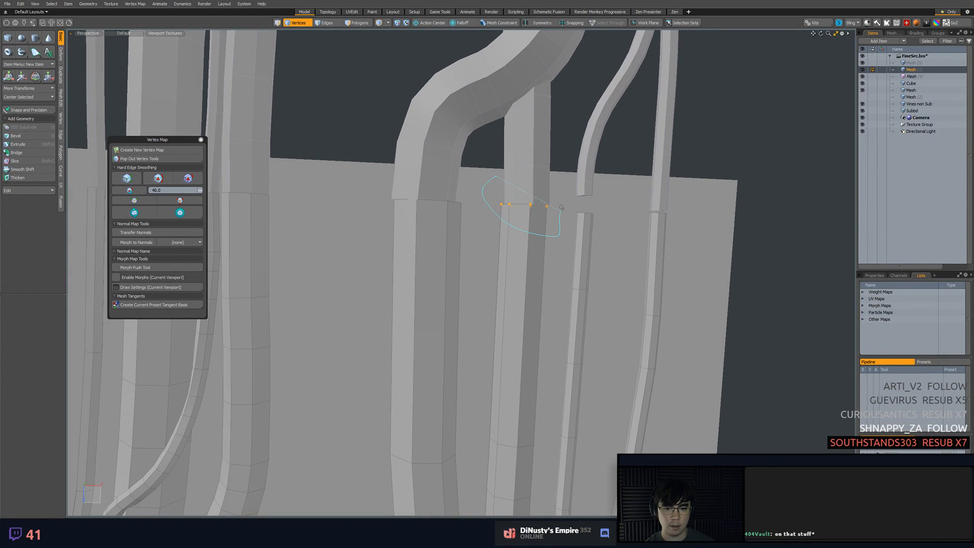
key(w)
drag(556, 206, 559, 208)
key(q)
Adjust the edge loop below the medium vine's top end so the vine runs smoothly into the seam
alt+drag(556, 265, 540, 258)
key(2)
double_click(500, 427)
alt+drag(500, 427, 526, 354)
key(w)
key(q)
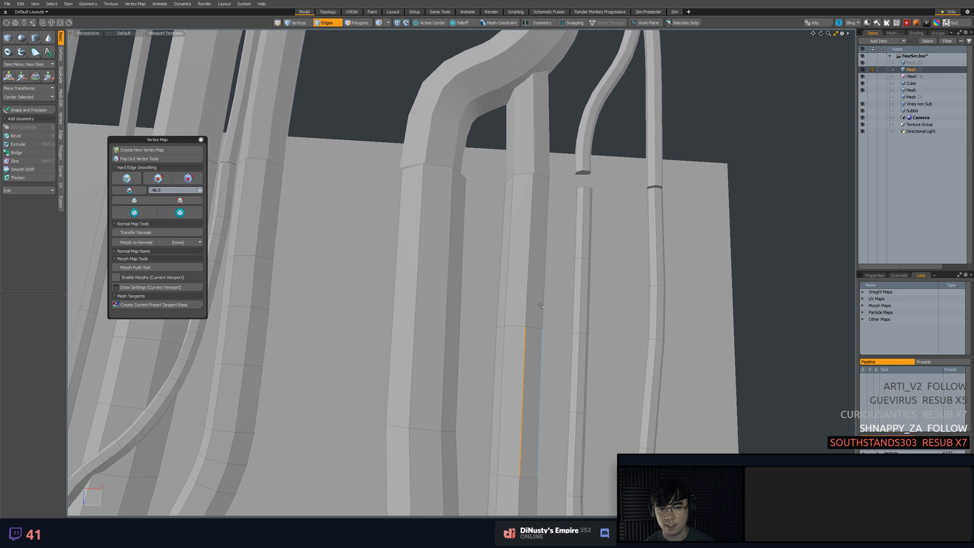
Move the top-end vertices of the thin vine next to the medium one toward its copied counterpart
alt+drag(574, 184, 501, 310)
key(1)
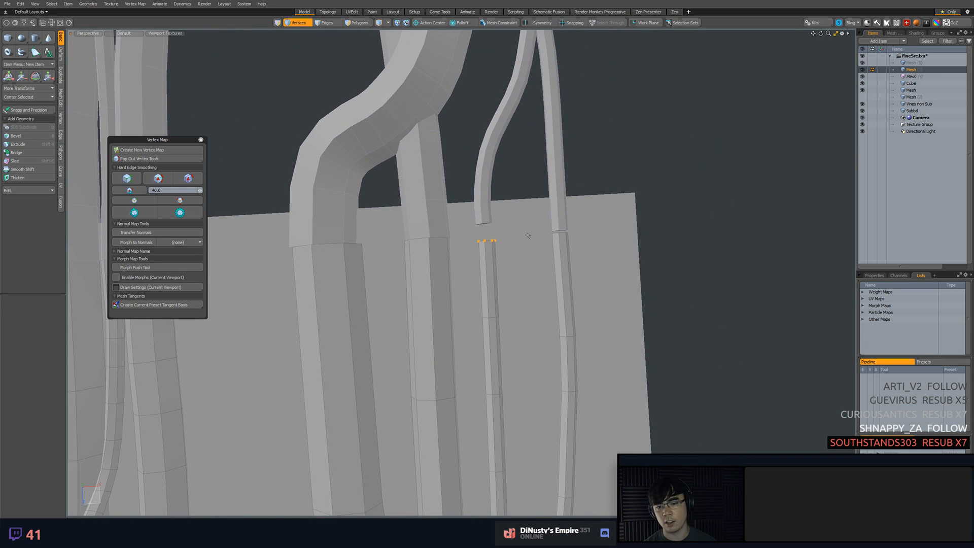
key(w)
mouse_move(491, 254)
mouse_down()
mouse_move(414, 284)
mouse_move(472, 171)
mouse_move(502, 255)
mouse_up()
key(q)
click(520, 285)
scroll(520, 285, down, 8)
Try deleting the polygons of the thin branch segment at the vine crossing, and undo the deletion
key(3)
click(563, 340)
key(shift+a)
alt+drag(523, 369, 460, 351)
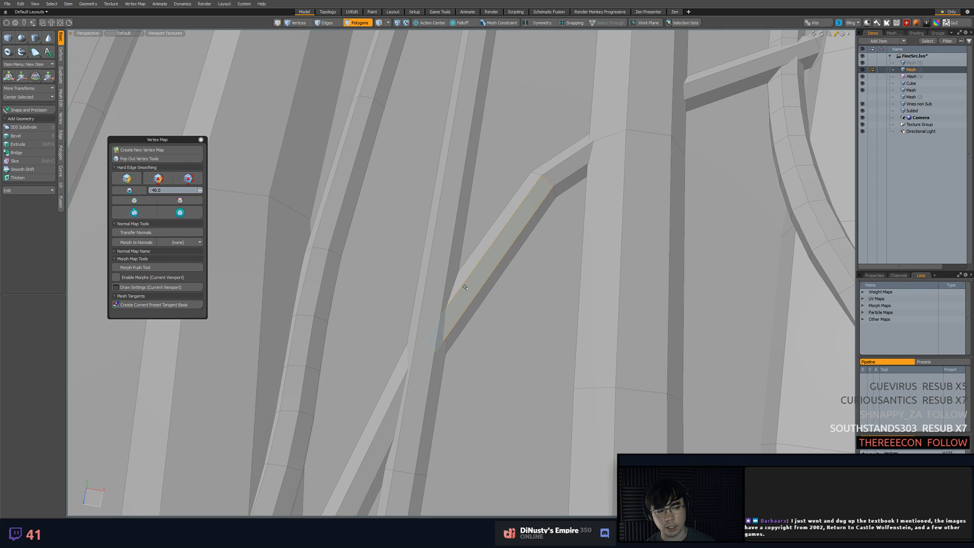
click(460, 293)
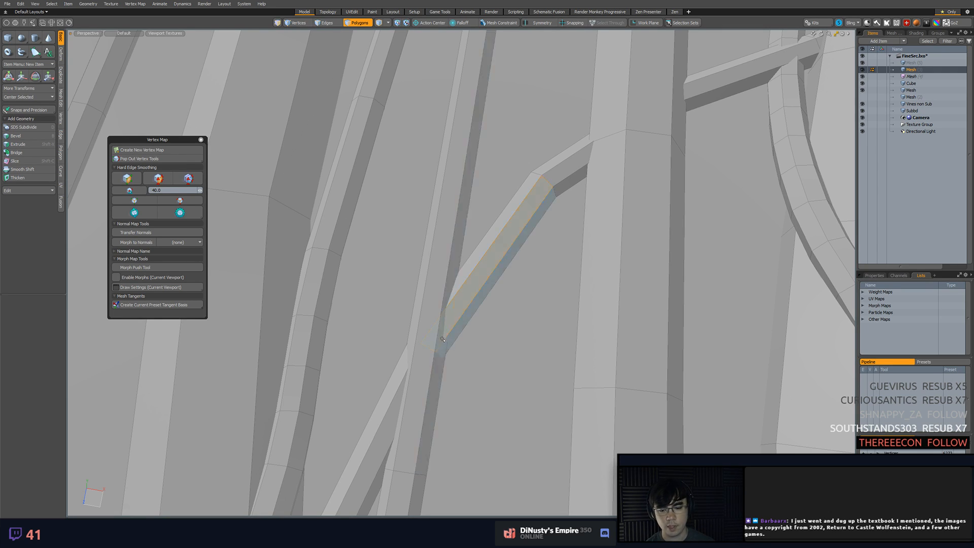
double_click(429, 347)
key(Delete)
key(ctrl+z)
Select the thin branch's edge loop at the crossing and activate the Move tool on it
click(453, 314)
key(w)
key(2)
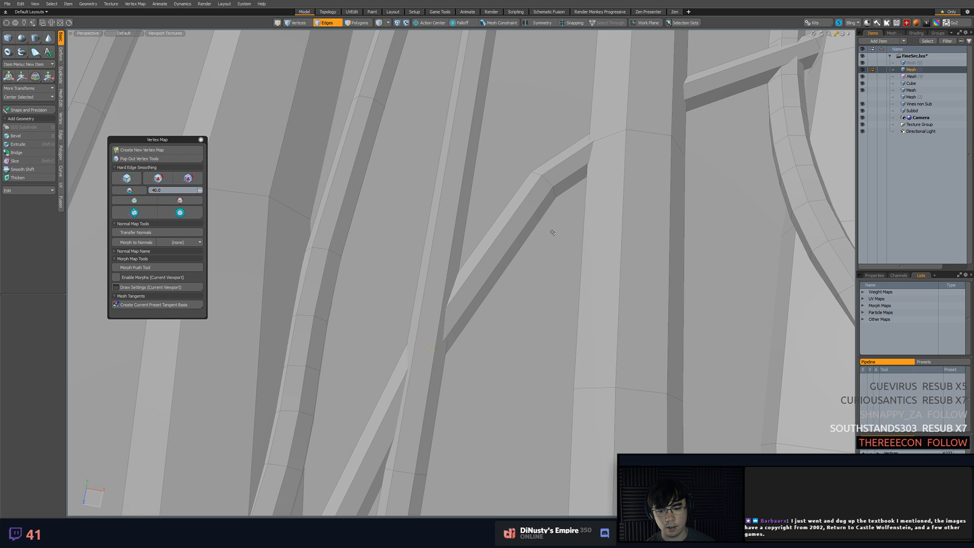
alt+drag(463, 350, 378, 294)
key(w)
key(space)
click(379, 294)
key(w)
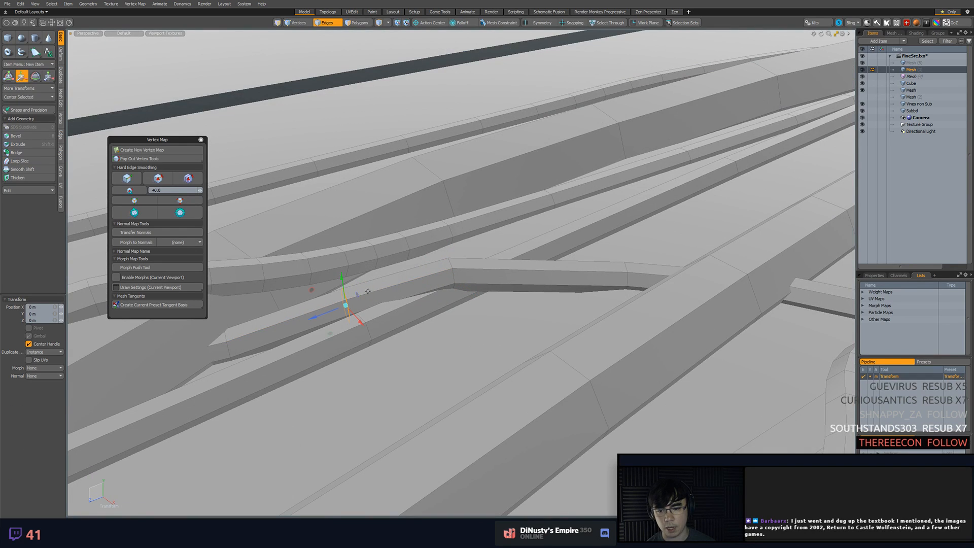
Add loop slices to the thin branch around its bend over the neighbouring vine
key(space)
click(482, 270)
key(alt+c)
drag(517, 276, 498, 252)
key(space)
click(567, 271)
key(alt+c)
click(560, 278)
Adjust the edge loop at the thin branch's bend and set the action center to Selection
key(w)
key(space)
double_click(509, 271)
key(w)
key(space)
key(w)
key(alt+s)
key(space)
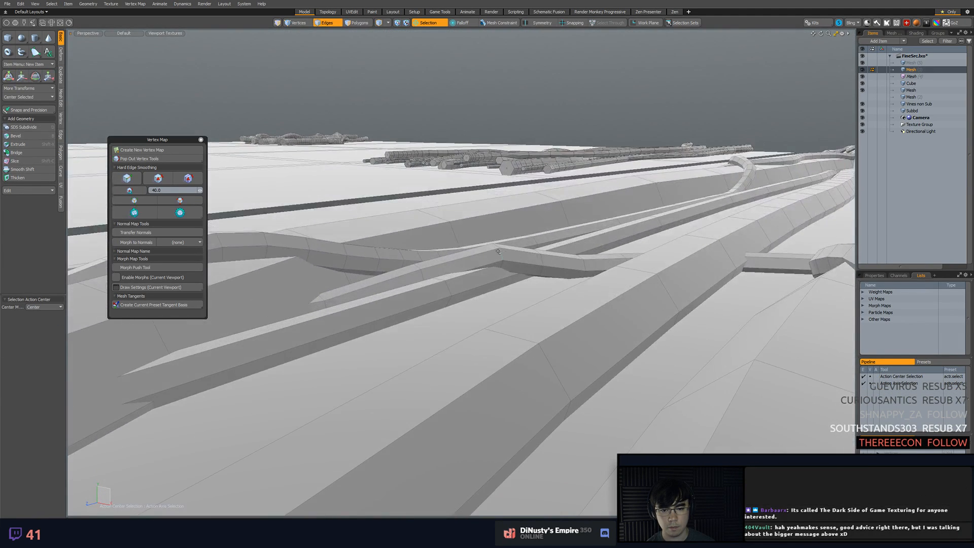
Bevel the edge loop at the thin branch's peak to soften the bend
key(b)
drag(511, 285, 532, 284)
key(space)
click(524, 326)
alt+drag(524, 326, 477, 361)
alt+drag(476, 361, 515, 282)
Loop-slice the thick vine on both sides of the spot where the thin branch passes
click(515, 280)
key(alt+c)
key(space)
click(459, 296)
key(alt+c)
drag(460, 308, 446, 307)
key(space)
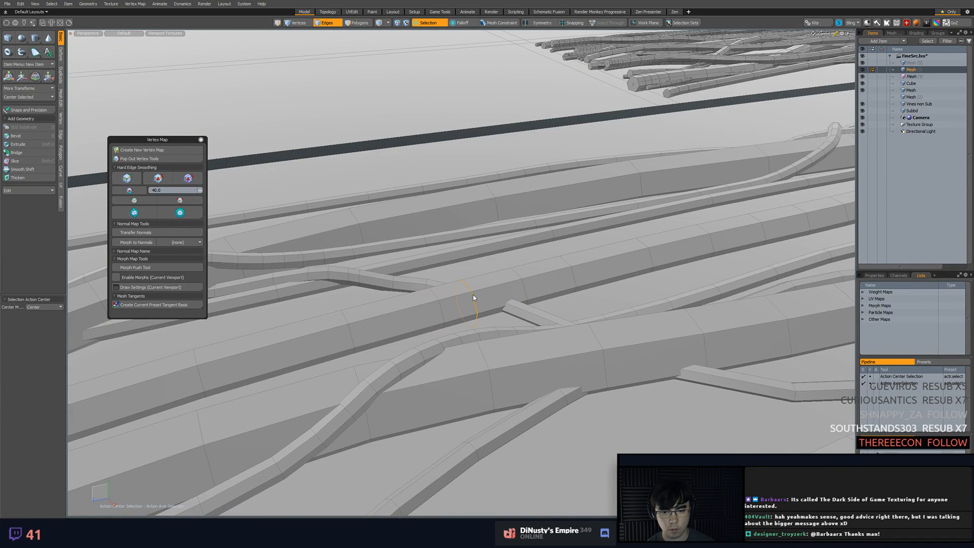
Move the thick vine's edge loops at the crossing so it bends over the thin branch
key(w)
key(q)
double_click(525, 296)
key(w)
drag(513, 269, 513, 263)
key(q)
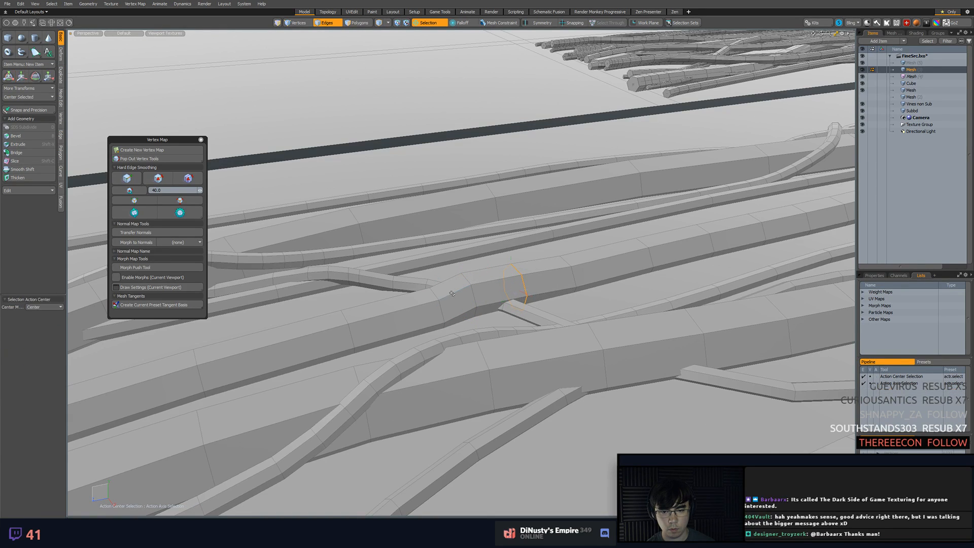
double_click(434, 292)
key(w)
key(q)
key(w)
key(q)
Return to item selection, frame the whole sheet, and make the full-size grid plane mesh visible and active
drag(432, 287, 628, 253)
double_click(457, 265)
scroll(628, 254, down, 5)
key(5)
click(683, 204)
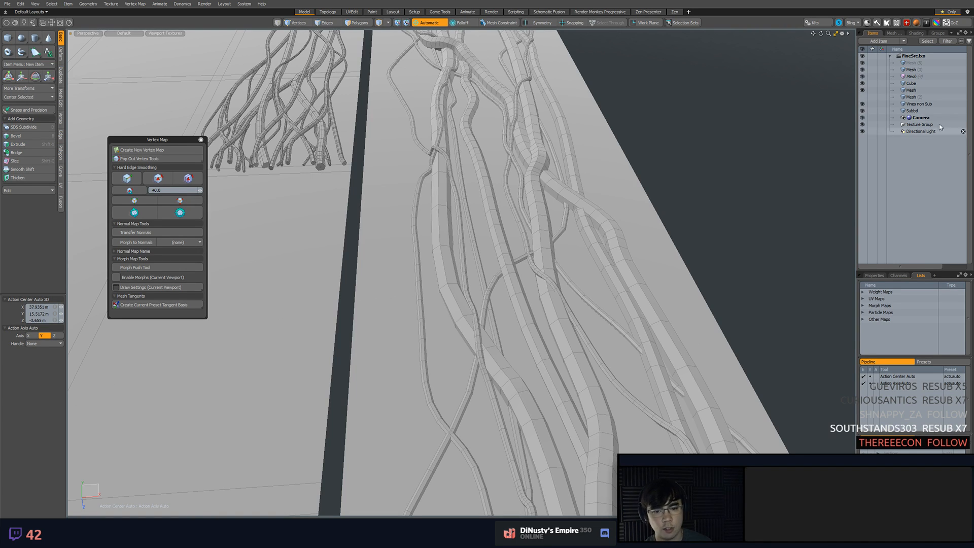
alt+drag(751, 209, 661, 220)
click(546, 248)
click(661, 219)
click(588, 247)
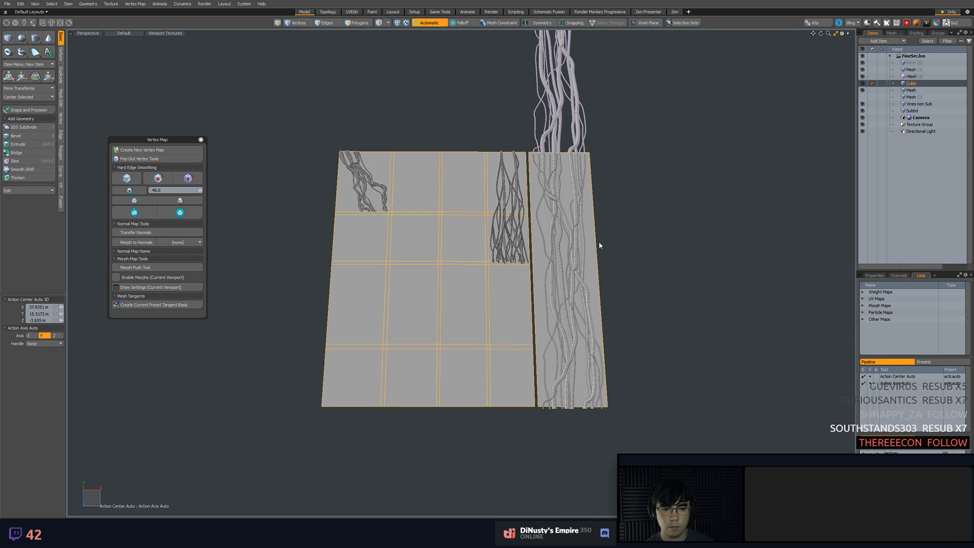
click(861, 101)
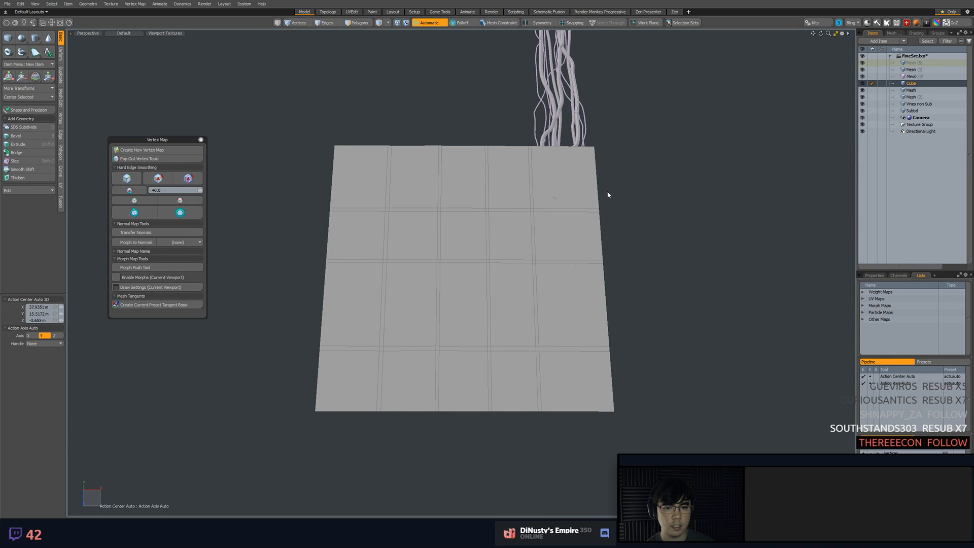
click(593, 193)
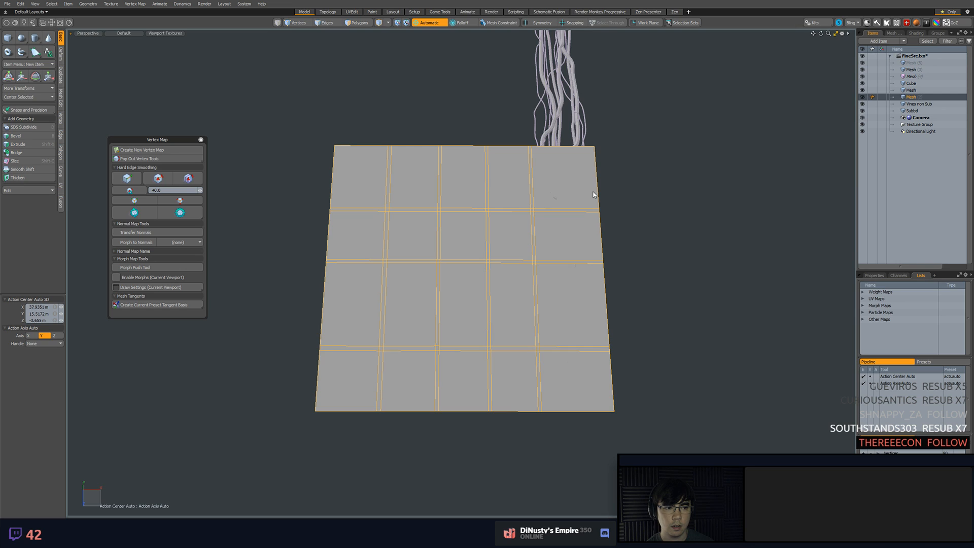
In top view, select all of the grid plane's polygons and snap the scaling center to its upper-right corner
key(KP_1)
key(ctrl+1)
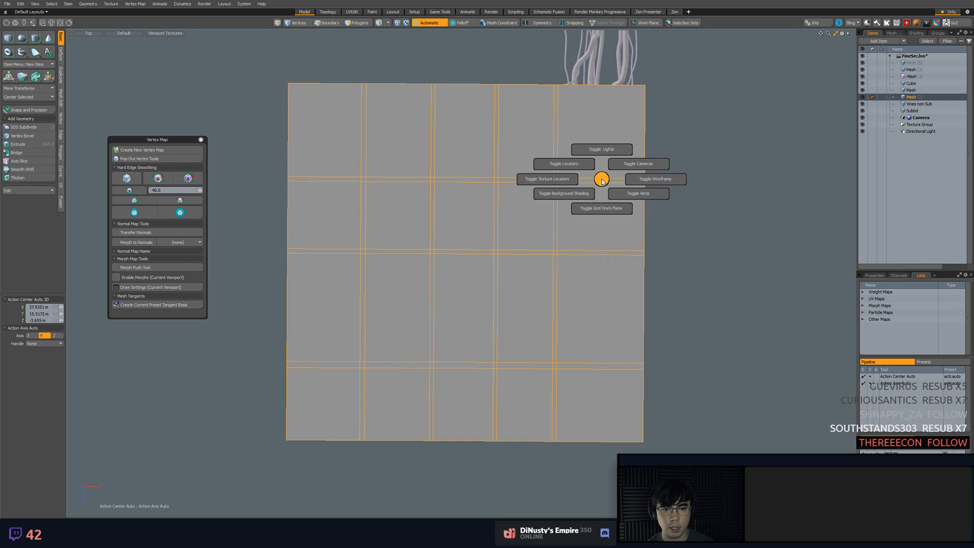
key(3)
key(r)
key(space)
double_click(620, 163)
key(y)
key(x)
click(645, 85)
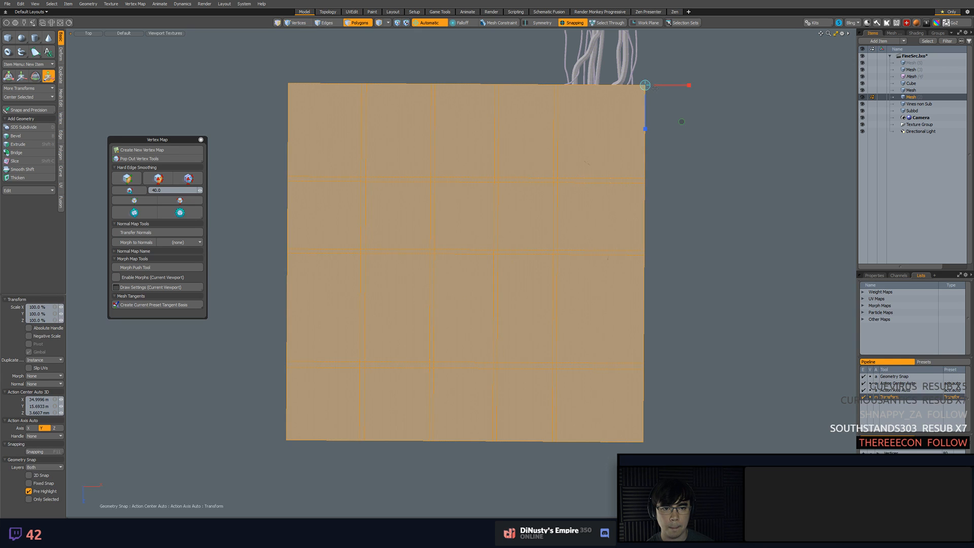
Snap the grid plane's upper-right corner to the layout's corner and scale the plane to 96% in X and Z
key(w)
mouse_move(644, 86)
mouse_down()
mouse_move(638, 127)
mouse_move(637, 94)
mouse_up()
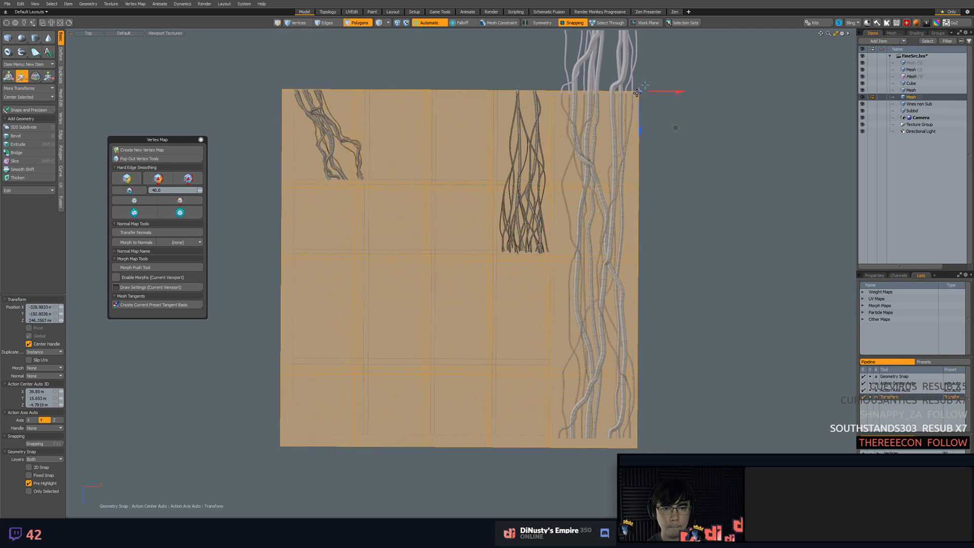
key(r)
click(646, 102)
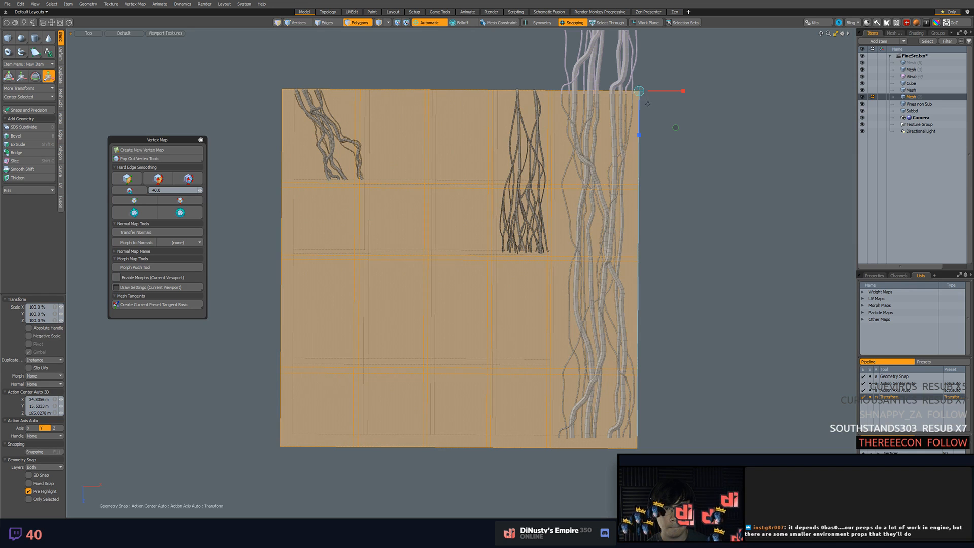
mouse_move(676, 128)
mouse_down()
mouse_move(665, 128)
mouse_move(676, 129)
mouse_up()
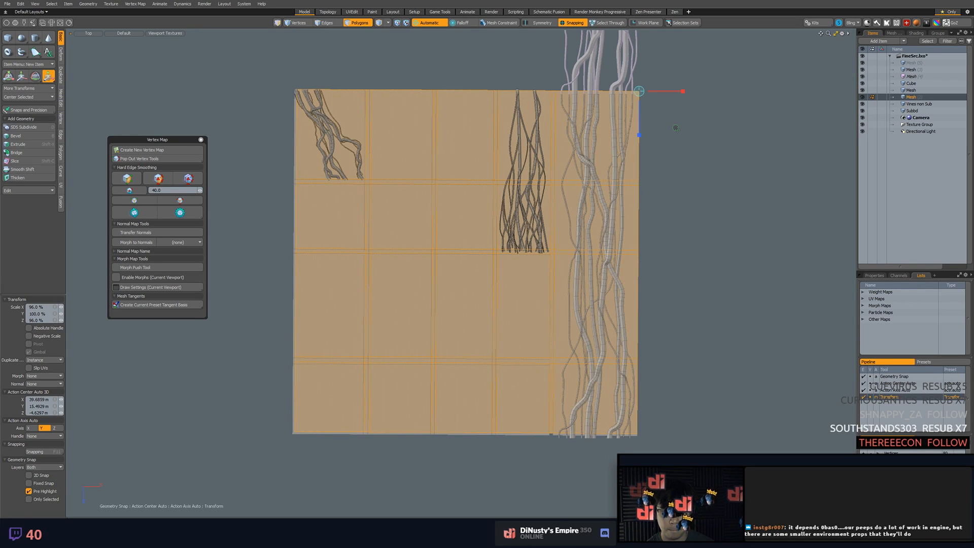
Delete all polygons of the full-size grid plane
key(Delete)
click(700, 132)
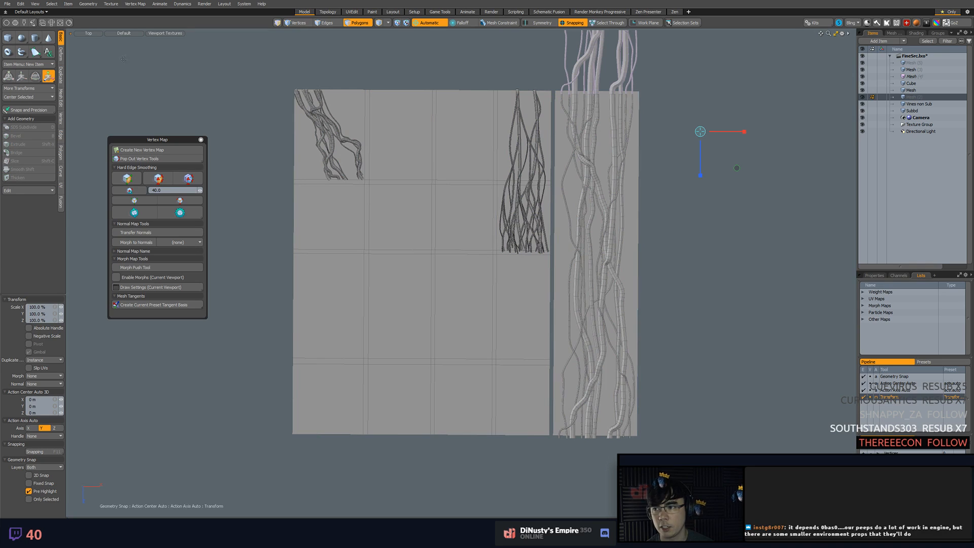
Hide the tall strip's vine meshes, including the copied tile, and save the scene
click(910, 70)
click(863, 62)
click(862, 70)
click(862, 77)
click(775, 96)
key(ctrl+s)
Hide the remaining vine layers, keep only the Cube layout visible, and make the emptied mesh item active
click(868, 84)
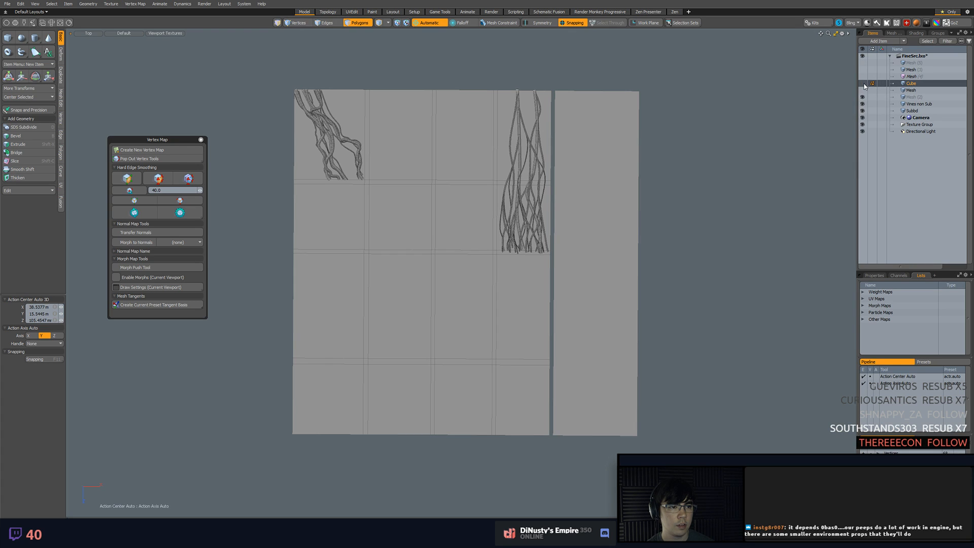
click(680, 135)
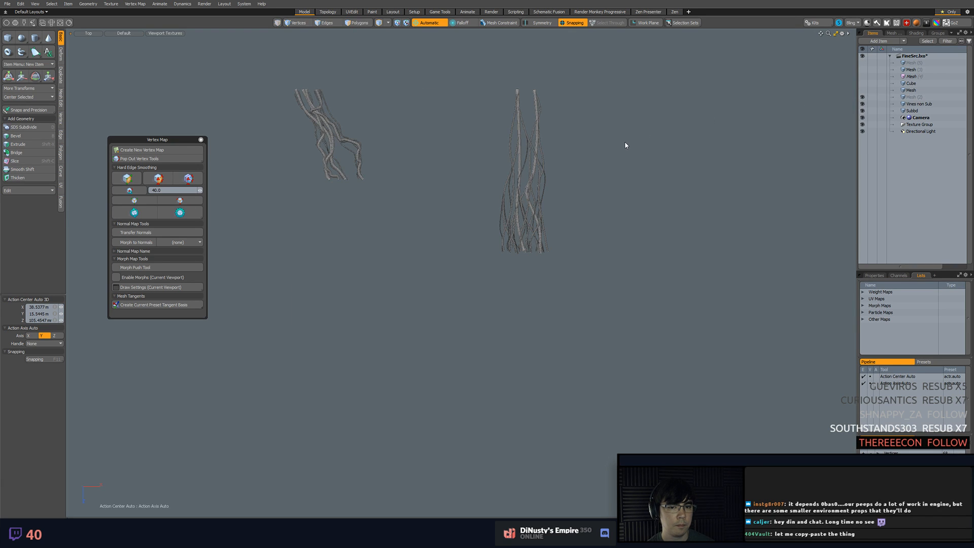
click(906, 97)
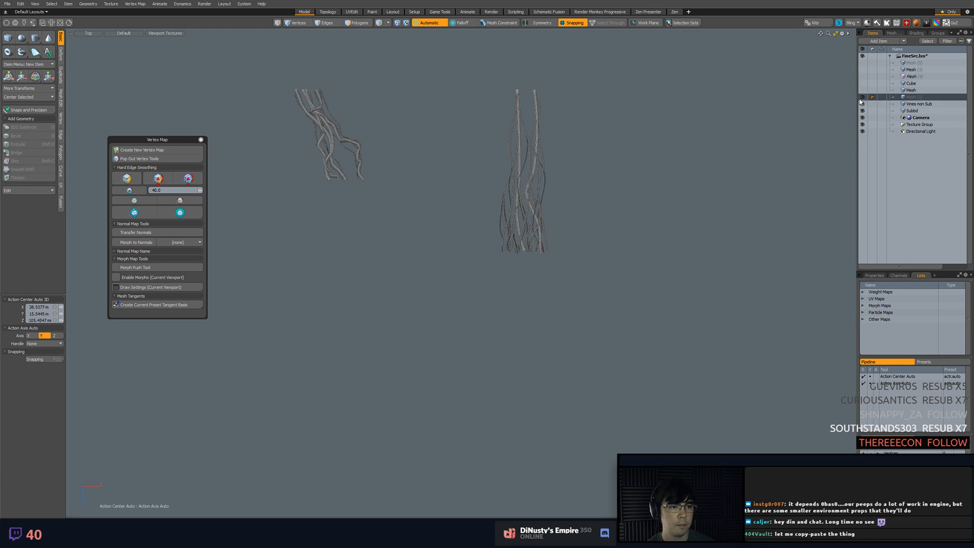
drag(863, 104, 863, 111)
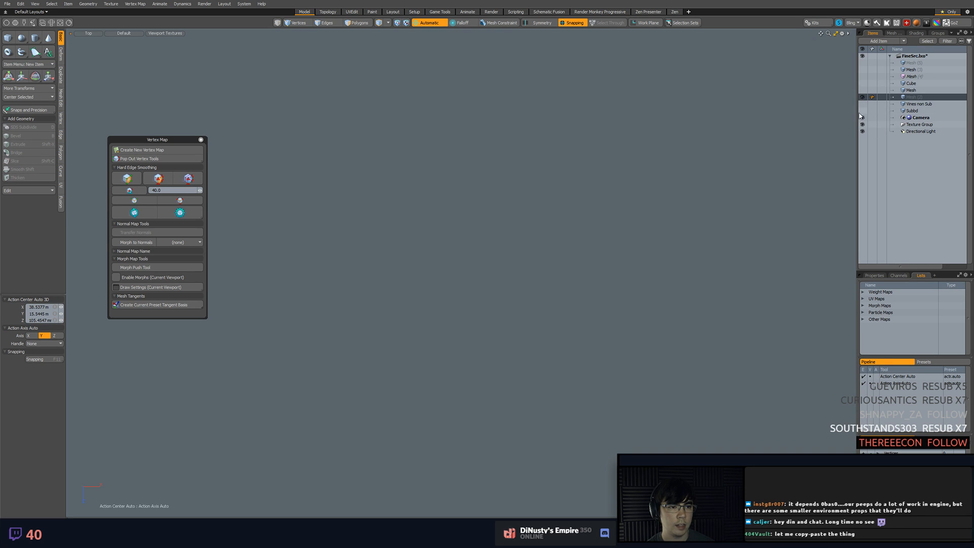
click(863, 84)
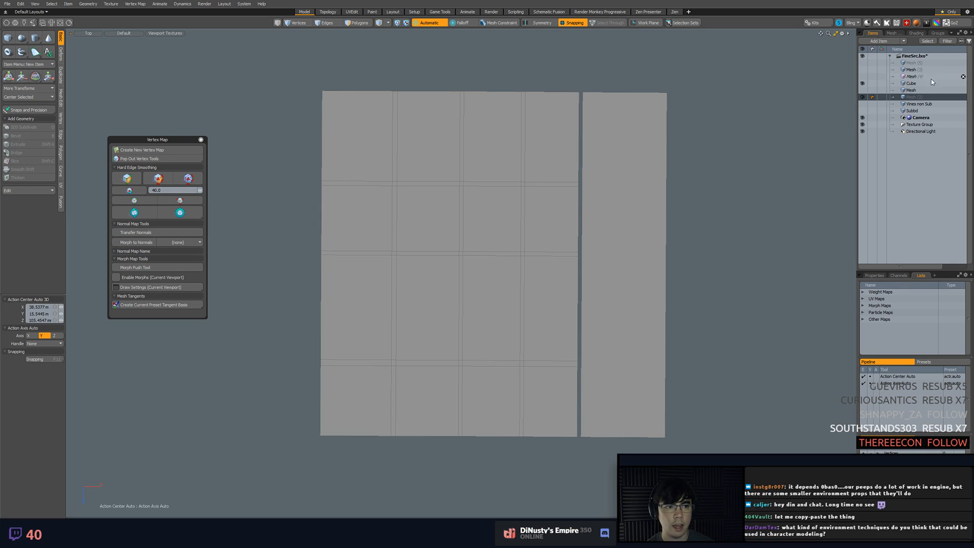
Draw a four-sided polygon in the emptied mesh by snapping points to the layout's four outer corners
click(427, 25)
click(571, 26)
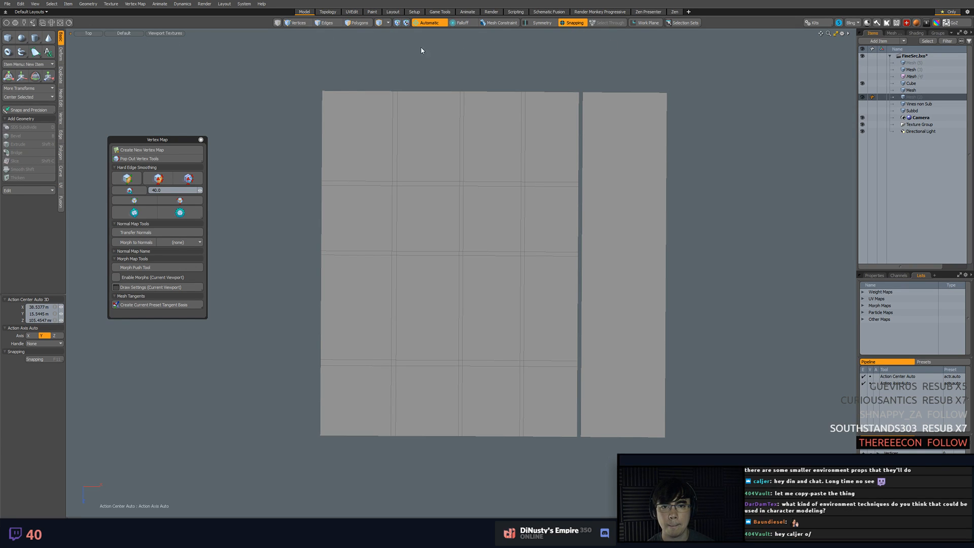
click(35, 52)
click(321, 91)
click(666, 93)
click(664, 437)
click(326, 437)
key(space)
key(3)
Rename the mesh item holding the new flat polygon to Low
click(918, 97)
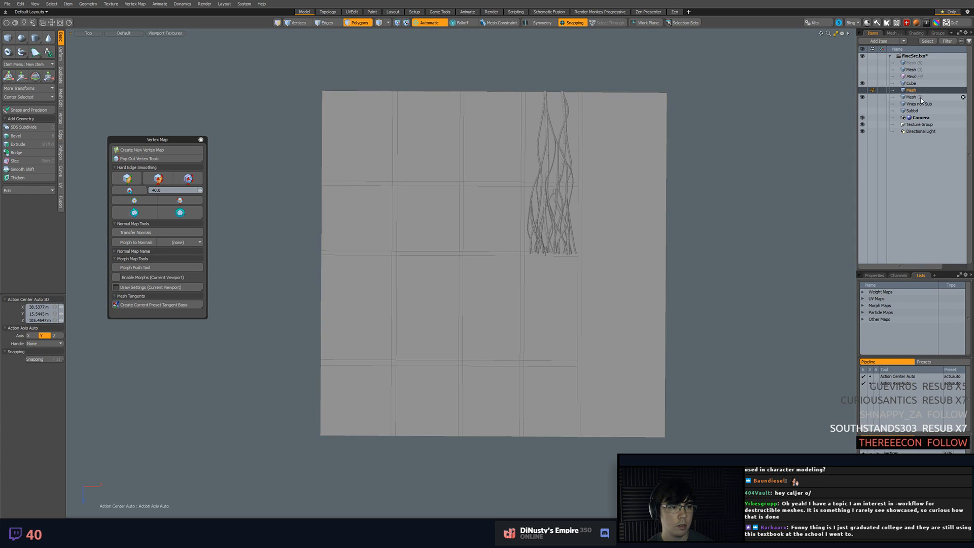
double_click(913, 97)
text(Low)
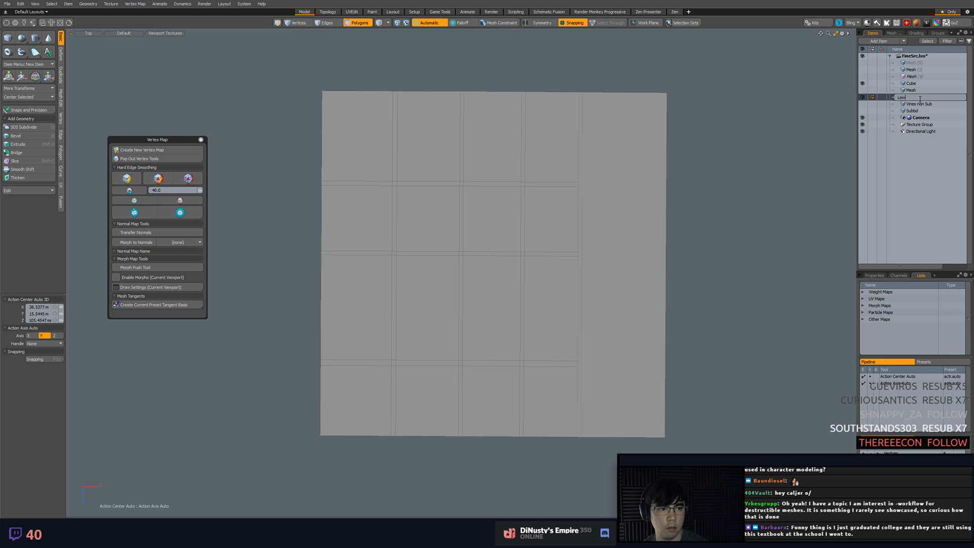
key(Return)
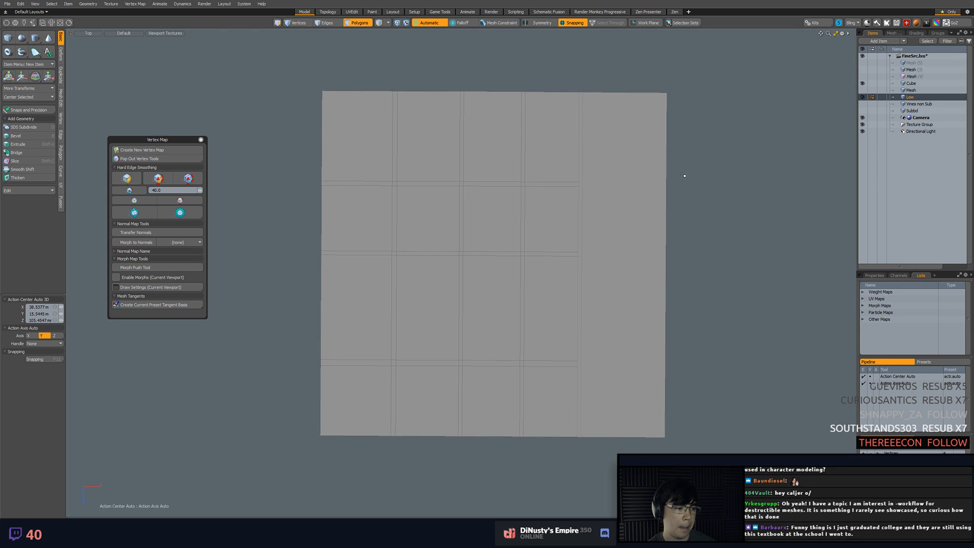
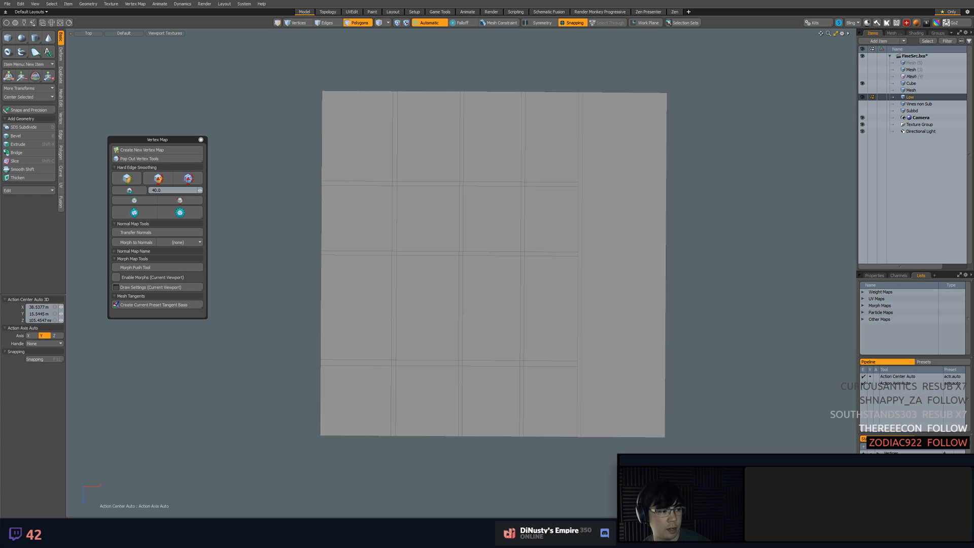
Switch to the browser with the Tutorials and Resources page, open Getting Started, and find its section on where to start
drag(973, 66, 383, 87)
drag(647, 379, 785, 493)
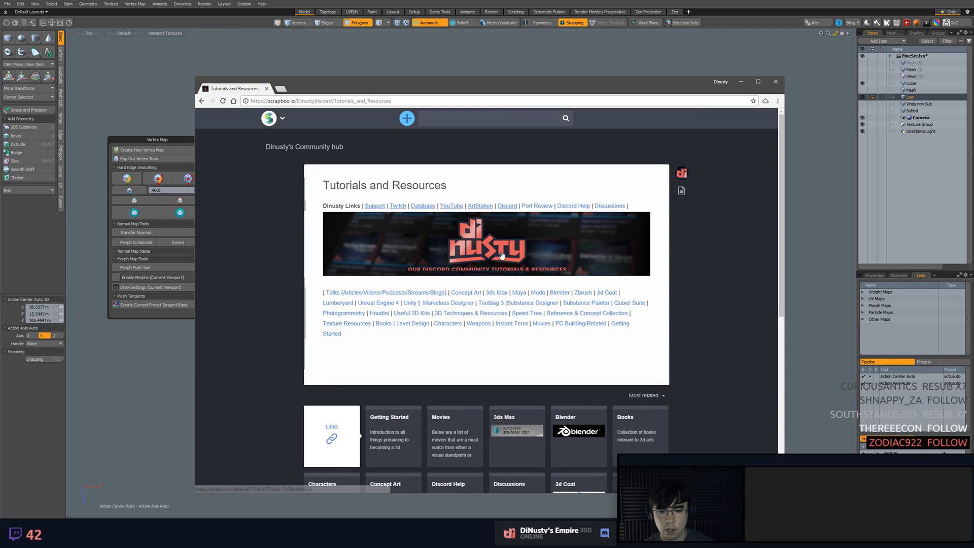
click(332, 333)
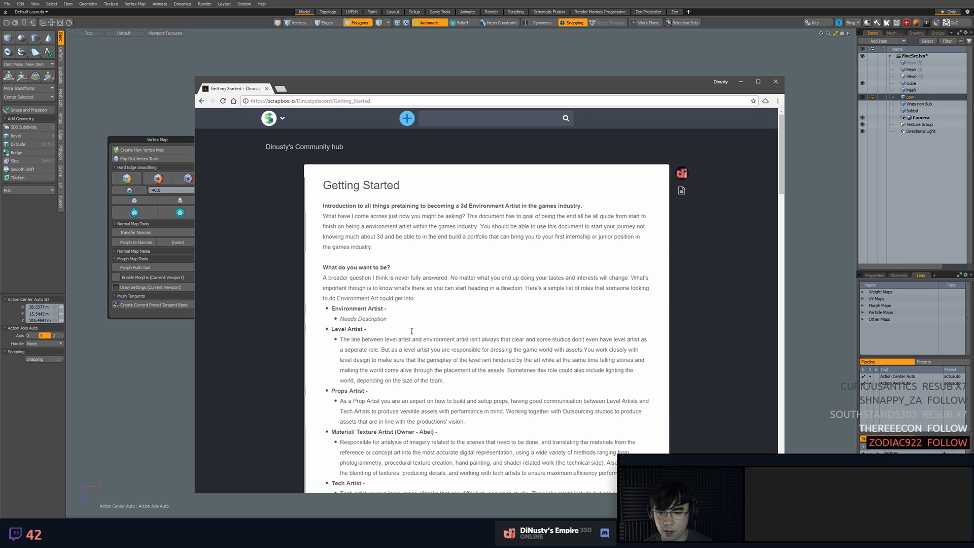
scroll(381, 359, down, 10)
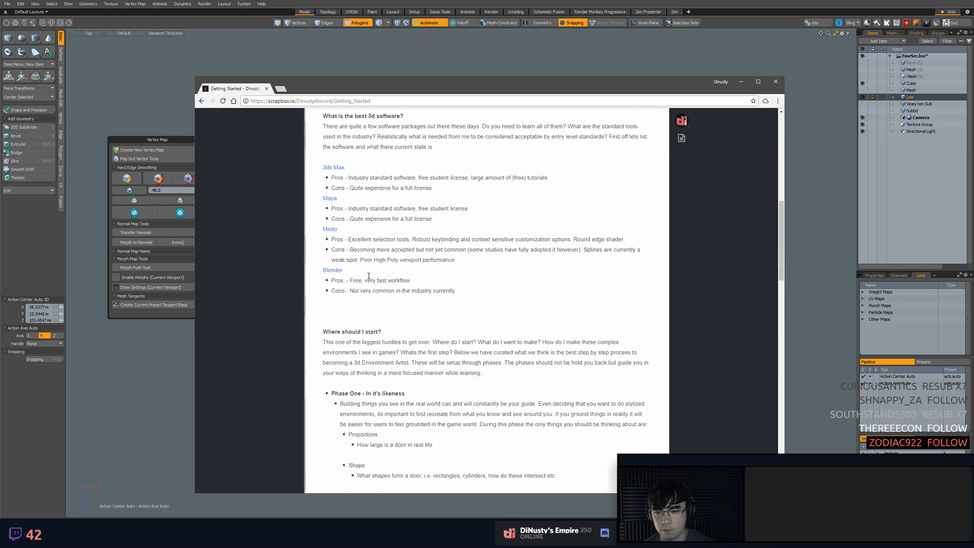
scroll(369, 276, down, 3)
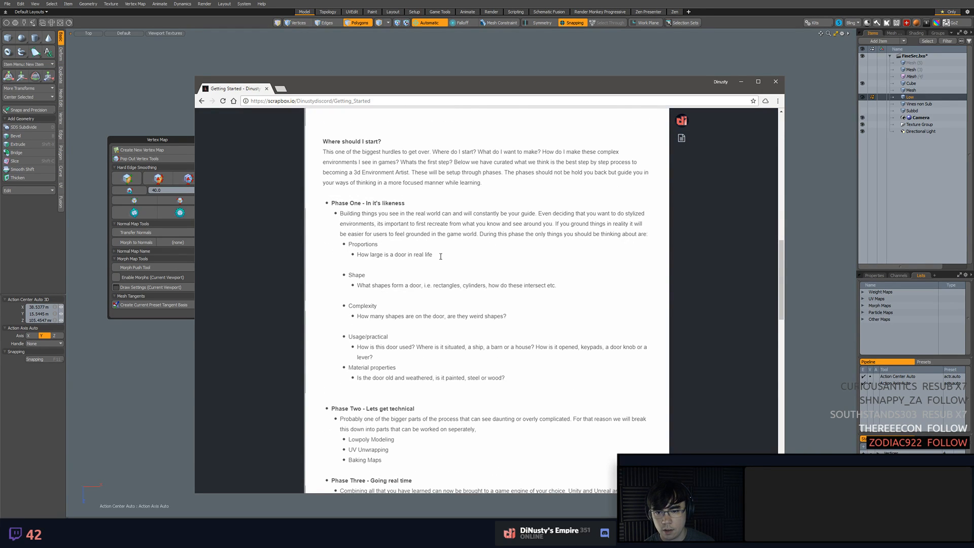
Examine the Phase One topics in the Getting Started guide, from proportions through material properties
drag(340, 202, 419, 211)
click(389, 202)
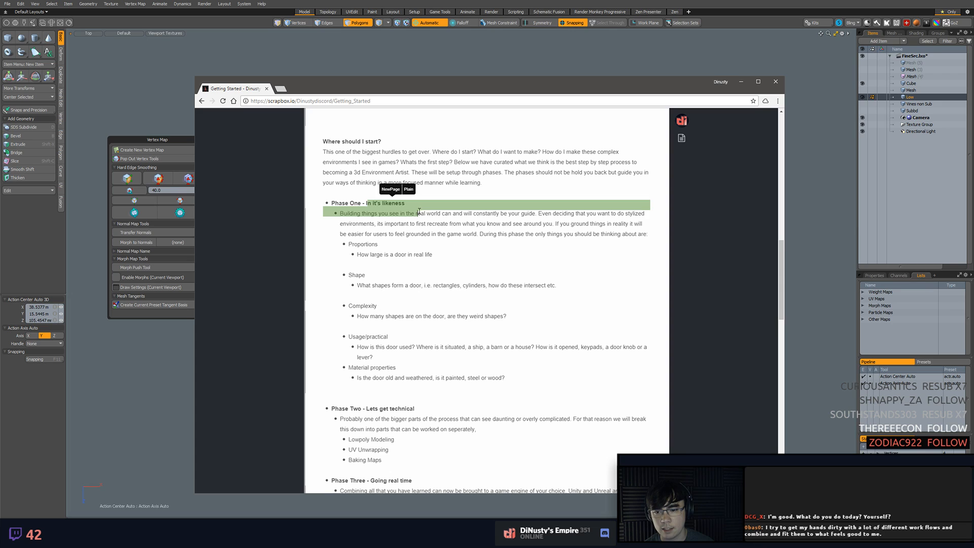
click(415, 224)
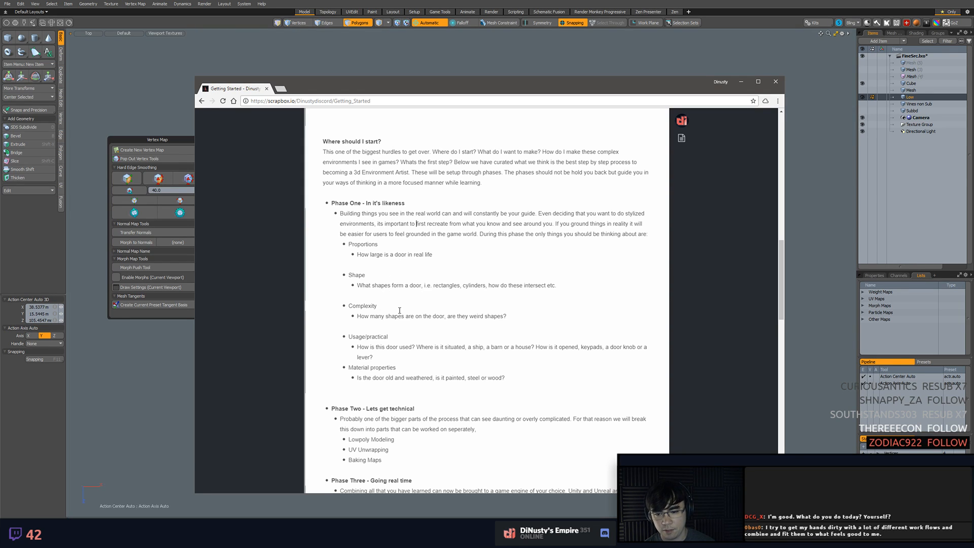
drag(353, 368, 377, 359)
click(416, 367)
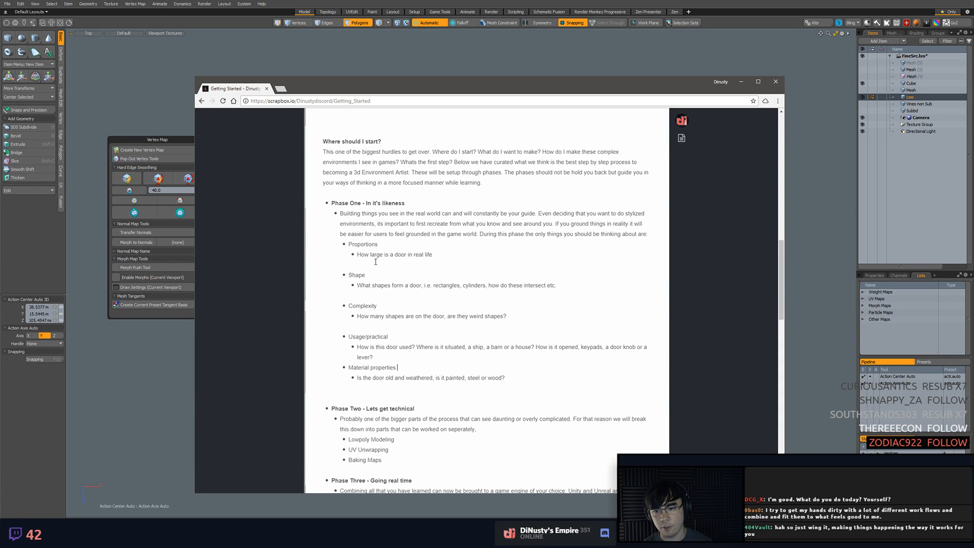
drag(339, 203, 416, 238)
click(466, 300)
Examine the Phase Two topics on low-poly modeling, UV unwrapping and baking maps, and return to Modo
scroll(466, 300, down, 1)
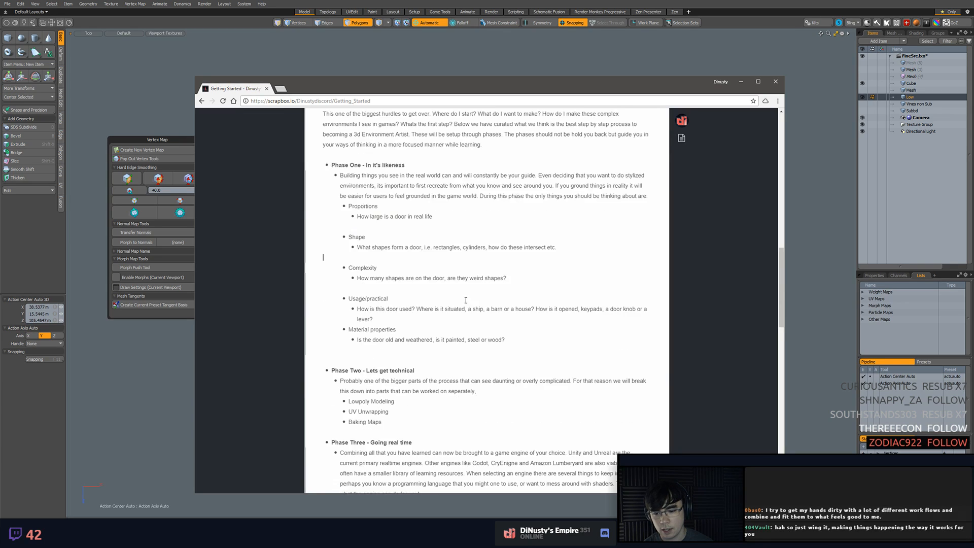
drag(415, 370, 396, 402)
double_click(372, 411)
click(383, 422)
drag(436, 427, 436, 225)
click(469, 378)
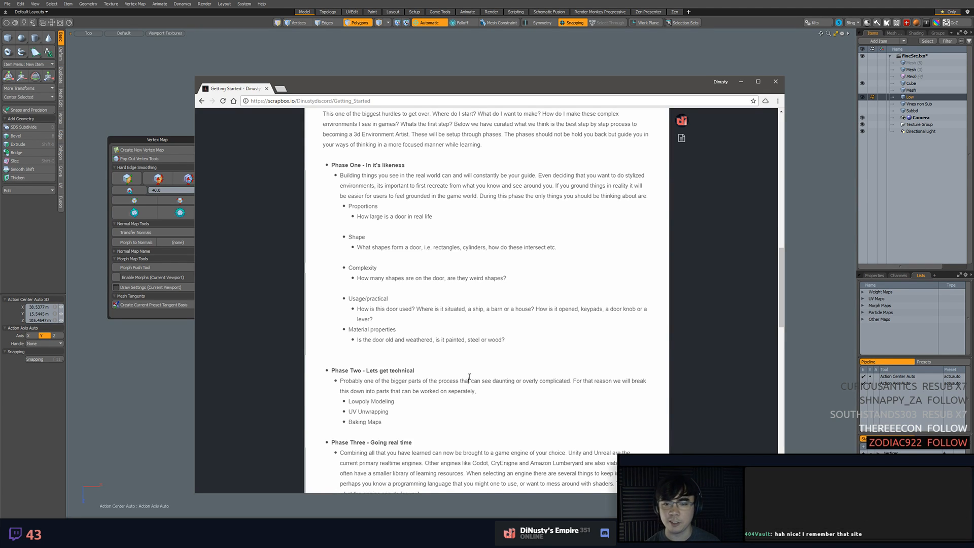
click(417, 59)
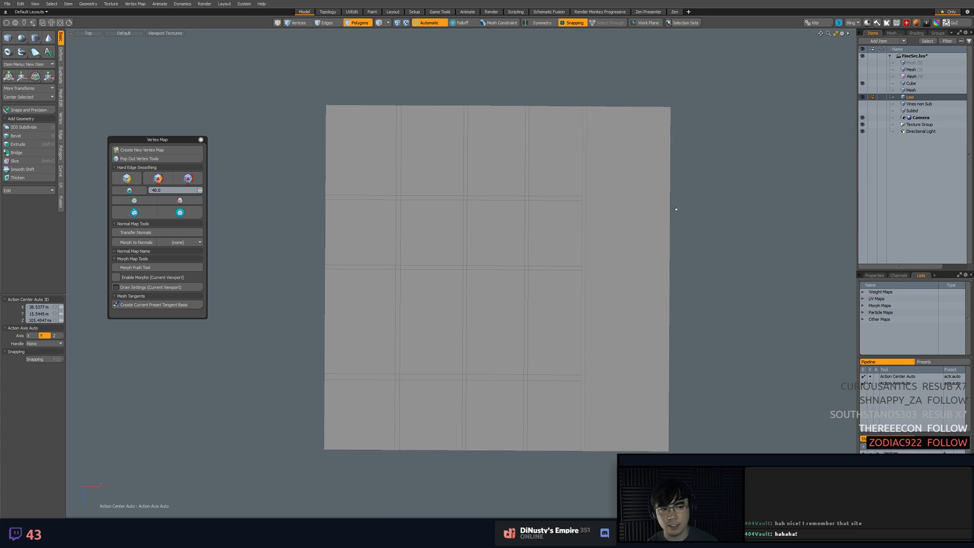
Change to a perspective view, show the hidden vine meshes along with the layout, and save the scene
click(634, 162)
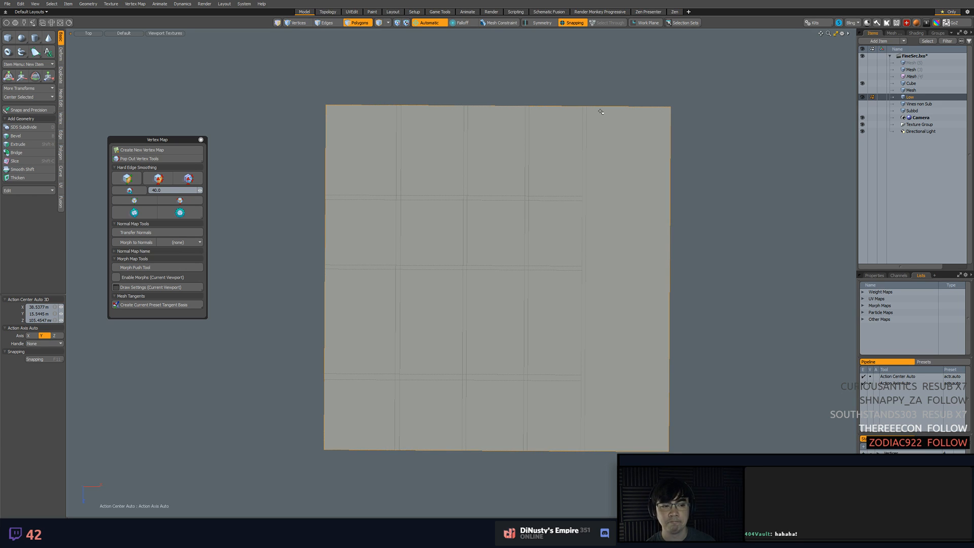
alt+shift+drag(651, 185, 650, 202)
click(649, 201)
key(Escape)
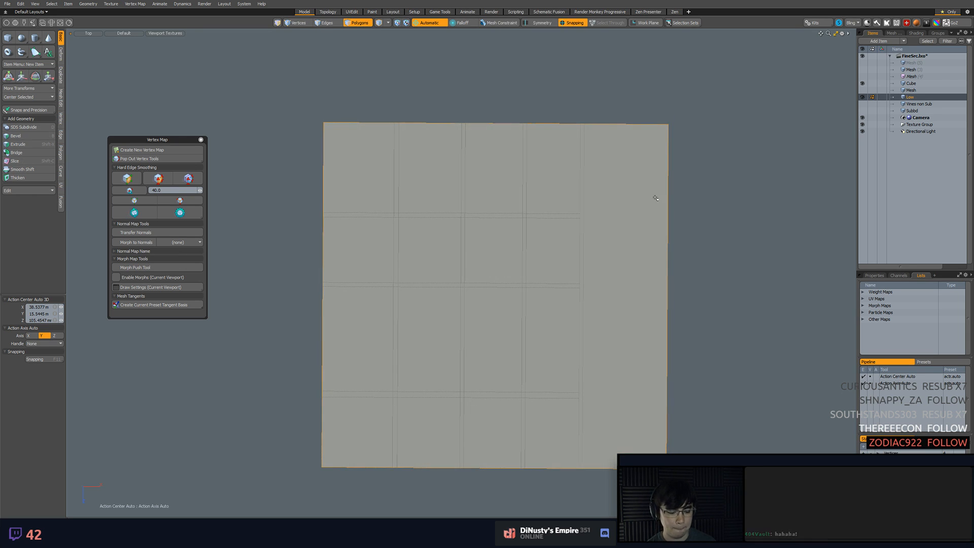
key(KP_Decimal)
alt+drag(632, 242, 760, 255)
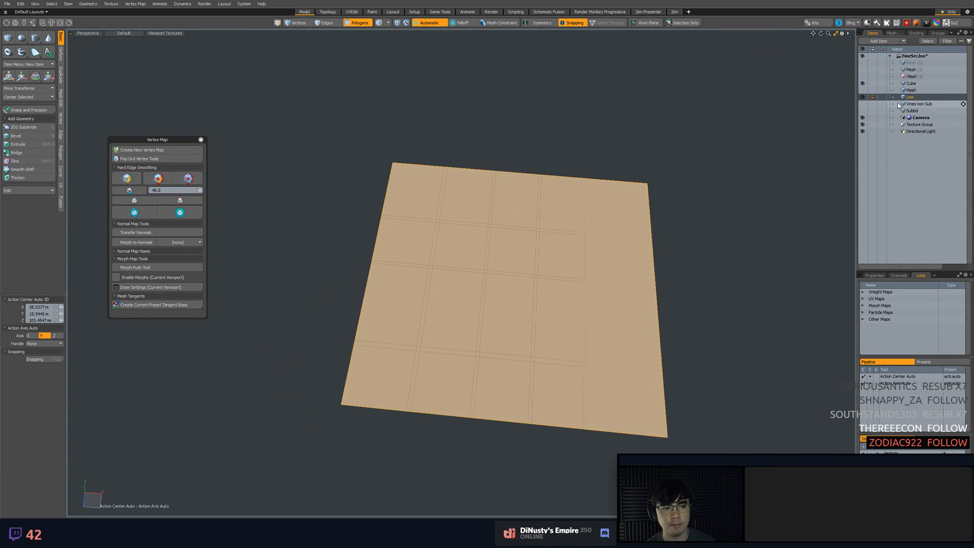
click(862, 90)
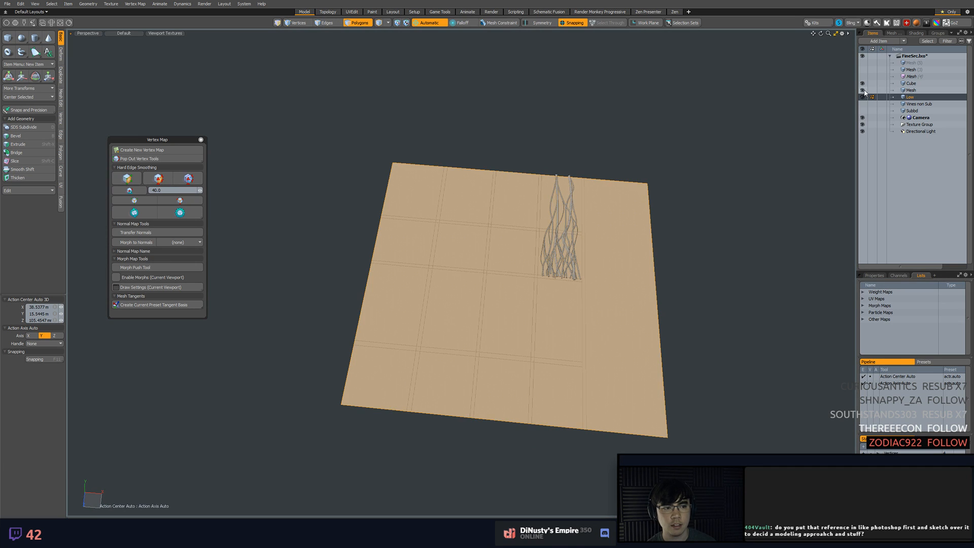
click(862, 76)
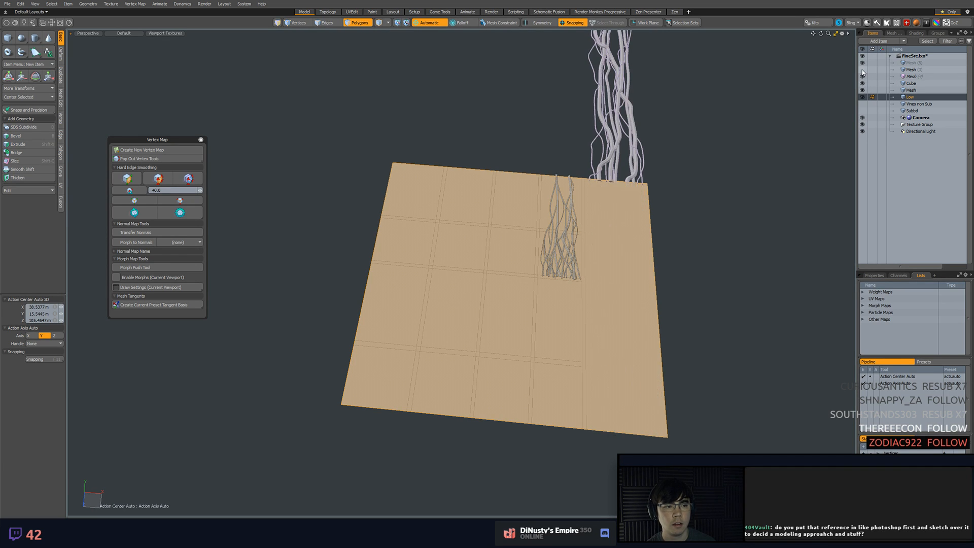
alt+drag(766, 141, 718, 184)
key(ctrl+s)
Isolate the Low plane and add one centred Loop Slice across it with Preserve Curvature turned off
mouse_move(698, 226)
alt+shift+mouse_down()
mouse_move(700, 209)
mouse_move(713, 220)
alt+shift+mouse_up()
alt+click(862, 96)
key(2)
click(639, 265)
key(alt+c)
click(717, 269)
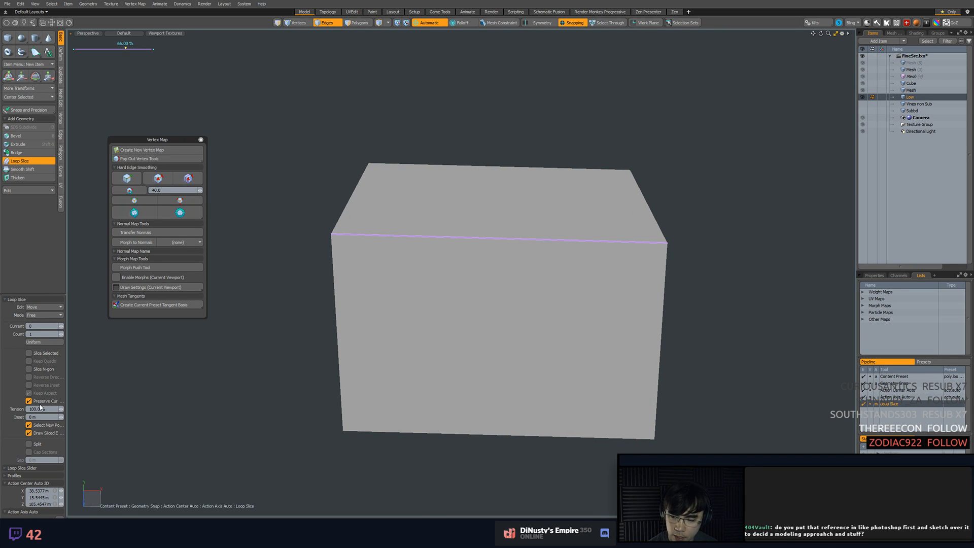
click(38, 402)
drag(190, 375, 191, 375)
key(space)
Add a second centred Loop Slice to the Low plane in the other direction and show the other meshes again
key(alt+c)
click(685, 303)
key(space)
alt+shift+drag(676, 328, 654, 373)
key(3)
click(550, 298)
key(2)
click(488, 261)
click(691, 289)
mouse_move(691, 288)
alt+mouse_down()
mouse_move(680, 270)
mouse_move(701, 290)
alt+mouse_up()
alt+click(862, 97)
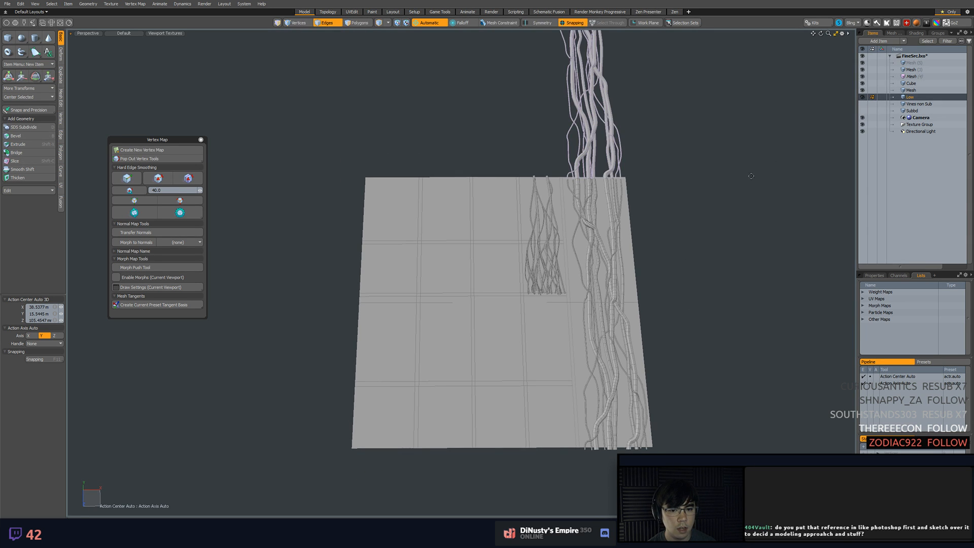
Delete the copied vine tile that extends above the layout
alt+drag(750, 181, 731, 196)
key(5)
click(619, 194)
click(644, 120)
click(616, 88)
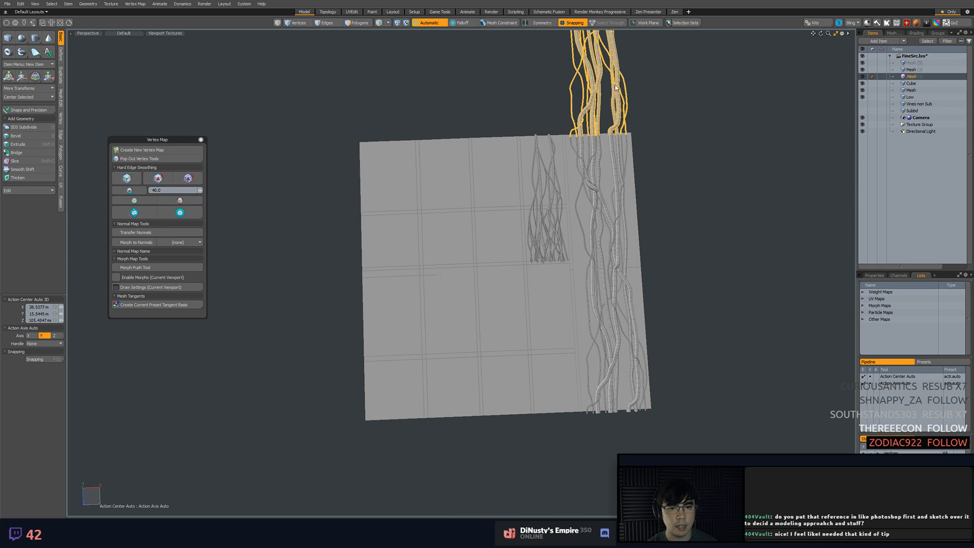
key(Delete)
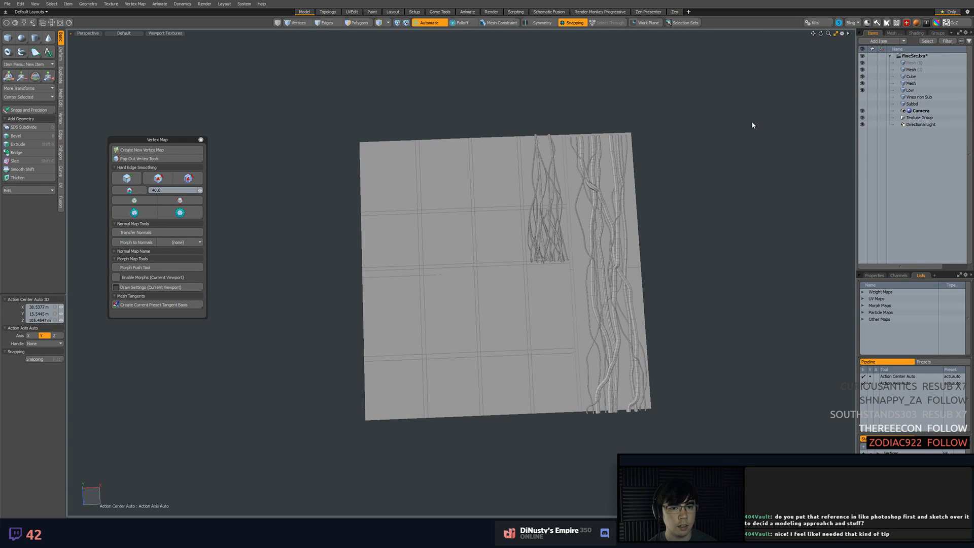
Hide the Cube layout and set up the tall strip's vine mesh for polygon editing without the automatic action center
click(614, 163)
alt+drag(682, 189, 665, 168)
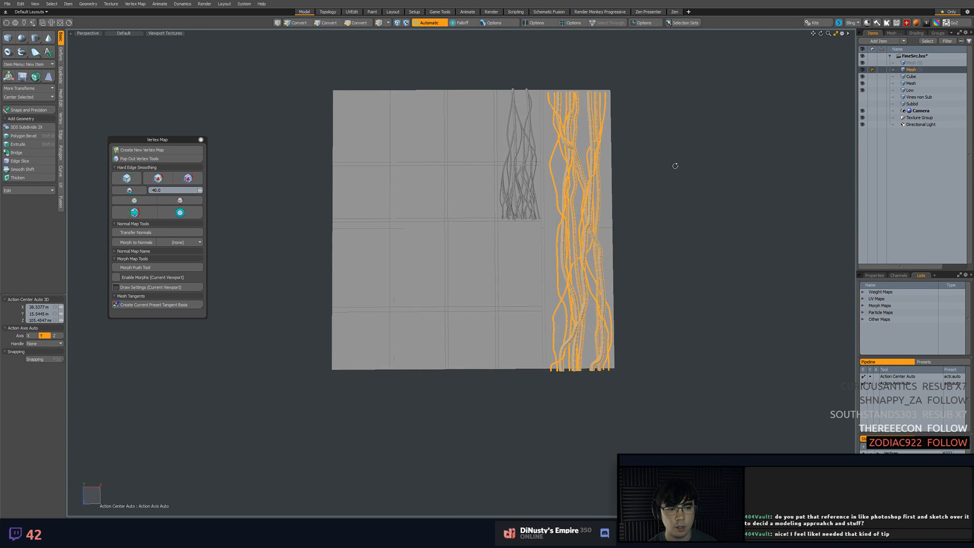
click(863, 77)
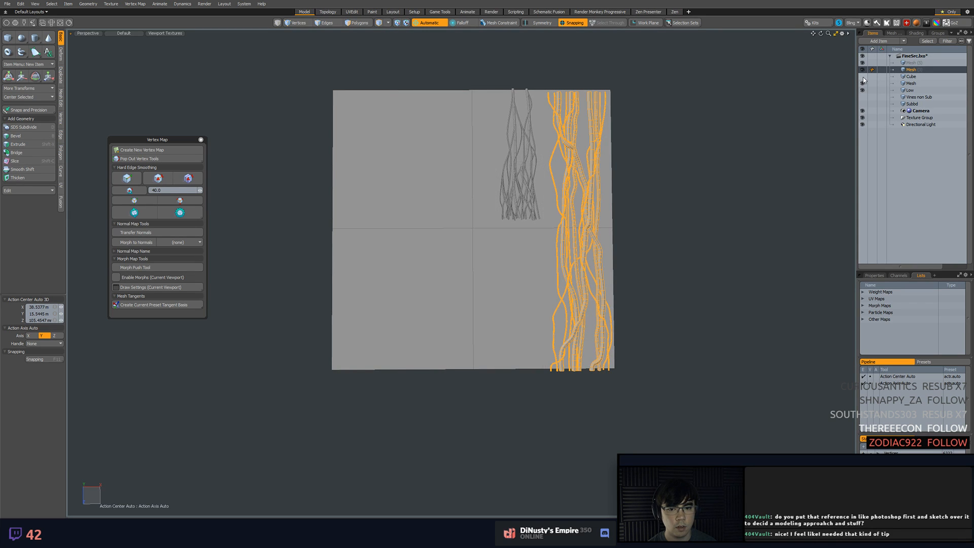
alt+shift+drag(724, 149, 724, 163)
key(w)
key(x)
key(alt+a)
click(509, 130)
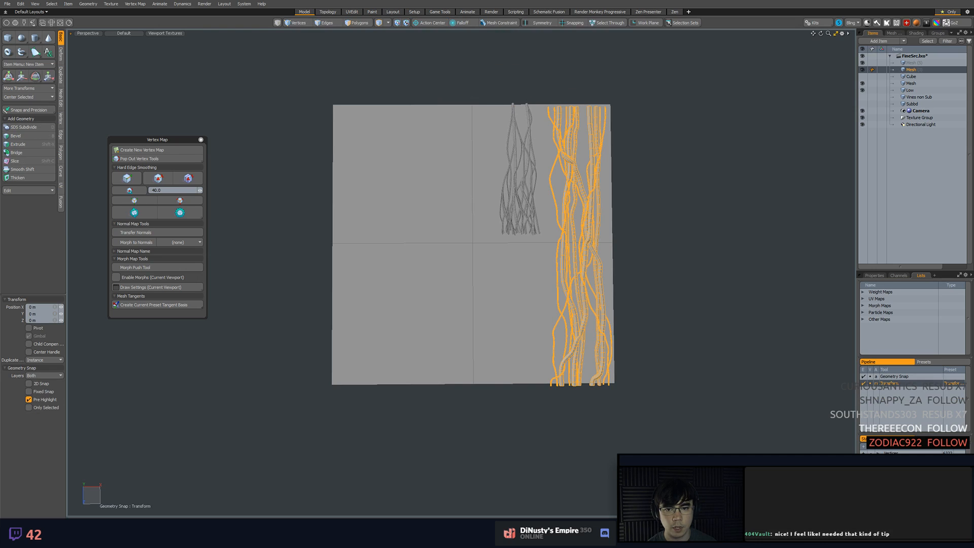
key(3)
right_drag(541, 67, 681, 107)
click(680, 108)
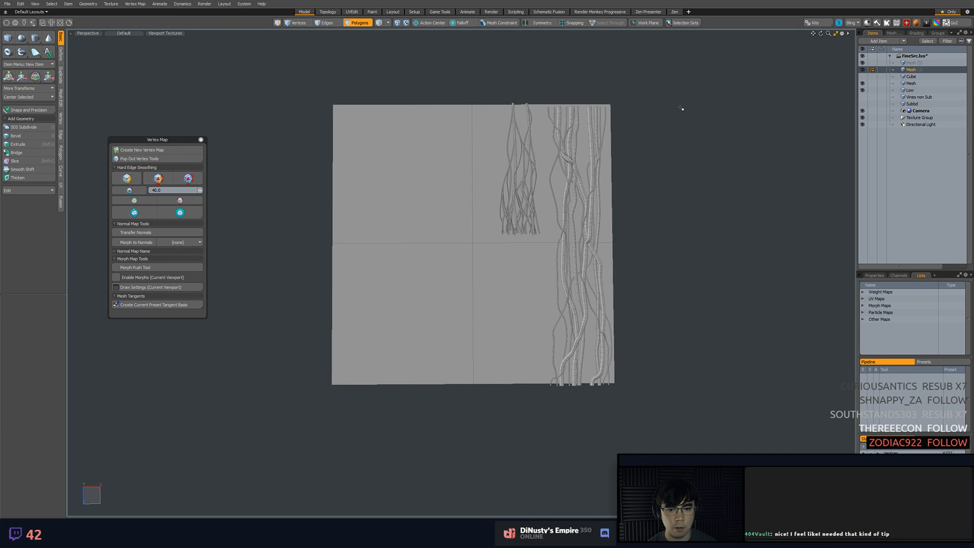
Try to move the tall strip's vines down by half the plane's height, snapping from the top edge's midpoint
key(w)
key(q)
key(x)
key(w)
click(472, 105)
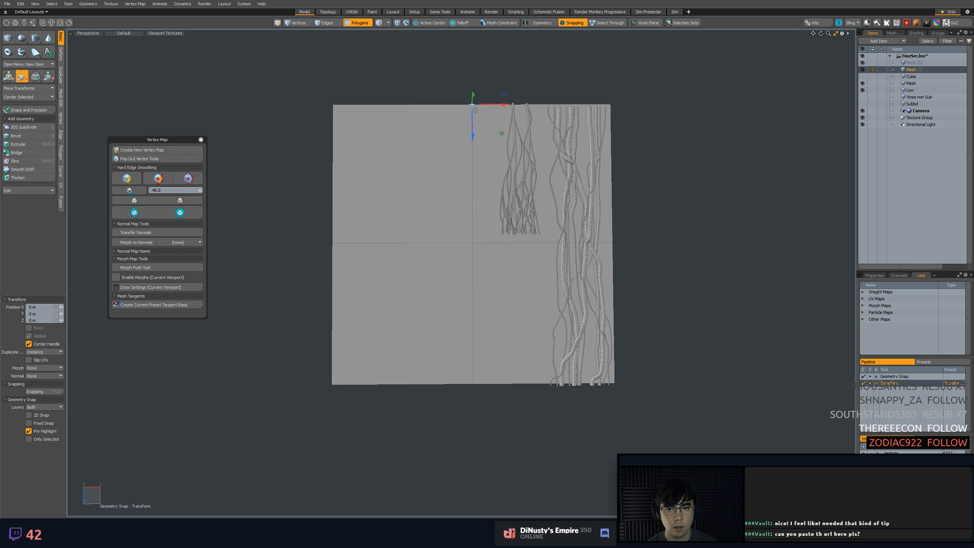
drag(472, 104, 474, 242)
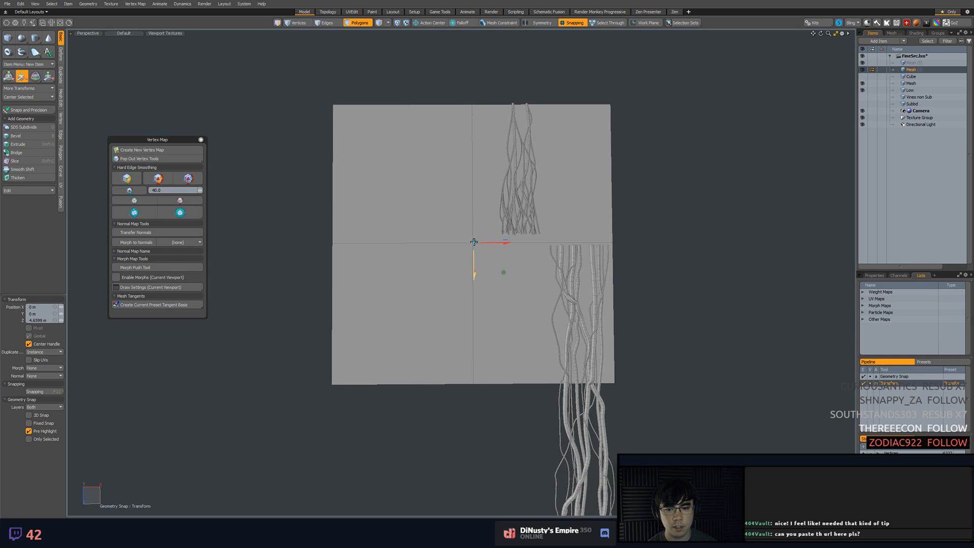
key(q)
key(ctrl+z)
key(w)
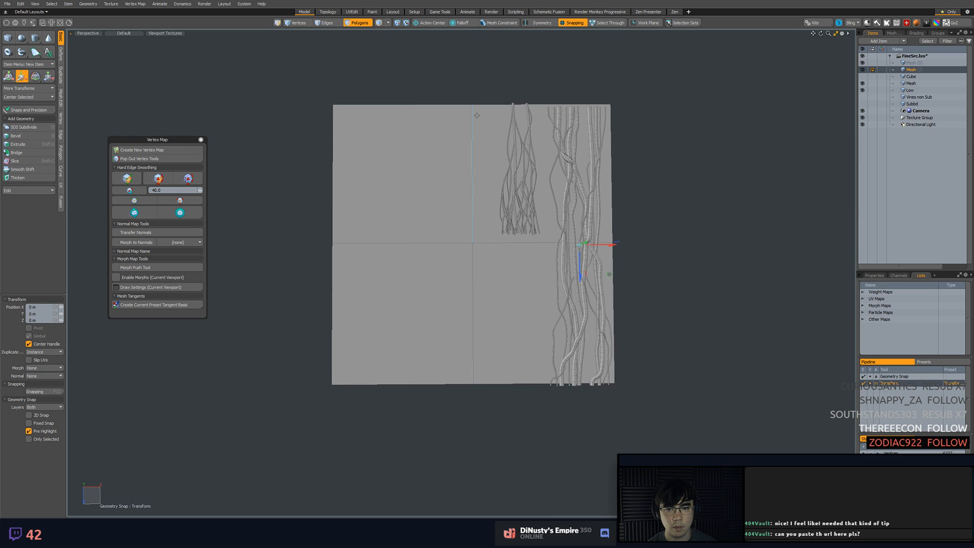
click(472, 107)
drag(471, 111, 476, 235)
alt+drag(559, 241, 520, 215)
ctrl+alt+drag(519, 215, 563, 224)
key(ctrl+z)
Move the tall strip's vines down half the plane's height by snapping the top edge's midpoint to the plane's center
alt+shift+drag(624, 165, 567, 201)
click(522, 107)
click(504, 126)
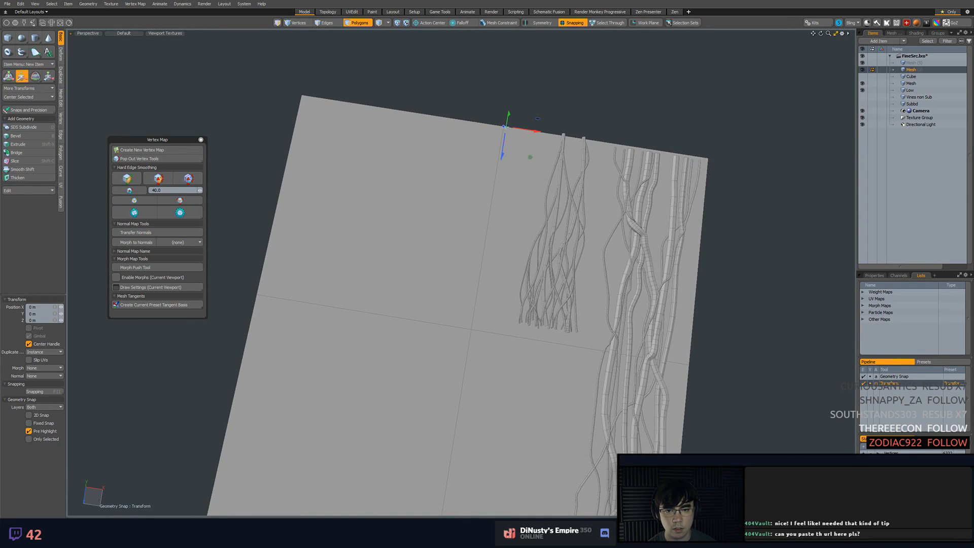
drag(504, 127, 529, 273)
key(space)
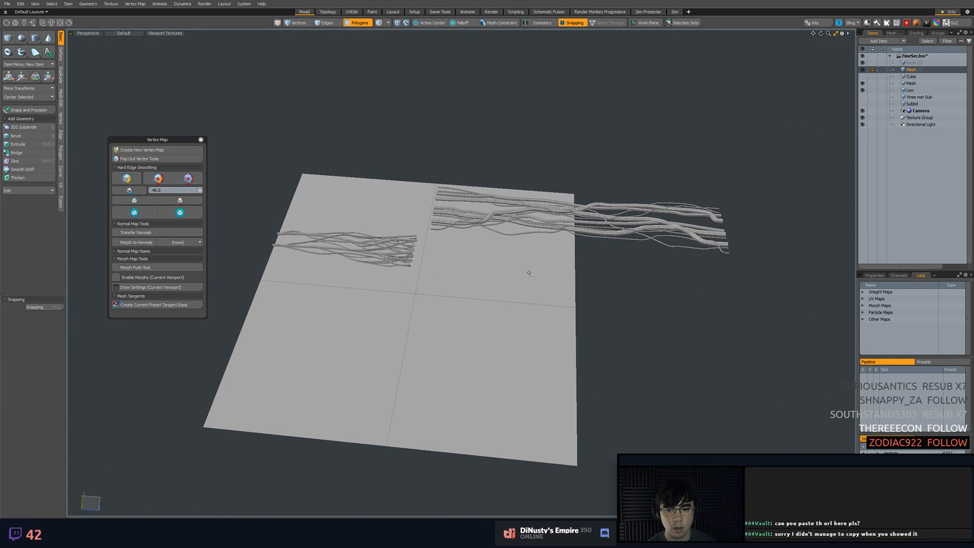
Duplicate the offset vines and snap the copy one full plane height upward, from edge midpoint to opposite edge midpoint
mouse_move(439, 175)
right_down()
mouse_move(599, 304)
mouse_move(586, 302)
right_up()
key(w)
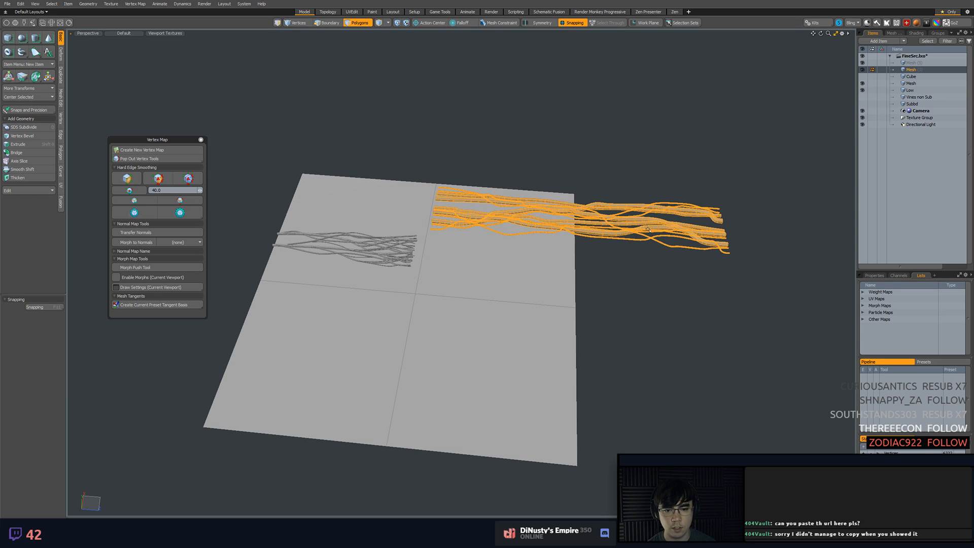
drag(578, 307, 260, 282)
key(Escape)
Examine the seam near the plane's middle where the ends of the two vine sets meet
scroll(481, 250, up, 6)
alt+drag(481, 250, 441, 270)
key(1)
mouse_move(441, 270)
right_down()
mouse_move(688, 264)
mouse_move(680, 255)
right_up()
scroll(558, 316, up, 6)
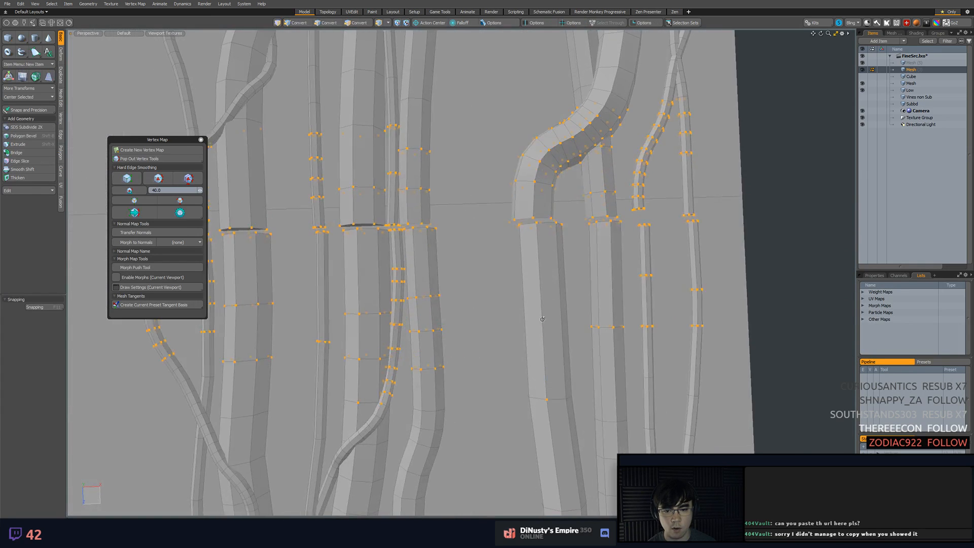
alt+shift+drag(504, 294, 595, 309)
click(595, 309)
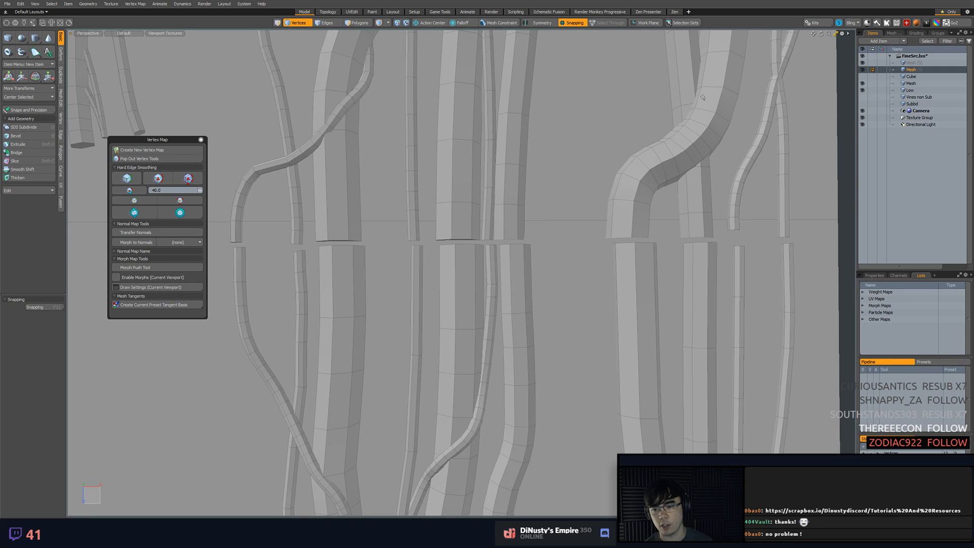
alt+shift+drag(387, 155, 541, 181)
scroll(541, 181, up, 2)
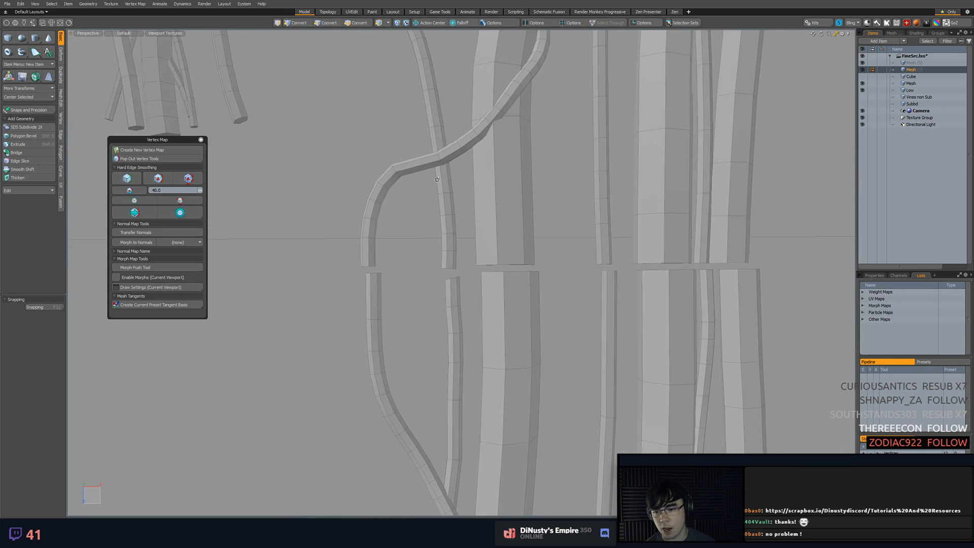
Select the leftmost vine's end vertices on both sides of the seam and try to move them
alt+drag(418, 265, 421, 358)
key(KP_Decimal)
key(shift+a)
key(KP_Decimal)
key(shift+a)
scroll(503, 236, down, 5)
alt+shift+drag(421, 358, 472, 333)
key(w)
drag(356, 270, 442, 254)
key(ctrl+z)
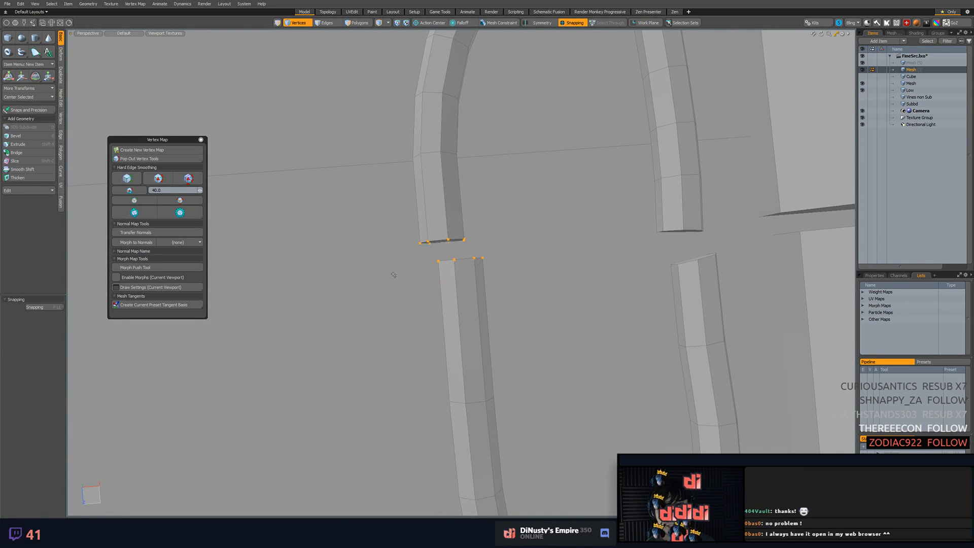
Move the leftmost vine's lower end ring toward the upper end and rotate an edge loop further down the same vine
right_drag(509, 243, 511, 243)
key(w)
mouse_move(438, 257)
alt+mouse_down()
mouse_move(476, 260)
mouse_move(421, 254)
mouse_move(430, 254)
mouse_move(424, 265)
alt+mouse_up()
key(e)
key(space)
key(2)
double_click(509, 393)
key(e)
drag(506, 393, 450, 311)
key(space)
Delete the lower end segments of the two leftmost vines next to the seam
scroll(504, 399, down, 4)
key(3)
click(450, 311)
key(Delete)
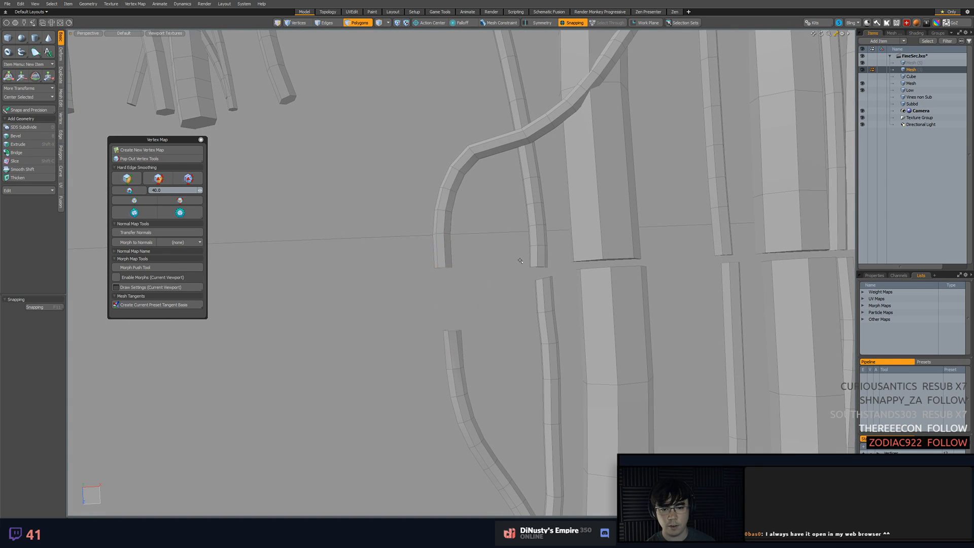
right_drag(557, 266, 556, 266)
key(Delete)
right_drag(519, 260, 522, 274)
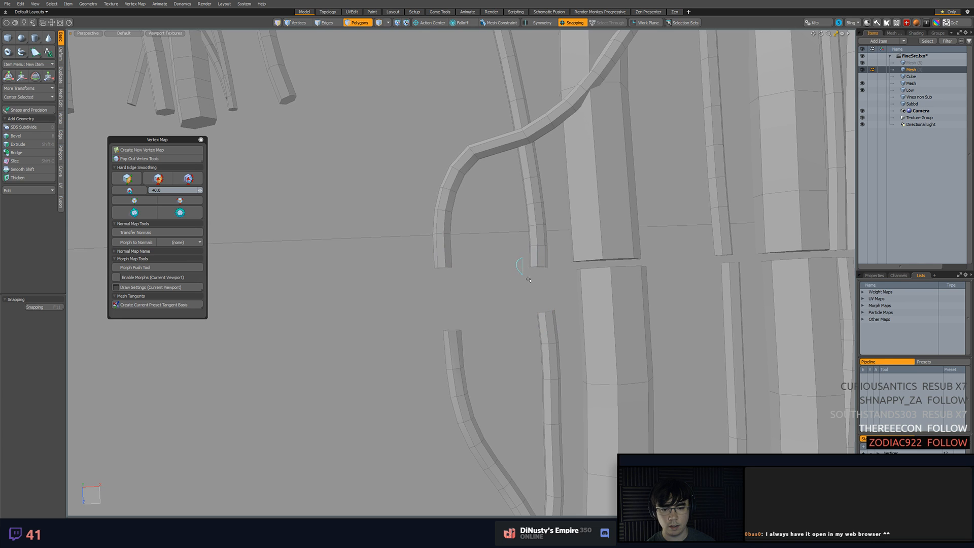
Save the scene and bridge the leftmost vine's open edge loops across the seam with 0 segments
alt+drag(495, 317, 450, 262)
key(2)
key(5)
key(2)
shift+click(423, 317)
alt+drag(474, 335, 505, 282)
key(l)
key(ctrl+s)
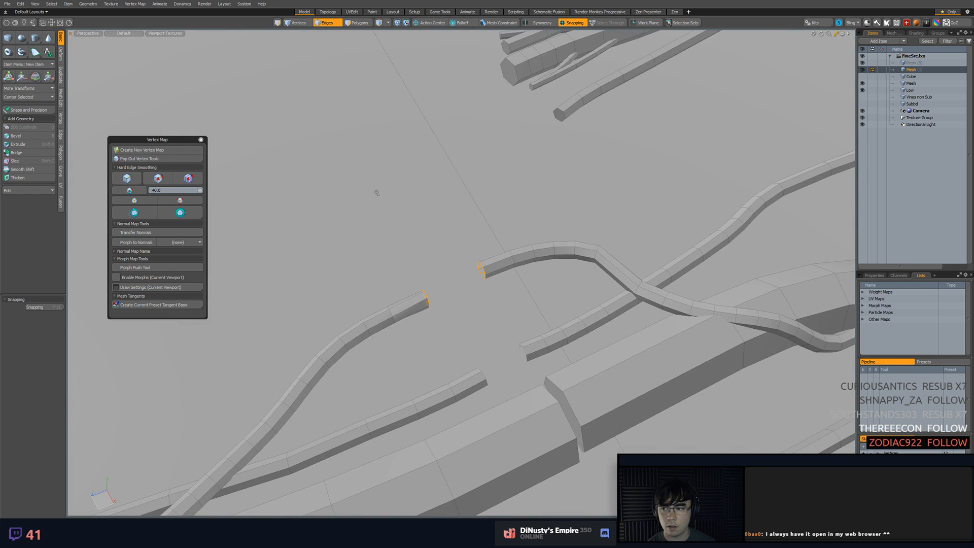
click(32, 154)
click(384, 180)
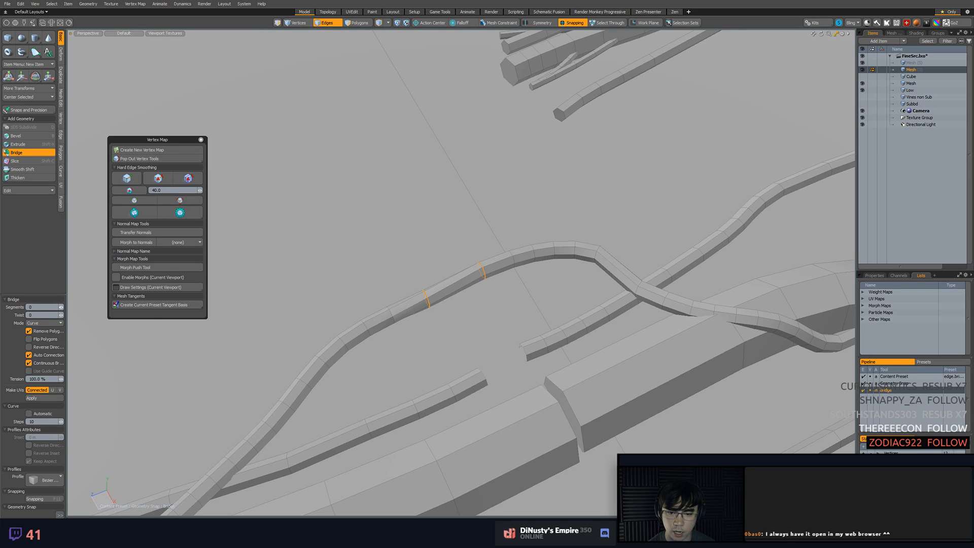
key(space)
Select the second thin vine's open edge loops on both sides of the seam and bridge them with 0 segments
alt+drag(408, 246, 528, 259)
double_click(499, 251)
shift+double_click(506, 285)
drag(421, 289, 521, 281)
key(2)
click(17, 152)
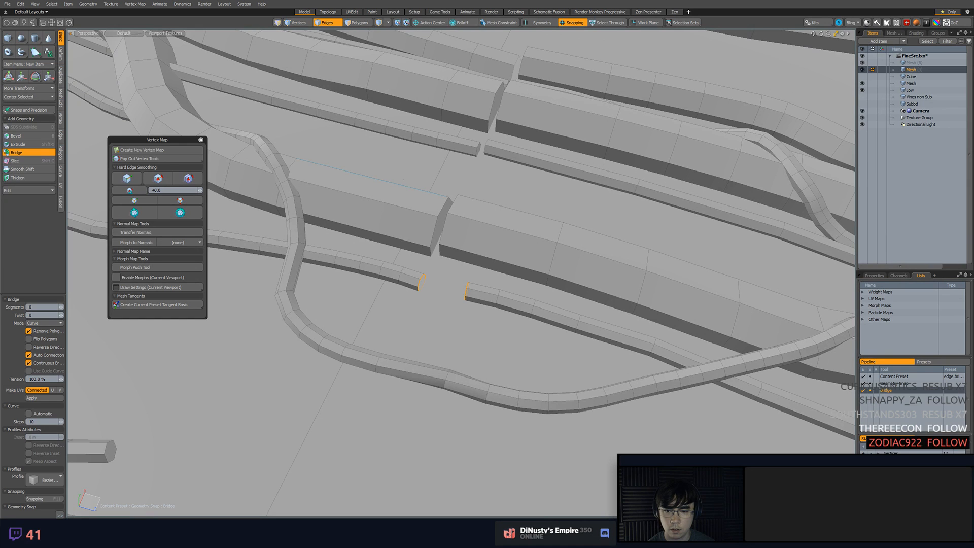
key(space)
Display the Command History with its list of executed commands
alt+drag(541, 219, 325, 174)
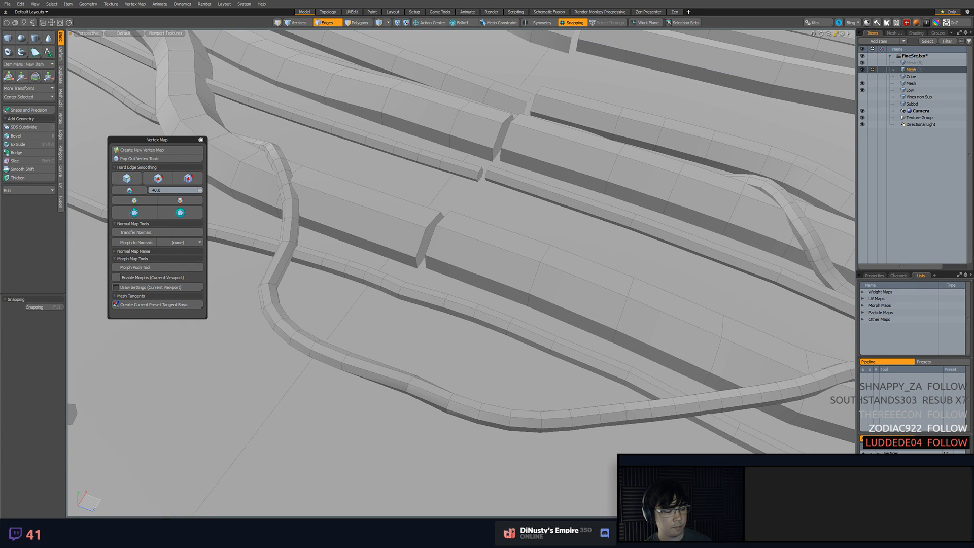
alt+drag(431, 170, 621, 99)
click(456, 224)
key(F5)
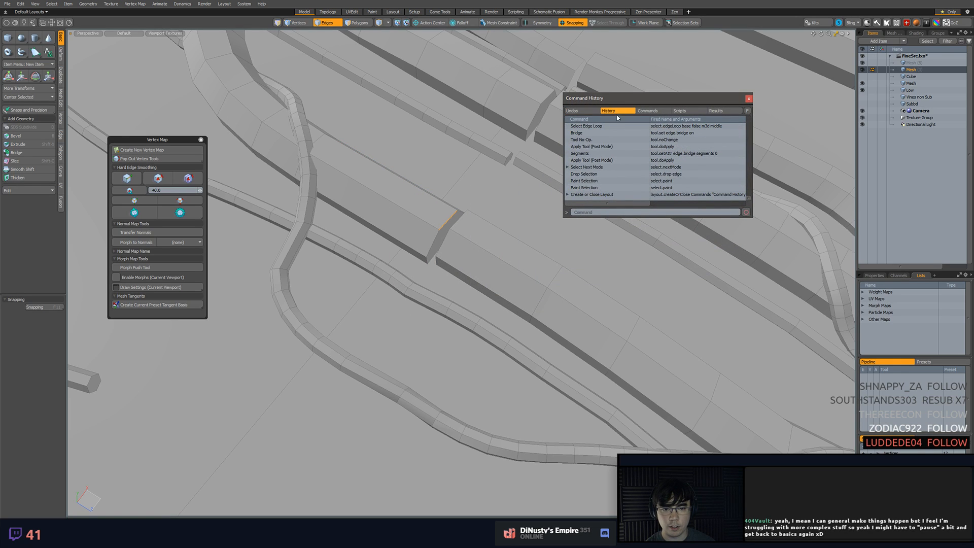
Delete the end segment of the first thick vine, beside the bridged thin vines
alt+drag(416, 198, 431, 208)
key(3)
click(424, 247)
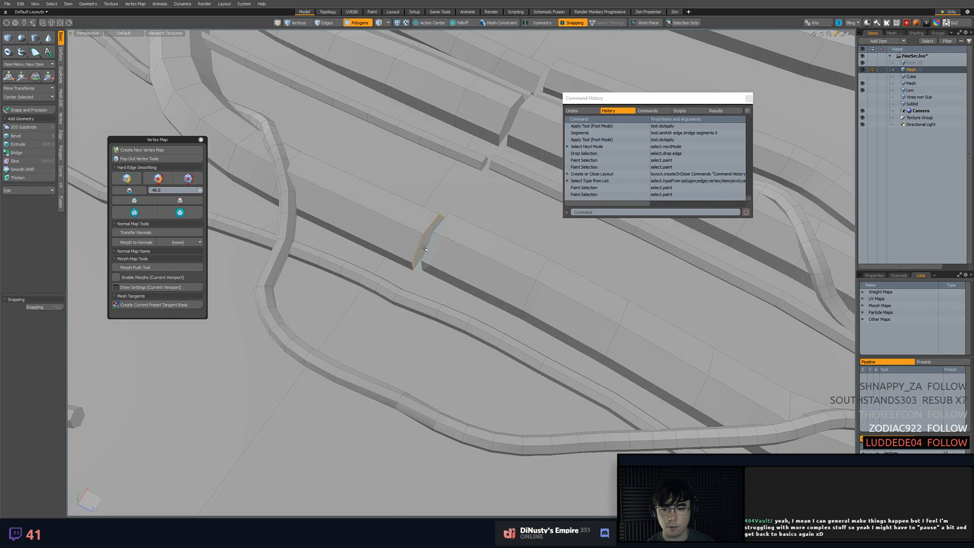
alt+drag(424, 247, 421, 289)
click(425, 293)
key(shift+Up)
key(Delete)
Cap the first thick vine's open end with a new polygon
key(2)
double_click(490, 217)
key(p)
click(472, 257)
alt+drag(472, 256, 305, 253)
Bridge the first thick vine's two facing end caps with 0 segments
key(3)
click(427, 255)
shift+click(489, 254)
click(17, 152)
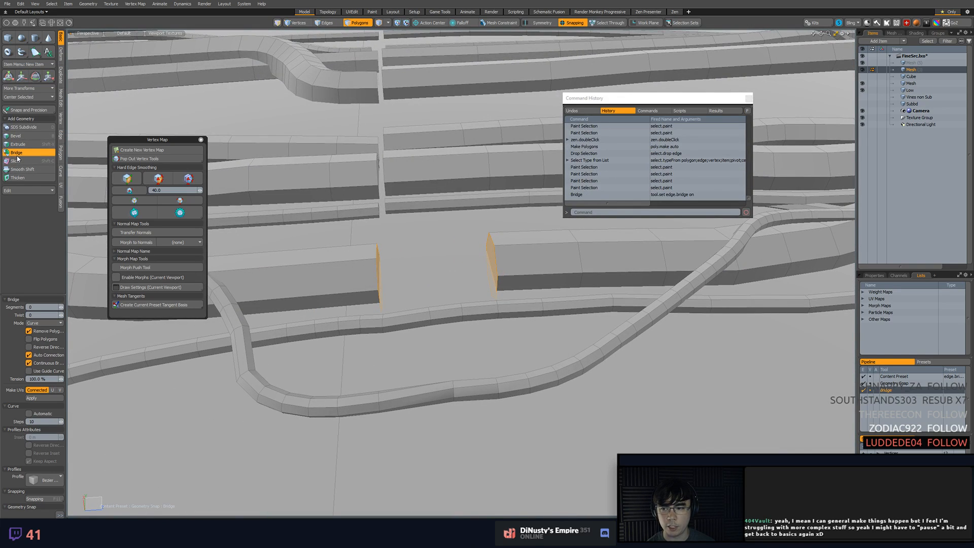
click(376, 187)
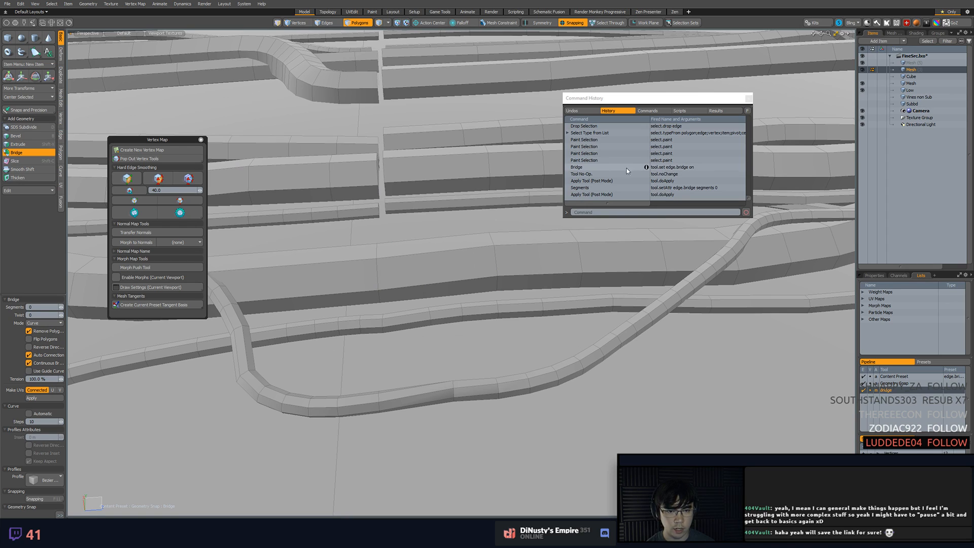
Map the recorded Bridge command "tool.set edge.bridge on" to the key assignment Ctrl-Shift-E
click(601, 168)
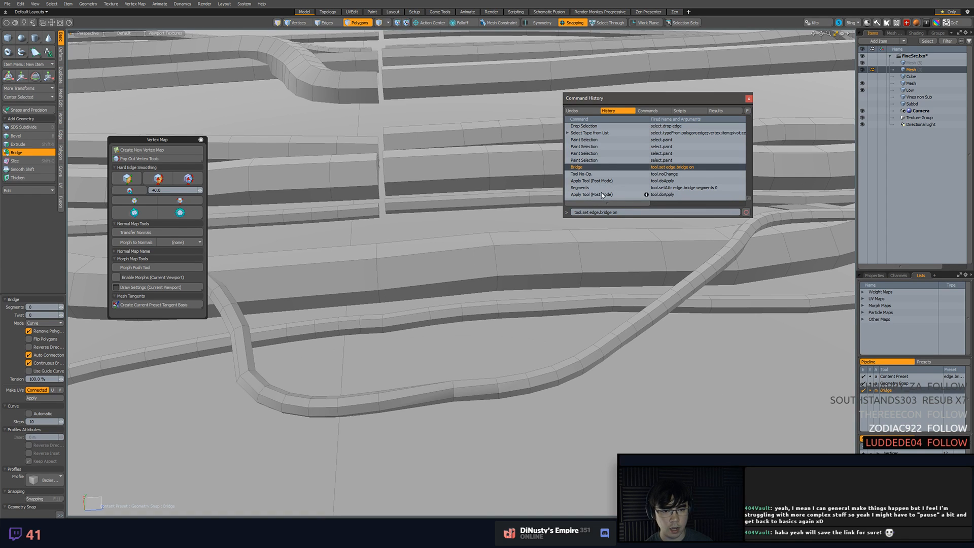
alt+drag(437, 182, 355, 170)
key(space)
click(587, 161)
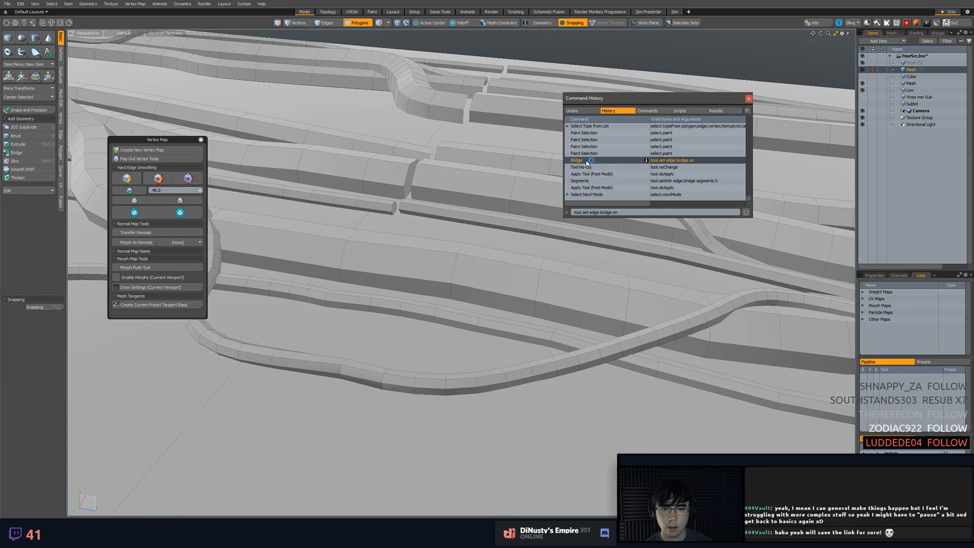
right_click(579, 161)
click(558, 189)
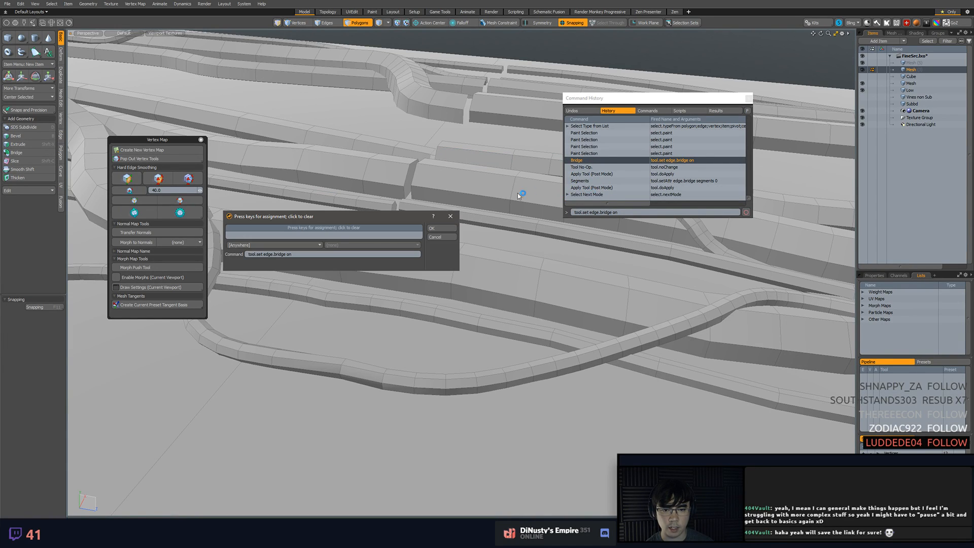
key(shift+b)
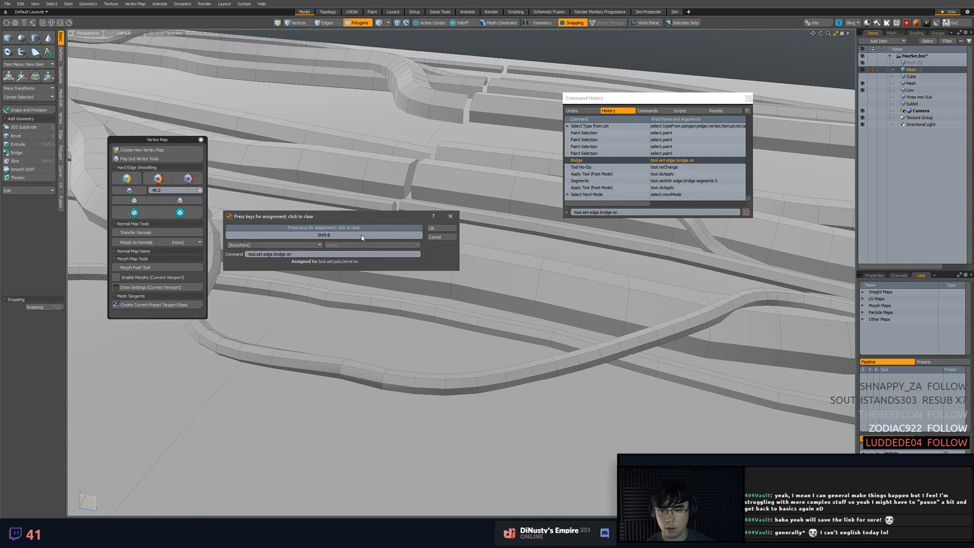
key(ctrl+b)
key(shift+b)
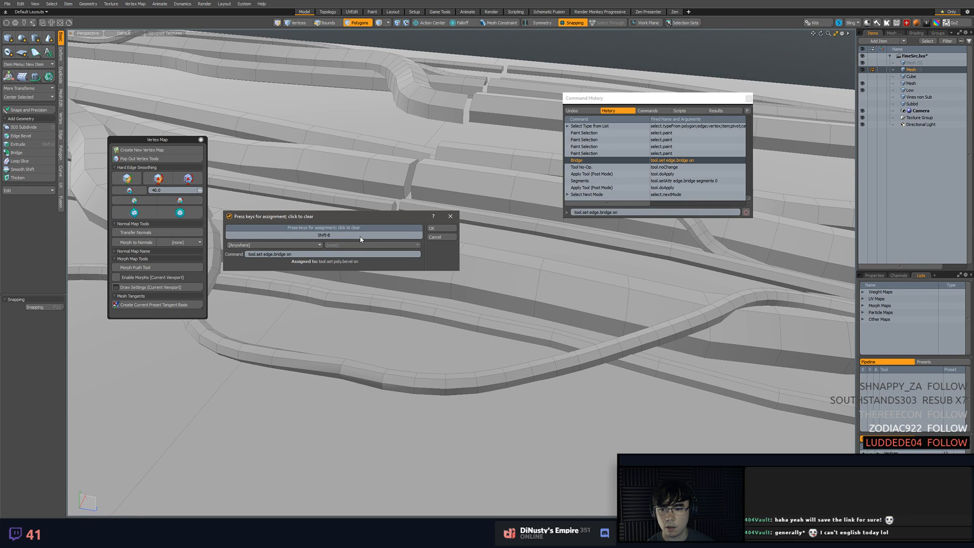
key(shift)
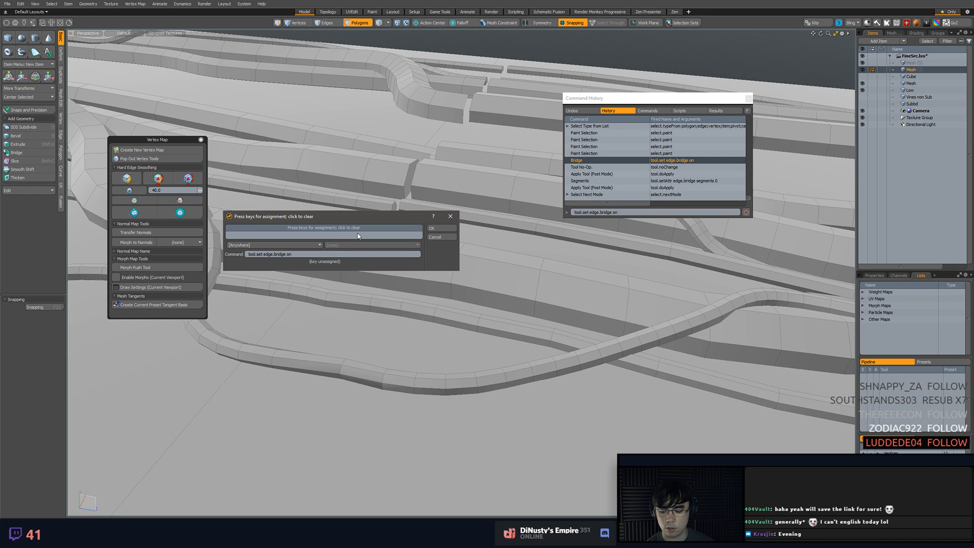
key(ctrl+shift+e)
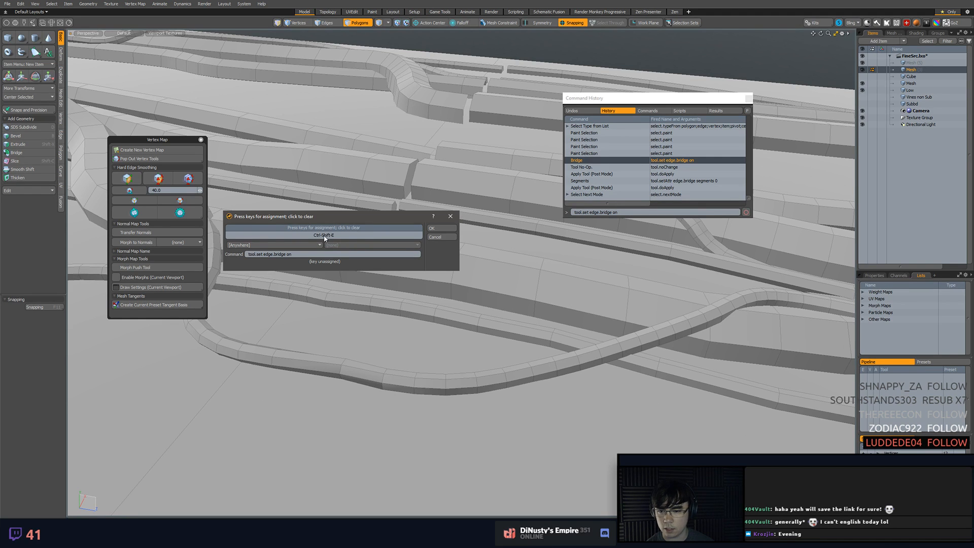
click(435, 231)
Select the end geometry of the thin vine next to the bridged thick vine, ending with its end edge loop
alt+drag(463, 243, 468, 203)
key(3)
click(440, 223)
key(shift+a)
key(2)
double_click(468, 203)
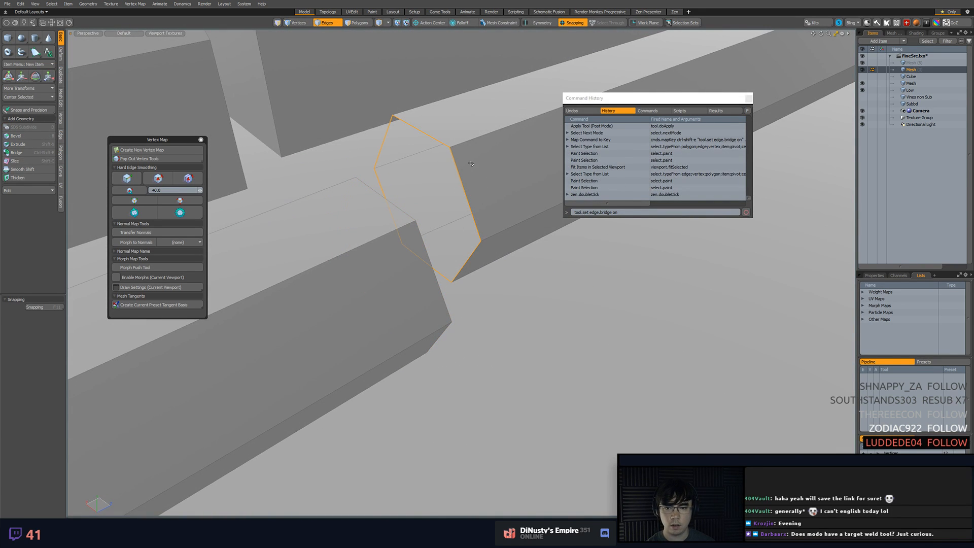
key(alt+3)
click(468, 171)
shift+click(467, 133)
scroll(456, 201, down, 10)
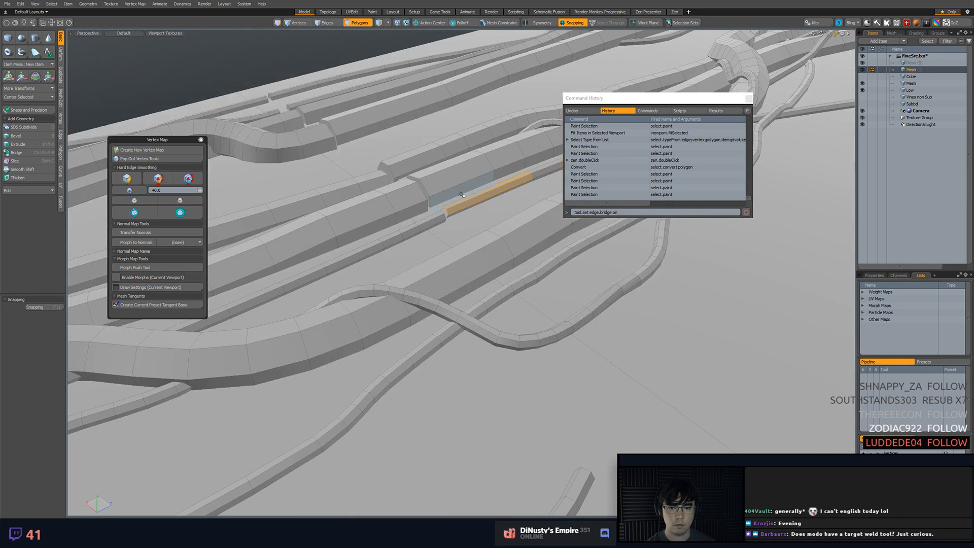
key(2)
click(455, 227)
double_click(455, 227)
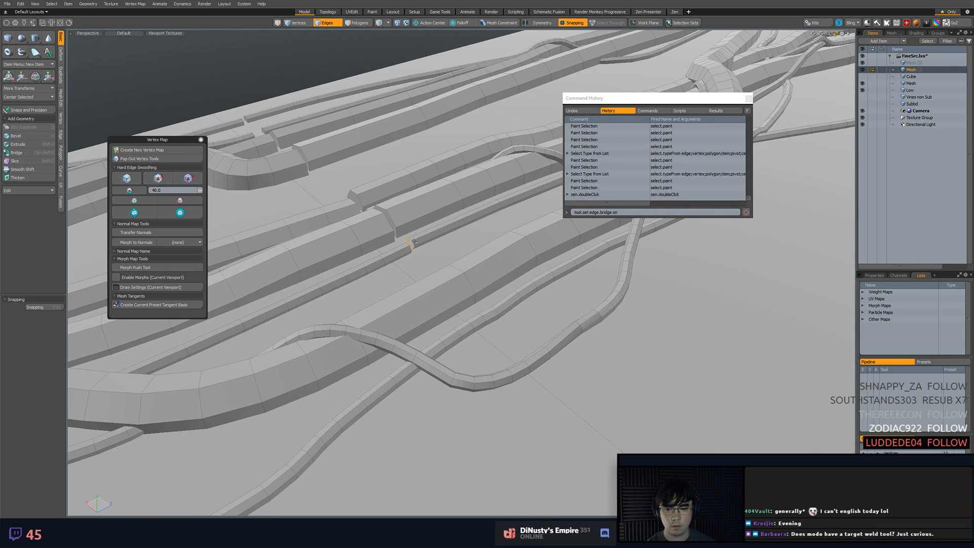
Widen this thin vine's gap at the seam and cap its open end with a polygon
key(shift+a)
alt+drag(313, 291, 618, 277)
key(w)
key(space)
click(439, 298)
alt+drag(438, 298, 444, 265)
key(2)
double_click(515, 221)
key(p)
click(488, 251)
key(1)
key(3)
Bridge this thin vine's two facing end caps across the seam
click(507, 231)
shift+click(372, 232)
key(ctrl+shift+e)
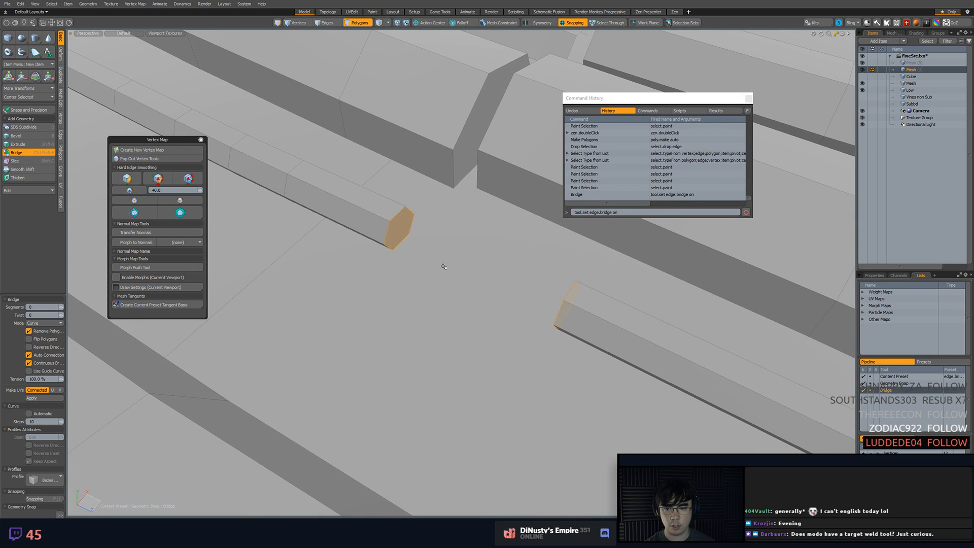
click(443, 264)
key(space)
Move the next thick vine's end cap back from the seam to widen its gap
click(443, 250)
key(3)
alt+drag(443, 251, 483, 264)
click(443, 207)
click(344, 286)
click(370, 300)
key(w)
key(3)
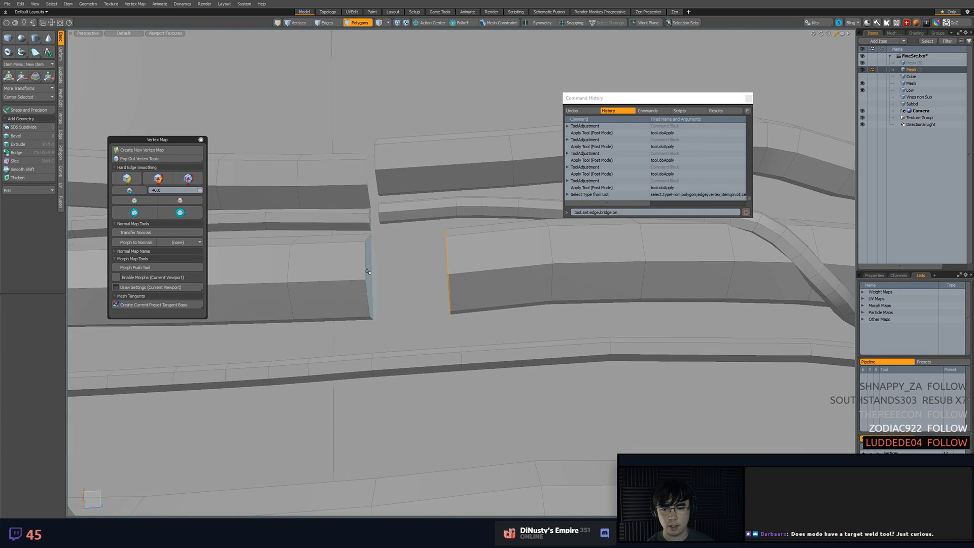
Select the caps on both sides of the widened thick vine gap and bridge them
click(369, 269)
alt+drag(369, 270, 433, 278)
shift+click(435, 280)
key(ctrl+shift+e)
click(459, 266)
key(space)
Move the Command History window aside and close it
click(437, 325)
alt+drag(437, 325, 516, 274)
click(528, 193)
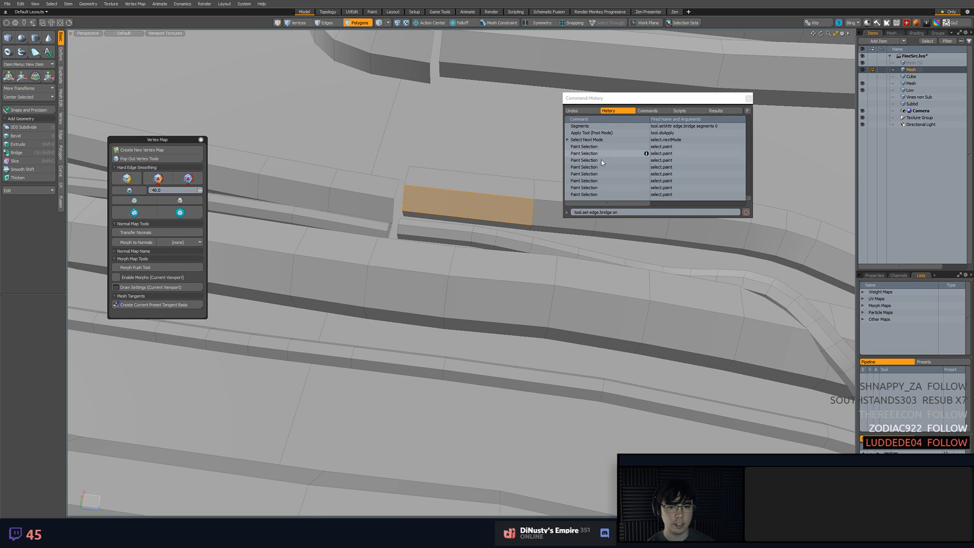
drag(701, 99, 773, 100)
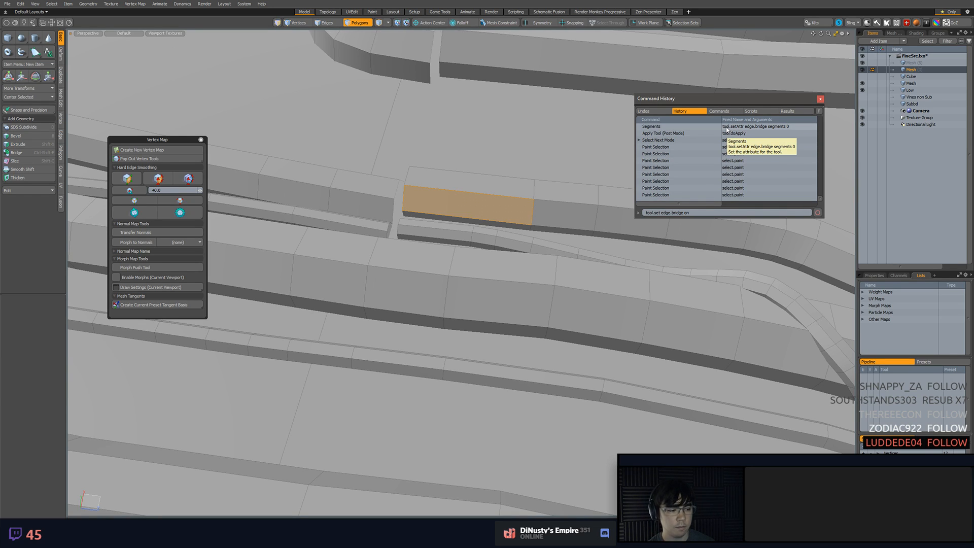
click(820, 99)
Delete the facing end caps of the thick curved vine at the seam
alt+drag(533, 213, 492, 244)
key(3)
click(452, 215)
scroll(443, 241, up, 3)
alt+drag(450, 214, 413, 305)
click(409, 254)
key(w)
alt+drag(410, 245, 189, 97)
key(space)
click(441, 254)
key(Delete)
key(2)
Convert the curved vine's open end loops to vertices and try to merge them at a distance of about 29 mm
double_click(421, 247)
shift+double_click(406, 276)
key(alt+1)
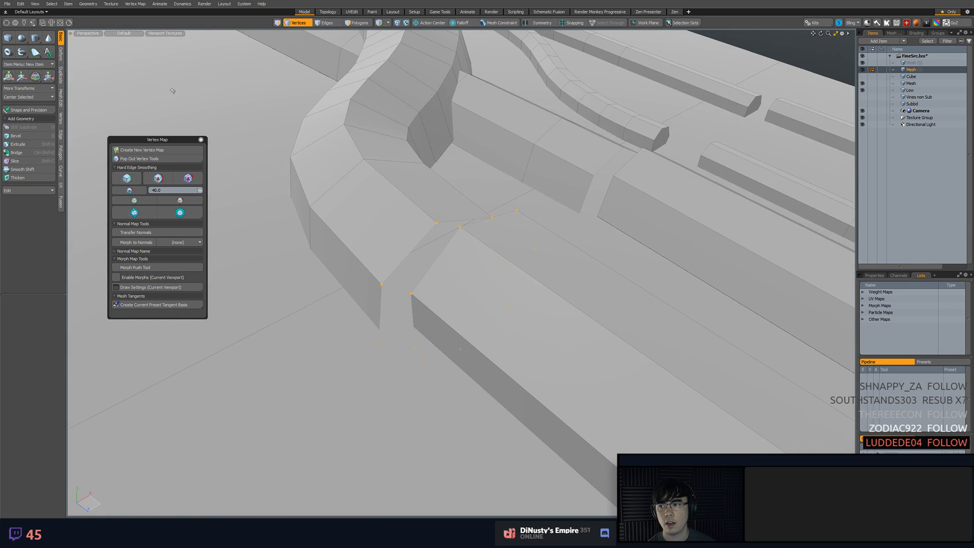
right_click(314, 167)
click(318, 161)
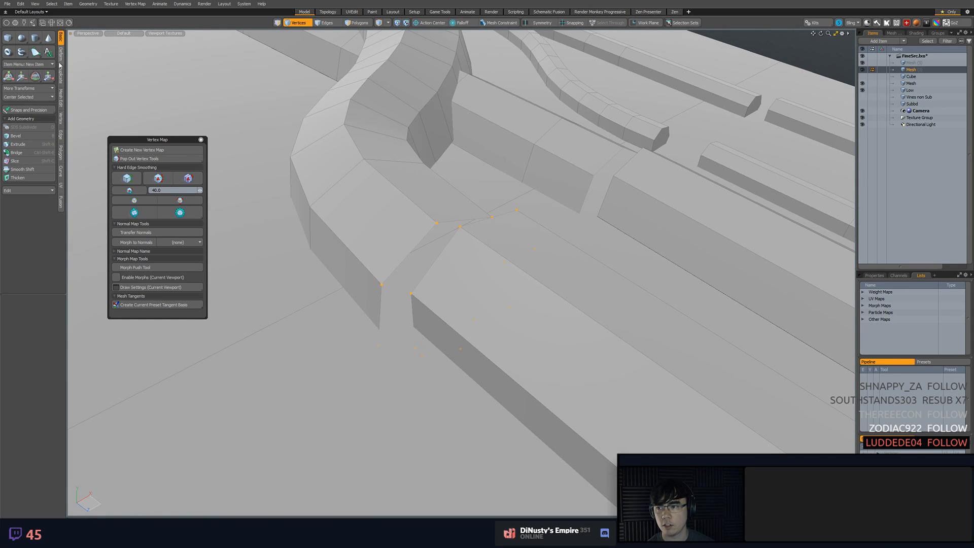
click(61, 122)
click(26, 76)
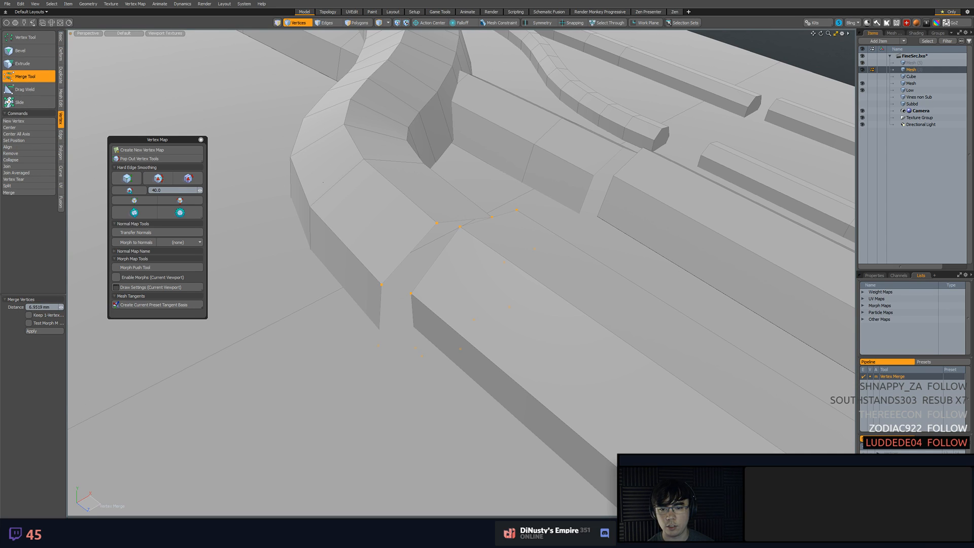
drag(323, 182, 435, 180)
alt+drag(347, 191, 436, 178)
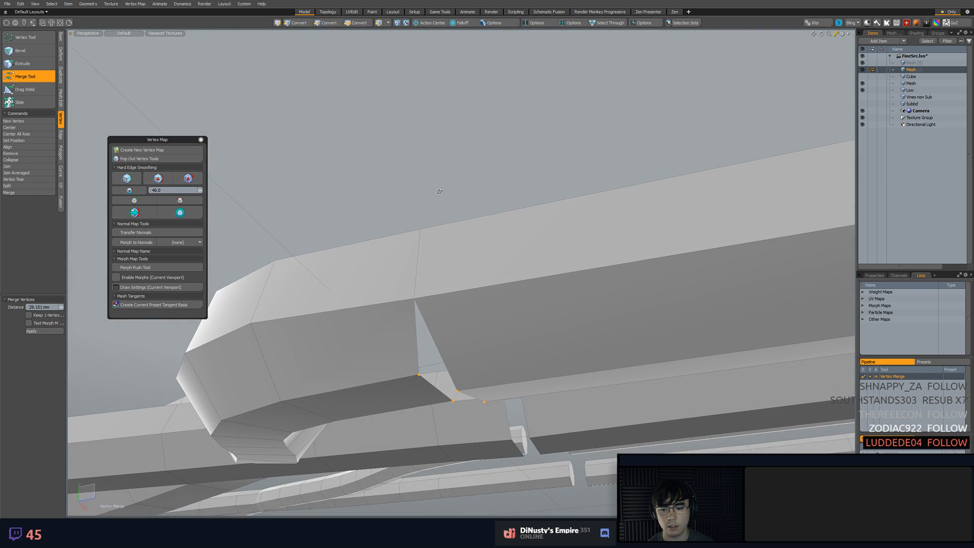
Undo the vertex merge on the curved vine's open ends
drag(518, 241, 518, 373)
key(ctrl+z)
key(ctrl+z)
key(ctrl+z)
key(ctrl+z)
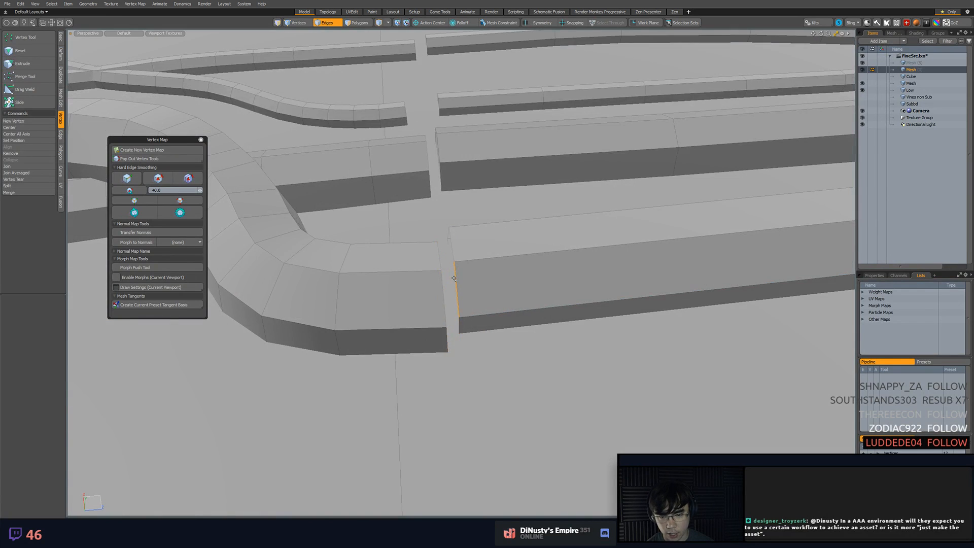
Join the curved vine's open ends by dragging end edges onto their counterparts with Drag Weld
alt+drag(450, 272, 426, 271)
click(35, 90)
drag(391, 330, 459, 279)
alt+drag(459, 279, 429, 320)
drag(449, 351, 473, 342)
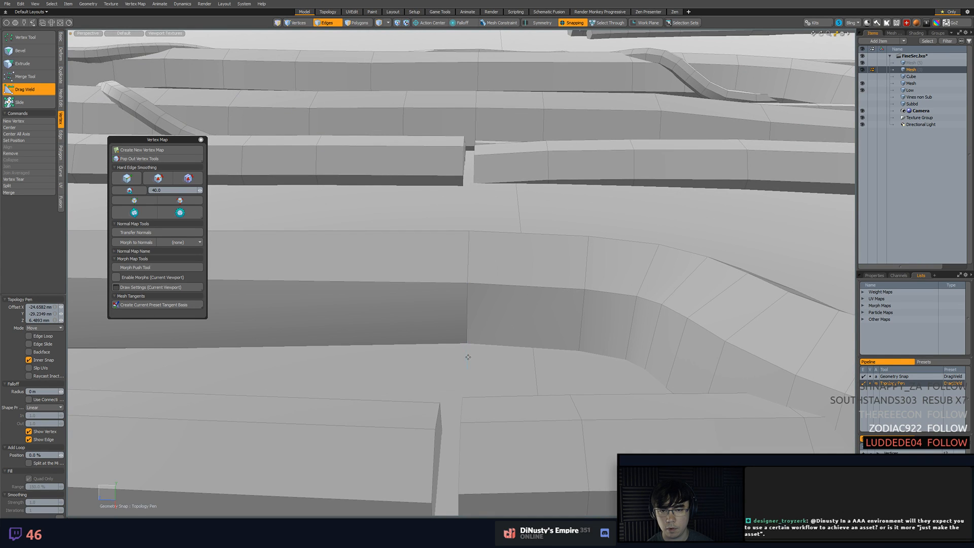
key(x)
alt+drag(468, 350, 463, 218)
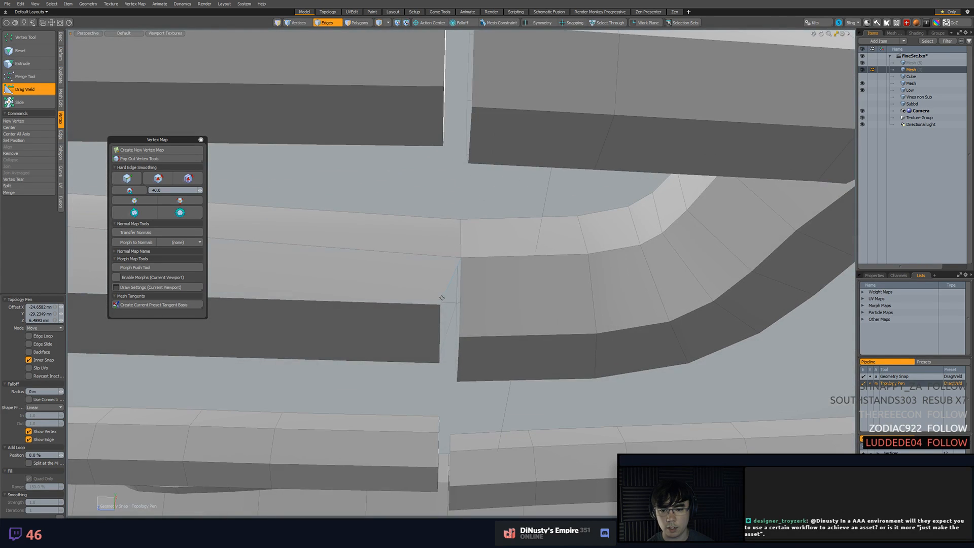
drag(440, 305, 478, 276)
key(space)
Move the end cap of the thick vine beside the welded one back from the seam
click(525, 308)
click(395, 352)
key(w)
key(2)
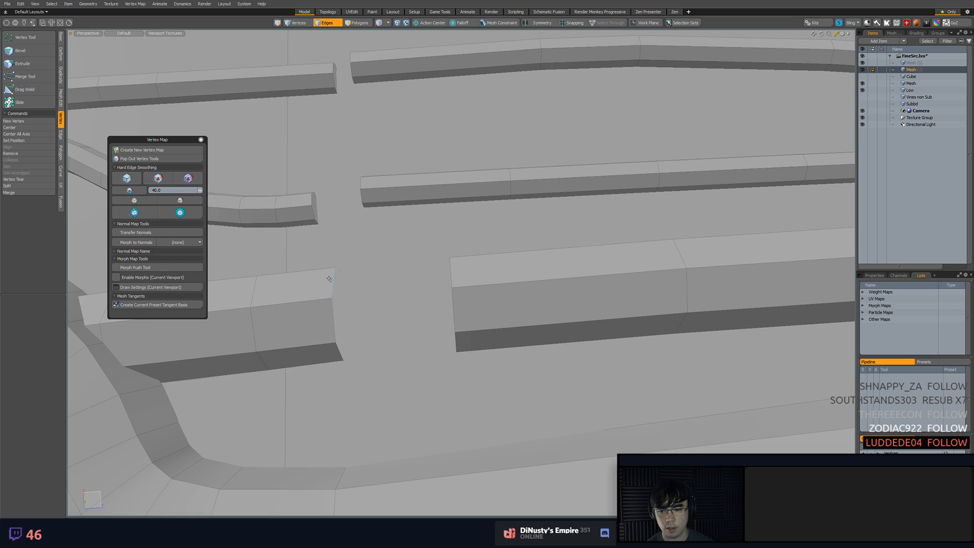
Bridge the two facing end caps of the thick vine across the seam
key(3)
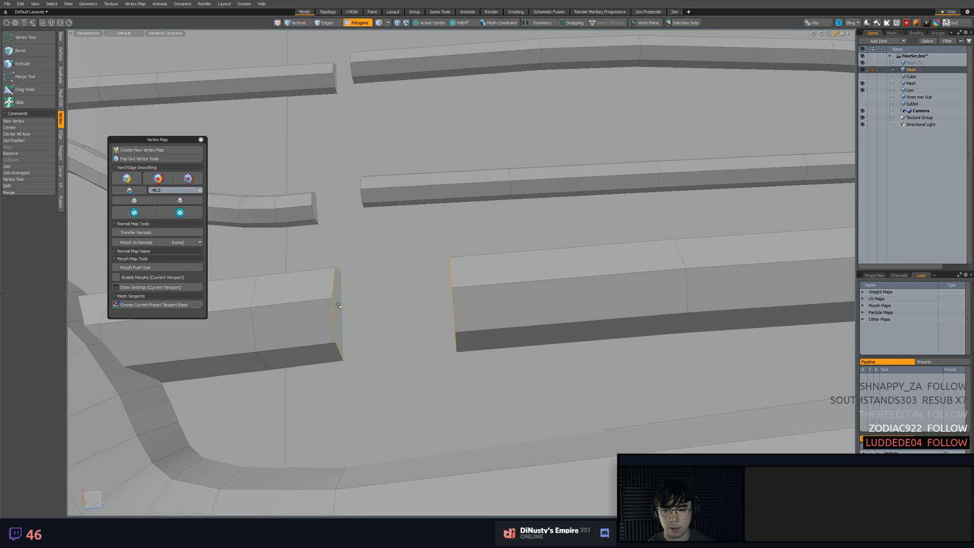
alt+drag(347, 278, 483, 298)
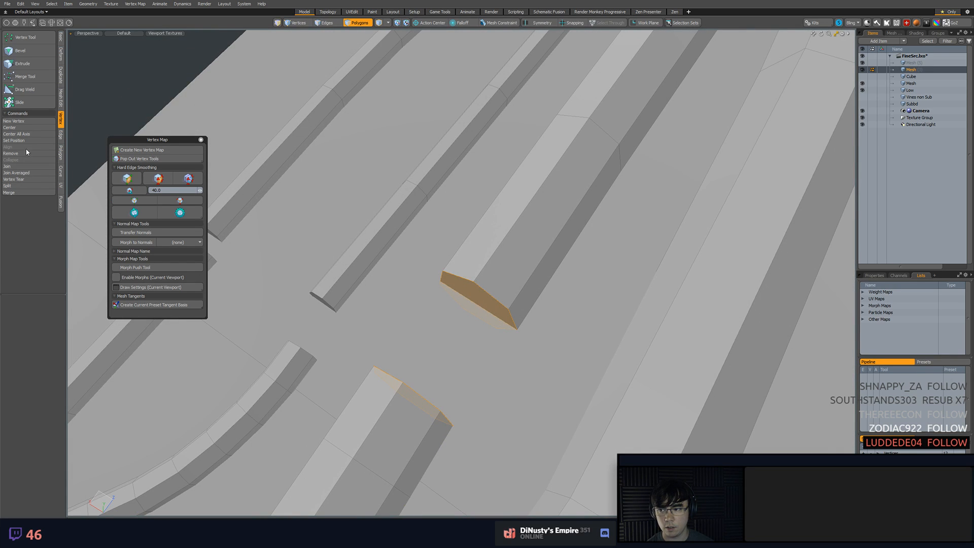
click(61, 42)
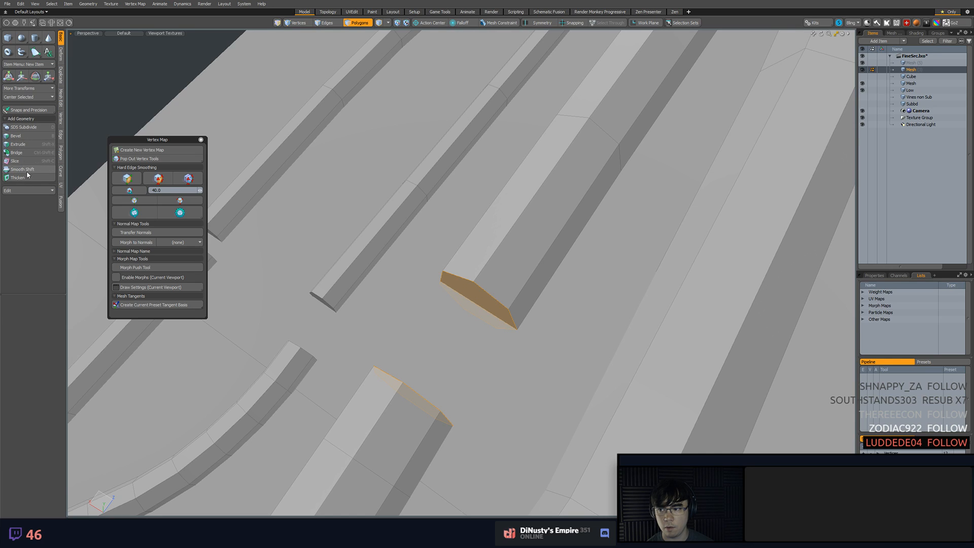
click(17, 152)
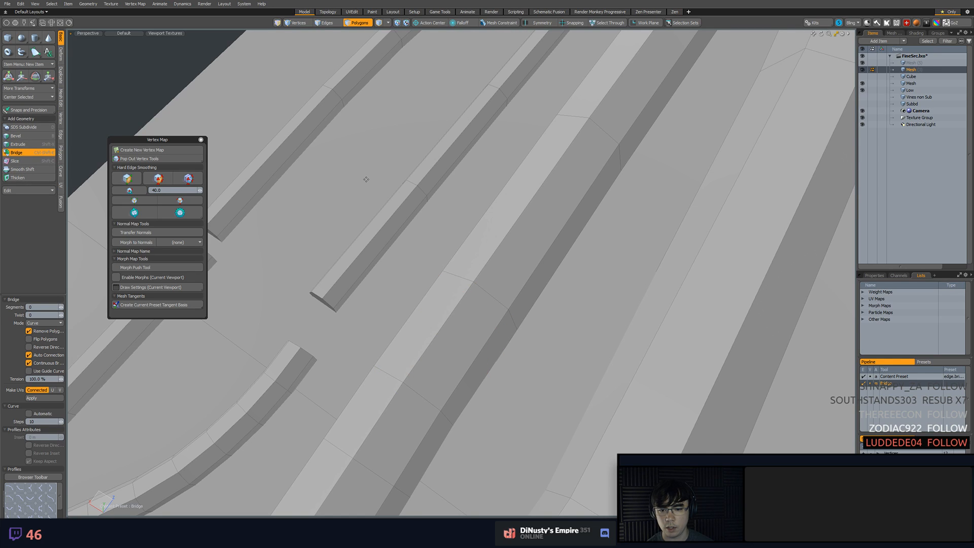
key(space)
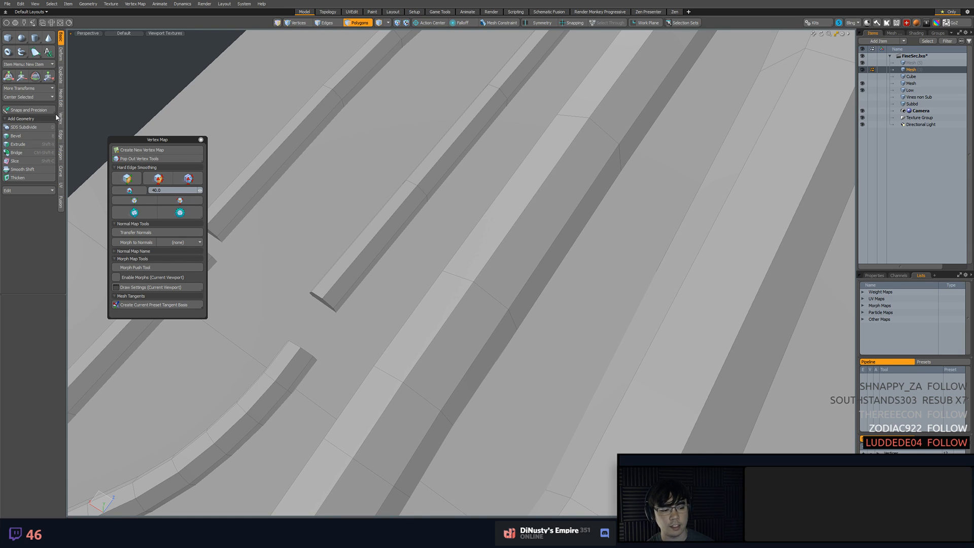
Remove the extra edge loop from the newly bridged part of the thick vine
alt+drag(515, 175, 450, 208)
key(2)
key(5)
key(2)
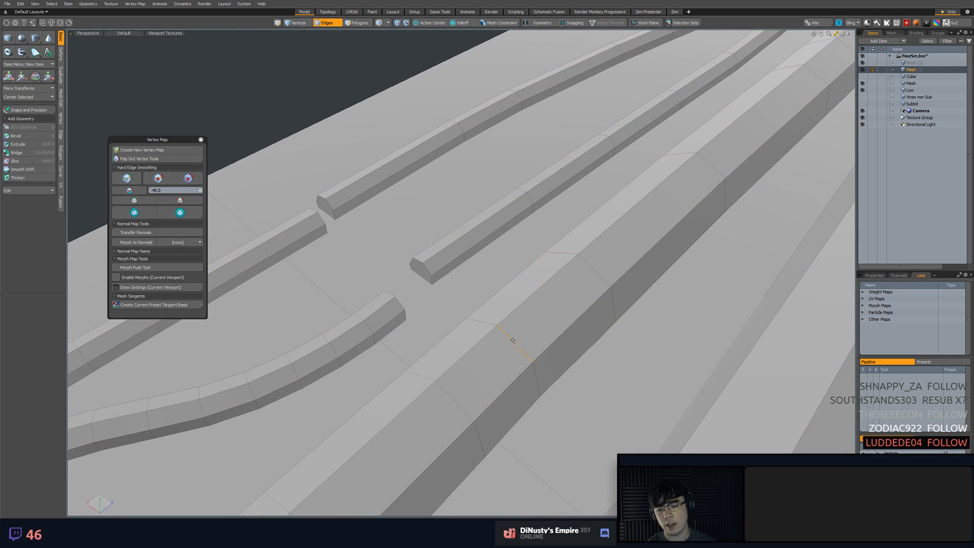
key(BackSpace)
Move the end cap of the thin vine beside the bridged thick vine back from the seam
key(3)
click(420, 271)
key(shift+a)
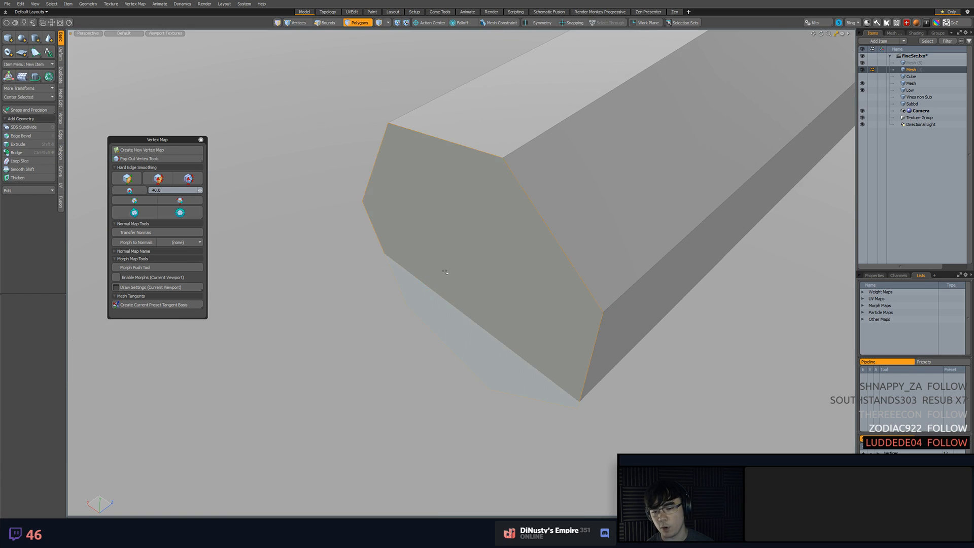
alt+drag(444, 269, 397, 287)
scroll(398, 288, down, 5)
alt+drag(461, 287, 550, 239)
key(w)
shift+click(413, 326)
key(q)
Bridge that thin vine's facing end caps across the seam and save the scene
shift+click(399, 287)
key(ctrl+shift+e)
click(502, 268)
key(q)
key(ctrl+s)
Move the end cap of the outermost thin vine back from the seam
click(439, 215)
click(427, 223)
alt+drag(431, 226, 538, 228)
key(w)
alt+drag(538, 227, 576, 182)
key(2)
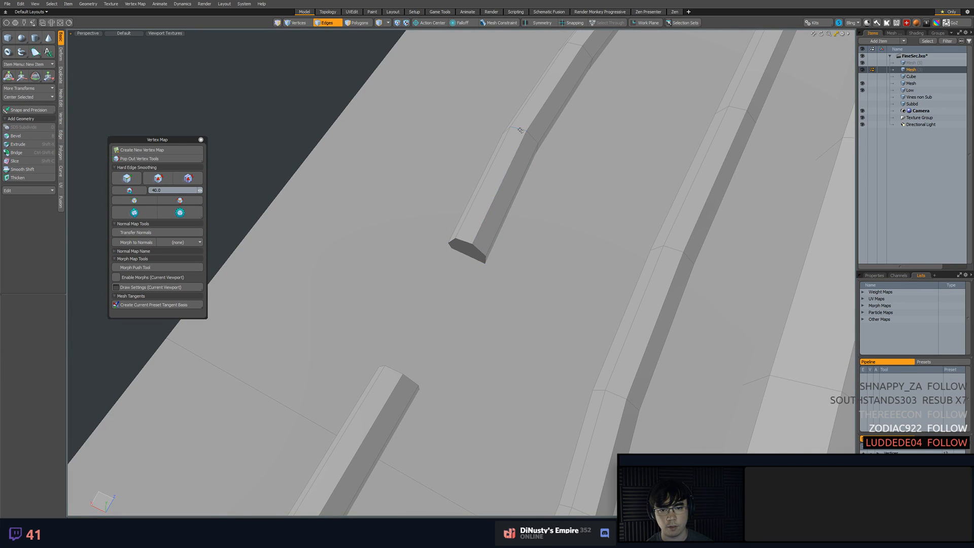
key(w)
drag(500, 136, 494, 133)
Bridge the outermost thin vine's facing end caps across the seam
key(3)
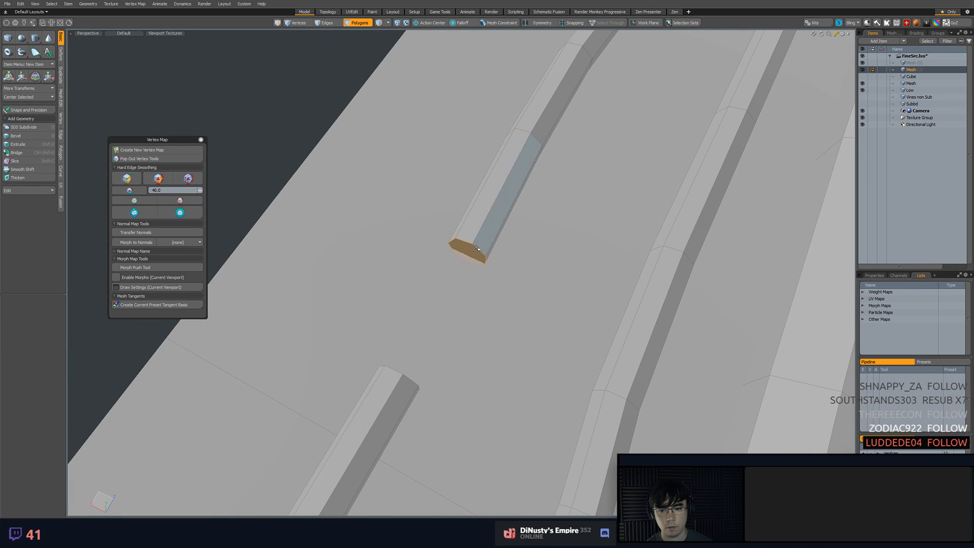
click(507, 183)
alt+drag(507, 184, 474, 269)
click(474, 269)
click(378, 262)
alt+drag(378, 262, 424, 265)
shift+click(459, 278)
key(ctrl+shift+e)
click(424, 222)
key(space)
Move the edge loop near the end of the next unjoined vine
ctrl+alt+drag(424, 222, 500, 275)
key(shift+a)
key(2)
double_click(470, 270)
key(w)
drag(508, 308, 564, 303)
key(space)
Delete the ring of polygons at the end of the unjoined vine to widen its gap at the seam
key(3)
click(499, 279)
shift+click(548, 229)
key(l)
key(Delete)
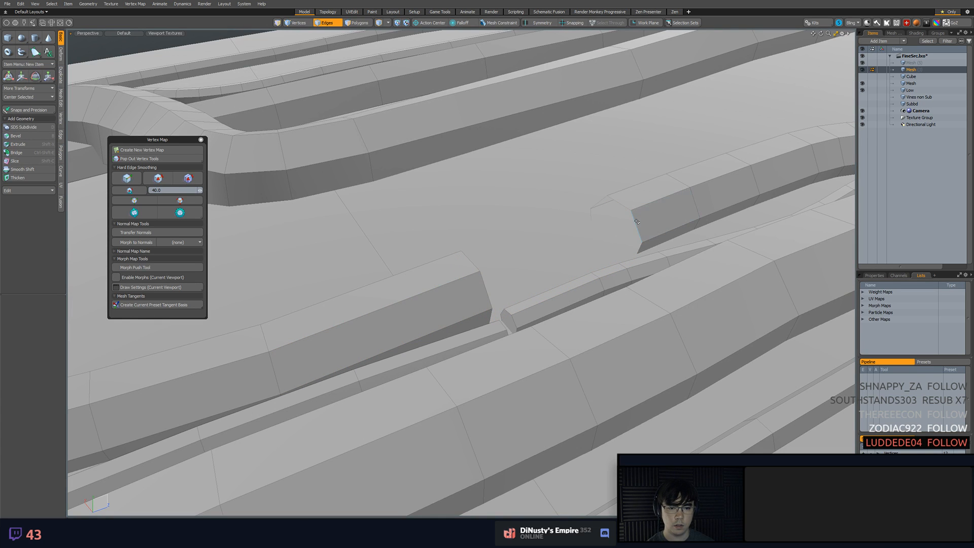
Cap the vine's open end with a polygon and bridge it to the facing end cap
key(p)
key(3)
alt+drag(634, 224, 591, 243)
click(483, 278)
shift+click(604, 221)
key(ctrl+shift+e)
click(536, 205)
key(space)
Delete the redundant edge loop on the newly bridged vine
double_click(490, 273)
key(Delete)
key(1)
key(5)
key(2)
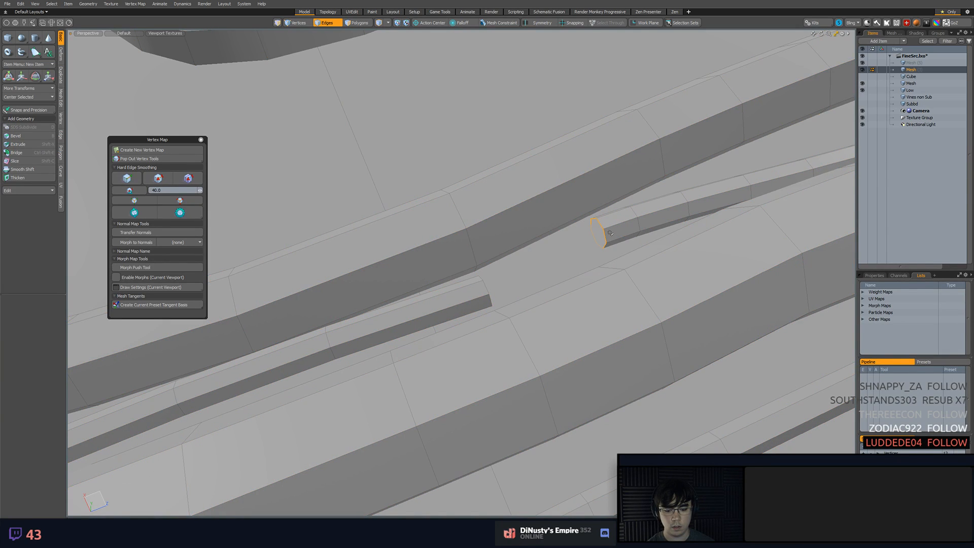
Bridge the facing end caps of the remaining thin vine across the seam
key(3)
alt+drag(597, 261, 492, 299)
key(2)
mouse_move(615, 326)
alt+mouse_down()
mouse_move(528, 224)
mouse_move(545, 294)
mouse_move(432, 256)
mouse_move(451, 313)
mouse_move(471, 304)
mouse_move(406, 315)
mouse_move(406, 292)
mouse_move(367, 300)
mouse_move(452, 302)
mouse_move(373, 193)
mouse_move(358, 229)
mouse_move(388, 294)
mouse_move(496, 276)
mouse_move(555, 285)
alt+mouse_up()
key(5)
key(2)
mouse_move(555, 285)
ctrl+alt+mouse_down()
mouse_move(526, 289)
mouse_move(548, 286)
ctrl+alt+mouse_up()
key(3)
mouse_move(419, 304)
middle_down()
mouse_move(248, 299)
mouse_move(432, 298)
middle_up()
Inspect the whole joined vine strip from above and save the scene
key(KP_1)
alt+shift+drag(471, 244, 480, 226)
double_click(483, 248)
click(532, 187)
alt+shift+drag(555, 163, 616, 251)
key(ctrl+s)
ctrl+alt+drag(641, 283, 624, 287)
alt+shift+drag(623, 287, 554, 124)
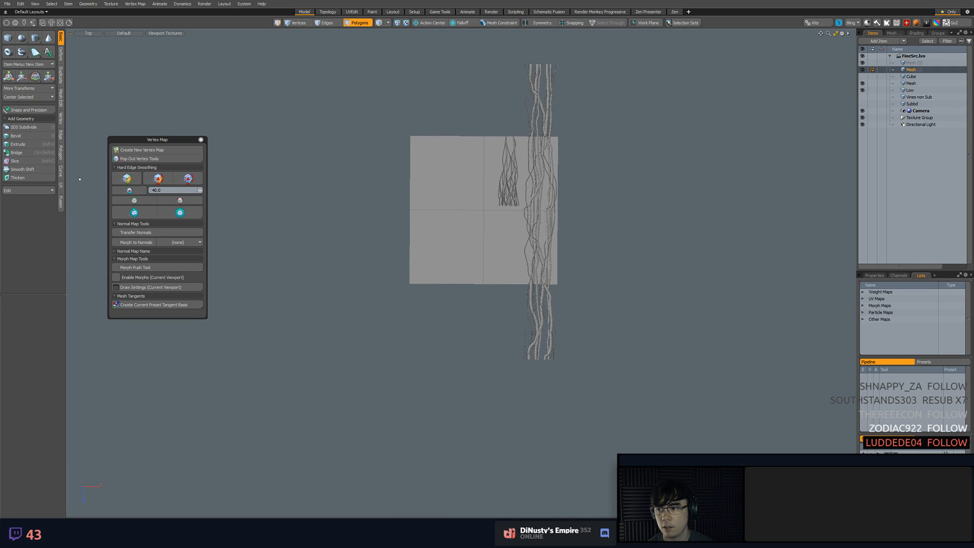
Start the Clone tool on the vine strip and snap its origin to the strip's lower end
click(62, 134)
click(62, 119)
click(62, 77)
click(61, 55)
click(62, 76)
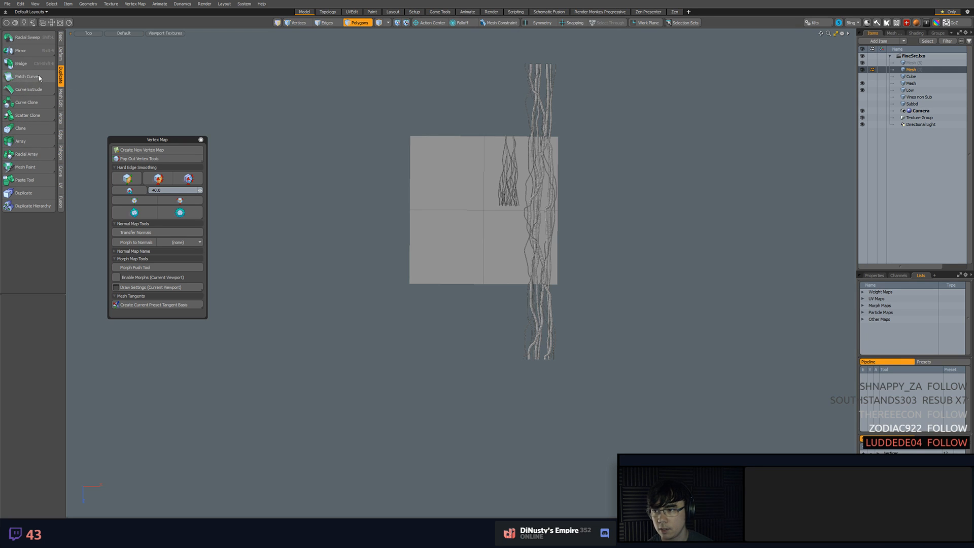
click(40, 127)
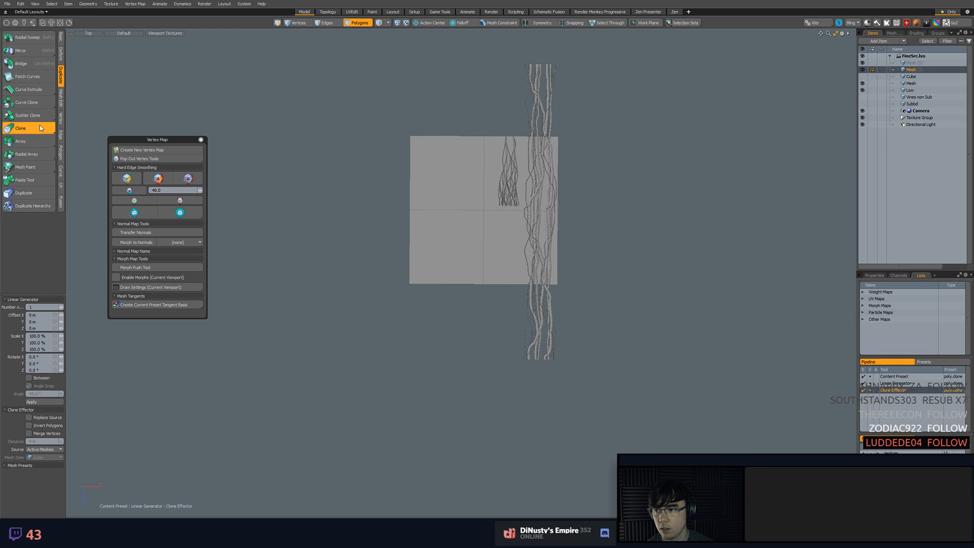
scroll(532, 367, up, 5)
key(F11)
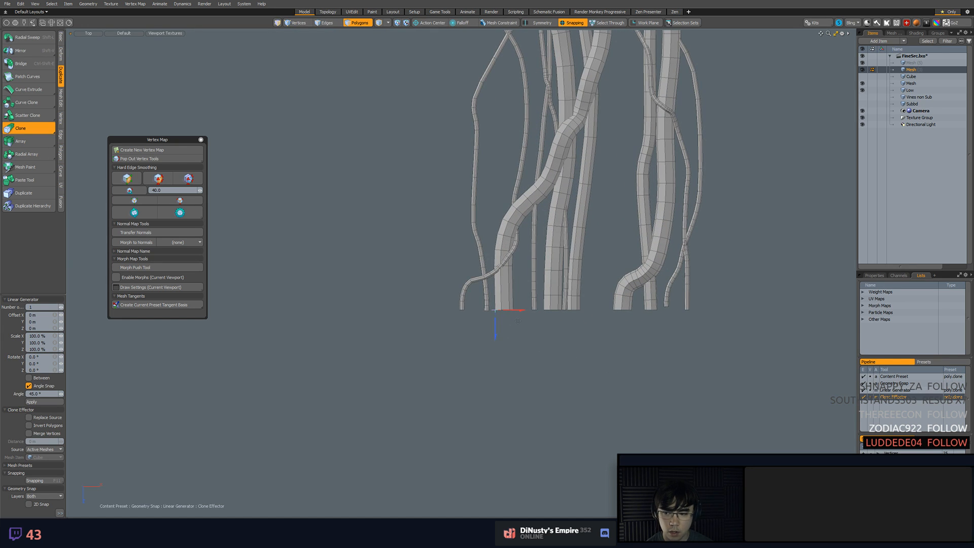
scroll(509, 318, down, 6)
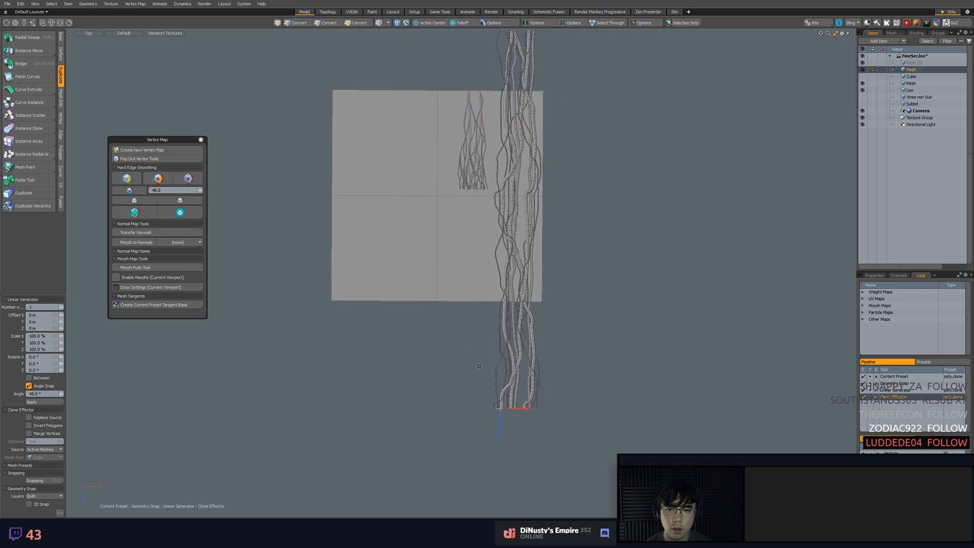
key(F11)
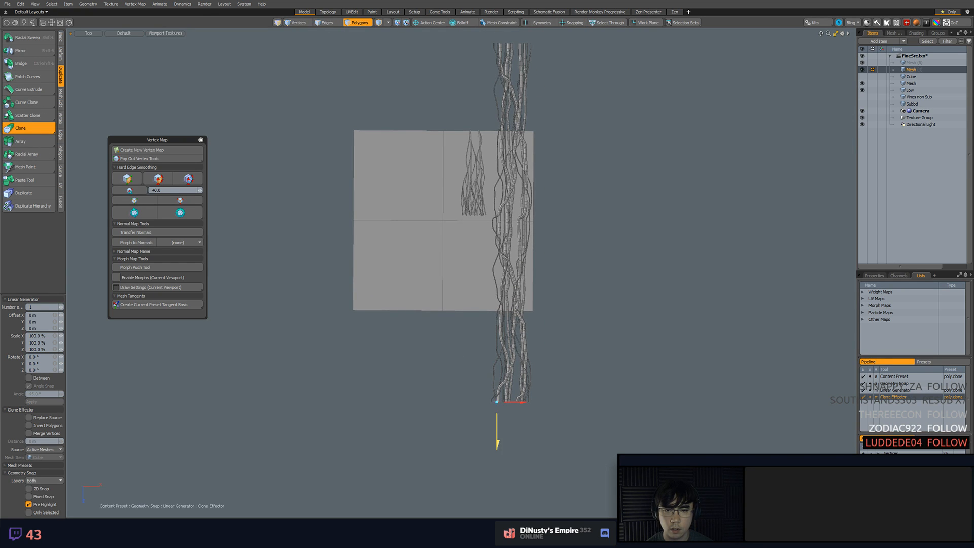
Try cloning the vine strip end to end with a Z offset of about -18.62 m using geometry snapping
drag(497, 439, 497, 387)
mouse_move(501, 346)
alt+shift+mouse_down()
mouse_move(501, 401)
mouse_move(452, 365)
mouse_move(483, 29)
mouse_move(489, 244)
mouse_move(527, 350)
alt+shift+mouse_up()
scroll(491, 169, up, 5)
scroll(527, 350, up, 5)
mouse_move(527, 350)
alt+shift+mouse_down()
mouse_move(501, 276)
mouse_move(540, 272)
mouse_move(557, 358)
mouse_move(542, 289)
mouse_move(517, 258)
mouse_move(497, 260)
mouse_move(458, 239)
mouse_move(477, 264)
mouse_move(519, 266)
mouse_move(389, 333)
mouse_move(385, 372)
mouse_move(370, 338)
alt+shift+mouse_up()
key(F11)
scroll(573, 371, up, 3)
key(KP_Decimal)
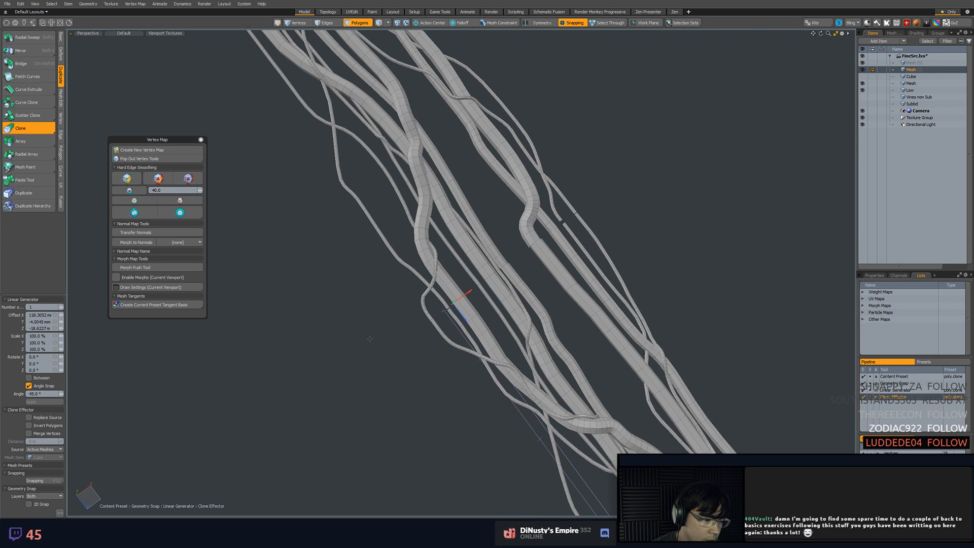
ctrl+alt+drag(408, 259, 505, 285)
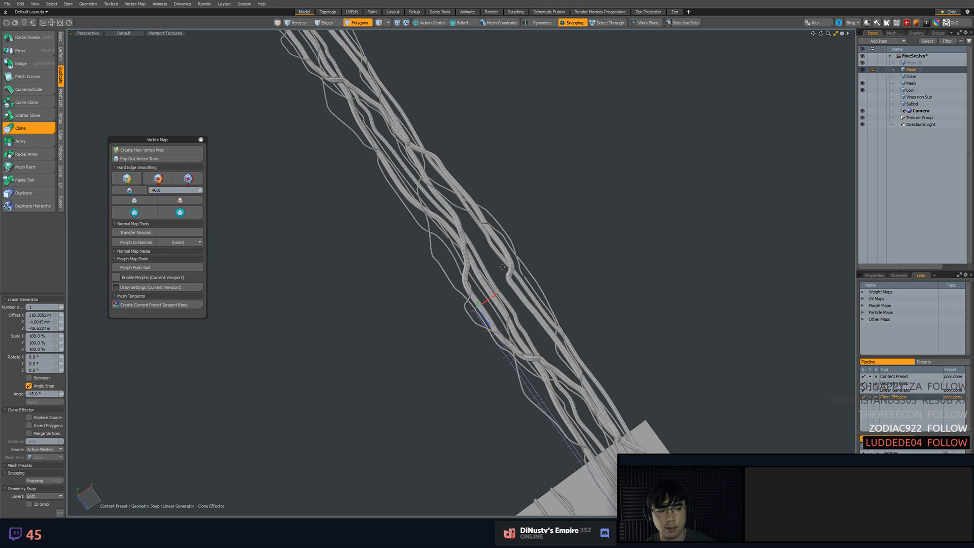
alt+shift+drag(545, 307, 546, 292)
key(space)
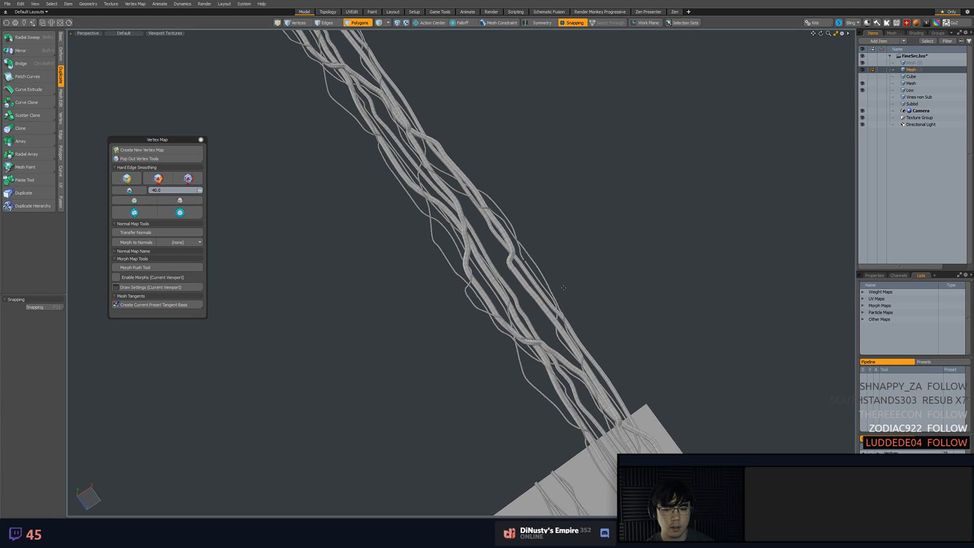
Undo the cloned vine strip and leave the Clone tool
key(ctrl+z)
alt+drag(611, 393, 445, 153)
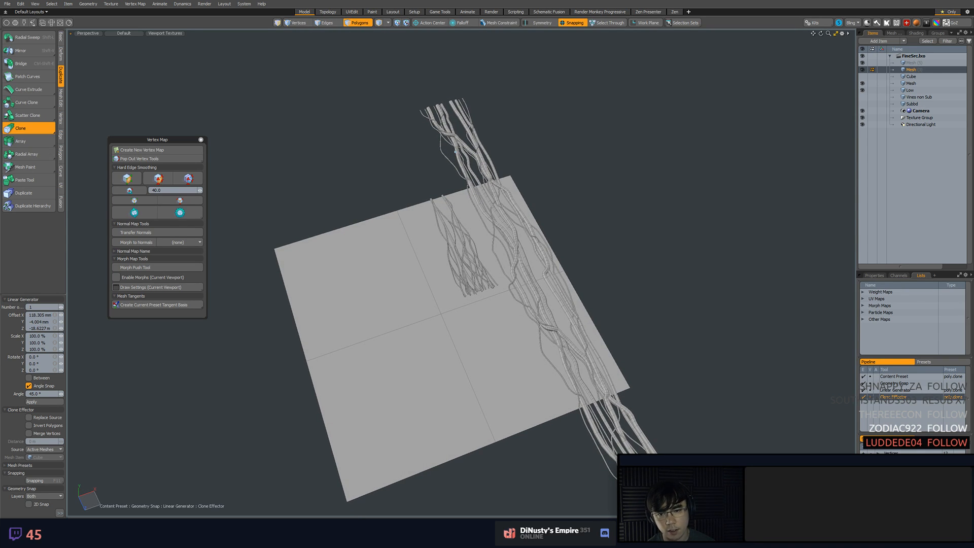
click(456, 154)
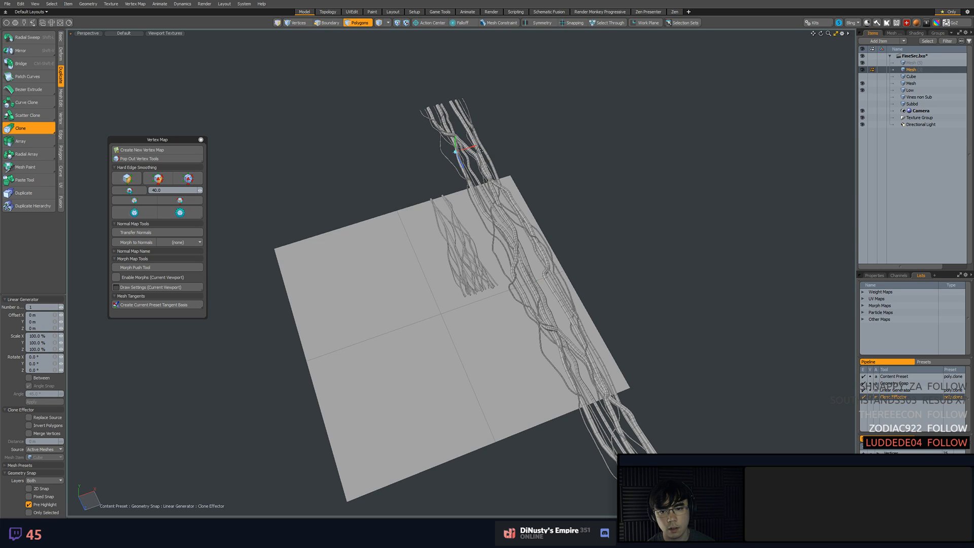
key(space)
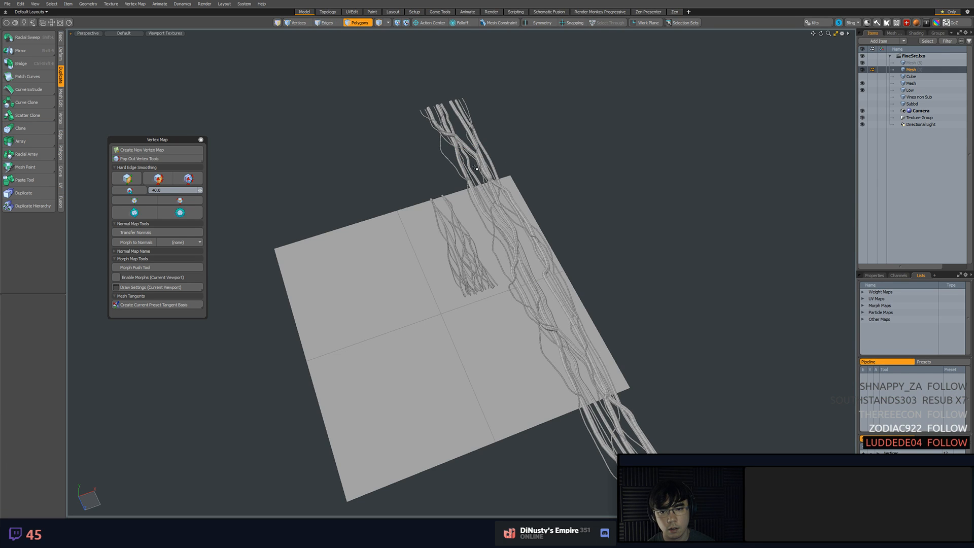
Try snapping the vine strip from the plane's upper edge midpoint to its center, about 4.66 m along Z, and undo the move
key(5)
click(442, 163)
click(480, 161)
key(3)
key(w)
key(F11)
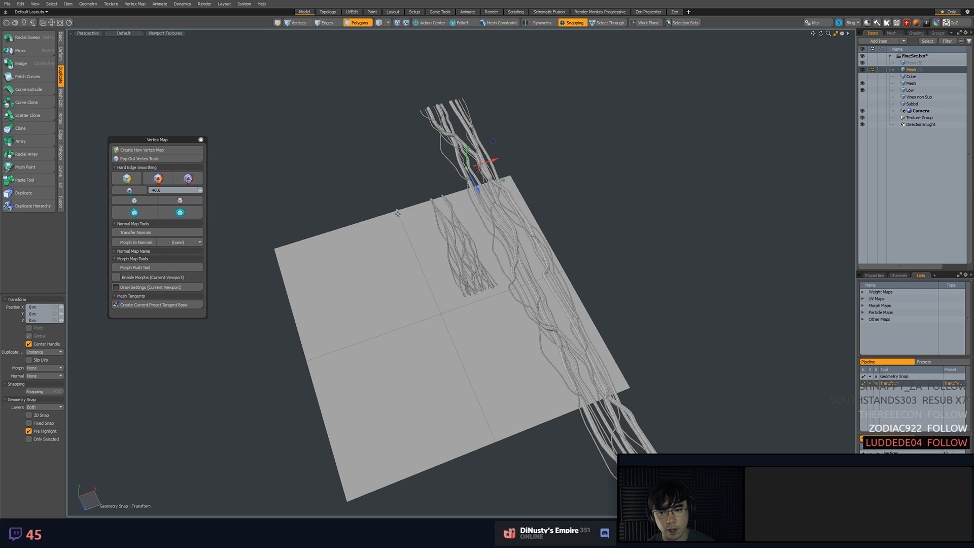
alt+drag(453, 280, 394, 203)
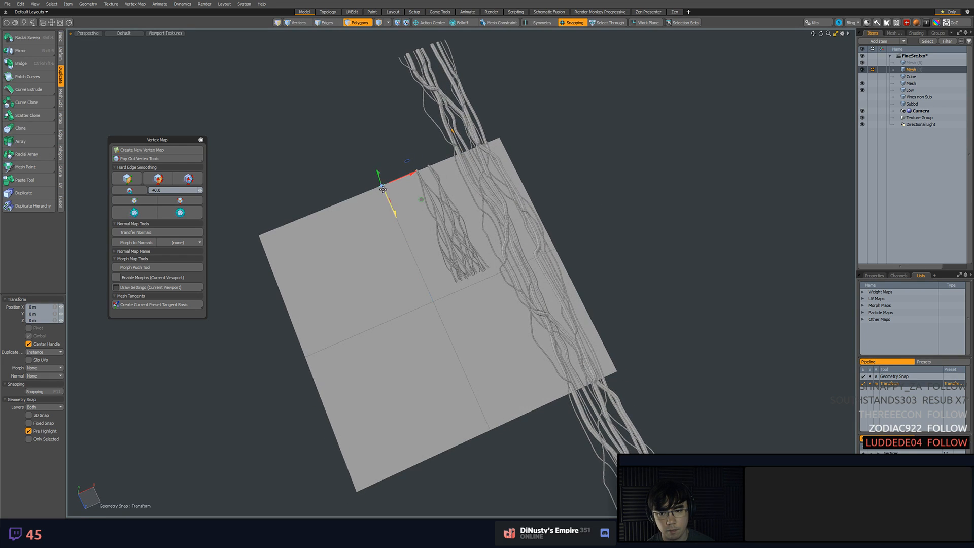
key(q)
click(344, 178)
key(w)
drag(381, 185, 435, 305)
alt+drag(455, 315, 584, 302)
key(KP_1)
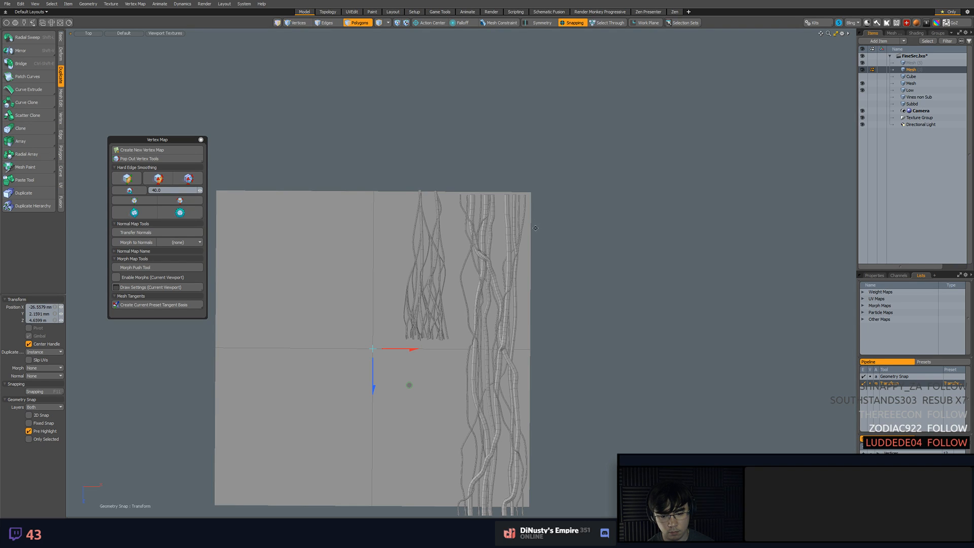
key(ctrl+z)
ctrl+alt+drag(448, 169, 476, 203)
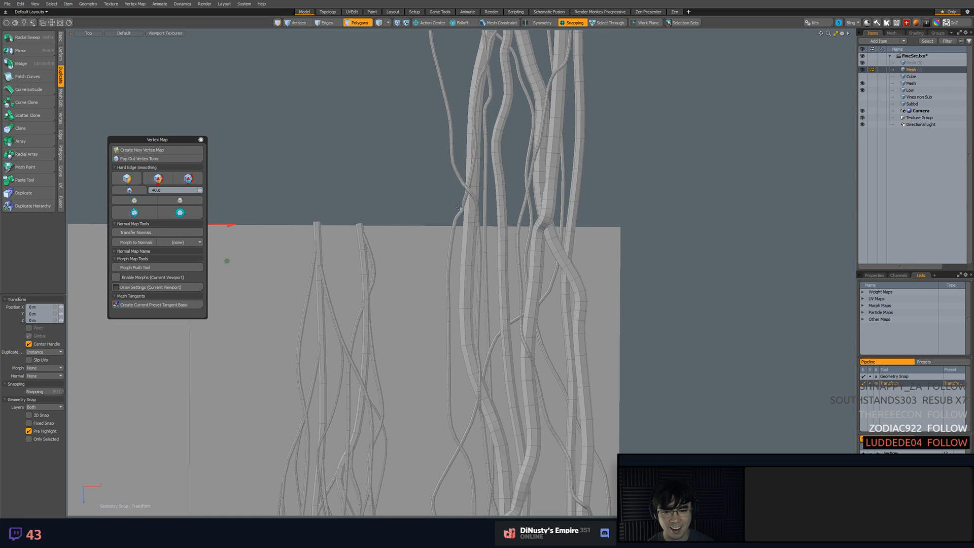
Try slicing the vine strip along the Low plane's upper edge and undo the gapped slice
key(q)
key(5)
key(shift+c)
alt+shift+drag(284, 224, 354, 225)
drag(260, 225, 744, 240)
key(space)
click(741, 214)
scroll(689, 257, up, 2)
key(ctrl+z)
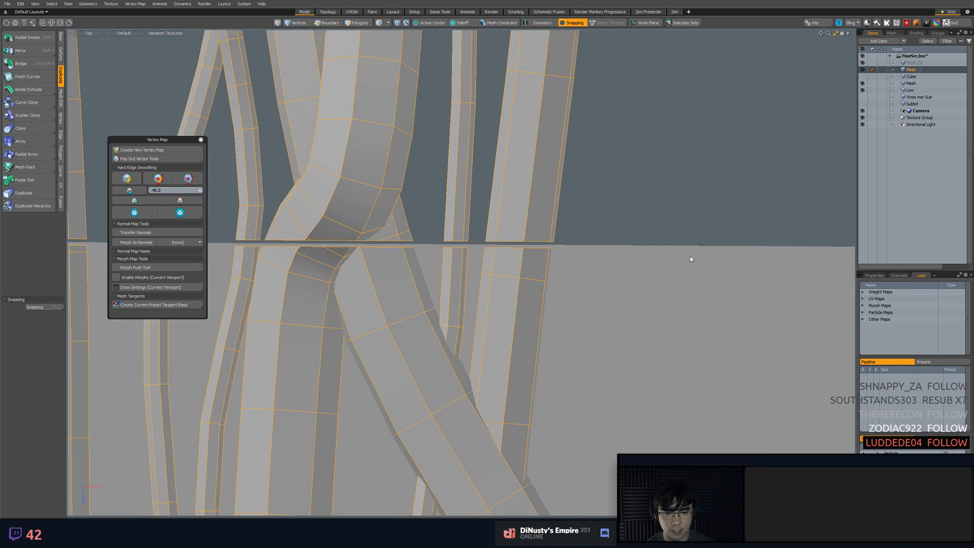
key(ctrl+z)
Slice the vine strip along the Low plane's upper edge with Split on, Cap Sections off and a gap of 0 m
scroll(648, 264, down, 3)
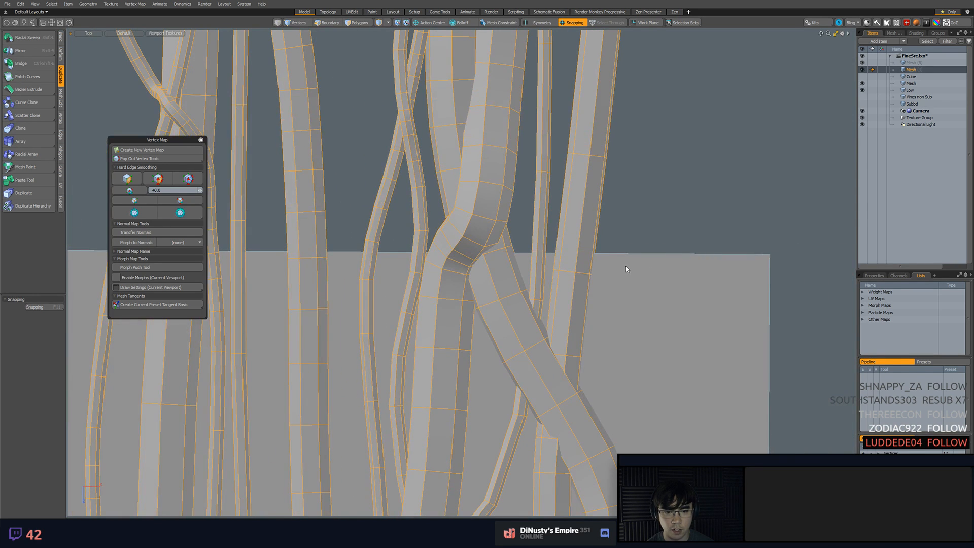
key(c)
scroll(757, 270, down, 5)
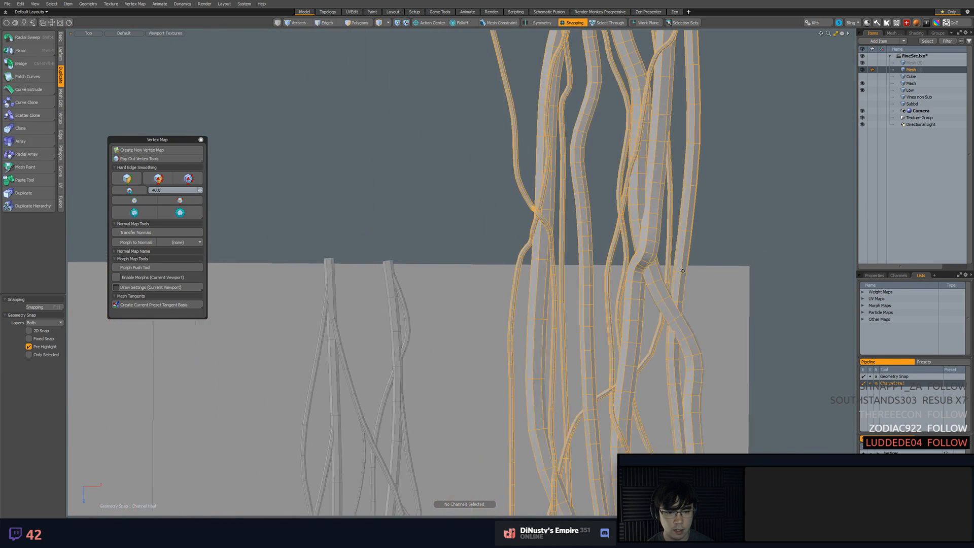
key(c)
scroll(396, 218, down, 3)
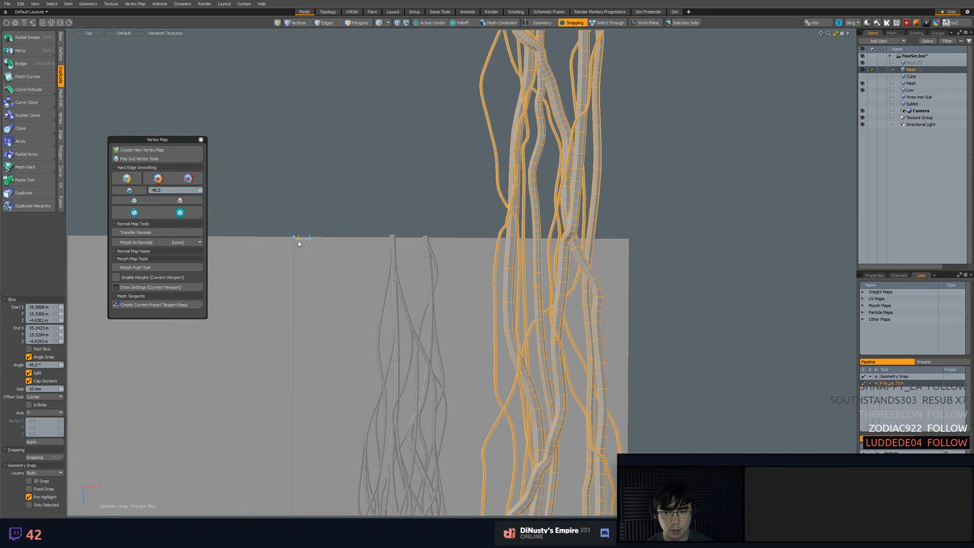
drag(311, 241, 637, 238)
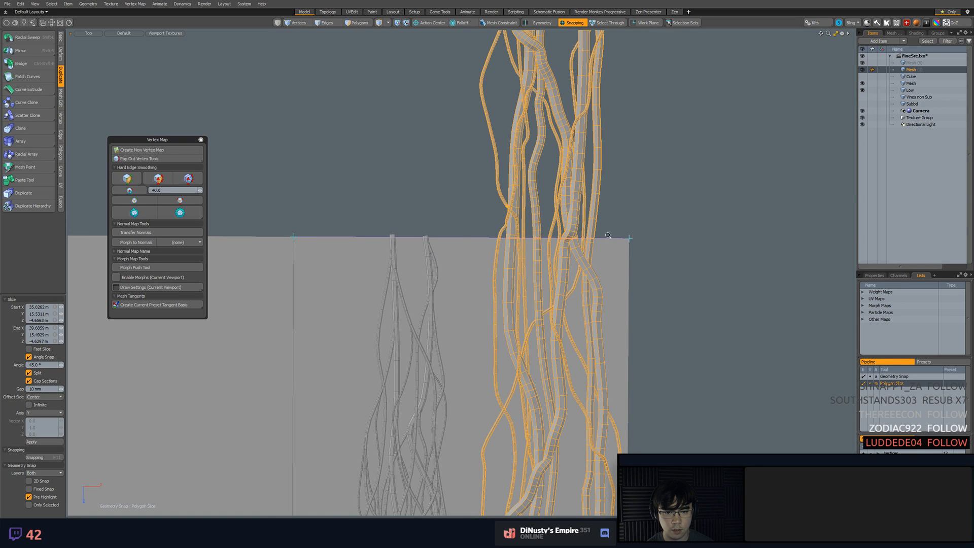
scroll(608, 235, up, 5)
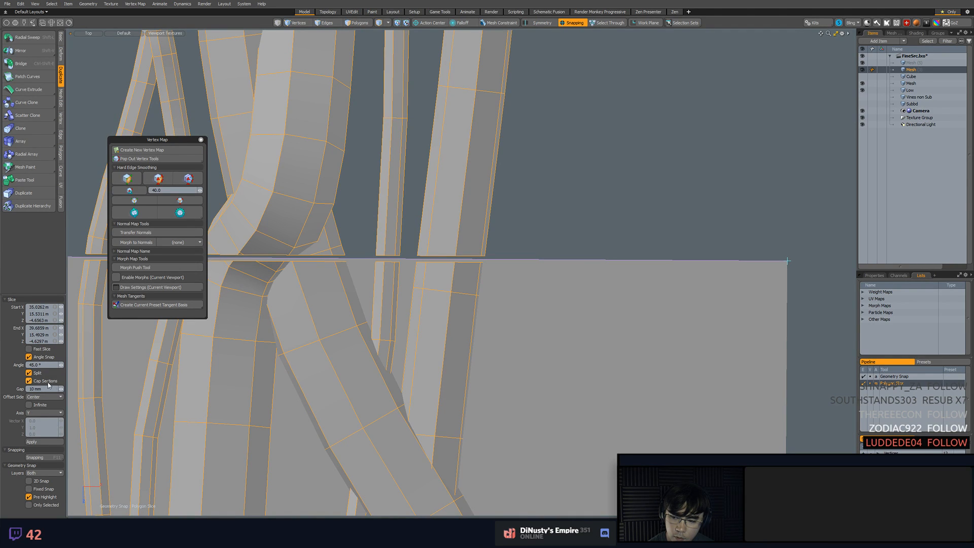
drag(61, 390, 56, 389)
scroll(586, 291, down, 5)
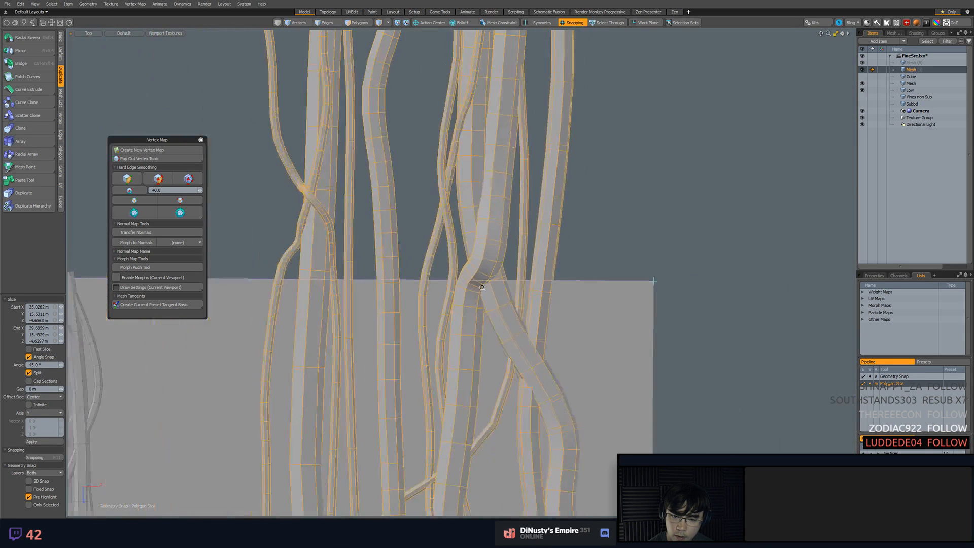
key(q)
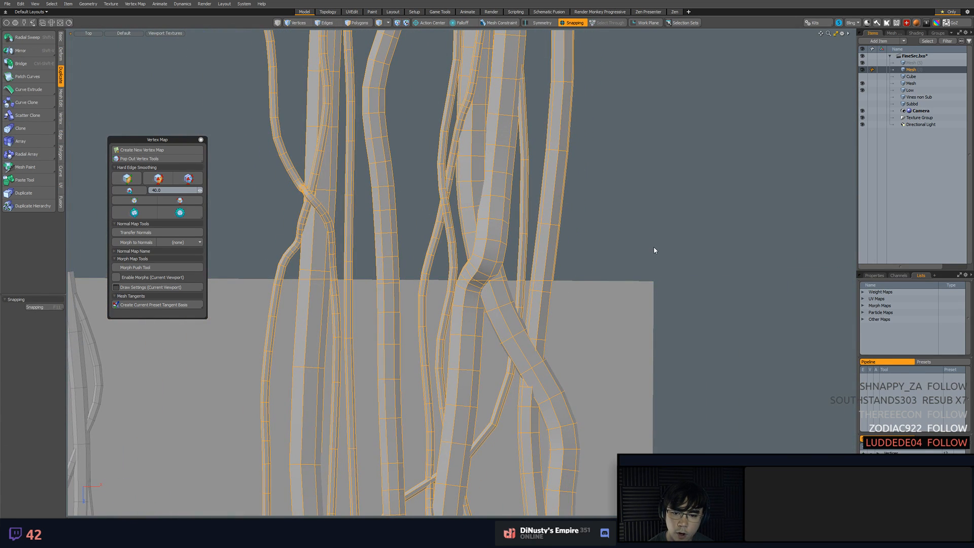
Slice the vine strip again along the Low plane's upper edge, snapping the slice line to the edge's midpoint and outer corner
key(c)
scroll(584, 271, down, 3)
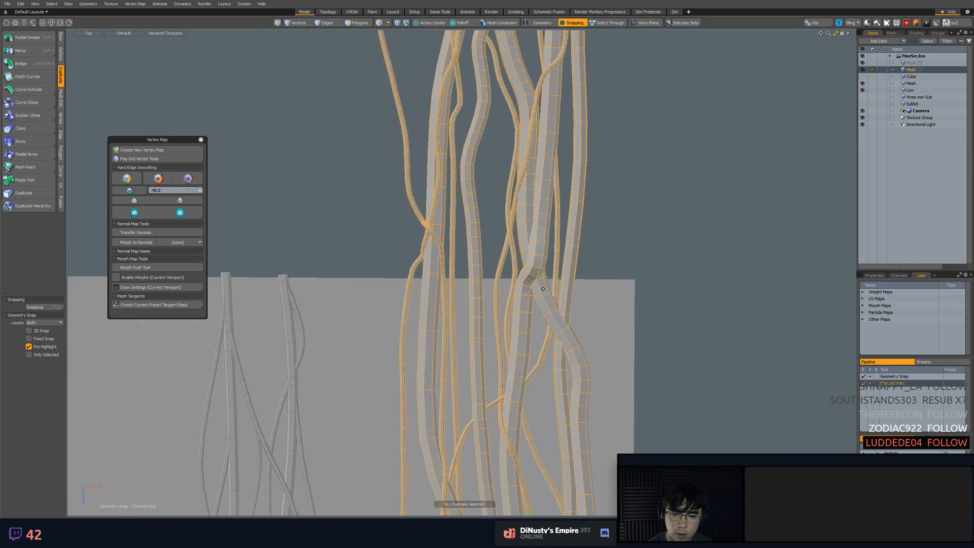
alt+shift+drag(580, 270, 682, 240)
scroll(633, 260, down, 3)
key(shift+c)
drag(374, 253, 824, 259)
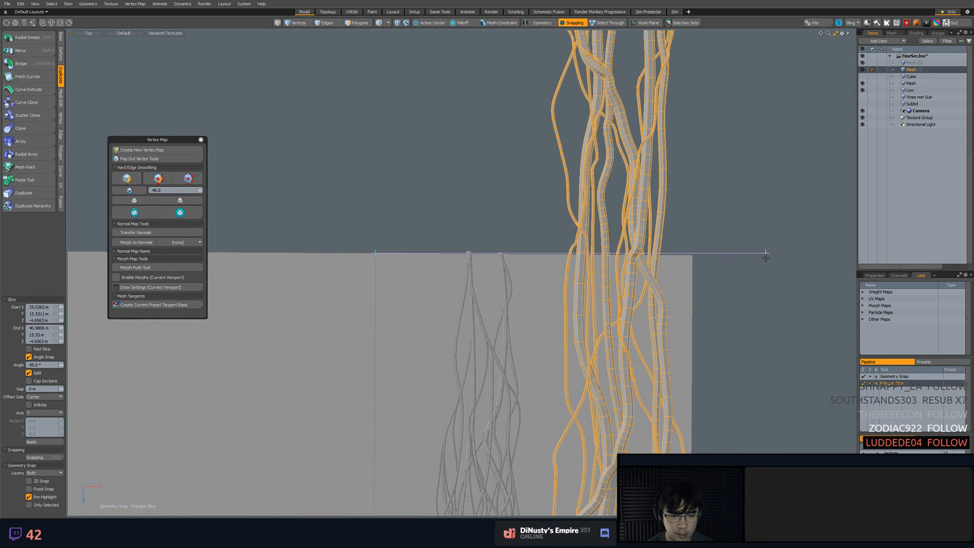
drag(714, 254, 700, 256)
drag(375, 252, 365, 253)
drag(693, 254, 693, 255)
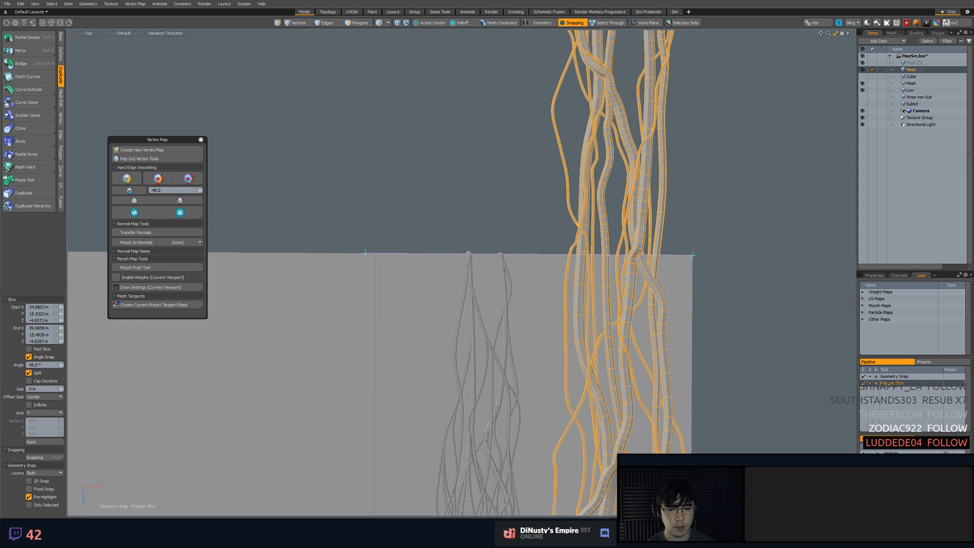
drag(365, 253, 373, 254)
key(space)
scroll(740, 269, up, 6)
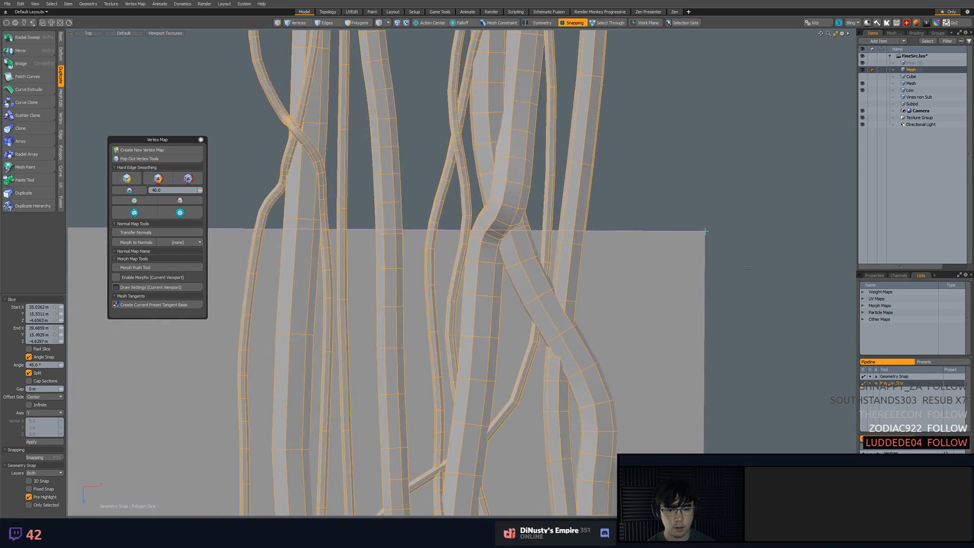
Slice the vine strip along the Low plane's lower edge from the edge's midpoint to its outer corner, and deselect the mesh
ctrl+alt+drag(745, 266, 680, 269)
alt+drag(654, 405, 538, 109)
ctrl+alt+drag(533, 314, 564, 273)
key(shift+c)
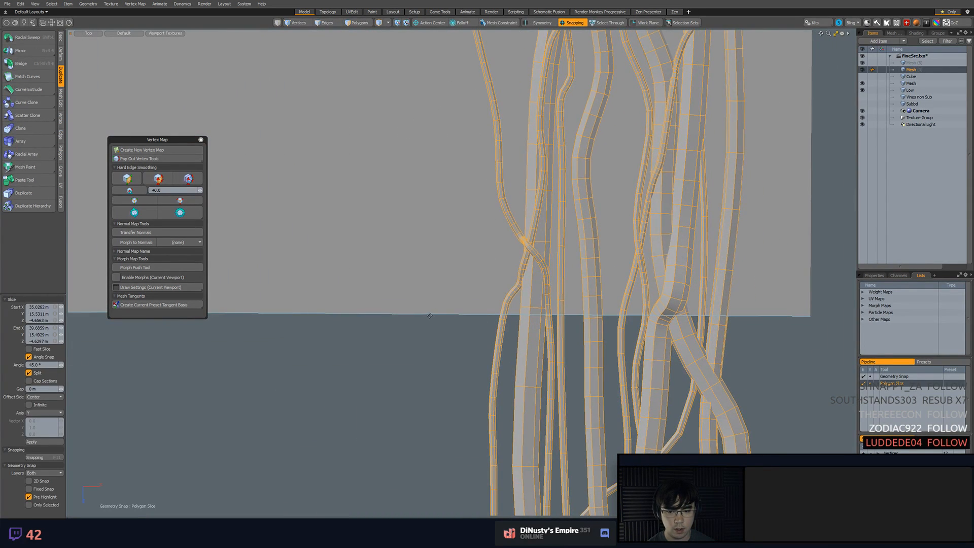
scroll(430, 316, down, 3)
drag(233, 316, 603, 316)
key(space)
click(609, 330)
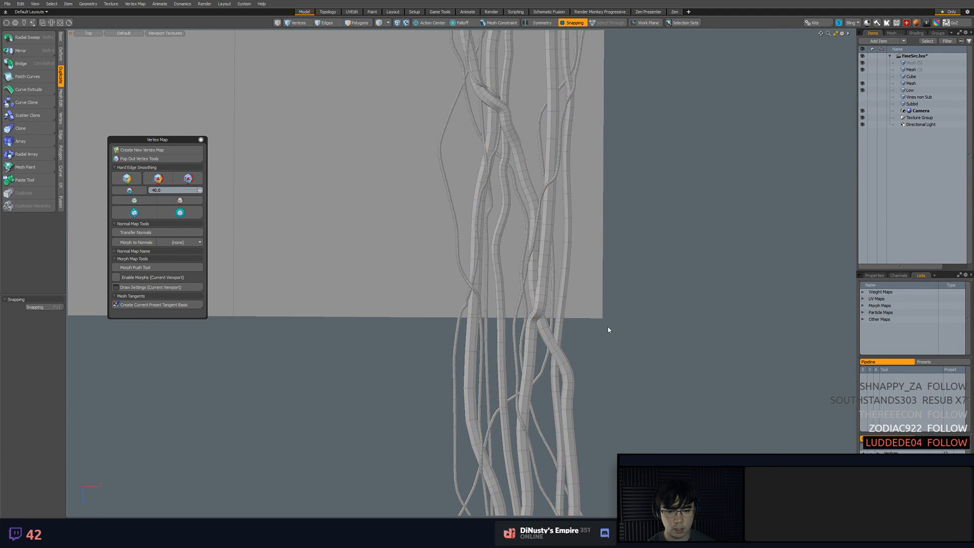
Try trimming the vine strip by deleting its polygons beyond the Low plane's lower and upper edges
scroll(553, 330, up, 3)
scroll(507, 330, down, 5)
alt+shift+drag(502, 330, 535, 261)
click(481, 289)
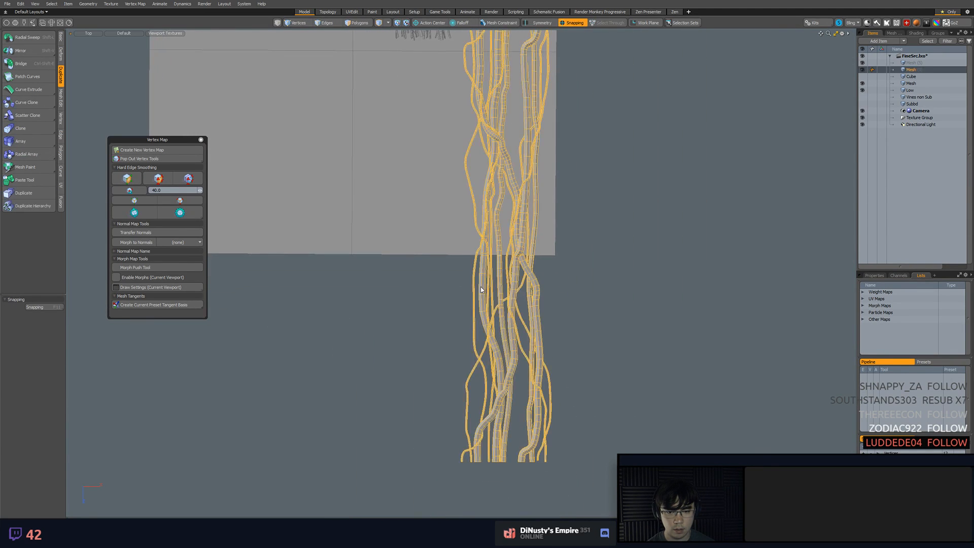
key(3)
drag(474, 297, 565, 289)
key(bracketright)
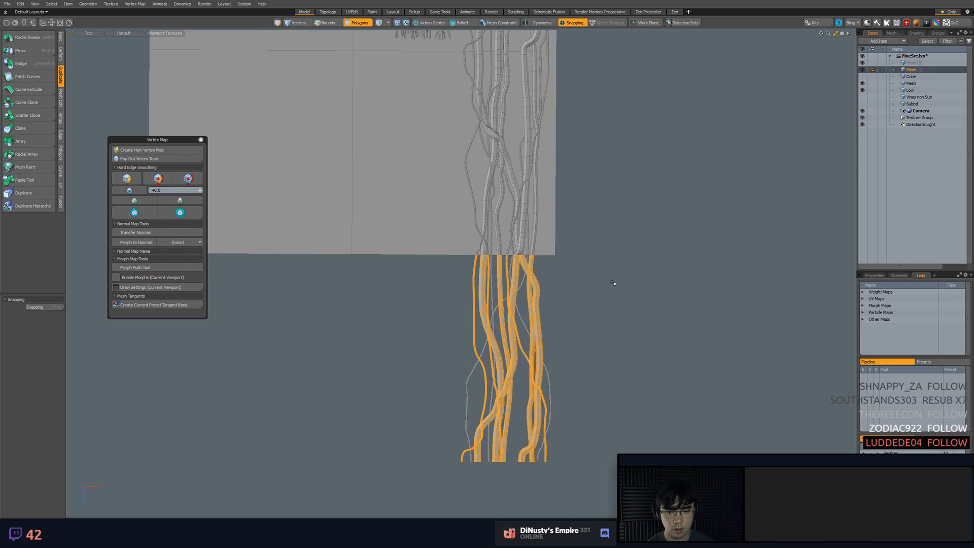
key(ctrl+a)
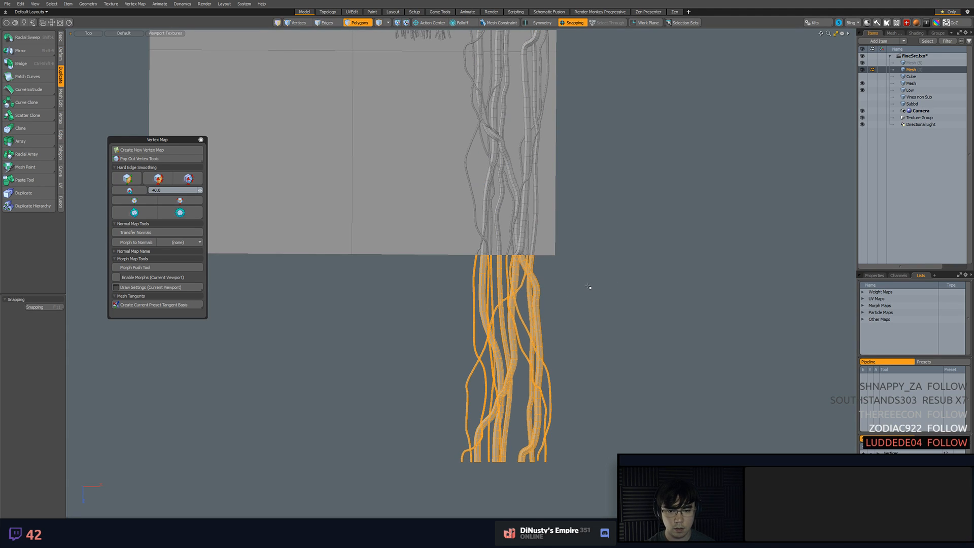
key(Delete)
alt+drag(584, 186, 554, 276)
key(bracketright)
key(Delete)
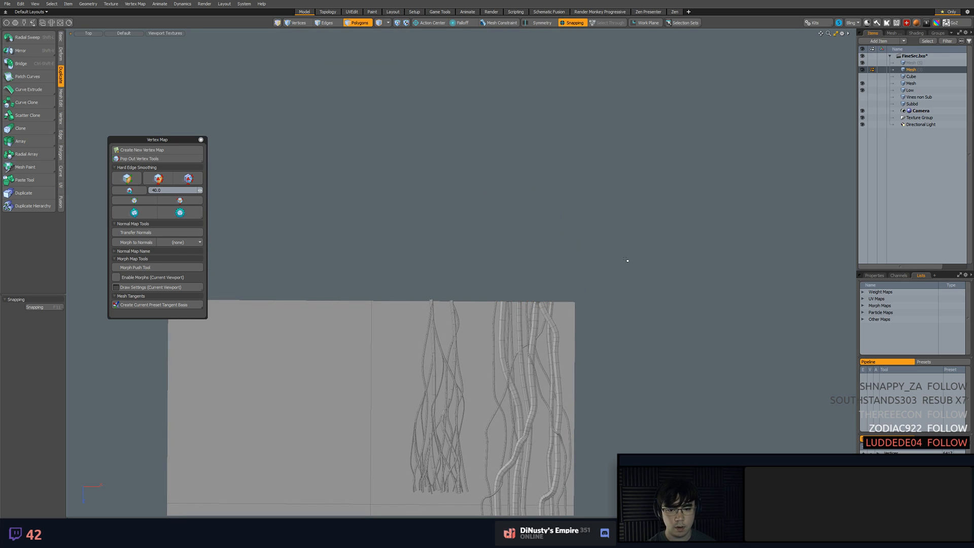
Select all polygons of the trimmed vine strip, try moving them beyond the Low plane's upper edge, and undo the move
scroll(573, 336, down, 3)
alt+shift+drag(583, 344, 560, 176)
key(5)
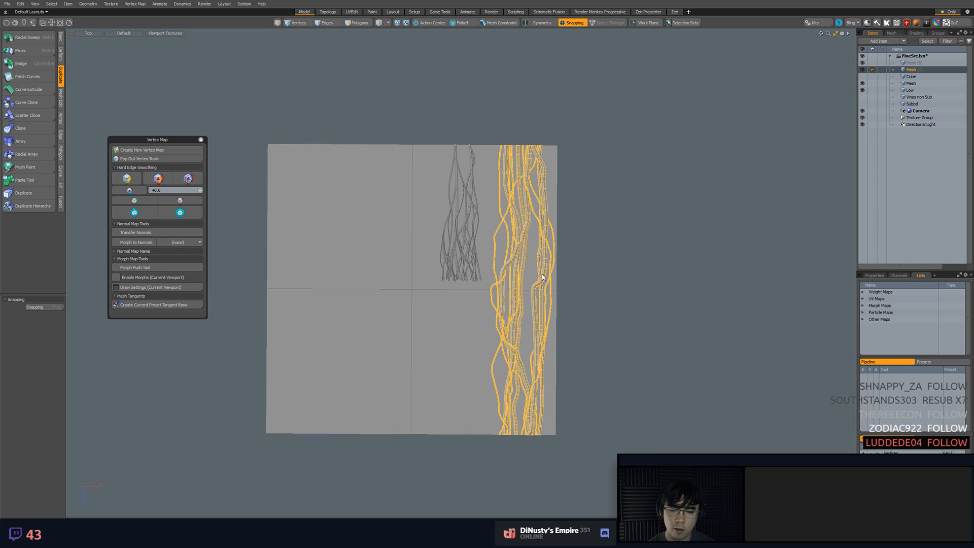
alt+shift+drag(617, 313, 677, 293)
scroll(649, 310, up, 1)
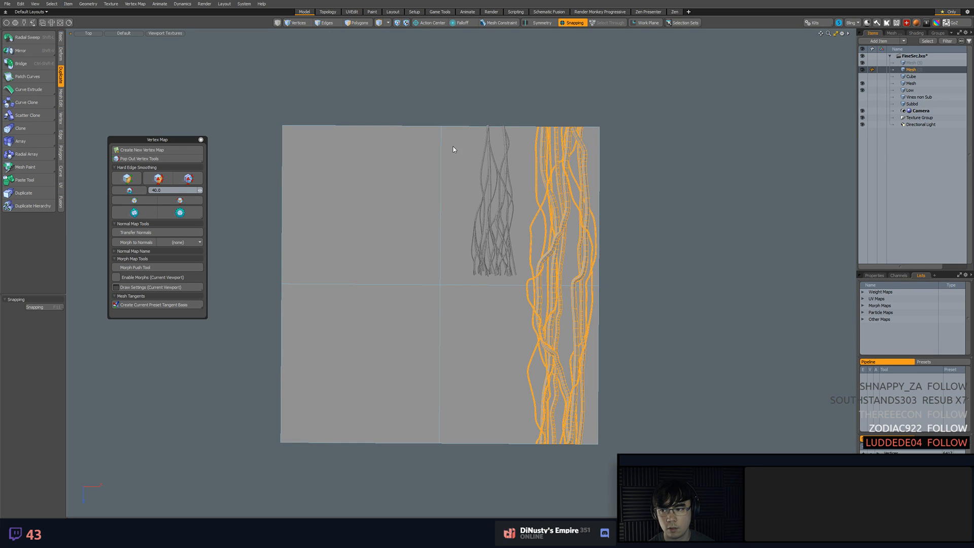
key(3)
mouse_move(509, 81)
right_down()
mouse_move(646, 109)
mouse_move(537, 89)
right_up()
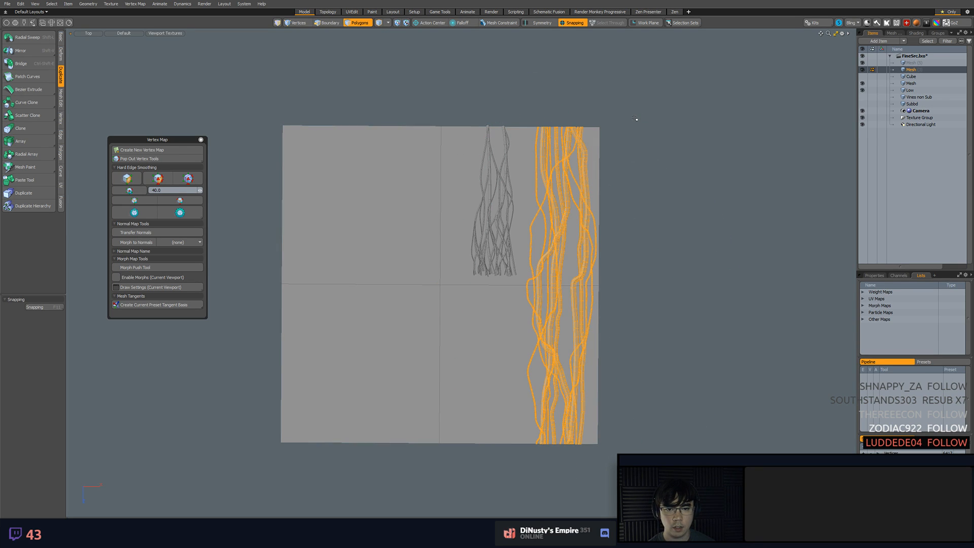
key(w)
key(F11)
drag(599, 322, 598, 1)
alt+shift+drag(532, 137, 508, 165)
key(ctrl+z)
key(F11)
Try snapping the trimmed strip twice from the plane's center to its upper edge midpoint, -4.66 m along Z each time, and undo the moves
click(418, 311)
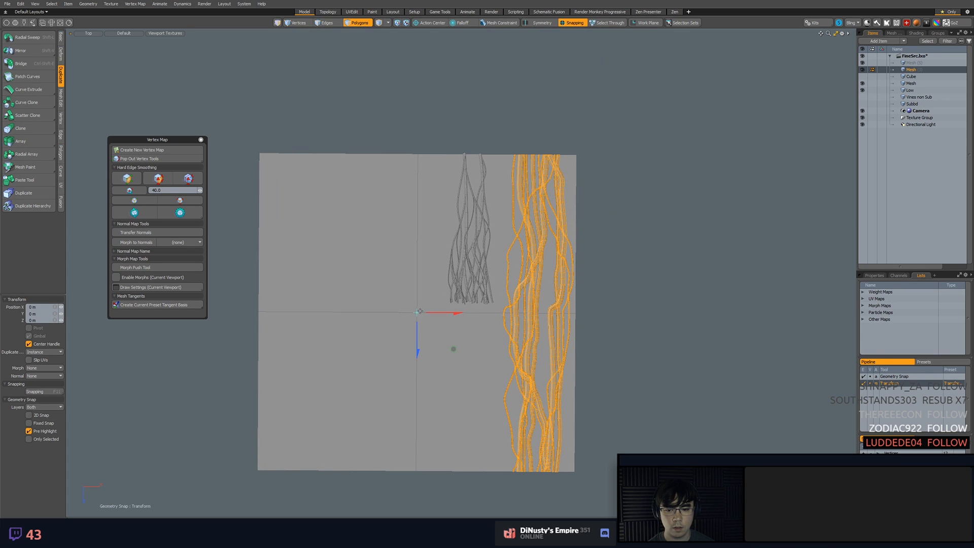
drag(417, 328, 417, 152)
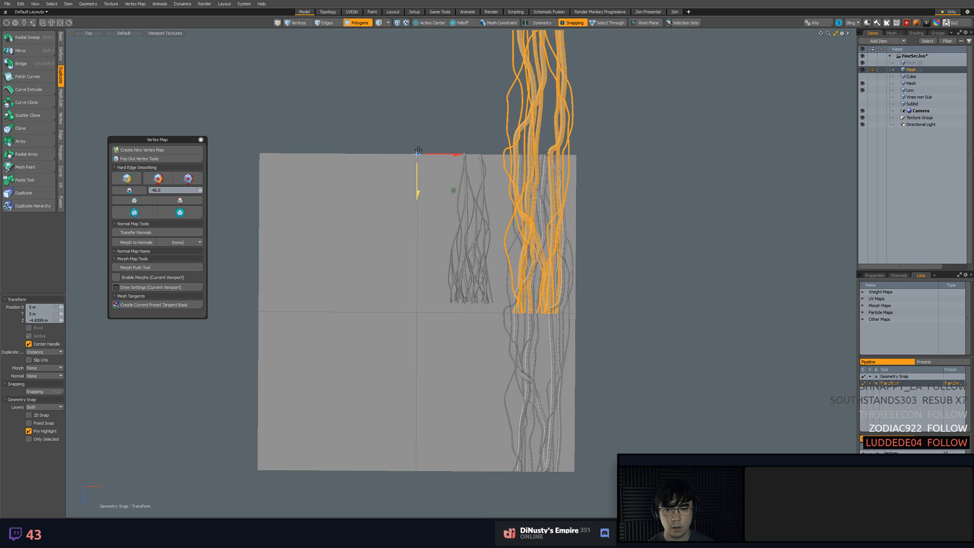
click(417, 313)
drag(415, 321, 417, 167)
scroll(578, 133, up, 4)
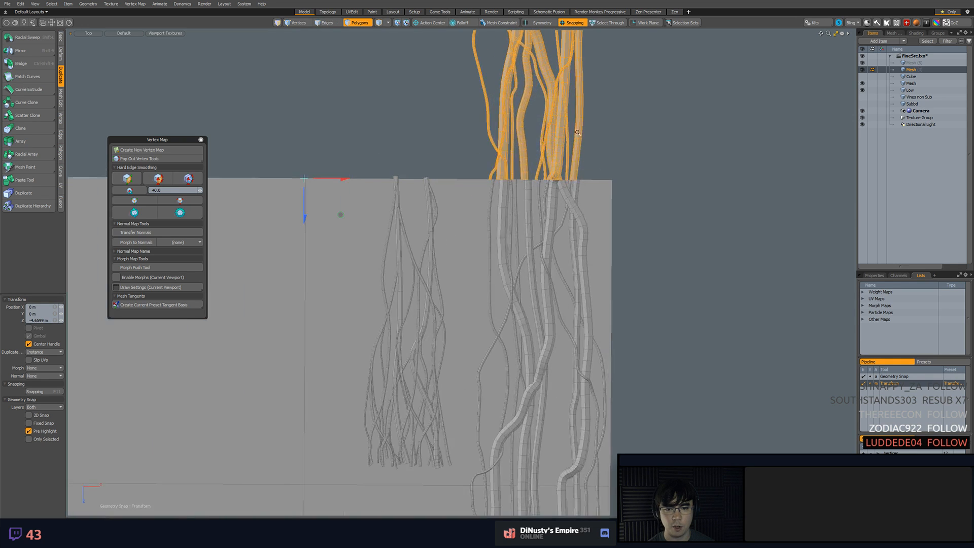
scroll(548, 193, up, 2)
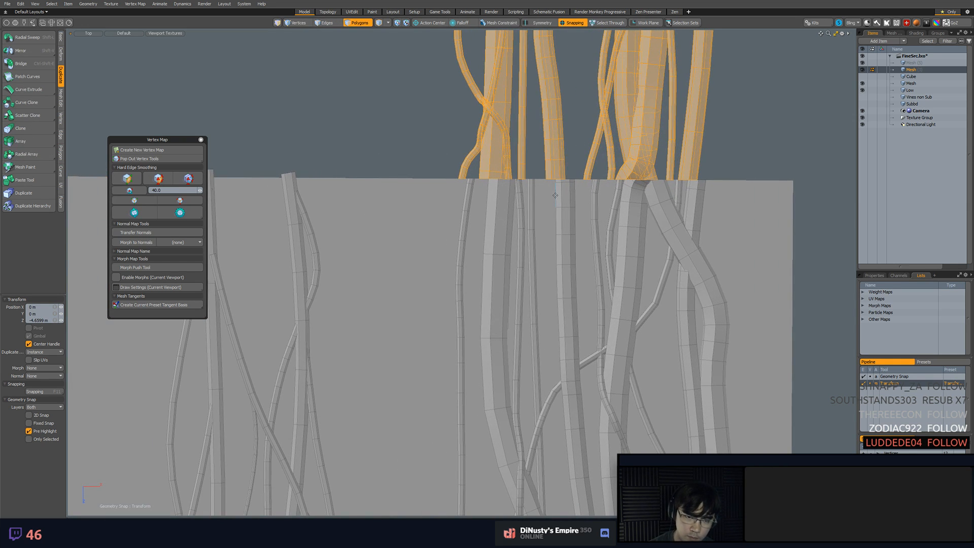
key(ctrl+z)
scroll(557, 250, down, 4)
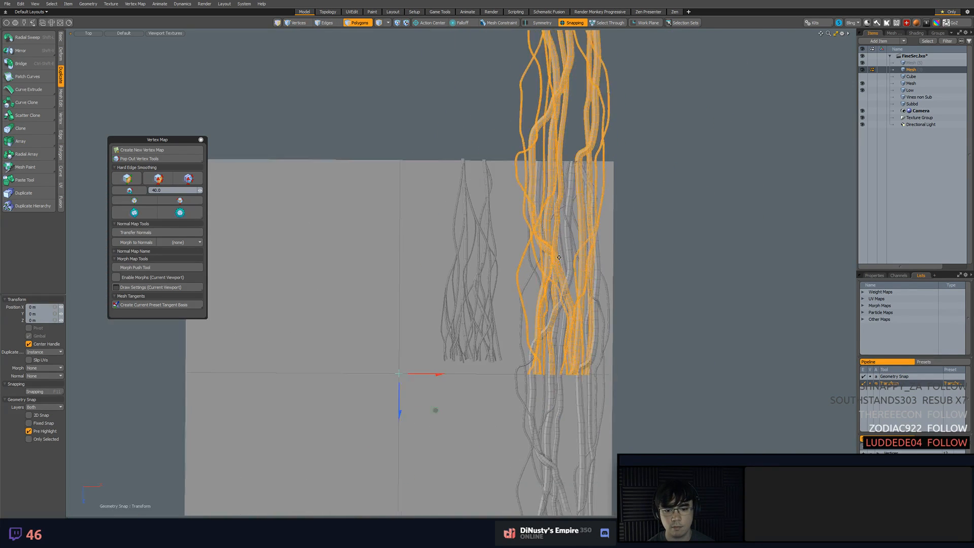
key(ctrl+z)
key(ctrl+z)
Try moving the trimmed strip -9.32 m along Z with snapping off, compare the seam at the plane's upper edge, and undo the move
alt+shift+drag(558, 251, 520, 140)
alt+shift+drag(573, 208, 579, 208)
alt+shift+drag(380, 252, 384, 301)
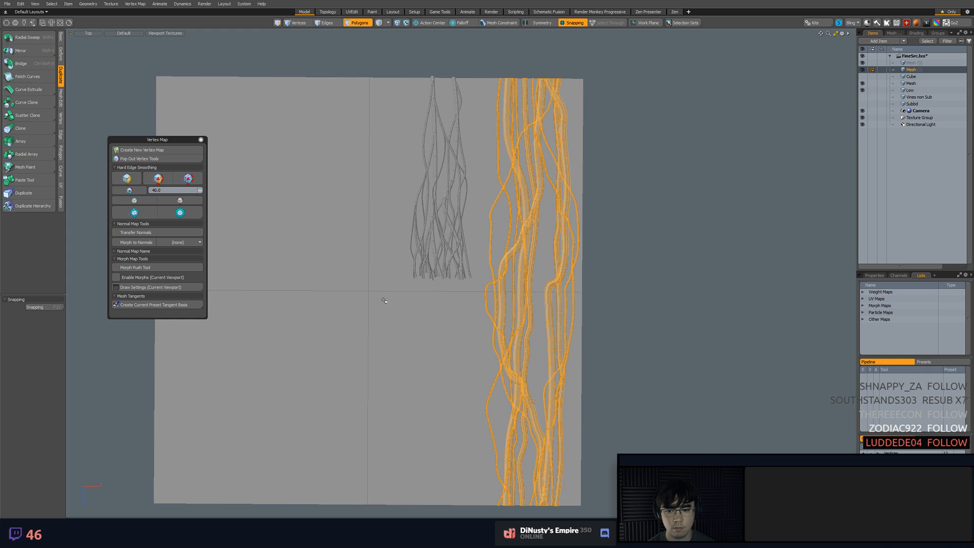
key(w)
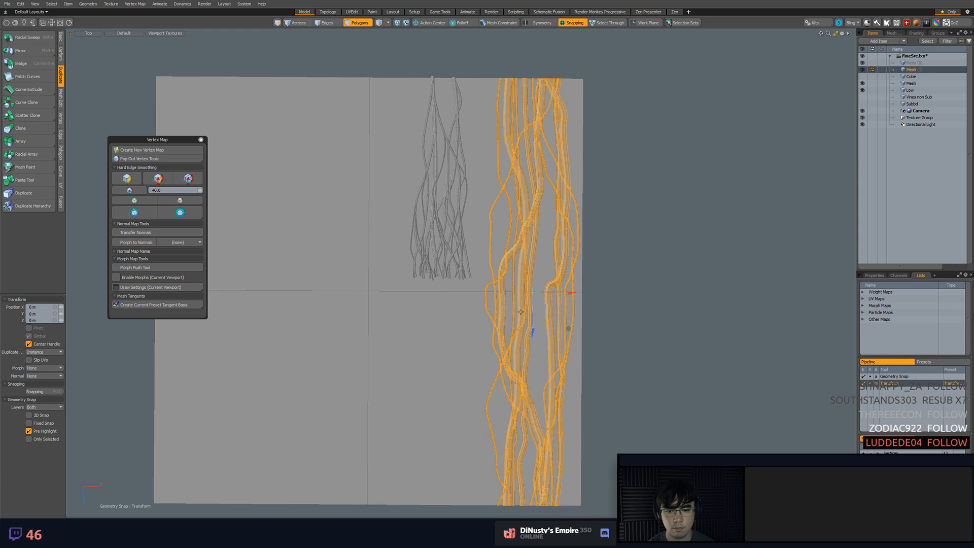
key(F11)
drag(532, 326, 533, 1)
alt+drag(549, 76, 661, 168)
scroll(608, 168, up, 8)
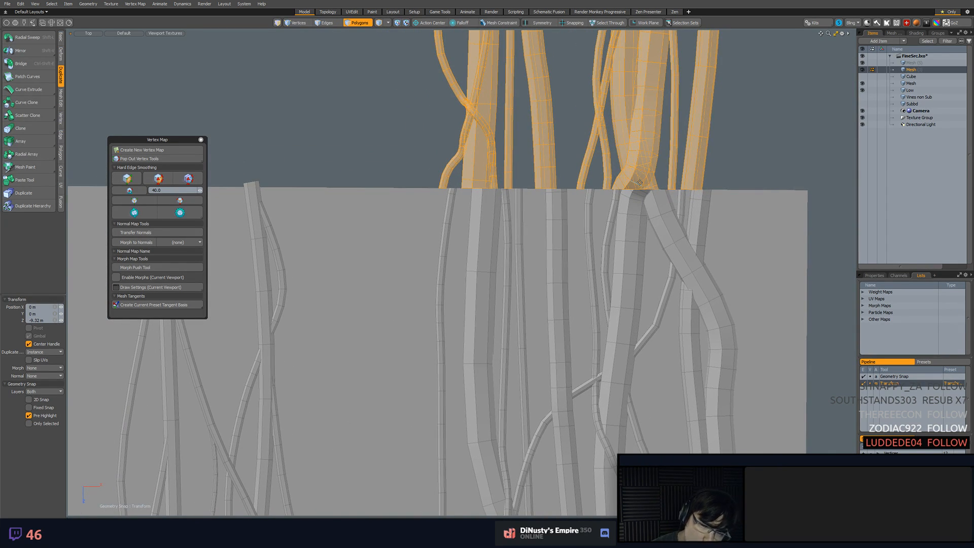
key(ctrl+z)
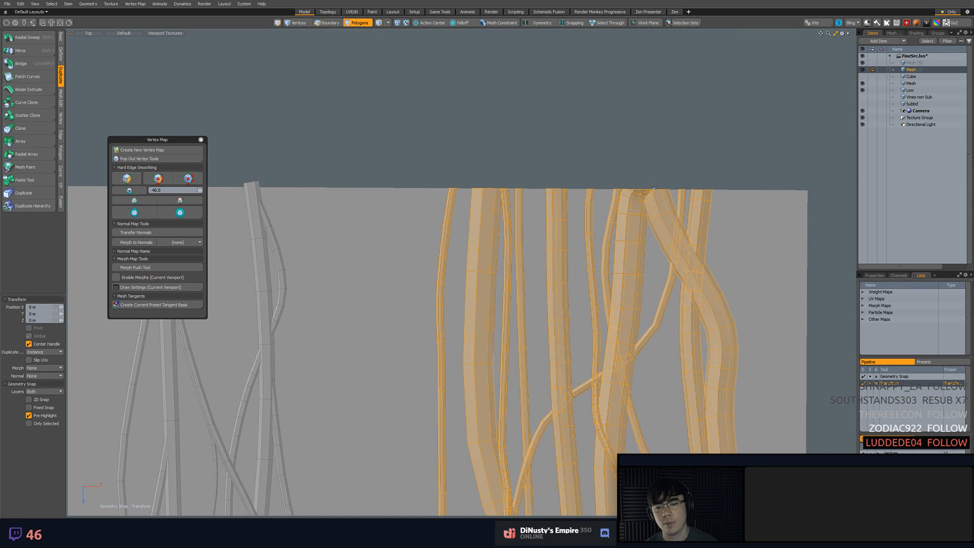
Undo the deletion of the vine sections beyond the Low plane's edges and clear the polygon selection
scroll(655, 234, down, 8)
alt+drag(654, 317, 588, 196)
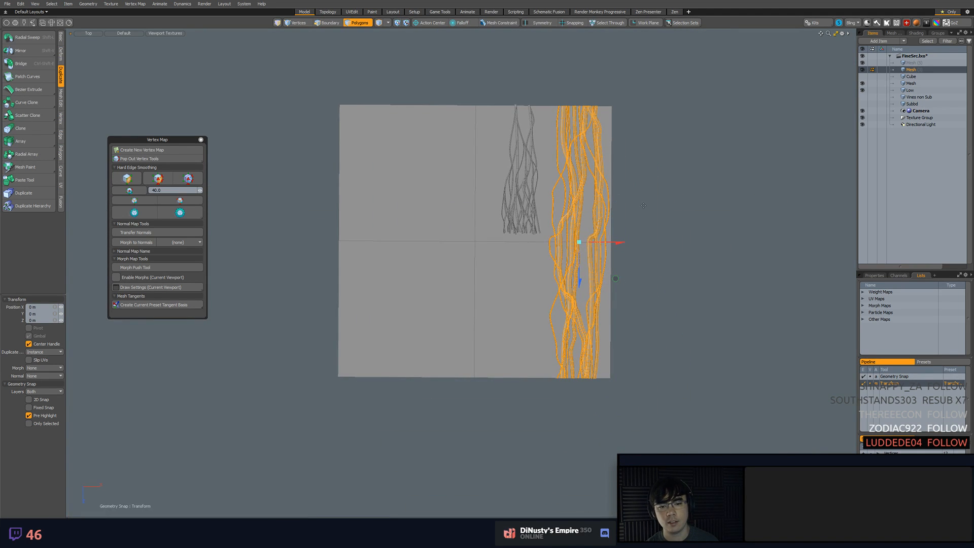
key(ctrl+z)
key(ctrl+z)
key(ctrl+z)
key(ctrl+z)
key(ctrl+z)
key(ctrl+z)
key(ctrl+z)
key(ctrl+z)
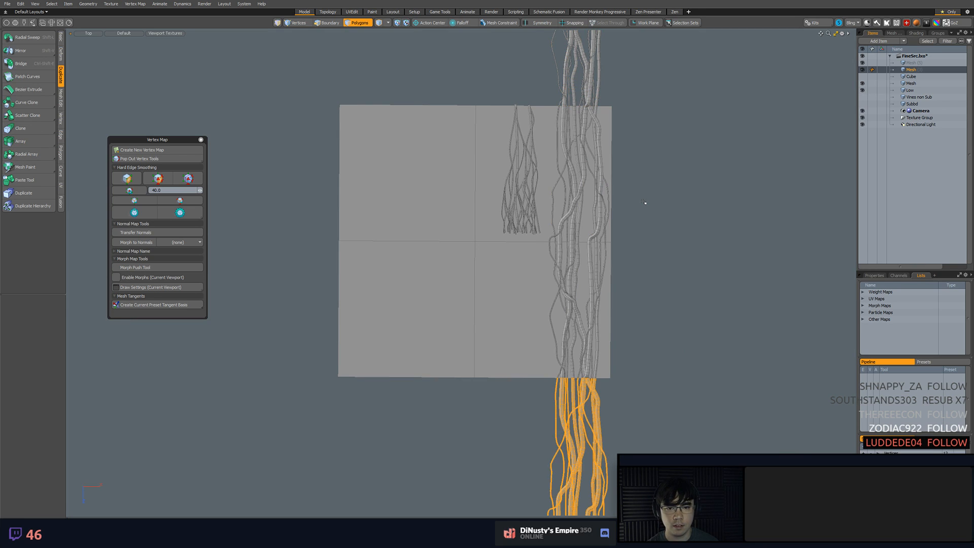
click(670, 228)
alt+drag(670, 228, 669, 287)
scroll(657, 182, down, 2)
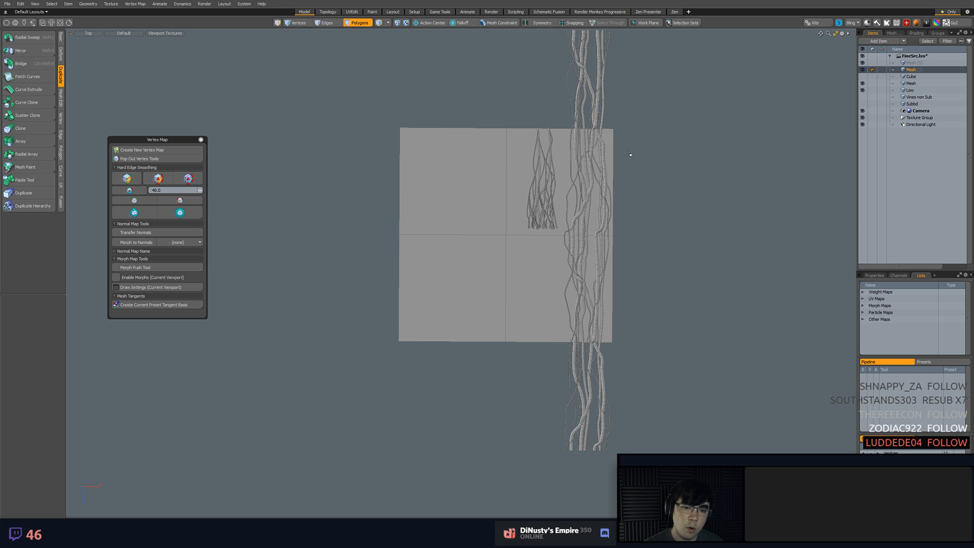
Try snapping the whole vine strip item from the plane's center to its lower edge midpoint, about 4.66 m along Z
key(5)
click(606, 122)
alt+shift+drag(601, 119, 613, 172)
click(604, 153)
ctrl+alt+drag(613, 172, 657, 147)
alt+shift+drag(698, 222, 693, 192)
alt+shift+drag(633, 175, 644, 198)
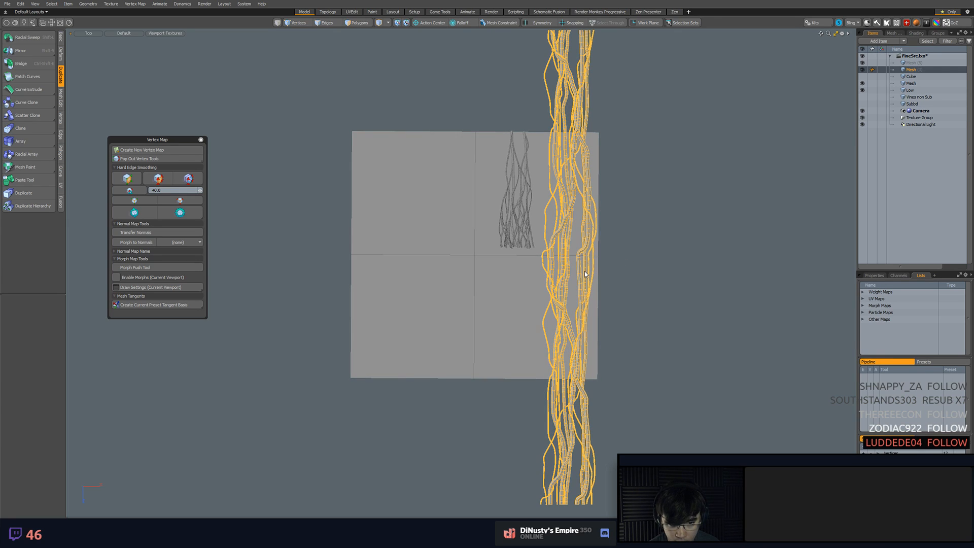
alt+shift+drag(486, 251, 504, 381)
key(w)
key(F11)
ctrl+alt+drag(608, 164, 634, 228)
alt+shift+drag(634, 228, 633, 163)
ctrl+alt+drag(633, 162, 631, 196)
alt+shift+drag(631, 195, 639, 151)
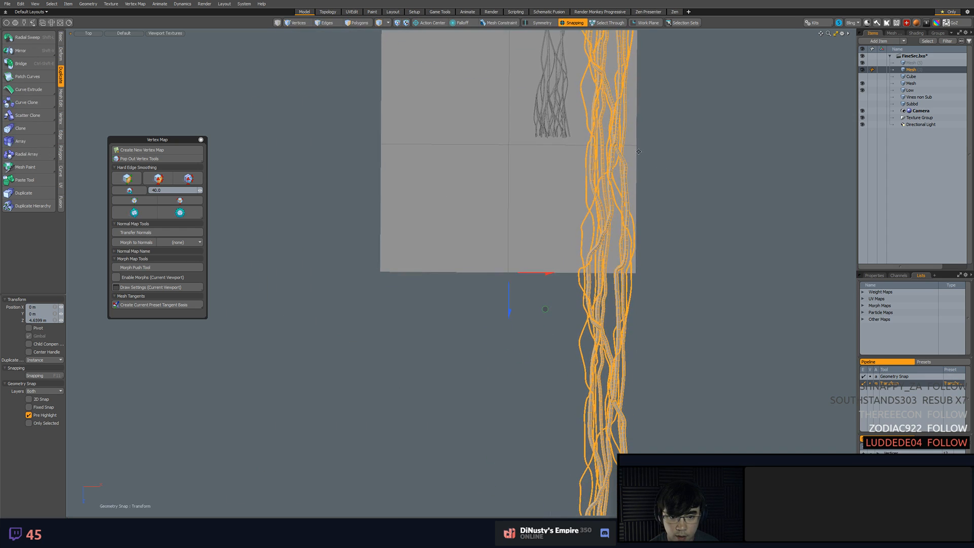
key(ctrl+z)
Try moving a copy of the vine strip's polygons about -9.32 m along Z, working from the plane's lower edge midpoint
key(w)
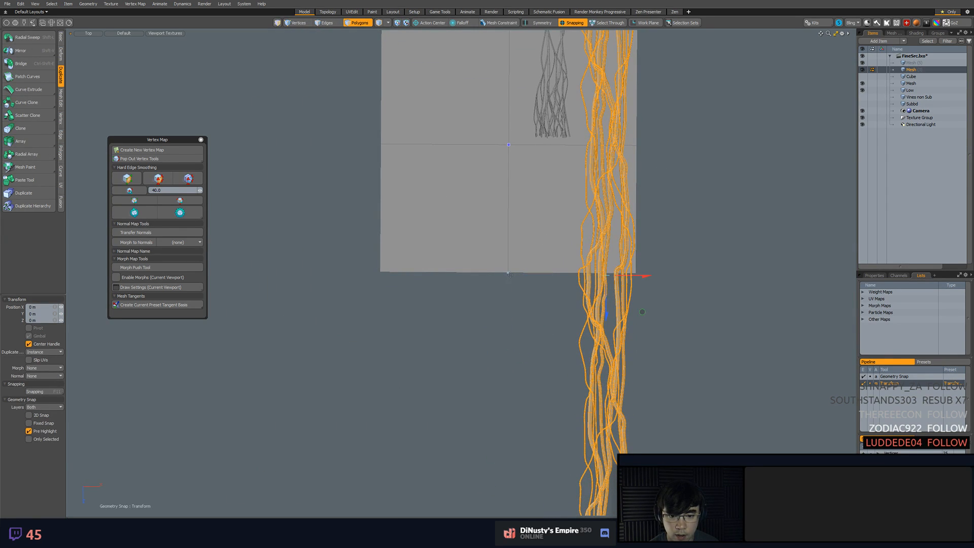
alt+shift+drag(508, 273, 530, 70)
alt+shift+drag(510, 161, 514, 219)
click(517, 389)
alt+shift+drag(549, 344, 560, 370)
ctrl+alt+drag(560, 370, 555, 333)
alt+shift+drag(555, 333, 544, 360)
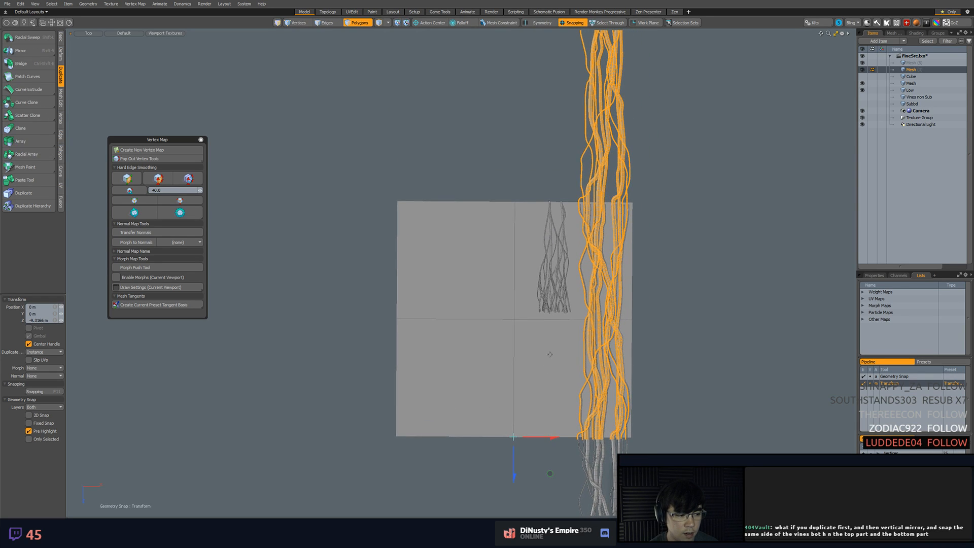
Try shifting the moved strip by about 53 mm along X and -4.3 mm along Y, and inspect it from the front and side
drag(513, 436, 593, 238)
alt+drag(593, 238, 649, 173)
key(KP_1)
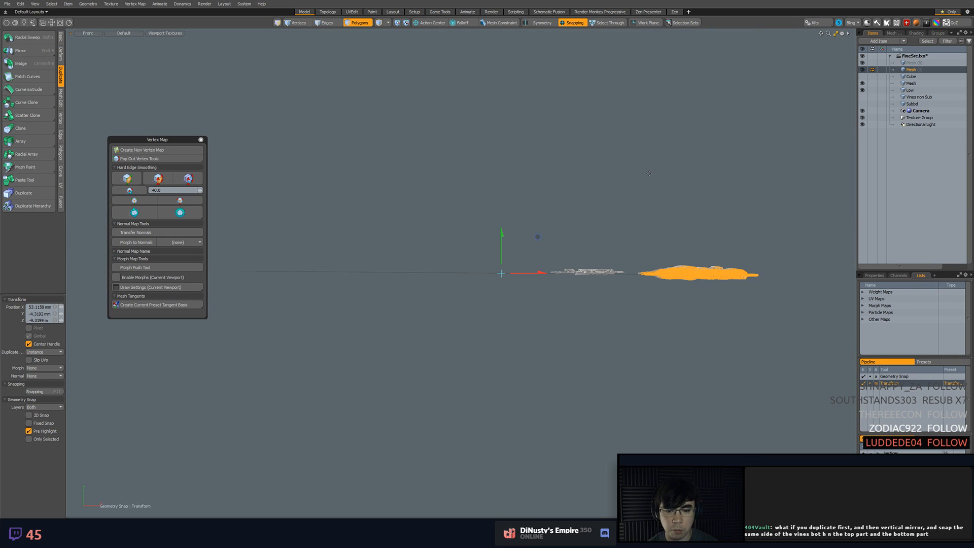
key(KP_3)
alt+drag(649, 173, 513, 208)
Discard the moved strip polygons and undo back to the vine strip's placement before the trial moves
key(Delete)
key(ctrl+z)
key(ctrl+z)
key(ctrl+z)
key(ctrl+z)
key(ctrl+z)
key(ctrl+z)
Save the scene with the vine strip extending past both ends of the Low plane
mouse_move(583, 206)
alt+mouse_down()
mouse_move(576, 223)
mouse_move(598, 215)
alt+mouse_up()
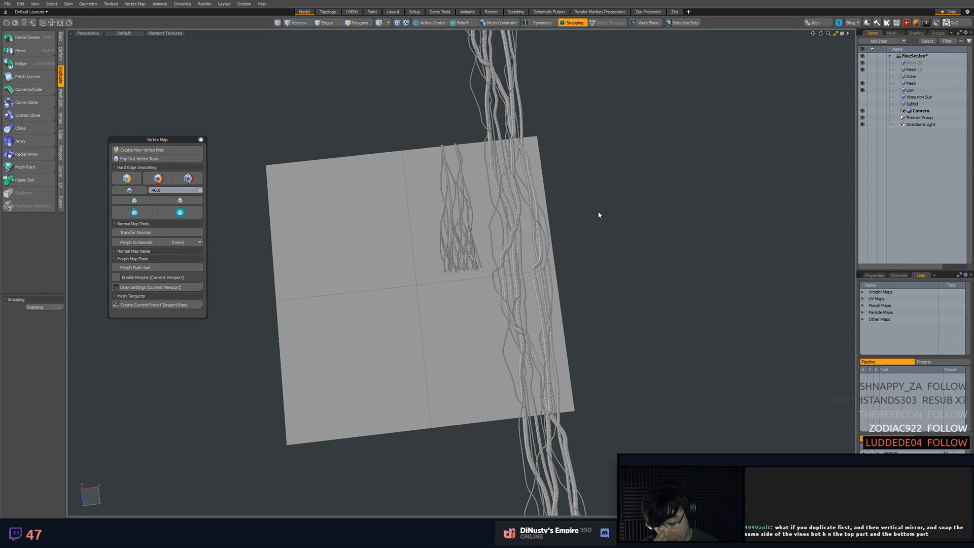
alt+shift+drag(618, 229, 634, 259)
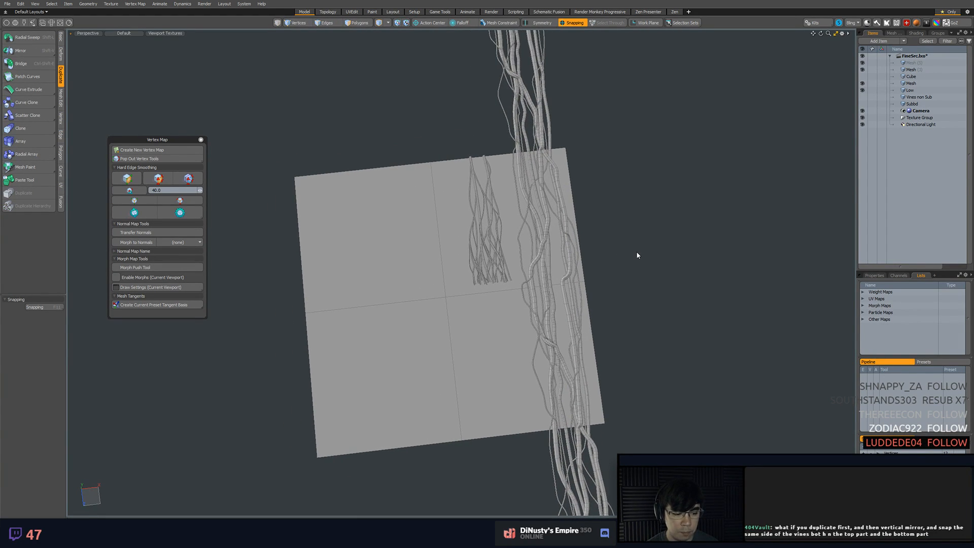
key(ctrl+s)
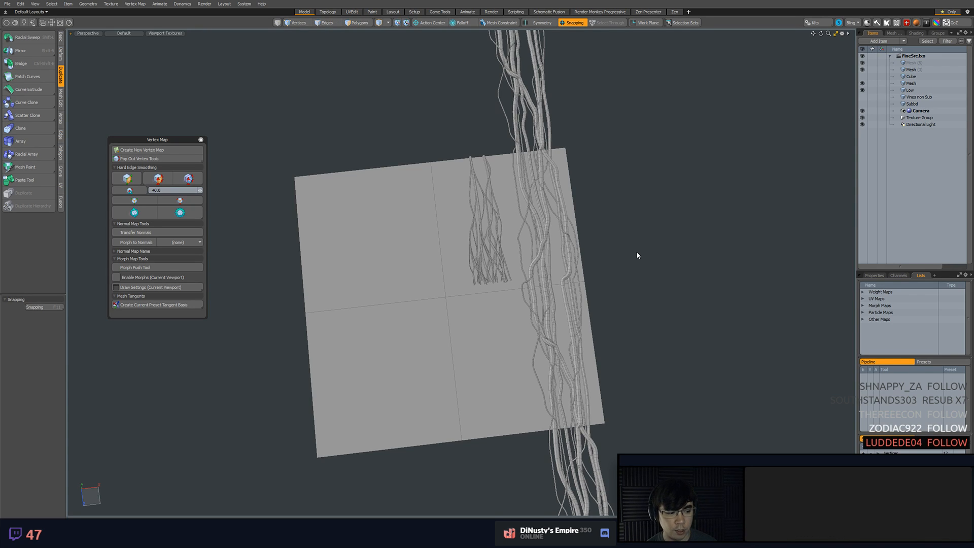